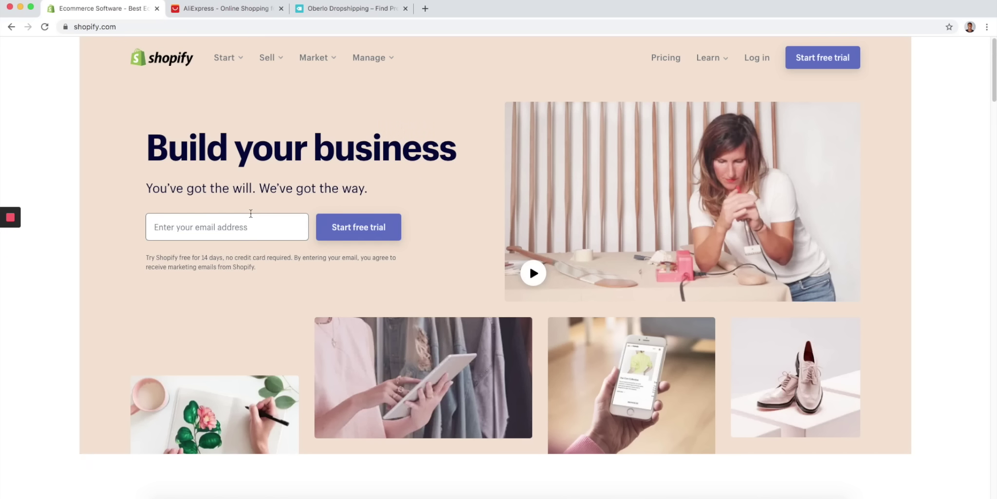
- Flip between the Shopify, AliExpress and Oberlo tabs, ending on the AliExpress home page
{"action": "left_click", "coordinate": [238, 15]}
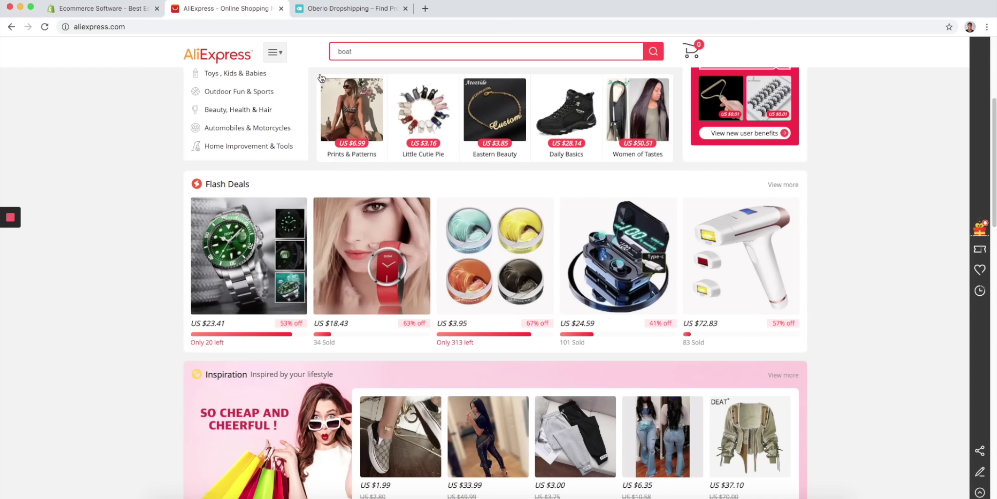
{"action": "left_click", "coordinate": [334, 11]}
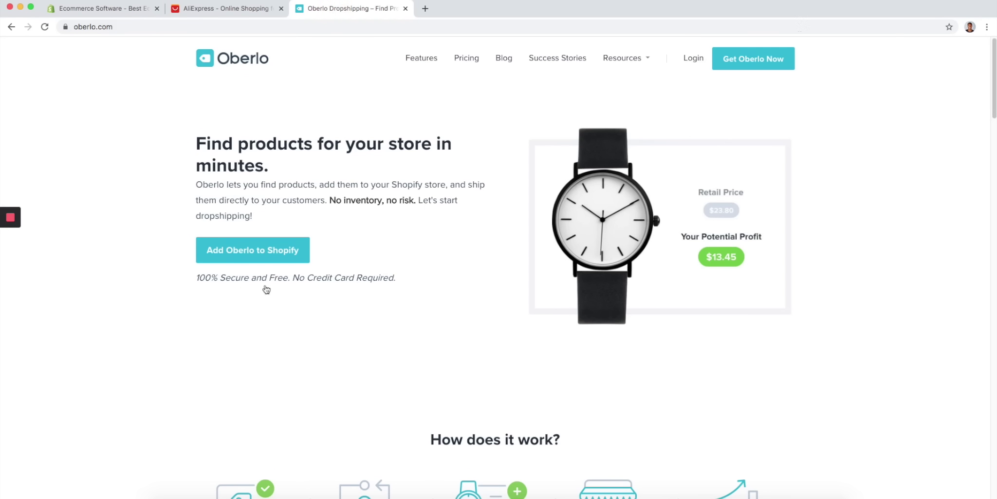
{"action": "left_click", "coordinate": [257, 10]}
{"action": "left_click", "coordinate": [320, 9]}
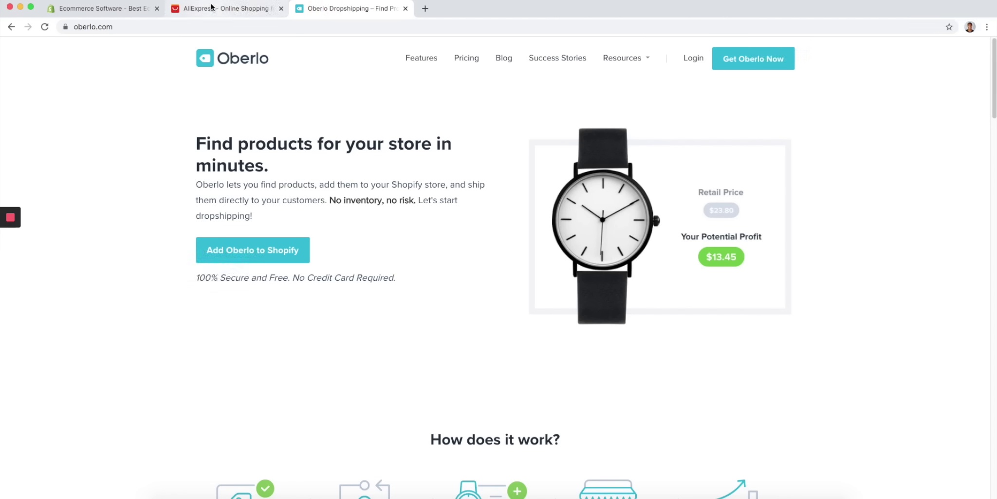
{"action": "left_click", "coordinate": [211, 7]}
{"action": "left_click", "coordinate": [102, 8]}
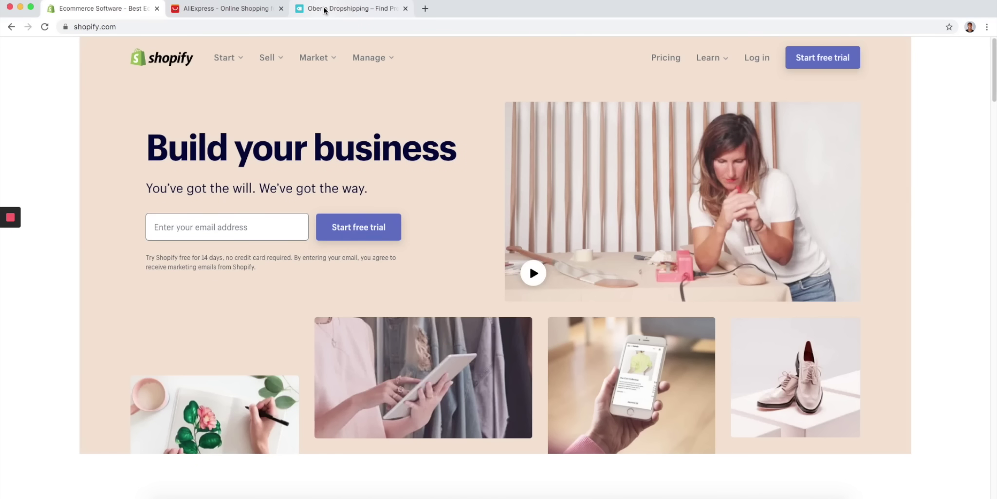
{"action": "left_click", "coordinate": [324, 10]}
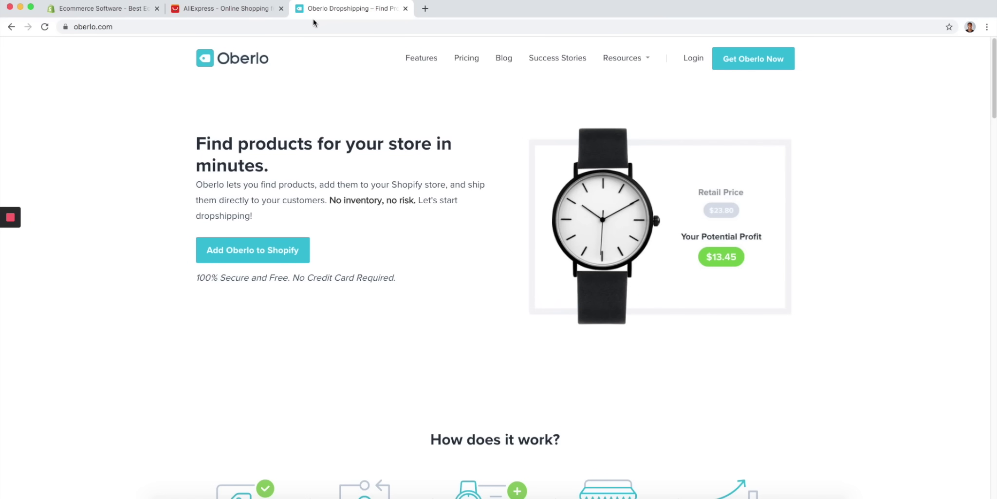
{"action": "left_click", "coordinate": [242, 14]}
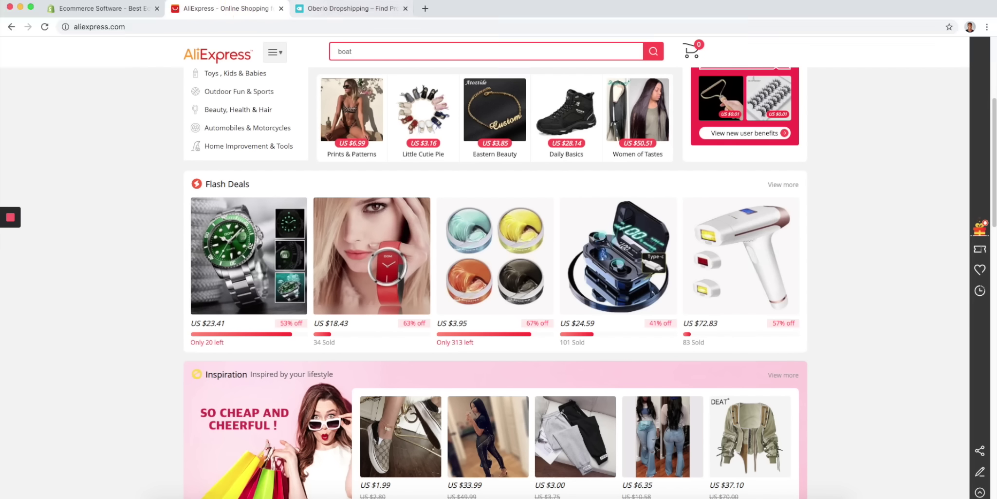
{"action": "left_click", "coordinate": [327, 10]}
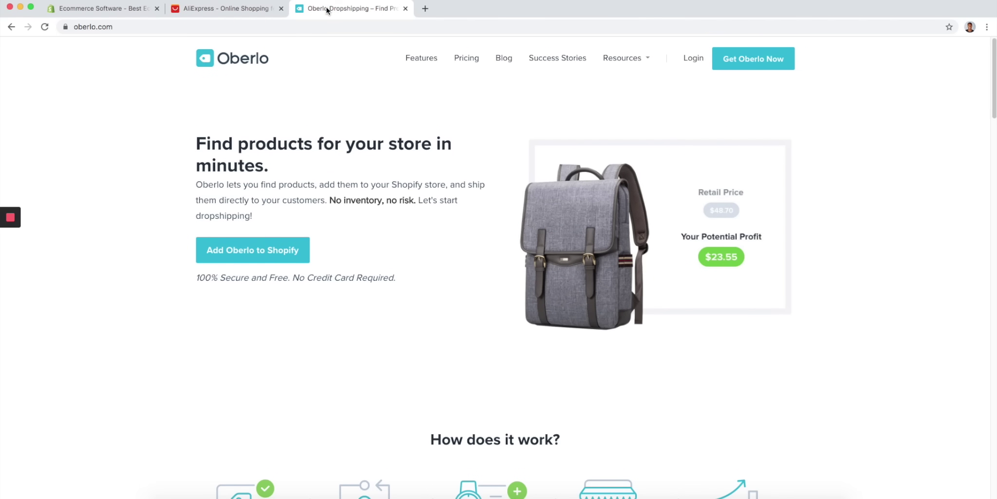
{"action": "left_click", "coordinate": [258, 13]}
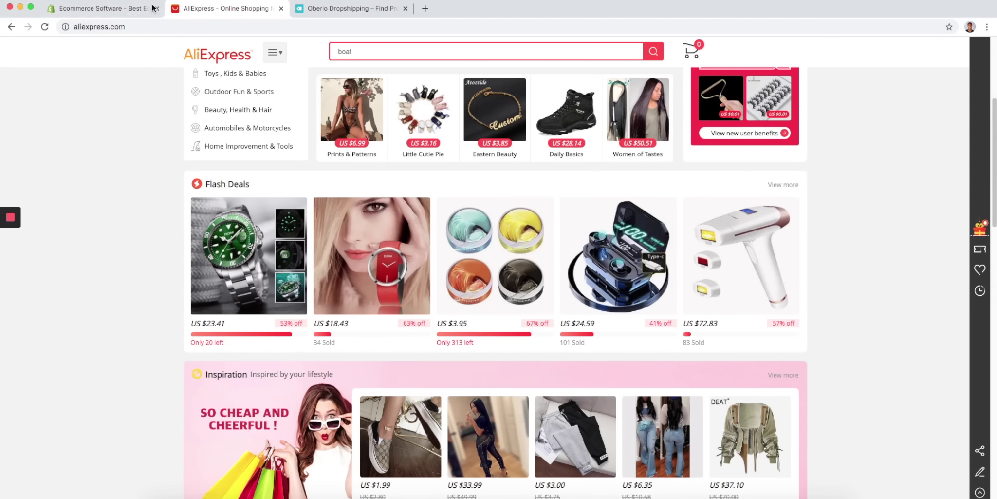
{"action": "left_click", "coordinate": [105, 10]}
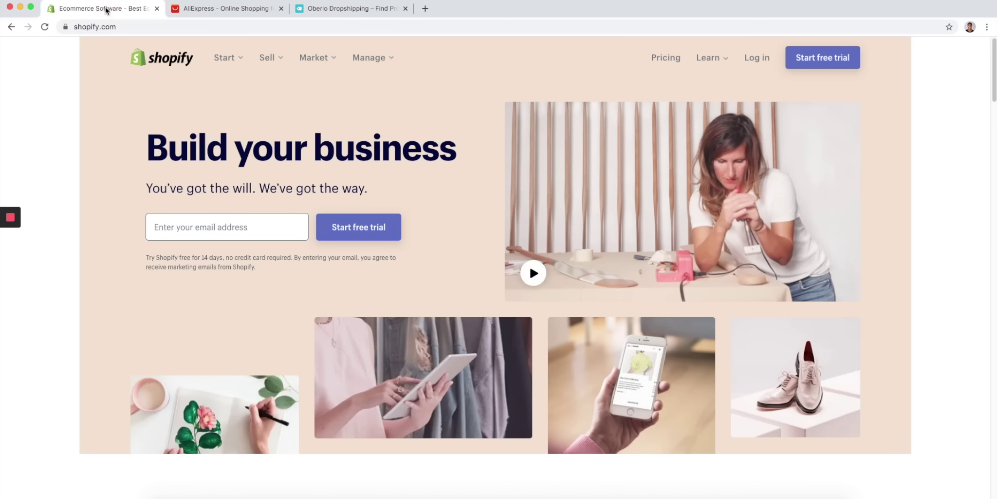
{"action": "left_click", "coordinate": [234, 14]}
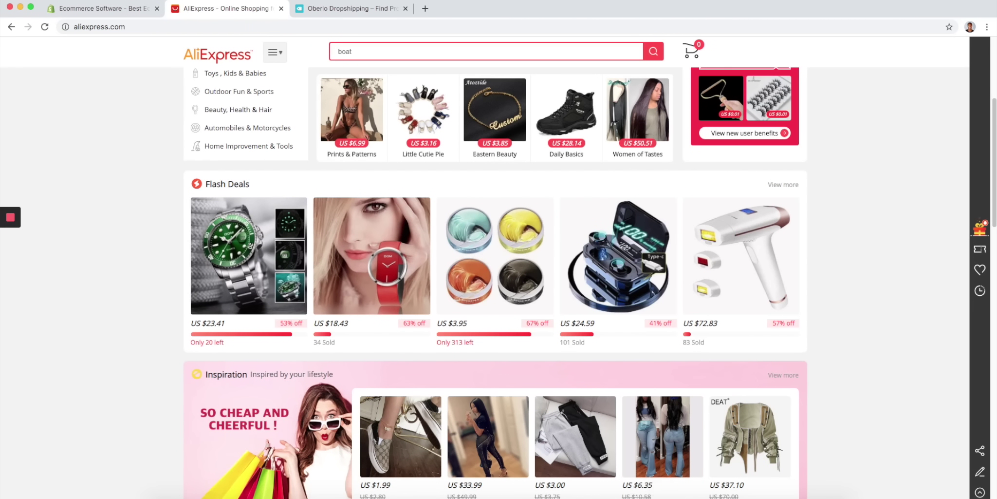
{"action": "scroll", "coordinate": [470, 439], "scroll_direction": "down", "scroll_amount": 3}
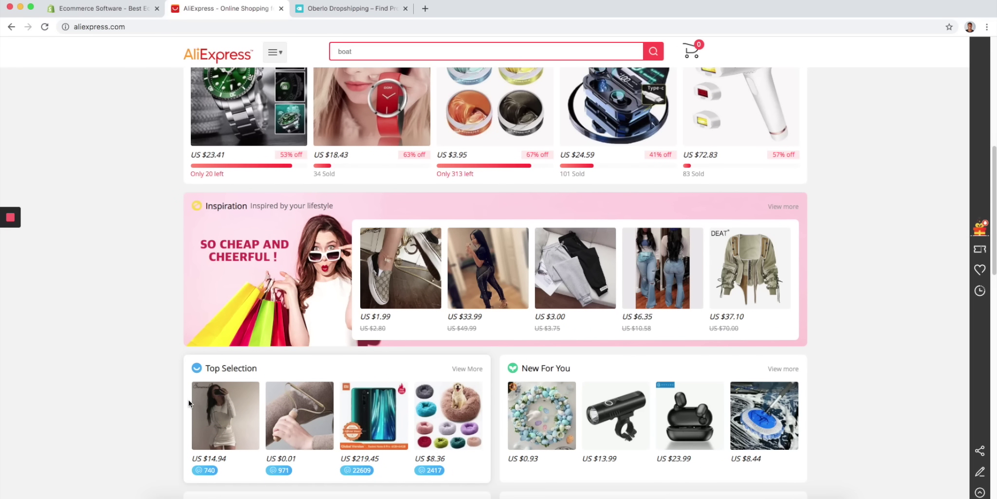
{"action": "scroll", "coordinate": [382, 394], "scroll_direction": "up", "scroll_amount": 2}
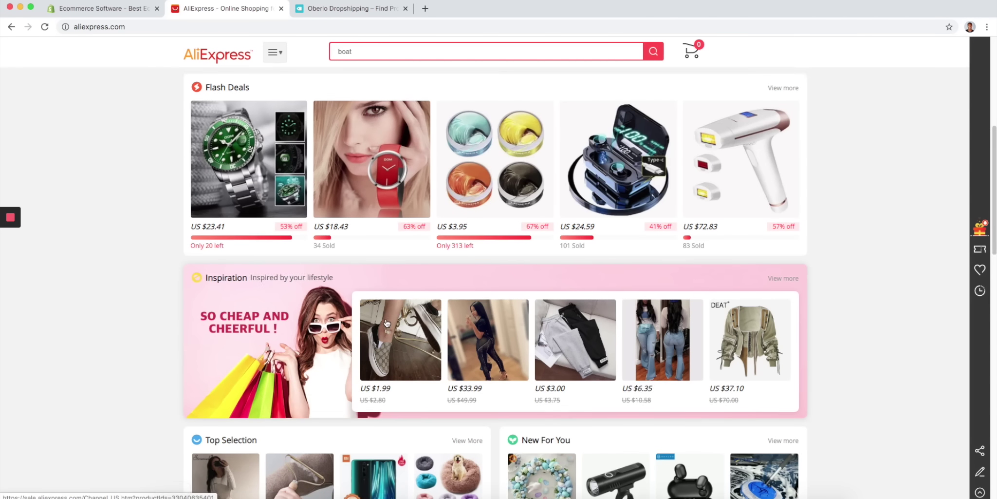
{"action": "scroll", "coordinate": [375, 308], "scroll_direction": "up", "scroll_amount": 3}
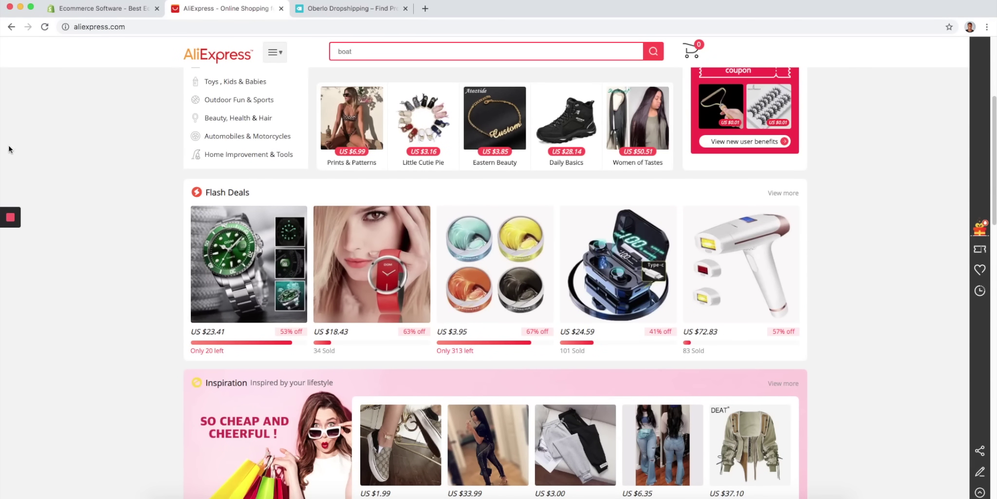
{"action": "scroll", "coordinate": [179, 251], "scroll_direction": "up", "scroll_amount": 5}
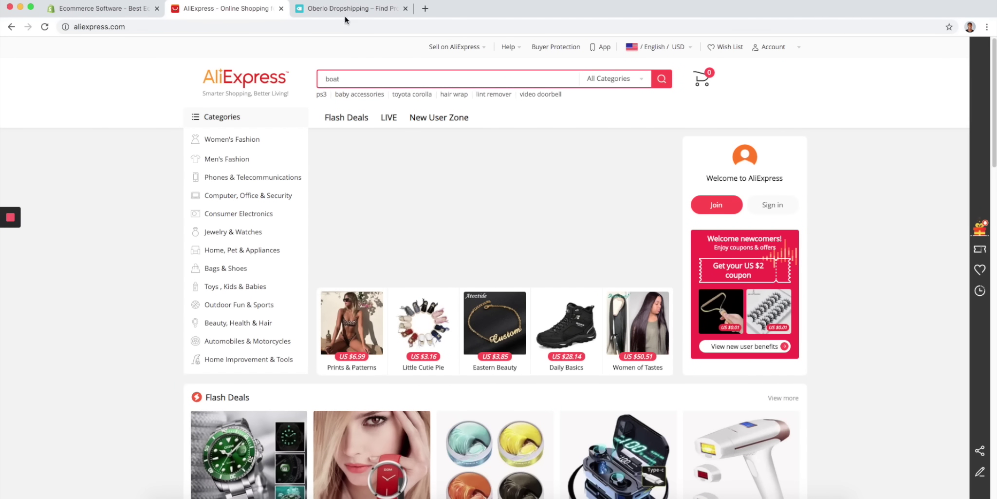
- Register a new AliExpress account with an email address and password
{"action": "mouse_move", "coordinate": [785, 51]}
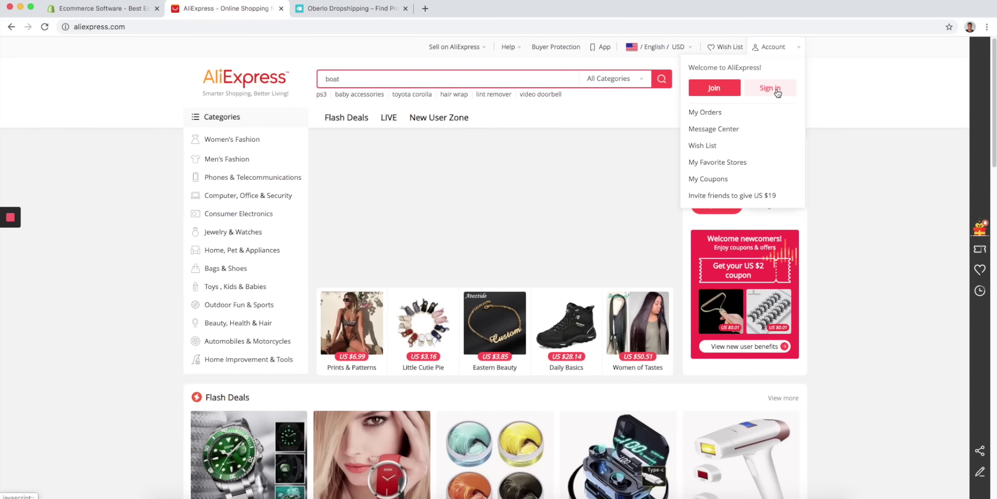
{"action": "left_click", "coordinate": [718, 91]}
{"action": "left_click", "coordinate": [467, 177]}
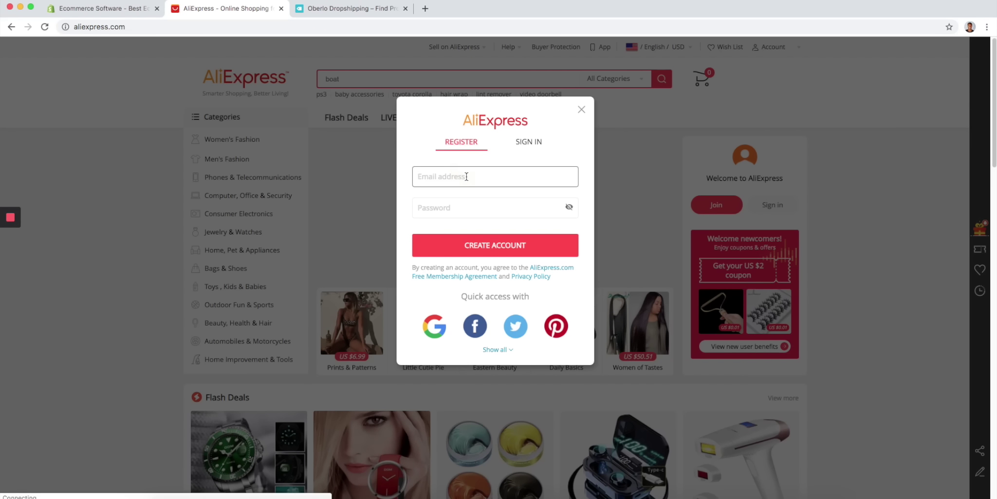
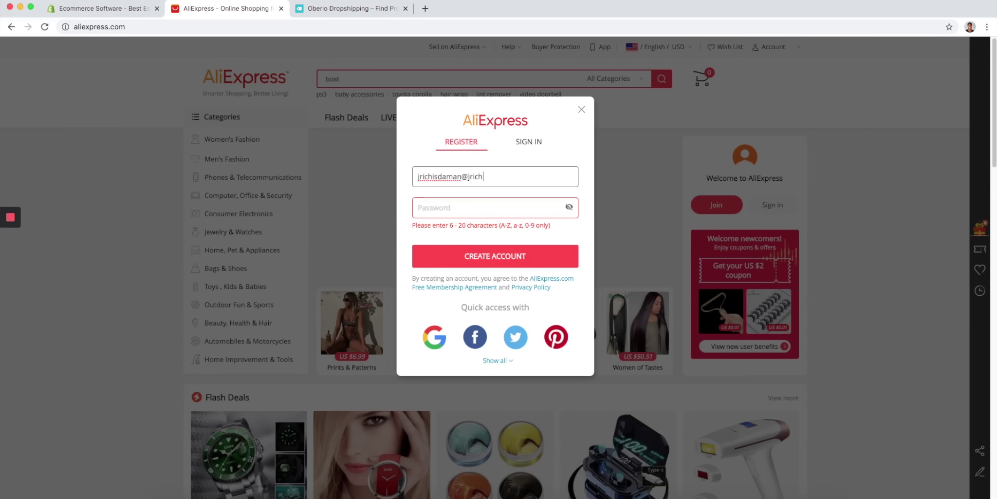
{"action": "key", "text": "Tab"}
{"action": "type", "text": "•••••"}
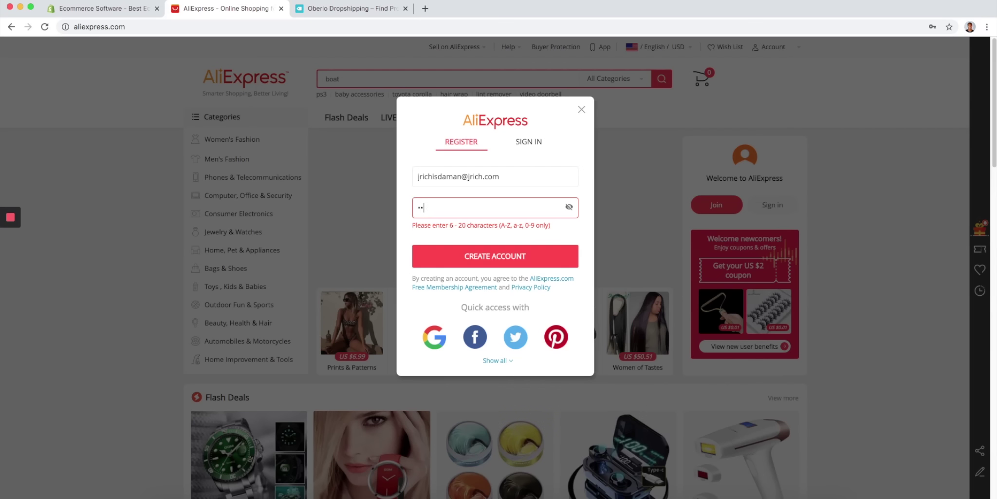
{"action": "type", "text": "••"}
{"action": "left_click", "coordinate": [517, 253]}
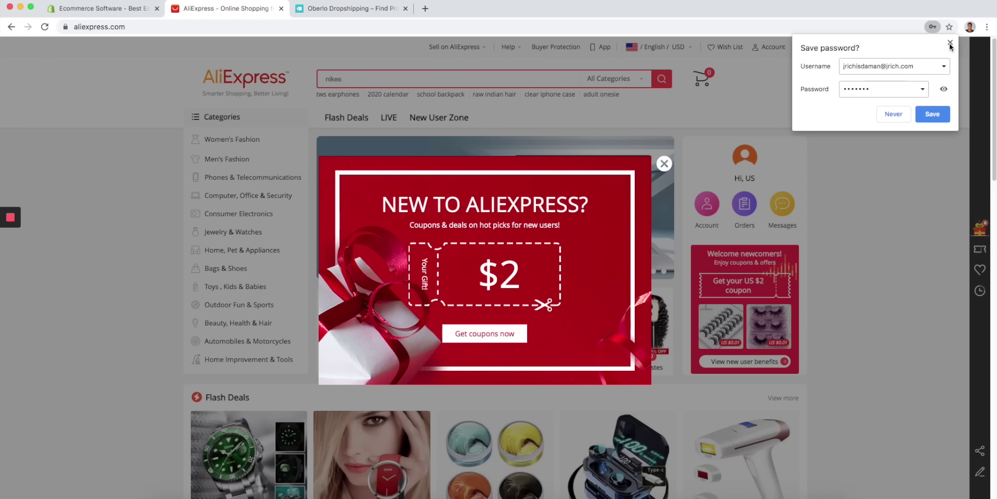
- Dismiss the save-password bubble and the new-user coupon popup, then start a blank tab
{"action": "left_click", "coordinate": [950, 42]}
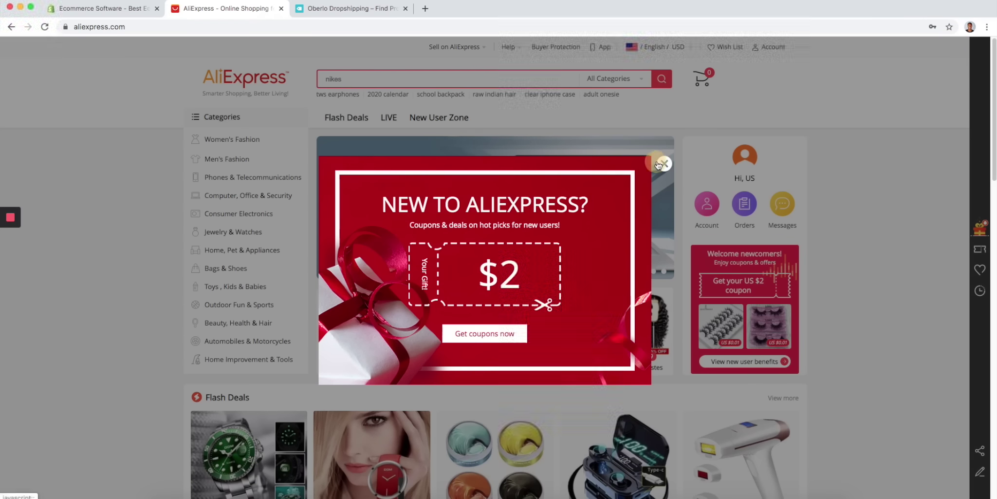
{"action": "left_click", "coordinate": [663, 163]}
{"action": "left_click", "coordinate": [423, 9]}
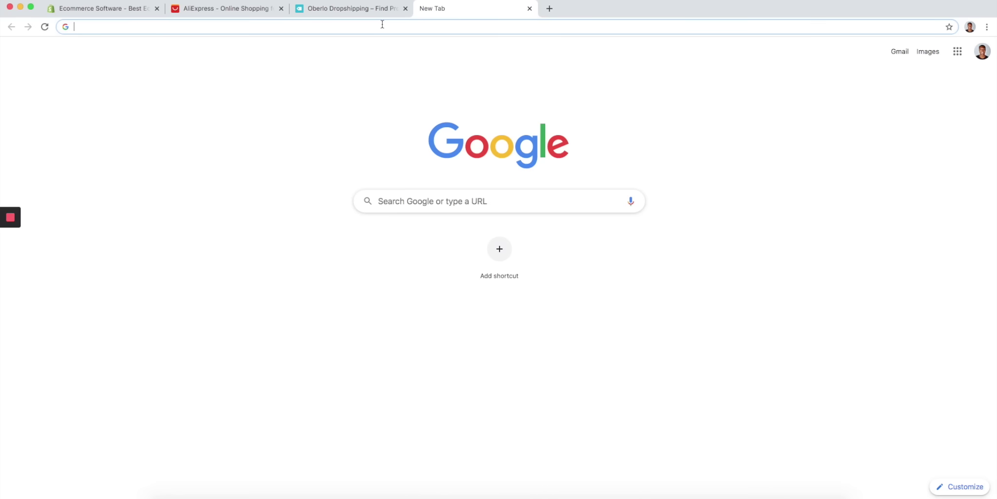
- Search for 'dropshipping center aliexpress' and open the AliExpress Dropshipping Center result
{"action": "type", "text": "dropshipping"}
{"action": "key", "text": "Down"}
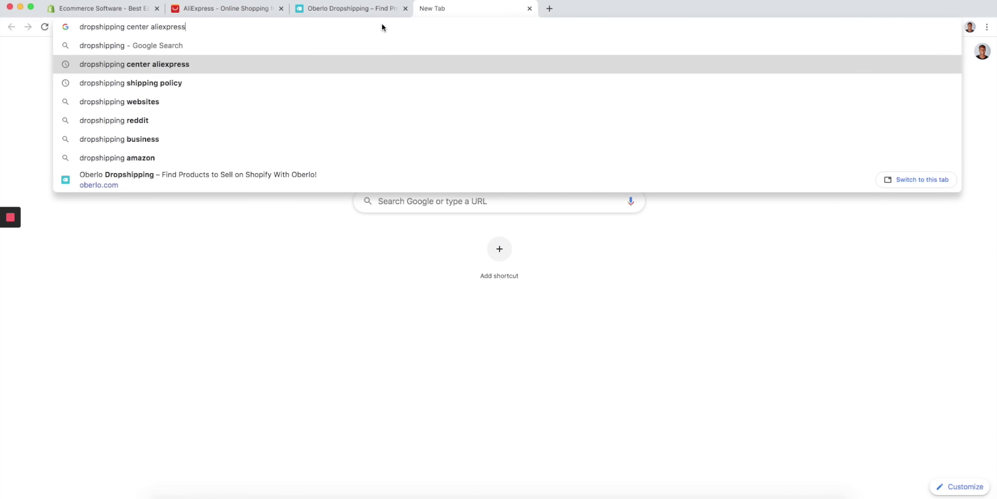
{"action": "key", "text": "Return"}
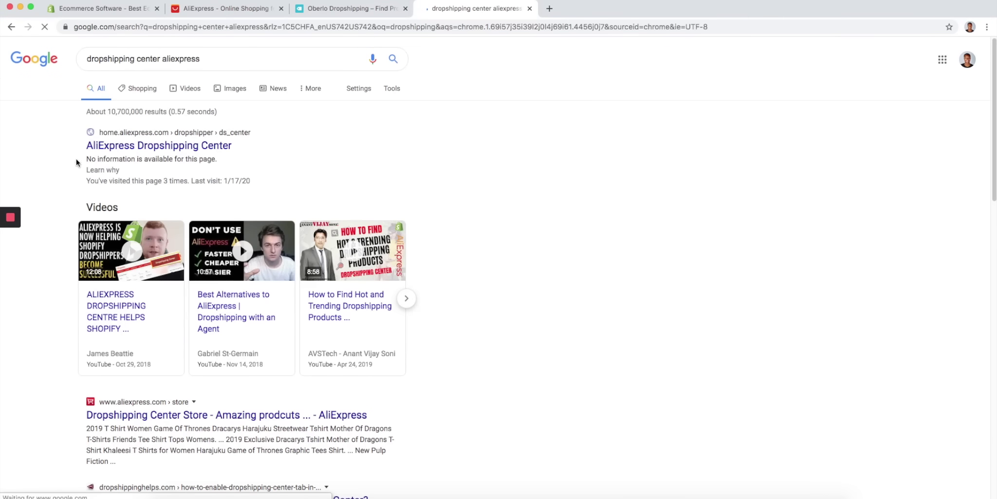
{"action": "left_click", "coordinate": [117, 145]}
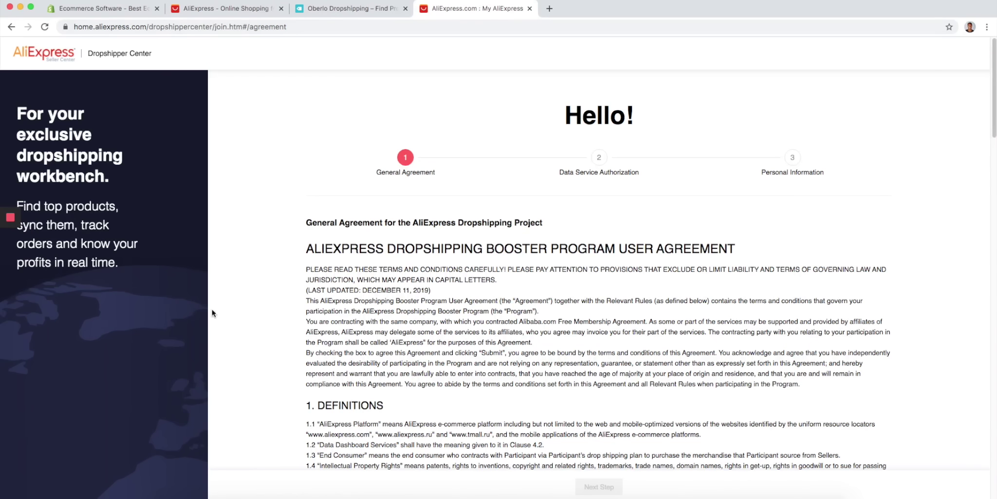
- Accept the general agreement and data service authorization, then submit the personal information
{"action": "scroll", "coordinate": [274, 198], "scroll_direction": "down", "scroll_amount": 20}
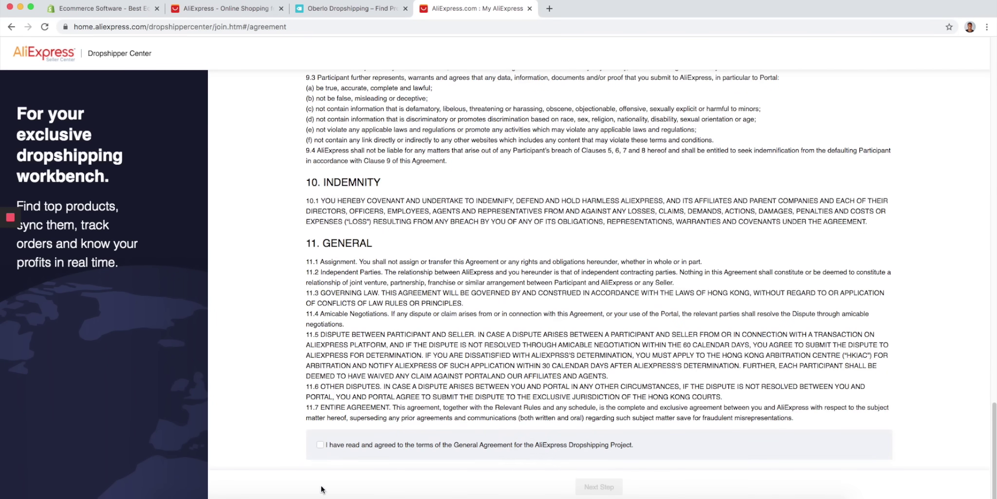
{"action": "left_click", "coordinate": [319, 444]}
{"action": "left_click", "coordinate": [602, 483]}
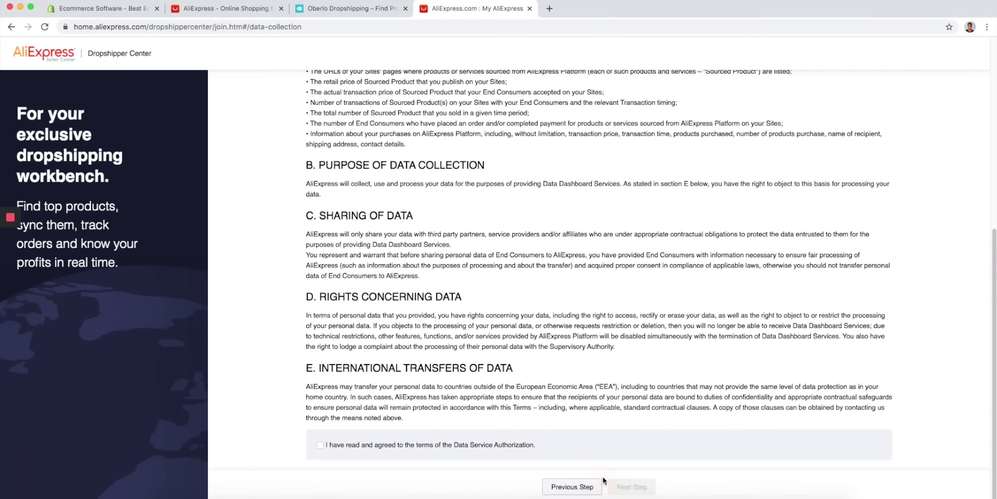
{"action": "left_click", "coordinate": [320, 444]}
{"action": "left_click", "coordinate": [633, 489]}
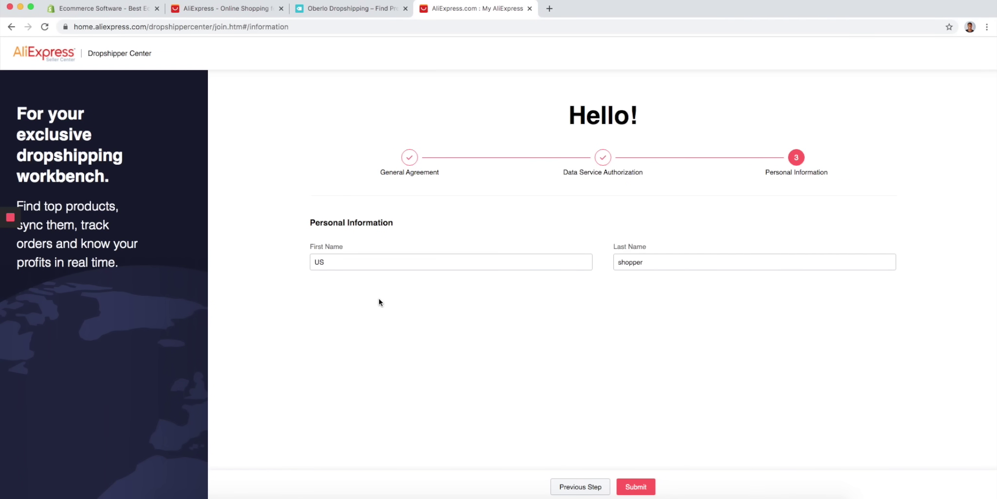
{"action": "left_click", "coordinate": [642, 486]}
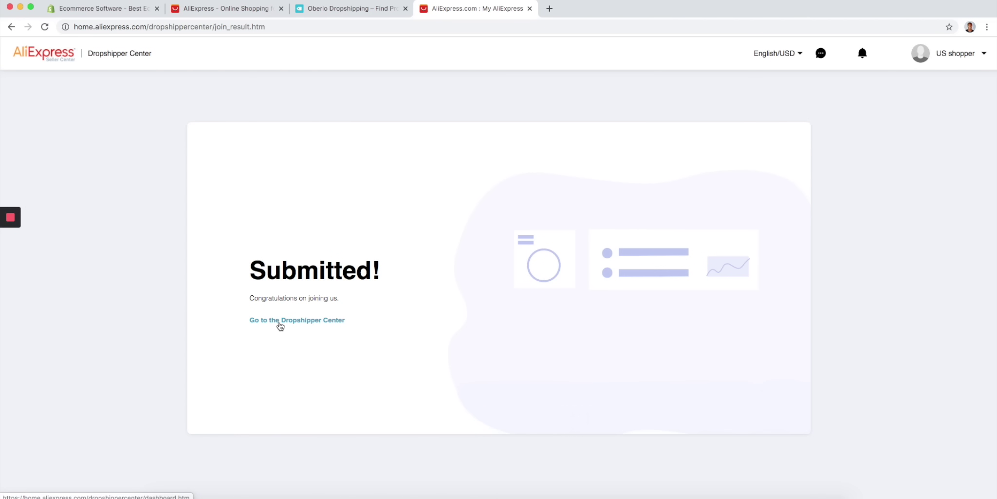
- Go from the Dropshipper Center dashboard into Find Products to Sell
{"action": "left_click", "coordinate": [280, 321]}
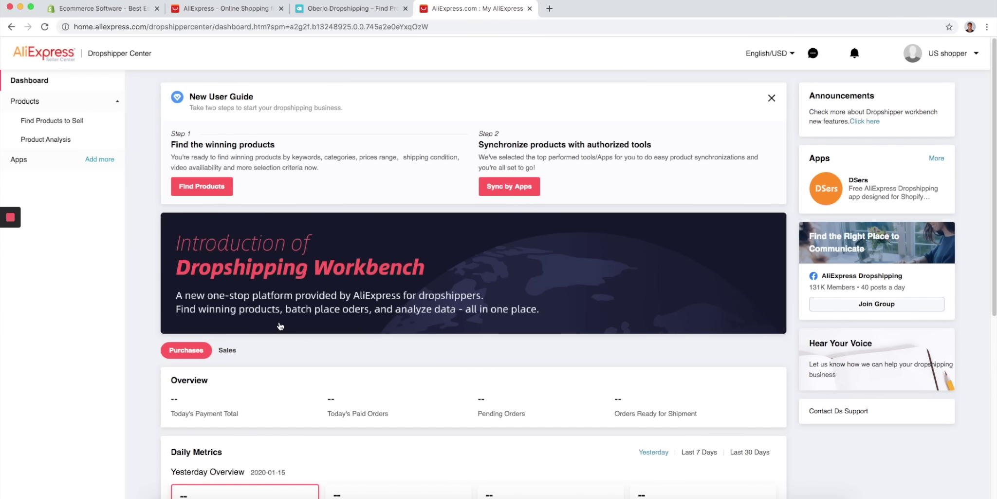
{"action": "left_click", "coordinate": [215, 190]}
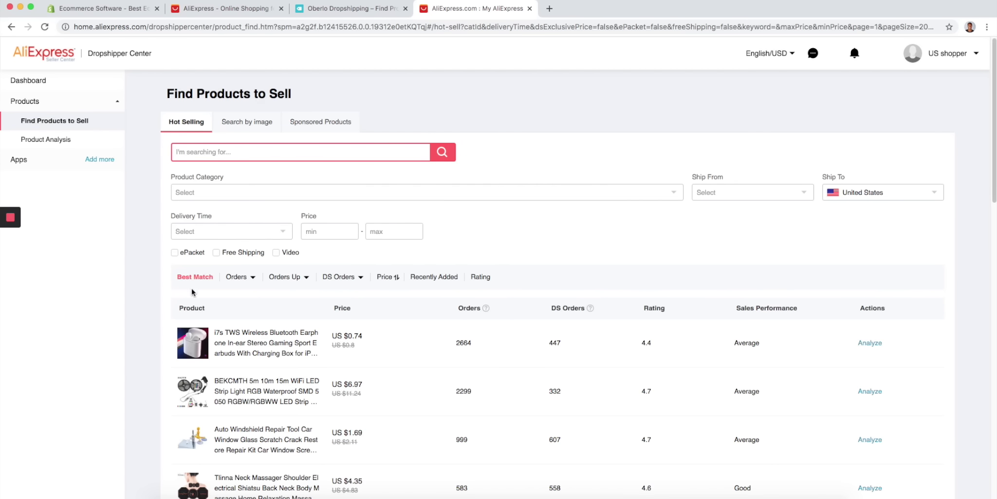
{"action": "scroll", "coordinate": [236, 308], "scroll_direction": "down", "scroll_amount": 3}
{"action": "scroll", "coordinate": [235, 308], "scroll_direction": "up", "scroll_amount": 3}
{"action": "scroll", "coordinate": [373, 294], "scroll_direction": "down", "scroll_amount": 3}
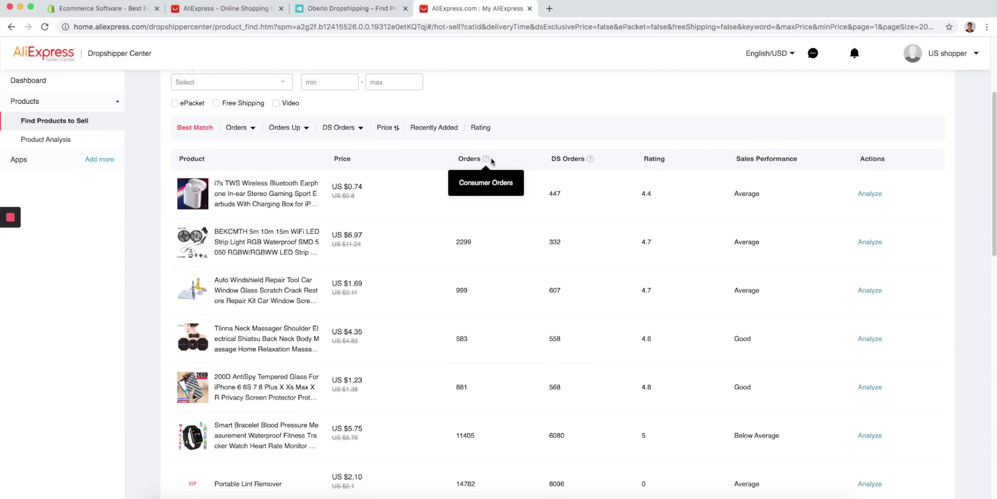
- Scroll the Hot Selling list and open the Portable Lint Remover item page
{"action": "scroll", "coordinate": [316, 178], "scroll_direction": "down", "scroll_amount": 3}
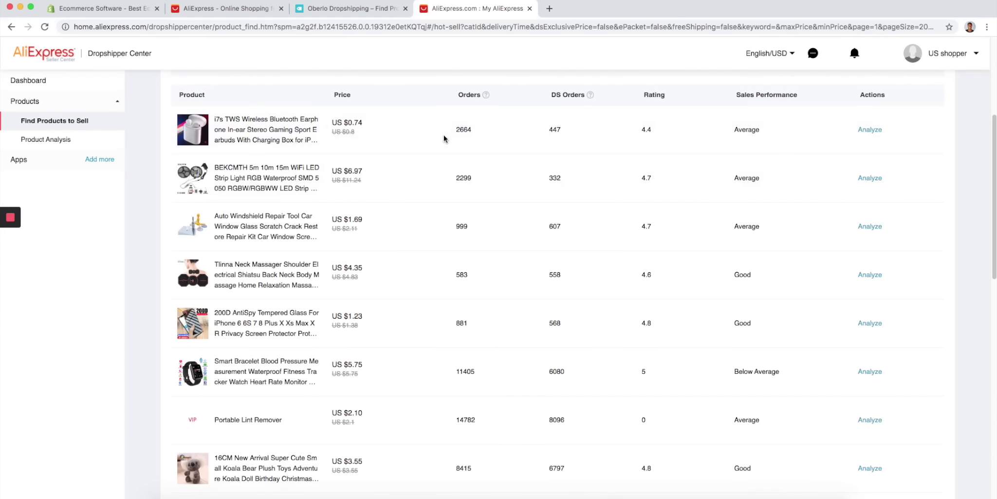
{"action": "scroll", "coordinate": [453, 158], "scroll_direction": "down", "scroll_amount": 2}
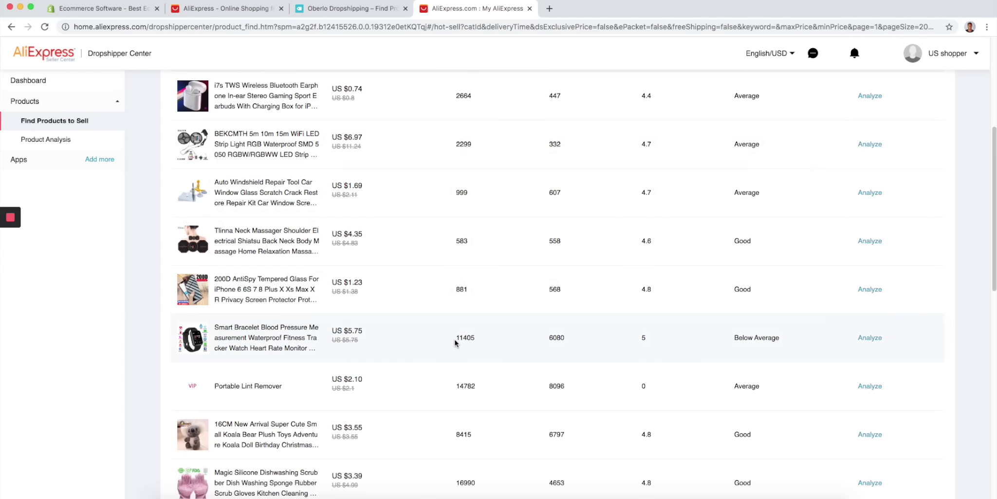
{"action": "scroll", "coordinate": [434, 336], "scroll_direction": "down", "scroll_amount": 1}
{"action": "scroll", "coordinate": [482, 355], "scroll_direction": "down", "scroll_amount": 3}
{"action": "scroll", "coordinate": [487, 349], "scroll_direction": "down", "scroll_amount": 3}
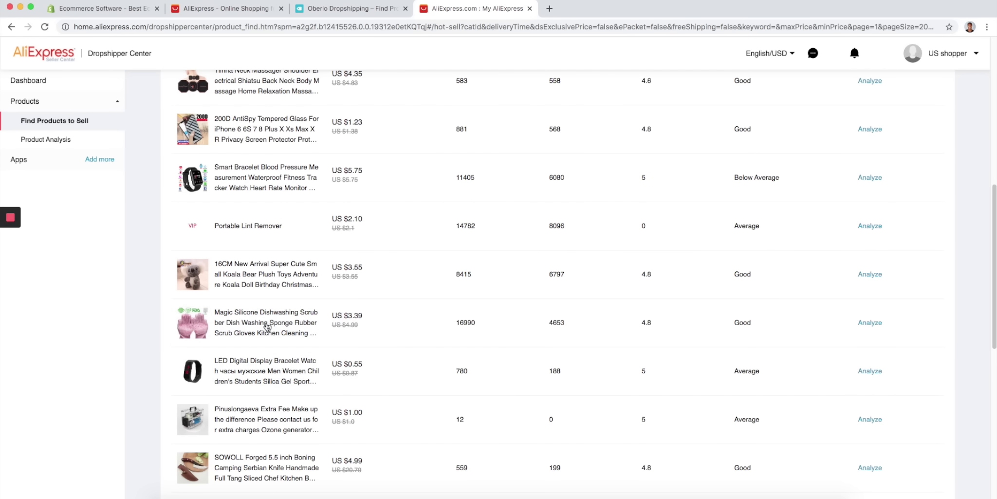
{"action": "scroll", "coordinate": [390, 302], "scroll_direction": "down", "scroll_amount": 12}
{"action": "scroll", "coordinate": [490, 304], "scroll_direction": "down", "scroll_amount": 2}
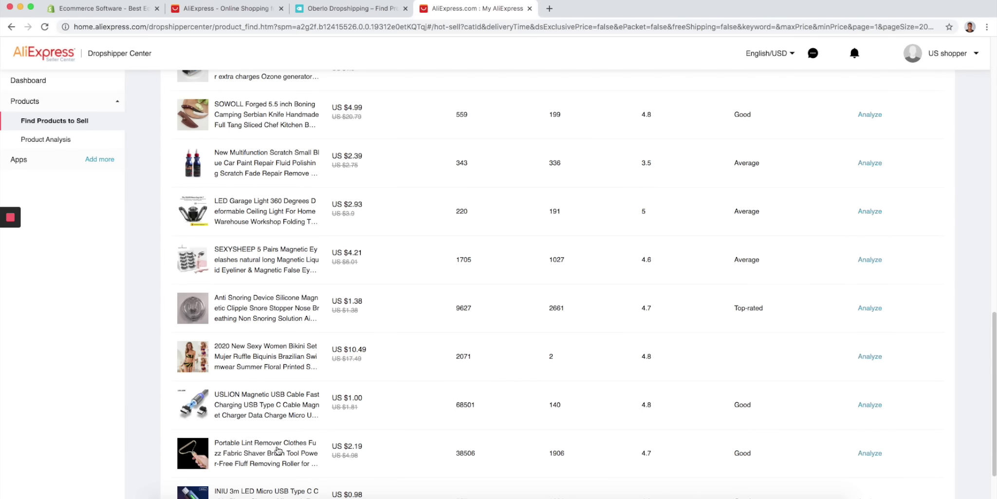
{"action": "scroll", "coordinate": [314, 384], "scroll_direction": "down", "scroll_amount": 2}
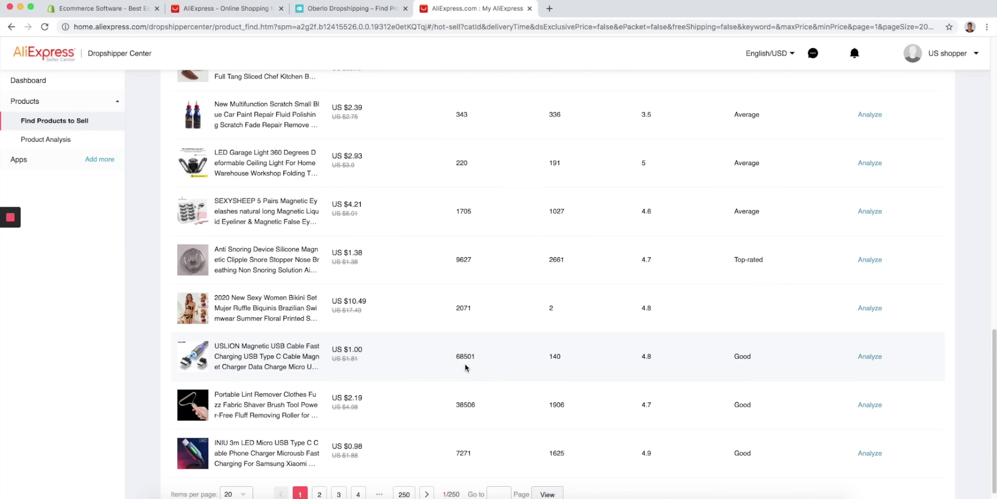
{"action": "scroll", "coordinate": [420, 380], "scroll_direction": "down", "scroll_amount": 1}
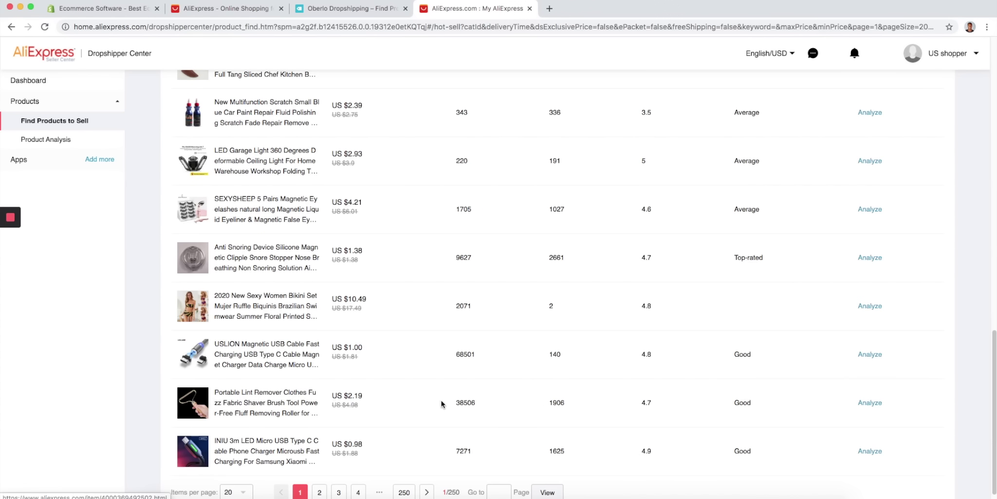
{"action": "left_click", "coordinate": [293, 404]}
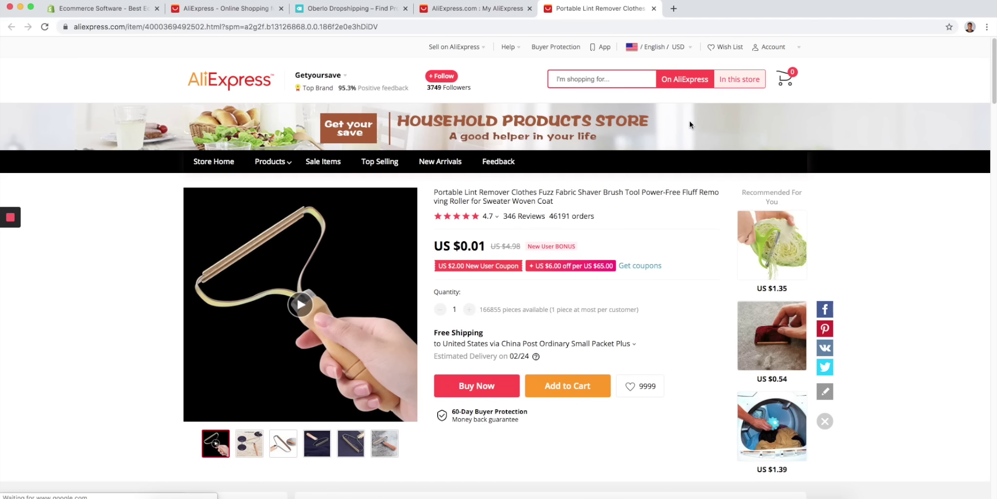
- Search Google for 'google trends', open Google Trends, and enter 'lint remover' in its explore box
{"action": "left_click", "coordinate": [674, 13]}
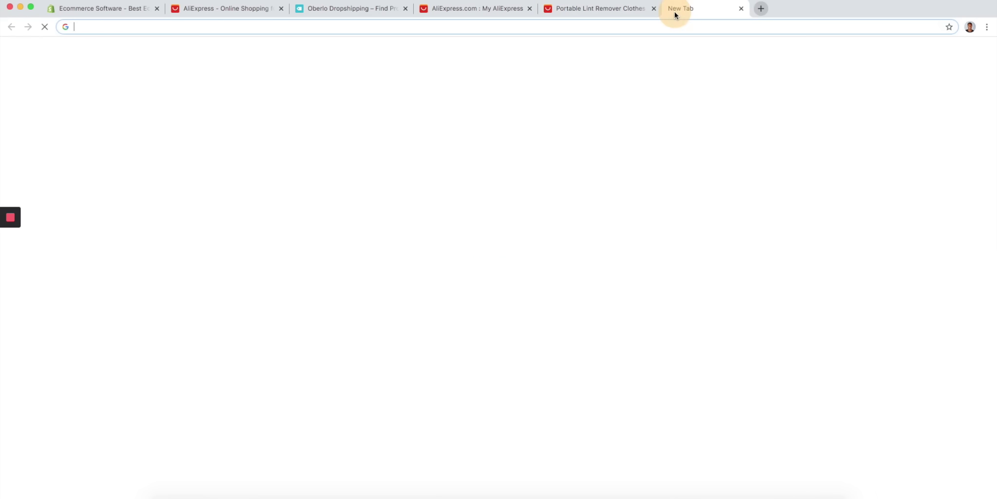
{"action": "type", "text": "google tr"}
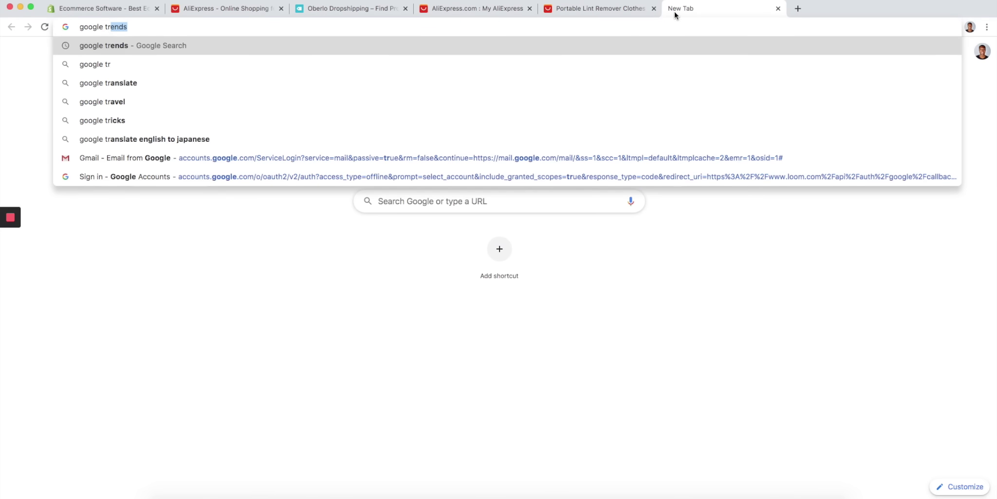
{"action": "key", "text": "Return"}
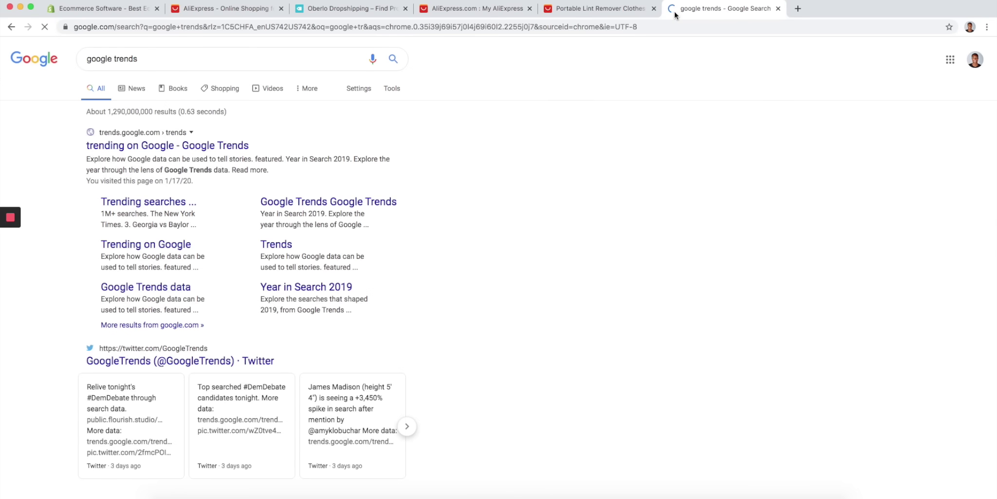
{"action": "left_click", "coordinate": [219, 145]}
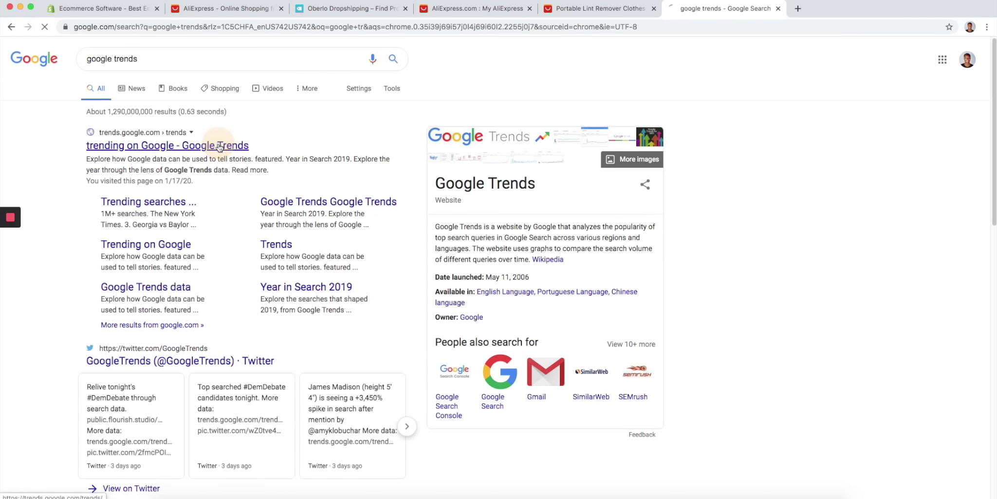
{"action": "left_click", "coordinate": [365, 199]}
{"action": "type", "text": "lint remover"}
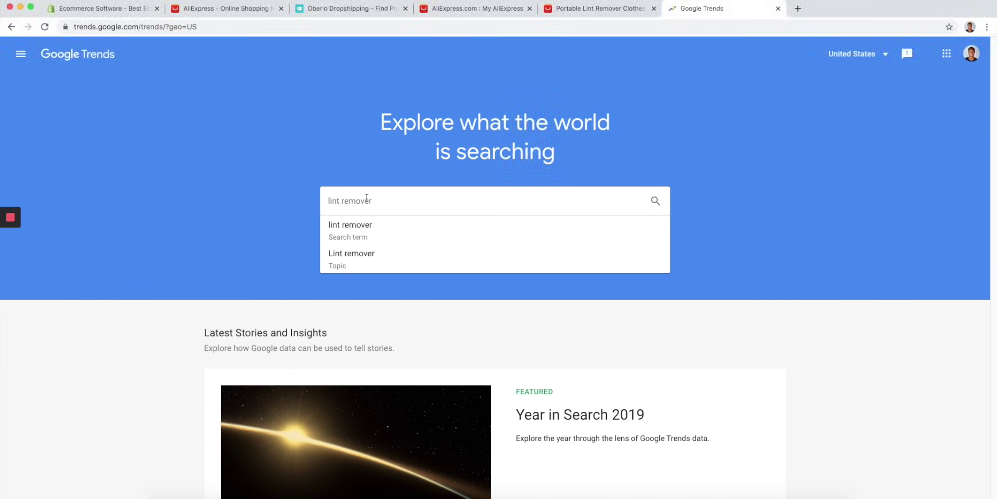
- Pick the 'lint remover' search-term suggestion to view its 12-month US interest
{"action": "left_click", "coordinate": [386, 224]}
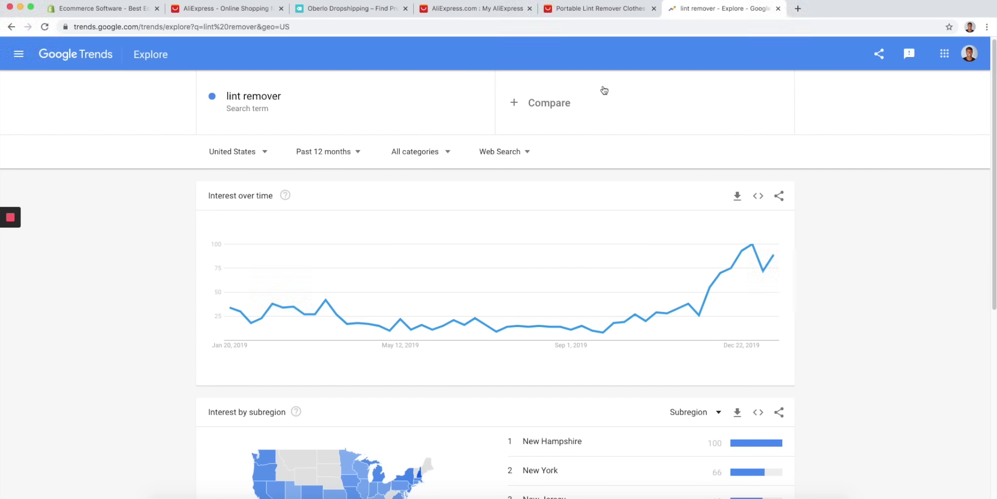
- Return to the Portable Lint Remover listing and view its customer reviews and ratings
{"action": "left_click", "coordinate": [598, 10]}
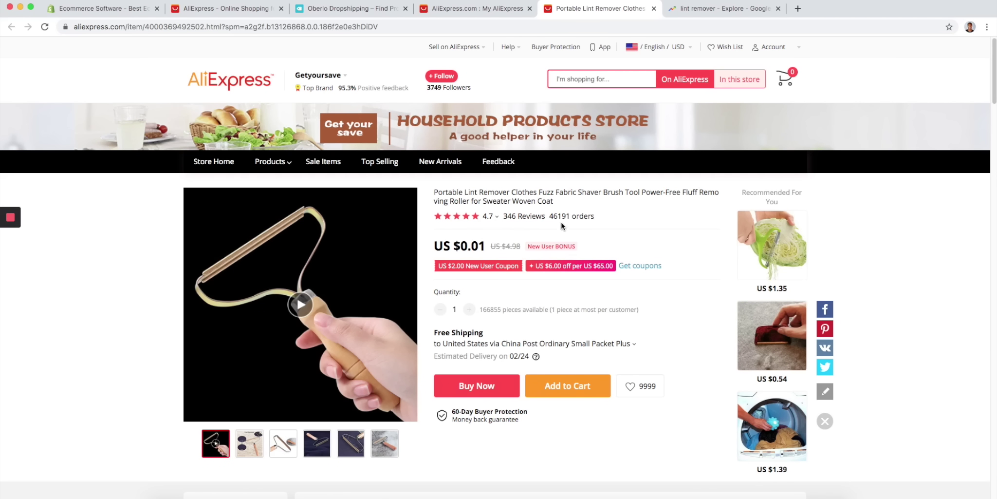
{"action": "left_click_drag", "start_coordinate": [555, 218], "coordinate": [597, 218]}
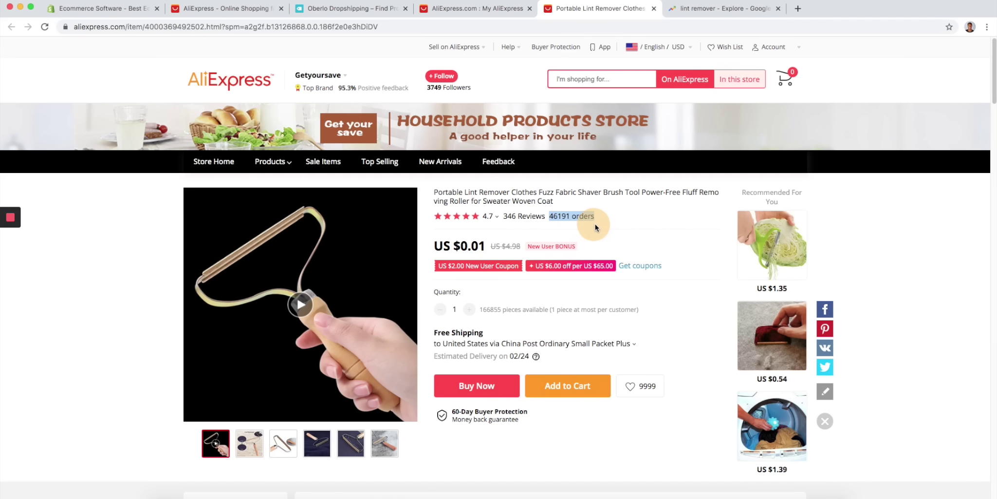
{"action": "scroll", "coordinate": [421, 273], "scroll_direction": "down", "scroll_amount": 5}
{"action": "left_click", "coordinate": [420, 269]}
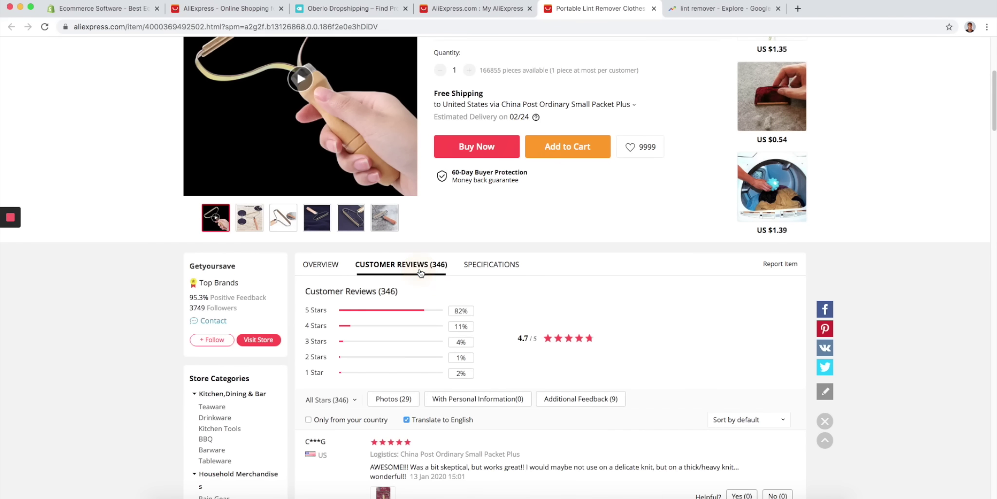
- Compare the lint remover Trends chart with the listing, then highlight the US $4.98 original price
{"action": "left_click", "coordinate": [718, 11]}
{"action": "mouse_move", "coordinate": [763, 257]}
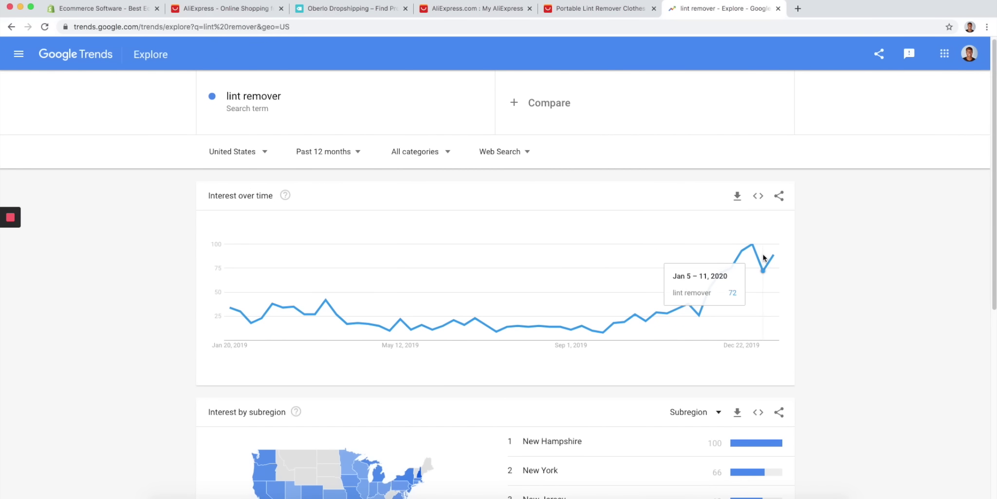
{"action": "left_click", "coordinate": [586, 14]}
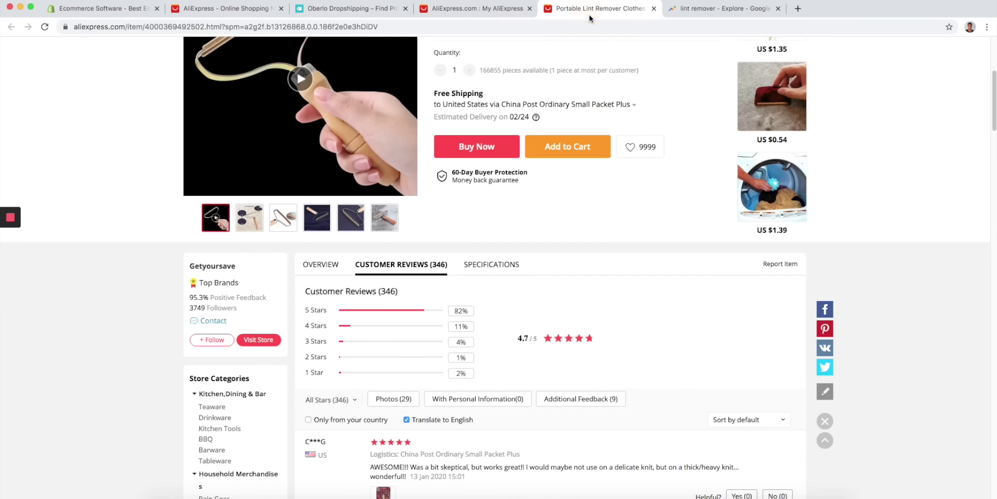
{"action": "left_click", "coordinate": [703, 11]}
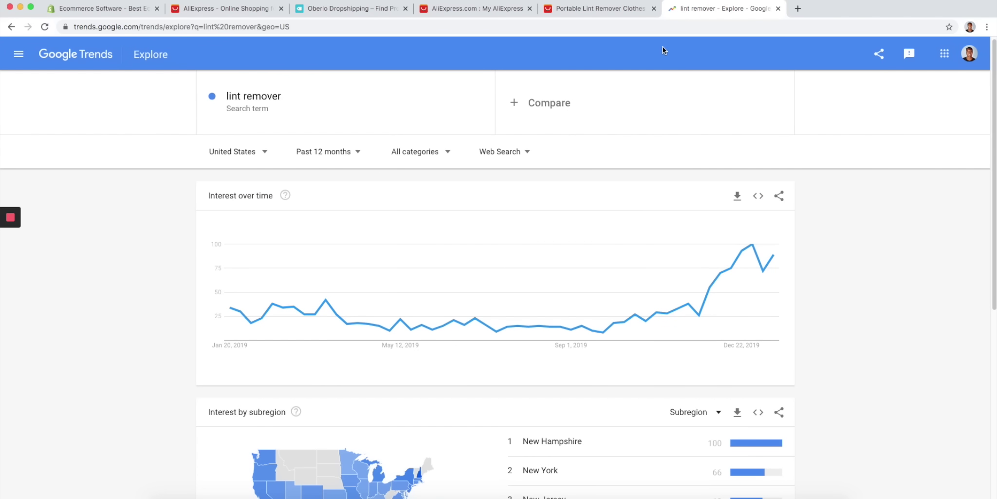
{"action": "left_click", "coordinate": [619, 10]}
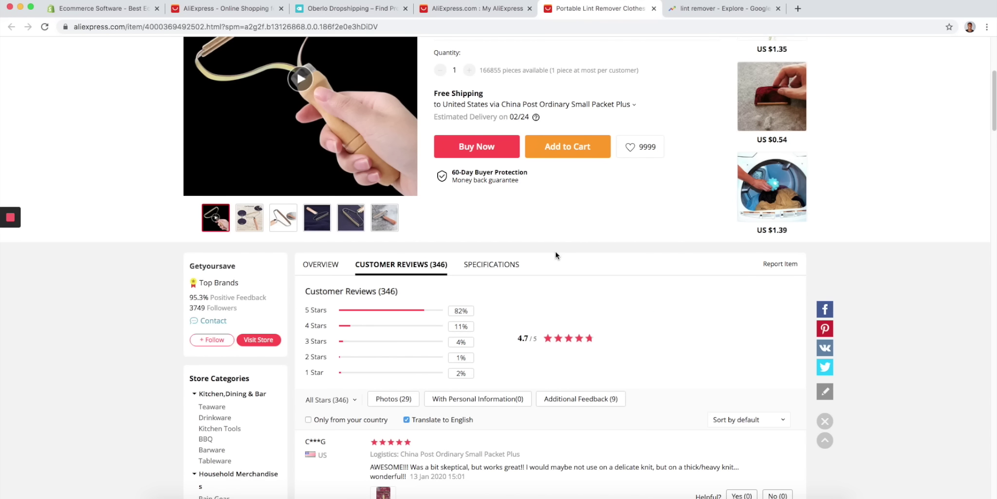
{"action": "scroll", "coordinate": [560, 268], "scroll_direction": "up", "scroll_amount": 5}
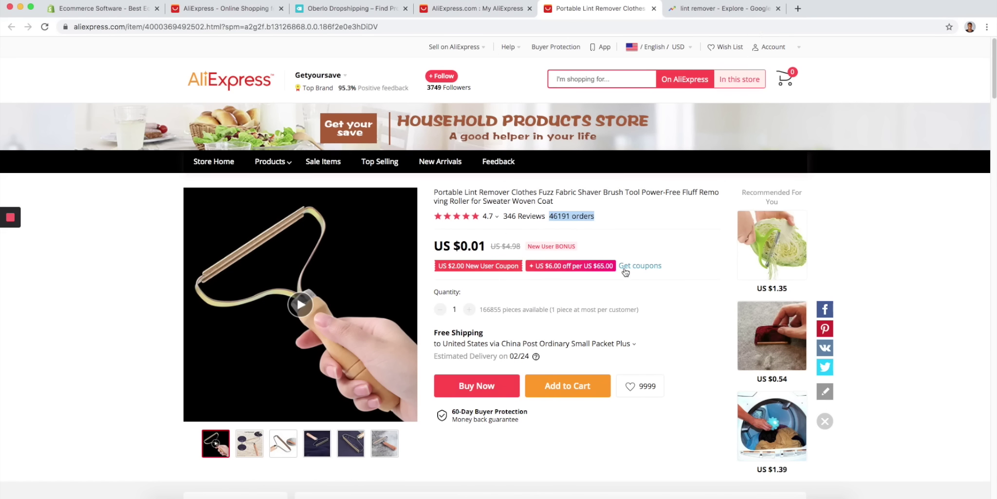
{"action": "left_click_drag", "start_coordinate": [491, 248], "coordinate": [523, 248]}
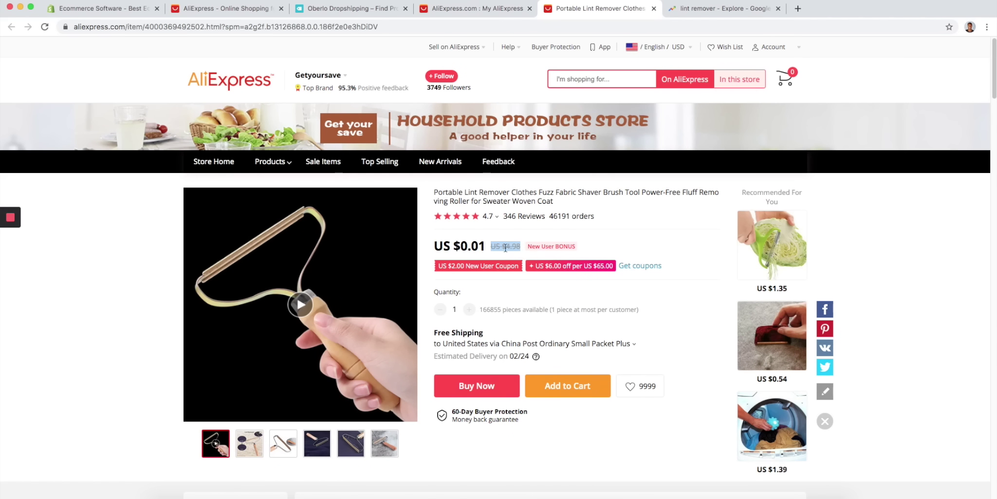
- Apply ePacket shipping to the United States at US $1.58, arriving 02/06
{"action": "left_click", "coordinate": [627, 345]}
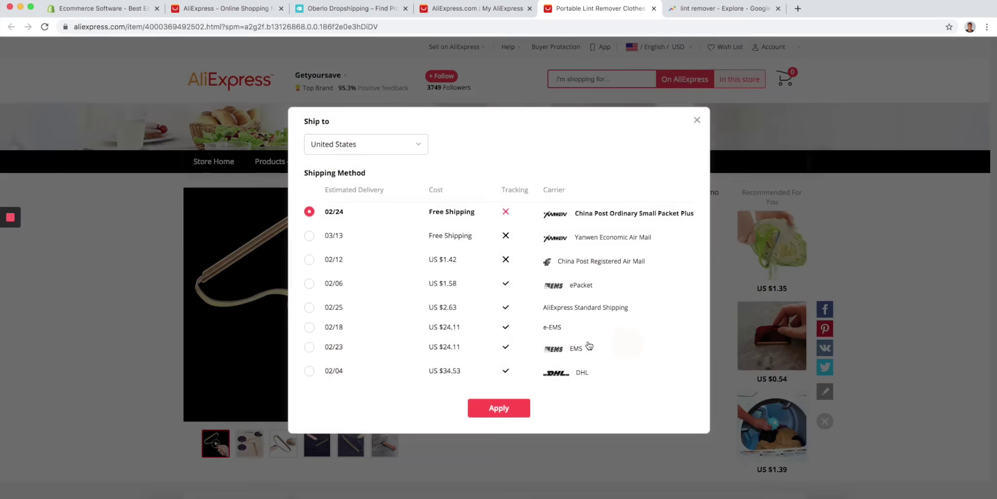
{"action": "left_click", "coordinate": [312, 283]}
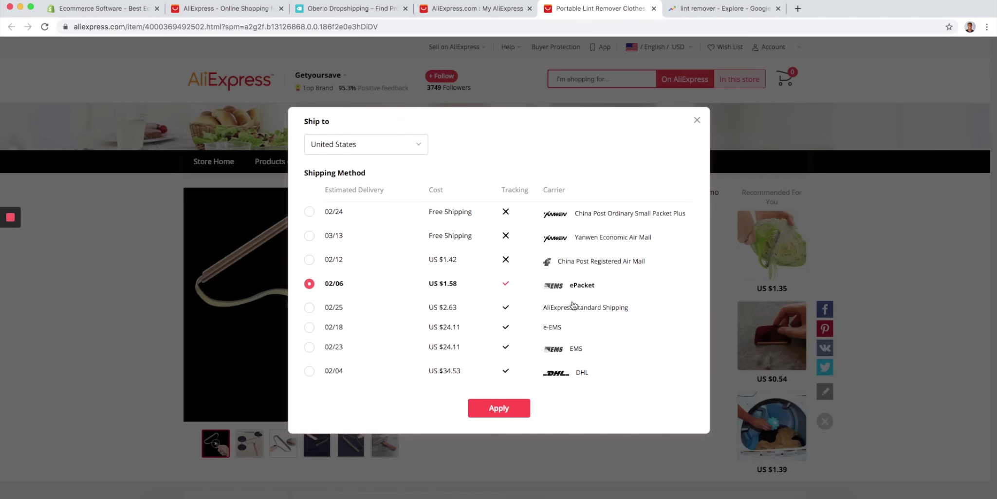
{"action": "left_click_drag", "start_coordinate": [596, 284], "coordinate": [567, 287]}
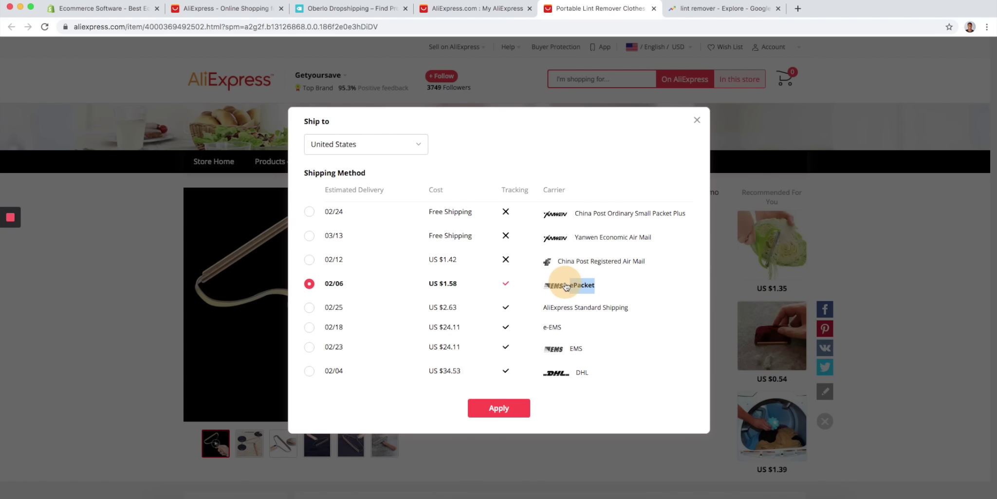
{"action": "left_click", "coordinate": [695, 121]}
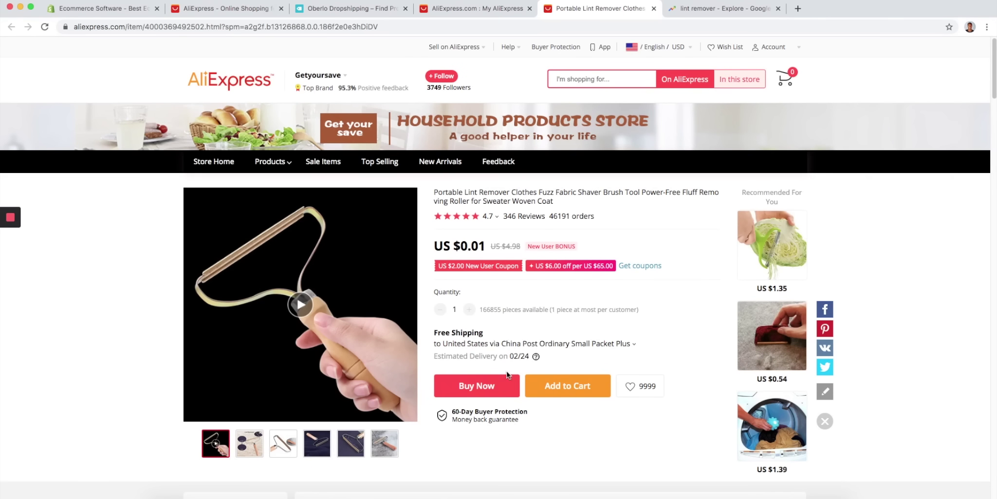
{"action": "left_click", "coordinate": [562, 346]}
{"action": "left_click", "coordinate": [334, 284]}
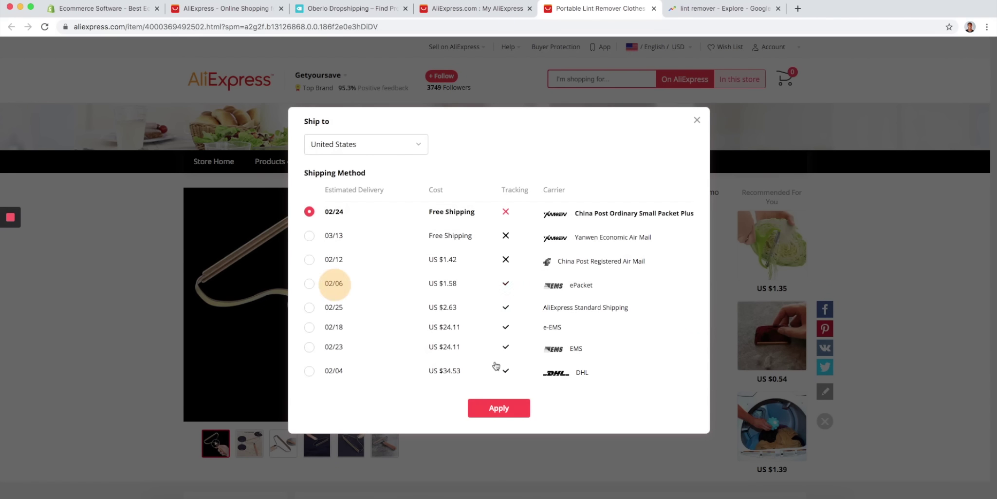
{"action": "left_click", "coordinate": [494, 406]}
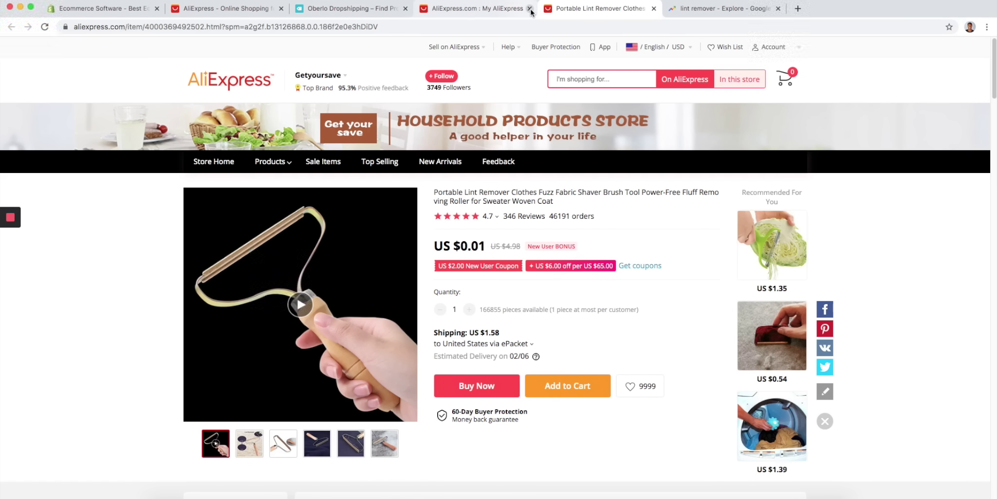
- Sign up for the Shopify trial with an email and password, naming the store 'Lint Remover Shop'
{"action": "left_click", "coordinate": [88, 11]}
{"action": "left_click", "coordinate": [223, 230]}
{"action": "key", "text": "Return"}
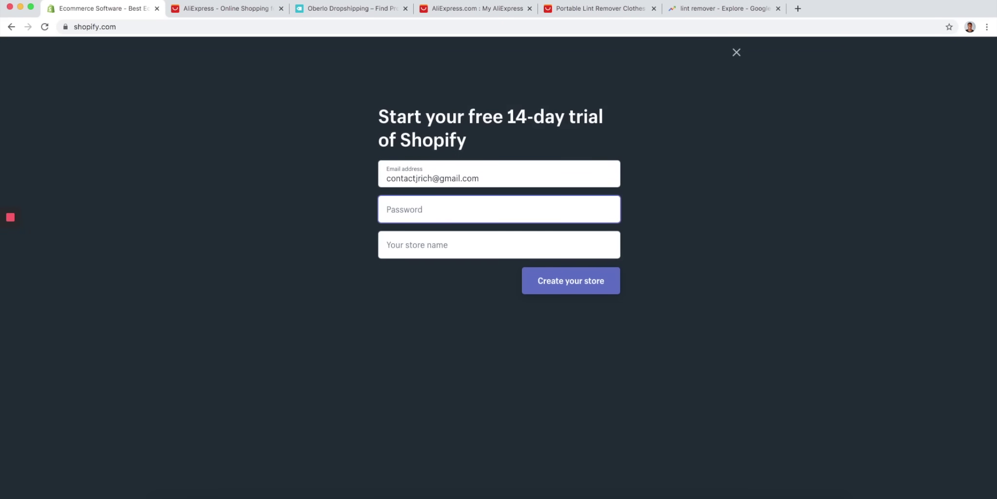
{"action": "type", "text": "•••"}
{"action": "key", "text": "Tab"}
{"action": "type", "text": "Lint"}
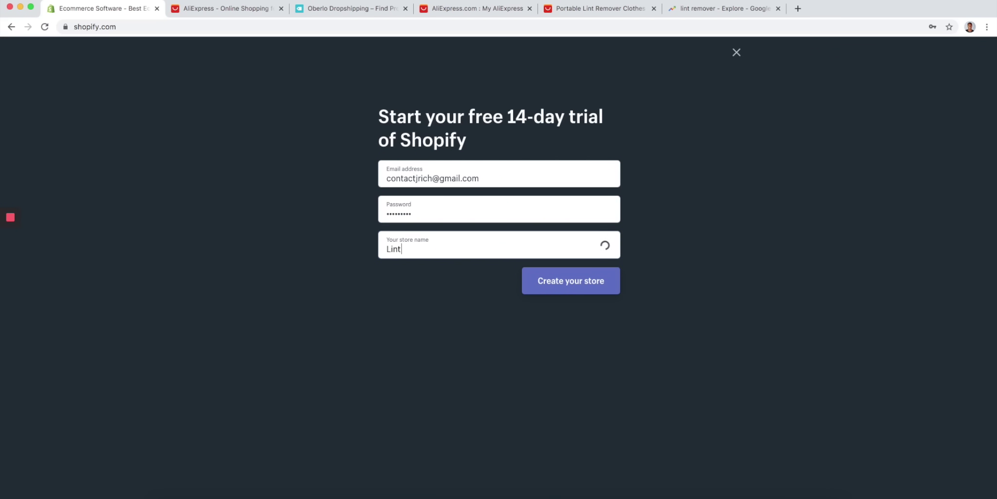
{"action": "type", "text": " Remover Shop"}
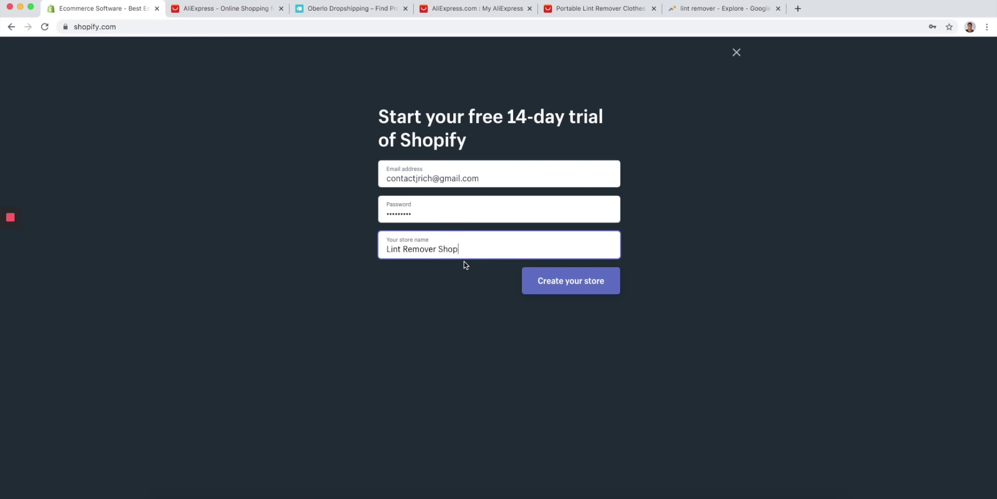
{"action": "left_click", "coordinate": [567, 287]}
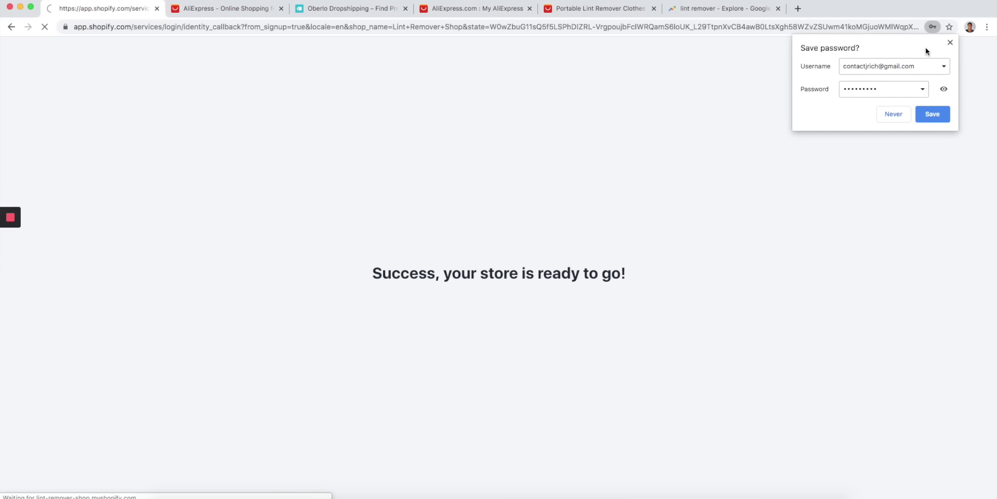
- Dismiss the save-password prompt and skip the selling and revenue questions
{"action": "left_click", "coordinate": [950, 43]}
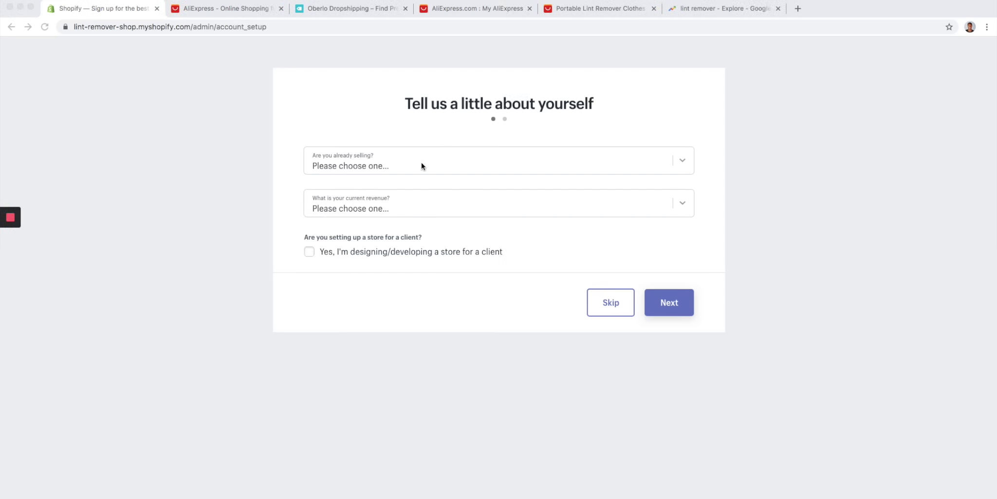
{"action": "left_click", "coordinate": [423, 202]}
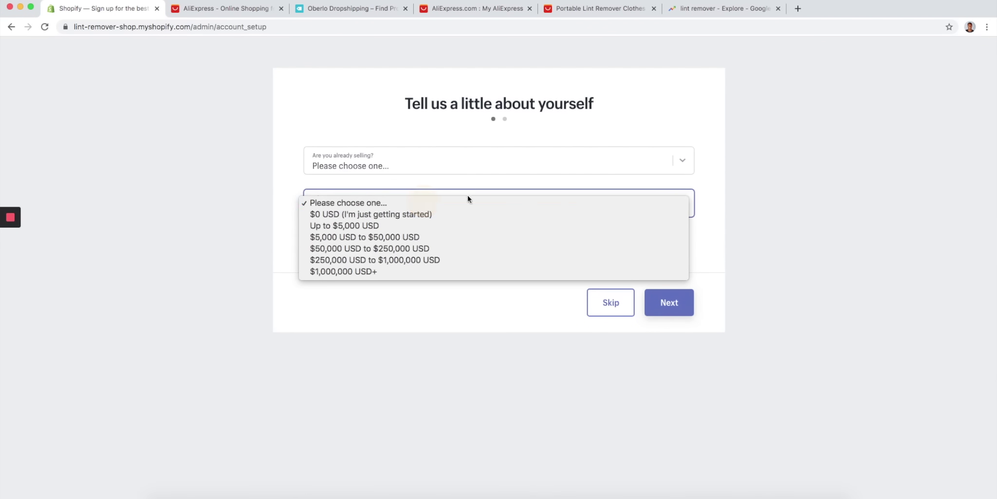
{"action": "left_click", "coordinate": [709, 203]}
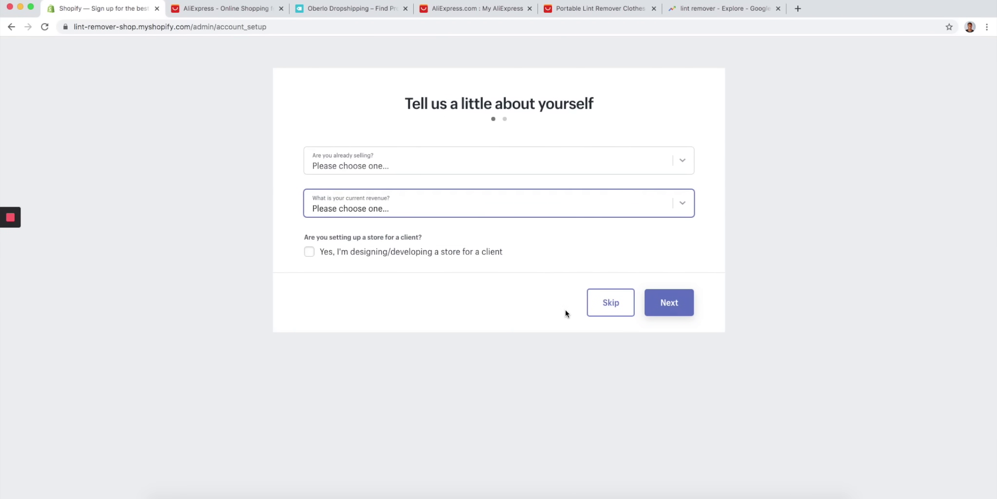
{"action": "left_click", "coordinate": [600, 304]}
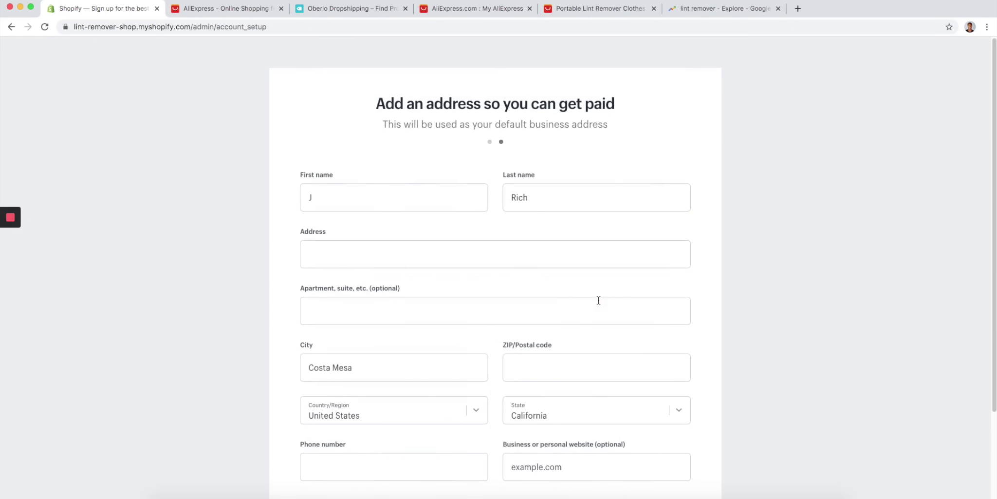
- Clear the prefilled city and look up a Gucci store address in a new tab
{"action": "left_click_drag", "start_coordinate": [446, 363], "coordinate": [251, 365]}
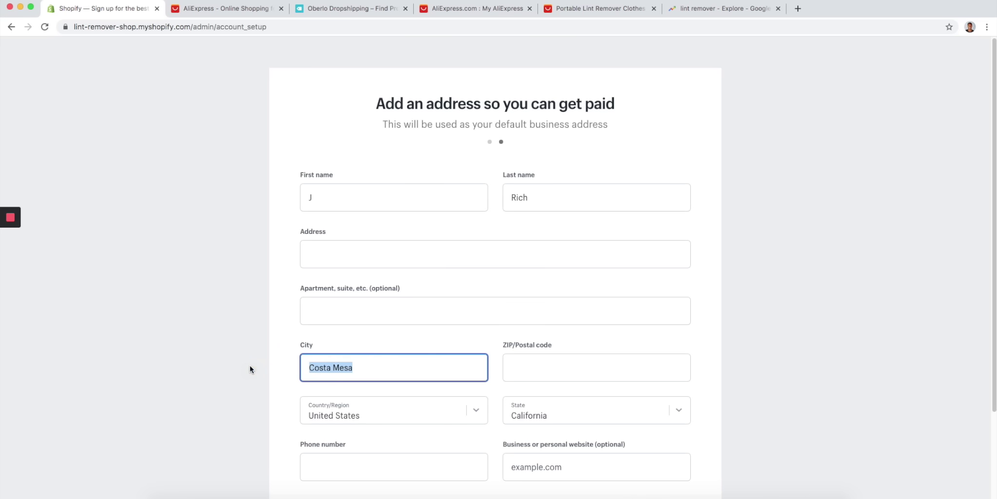
{"action": "key", "text": "BackSpace"}
{"action": "left_click", "coordinate": [385, 250]}
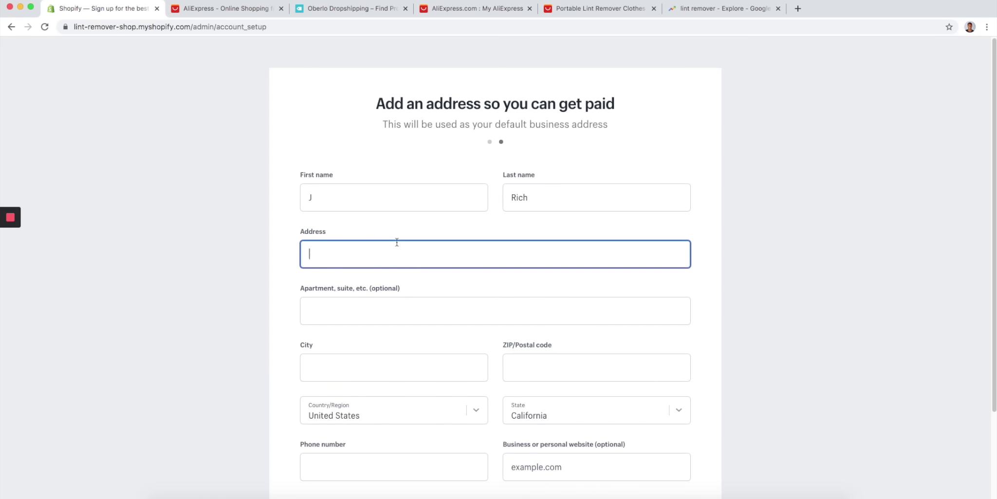
{"action": "left_click", "coordinate": [798, 9]}
{"action": "type", "text": "guc"}
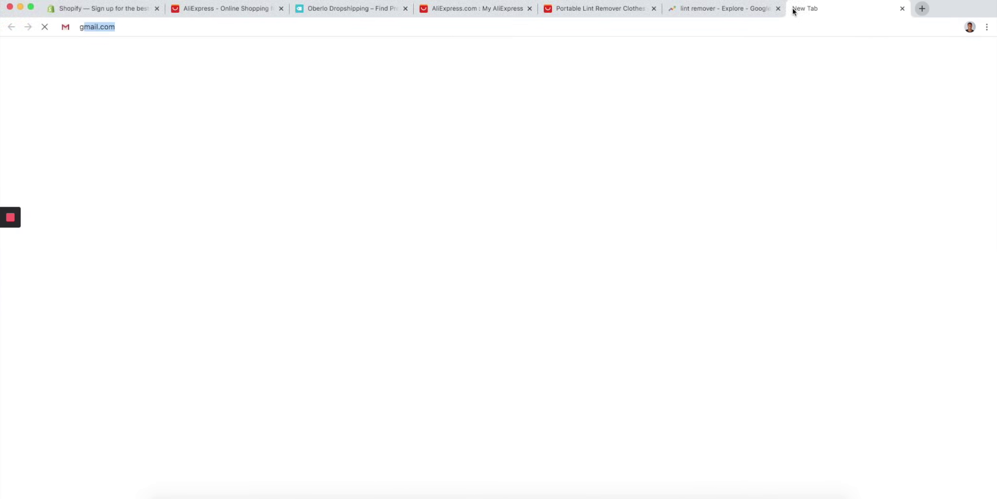
{"action": "type", "text": "ci"}
{"action": "key", "text": "Down"}
{"action": "key", "text": "Return"}
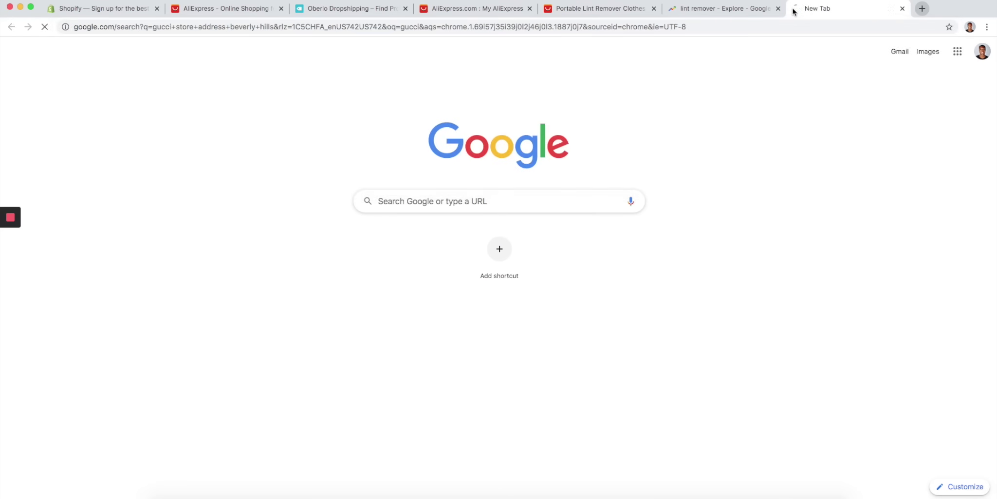
{"action": "left_click", "coordinate": [97, 8]}
- Fill in the city, ZIP code and phone number, enter the store, and close the lookup tab
{"action": "left_click", "coordinate": [328, 367]}
{"action": "type", "text": "Beverly Hills"}
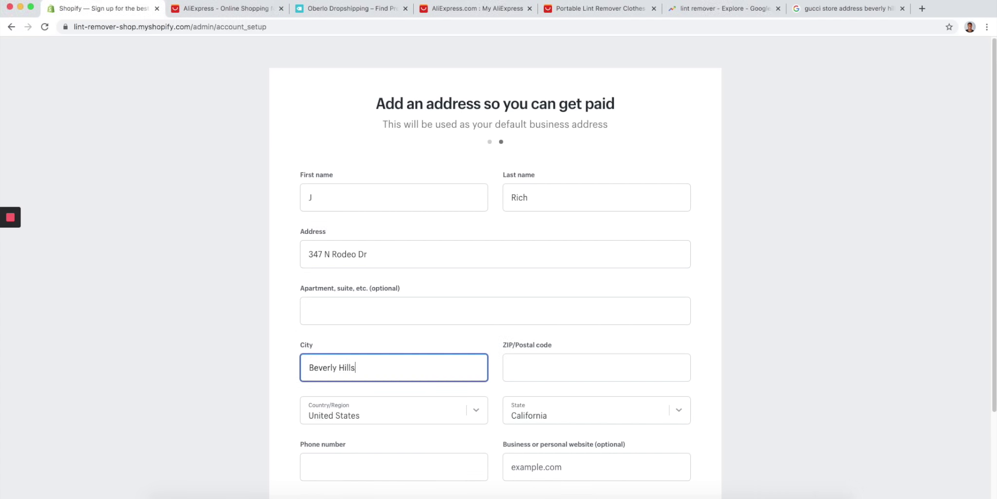
{"action": "key", "text": "Tab"}
{"action": "type", "text": "90210"}
{"action": "left_click", "coordinate": [323, 456]}
{"action": "type", "text": "3100000000"}
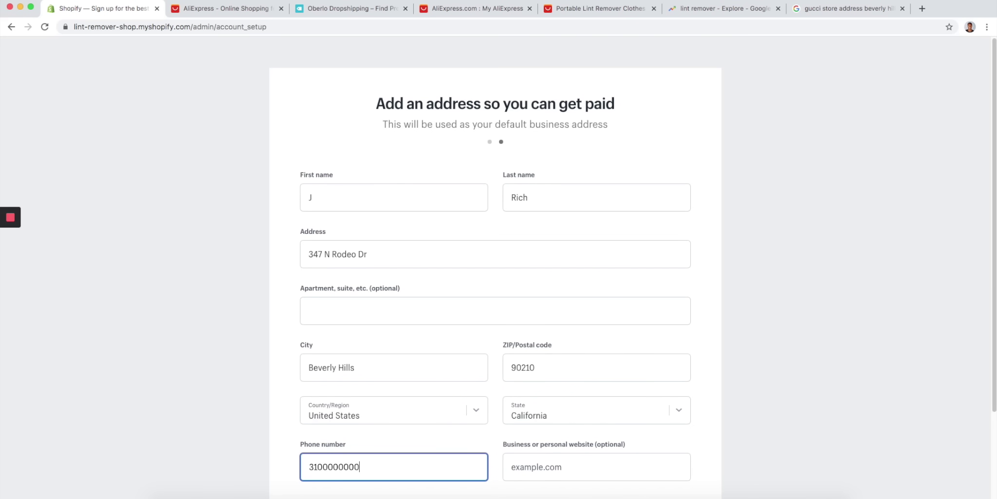
{"action": "scroll", "coordinate": [340, 352], "scroll_direction": "down", "scroll_amount": 3}
{"action": "left_click", "coordinate": [626, 419]}
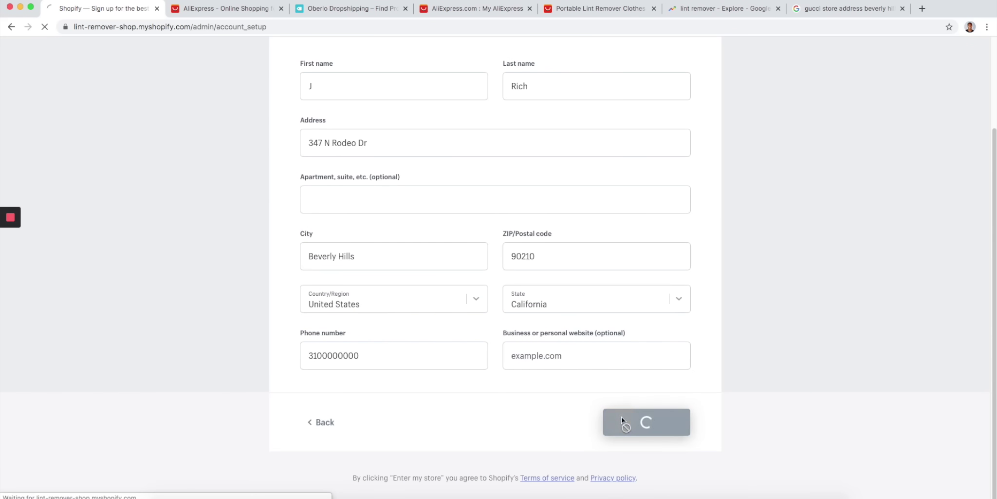
{"action": "left_click", "coordinate": [902, 9]}
- Close the trends tab and review Orders, Abandoned checkouts, Products and Customers, ending on Analytics overview
{"action": "left_click", "coordinate": [779, 9]}
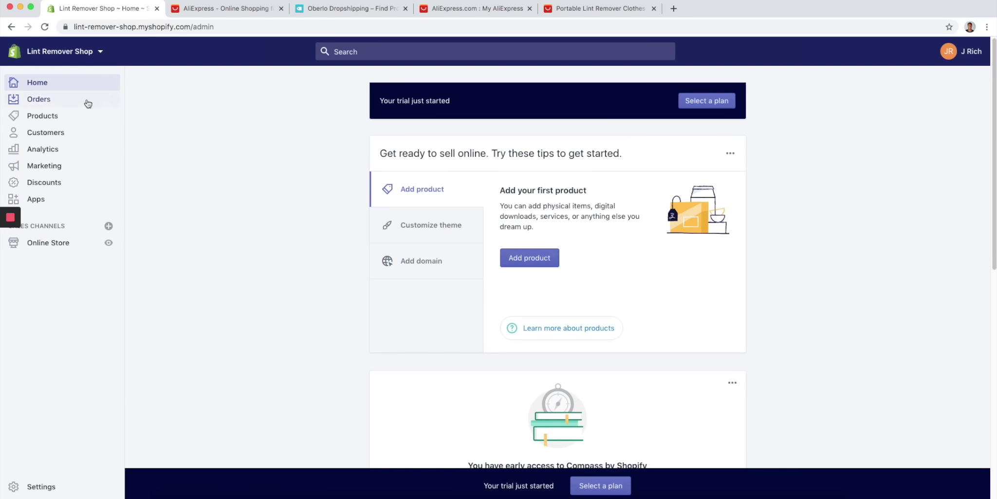
{"action": "left_click", "coordinate": [44, 100]}
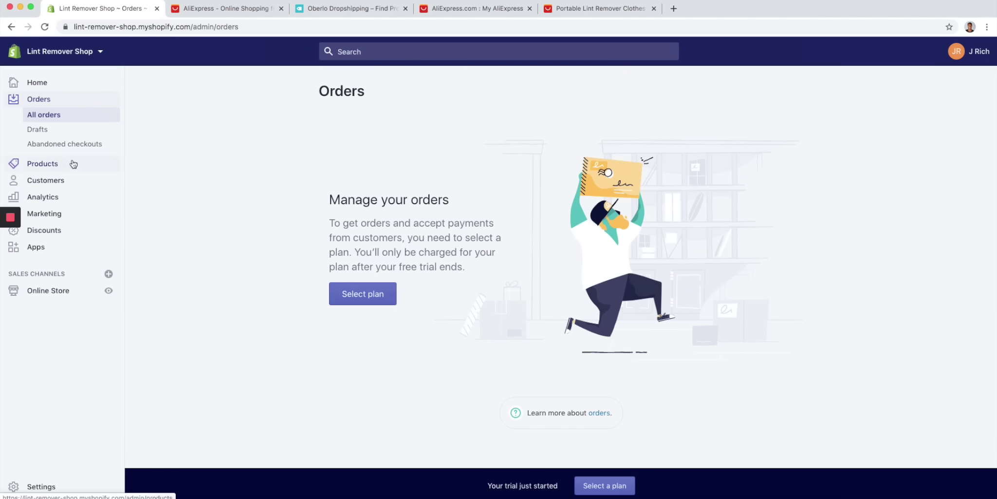
{"action": "left_click", "coordinate": [73, 143]}
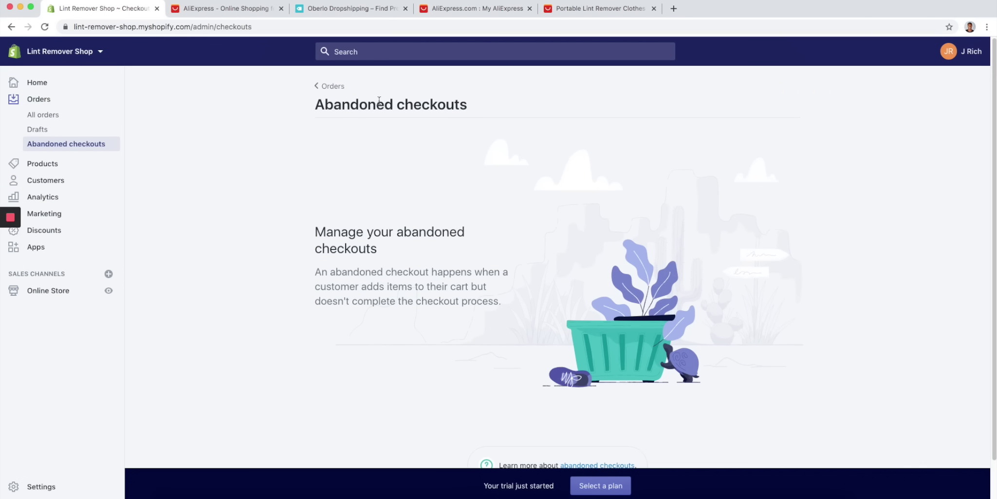
{"action": "left_click", "coordinate": [88, 162]}
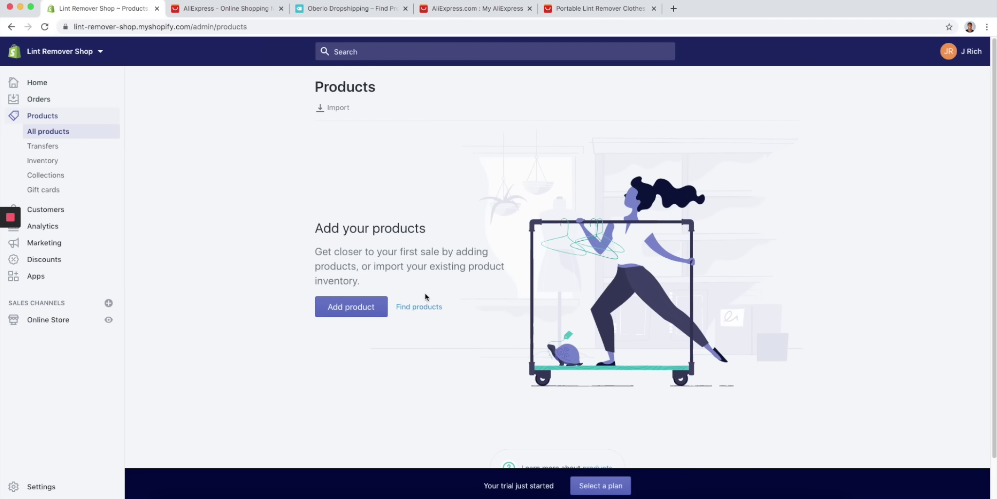
{"action": "left_click", "coordinate": [91, 213]}
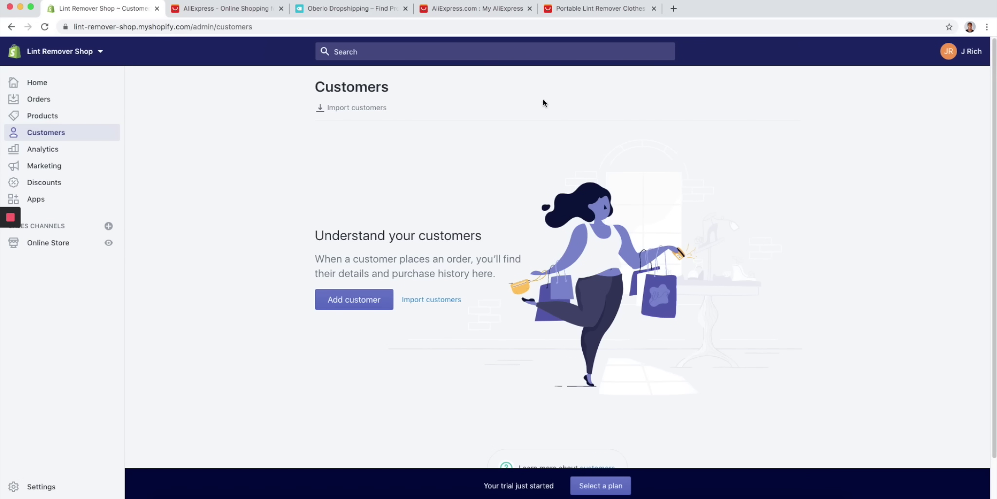
{"action": "left_click", "coordinate": [68, 152]}
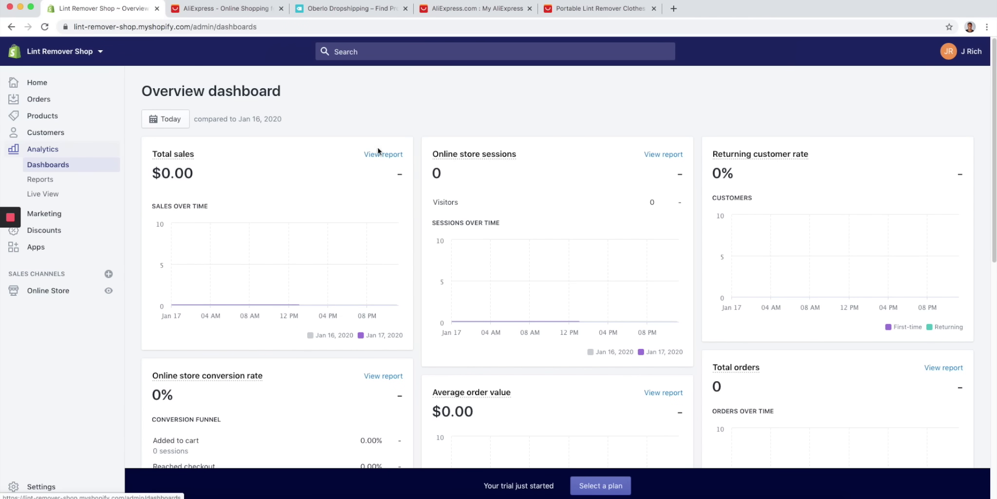
- Browse the Marketing, Discounts and Apps pages, then open the Oberlo Dropshipping App listing in a new tab
{"action": "scroll", "coordinate": [343, 166], "scroll_direction": "down", "scroll_amount": 5}
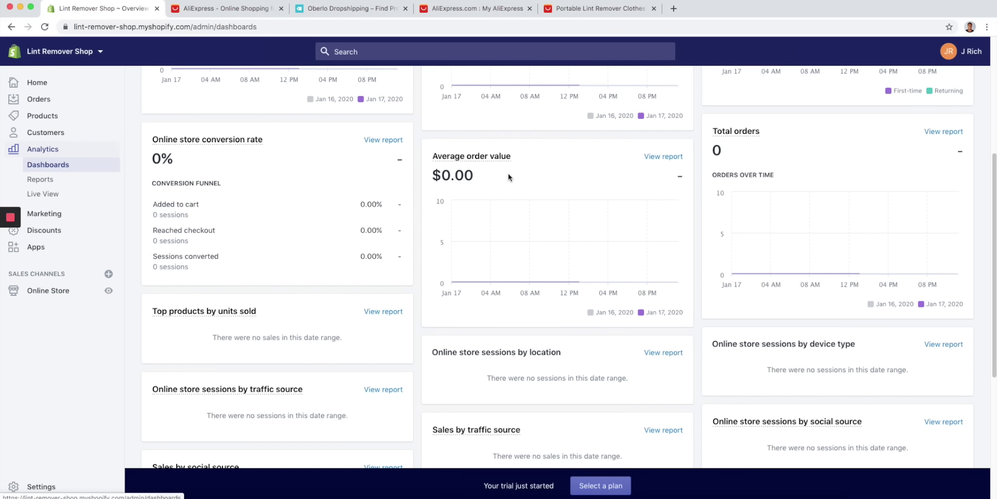
{"action": "scroll", "coordinate": [343, 187], "scroll_direction": "up", "scroll_amount": 5}
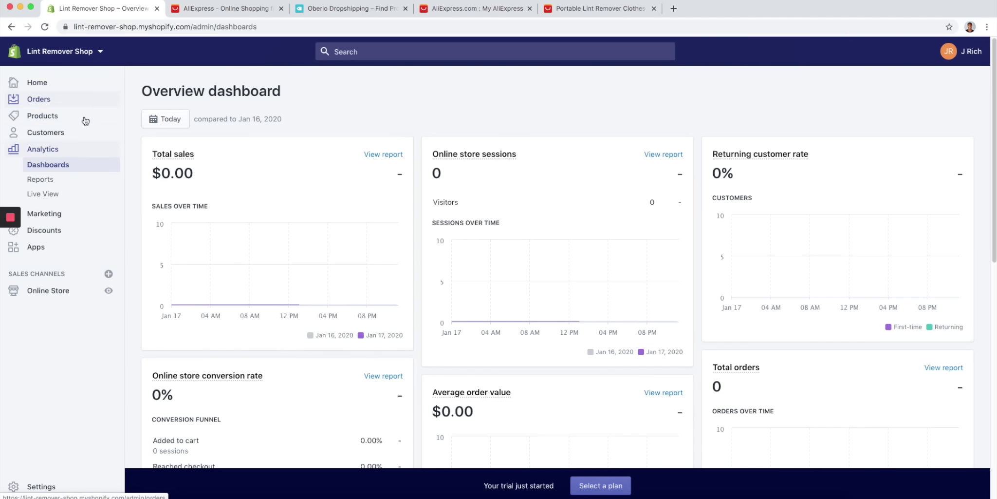
{"action": "left_click", "coordinate": [79, 214]}
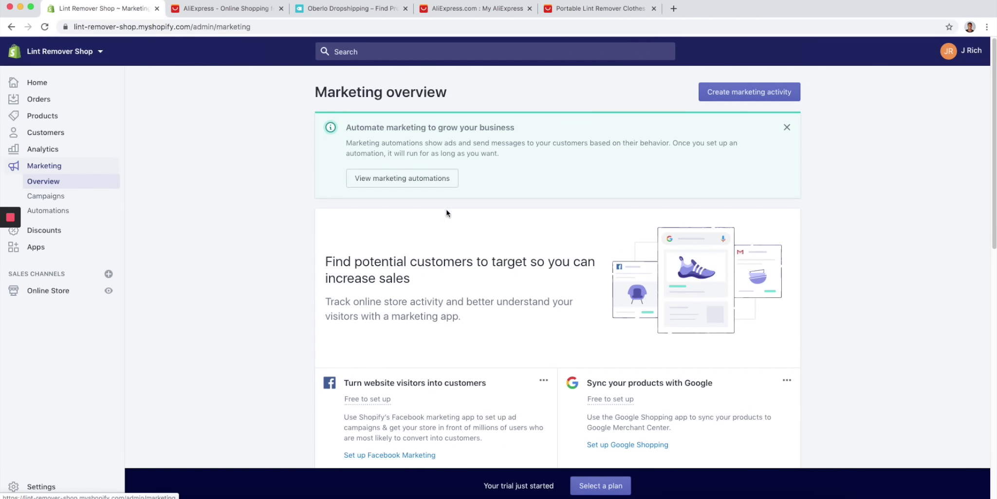
{"action": "left_click", "coordinate": [90, 231]}
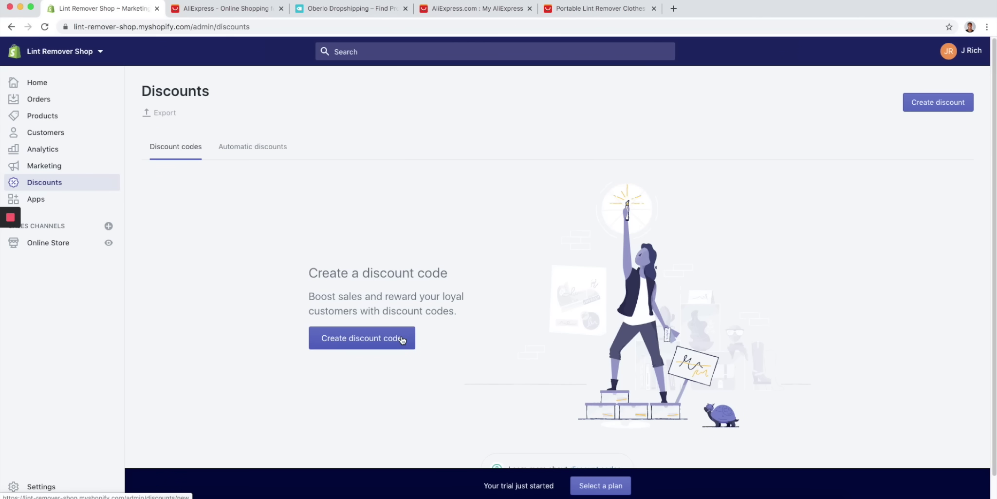
{"action": "left_click", "coordinate": [86, 200]}
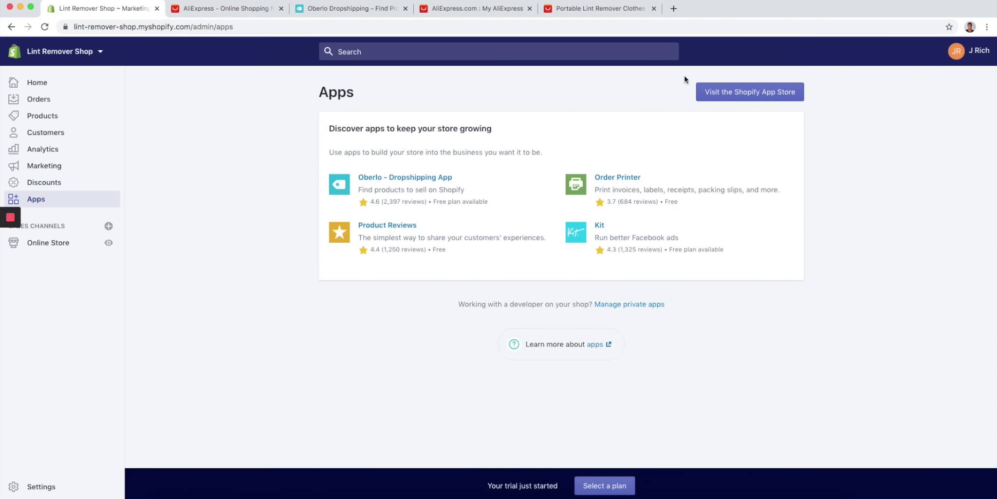
{"action": "left_click", "coordinate": [419, 177]}
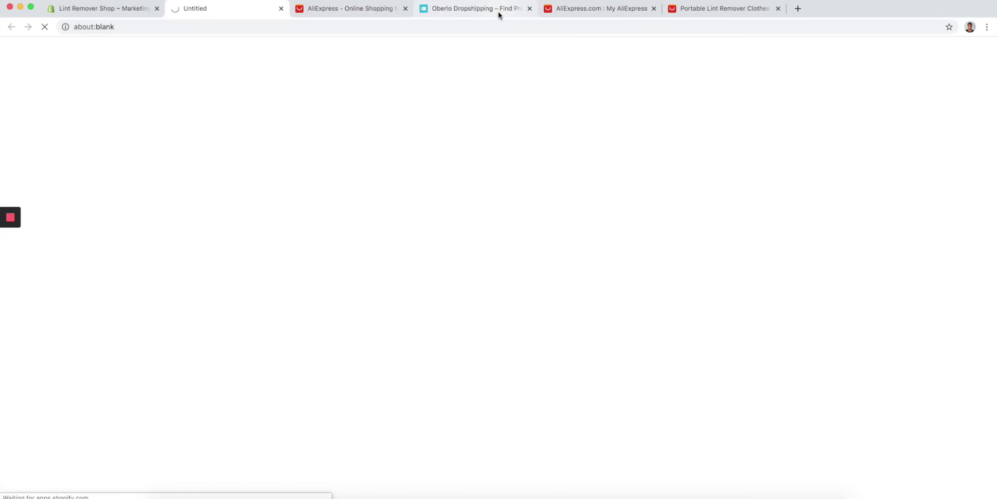
- Add the Oberlo app to Lint Remover Shop, approving its install permissions, then return to the admin tab
{"action": "left_click", "coordinate": [497, 10]}
{"action": "left_click", "coordinate": [232, 14]}
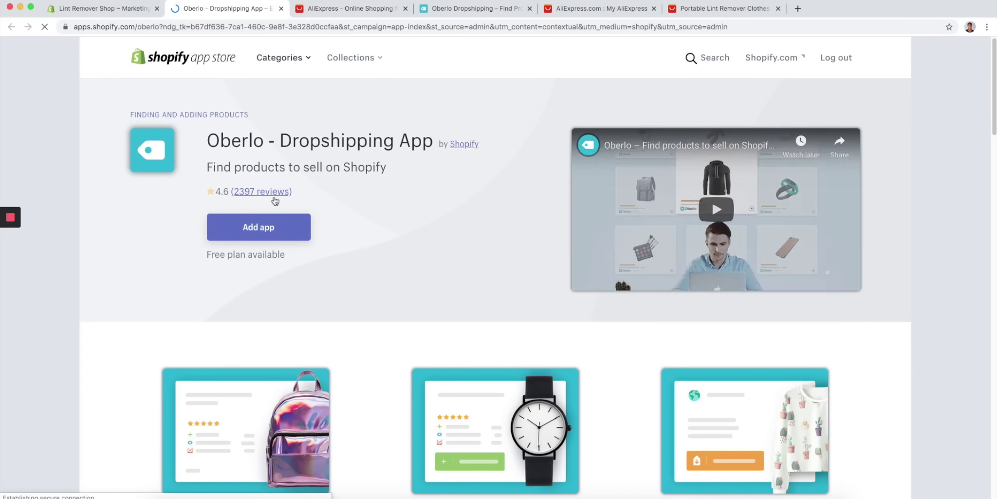
{"action": "left_click", "coordinate": [268, 227]}
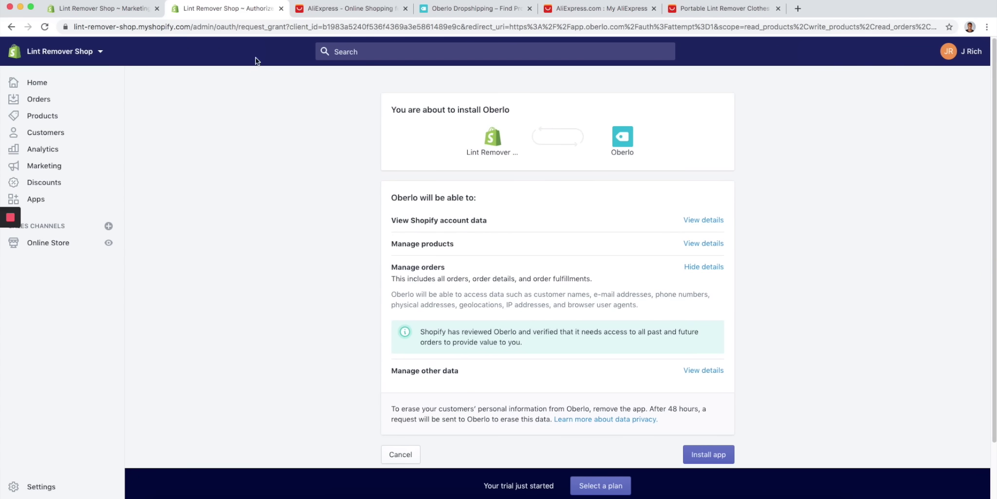
{"action": "left_click", "coordinate": [698, 453]}
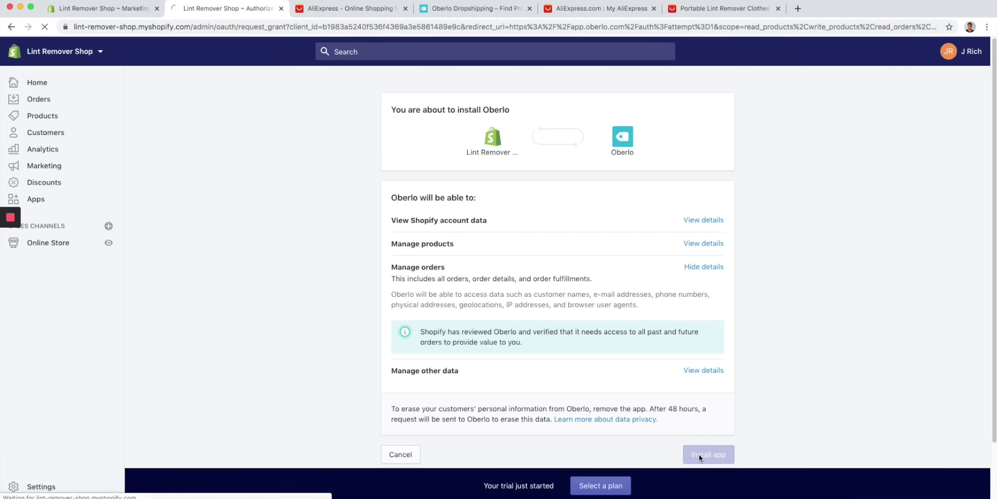
{"action": "left_click", "coordinate": [129, 10]}
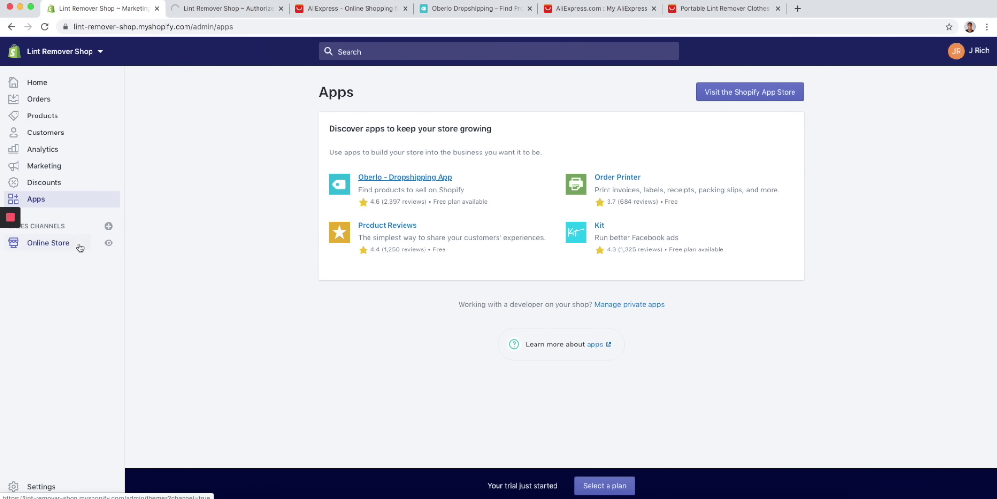
- Look over the Themes page with Debut as current theme, then go to Settings
{"action": "left_click", "coordinate": [80, 246]}
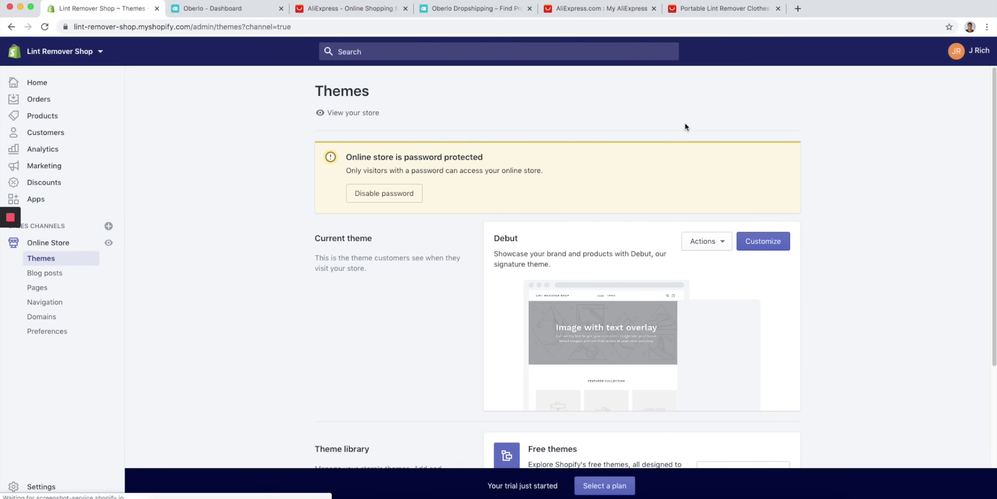
{"action": "scroll", "coordinate": [683, 124], "scroll_direction": "down", "scroll_amount": 3}
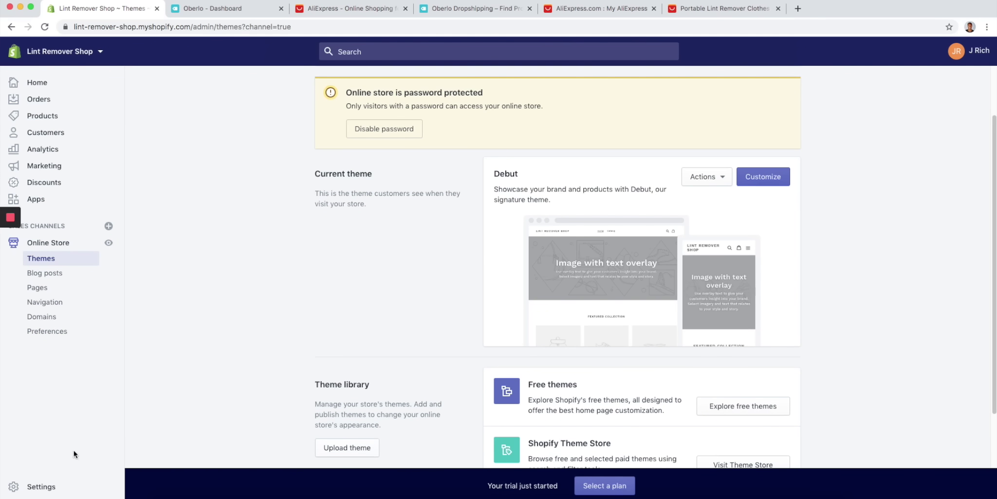
{"action": "left_click", "coordinate": [56, 485]}
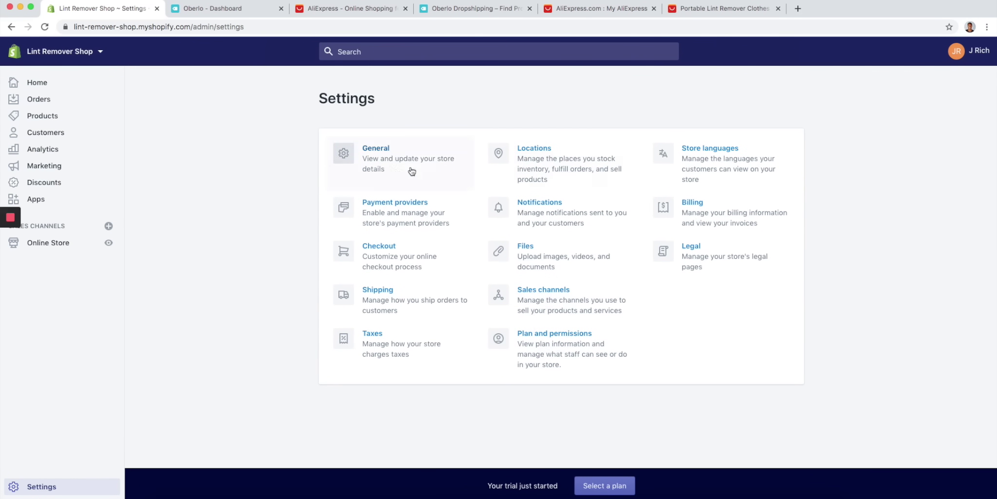
- Rename the store from 'Lint Remover Shop' to 'Lint Remover' in General settings and save
{"action": "left_click", "coordinate": [377, 157]}
{"action": "left_click_drag", "start_coordinate": [555, 169], "coordinate": [536, 169]}
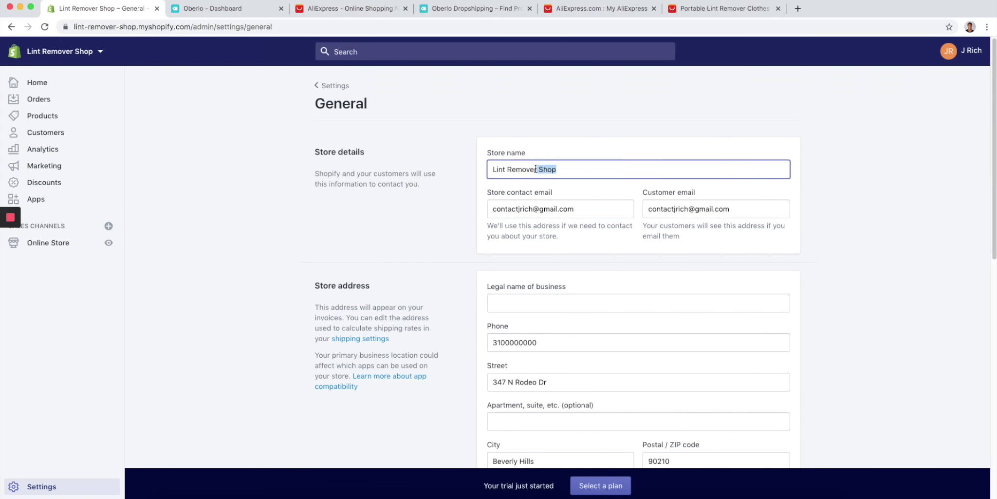
{"action": "key", "text": "BackSpace"}
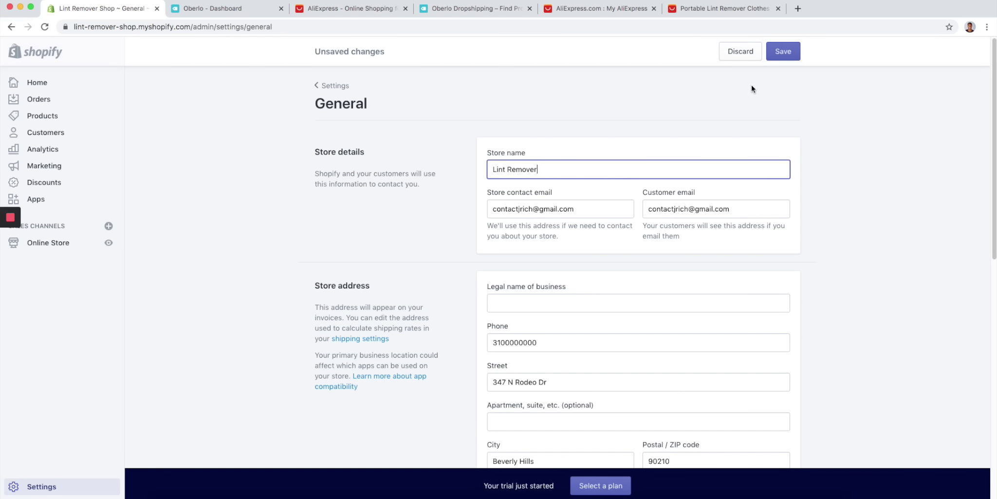
{"action": "left_click", "coordinate": [783, 57]}
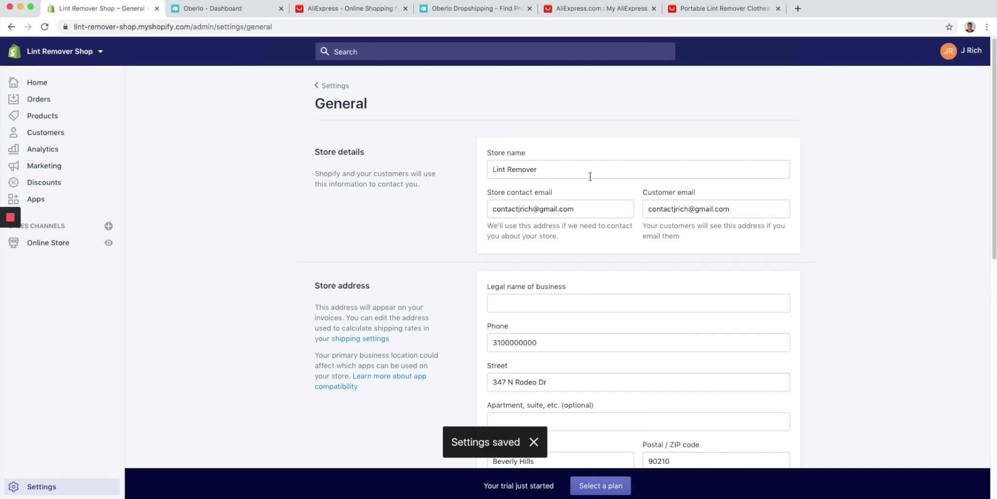
- Go back to the admin Home page and bring the Oberlo dashboard tab forward
{"action": "left_click", "coordinate": [331, 86]}
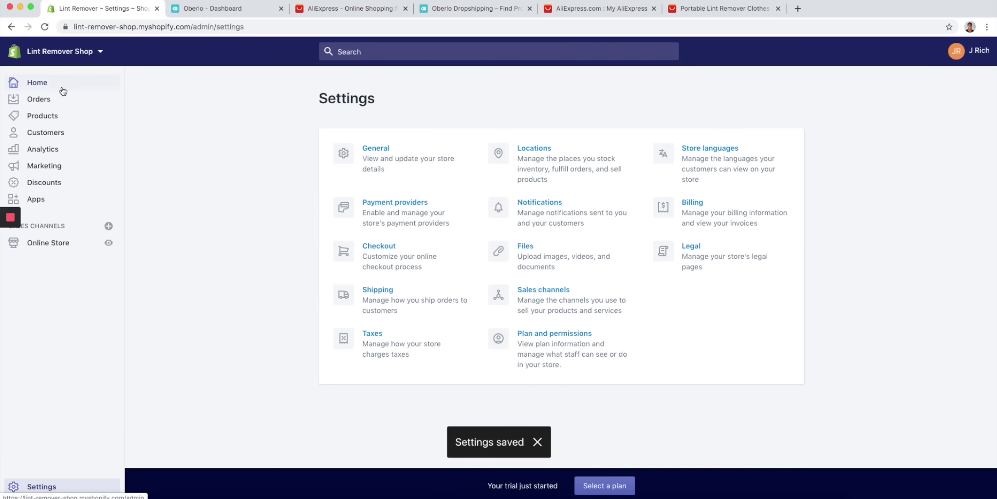
{"action": "left_click", "coordinate": [62, 89]}
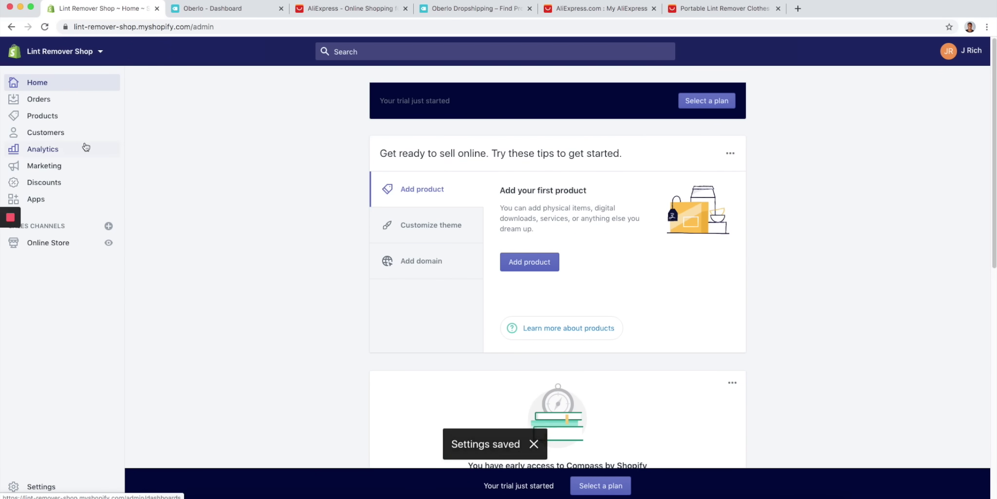
{"action": "left_click", "coordinate": [217, 9]}
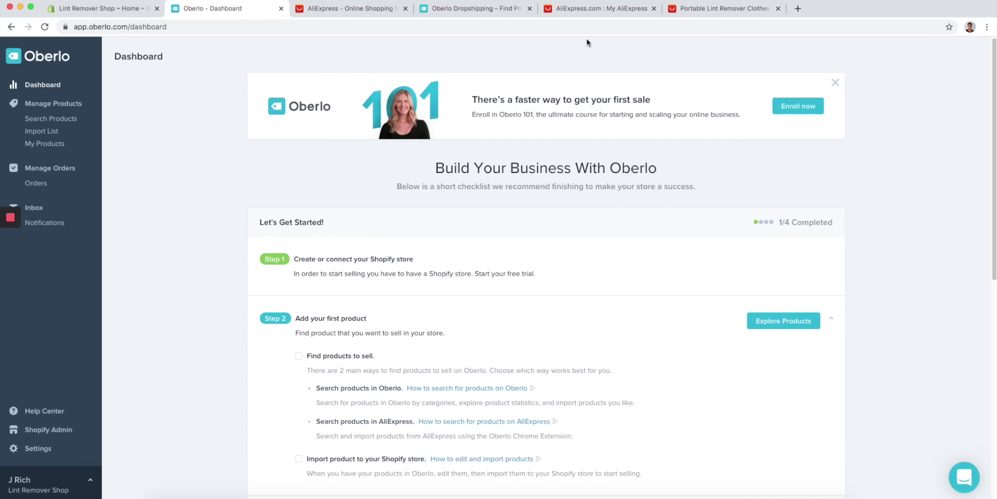
- Search 'oberlo extension', add Oberlo – Aliexpress.com Product Importer to Chrome, and close its welcome page
{"action": "left_click", "coordinate": [798, 9]}
{"action": "type", "text": "oberlo"}
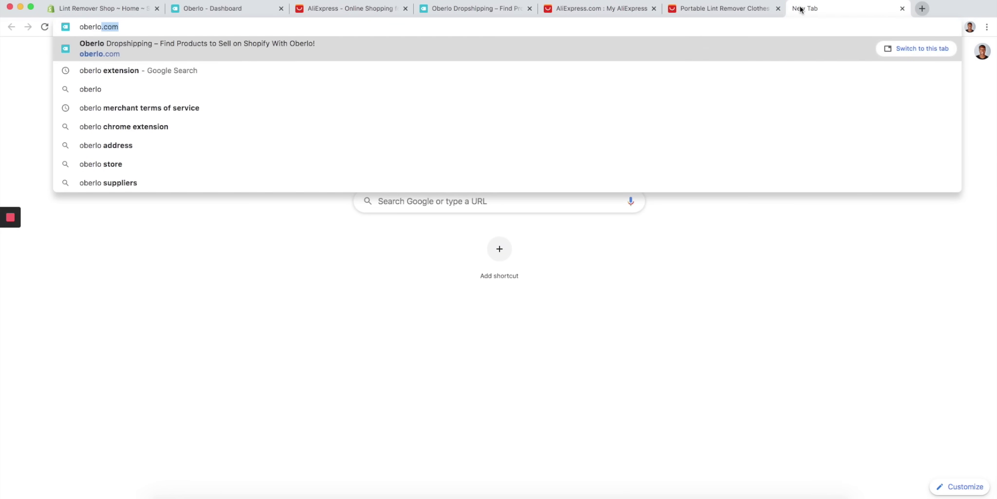
{"action": "key", "text": "Down"}
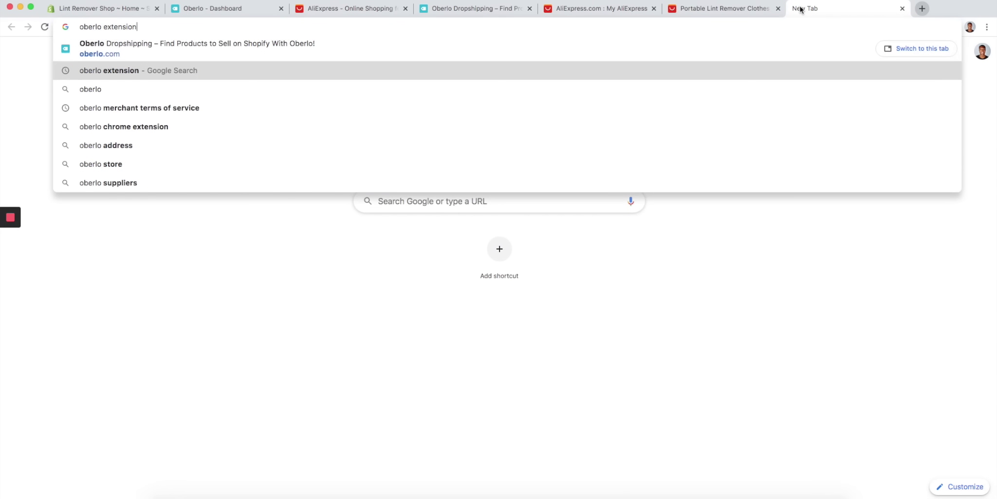
{"action": "key", "text": "Return"}
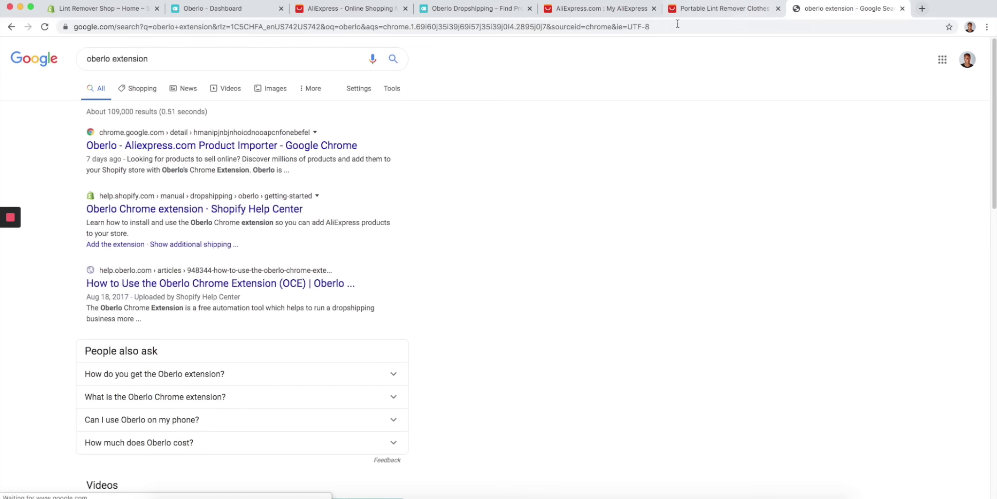
{"action": "left_click", "coordinate": [306, 146]}
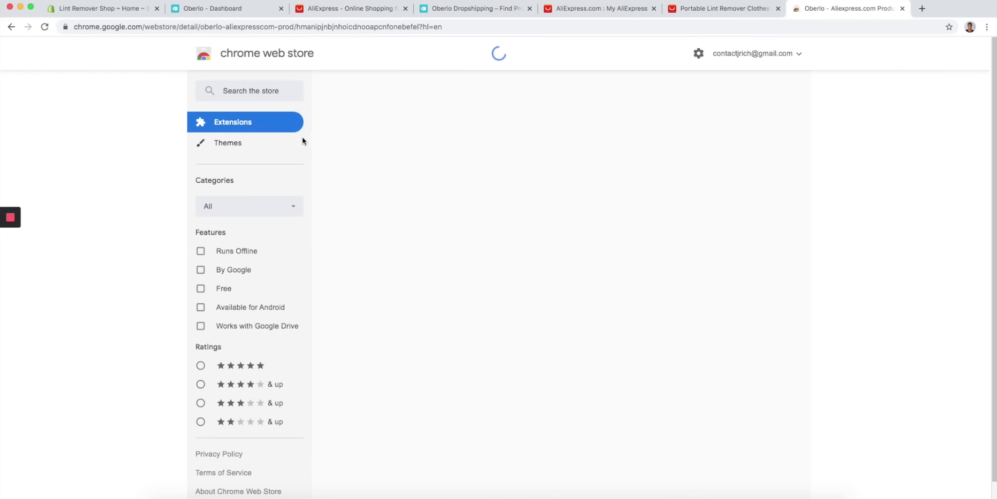
{"action": "left_click", "coordinate": [731, 136]}
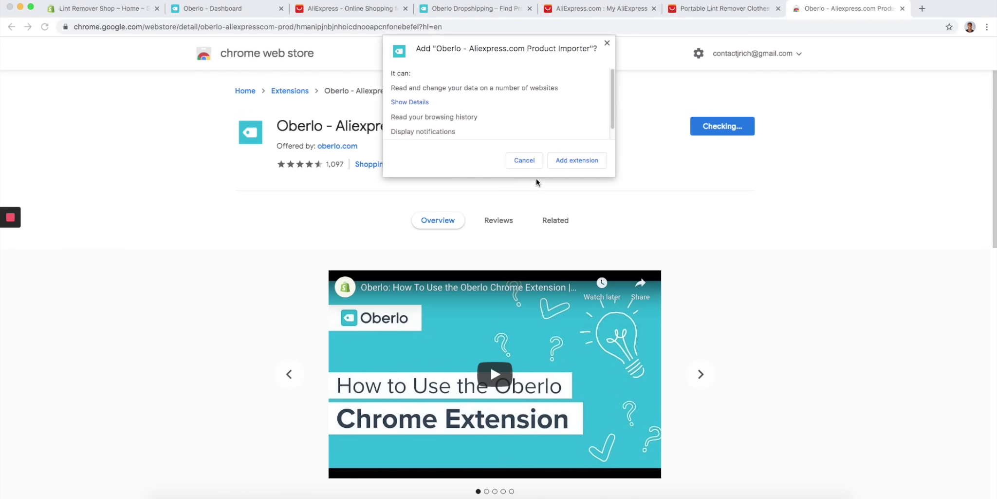
{"action": "left_click", "coordinate": [564, 162]}
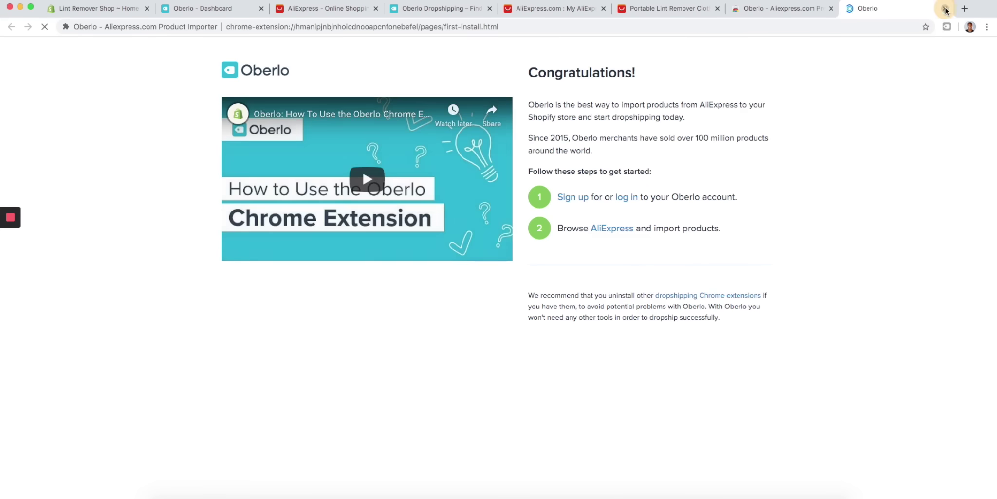
{"action": "left_click", "coordinate": [946, 8]}
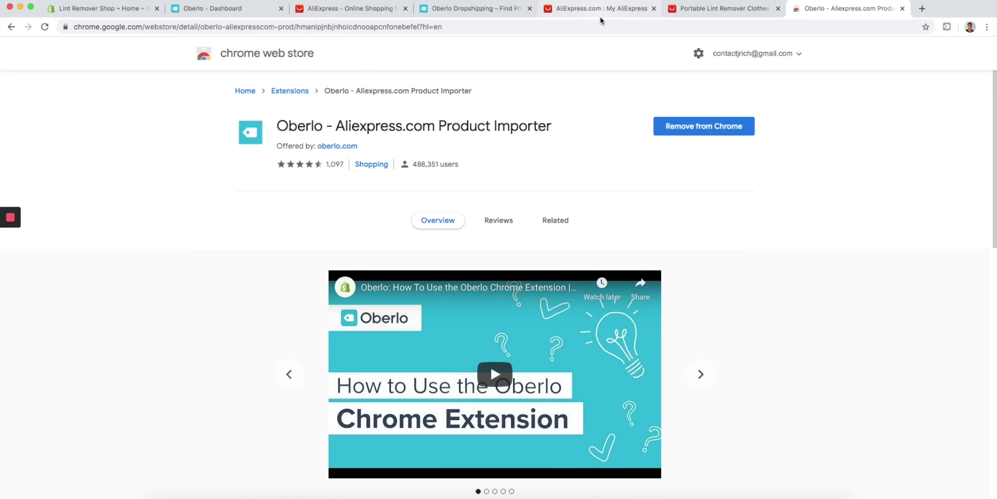
- On the lint remover product page, try the Oberlo extension panel, then reload the page
{"action": "left_click", "coordinate": [600, 15]}
{"action": "left_click", "coordinate": [707, 10]}
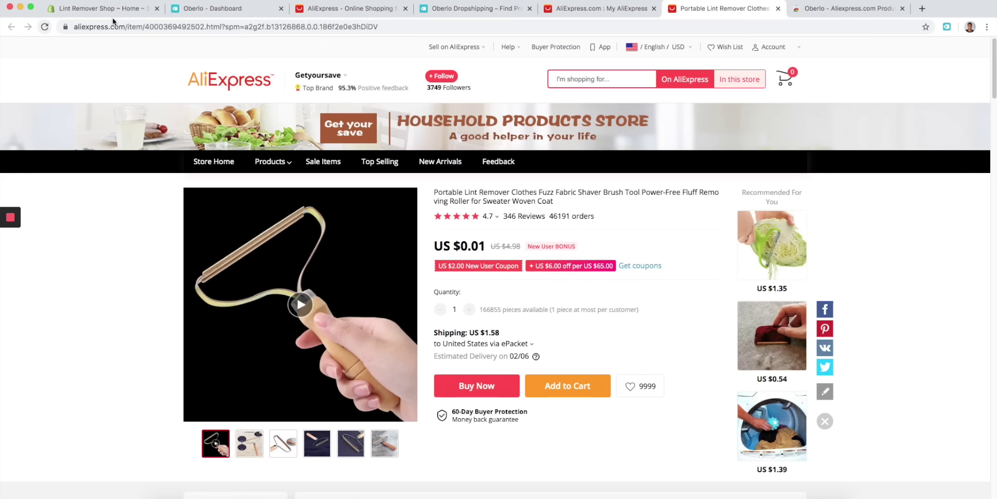
{"action": "left_click", "coordinate": [947, 28]}
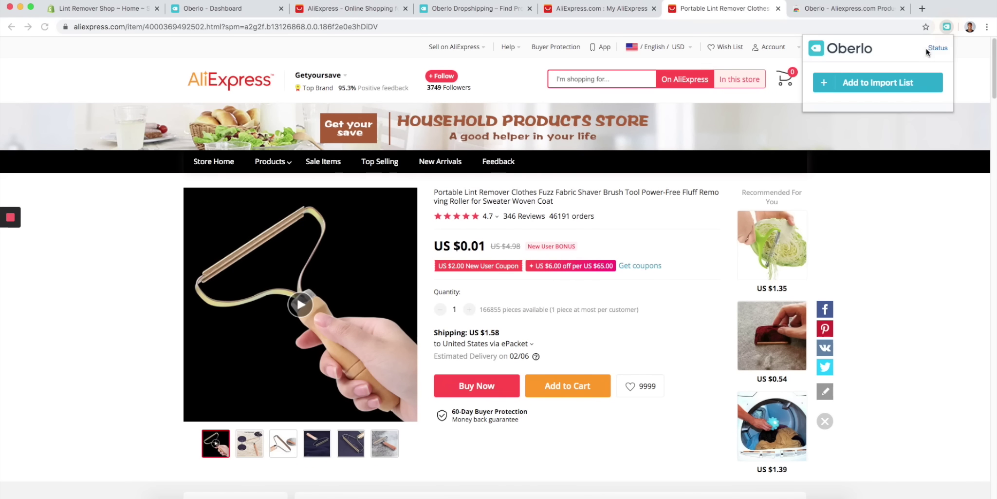
{"action": "left_click", "coordinate": [895, 235]}
{"action": "left_click", "coordinate": [42, 27]}
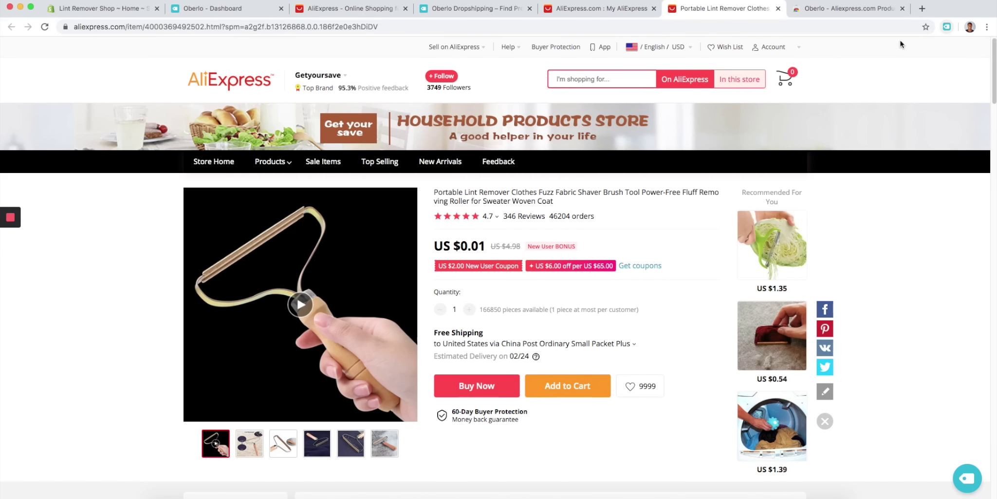
- Open Oberlo's Import product by URL form, then select the AliExpress product page address
{"action": "left_click", "coordinate": [225, 14]}
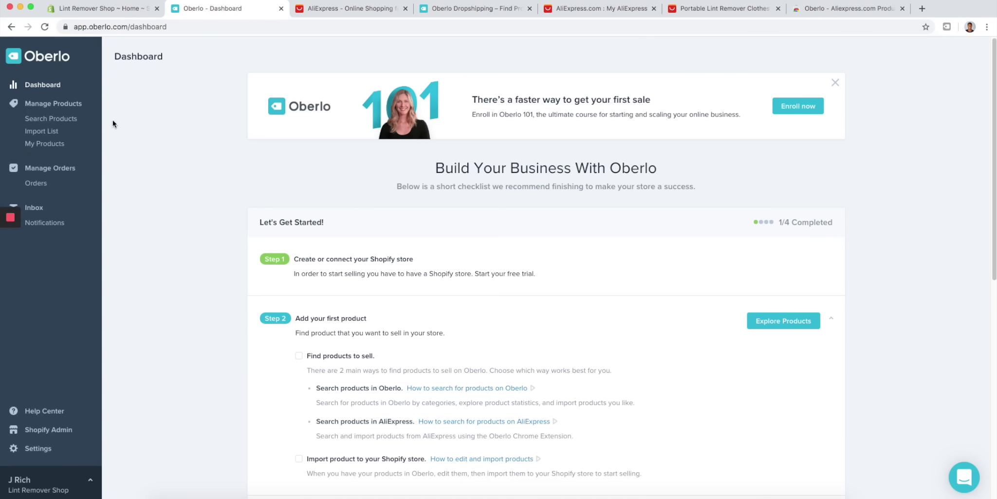
{"action": "left_click", "coordinate": [72, 121]}
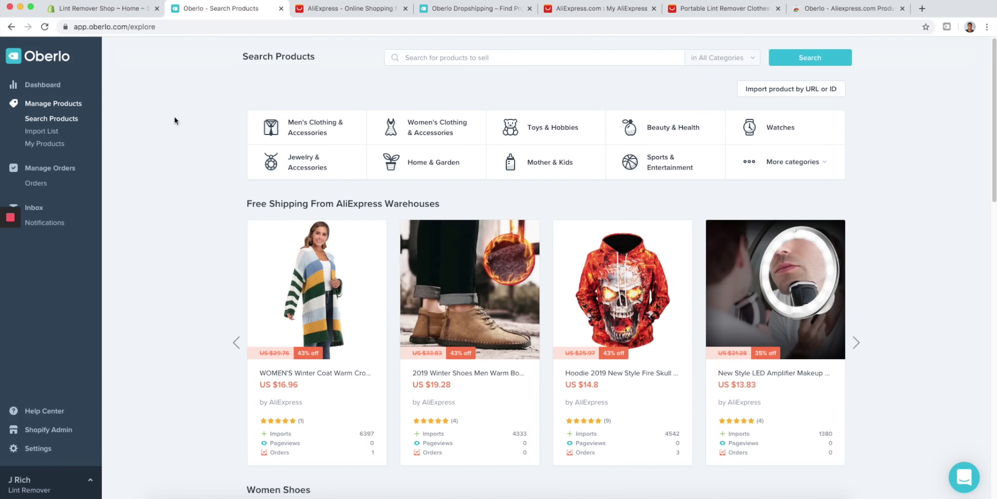
{"action": "left_click", "coordinate": [761, 92]}
{"action": "left_click", "coordinate": [547, 10]}
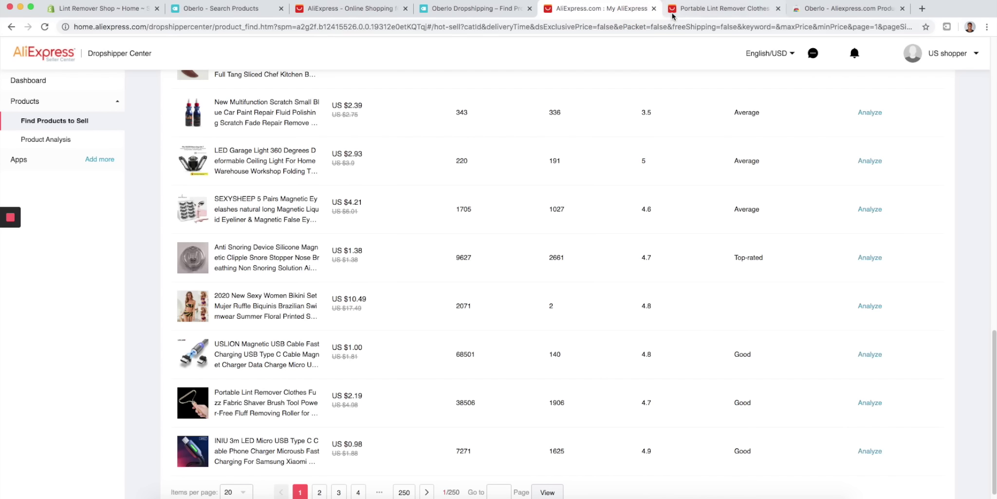
{"action": "left_click", "coordinate": [670, 12]}
{"action": "left_click", "coordinate": [478, 26]}
{"action": "key", "text": "super+c"}
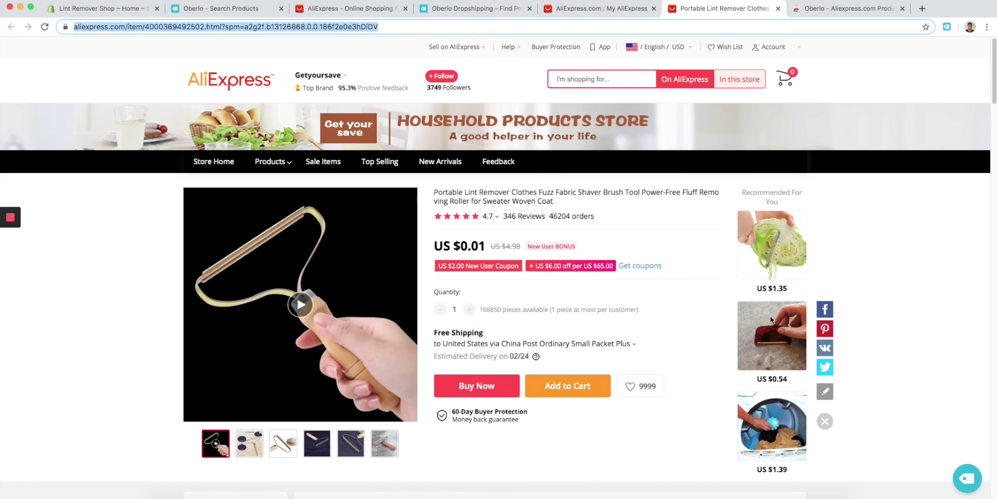
- Paste the AliExpress product URL into Oberlo's import-by-URL field, then close that dialog
{"action": "left_click", "coordinate": [263, 11]}
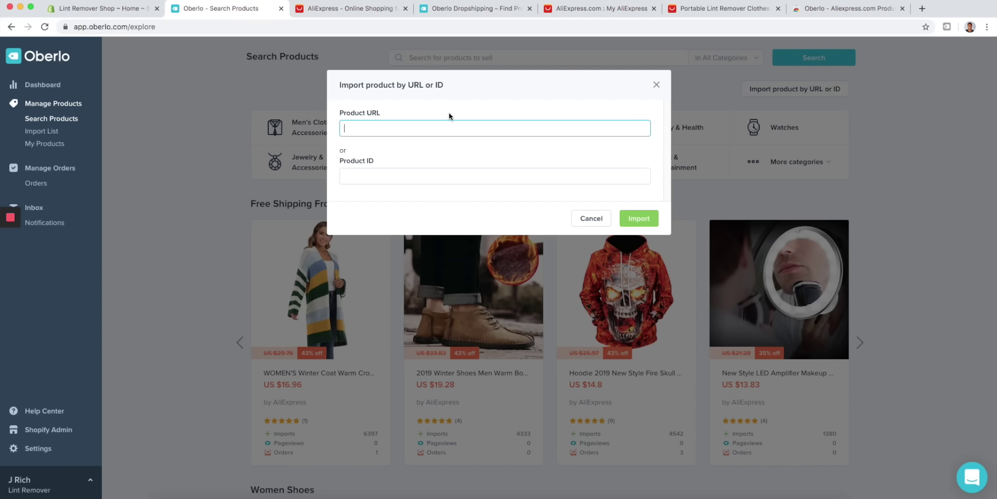
{"action": "left_click", "coordinate": [431, 125]}
{"action": "key", "text": "super+v"}
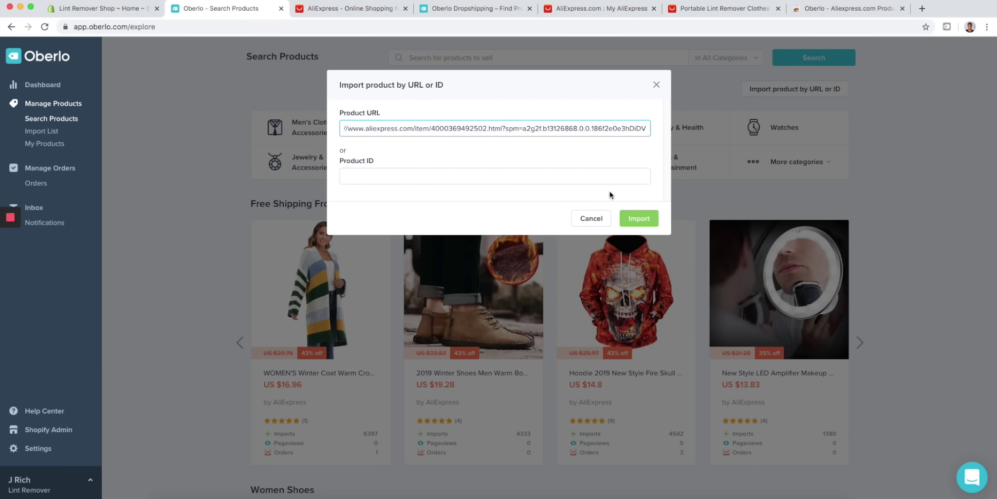
{"action": "left_click", "coordinate": [657, 85]}
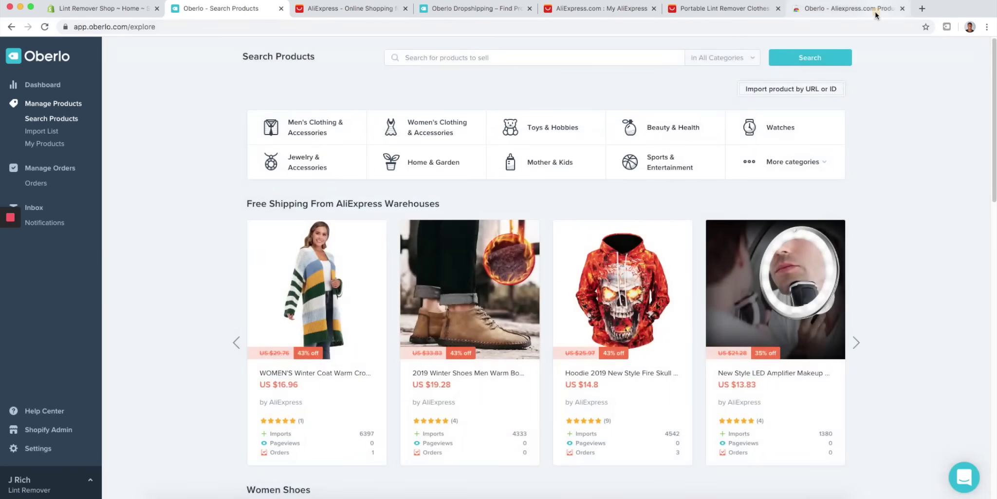
- Import the lint remover into Oberlo using the extension on its AliExpress product page
{"action": "left_click", "coordinate": [872, 9]}
{"action": "left_click", "coordinate": [501, 11]}
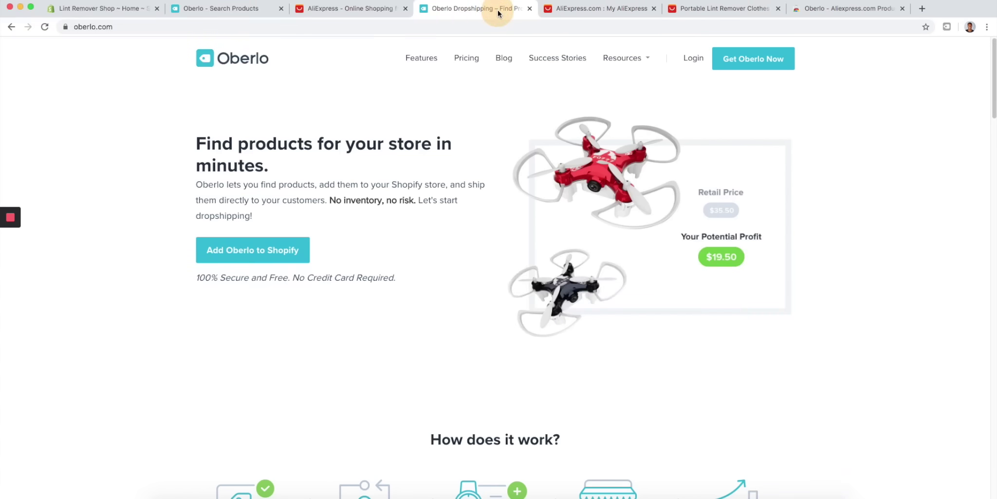
{"action": "left_click", "coordinate": [735, 9]}
{"action": "left_click", "coordinate": [911, 215]}
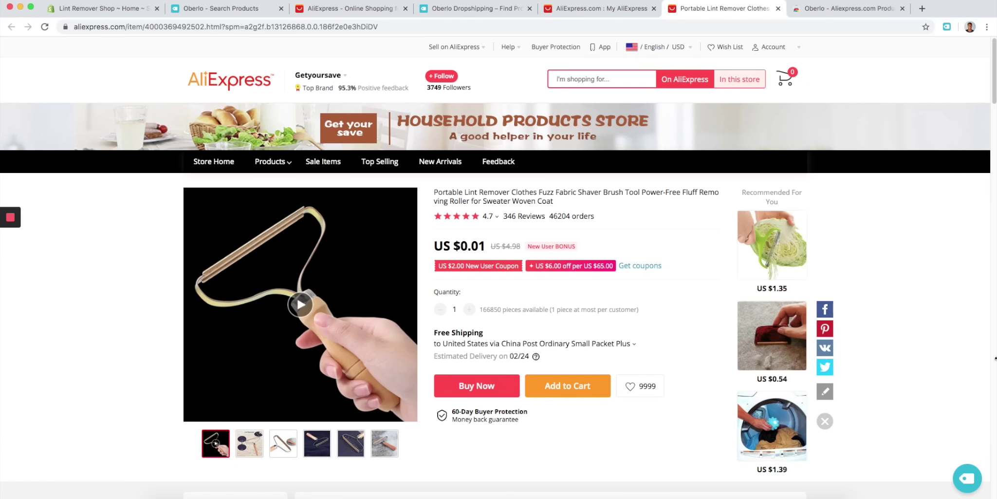
{"action": "left_click", "coordinate": [971, 481]}
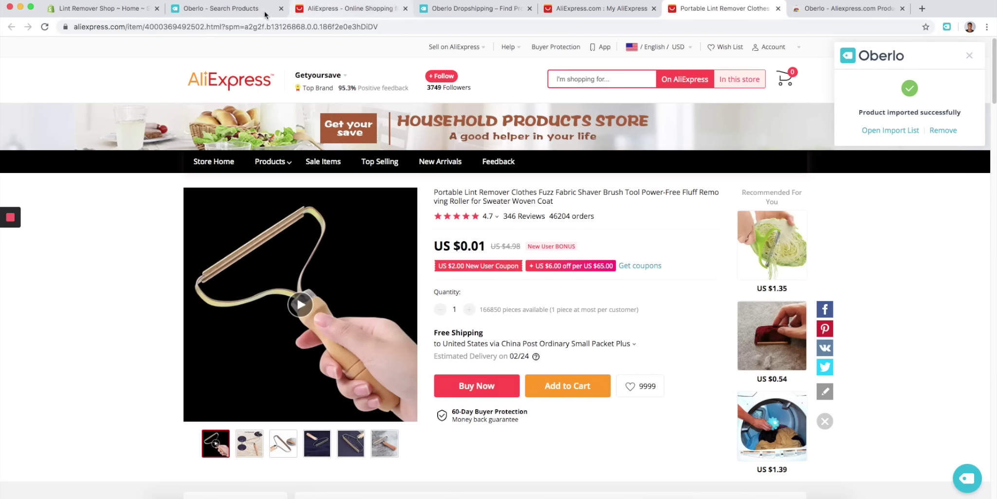
- Close the AliExpress, Oberlo homepage, My AliExpress and extension store tabs, keeping Oberlo Search Products
{"action": "left_click", "coordinate": [286, 14]}
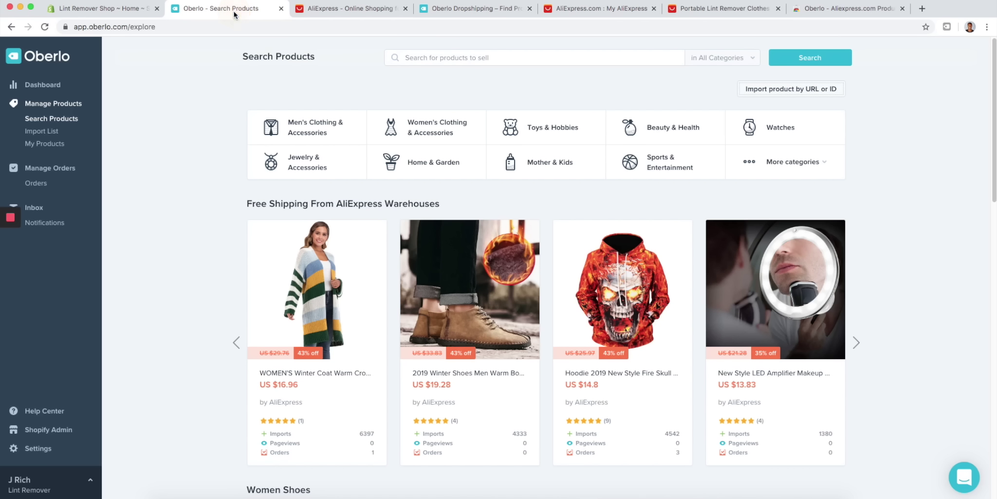
{"action": "left_click", "coordinate": [405, 9]}
{"action": "left_click", "coordinate": [405, 9]}
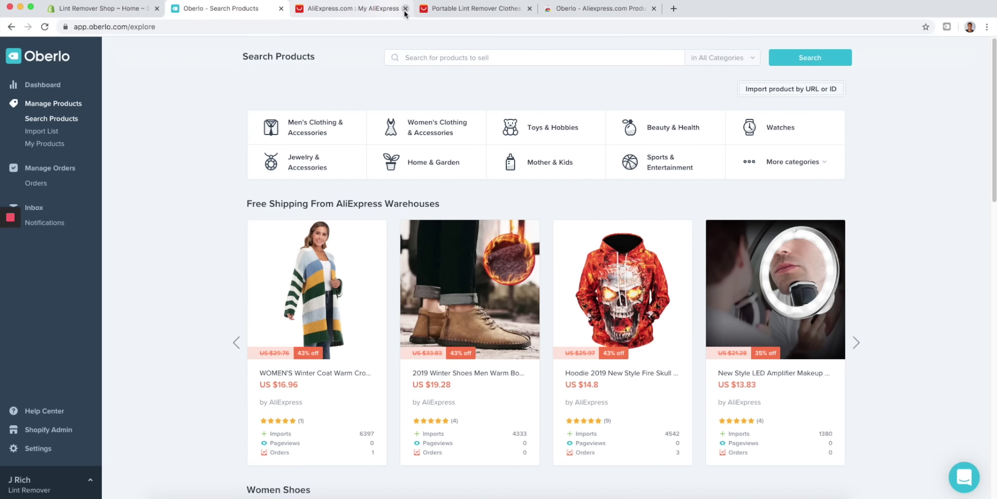
{"action": "left_click", "coordinate": [405, 9]}
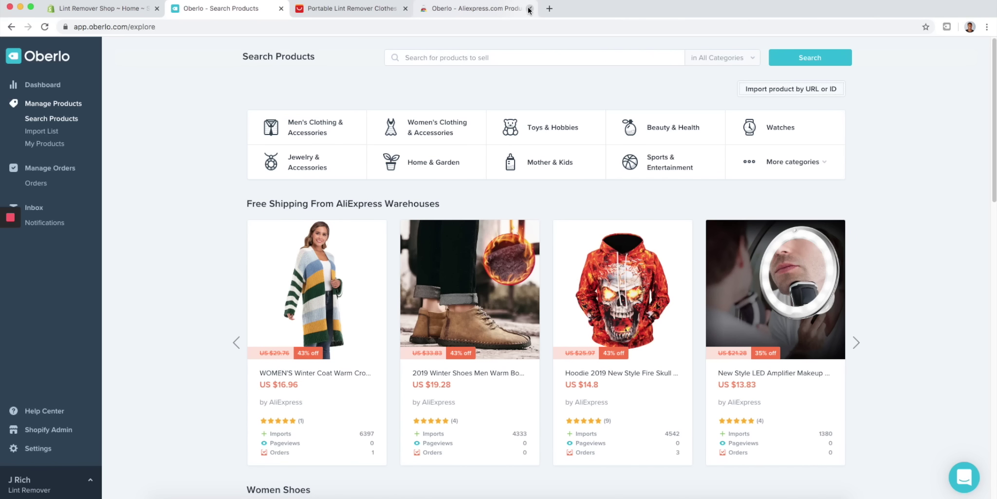
{"action": "left_click", "coordinate": [529, 10]}
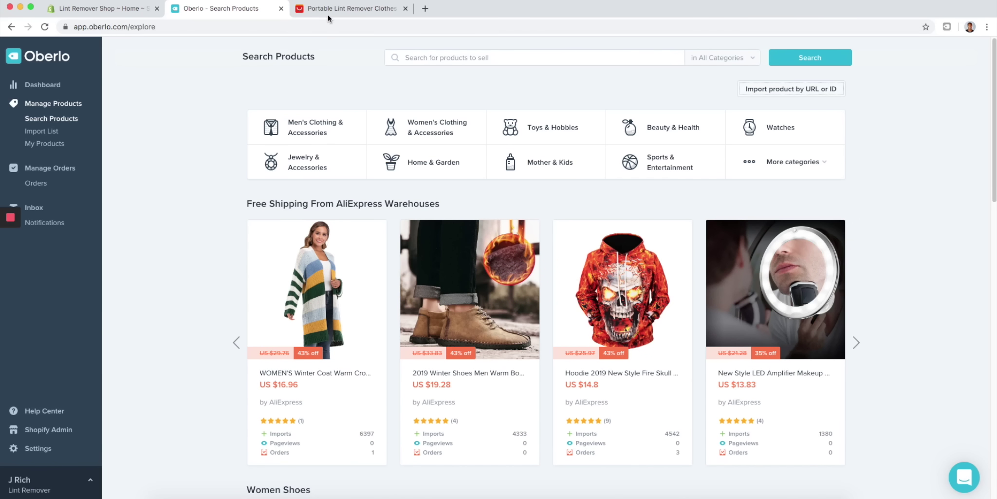
- In the Import List, shorten the imported product's title to 'Portable Lint Remover'
{"action": "left_click", "coordinate": [63, 140]}
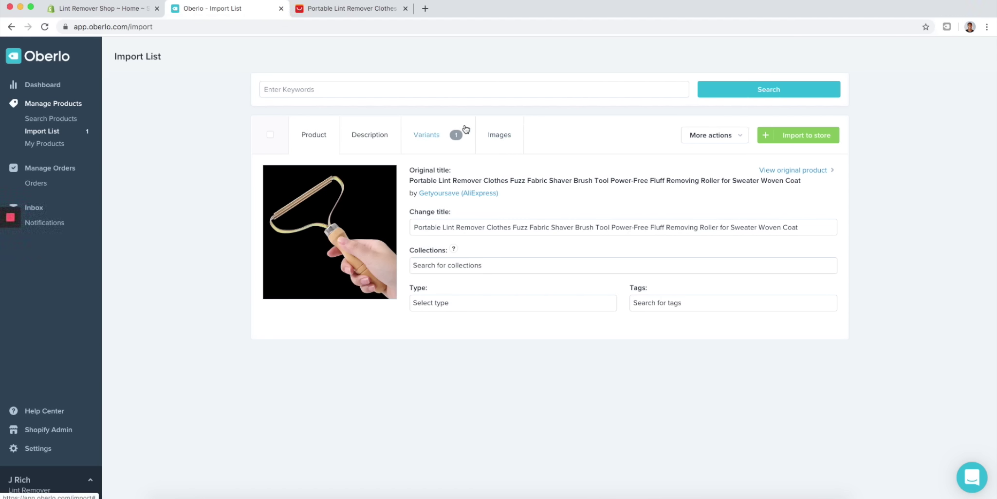
{"action": "left_click_drag", "start_coordinate": [802, 227], "coordinate": [487, 227]}
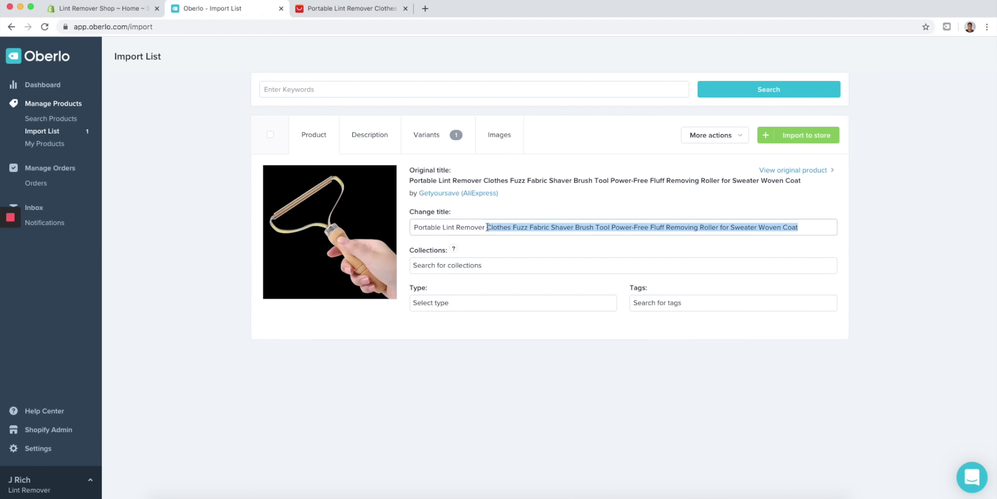
{"action": "key", "text": "BackSpace"}
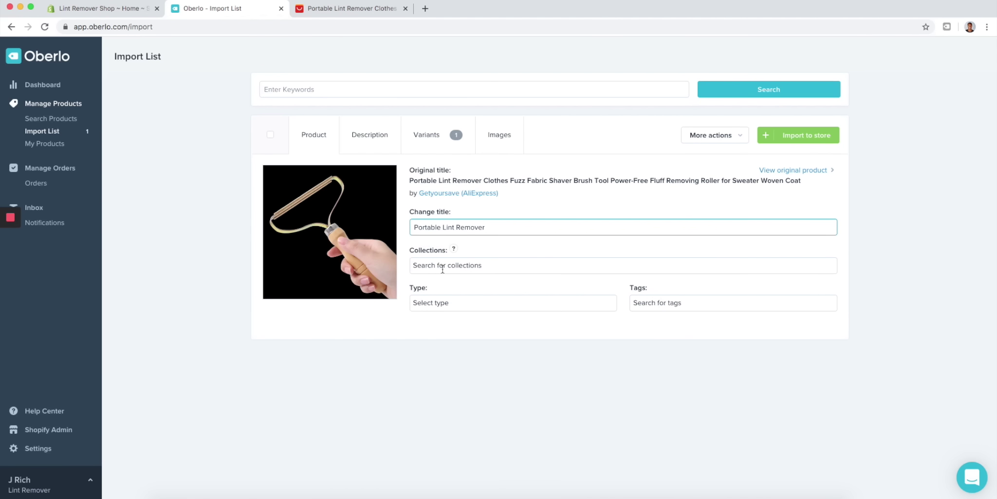
- Add the product to the Home page collection and select its supplier description text
{"action": "left_click", "coordinate": [444, 265]}
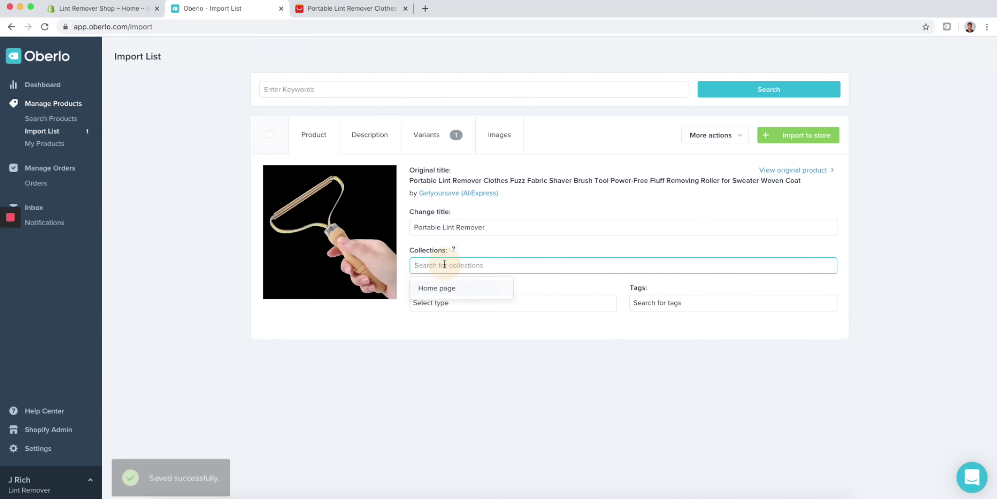
{"action": "left_click", "coordinate": [447, 288]}
{"action": "left_click", "coordinate": [373, 135]}
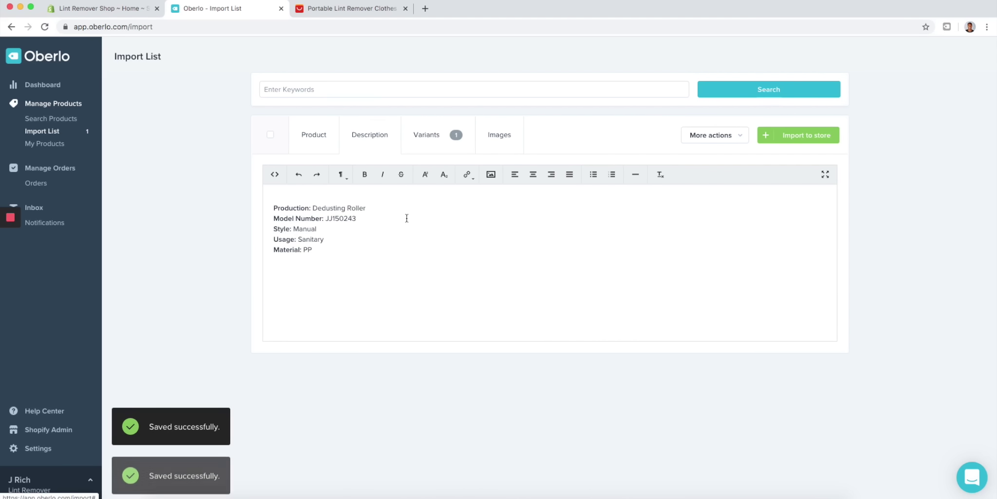
{"action": "left_click_drag", "start_coordinate": [361, 274], "coordinate": [270, 203]}
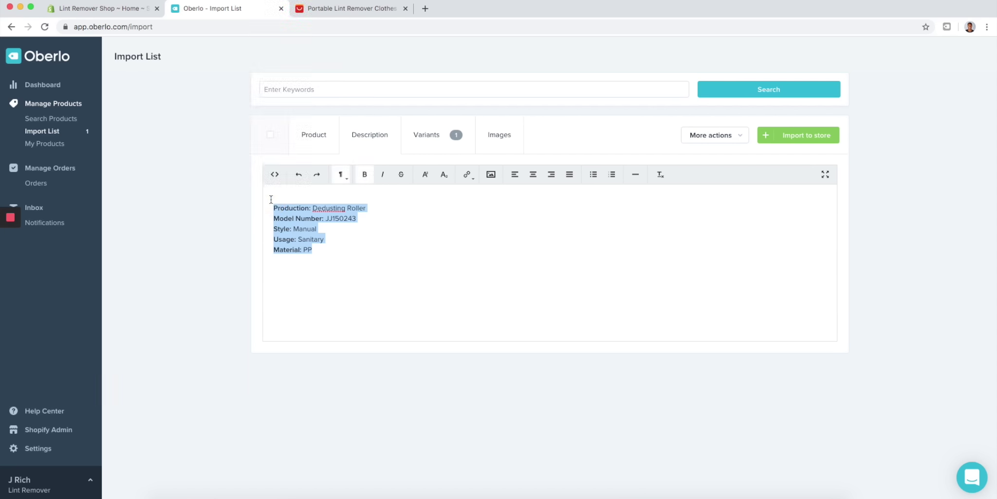
- Delete the supplier's description, then search 'portable lint remover' and open the CoolGearHQ listing
{"action": "key", "text": "BackSpace"}
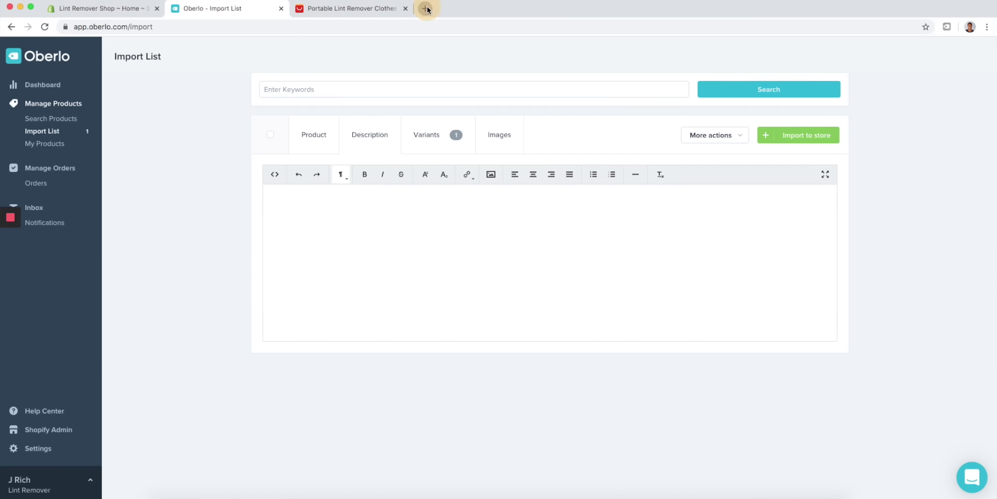
{"action": "left_click", "coordinate": [425, 8]}
{"action": "type", "text": "port"}
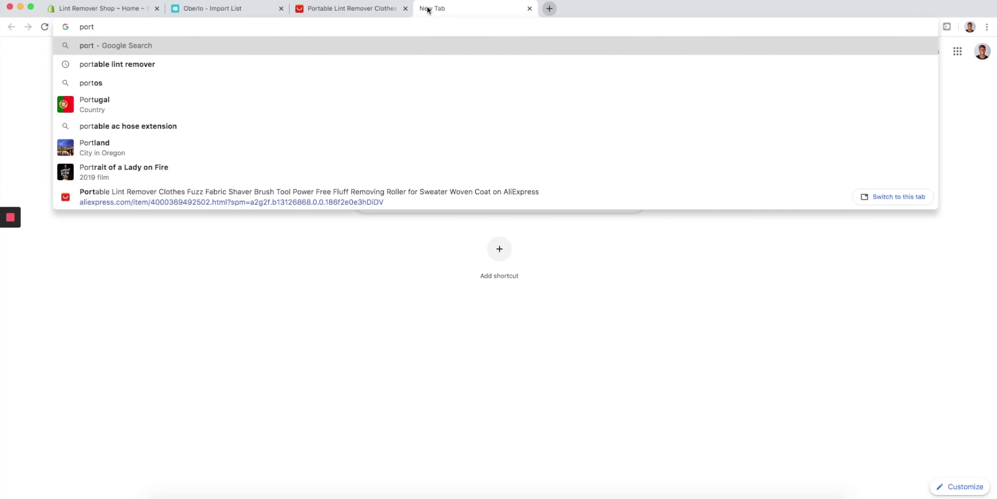
{"action": "key", "text": "Down"}
{"action": "key", "text": "Return"}
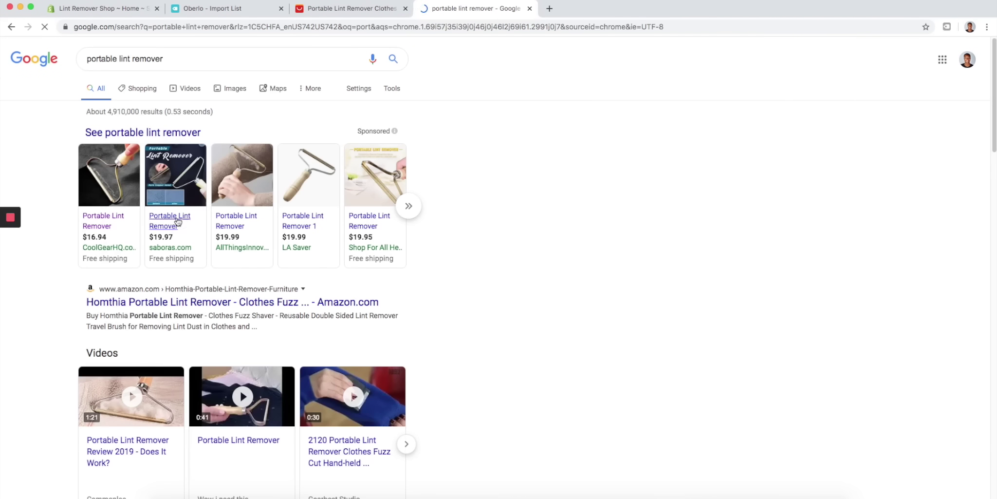
{"action": "left_click", "coordinate": [104, 223]}
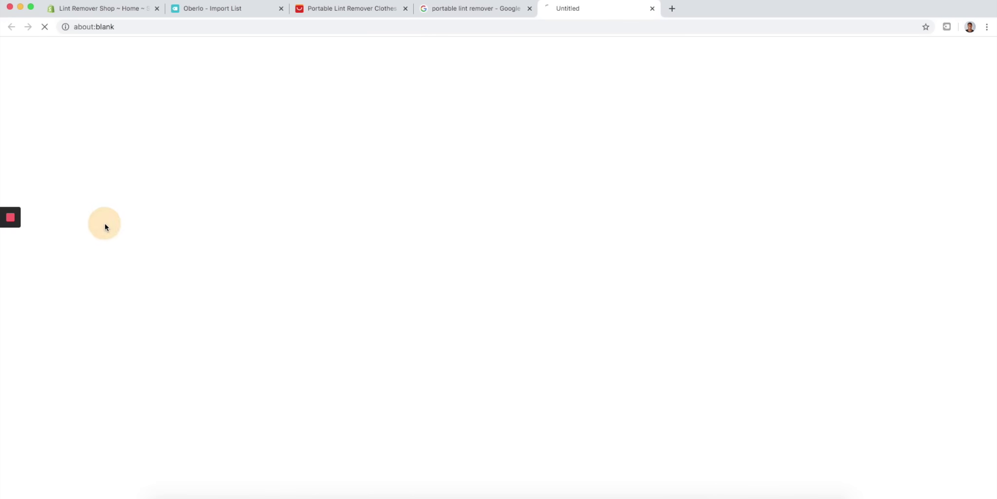
- Select the CoolGearHQ product description text, glance at the other tabs, and return to that page
{"action": "scroll", "coordinate": [591, 190], "scroll_direction": "down", "scroll_amount": 8}
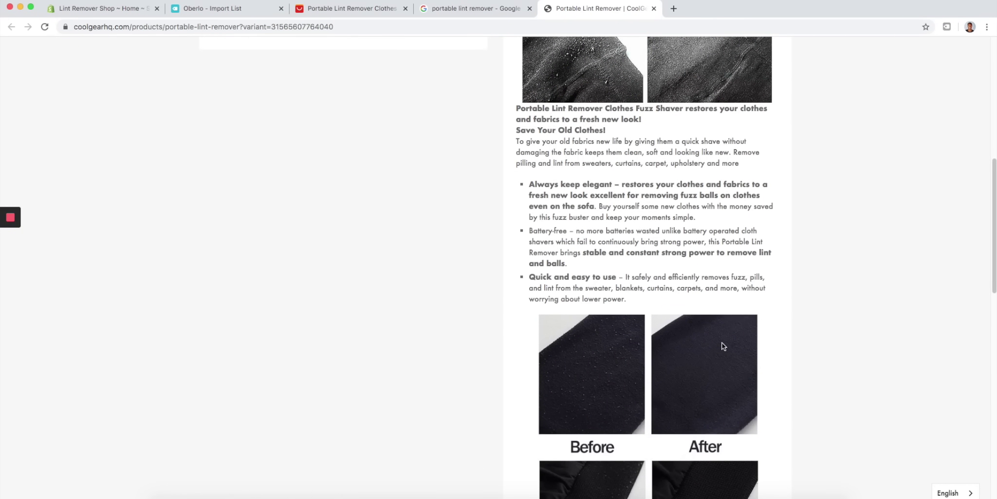
{"action": "scroll", "coordinate": [609, 273], "scroll_direction": "down", "scroll_amount": 5}
{"action": "scroll", "coordinate": [583, 207], "scroll_direction": "up", "scroll_amount": 8}
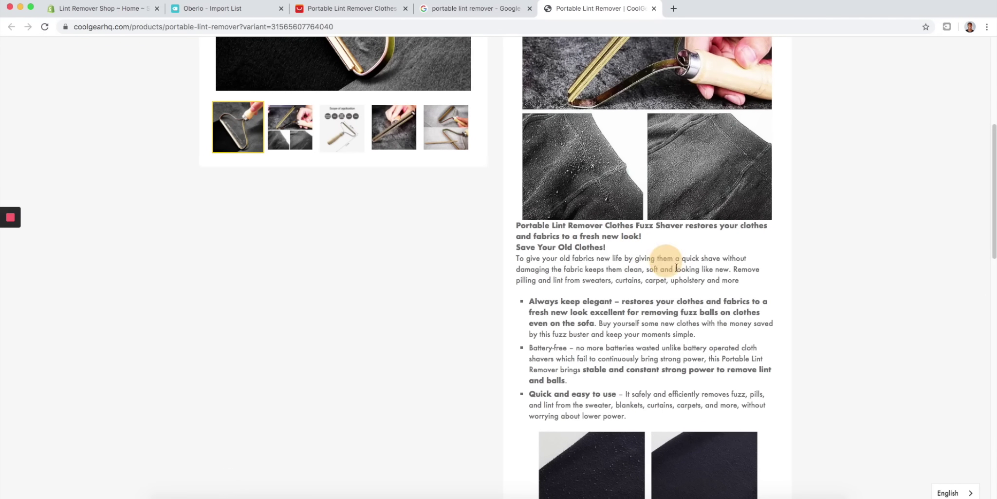
{"action": "left_click_drag", "start_coordinate": [631, 417], "coordinate": [517, 227]}
{"action": "key", "text": "super+c"}
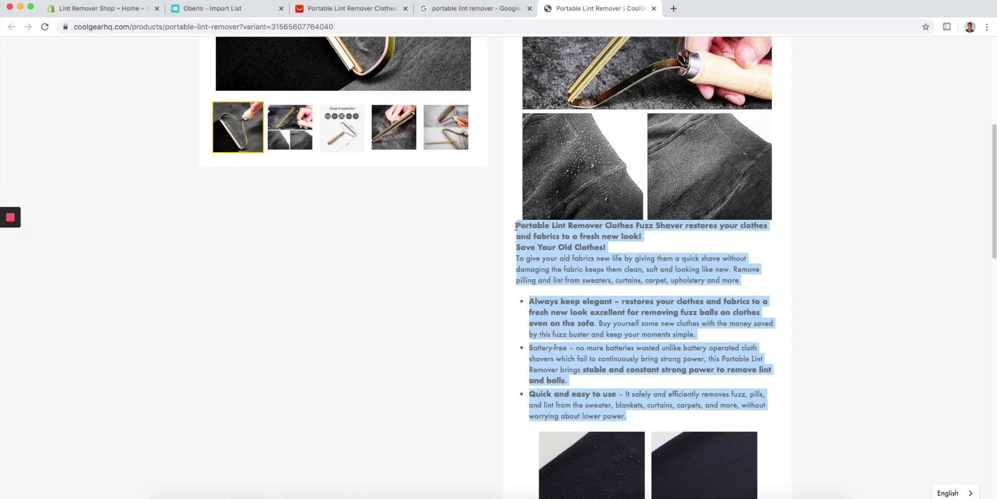
{"action": "left_click", "coordinate": [258, 8]}
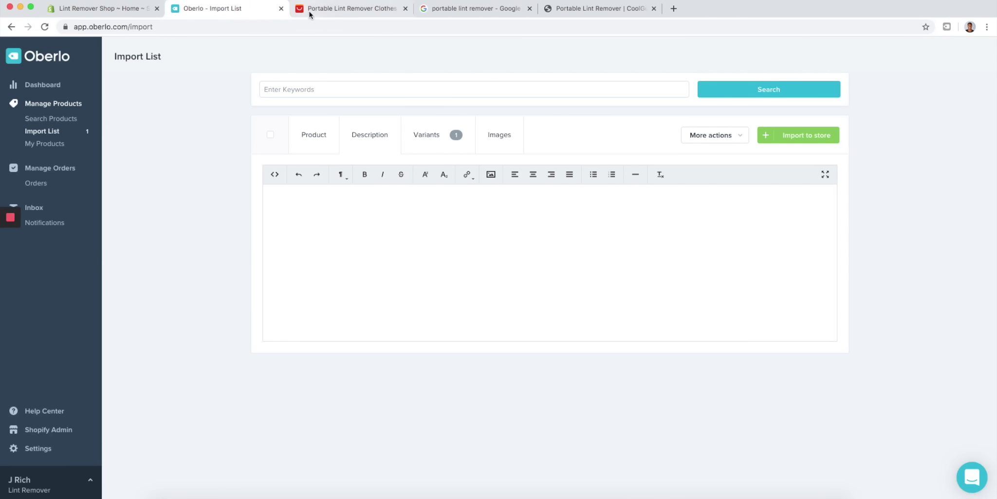
{"action": "left_click", "coordinate": [314, 9]}
{"action": "left_click", "coordinate": [480, 8]}
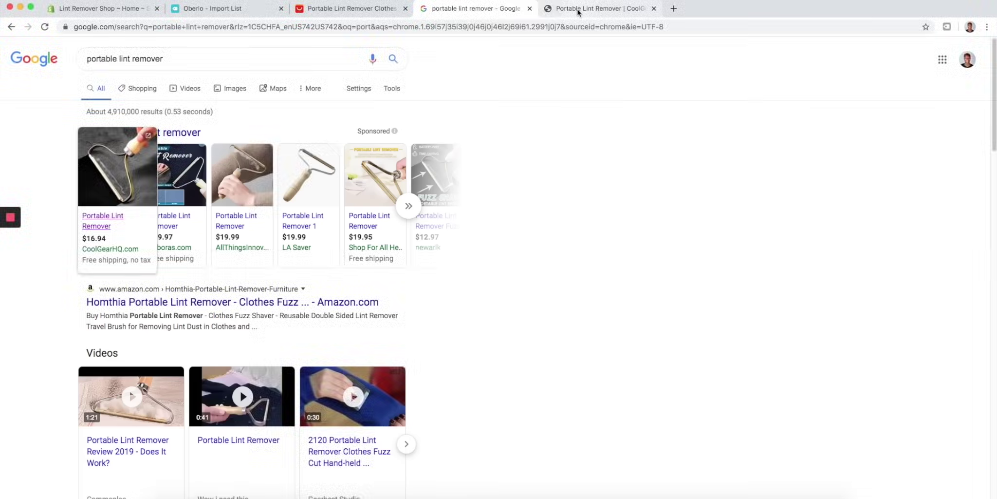
{"action": "left_click", "coordinate": [599, 8]}
{"action": "scroll", "coordinate": [464, 275], "scroll_direction": "up", "scroll_amount": 15}
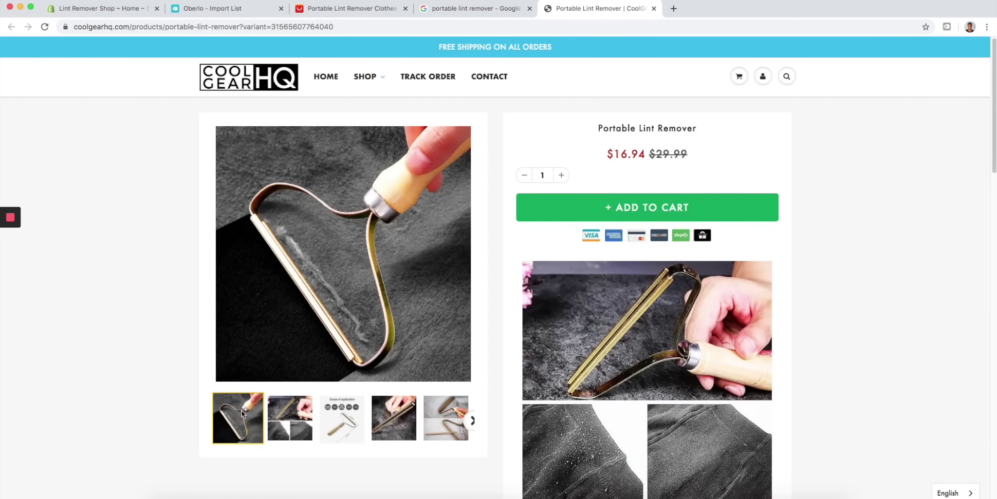
- Paste the CoolGearHQ copy, with its 'Save Your Old Clothes!' heading and three bullets, into the lint remover description
{"action": "left_click", "coordinate": [215, 9]}
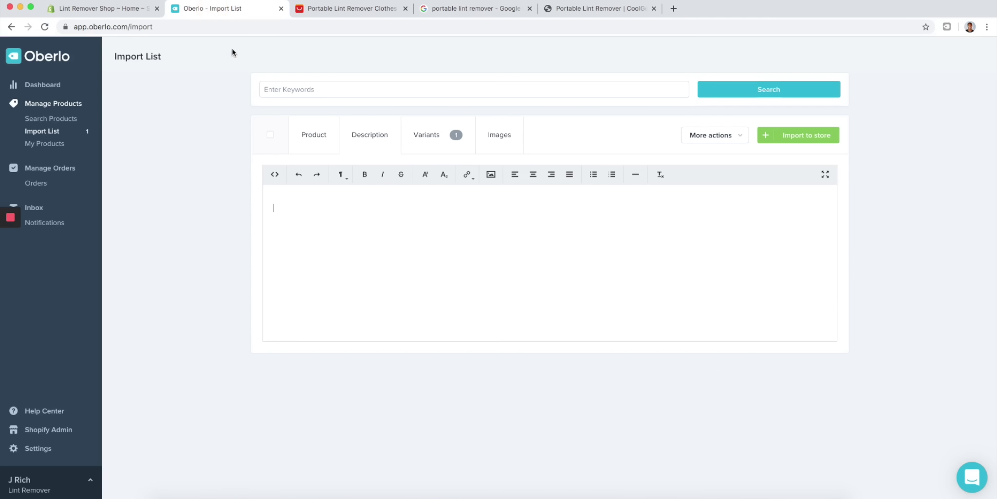
{"action": "key", "text": "super+v"}
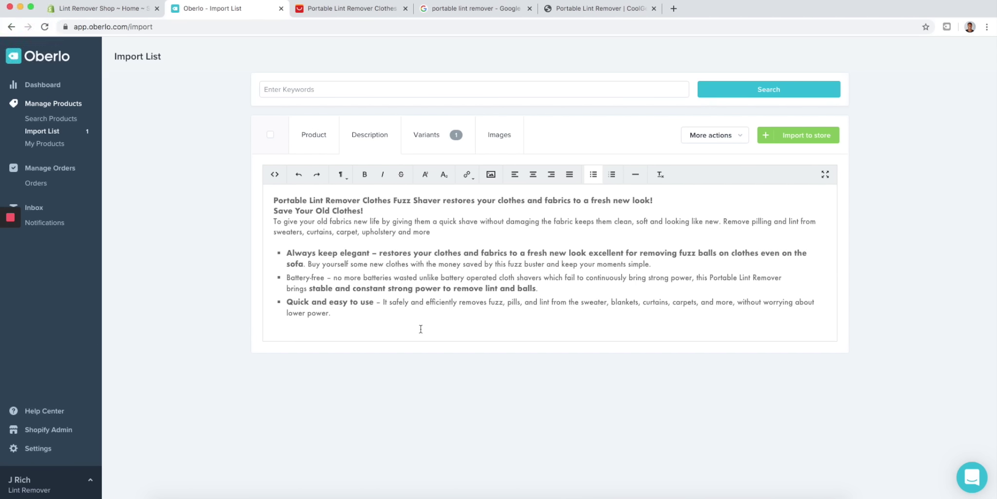
- Choose ePacket as the lint remover's shipping method on the Variants tab
{"action": "left_click", "coordinate": [453, 142]}
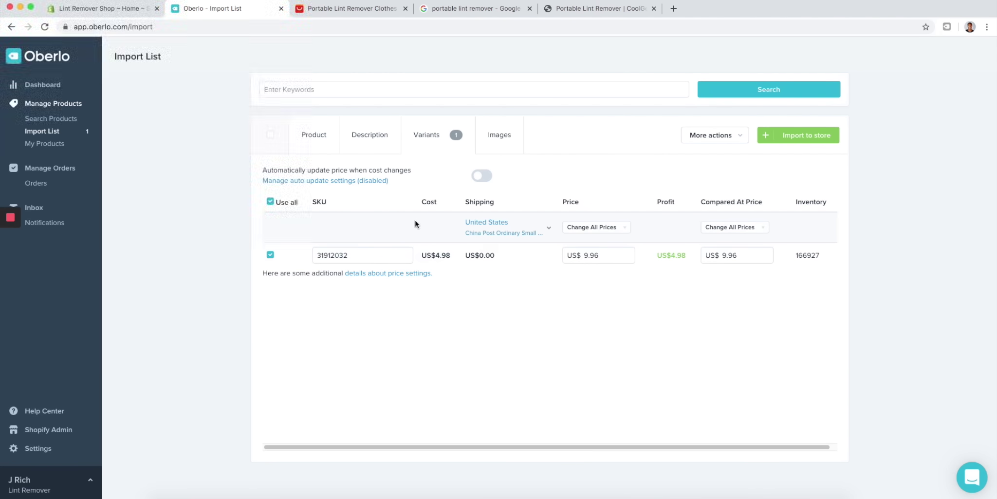
{"action": "left_click", "coordinate": [537, 226]}
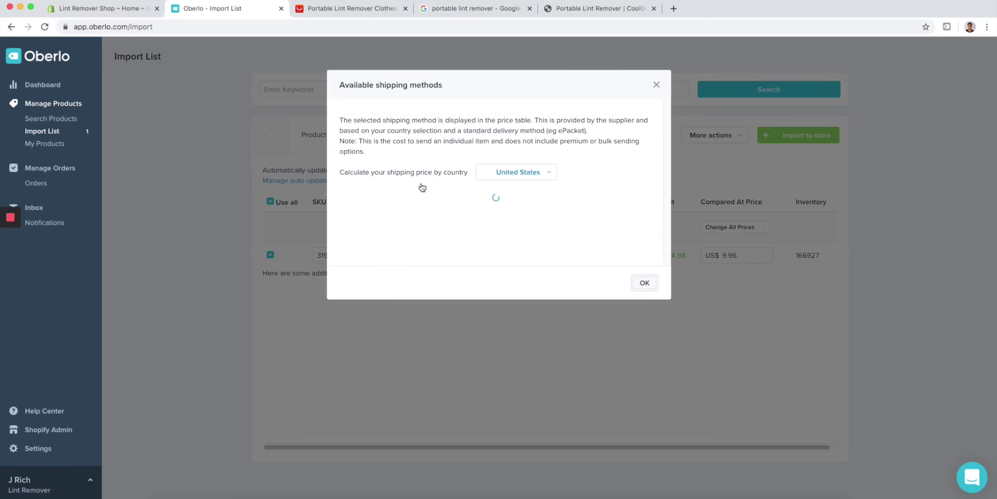
{"action": "left_click", "coordinate": [384, 273]}
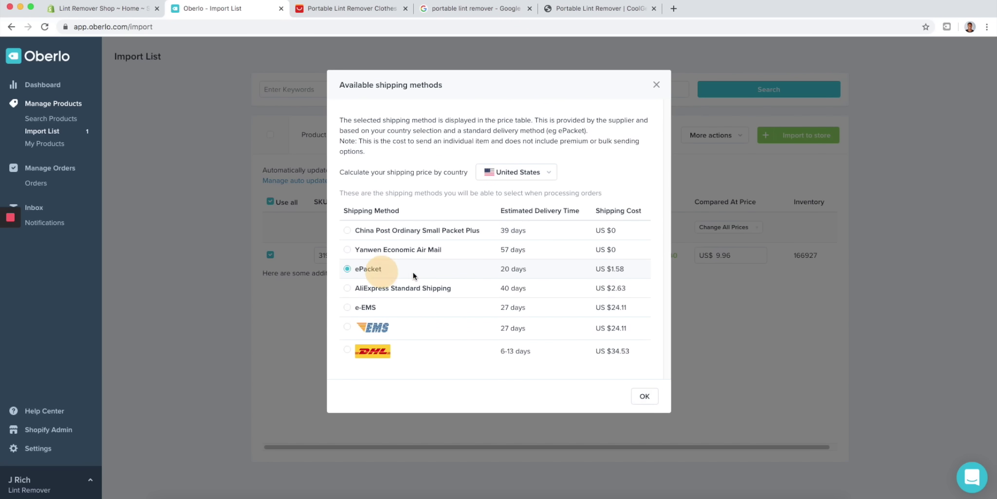
{"action": "left_click", "coordinate": [656, 398]}
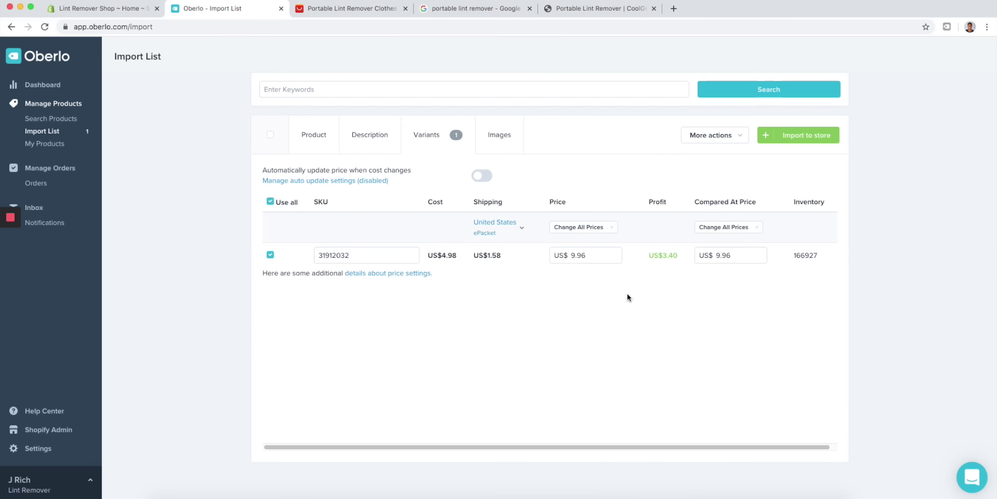
- Set all variant prices to US$ 19.99 with a US$ 49.99 compared-at price
{"action": "left_click", "coordinate": [593, 227]}
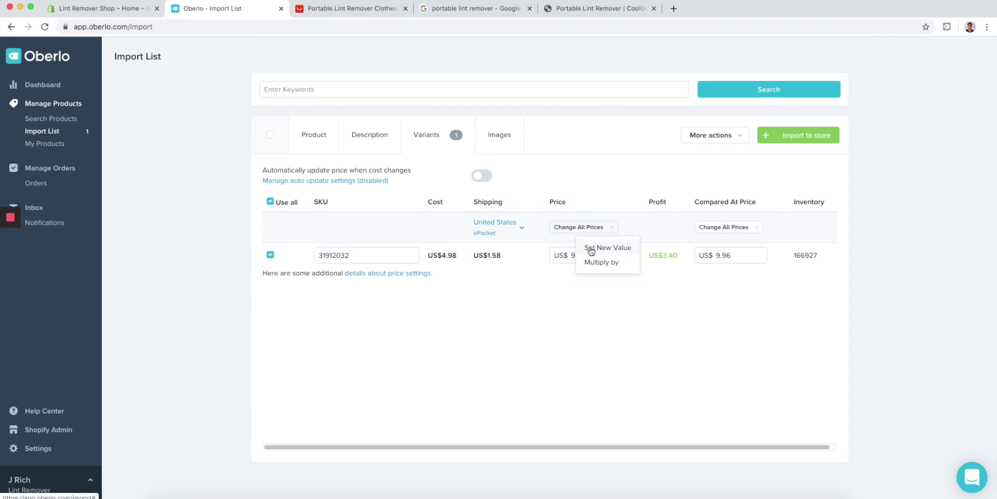
{"action": "left_click", "coordinate": [591, 248]}
{"action": "type", "text": "19.99"}
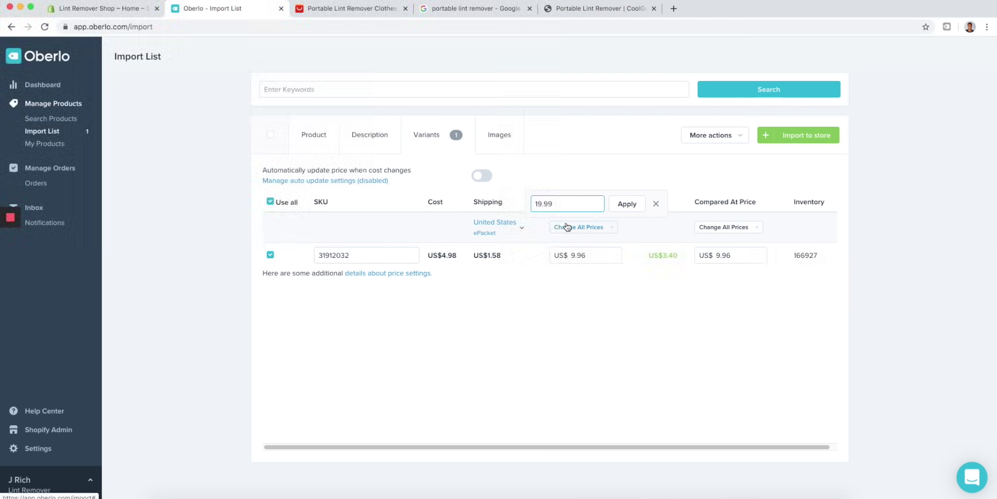
{"action": "left_click", "coordinate": [626, 206]}
{"action": "left_click", "coordinate": [726, 227]}
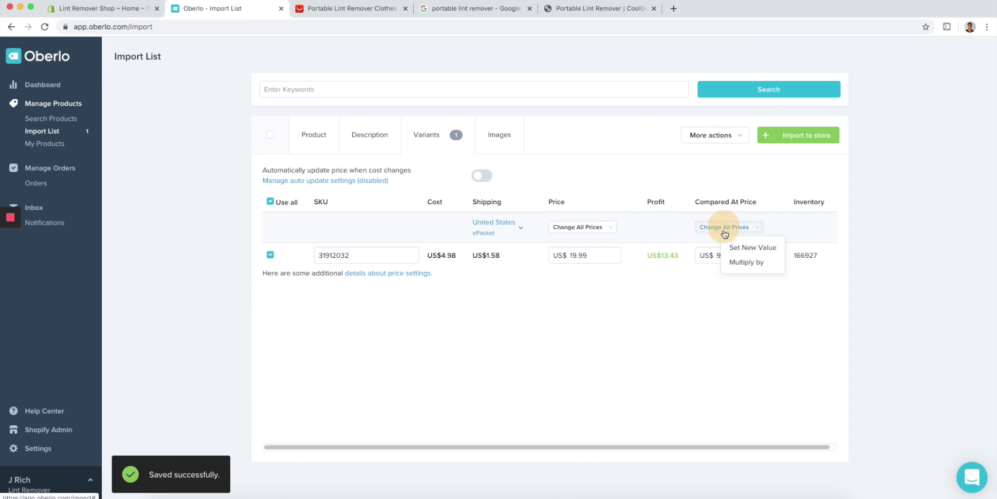
{"action": "left_click", "coordinate": [745, 249]}
{"action": "type", "text": "4"}
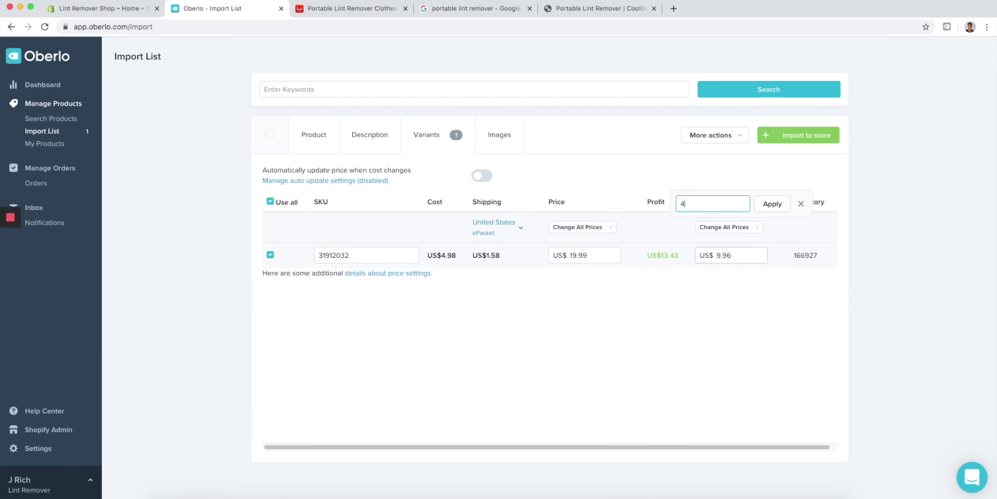
{"action": "type", "text": "9.99"}
{"action": "left_click", "coordinate": [772, 204]}
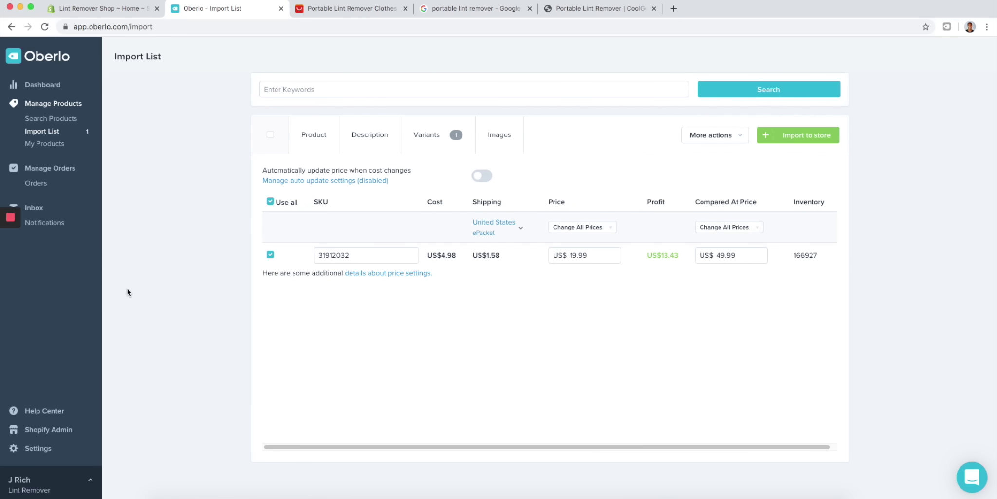
{"action": "left_click", "coordinate": [373, 14]}
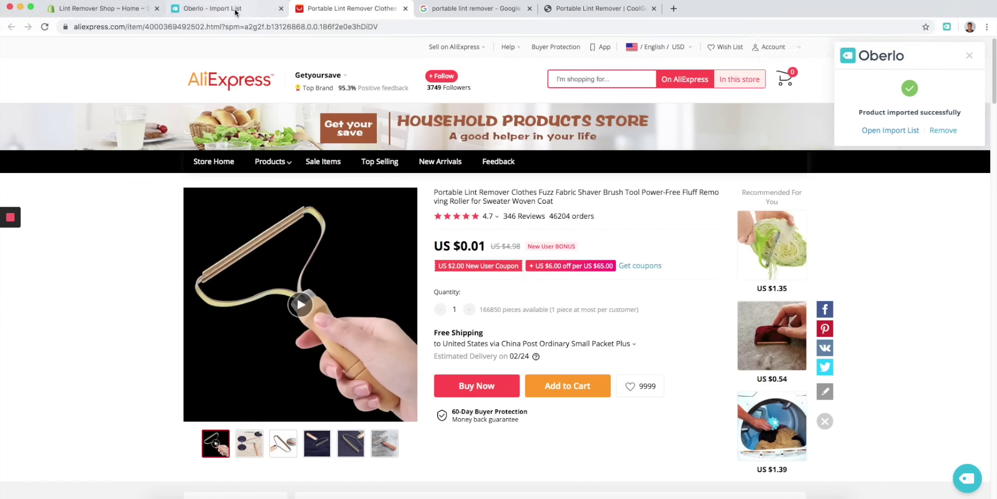
{"action": "left_click", "coordinate": [242, 10]}
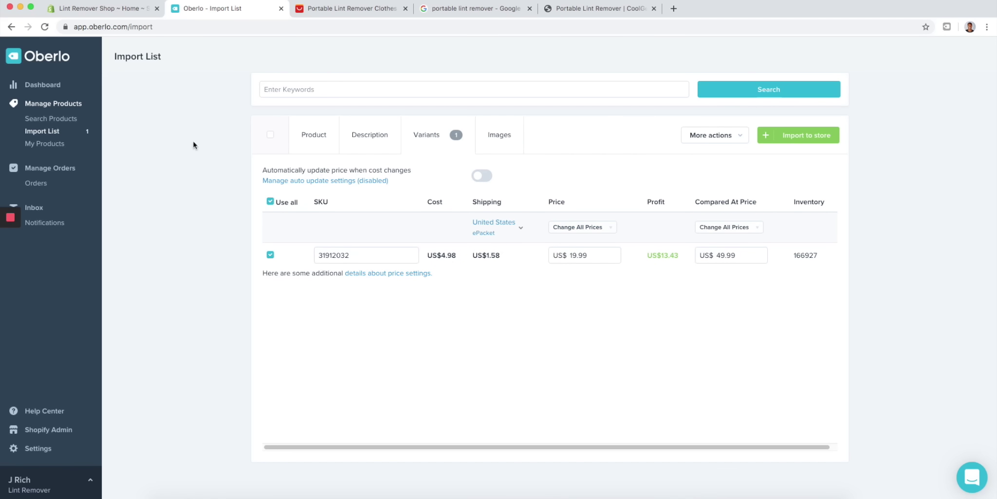
- Select the second, third and labelled Lint Remover photos as product images
{"action": "left_click", "coordinate": [379, 141]}
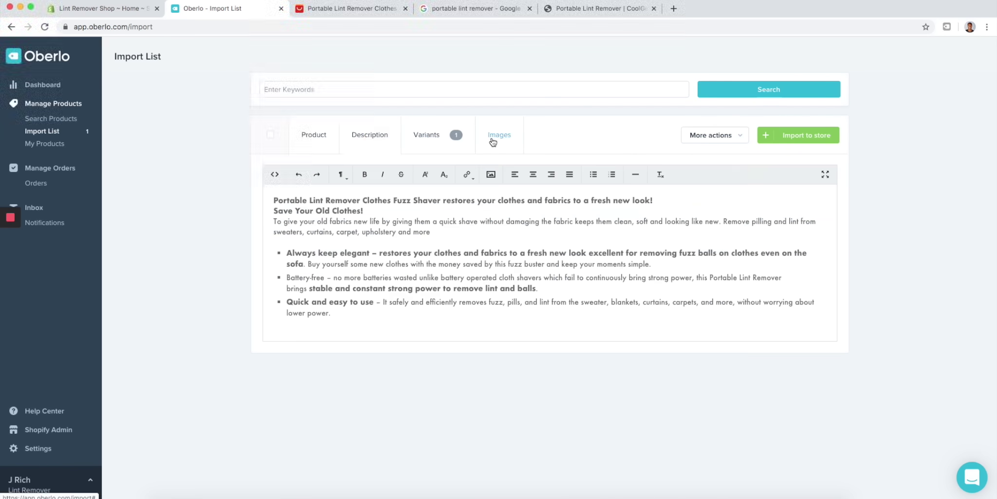
{"action": "left_click", "coordinate": [492, 140]}
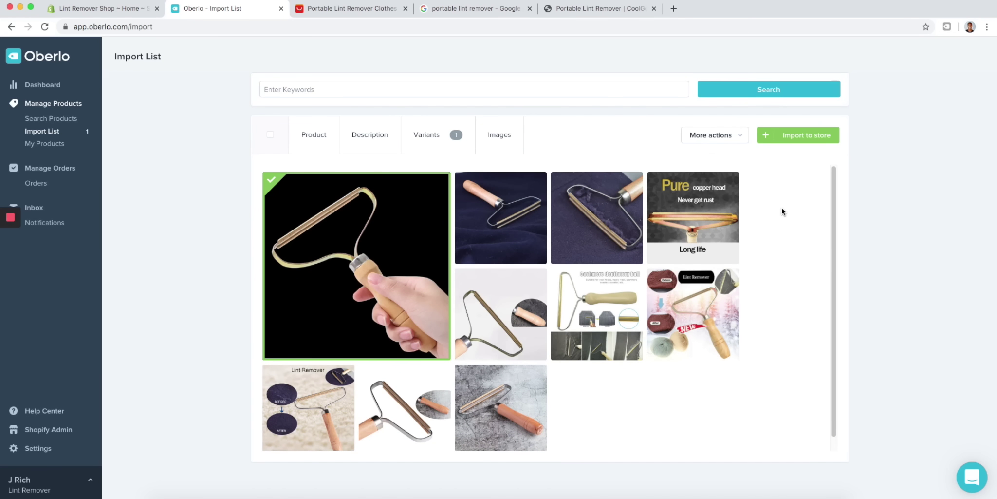
{"action": "mouse_move", "coordinate": [690, 190]}
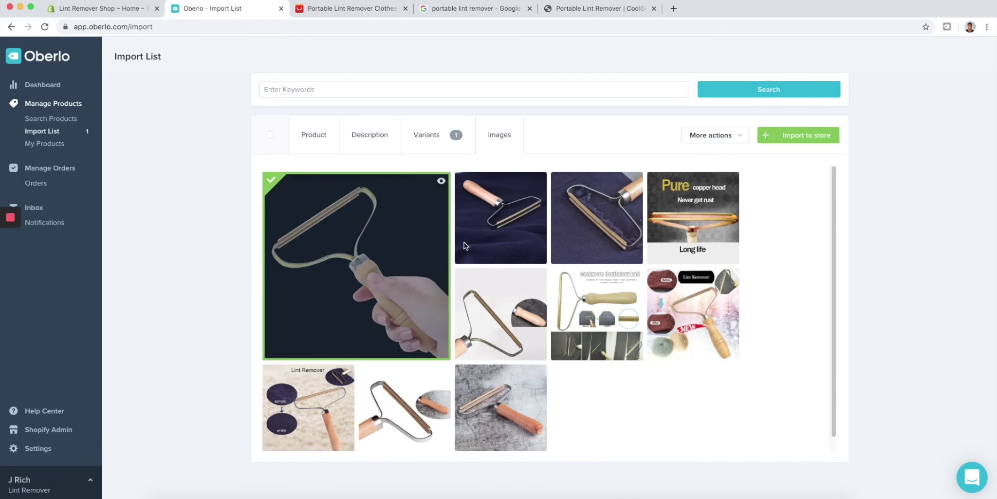
{"action": "left_click", "coordinate": [487, 237]}
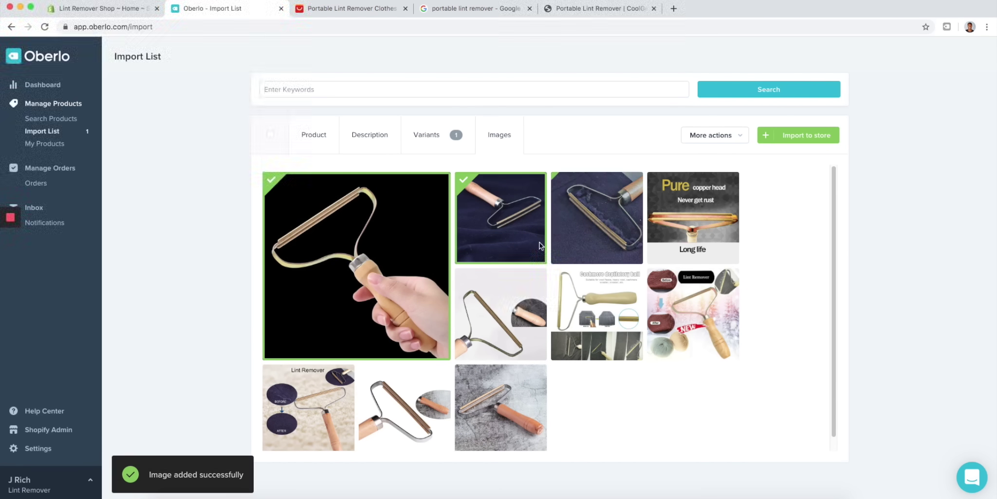
{"action": "left_click", "coordinate": [589, 232]}
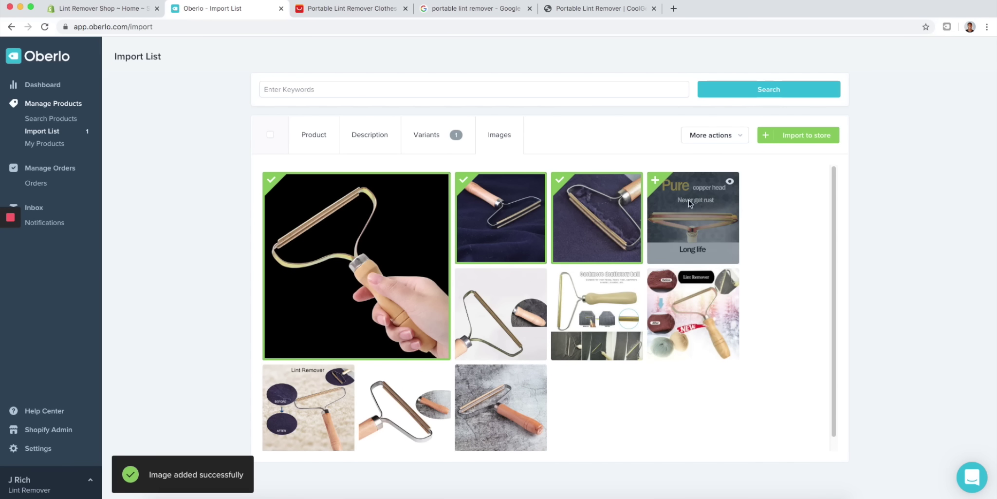
{"action": "left_click", "coordinate": [295, 400]}
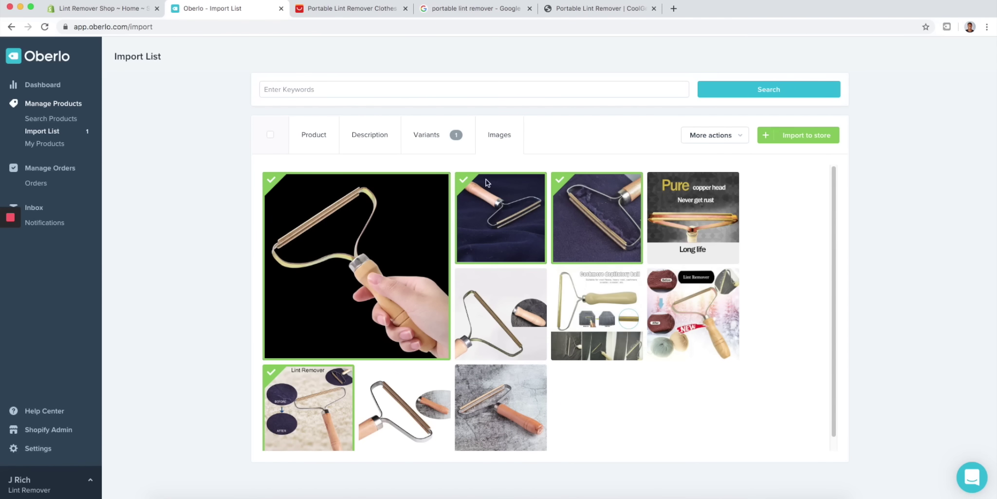
- Review the lint remover's title, description, variant prices and chosen photos
{"action": "left_click", "coordinate": [320, 140]}
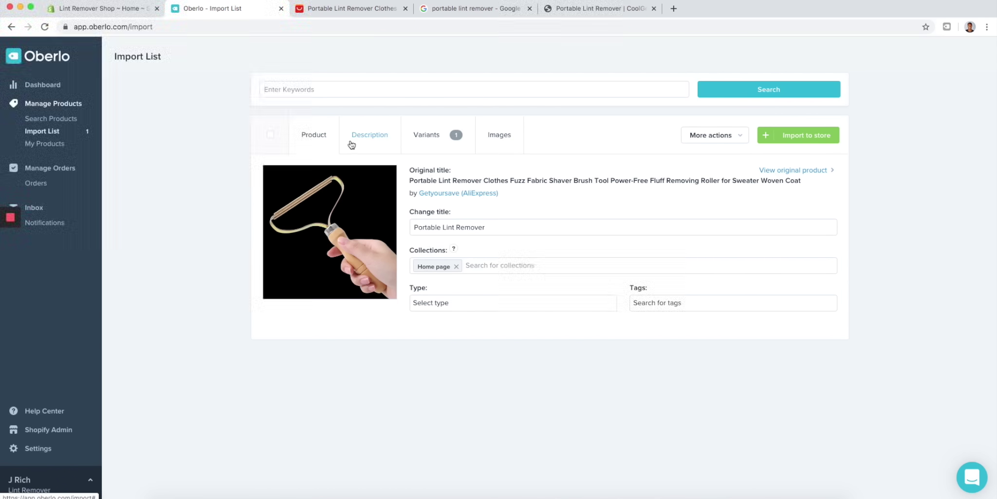
{"action": "left_click", "coordinate": [369, 142]}
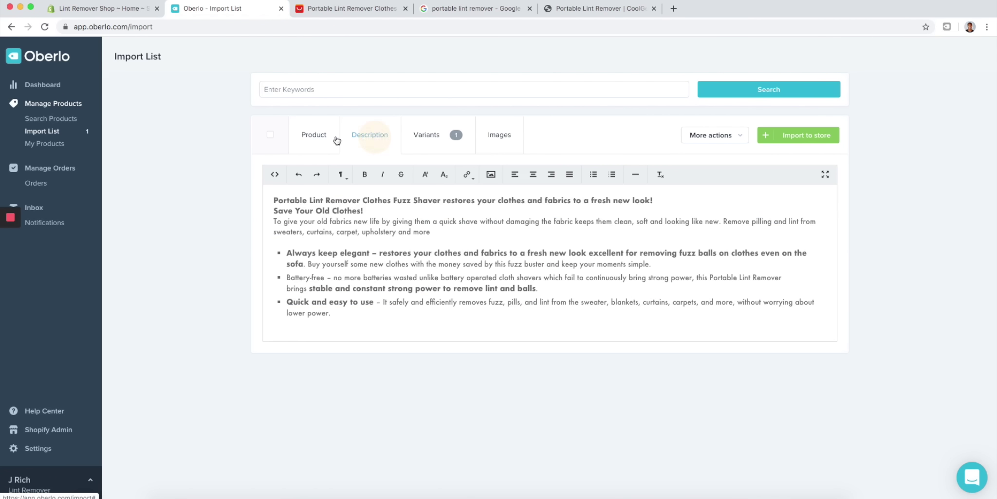
{"action": "left_click", "coordinate": [444, 131]}
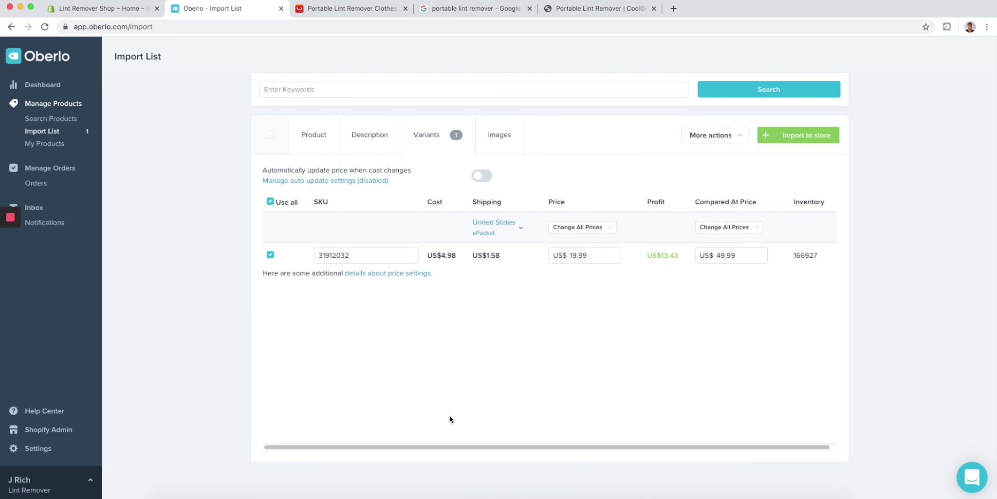
{"action": "left_click", "coordinate": [509, 136]}
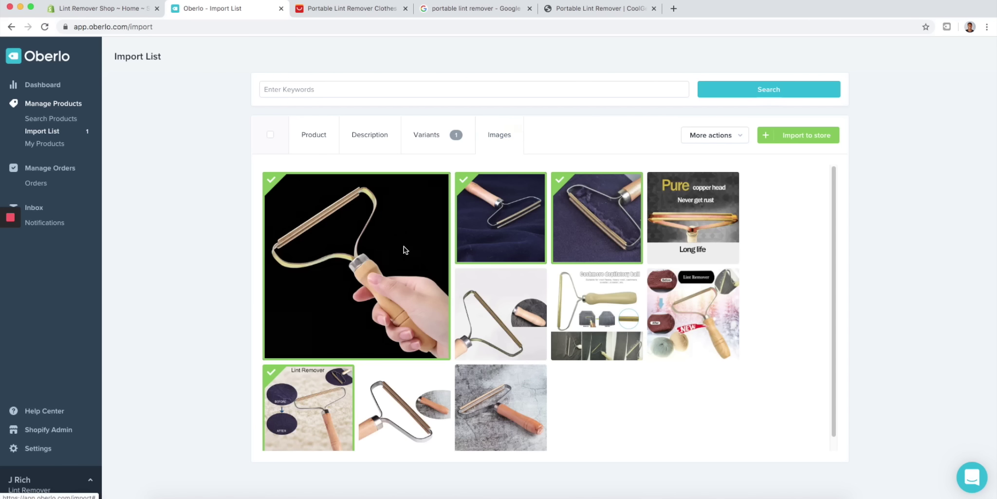
- Import the lint remover into the store and check Shopify's product list for it
{"action": "left_click", "coordinate": [314, 134]}
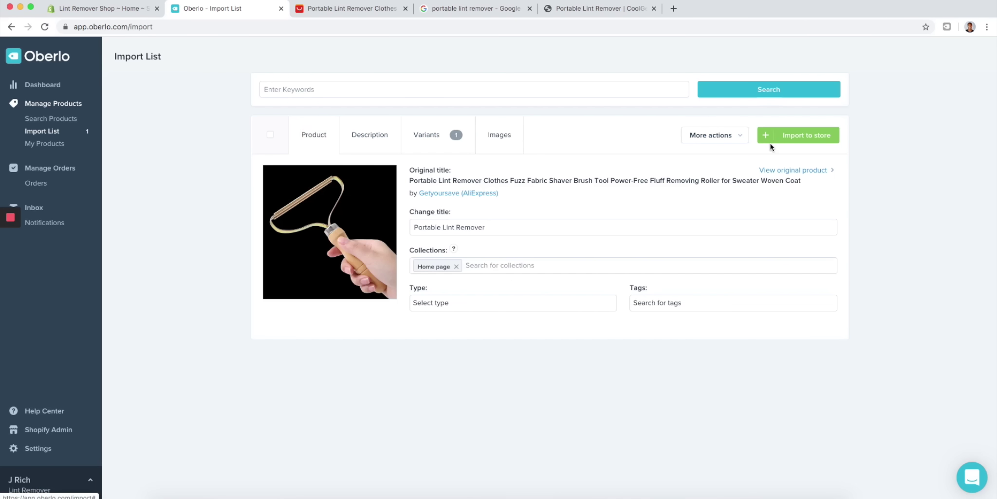
{"action": "left_click", "coordinate": [780, 139]}
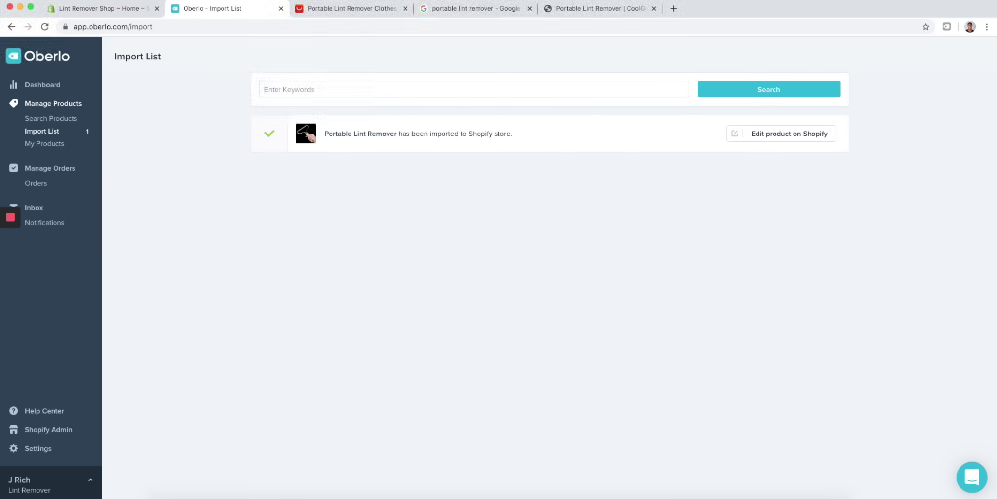
{"action": "left_click", "coordinate": [117, 8]}
{"action": "left_click", "coordinate": [73, 120]}
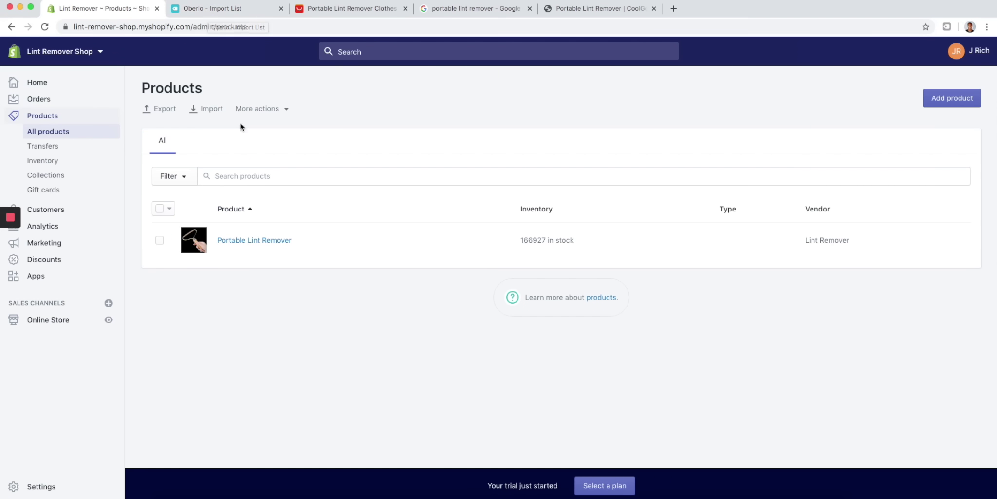
- Look over Oberlo's orders page and dashboard, then return to the Shopify admin
{"action": "left_click", "coordinate": [217, 10]}
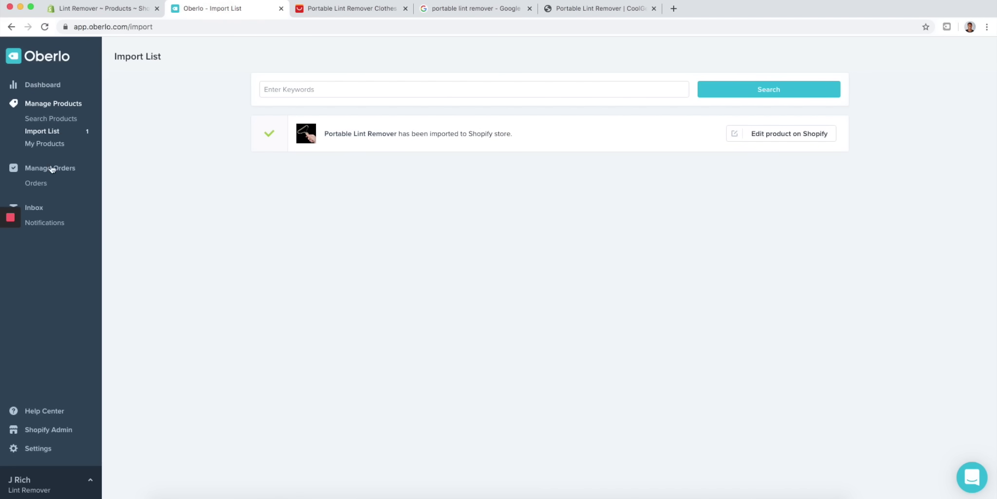
{"action": "left_click", "coordinate": [49, 189]}
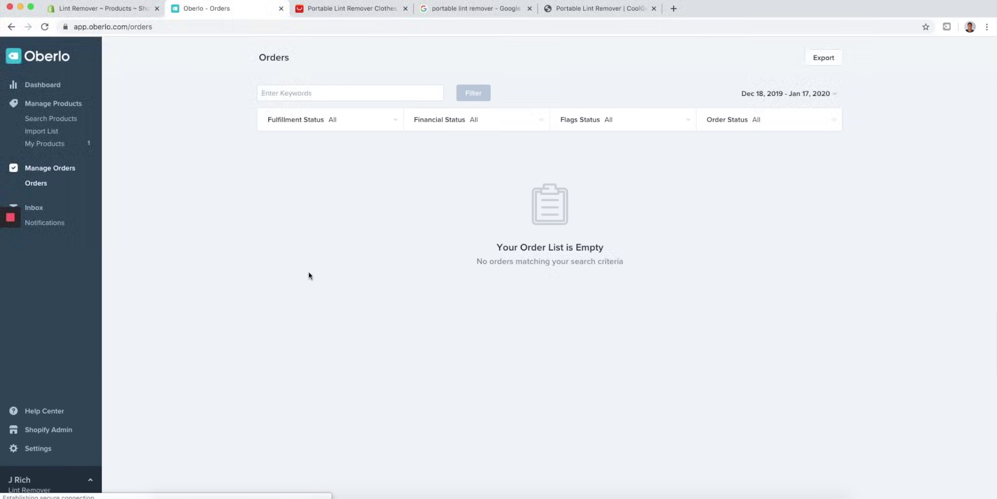
{"action": "left_click", "coordinate": [44, 85]}
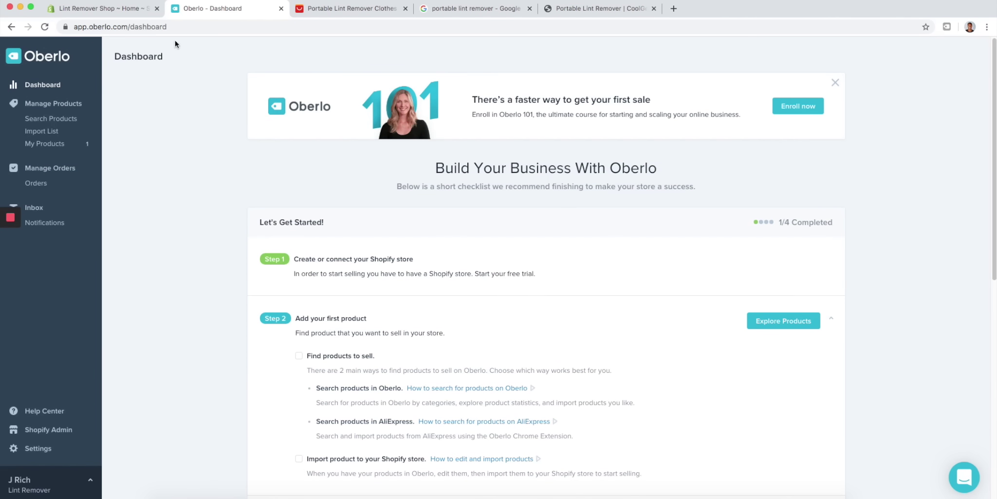
{"action": "left_click", "coordinate": [137, 9]}
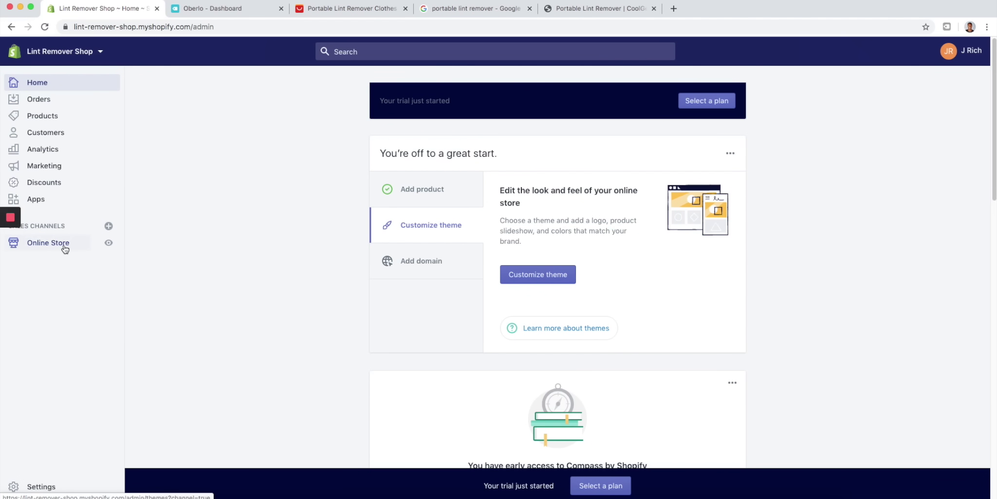
- Open Online Store > Themes and preview the Debut storefront in a new tab
{"action": "left_click", "coordinate": [49, 244]}
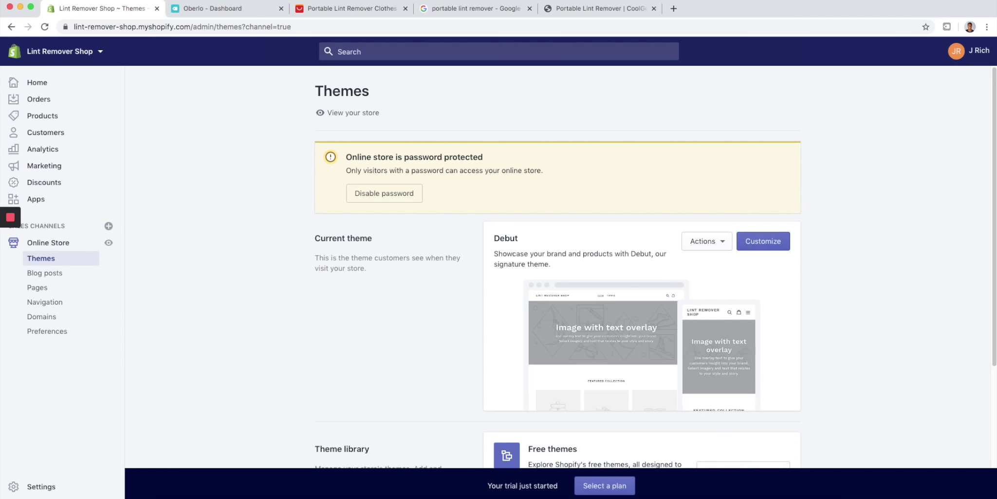
{"action": "left_click", "coordinate": [107, 242]}
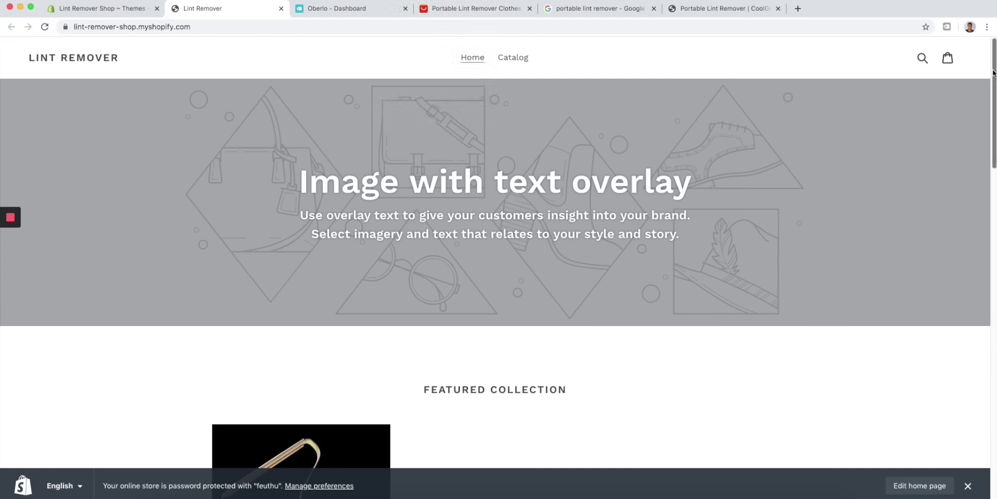
{"action": "mouse_move", "coordinate": [994, 68]}
{"action": "left_mouse_down"}
{"action": "mouse_move", "coordinate": [991, 111]}
{"action": "mouse_move", "coordinate": [993, 62]}
{"action": "left_mouse_up"}
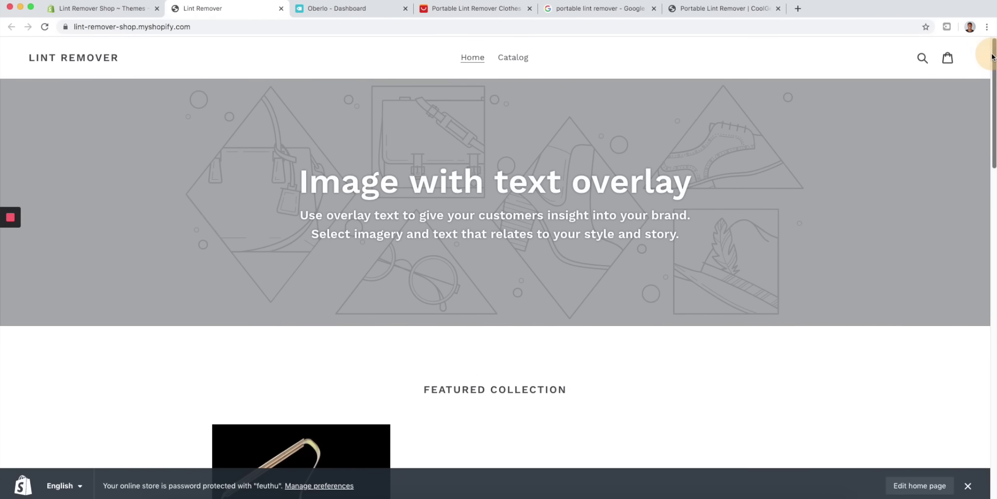
{"action": "left_click", "coordinate": [105, 13]}
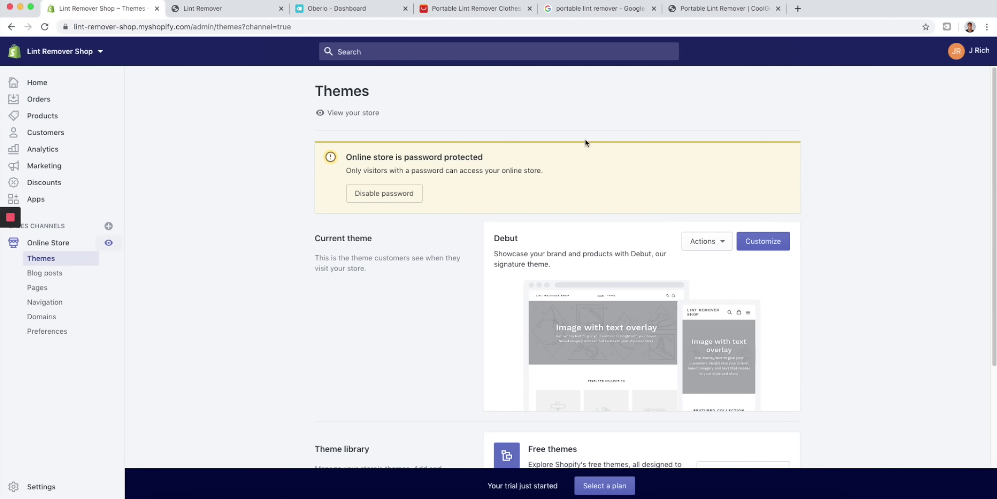
{"action": "left_click", "coordinate": [281, 8]}
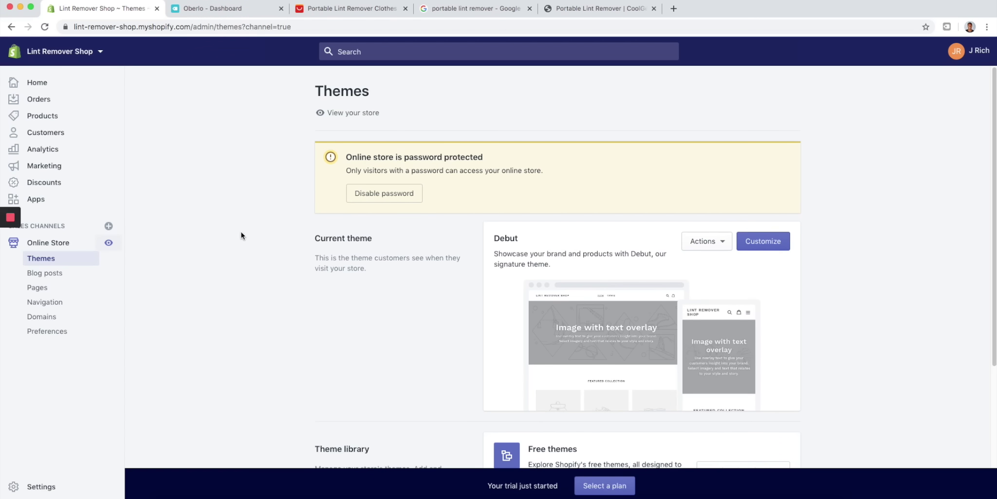
{"action": "scroll", "coordinate": [242, 233], "scroll_direction": "down", "scroll_amount": 3}
{"action": "scroll", "coordinate": [202, 207], "scroll_direction": "up", "scroll_amount": 3}
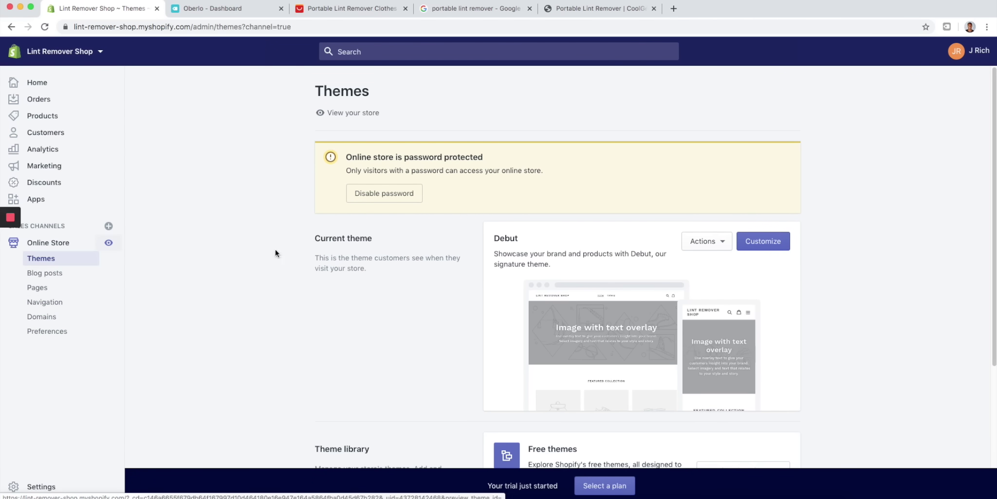
- Scroll Online Store Preferences to Password protection and follow 'Select a plan'
{"action": "left_click", "coordinate": [57, 333]}
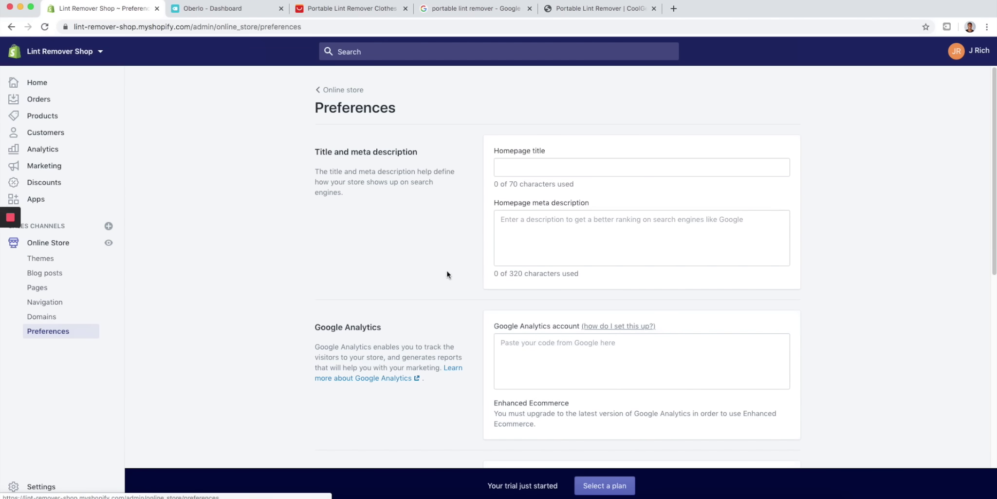
{"action": "scroll", "coordinate": [560, 275], "scroll_direction": "down", "scroll_amount": 7}
{"action": "scroll", "coordinate": [555, 314], "scroll_direction": "down", "scroll_amount": 2}
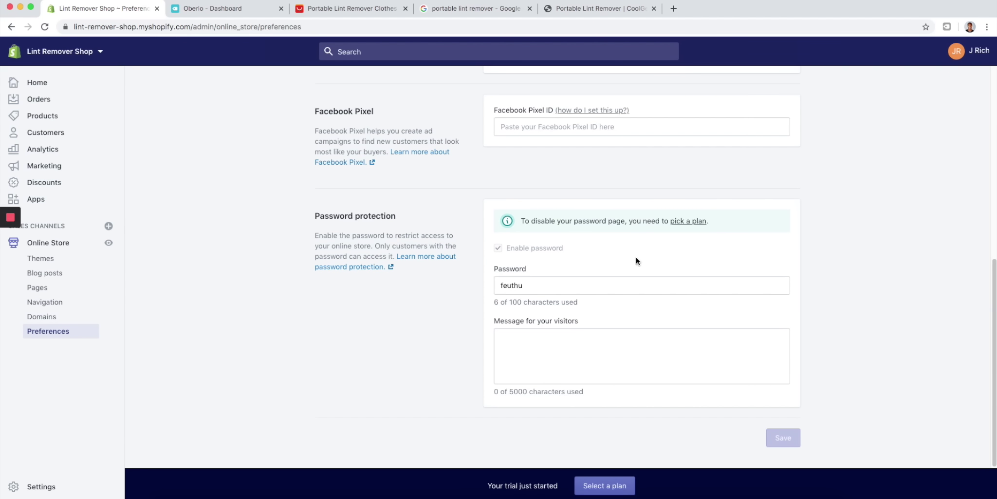
{"action": "left_click", "coordinate": [602, 485]}
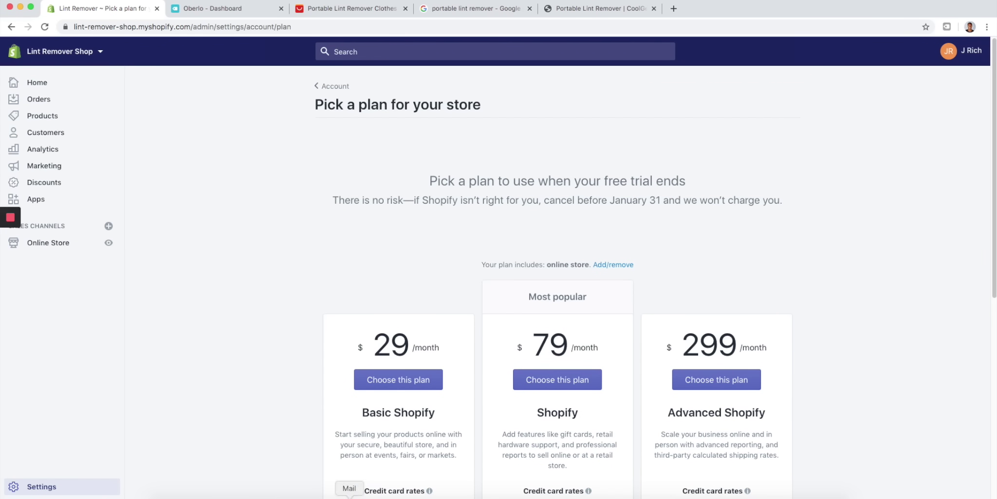
{"action": "scroll", "coordinate": [426, 375], "scroll_direction": "down", "scroll_amount": 5}
{"action": "scroll", "coordinate": [443, 243], "scroll_direction": "up", "scroll_amount": 2}
{"action": "scroll", "coordinate": [453, 336], "scroll_direction": "down", "scroll_amount": 1}
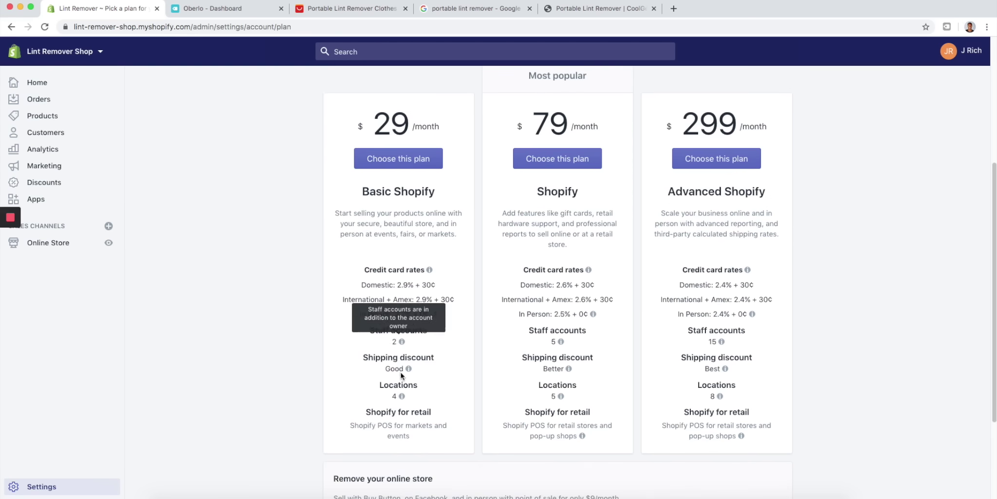
{"action": "scroll", "coordinate": [482, 282], "scroll_direction": "down", "scroll_amount": 3}
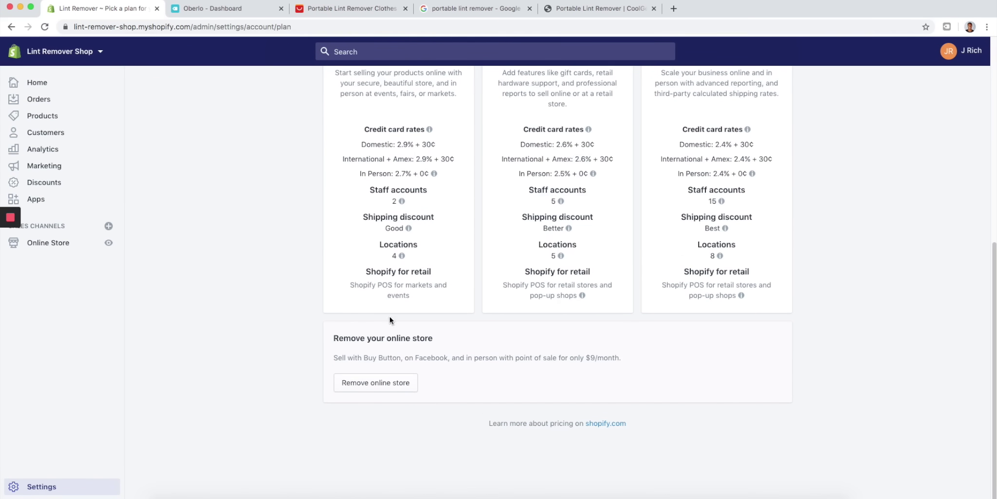
{"action": "scroll", "coordinate": [487, 210], "scroll_direction": "up", "scroll_amount": 3}
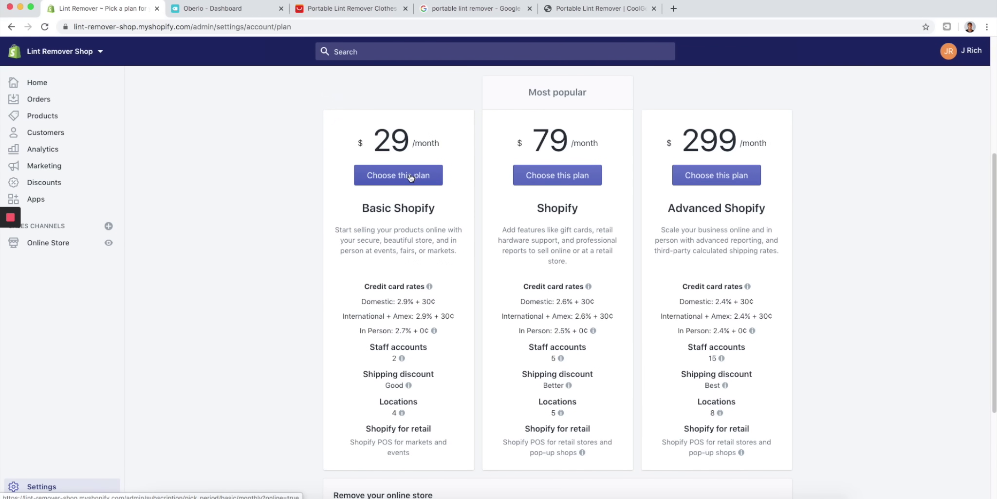
- Choose Basic Shopify at $29 every 30 days, add a credit card, and start the plan
{"action": "left_click", "coordinate": [411, 176]}
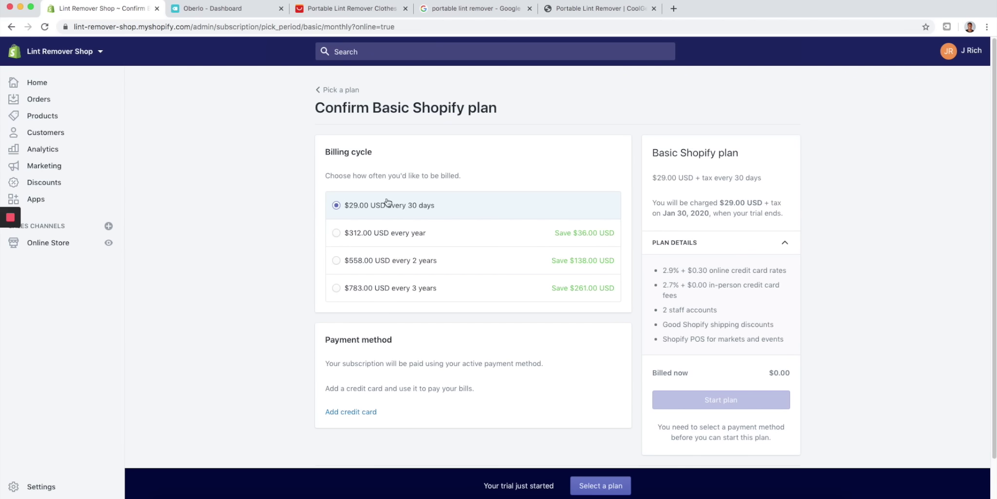
{"action": "scroll", "coordinate": [385, 229], "scroll_direction": "down", "scroll_amount": 1}
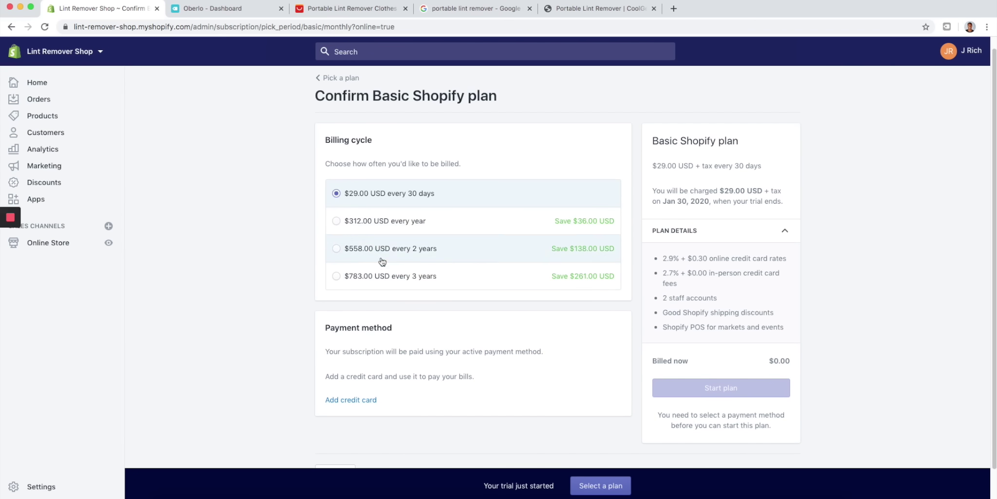
{"action": "left_click", "coordinate": [367, 403]}
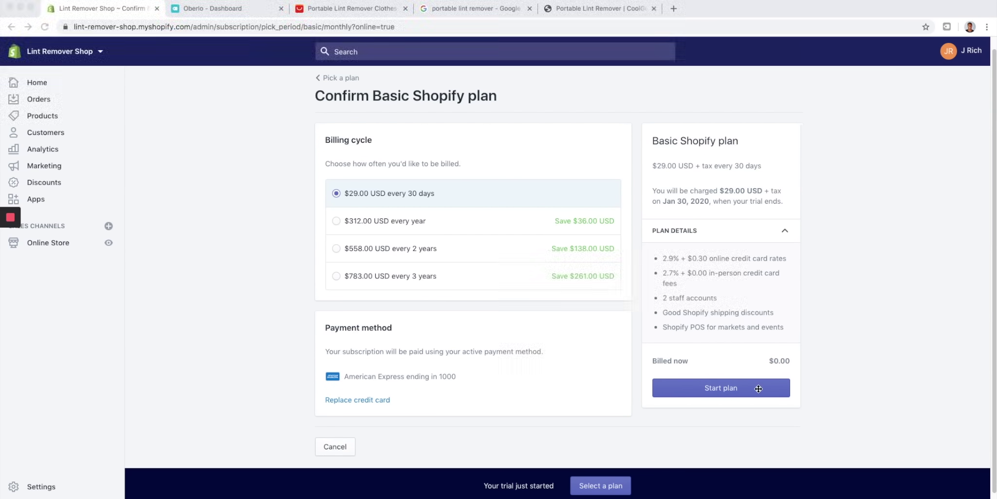
{"action": "left_click", "coordinate": [743, 385]}
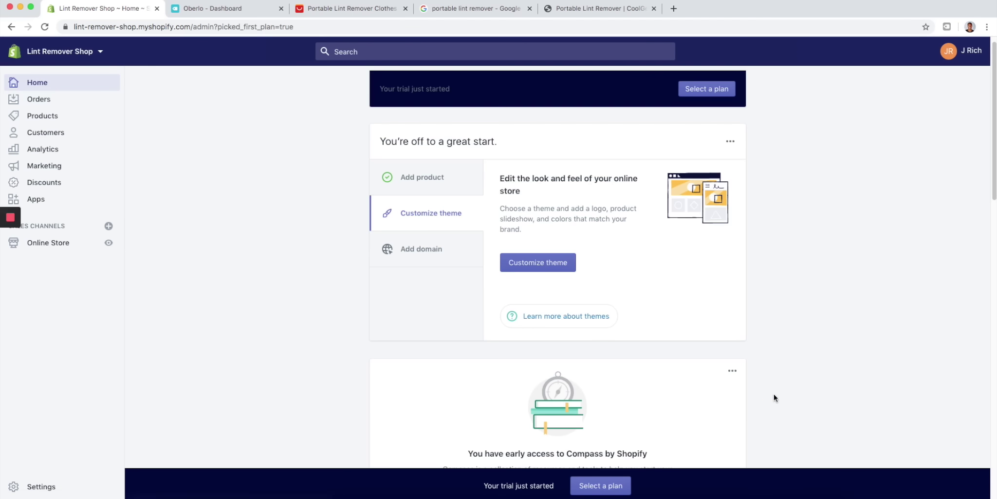
- Open Online Store Preferences, toggle 'Enable password' off and back on, and select the store URL
{"action": "left_click", "coordinate": [68, 248]}
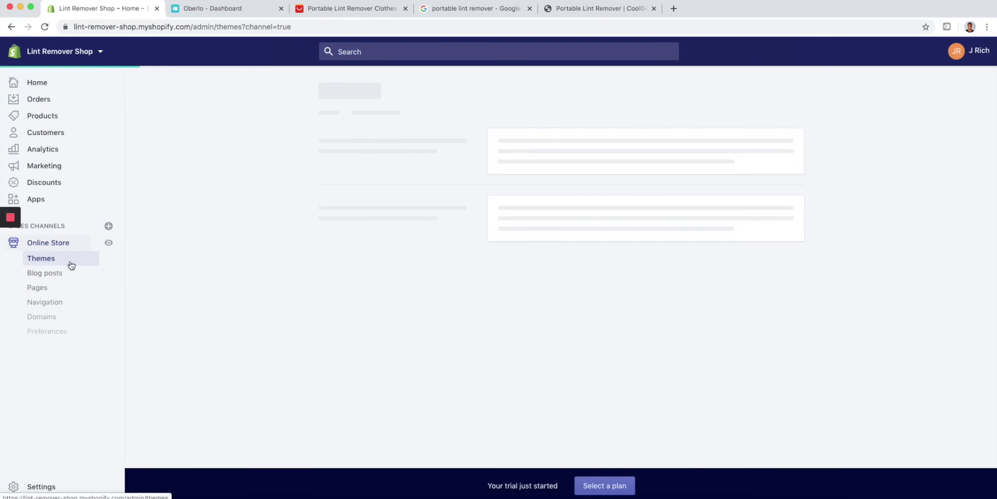
{"action": "left_click", "coordinate": [67, 331]}
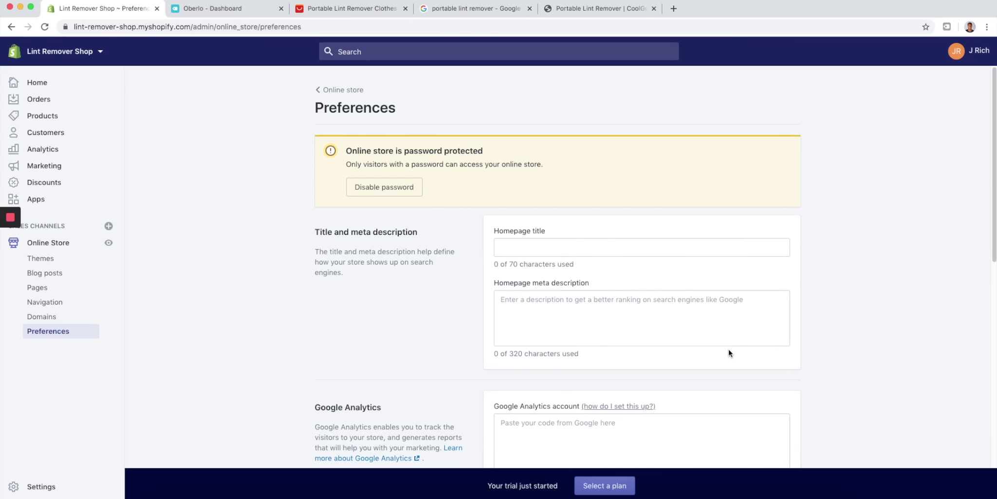
{"action": "scroll", "coordinate": [639, 313], "scroll_direction": "down", "scroll_amount": 7}
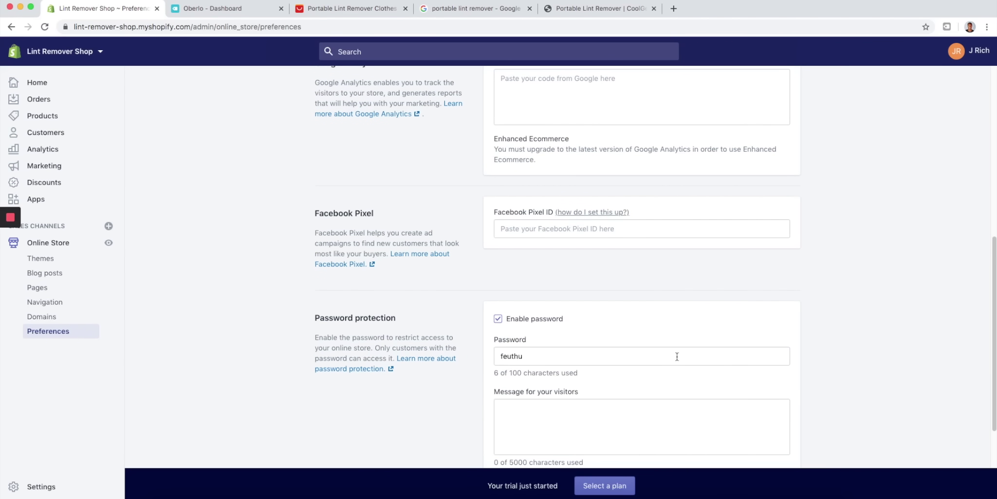
{"action": "left_click", "coordinate": [498, 319]}
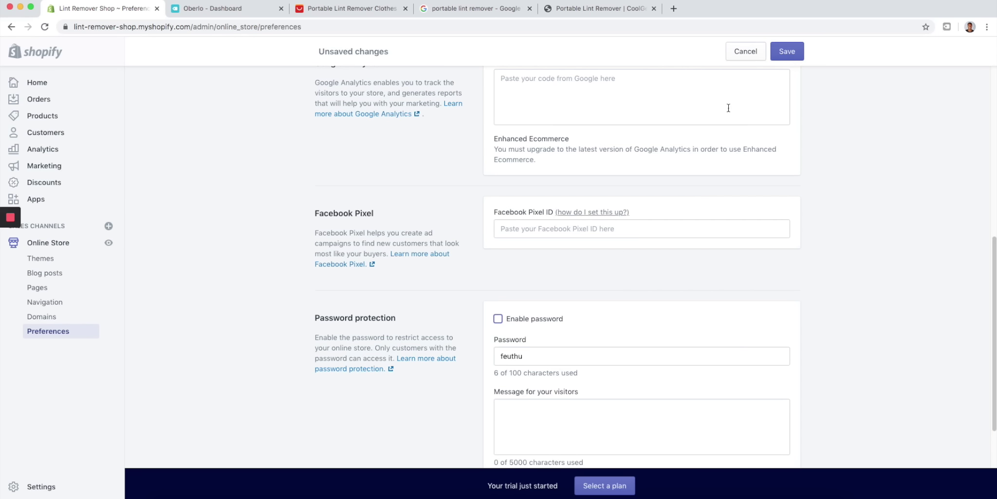
{"action": "left_click", "coordinate": [497, 319]}
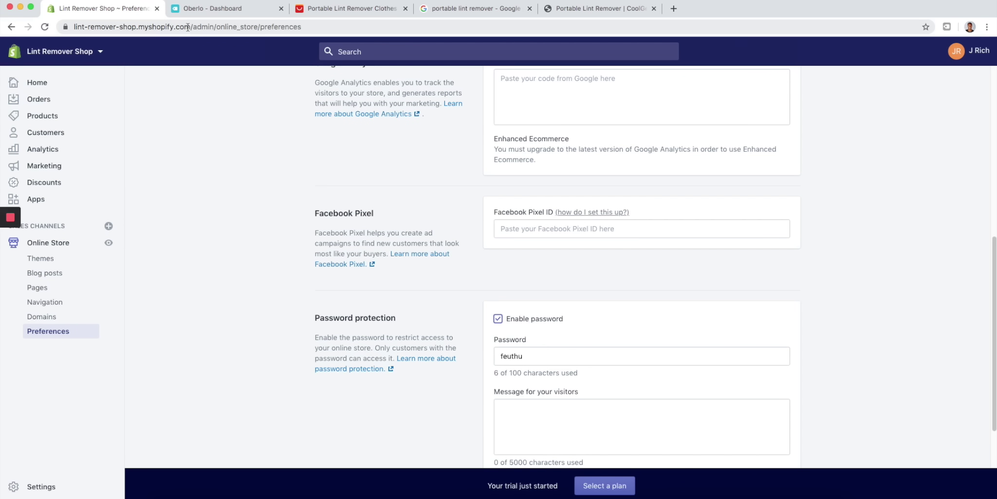
{"action": "left_click_drag", "start_coordinate": [193, 27], "coordinate": [60, 24]}
{"action": "key", "text": "super+c"}
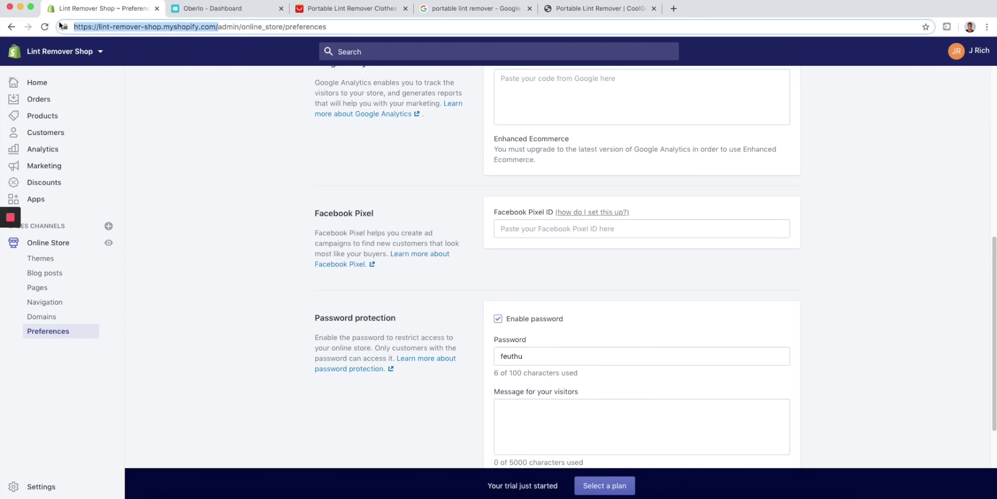
{"action": "key", "text": "super+shift+n"}
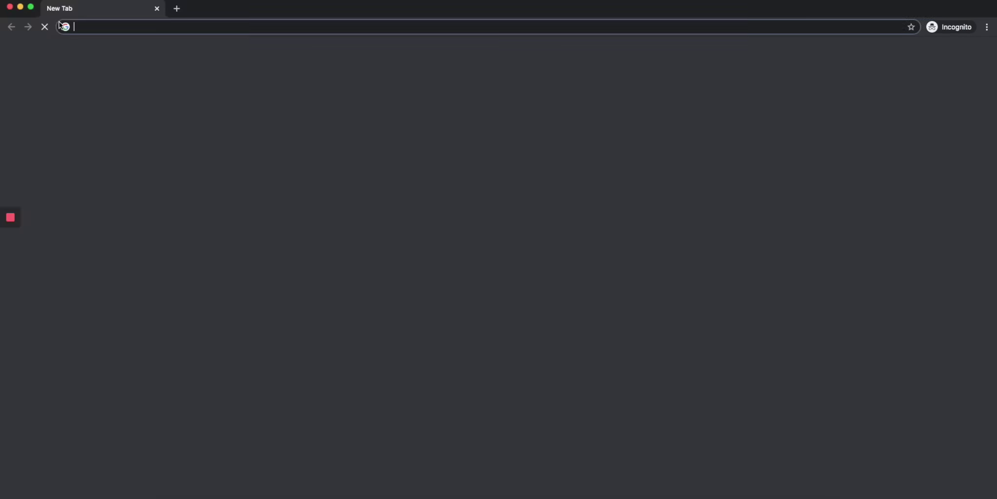
{"action": "key", "text": "super+v"}
{"action": "key", "text": "Return"}
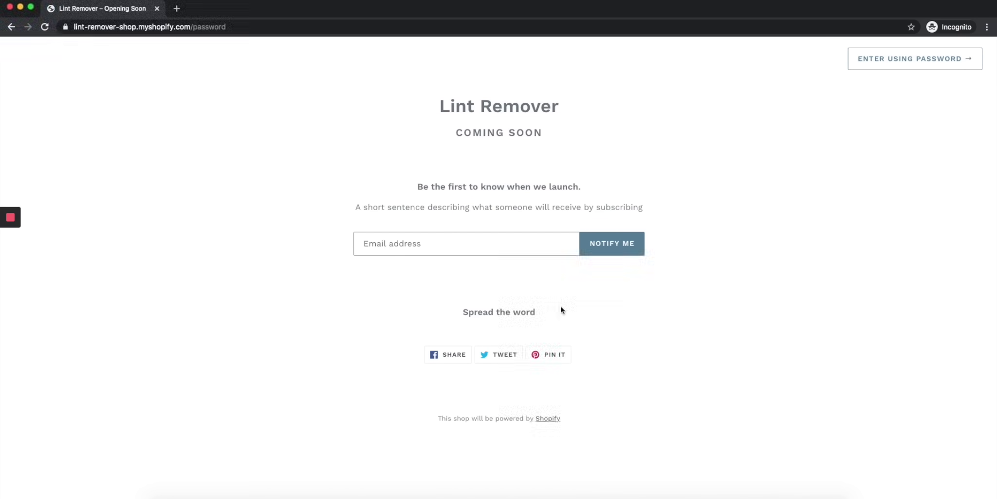
{"action": "left_click", "coordinate": [890, 60]}
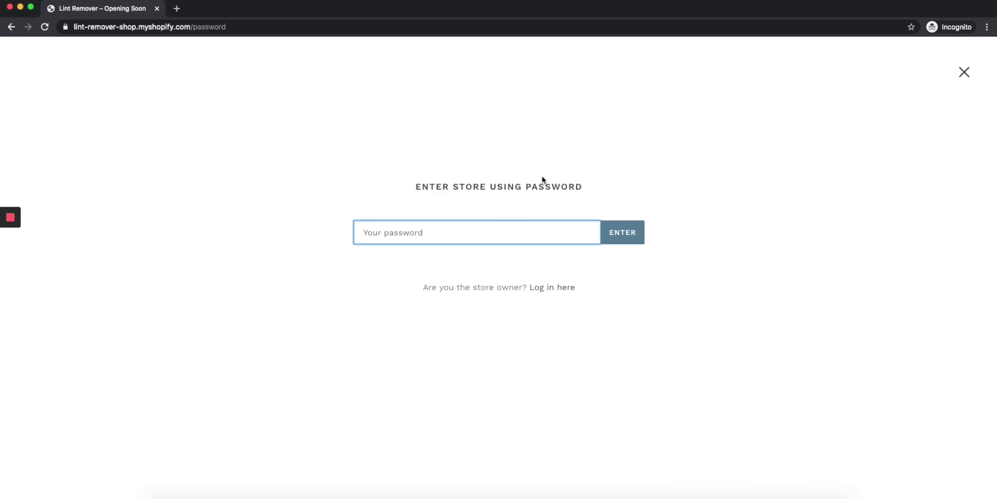
{"action": "left_click", "coordinate": [964, 72]}
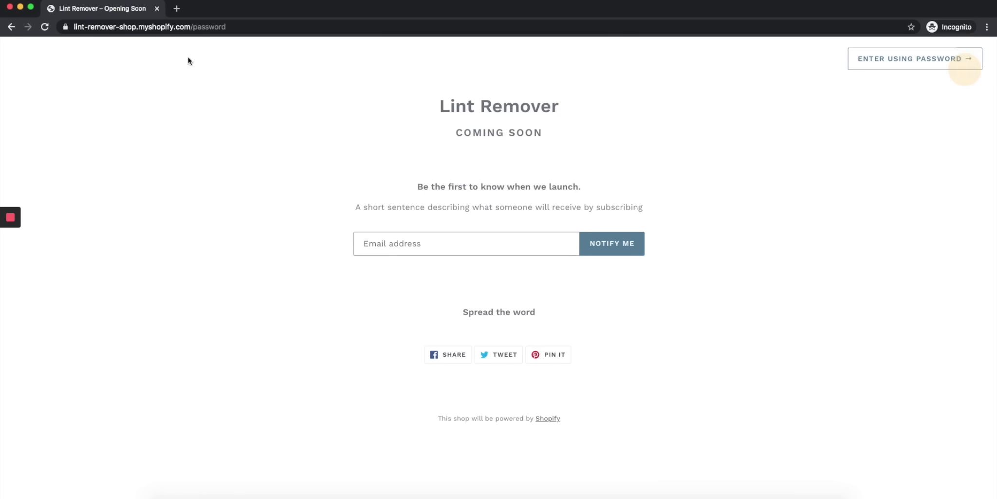
{"action": "left_click", "coordinate": [10, 7]}
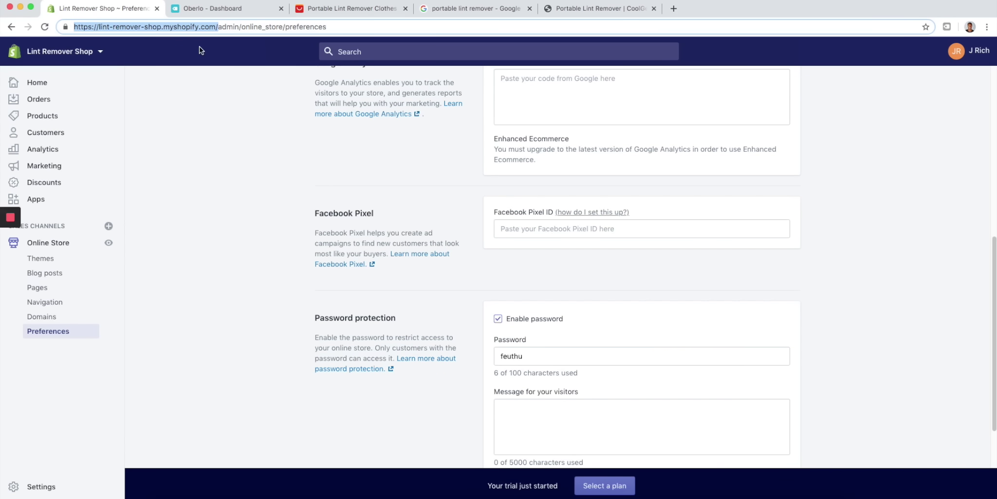
- Uncheck 'Enable password', save the change, and go back to Online Store Themes
{"action": "scroll", "coordinate": [570, 258], "scroll_direction": "up", "scroll_amount": 4}
{"action": "scroll", "coordinate": [536, 302], "scroll_direction": "down", "scroll_amount": 6}
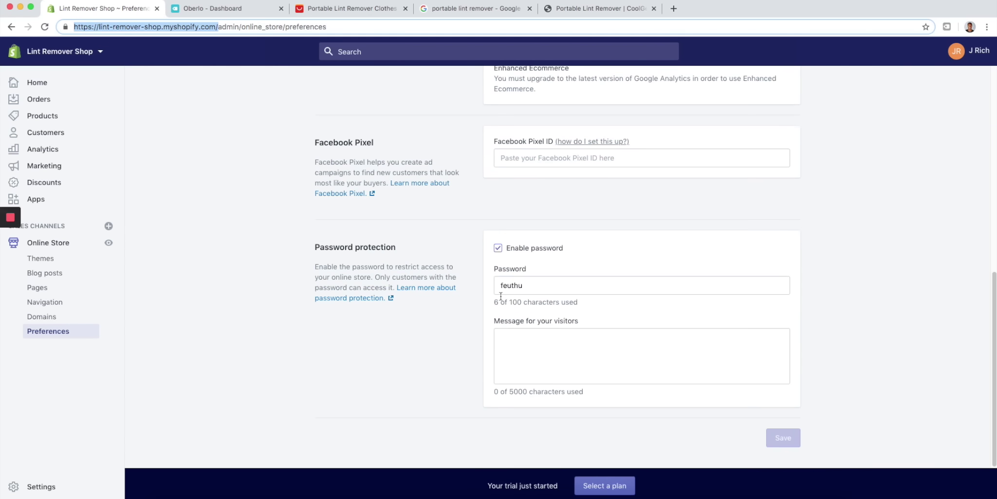
{"action": "left_click", "coordinate": [498, 247]}
{"action": "left_click", "coordinate": [791, 55]}
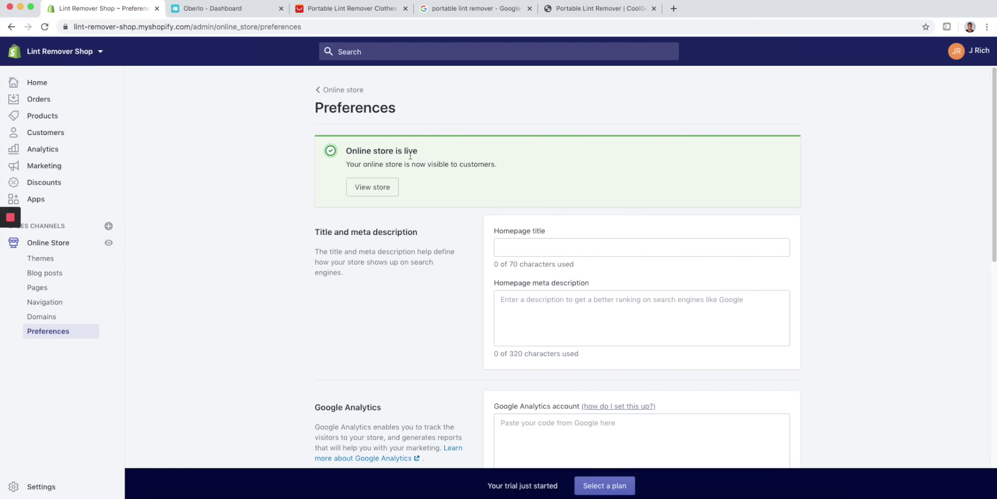
{"action": "left_click", "coordinate": [65, 246]}
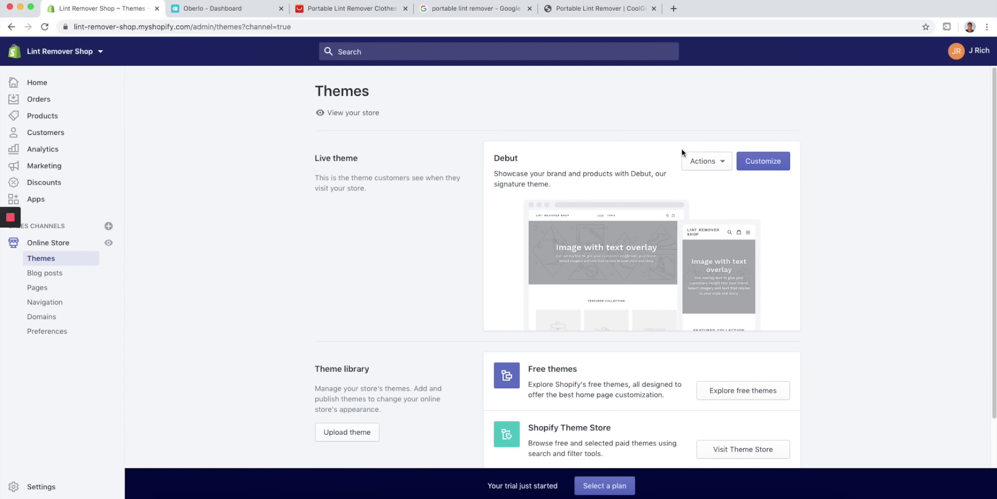
- Browse the free themes gallery, look at the Simple theme details, then close the gallery
{"action": "scroll", "coordinate": [564, 262], "scroll_direction": "down", "scroll_amount": 2}
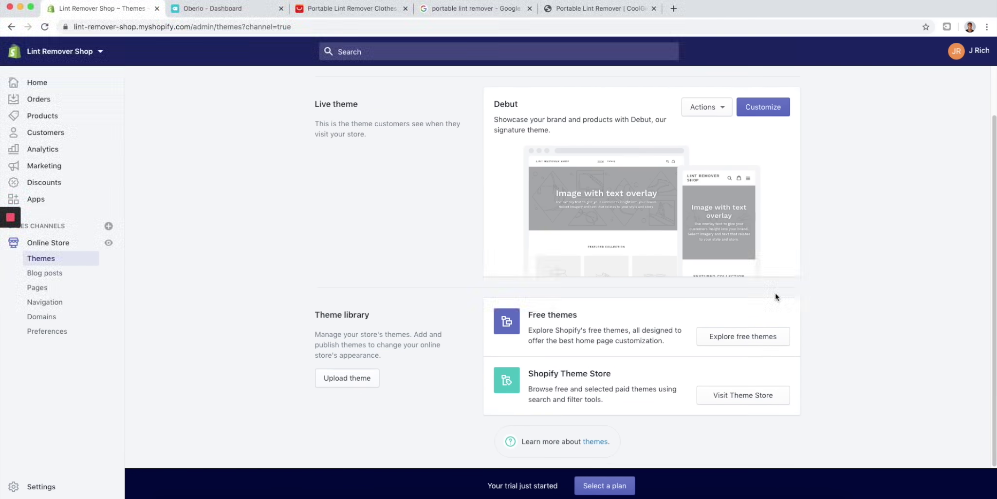
{"action": "left_click", "coordinate": [750, 341]}
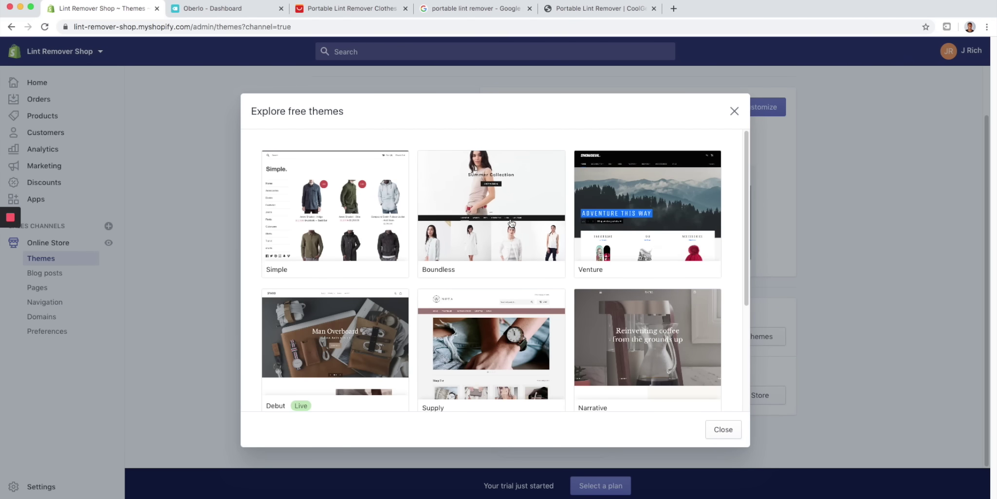
{"action": "left_click", "coordinate": [321, 197]}
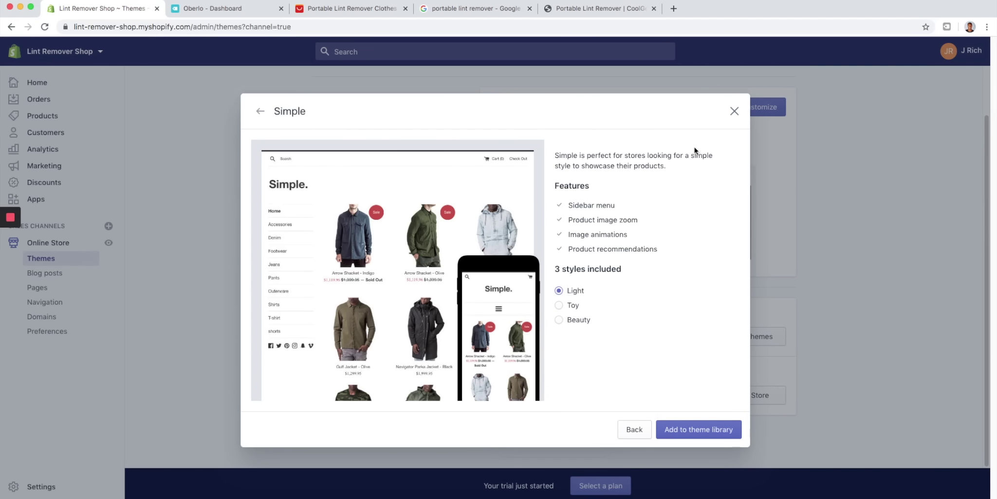
{"action": "left_click", "coordinate": [734, 111]}
{"action": "left_click", "coordinate": [765, 336]}
{"action": "left_click", "coordinate": [733, 110]}
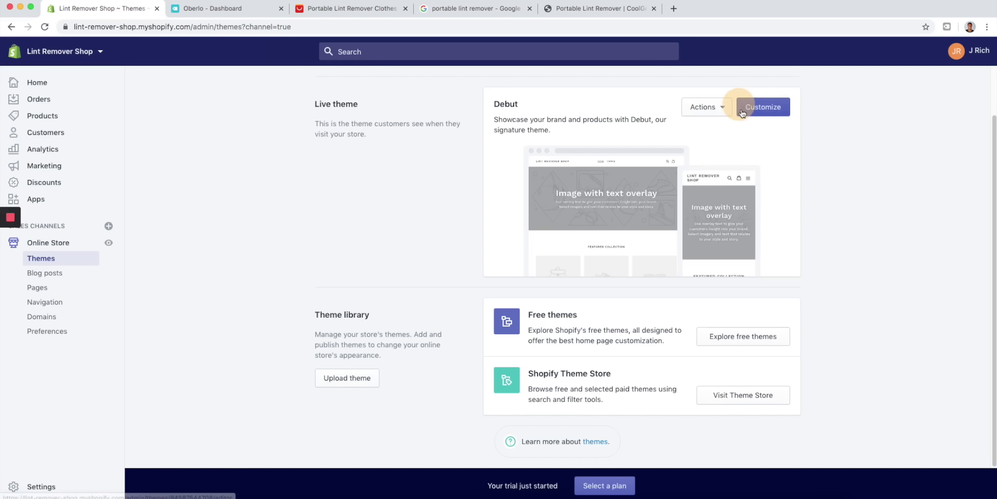
- Browse the Theme Store's trending themes (Venture, Narrative, Minimal, Boundless), then go back to Themes
{"action": "left_click", "coordinate": [744, 395]}
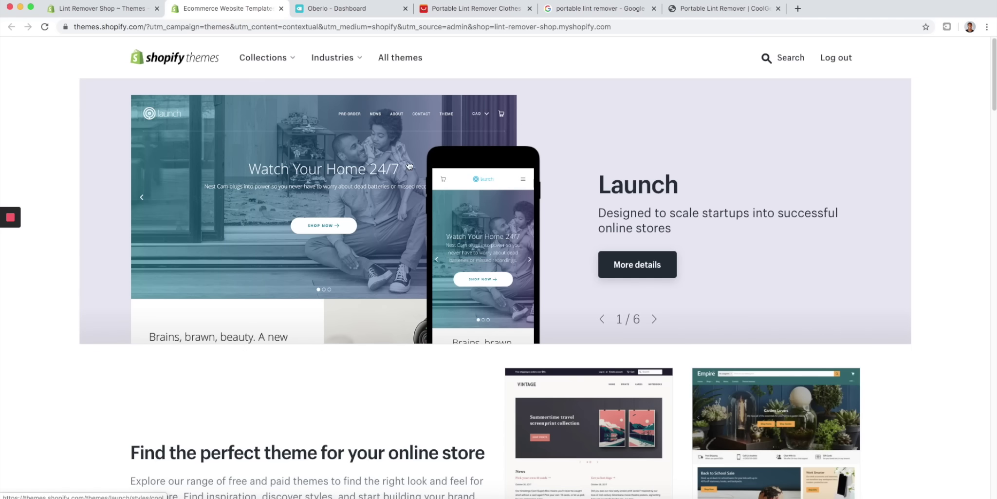
{"action": "scroll", "coordinate": [390, 165], "scroll_direction": "down", "scroll_amount": 10}
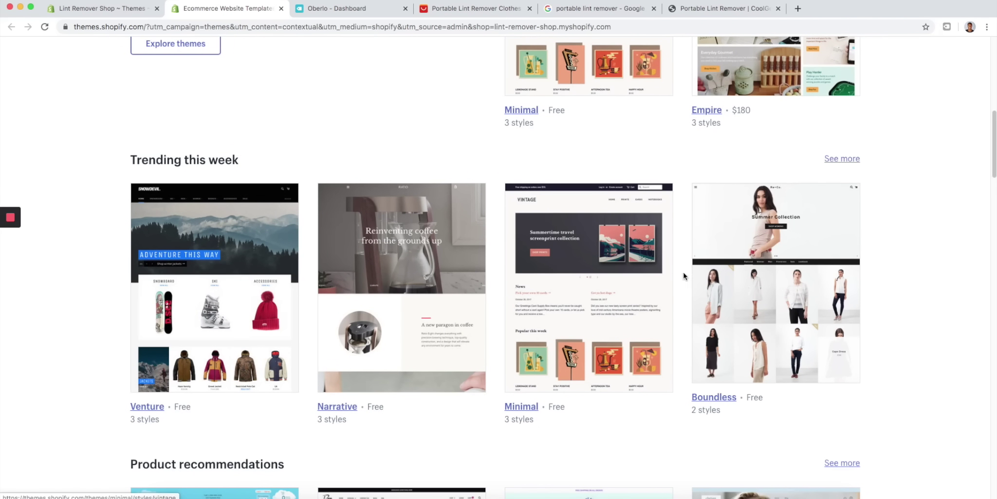
{"action": "scroll", "coordinate": [758, 271], "scroll_direction": "down", "scroll_amount": 1}
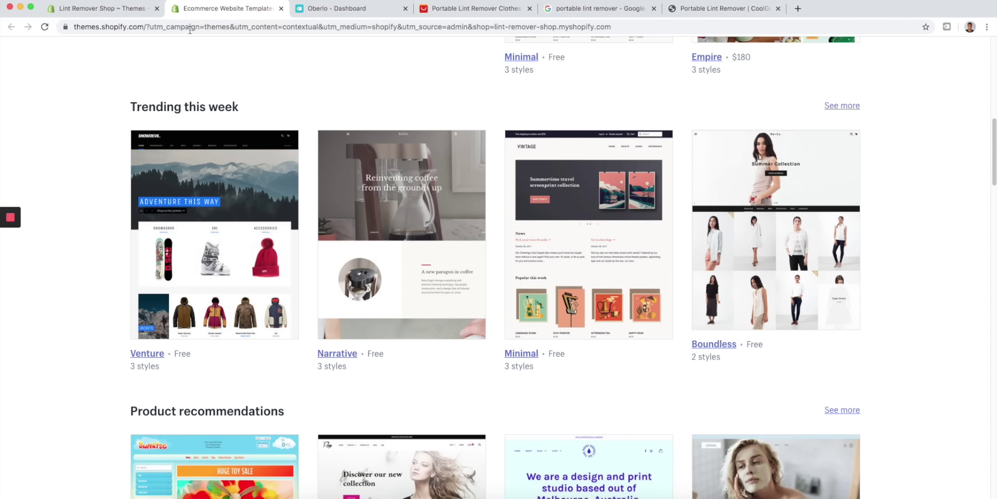
{"action": "left_click", "coordinate": [91, 11]}
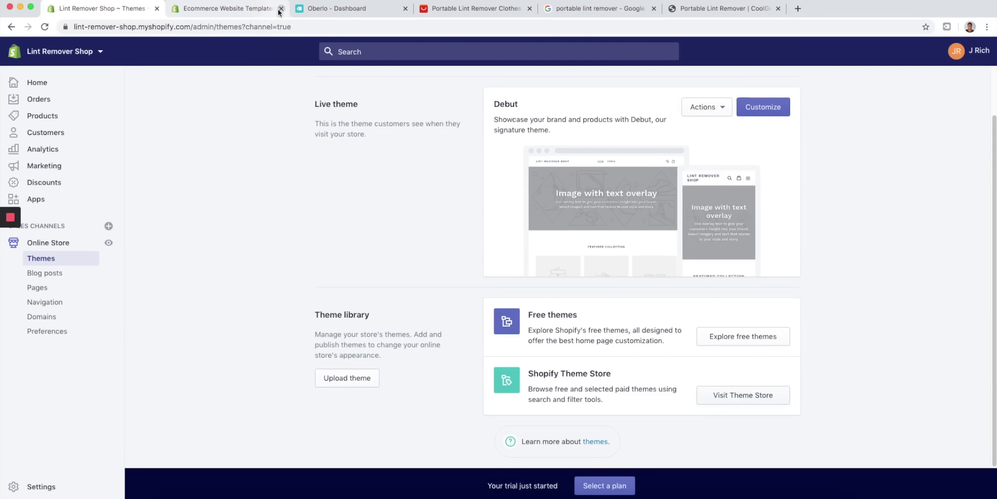
- Close the Theme Store tab and add the free Minimal theme to the theme library
{"action": "left_click", "coordinate": [280, 9]}
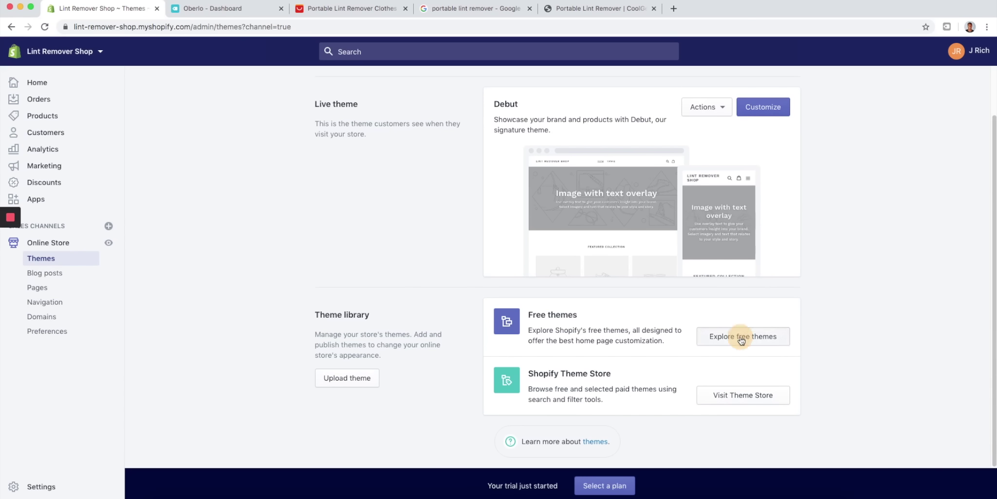
{"action": "left_click", "coordinate": [738, 335]}
{"action": "scroll", "coordinate": [511, 295], "scroll_direction": "down", "scroll_amount": 5}
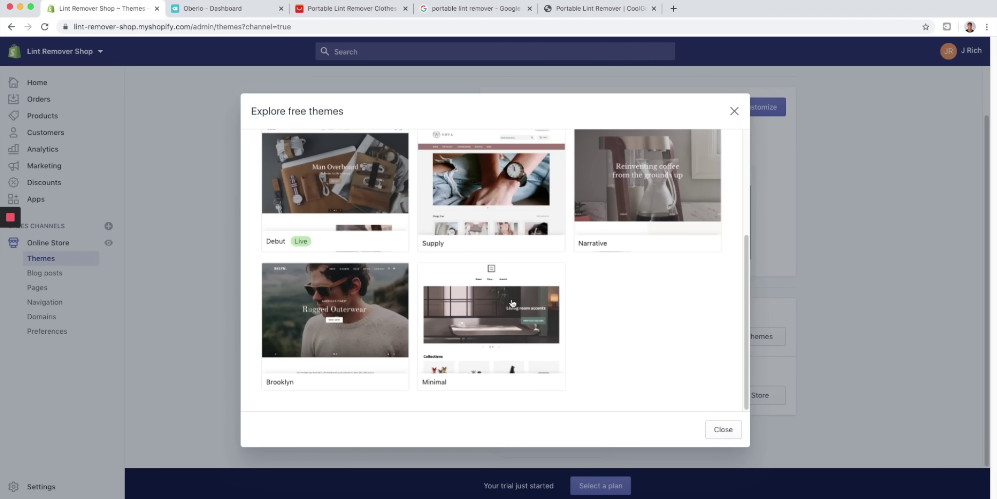
{"action": "left_click", "coordinate": [507, 314]}
{"action": "left_click", "coordinate": [697, 429]}
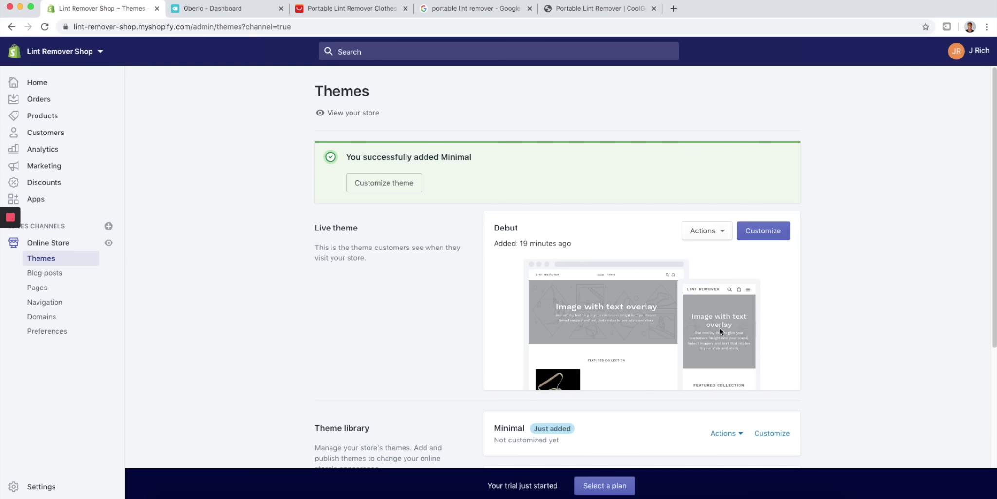
{"action": "scroll", "coordinate": [571, 323], "scroll_direction": "down", "scroll_amount": 3}
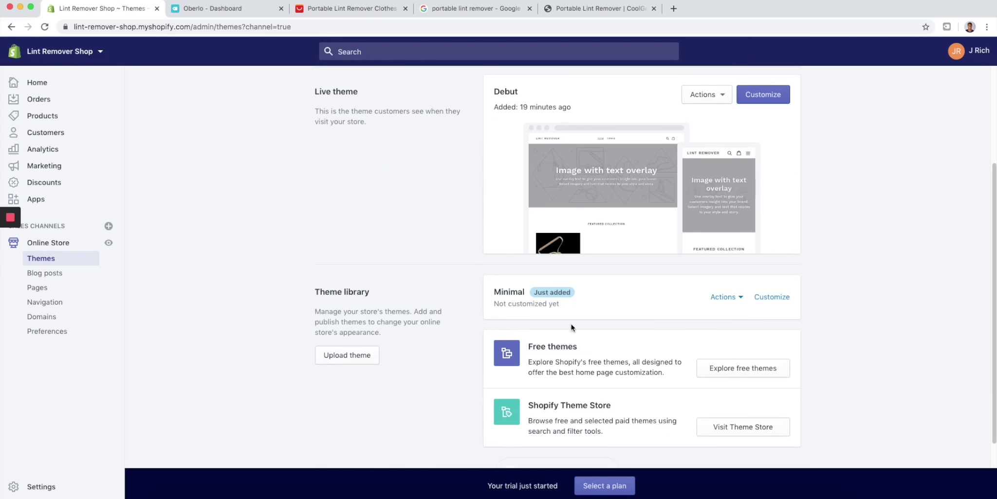
{"action": "left_click", "coordinate": [770, 298]}
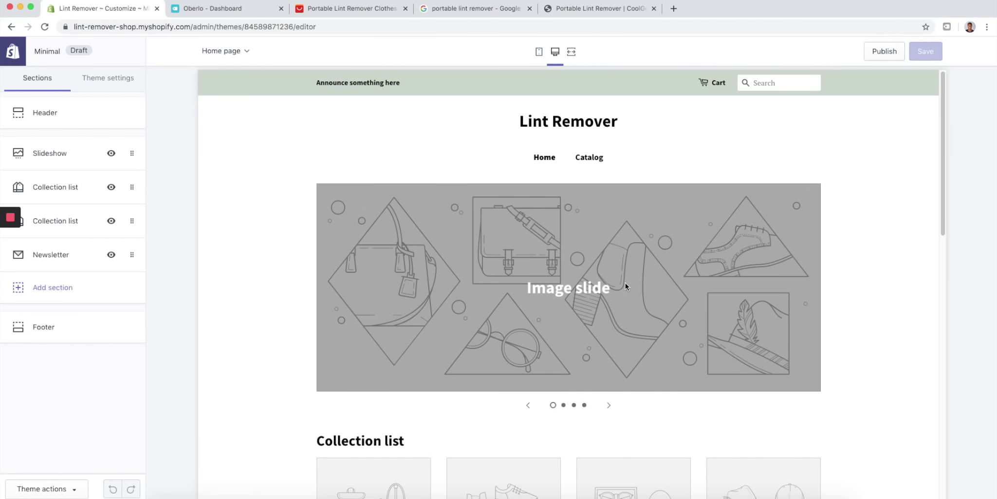
- Review the Minimal home page sections, inspecting the Collection list and Slideshow settings
{"action": "scroll", "coordinate": [554, 373], "scroll_direction": "down", "scroll_amount": 10}
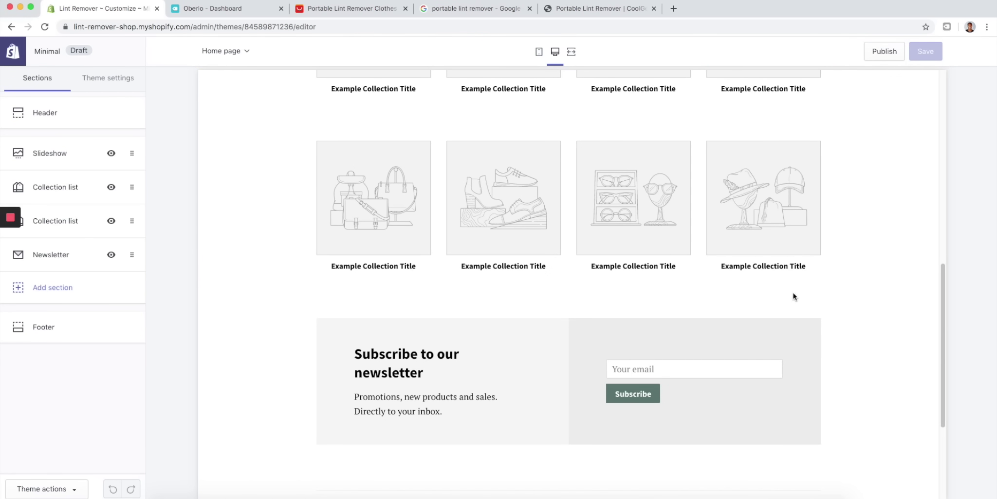
{"action": "scroll", "coordinate": [524, 458], "scroll_direction": "up", "scroll_amount": 8}
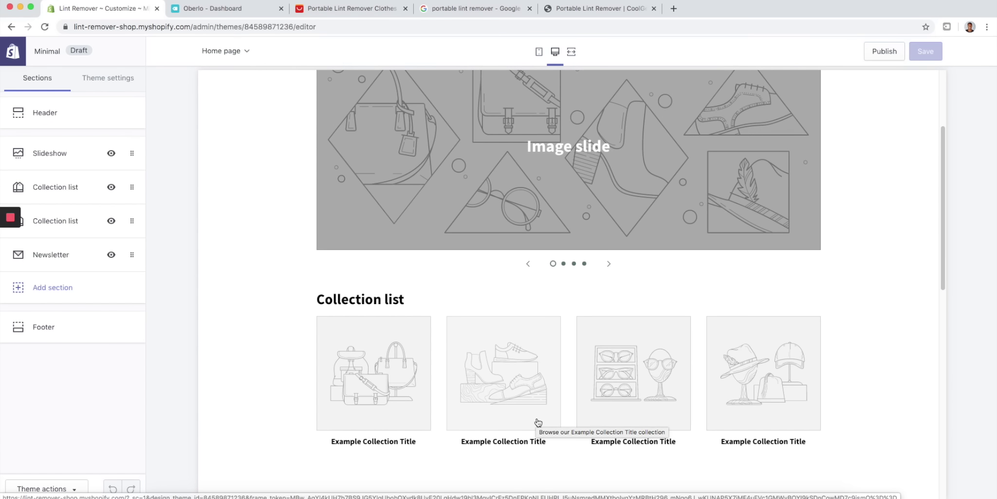
{"action": "scroll", "coordinate": [536, 418], "scroll_direction": "up", "scroll_amount": 3}
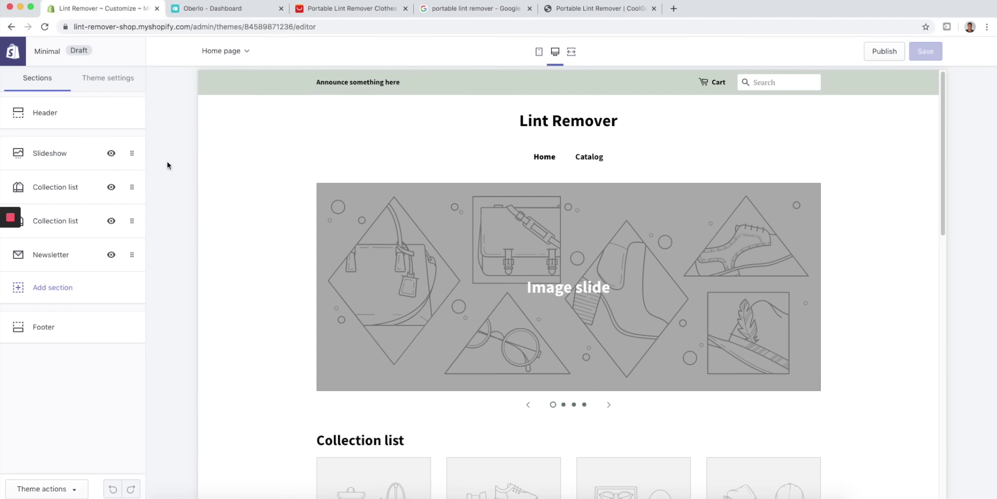
{"action": "scroll", "coordinate": [485, 366], "scroll_direction": "down", "scroll_amount": 6}
{"action": "scroll", "coordinate": [485, 366], "scroll_direction": "up", "scroll_amount": 6}
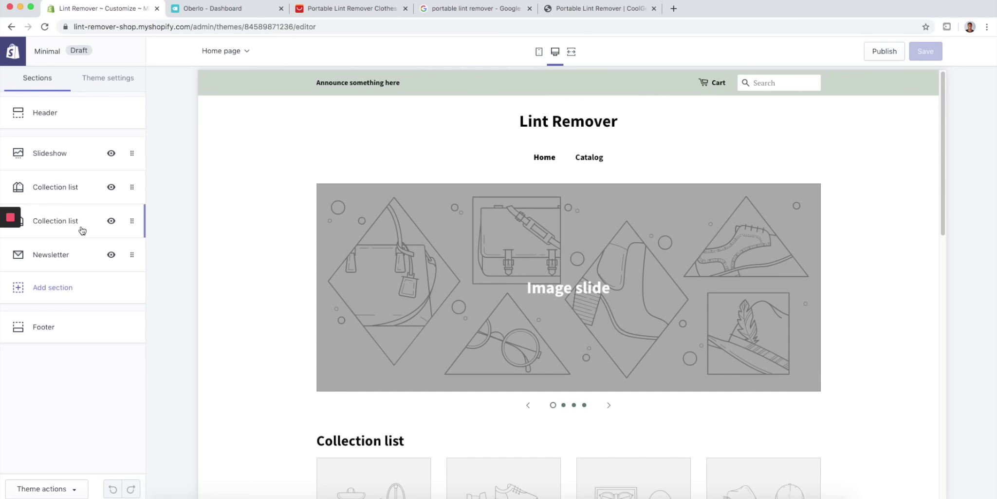
{"action": "scroll", "coordinate": [423, 252], "scroll_direction": "down", "scroll_amount": 3}
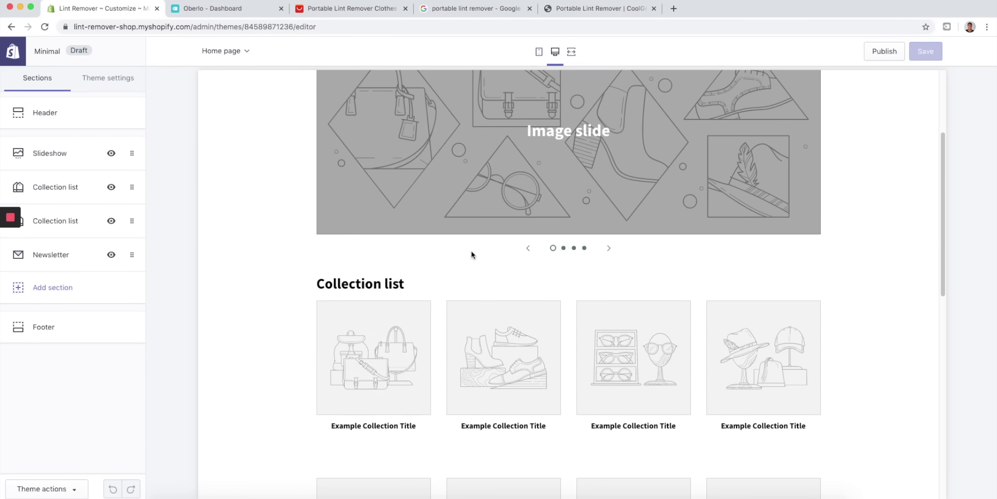
{"action": "scroll", "coordinate": [494, 251], "scroll_direction": "up", "scroll_amount": 3}
{"action": "left_click", "coordinate": [70, 224]}
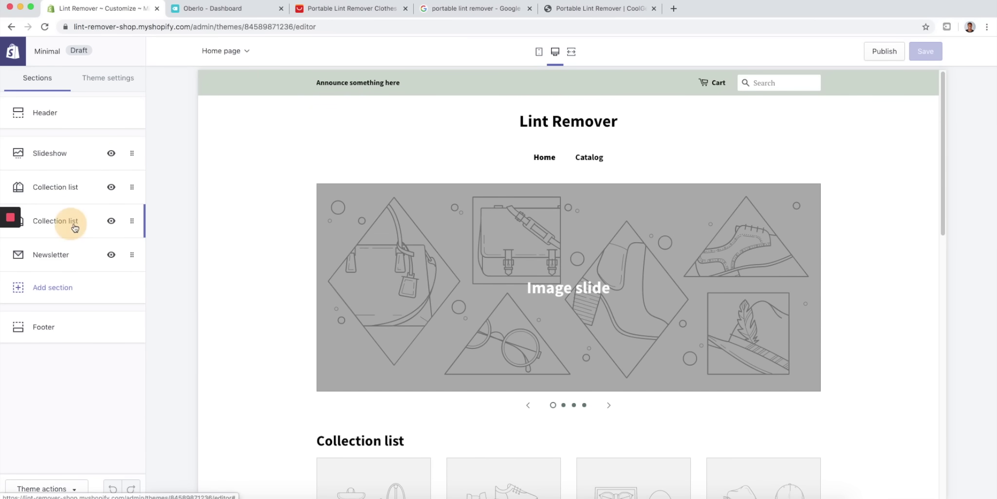
{"action": "left_click", "coordinate": [85, 223]}
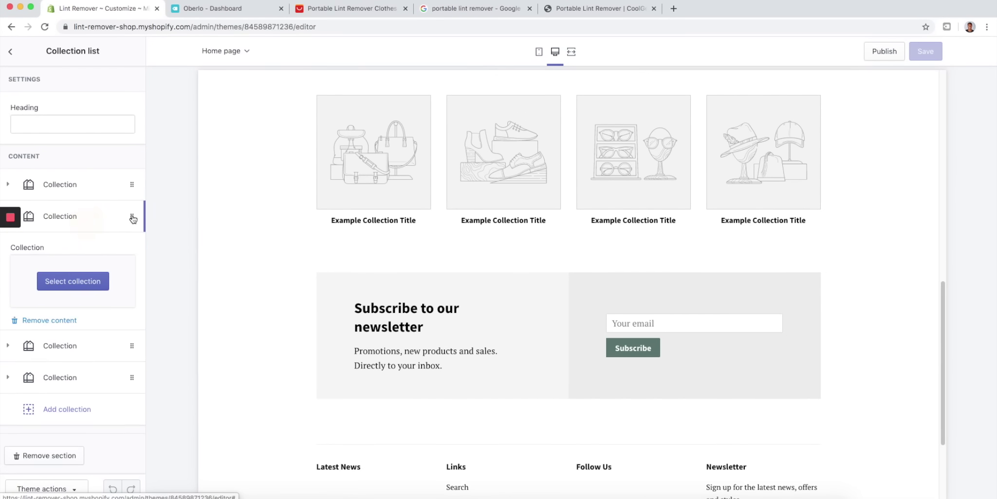
{"action": "scroll", "coordinate": [474, 282], "scroll_direction": "up", "scroll_amount": 6}
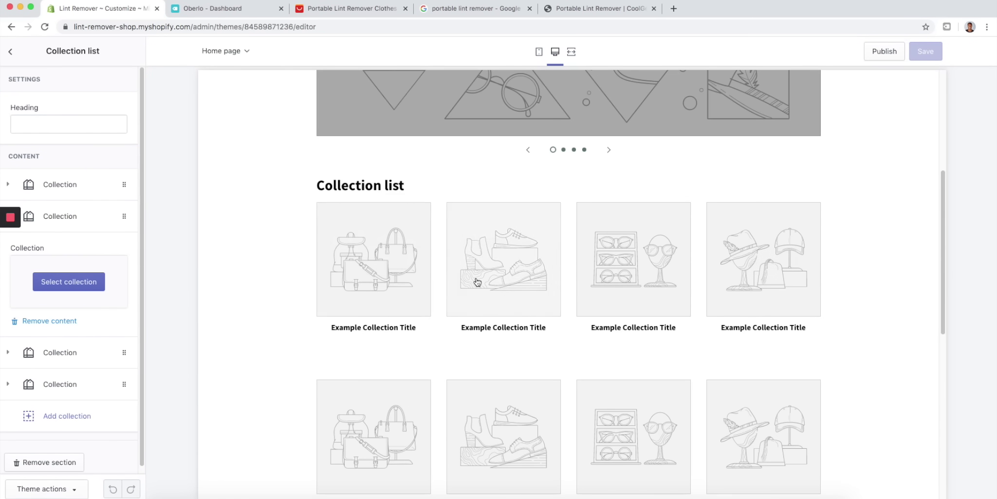
{"action": "left_click", "coordinate": [10, 51]}
{"action": "left_click", "coordinate": [78, 158]}
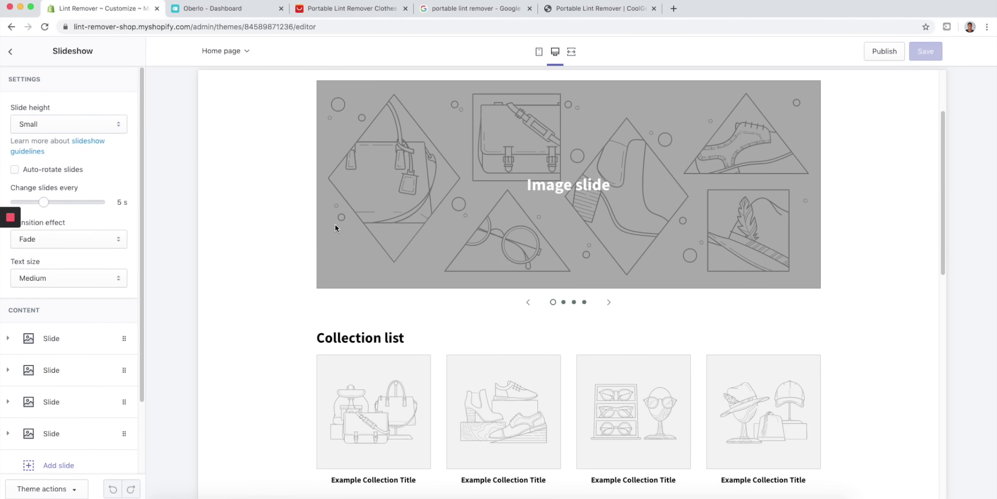
{"action": "scroll", "coordinate": [360, 188], "scroll_direction": "up", "scroll_amount": 2}
{"action": "left_click", "coordinate": [10, 55]}
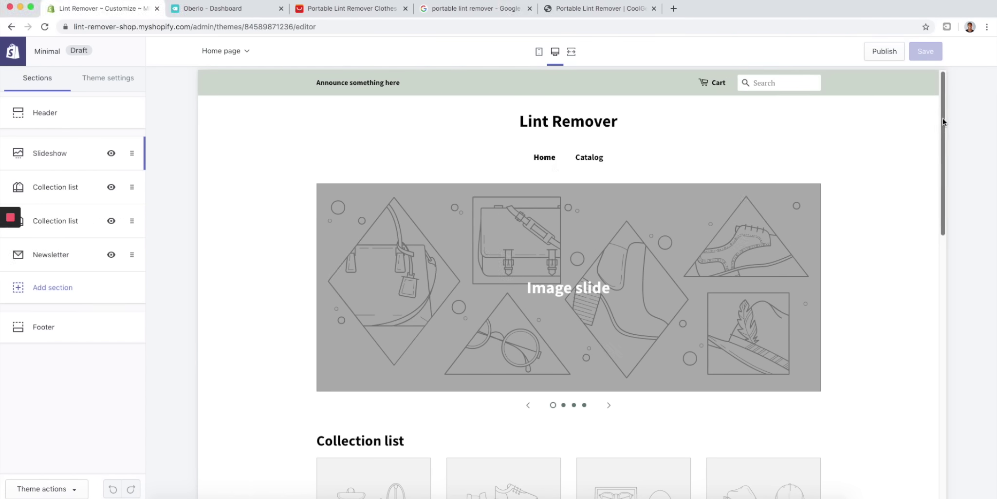
- Remove both Collection list sections from the home page
{"action": "left_click_drag", "start_coordinate": [942, 118], "coordinate": [943, 366]}
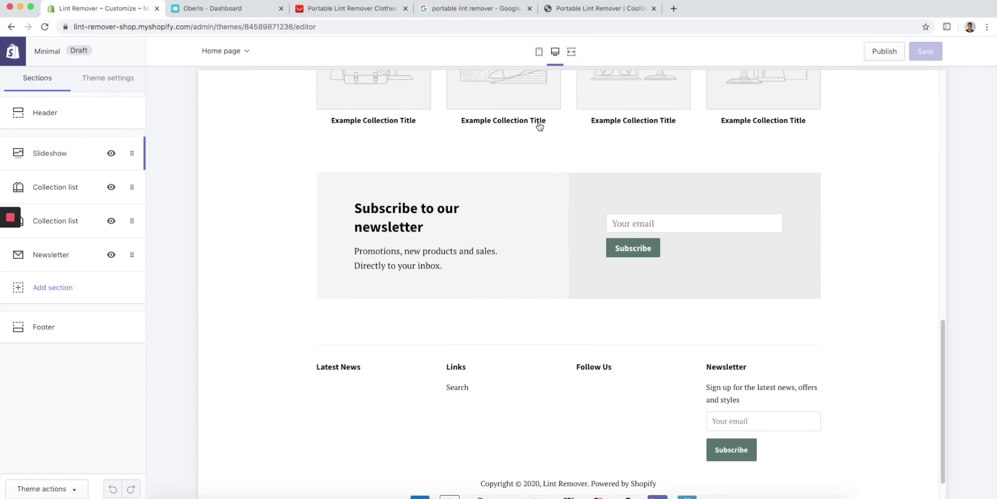
{"action": "left_click", "coordinate": [71, 223]}
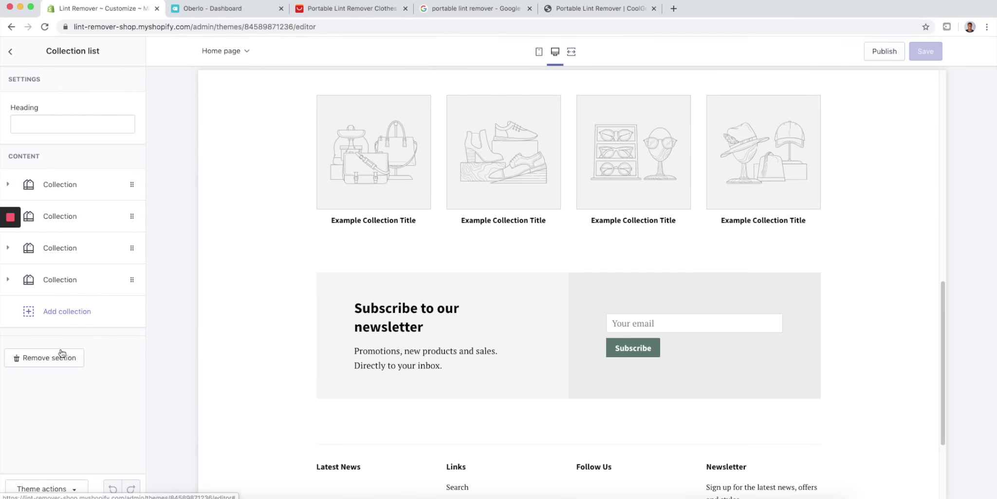
{"action": "left_click", "coordinate": [59, 349]}
{"action": "left_click", "coordinate": [71, 190]}
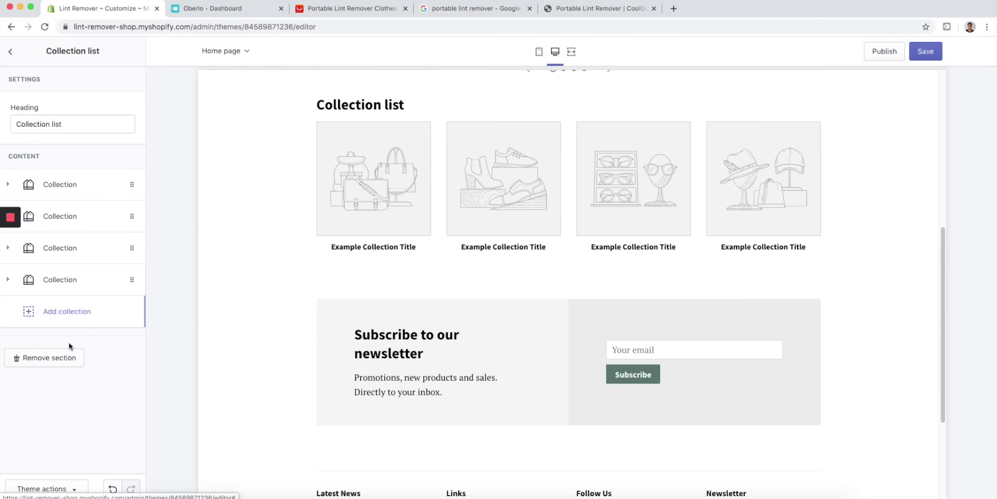
{"action": "left_click", "coordinate": [55, 360]}
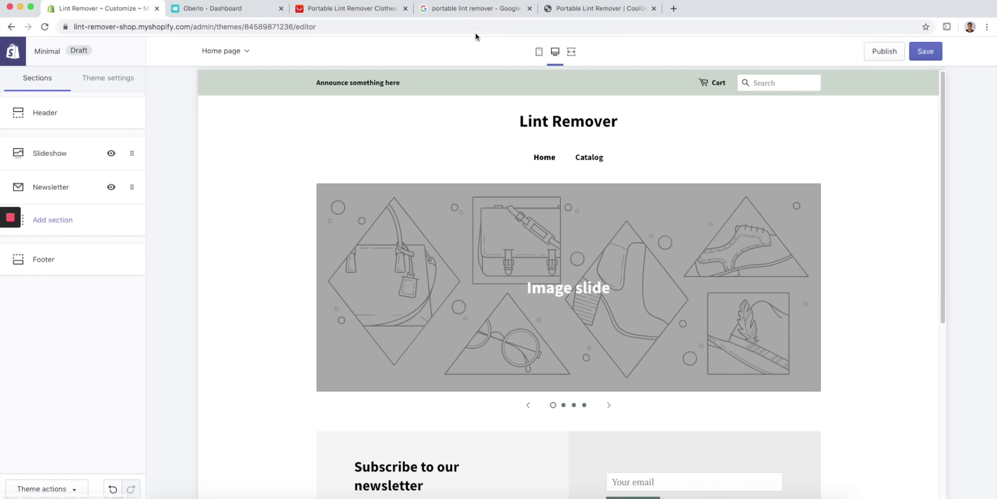
- Close the extra tab and show Google Images results for portable lint remover
{"action": "left_click", "coordinate": [653, 8]}
{"action": "left_click", "coordinate": [507, 10]}
{"action": "left_click", "coordinate": [226, 90]}
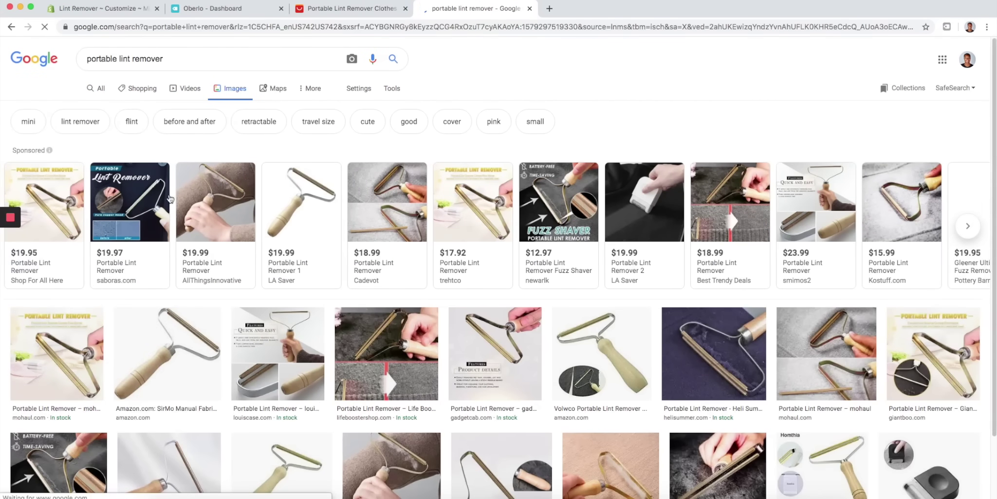
{"action": "scroll", "coordinate": [138, 331], "scroll_direction": "down", "scroll_amount": 3}
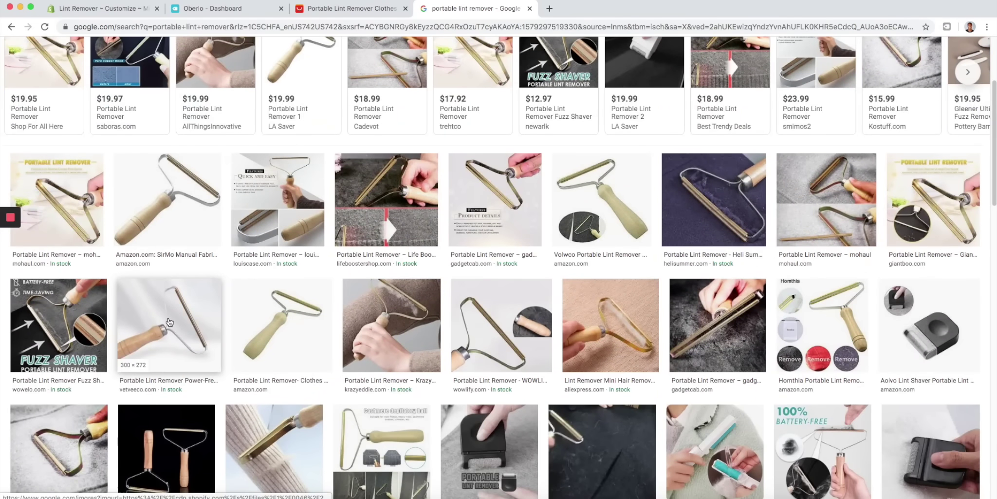
- Save a lint remover product photo as a JPEG to Downloads and return to Shopify
{"action": "left_click", "coordinate": [404, 338]}
{"action": "right_click", "coordinate": [828, 156]}
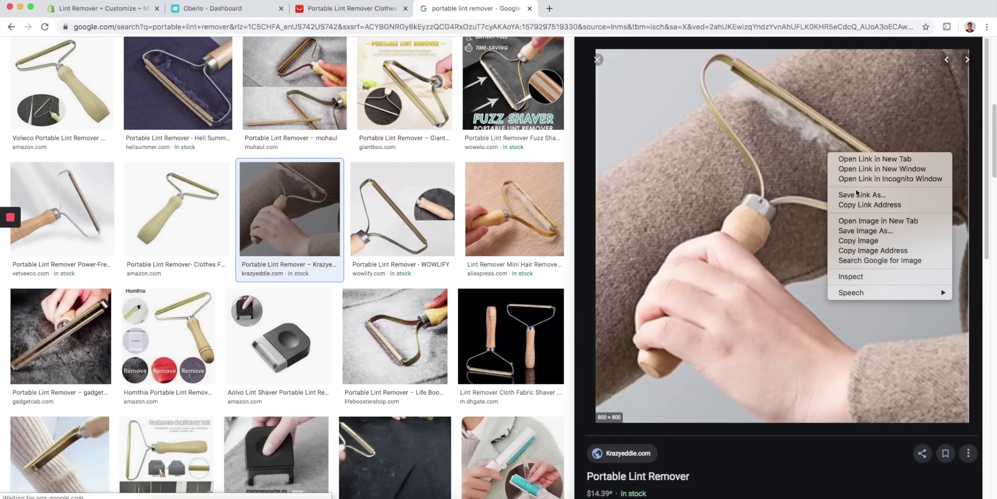
{"action": "left_click", "coordinate": [857, 231]}
{"action": "key", "text": "Return"}
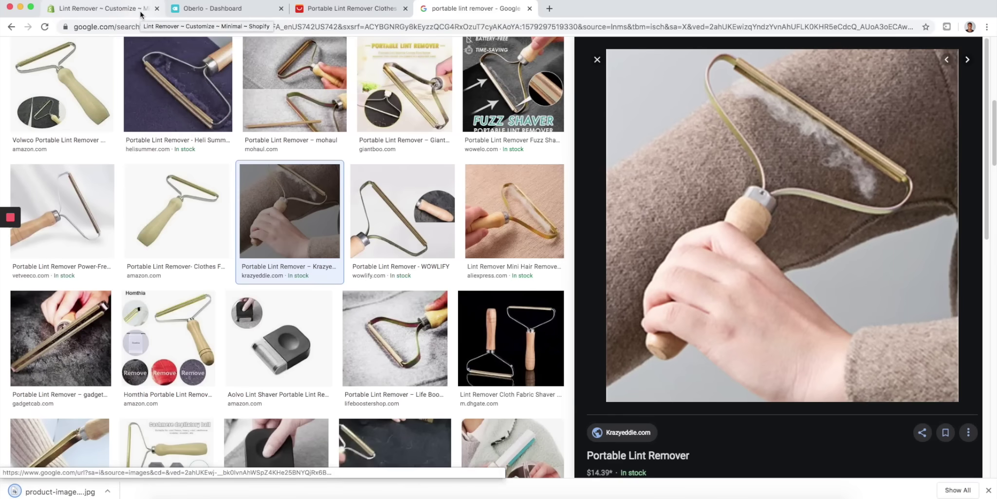
{"action": "left_click", "coordinate": [141, 11]}
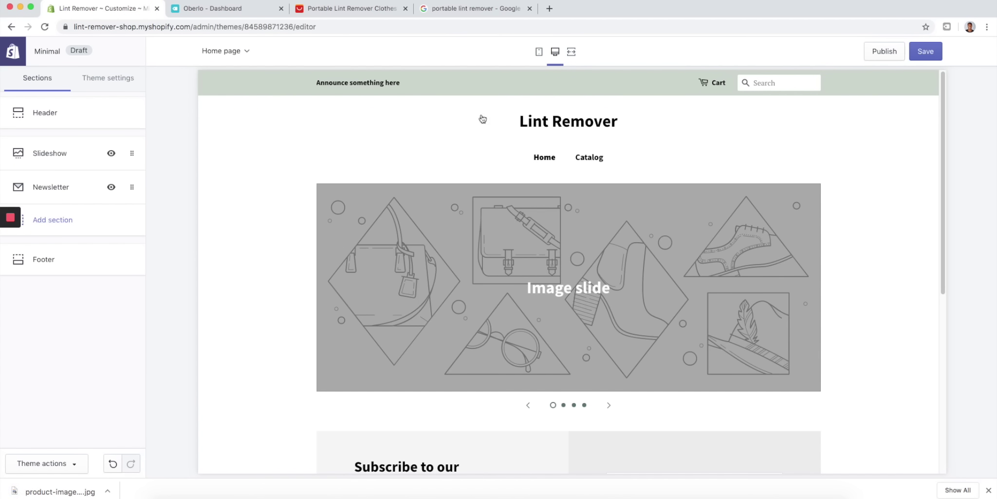
- Put the downloaded product-image.jpg on the slideshow's first slide
{"action": "left_click", "coordinate": [86, 154]}
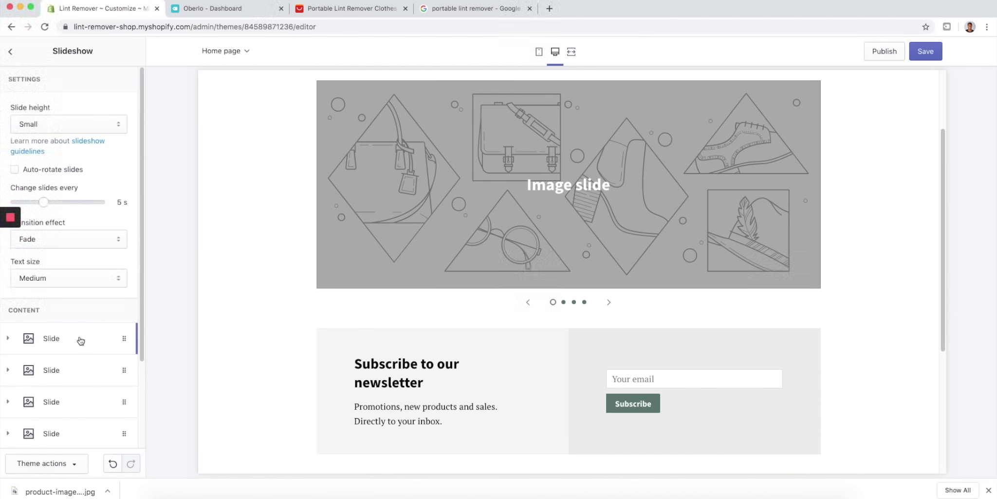
{"action": "scroll", "coordinate": [73, 317], "scroll_direction": "down", "scroll_amount": 3}
{"action": "left_click", "coordinate": [58, 227]}
{"action": "left_click_drag", "start_coordinate": [54, 491], "coordinate": [74, 302]}
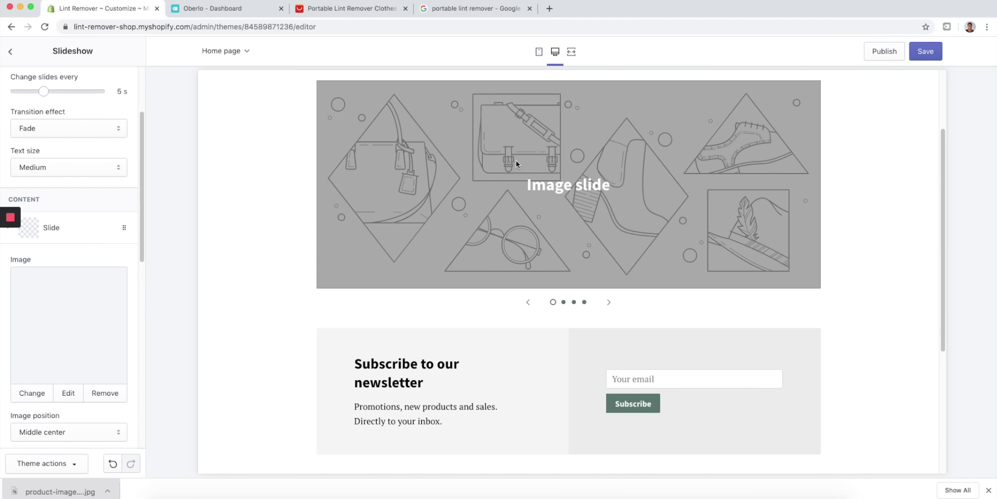
{"action": "scroll", "coordinate": [69, 306], "scroll_direction": "down", "scroll_amount": 3}
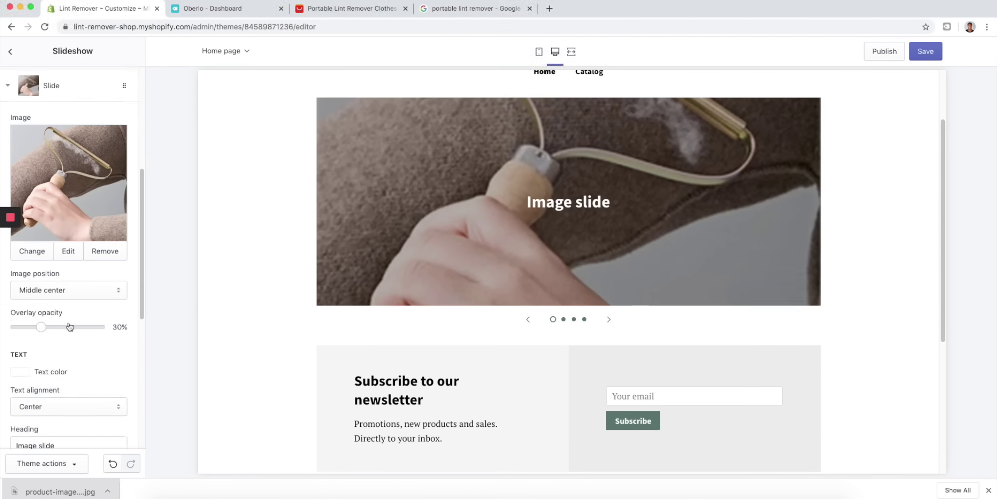
{"action": "scroll", "coordinate": [65, 342], "scroll_direction": "down", "scroll_amount": 3}
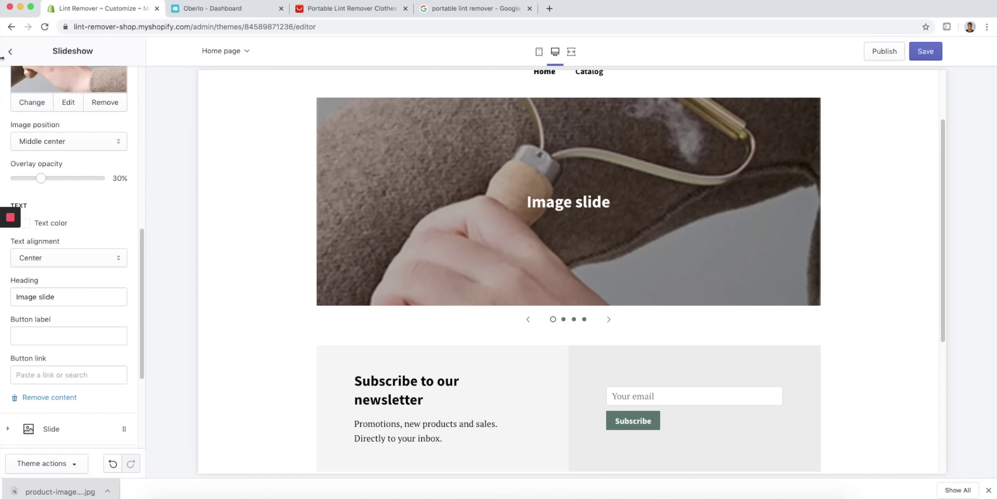
- Delete the two extra placeholder slides from the slideshow
{"action": "left_click", "coordinate": [18, 54]}
{"action": "left_click", "coordinate": [85, 162]}
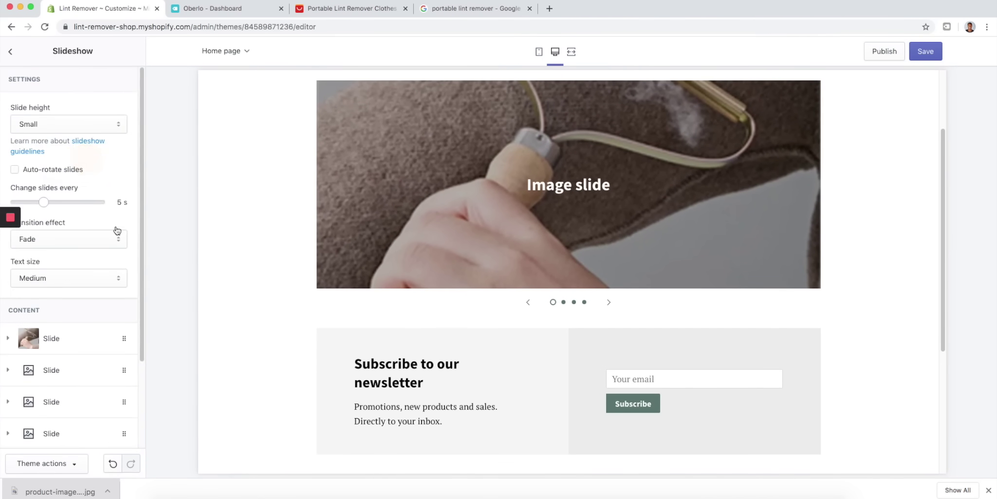
{"action": "scroll", "coordinate": [60, 343], "scroll_direction": "down", "scroll_amount": 5}
{"action": "left_click", "coordinate": [54, 307]}
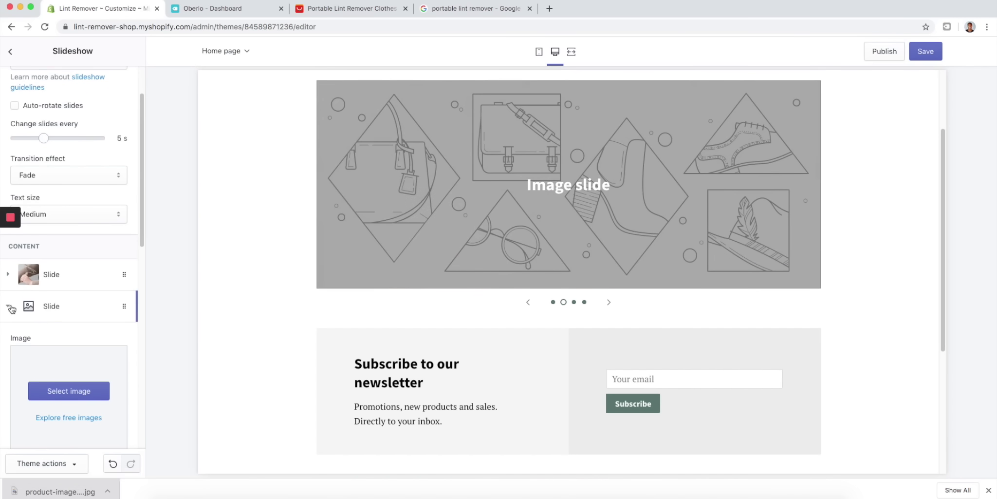
{"action": "scroll", "coordinate": [78, 321], "scroll_direction": "down", "scroll_amount": 3}
{"action": "scroll", "coordinate": [39, 390], "scroll_direction": "down", "scroll_amount": 4}
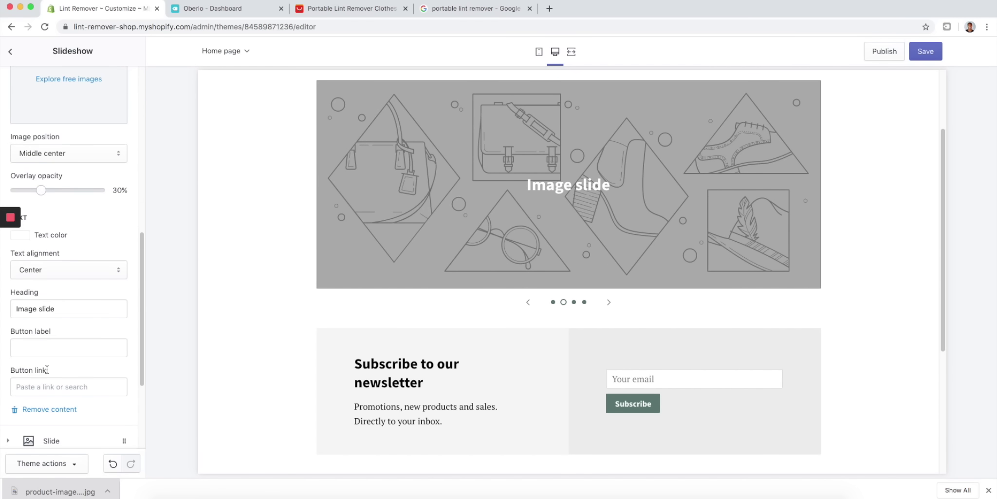
{"action": "left_click", "coordinate": [35, 409]}
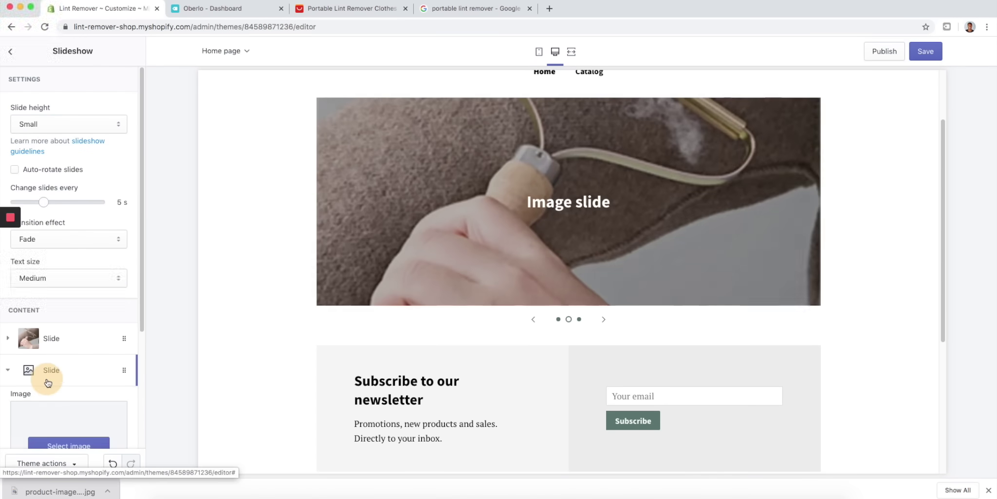
{"action": "left_click", "coordinate": [48, 378]}
{"action": "scroll", "coordinate": [46, 378], "scroll_direction": "down", "scroll_amount": 3}
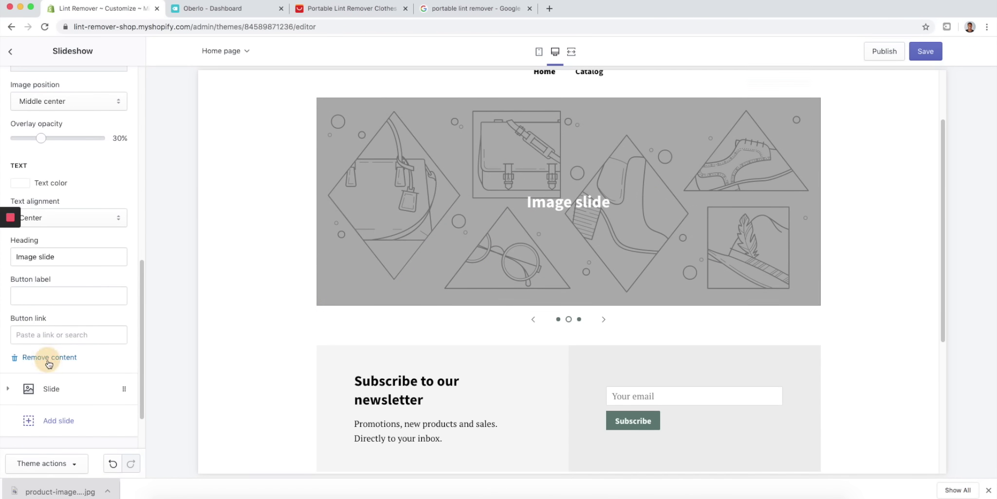
{"action": "left_click", "coordinate": [24, 292]}
{"action": "scroll", "coordinate": [475, 251], "scroll_direction": "up", "scroll_amount": 2}
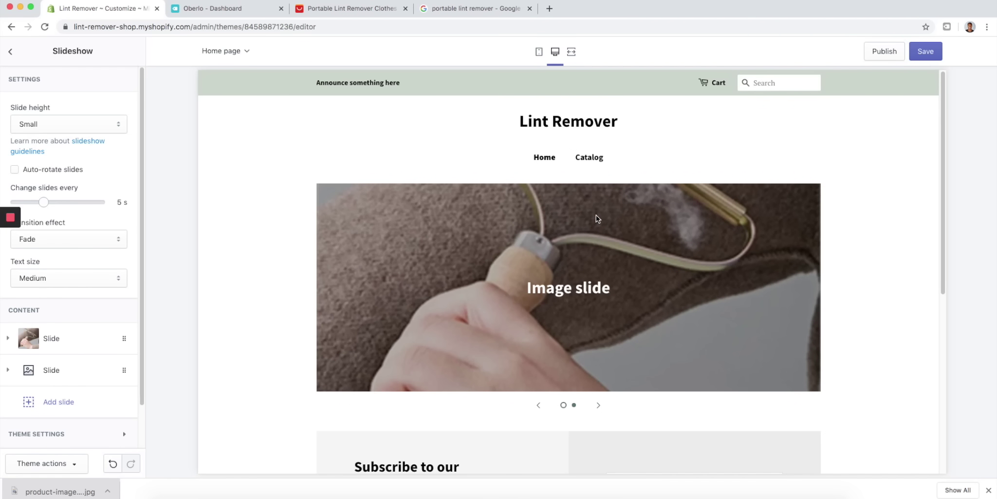
- Remove the entire Slideshow section from the home page
{"action": "left_click", "coordinate": [10, 51]}
{"action": "left_click", "coordinate": [91, 151]}
{"action": "scroll", "coordinate": [69, 292], "scroll_direction": "down", "scroll_amount": 3}
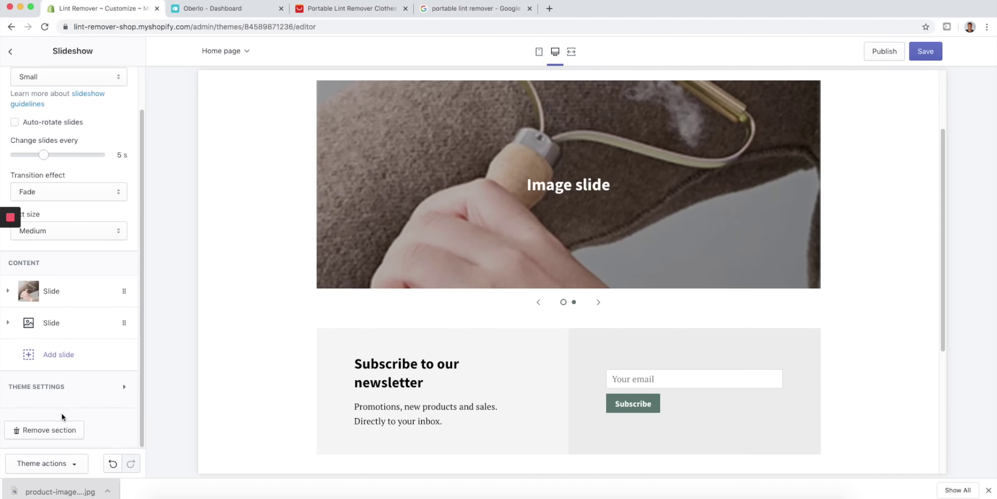
{"action": "left_click", "coordinate": [53, 424]}
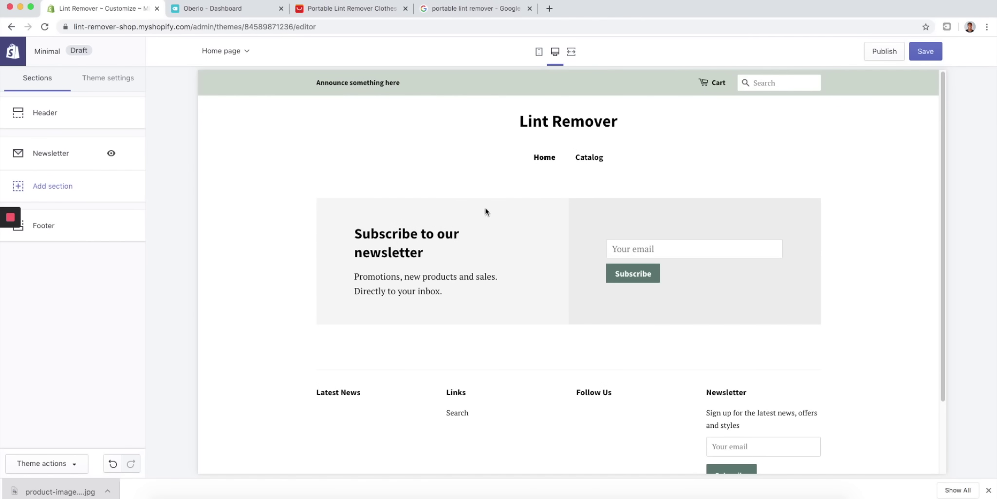
- Add a Featured product section showing Portable Lint Remover
{"action": "left_click", "coordinate": [72, 187]}
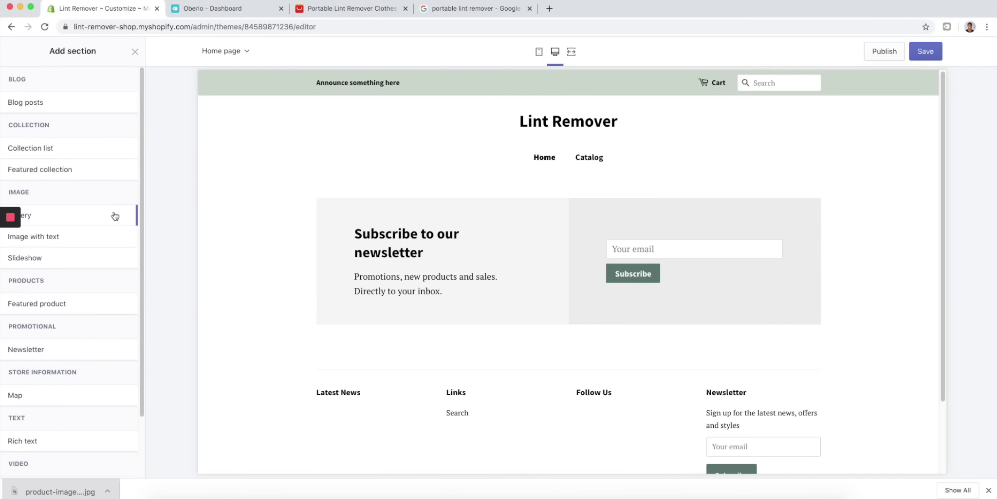
{"action": "mouse_move", "coordinate": [119, 304]}
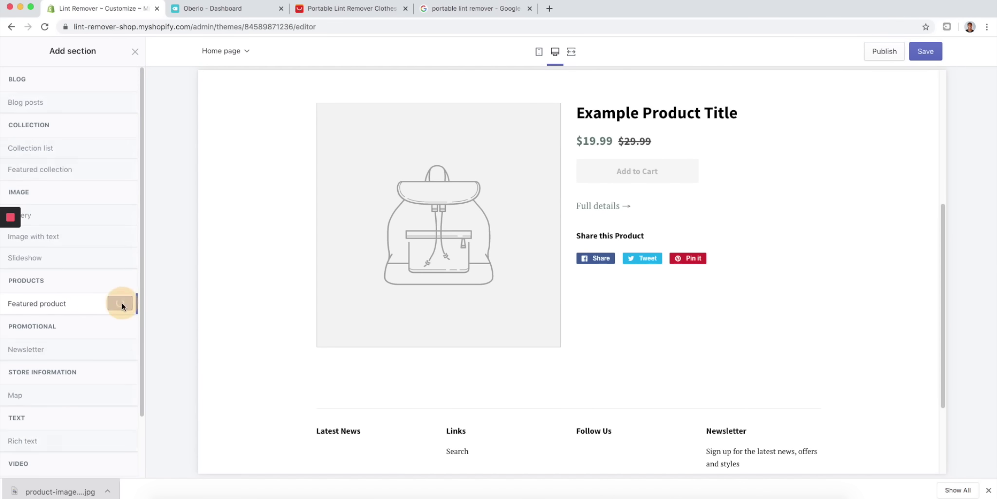
{"action": "left_click", "coordinate": [121, 303]}
{"action": "left_click", "coordinate": [95, 140]}
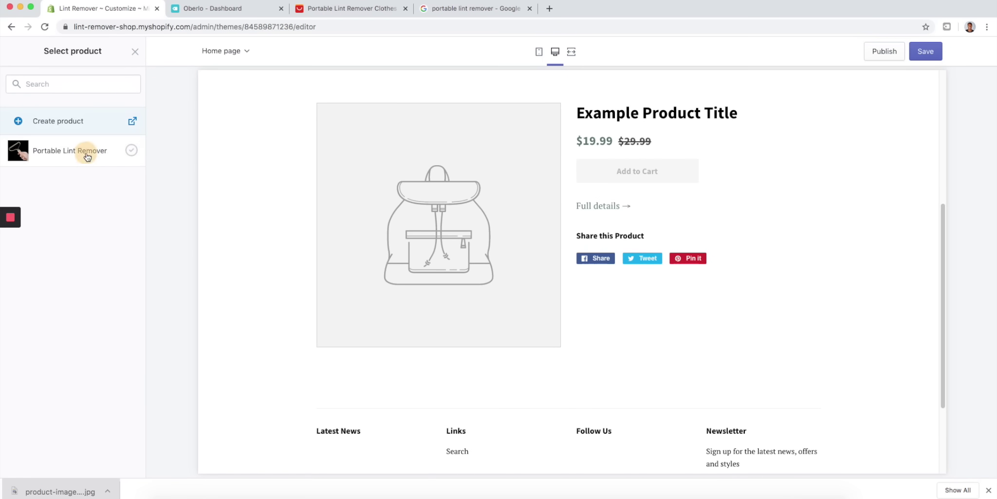
{"action": "left_click", "coordinate": [87, 155]}
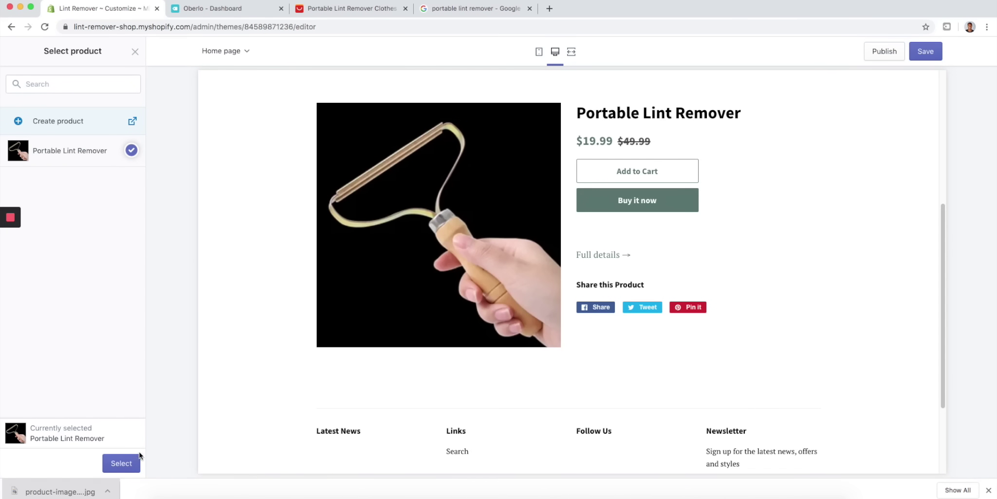
{"action": "left_click", "coordinate": [128, 462]}
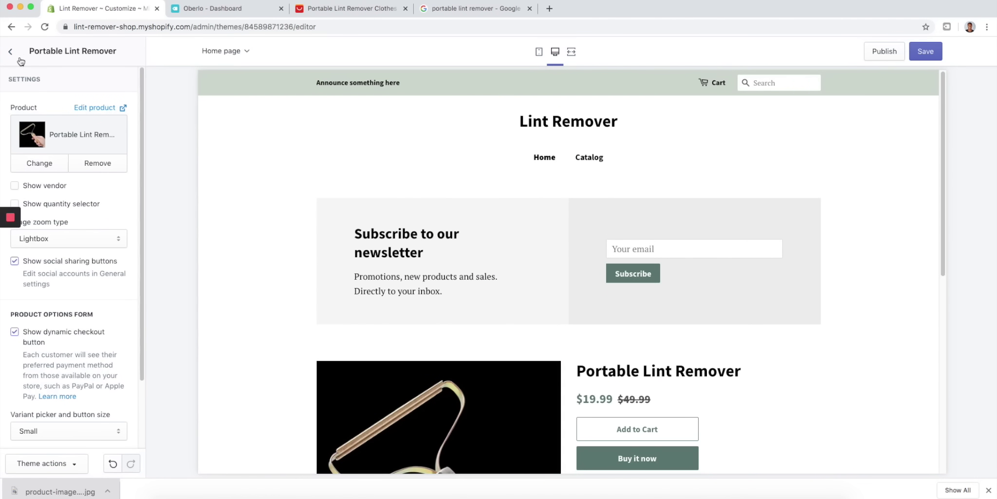
- Turn on the quantity selector for the featured product
{"action": "scroll", "coordinate": [97, 277], "scroll_direction": "down", "scroll_amount": 3}
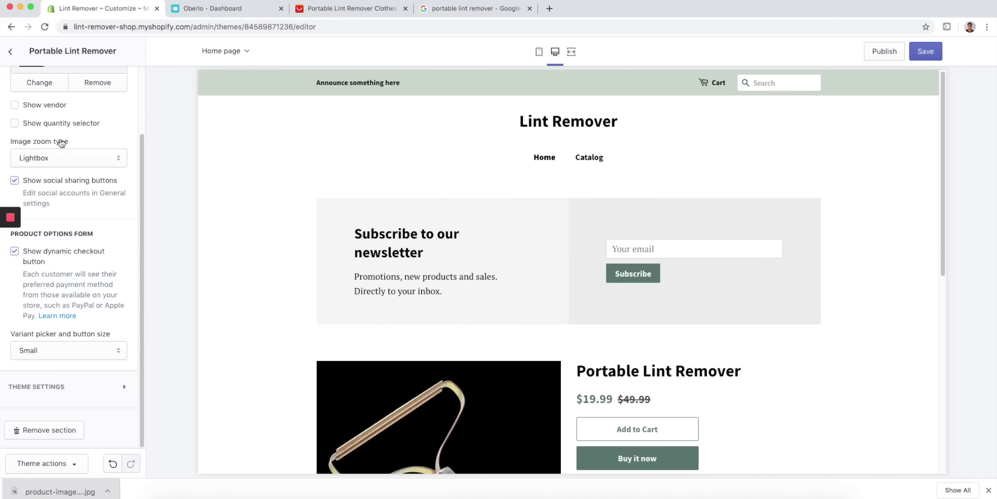
{"action": "scroll", "coordinate": [61, 145], "scroll_direction": "up", "scroll_amount": 1}
{"action": "left_click", "coordinate": [15, 139]}
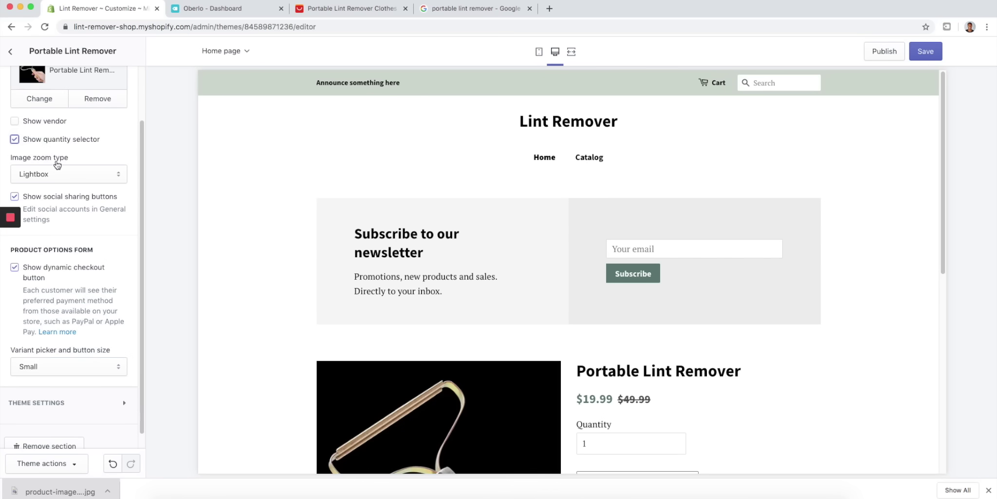
{"action": "scroll", "coordinate": [679, 331], "scroll_direction": "down", "scroll_amount": 3}
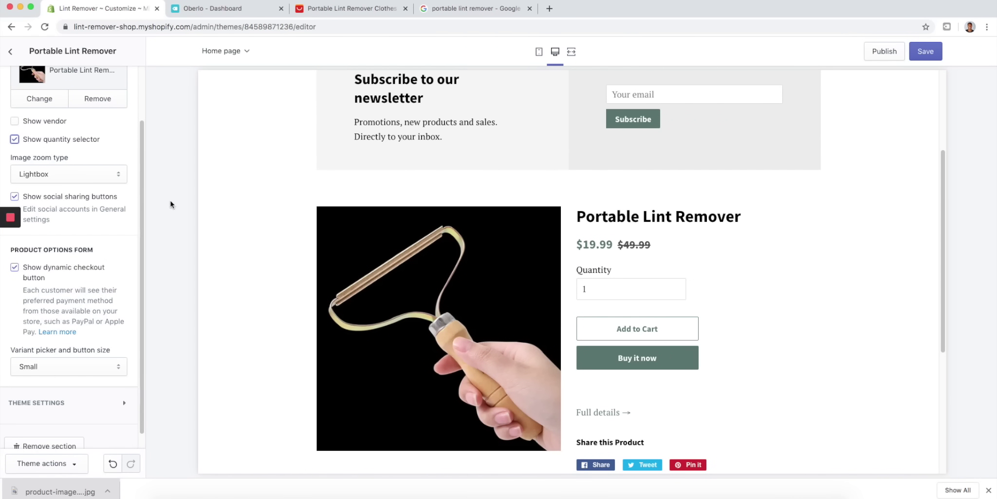
{"action": "left_click", "coordinate": [15, 140]}
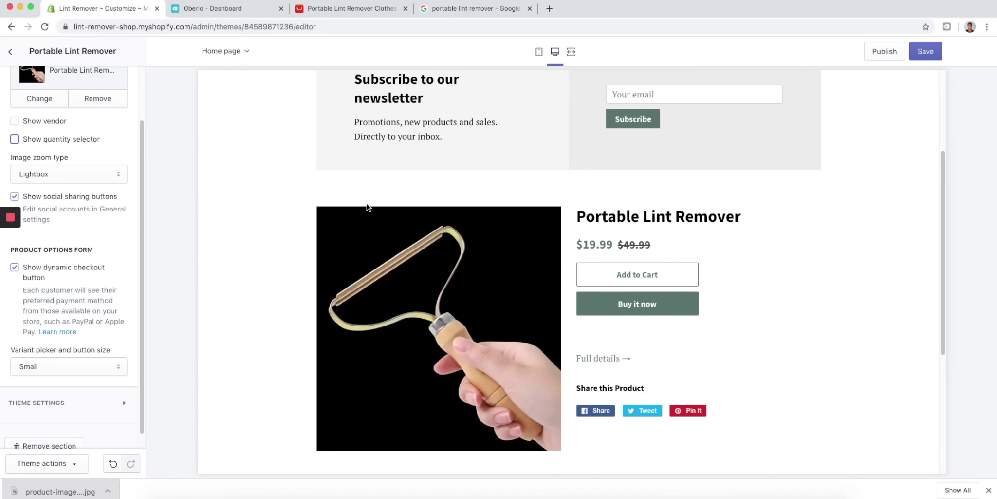
{"action": "left_click", "coordinate": [15, 141]}
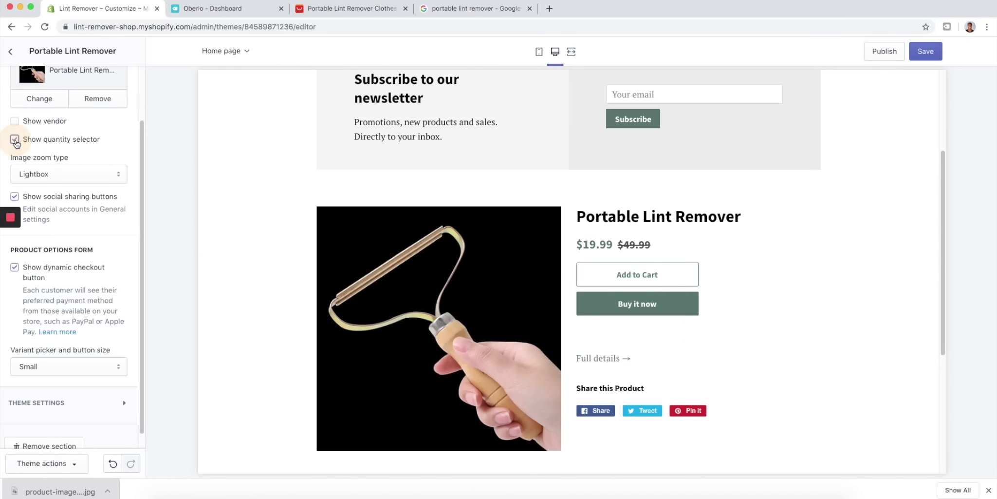
{"action": "scroll", "coordinate": [88, 178], "scroll_direction": "up", "scroll_amount": 2}
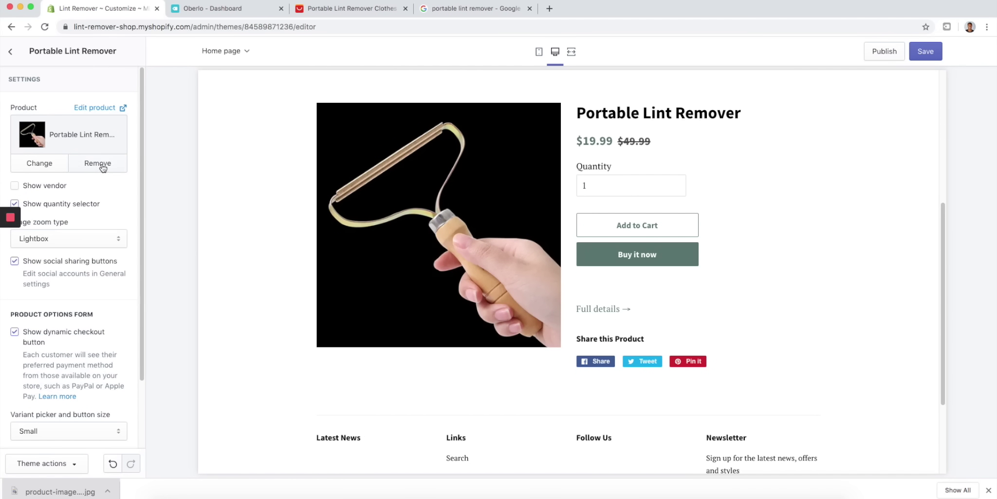
- Move the Portable Lint Remover section above the Newsletter
{"action": "left_click", "coordinate": [11, 51]}
{"action": "scroll", "coordinate": [443, 207], "scroll_direction": "up", "scroll_amount": 5}
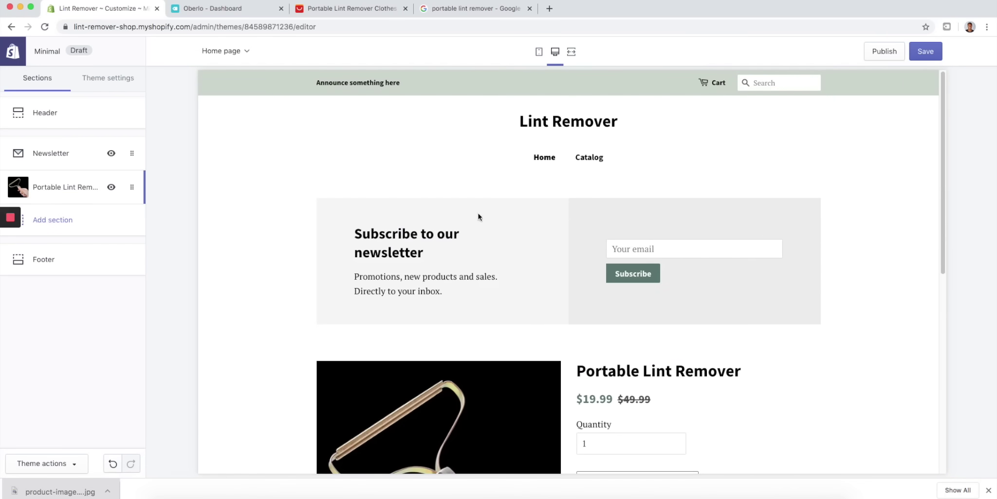
{"action": "scroll", "coordinate": [443, 206], "scroll_direction": "down", "scroll_amount": 2}
{"action": "left_click_drag", "start_coordinate": [84, 196], "coordinate": [57, 147]}
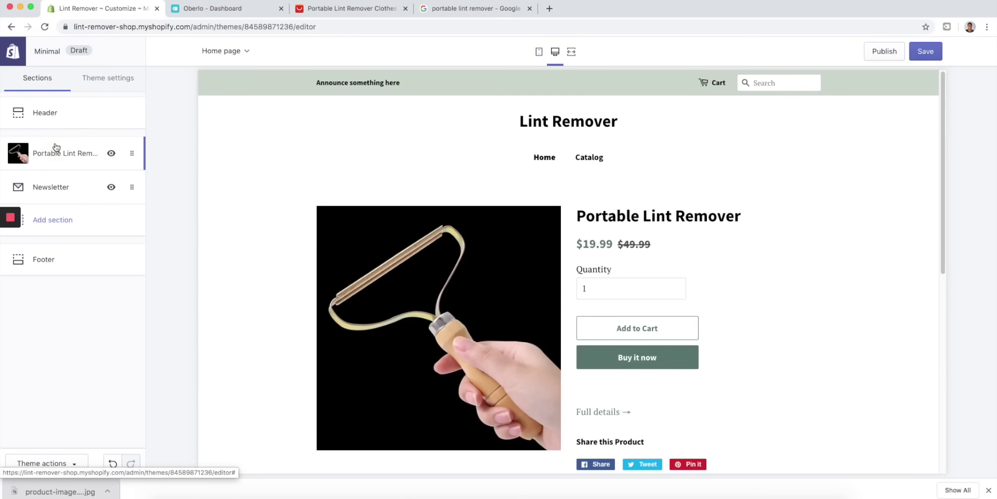
{"action": "scroll", "coordinate": [443, 182], "scroll_direction": "down", "scroll_amount": 8}
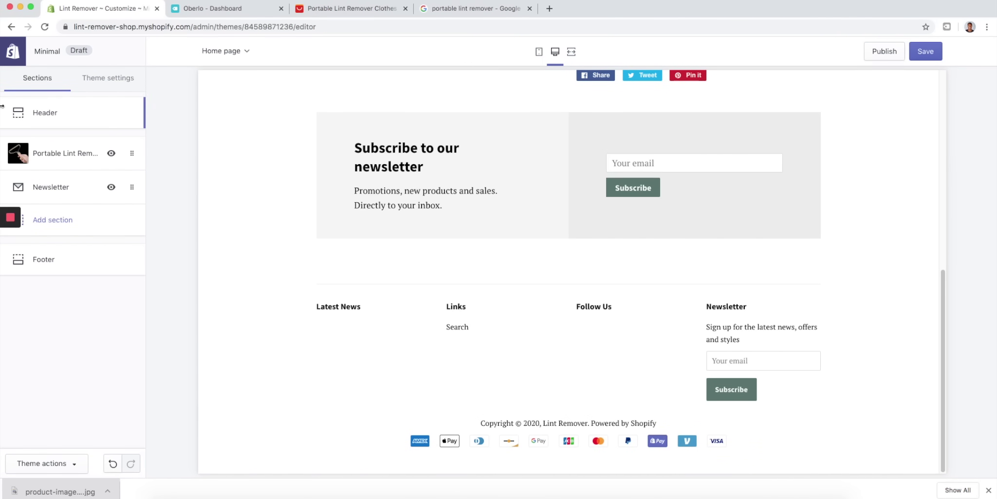
- Change the header announcement text to 'FREE SHIPPING ON ALL ORDERS' and save the theme
{"action": "scroll", "coordinate": [341, 290], "scroll_direction": "down", "scroll_amount": 5}
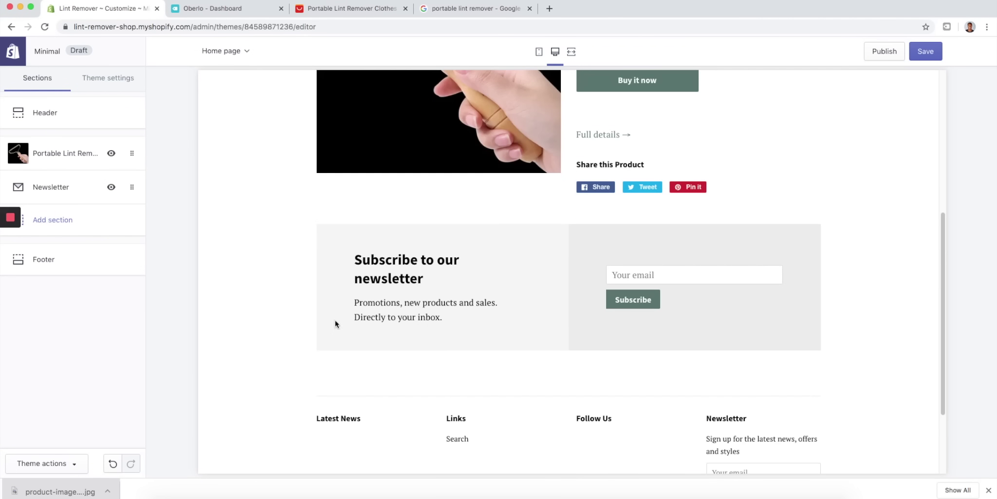
{"action": "left_click_drag", "start_coordinate": [944, 221], "coordinate": [943, 76]}
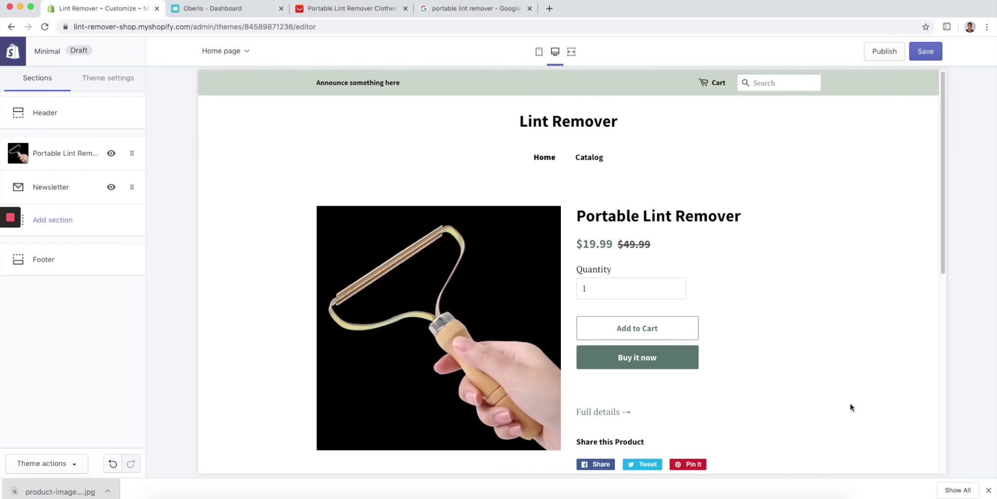
{"action": "left_click", "coordinate": [75, 117]}
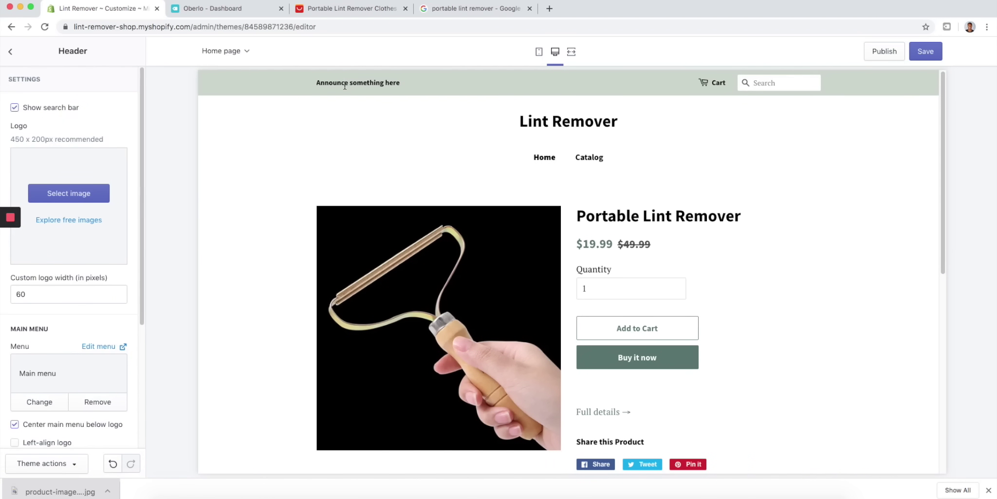
{"action": "scroll", "coordinate": [117, 262], "scroll_direction": "down", "scroll_amount": 5}
{"action": "left_click_drag", "start_coordinate": [111, 363], "coordinate": [2, 363]}
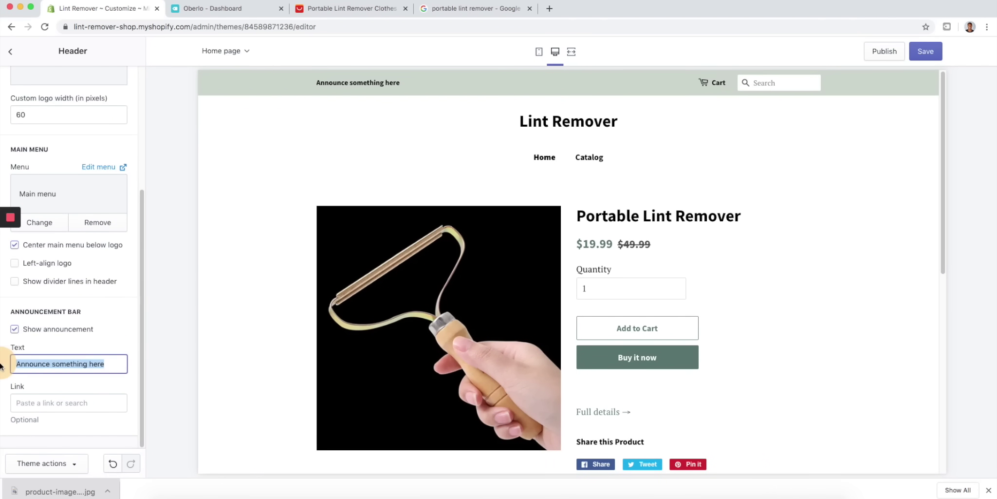
{"action": "type", "text": "FREE SHIPPING ON"}
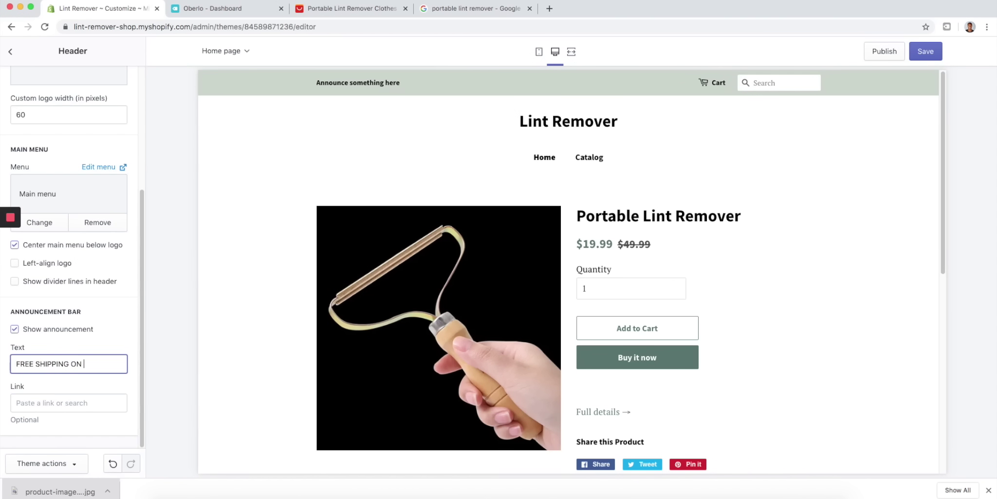
{"action": "type", "text": " ALL ORDERS"}
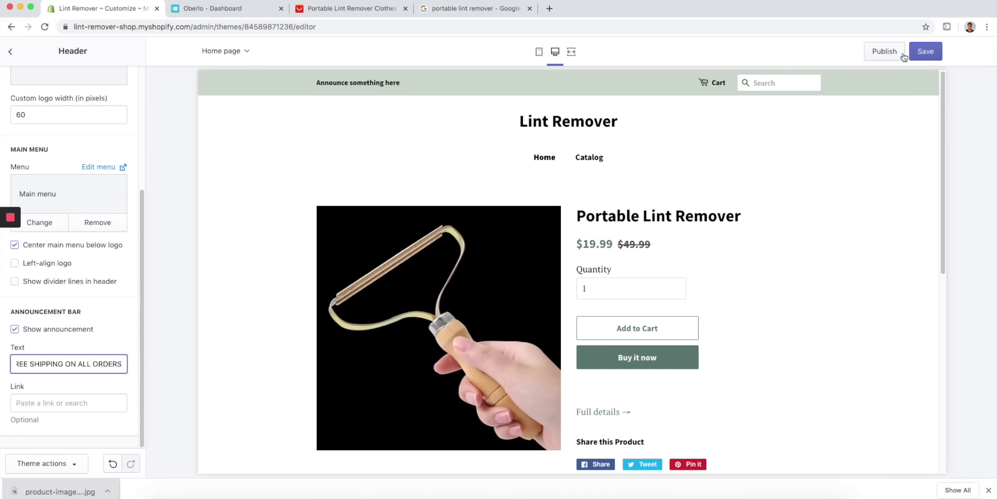
{"action": "left_click", "coordinate": [932, 52]}
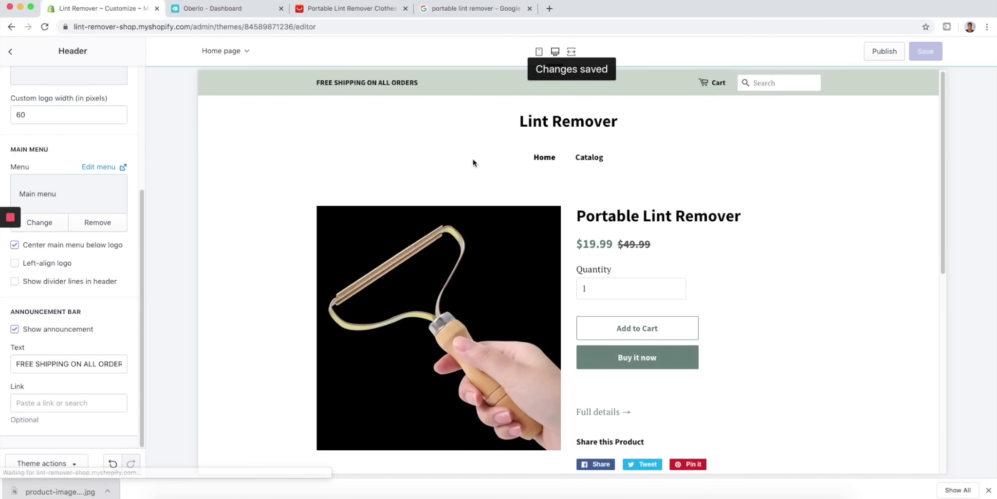
- Check the announcement in the mobile and desktop previews, then return to the section list
{"action": "left_click", "coordinate": [539, 52]}
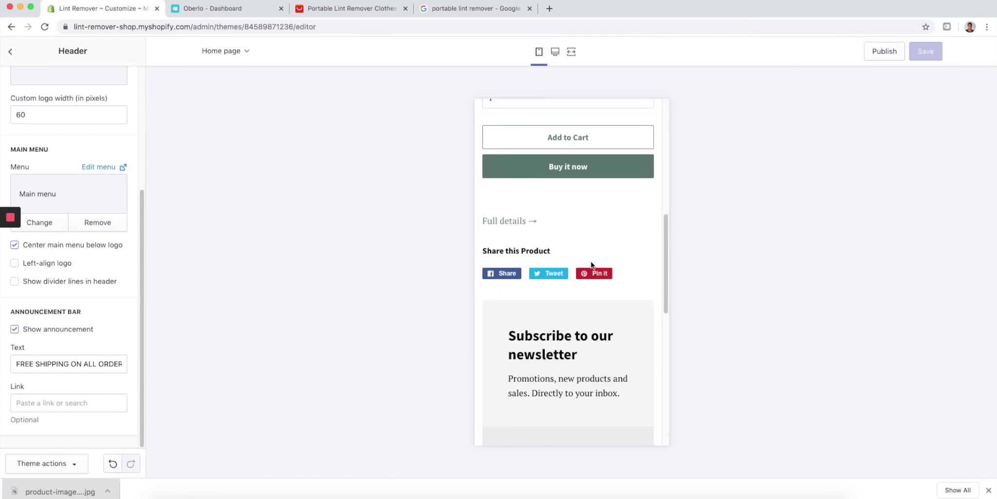
{"action": "left_click", "coordinate": [555, 52]}
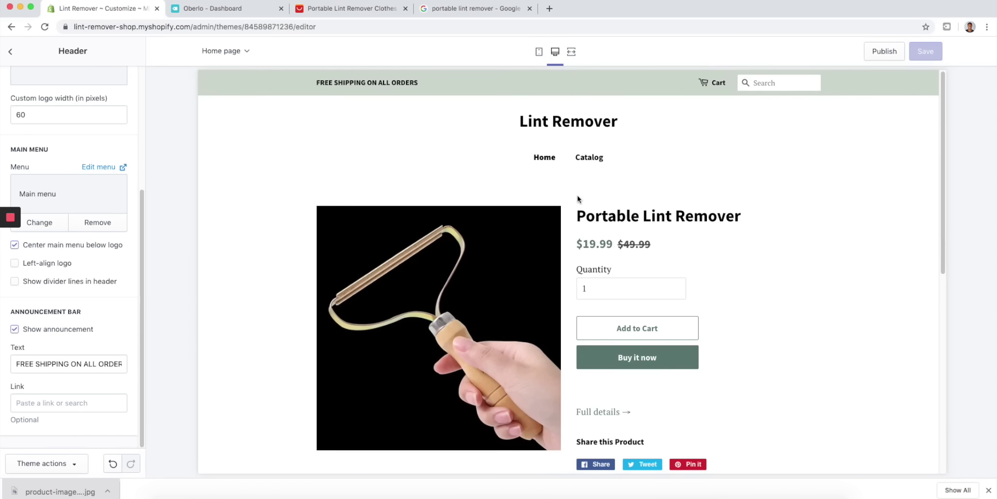
{"action": "left_click", "coordinate": [10, 55]}
- In theme colours, make the top bar background white and buttons and links black
{"action": "left_click", "coordinate": [103, 86]}
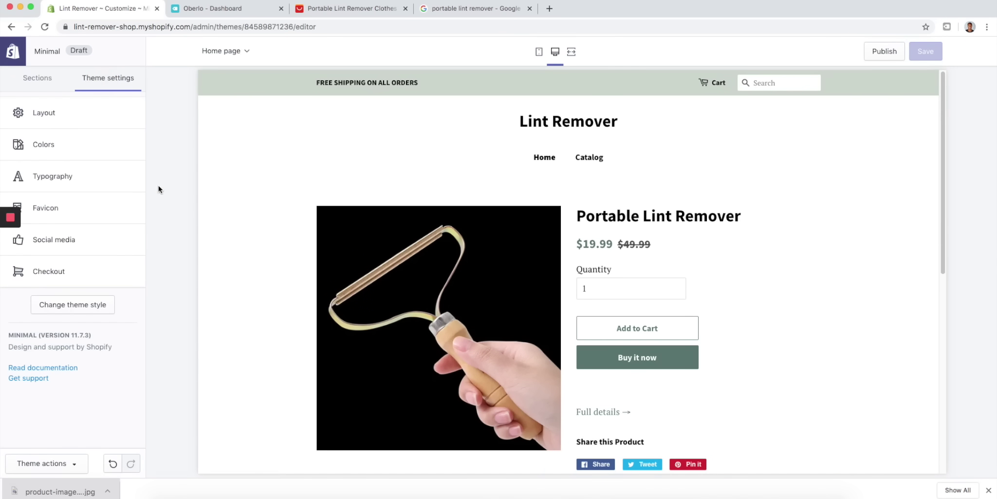
{"action": "left_click", "coordinate": [71, 153]}
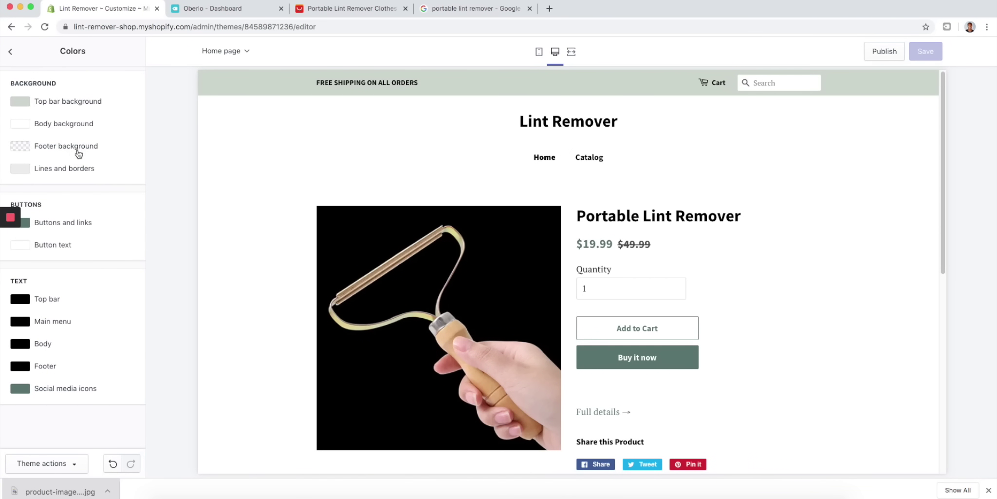
{"action": "left_click", "coordinate": [27, 105]}
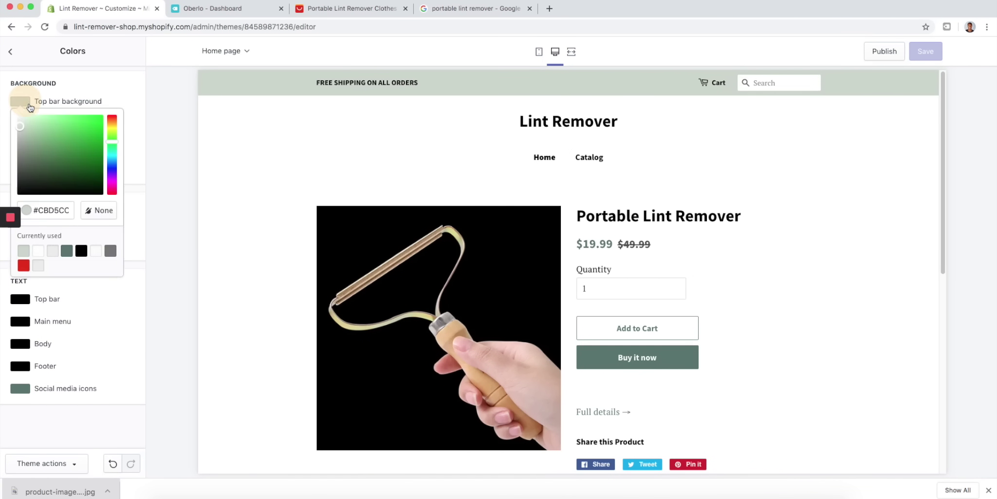
{"action": "left_click", "coordinate": [38, 250]}
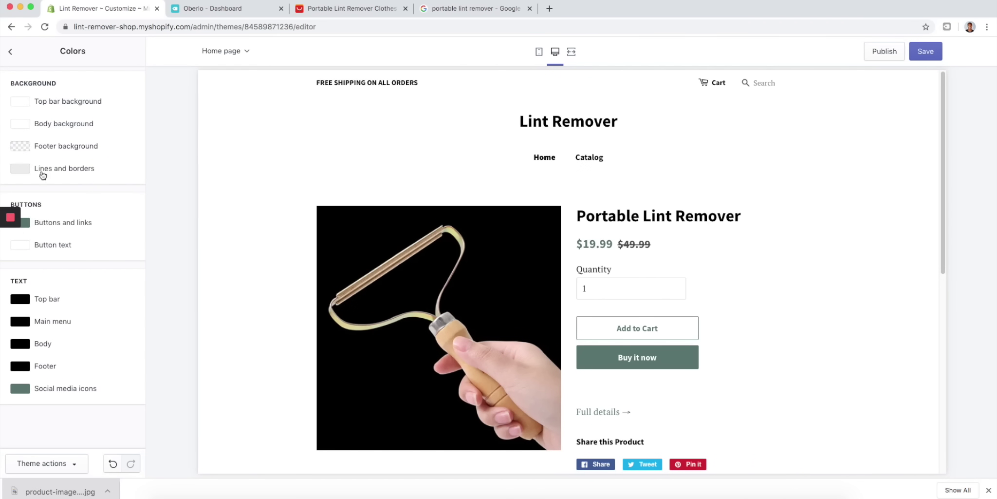
{"action": "left_click", "coordinate": [24, 223]}
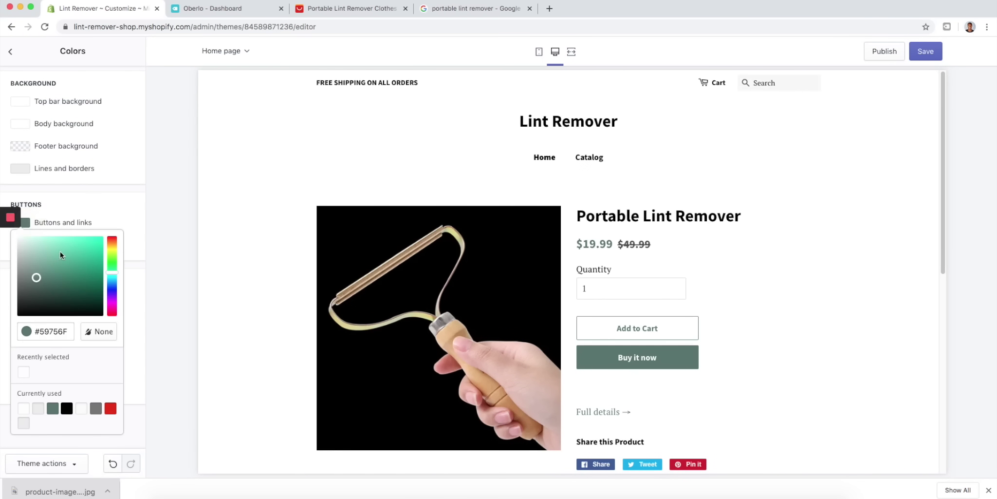
{"action": "left_click", "coordinate": [66, 408]}
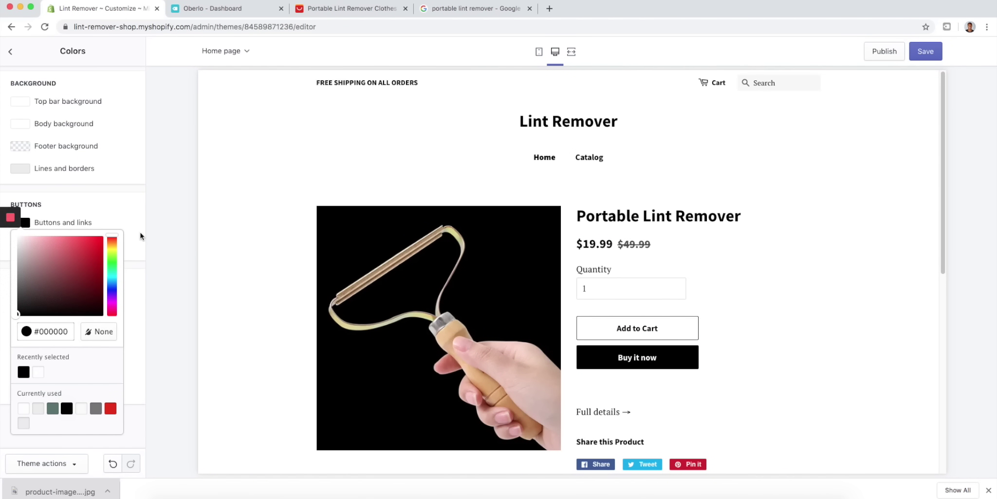
{"action": "left_click", "coordinate": [139, 232]}
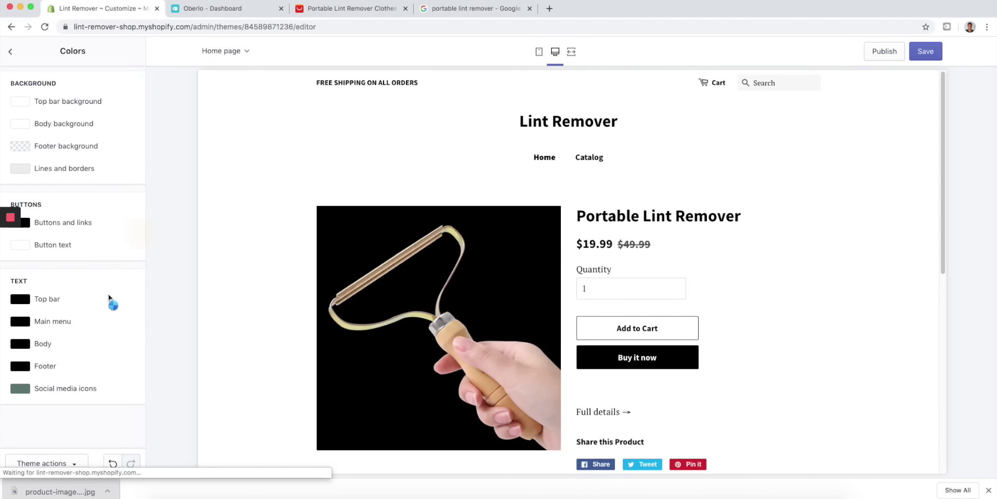
- Set the social media icons colour to black and return to theme settings
{"action": "left_click", "coordinate": [21, 392]}
{"action": "scroll", "coordinate": [99, 368], "scroll_direction": "down", "scroll_amount": 5}
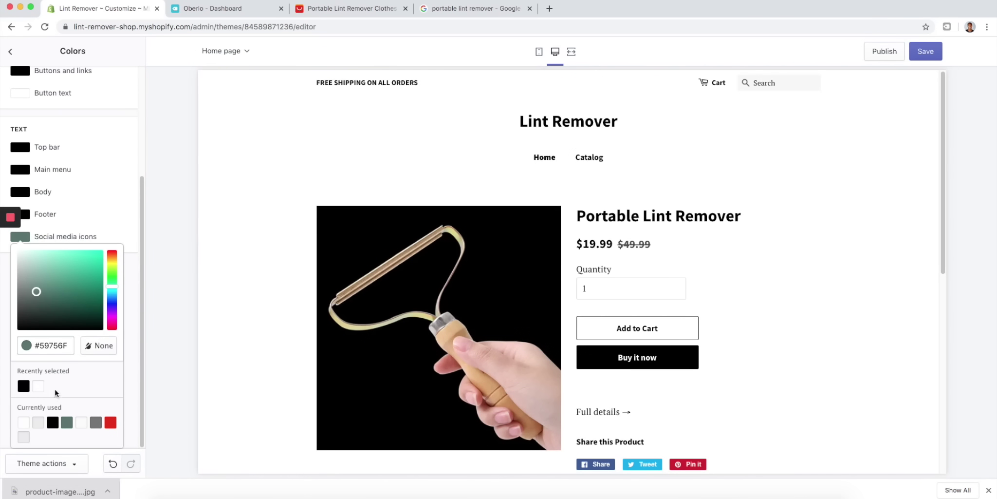
{"action": "left_click", "coordinate": [52, 422]}
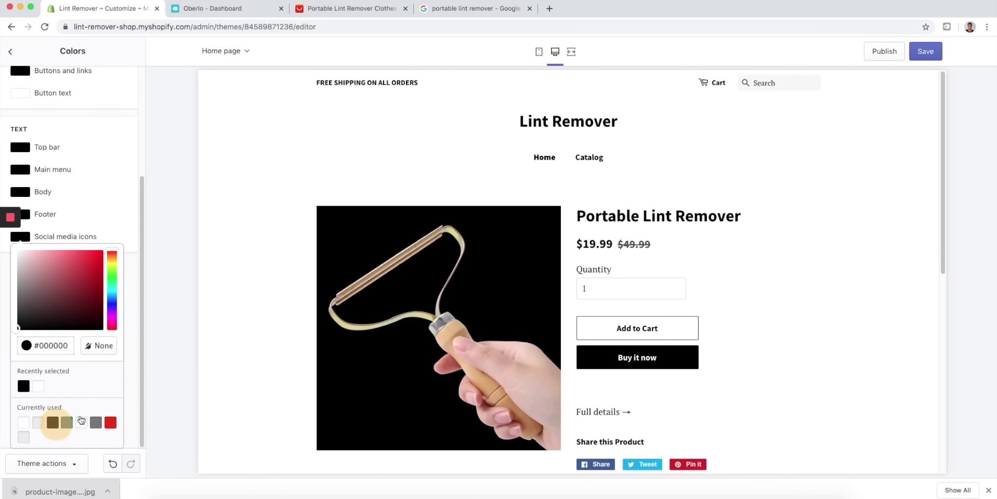
{"action": "left_click", "coordinate": [131, 360]}
{"action": "scroll", "coordinate": [494, 413], "scroll_direction": "down", "scroll_amount": 10}
{"action": "scroll", "coordinate": [523, 436], "scroll_direction": "up", "scroll_amount": 10}
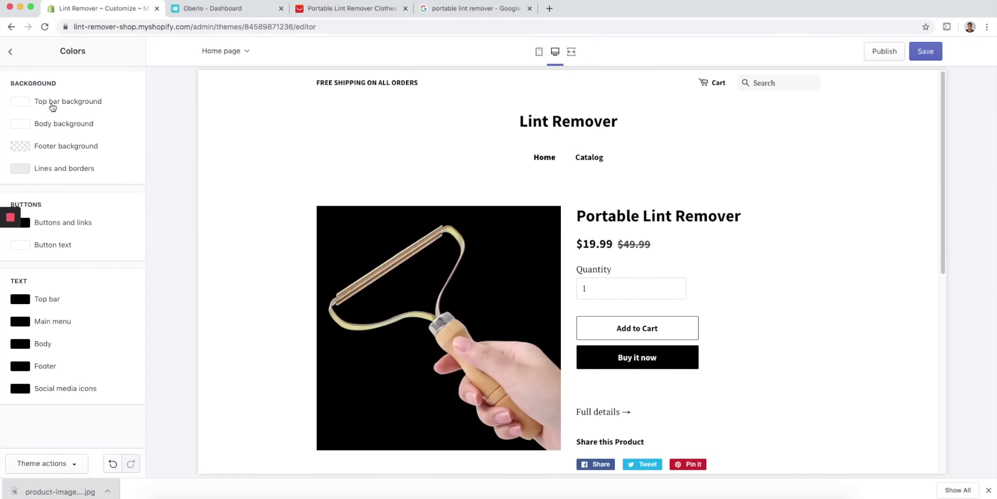
{"action": "left_click", "coordinate": [8, 51]}
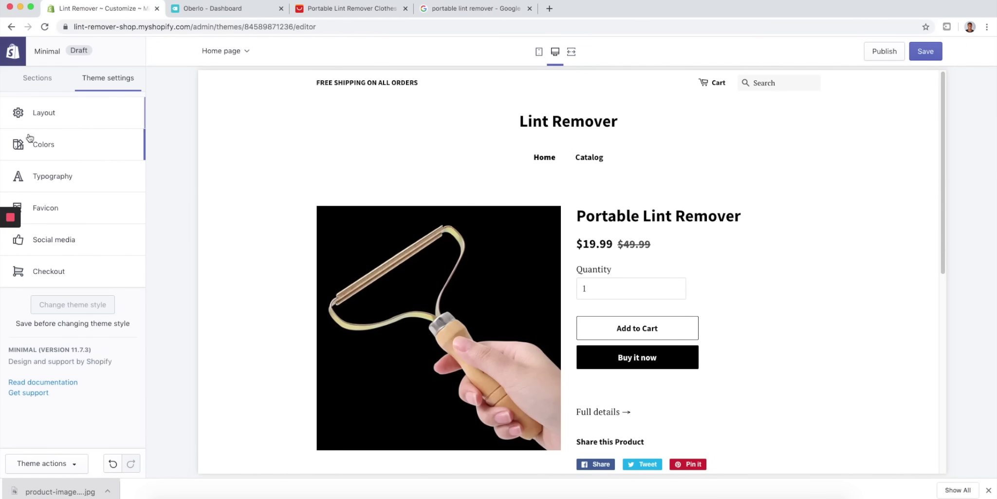
- Set the body text font to Quicksand Bold
{"action": "left_click", "coordinate": [68, 180]}
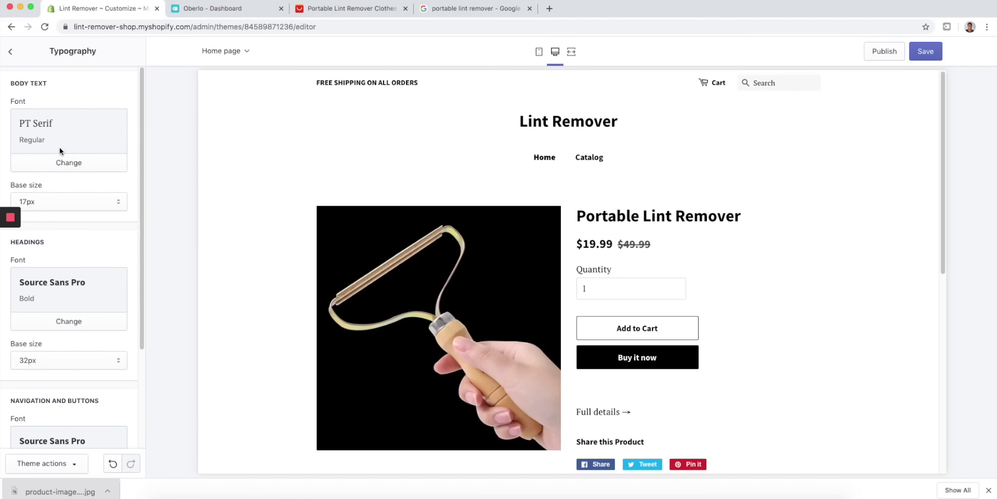
{"action": "left_click", "coordinate": [56, 164]}
{"action": "left_click", "coordinate": [51, 86]}
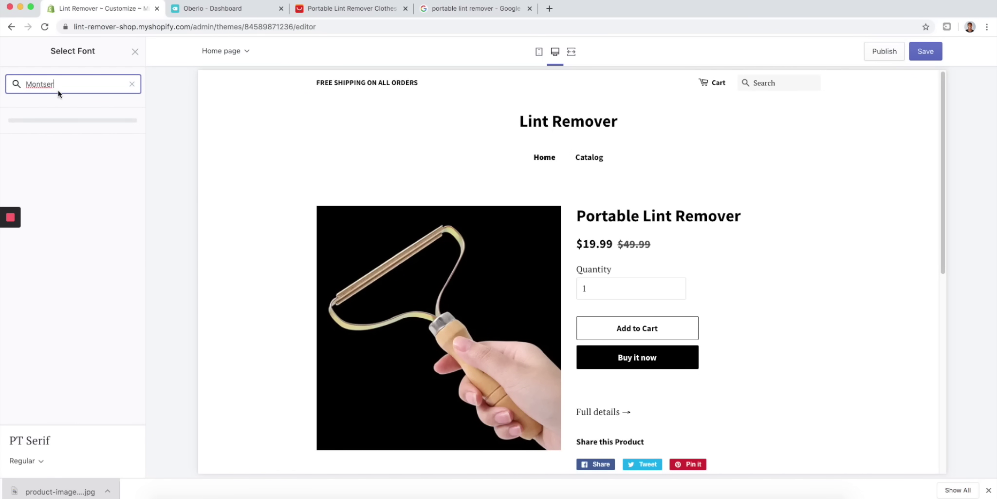
{"action": "left_click_drag", "start_coordinate": [73, 84], "coordinate": [9, 83]}
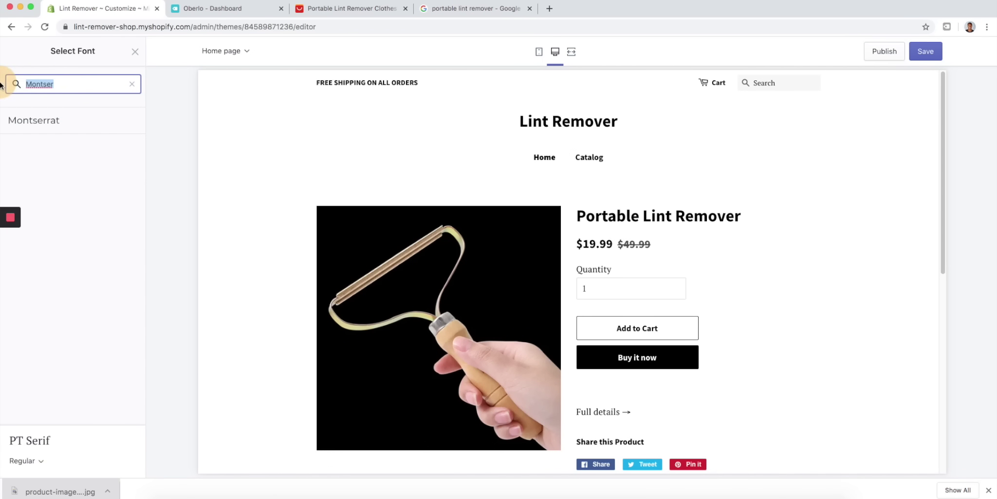
{"action": "type", "text": "quicks"}
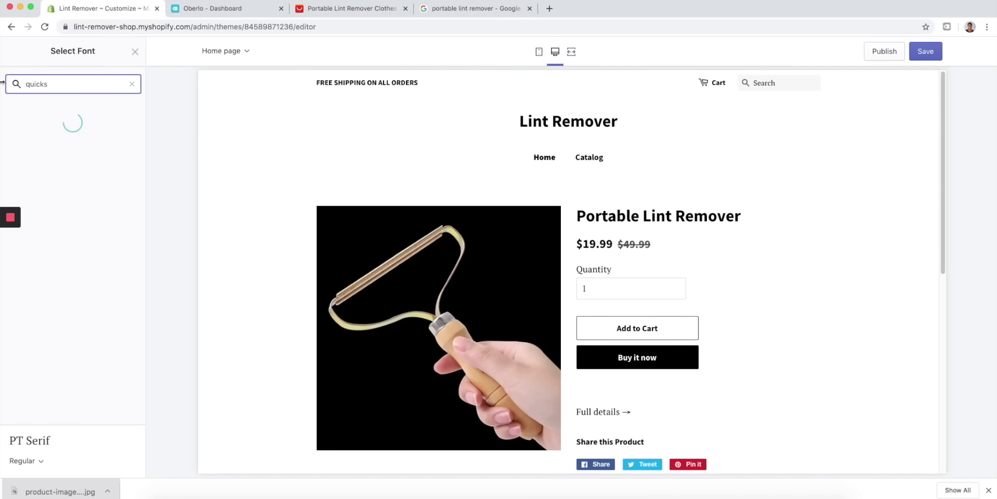
{"action": "left_click", "coordinate": [74, 122]}
{"action": "left_click", "coordinate": [27, 432]}
{"action": "left_click", "coordinate": [40, 408]}
{"action": "left_click", "coordinate": [121, 462]}
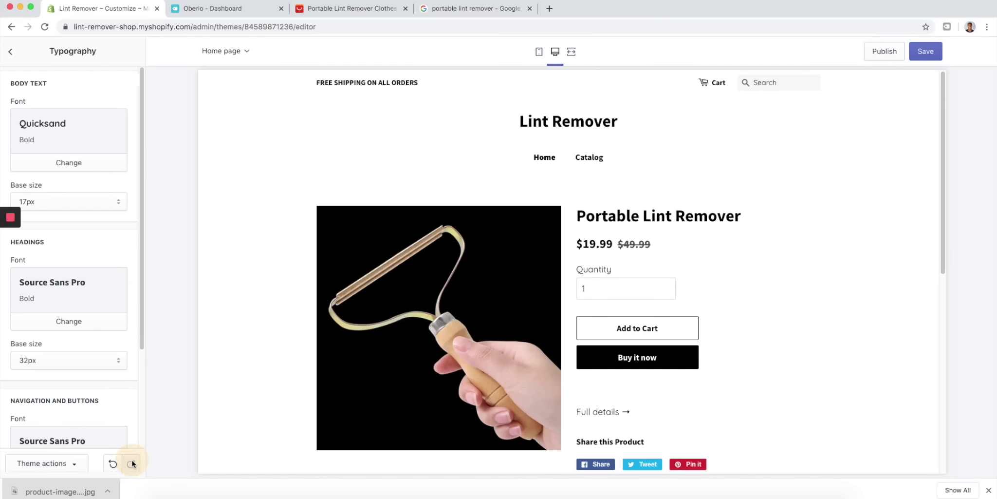
- Set the headings font to Montserrat Bold
{"action": "scroll", "coordinate": [115, 228], "scroll_direction": "down", "scroll_amount": 2}
{"action": "left_click", "coordinate": [69, 256]}
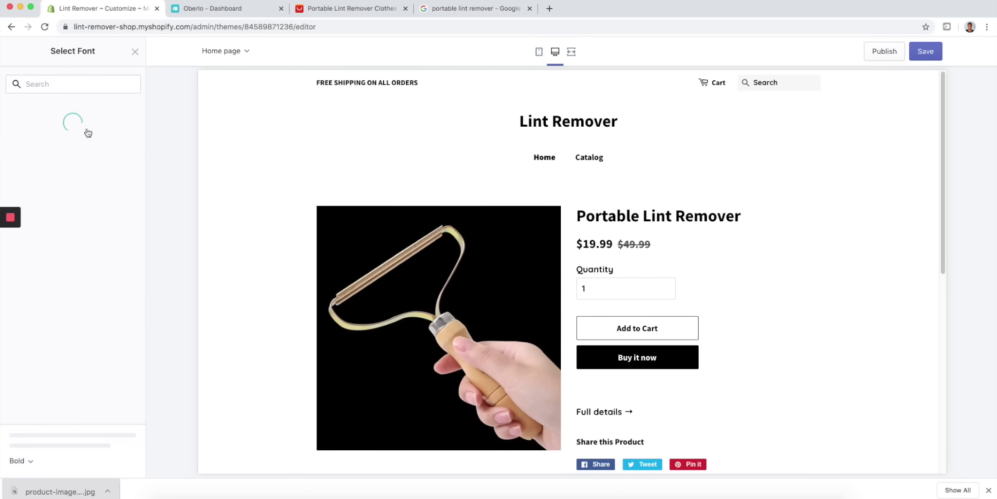
{"action": "left_click", "coordinate": [77, 83]}
{"action": "type", "text": "monts"}
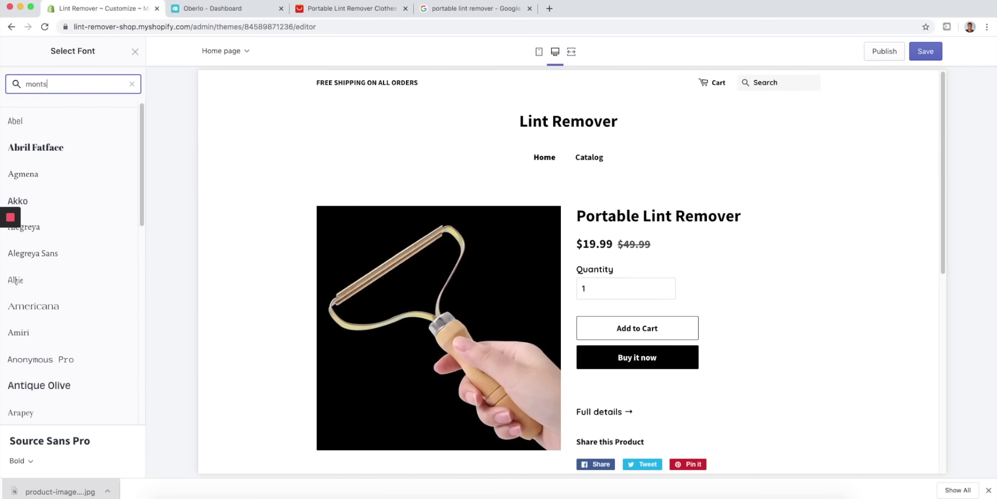
{"action": "type", "text": "era"}
{"action": "key", "text": "BackSpace"}
{"action": "type", "text": "r"}
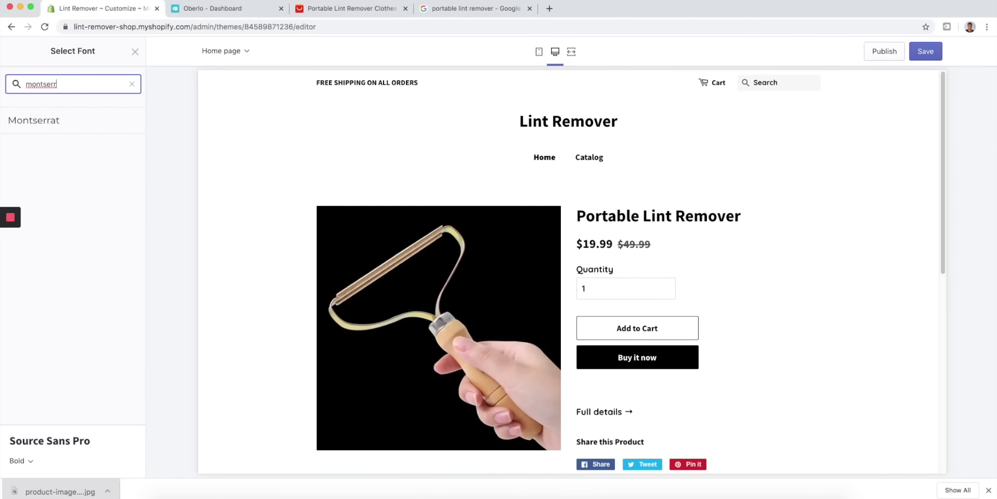
{"action": "left_click", "coordinate": [52, 125]}
{"action": "left_click", "coordinate": [43, 434]}
{"action": "scroll", "coordinate": [44, 370], "scroll_direction": "down", "scroll_amount": 3}
{"action": "left_click", "coordinate": [56, 325]}
{"action": "left_click", "coordinate": [121, 462]}
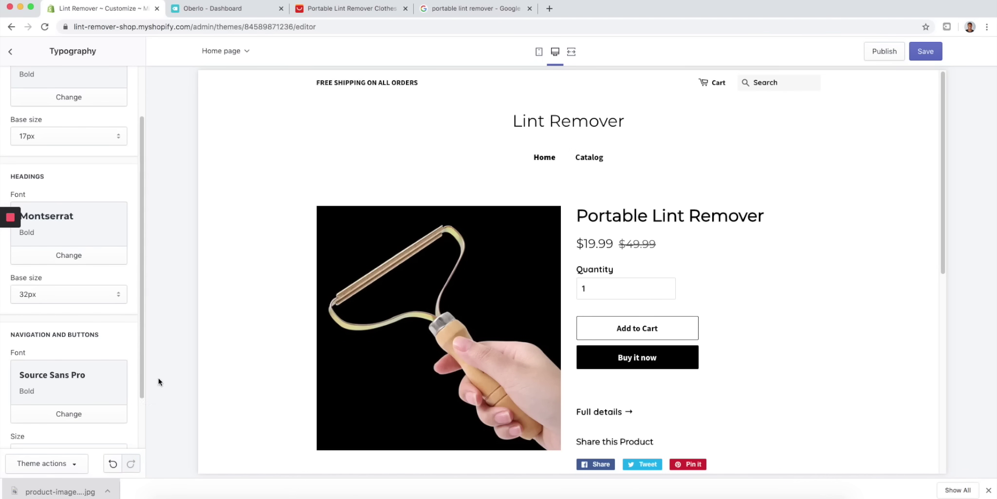
- Set the navigation and buttons font to Quicksand Bold
{"action": "scroll", "coordinate": [111, 320], "scroll_direction": "down", "scroll_amount": 3}
{"action": "left_click", "coordinate": [64, 348]}
{"action": "left_click", "coordinate": [58, 82]}
{"action": "type", "text": "quick"}
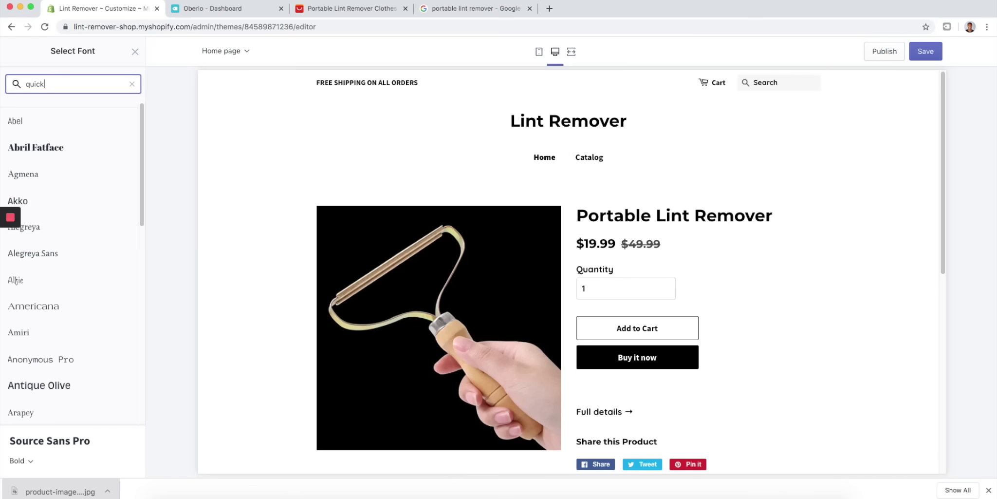
{"action": "left_click", "coordinate": [63, 126]}
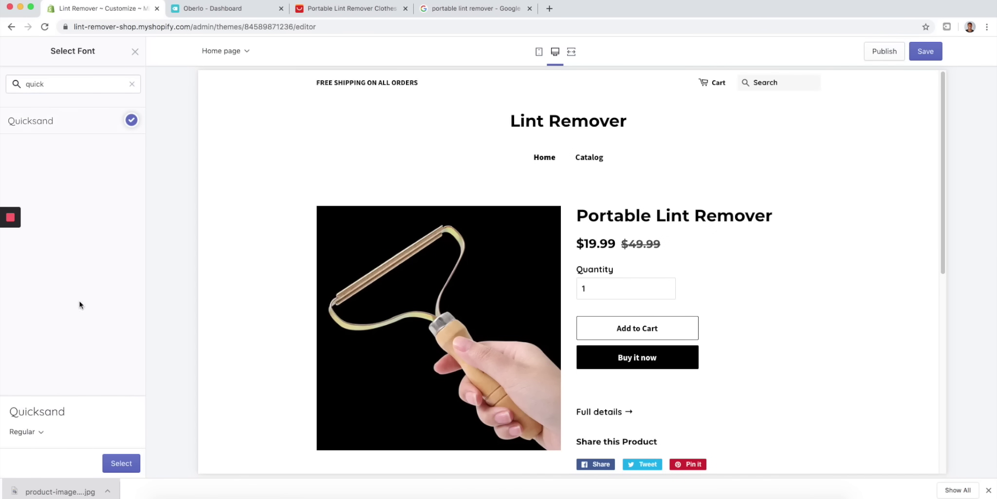
{"action": "left_click", "coordinate": [39, 432]}
{"action": "left_click", "coordinate": [29, 408]}
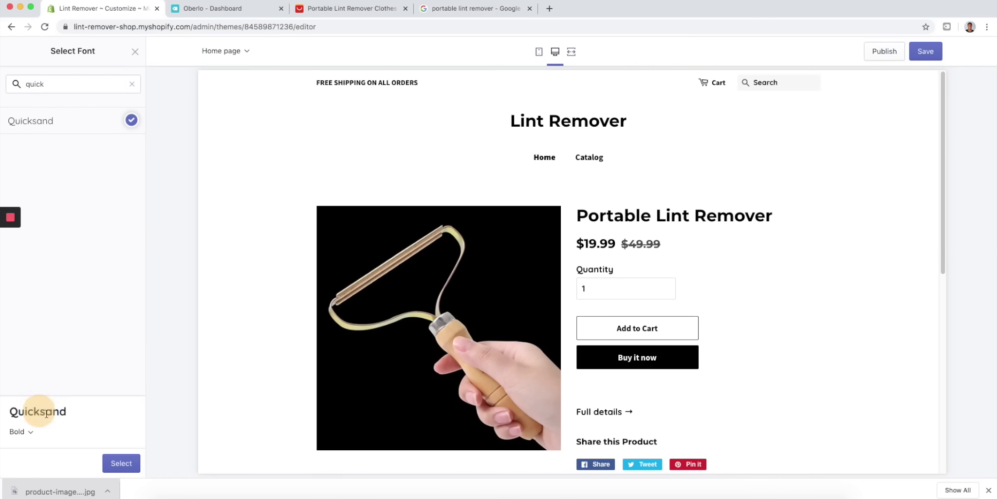
{"action": "left_click", "coordinate": [126, 464]}
{"action": "left_click", "coordinate": [990, 490]}
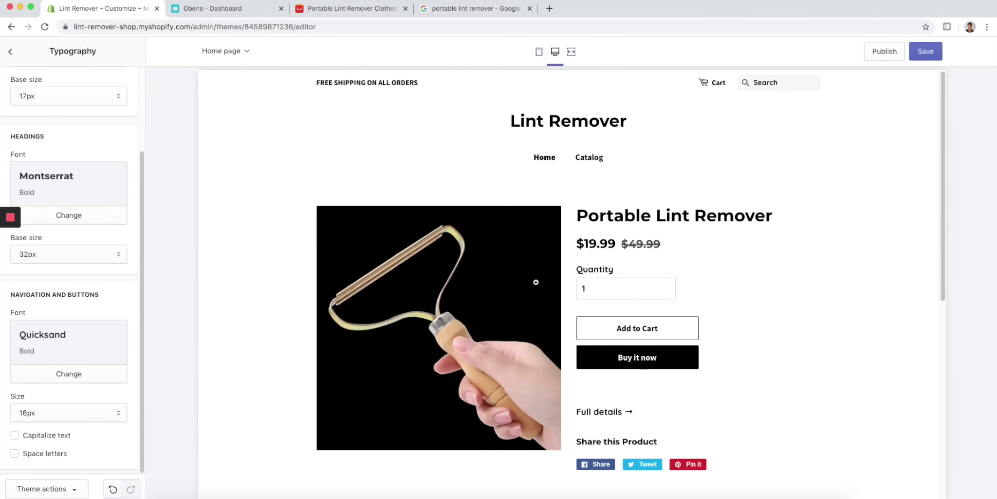
- Turn on Capitalize text for navigation and buttons
{"action": "scroll", "coordinate": [560, 275], "scroll_direction": "down", "scroll_amount": 6}
{"action": "scroll", "coordinate": [672, 312], "scroll_direction": "down", "scroll_amount": 2}
{"action": "scroll", "coordinate": [672, 314], "scroll_direction": "down", "scroll_amount": 6}
{"action": "scroll", "coordinate": [463, 283], "scroll_direction": "up", "scroll_amount": 8}
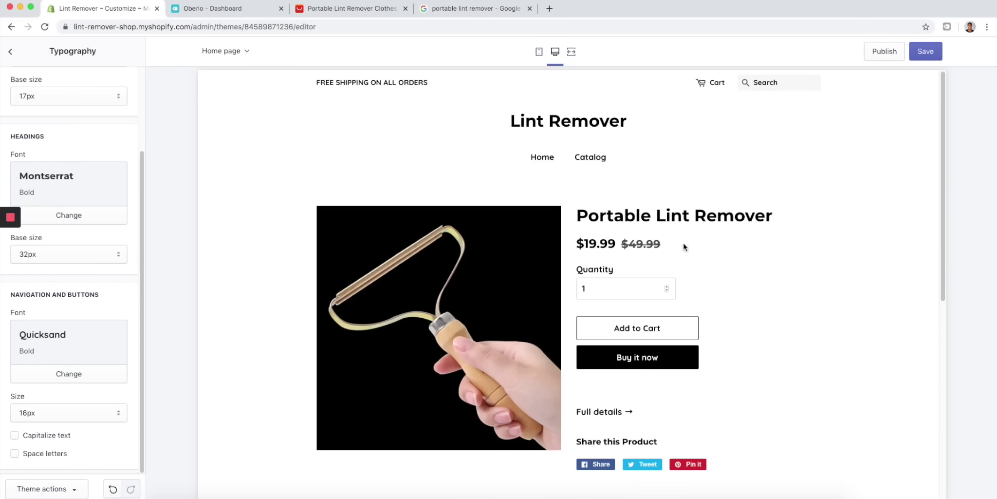
{"action": "scroll", "coordinate": [518, 263], "scroll_direction": "down", "scroll_amount": 6}
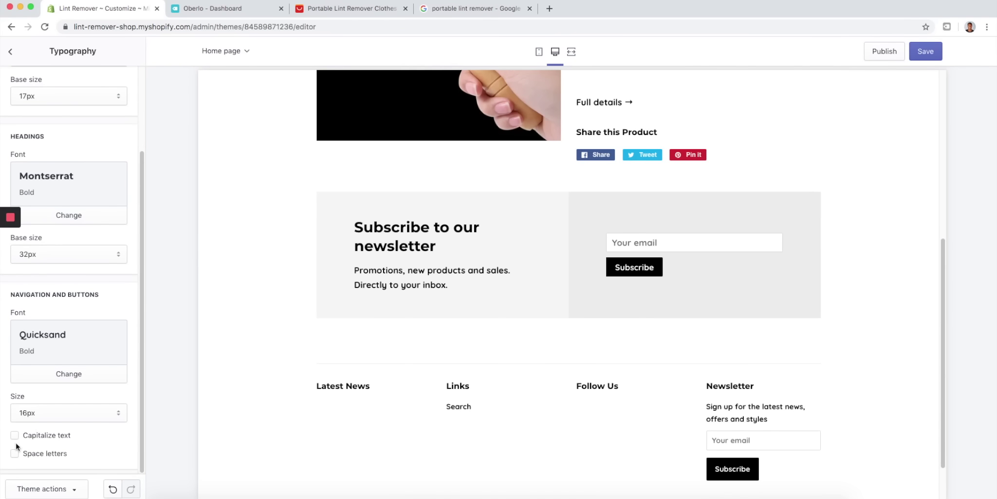
{"action": "left_click", "coordinate": [16, 436]}
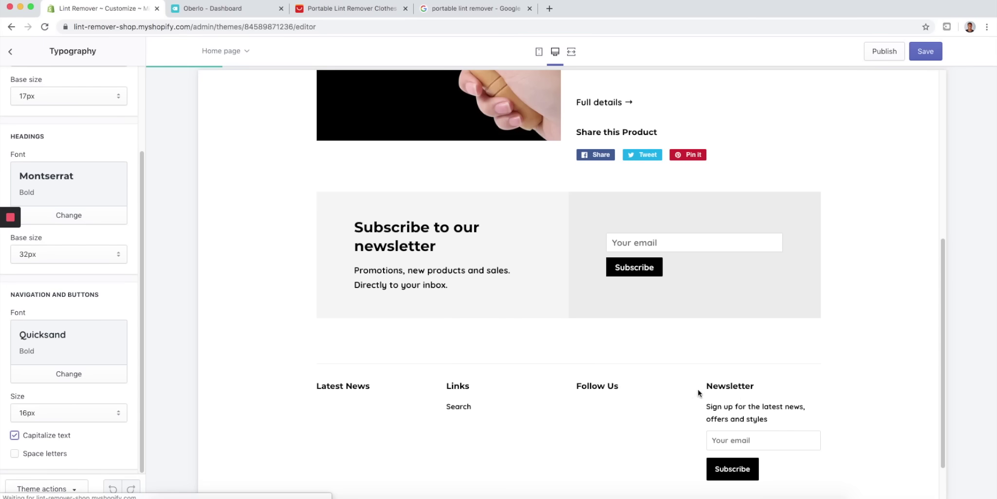
{"action": "scroll", "coordinate": [727, 391], "scroll_direction": "up", "scroll_amount": 6}
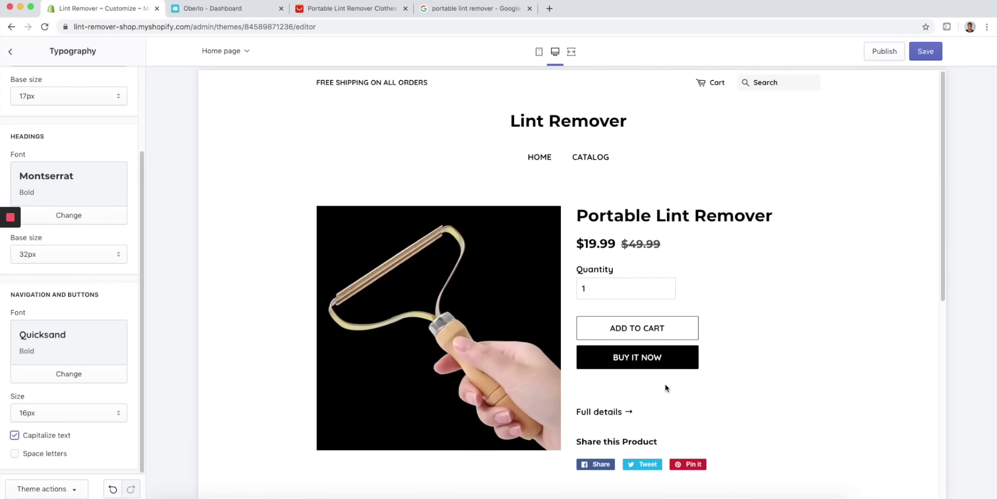
{"action": "scroll", "coordinate": [219, 373], "scroll_direction": "down", "scroll_amount": 6}
{"action": "scroll", "coordinate": [333, 343], "scroll_direction": "up", "scroll_amount": 10}
- Save the Quicksand and Montserrat font changes and review them in the mobile preview
{"action": "left_click", "coordinate": [939, 52]}
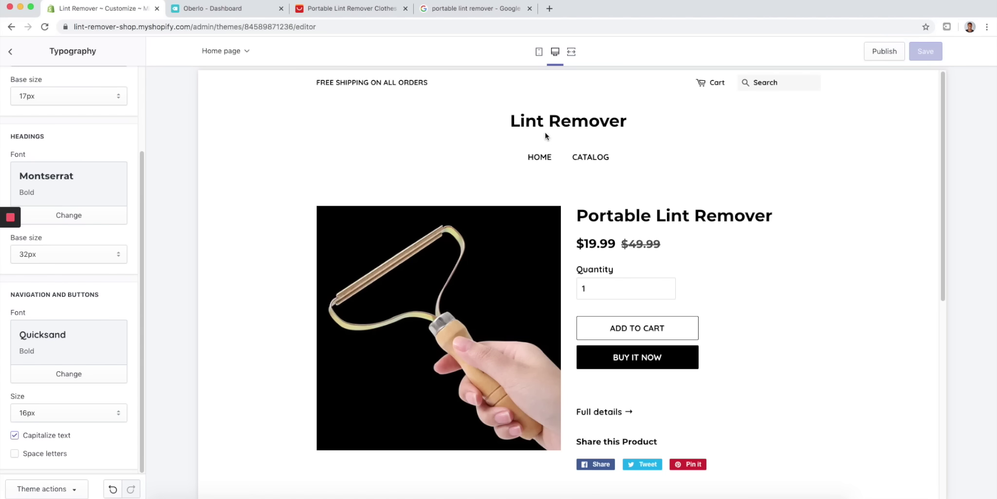
{"action": "left_click", "coordinate": [539, 51]}
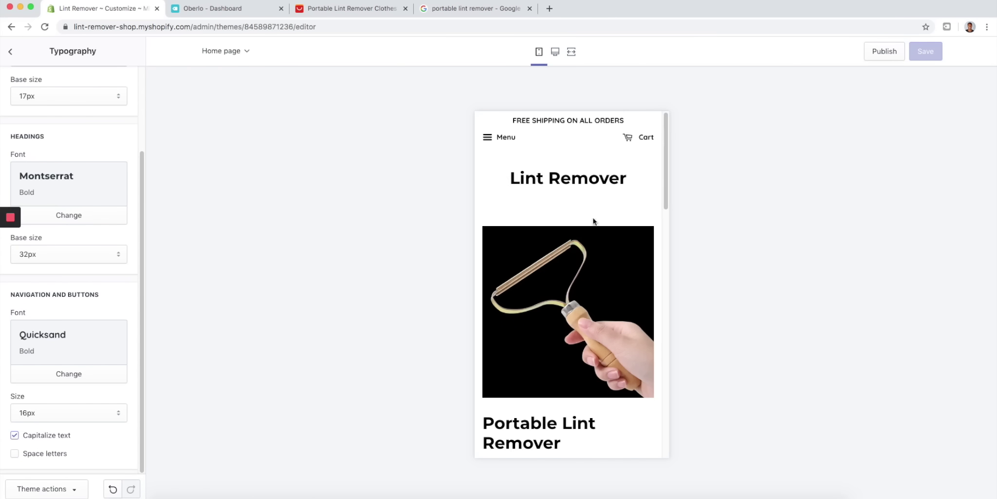
{"action": "mouse_move", "coordinate": [666, 150]}
{"action": "left_mouse_down"}
{"action": "mouse_move", "coordinate": [665, 216]}
{"action": "mouse_move", "coordinate": [667, 135]}
{"action": "left_mouse_up"}
{"action": "left_click", "coordinate": [7, 51]}
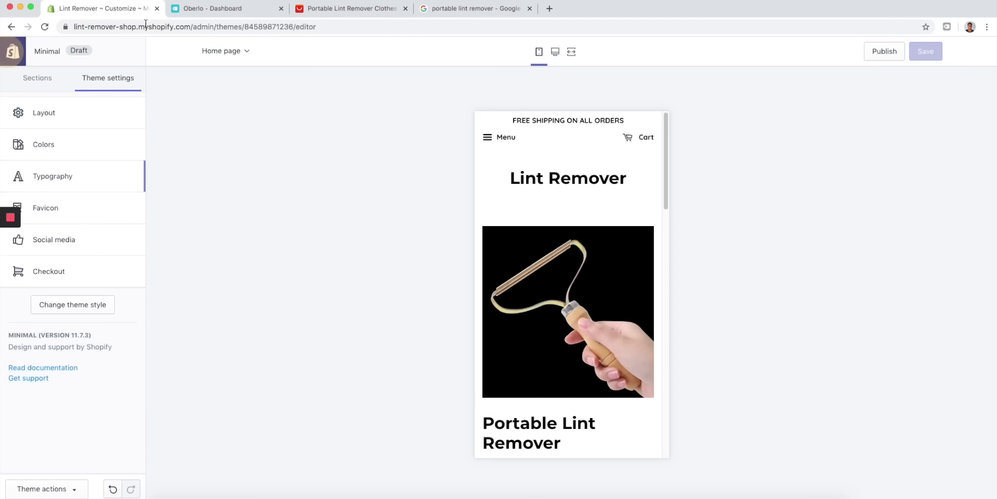
- Go to canva.com and sign in to the Canva account
{"action": "left_click", "coordinate": [494, 11]}
{"action": "left_click", "coordinate": [478, 27]}
{"action": "type", "text": "canva."}
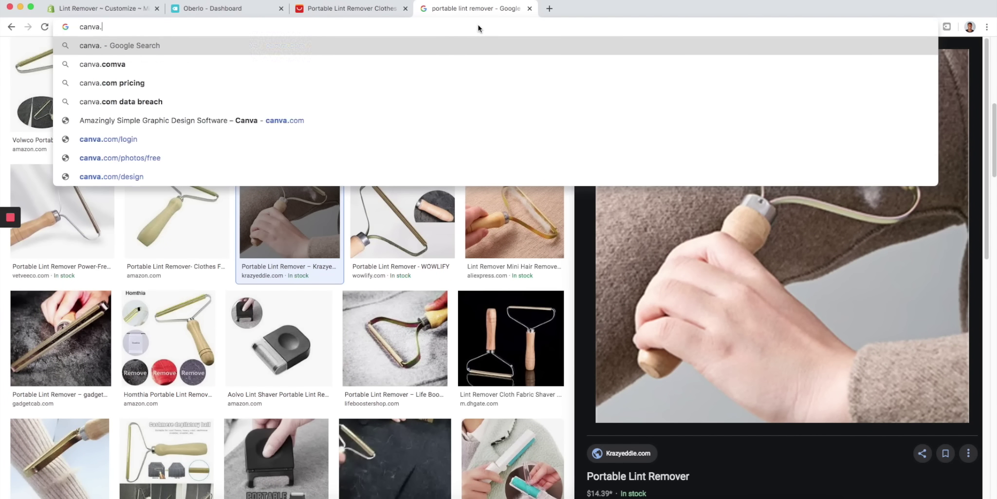
{"action": "key", "text": "Return"}
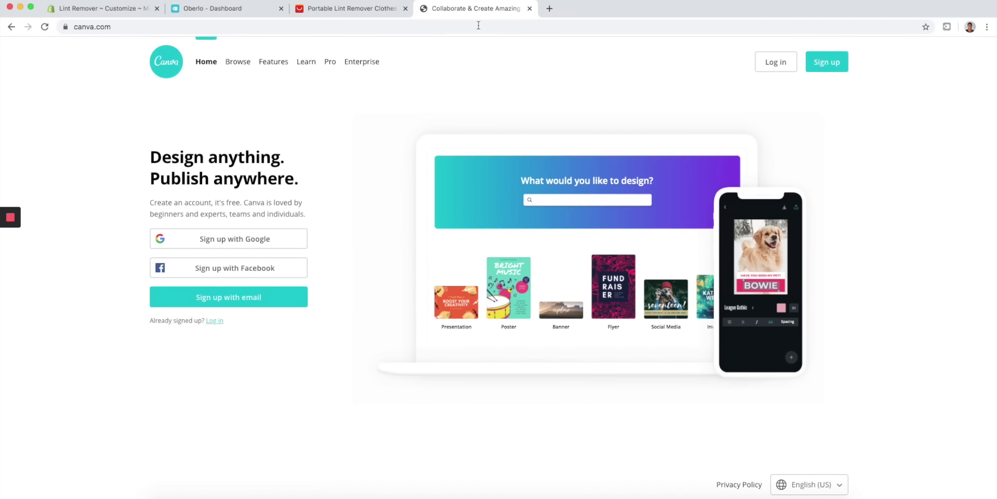
{"action": "left_click", "coordinate": [215, 320]}
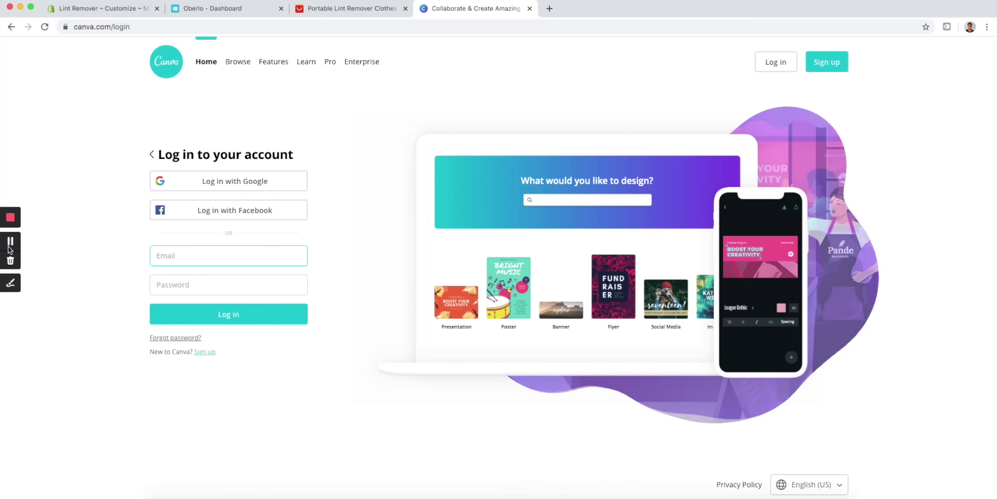
{"action": "left_click", "coordinate": [12, 239]}
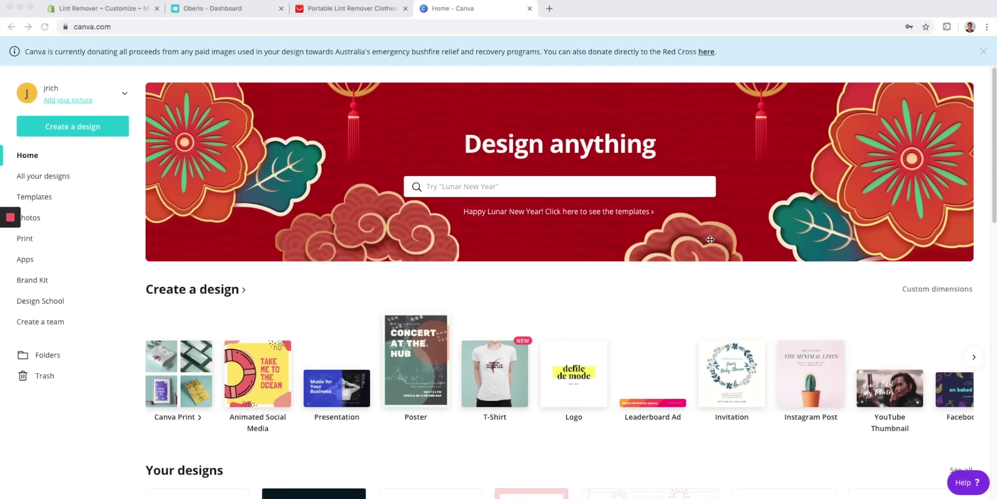
- Start a new 500 × 500 px Logo design and browse the logo templates
{"action": "left_click", "coordinate": [583, 366]}
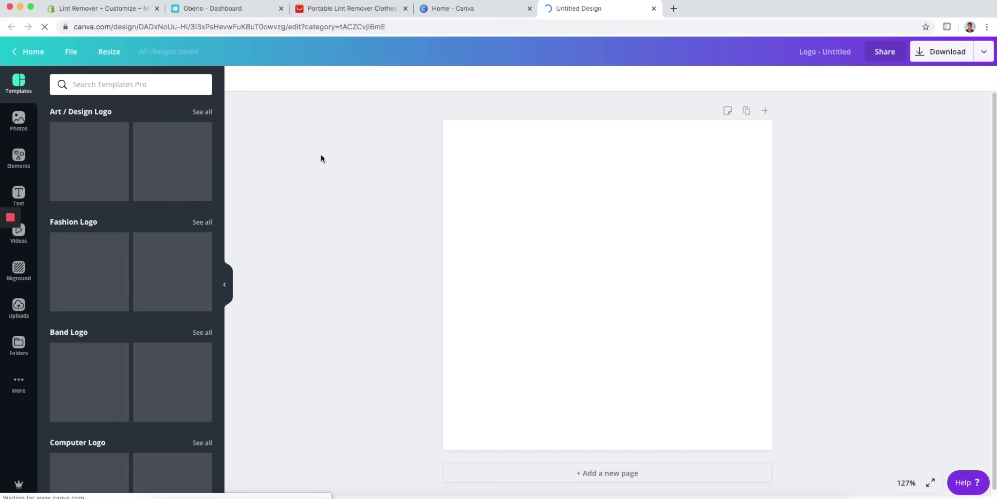
{"action": "scroll", "coordinate": [89, 258], "scroll_direction": "down", "scroll_amount": 12}
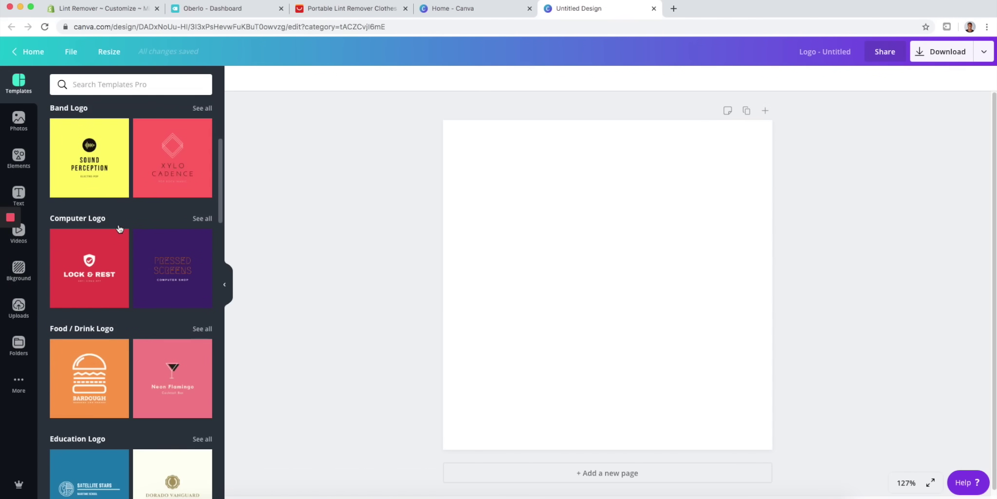
{"action": "scroll", "coordinate": [119, 225], "scroll_direction": "up", "scroll_amount": 3}
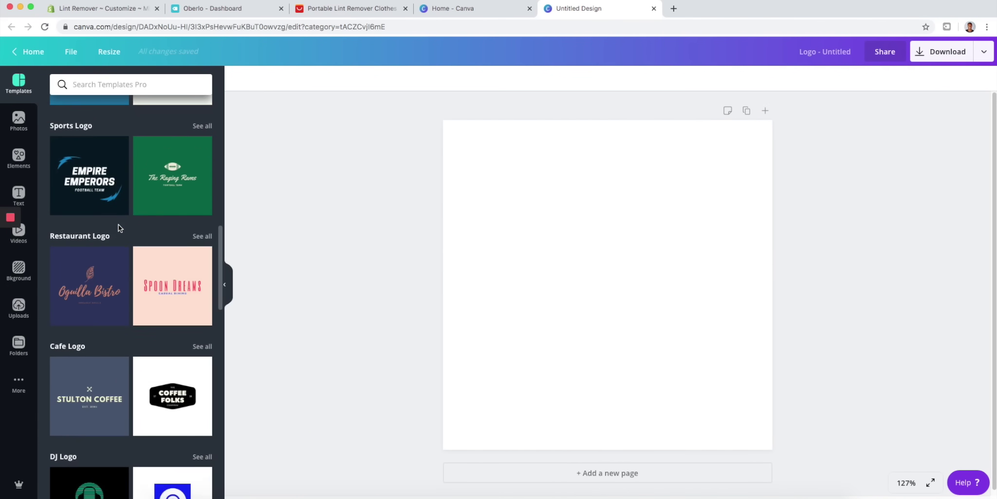
- Apply the Empire Emperors template and delete both blue swooshes and the FOOTBALL TEAM line
{"action": "left_click", "coordinate": [94, 193]}
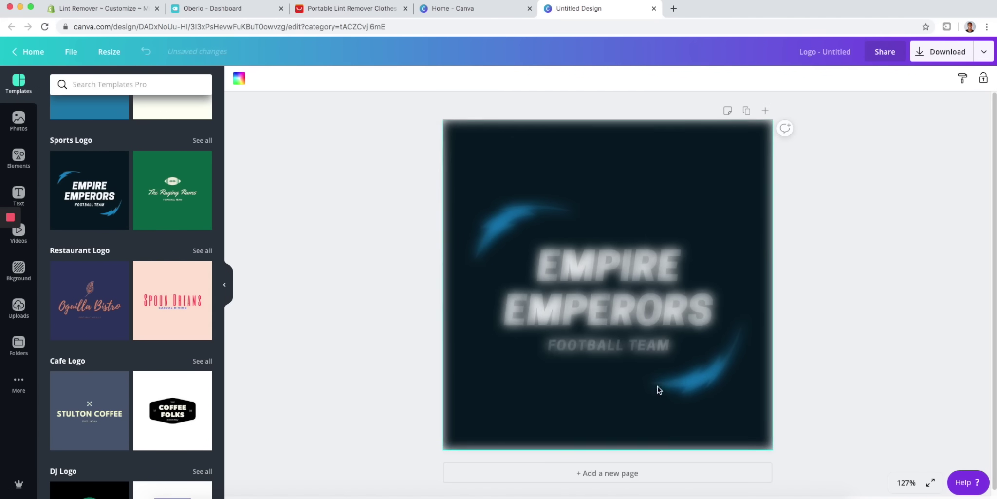
{"action": "left_click", "coordinate": [706, 379]}
{"action": "key", "text": "Delete"}
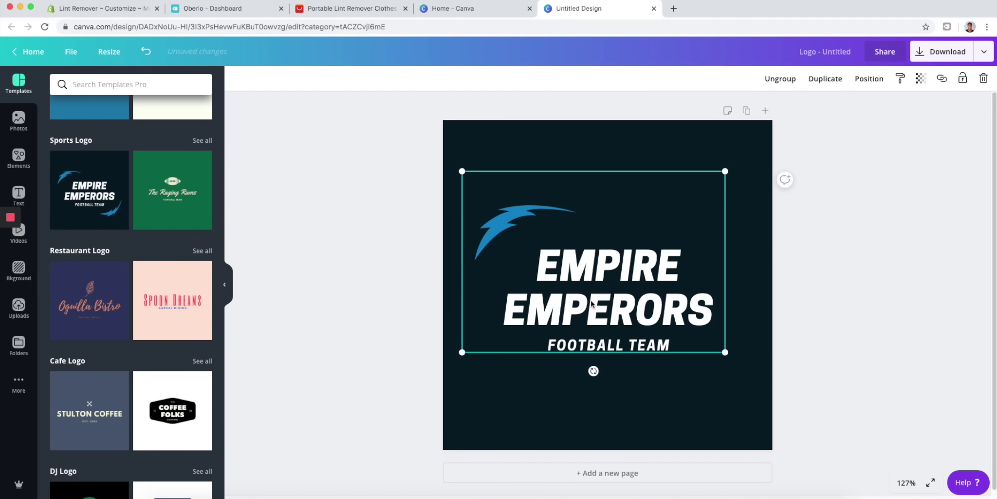
{"action": "left_click", "coordinate": [518, 214]}
{"action": "key", "text": "Delete"}
{"action": "left_click", "coordinate": [633, 345]}
{"action": "left_click", "coordinate": [683, 339]}
{"action": "left_click_drag", "start_coordinate": [680, 341], "coordinate": [532, 338]}
{"action": "key", "text": "BackSpace"}
- Replace the title with 'LINT REMOVER' and widen its box to fit one line
{"action": "left_click", "coordinate": [701, 296]}
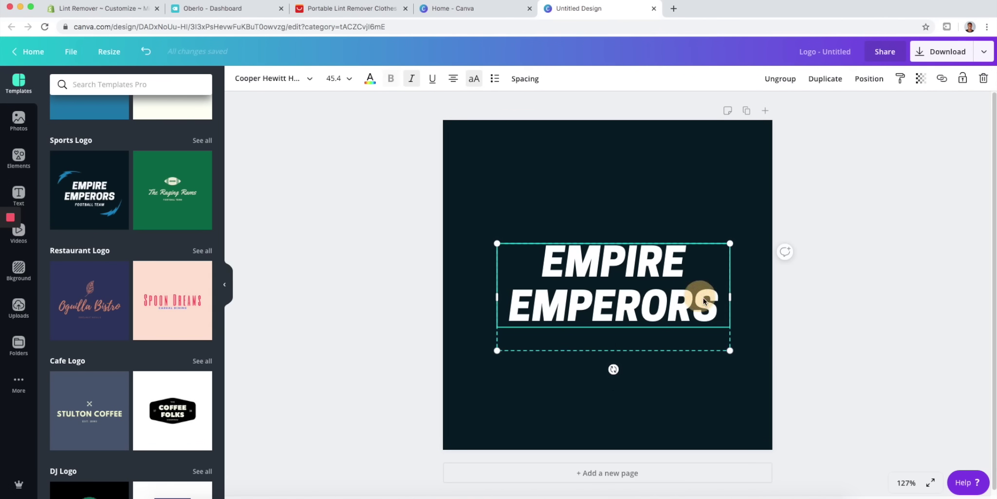
{"action": "left_click_drag", "start_coordinate": [713, 294], "coordinate": [555, 246]}
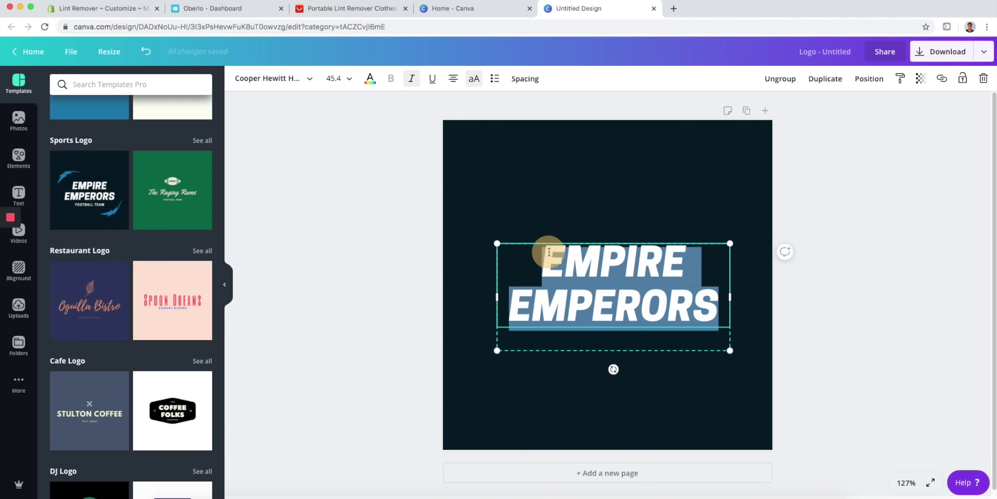
{"action": "type", "text": "L"}
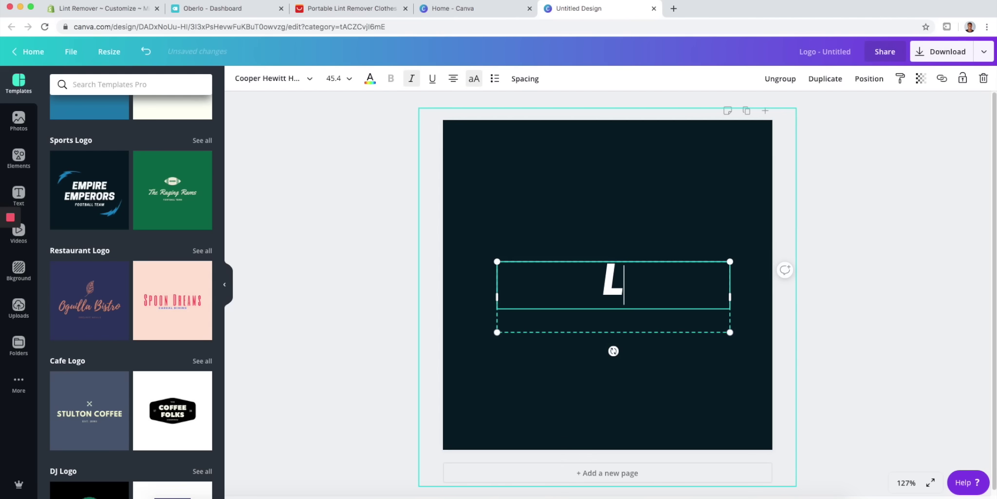
{"action": "type", "text": "INT REMOVER"}
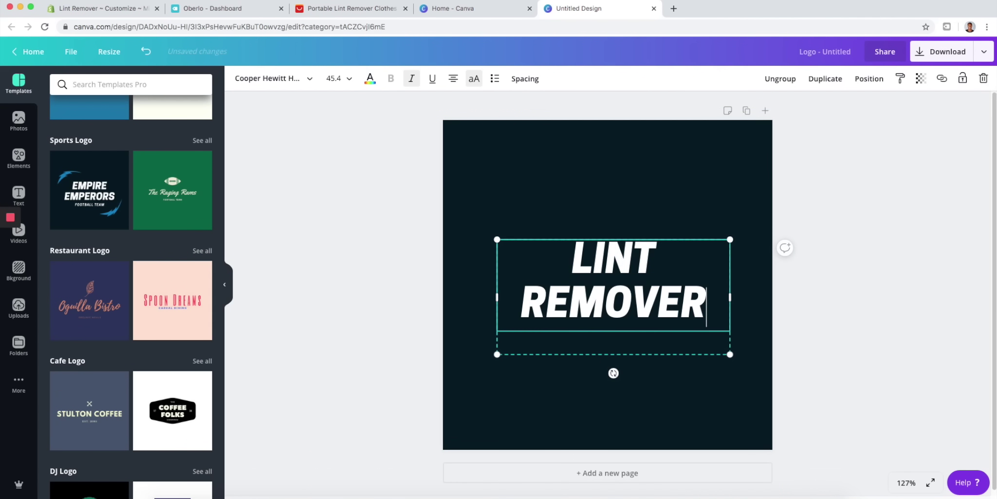
{"action": "left_click_drag", "start_coordinate": [496, 298], "coordinate": [463, 294]}
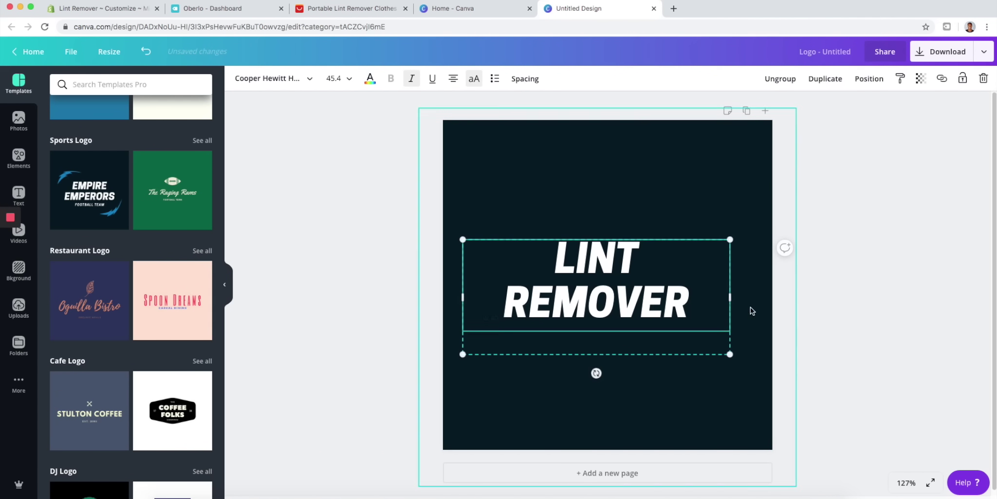
{"action": "left_click_drag", "start_coordinate": [730, 297], "coordinate": [754, 293]}
{"action": "left_click", "coordinate": [691, 256]}
{"action": "left_click", "coordinate": [700, 271]}
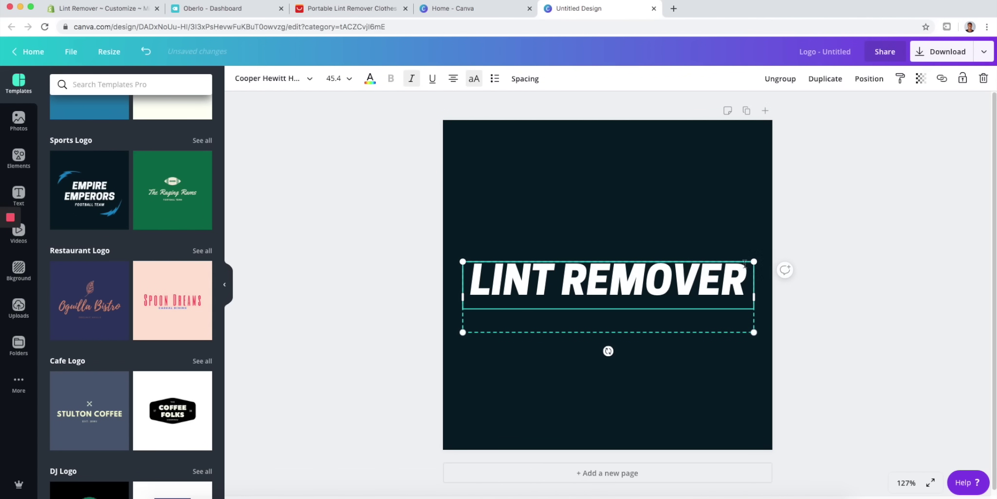
{"action": "left_click_drag", "start_coordinate": [757, 298], "coordinate": [763, 297]}
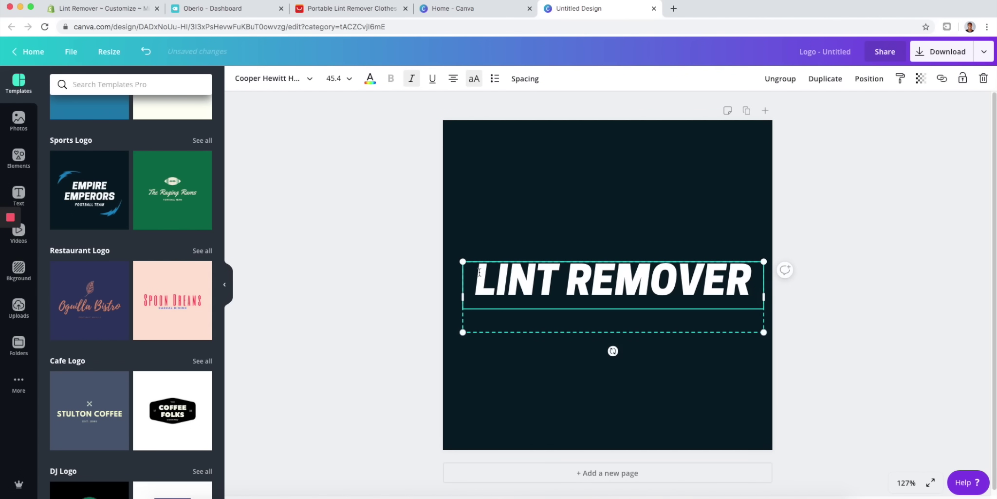
{"action": "left_click_drag", "start_coordinate": [461, 300], "coordinate": [444, 296]}
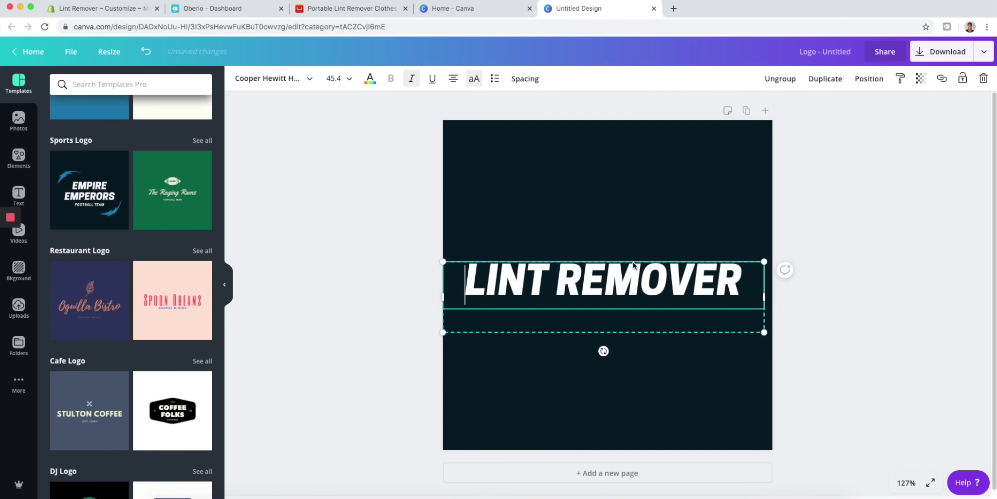
- Set the LINT REMOVER text to size 48 and centre it on the page
{"action": "left_click", "coordinate": [752, 281]}
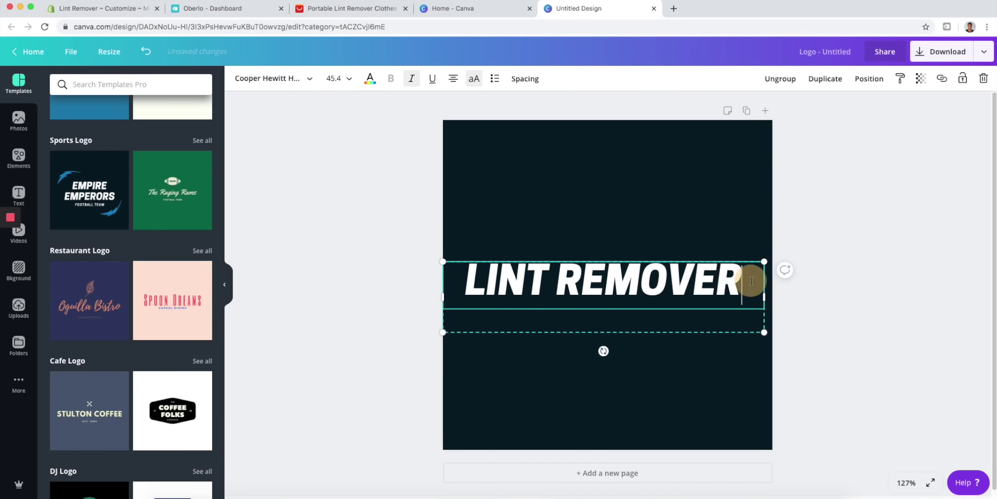
{"action": "left_click", "coordinate": [349, 78]}
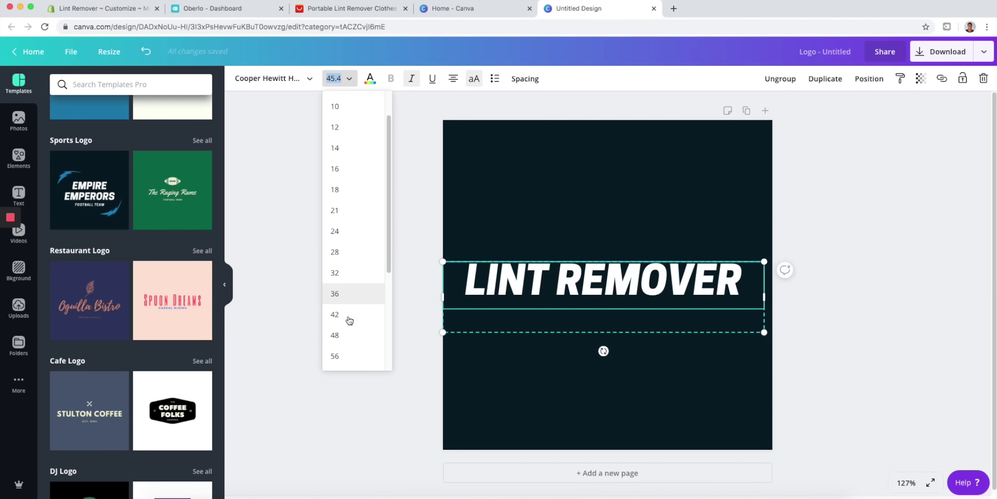
{"action": "left_click", "coordinate": [336, 351]}
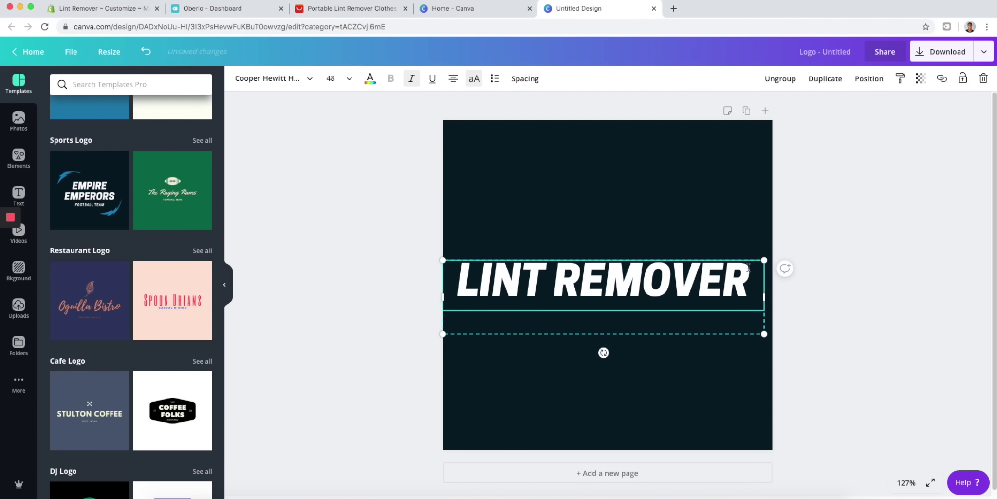
{"action": "left_click", "coordinate": [746, 367]}
{"action": "left_click", "coordinate": [824, 346]}
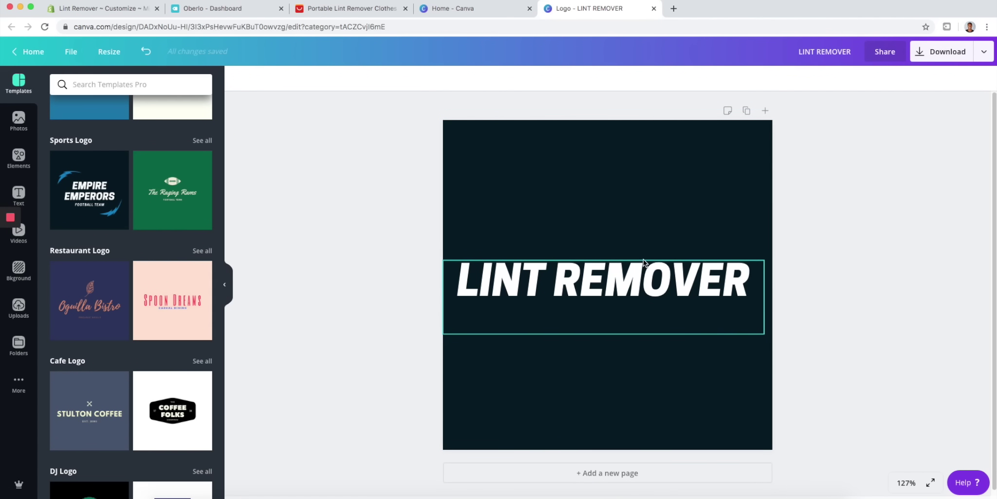
{"action": "mouse_move", "coordinate": [644, 260]}
{"action": "left_mouse_down"}
{"action": "mouse_move", "coordinate": [652, 230]}
{"action": "mouse_move", "coordinate": [653, 263]}
{"action": "left_mouse_up"}
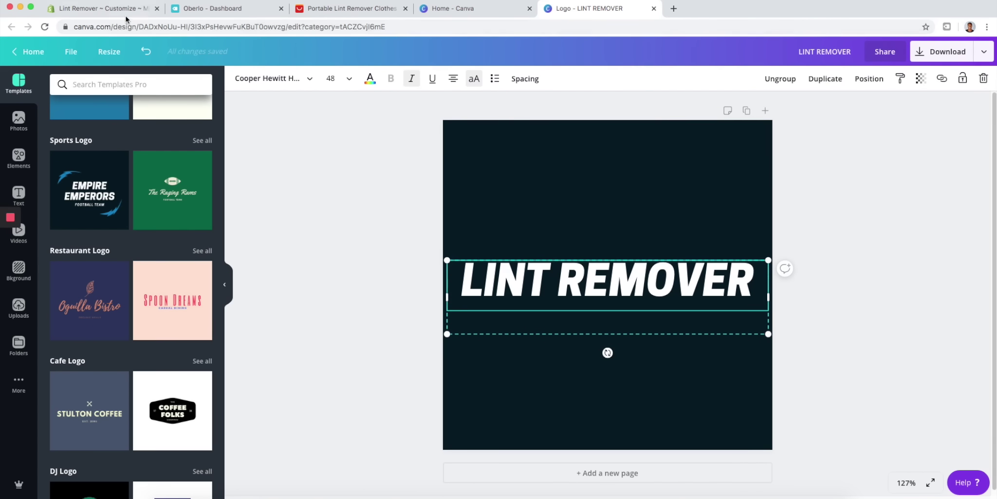
- Close the Canva home tab and return to the LINT REMOVER design
{"action": "left_click", "coordinate": [127, 12]}
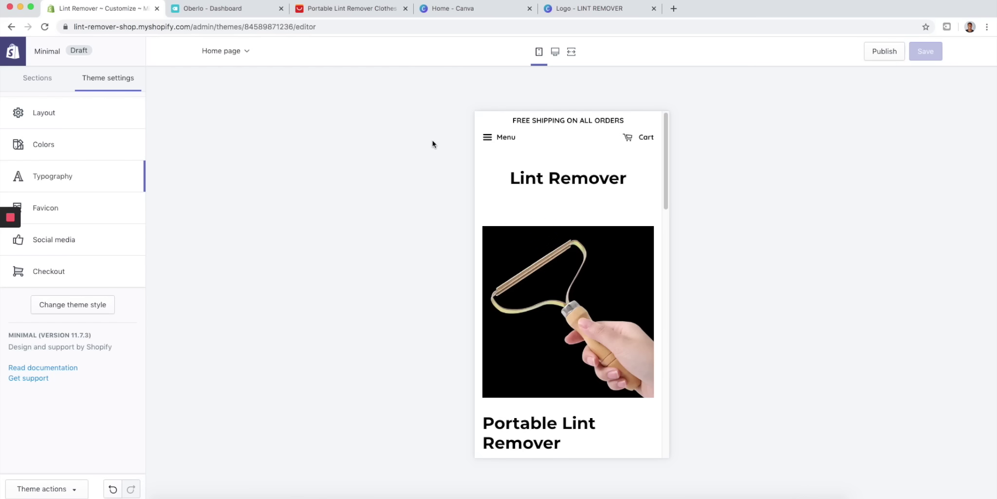
{"action": "left_click", "coordinate": [436, 13]}
{"action": "left_click", "coordinate": [583, 8]}
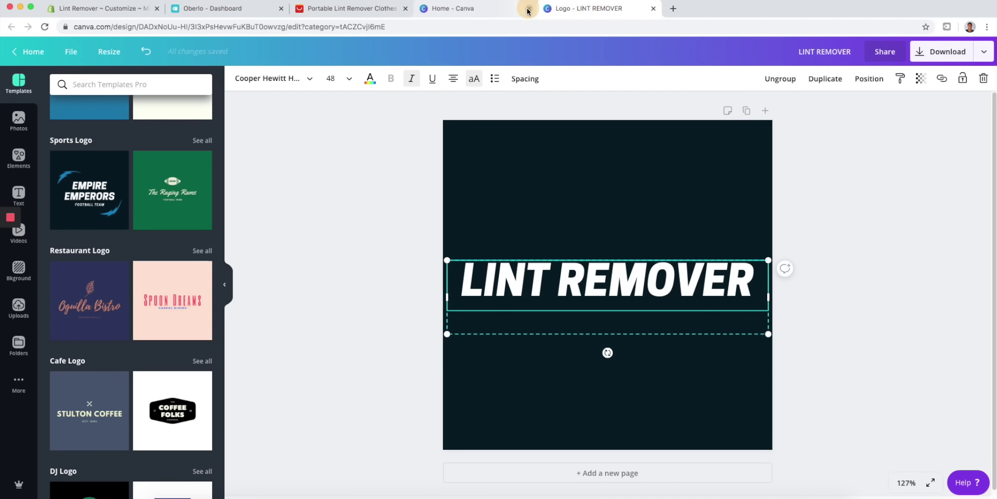
{"action": "left_click", "coordinate": [529, 8]}
- Make the page background white and the LINT REMOVER text black
{"action": "left_click", "coordinate": [461, 191]}
{"action": "left_click", "coordinate": [240, 80]}
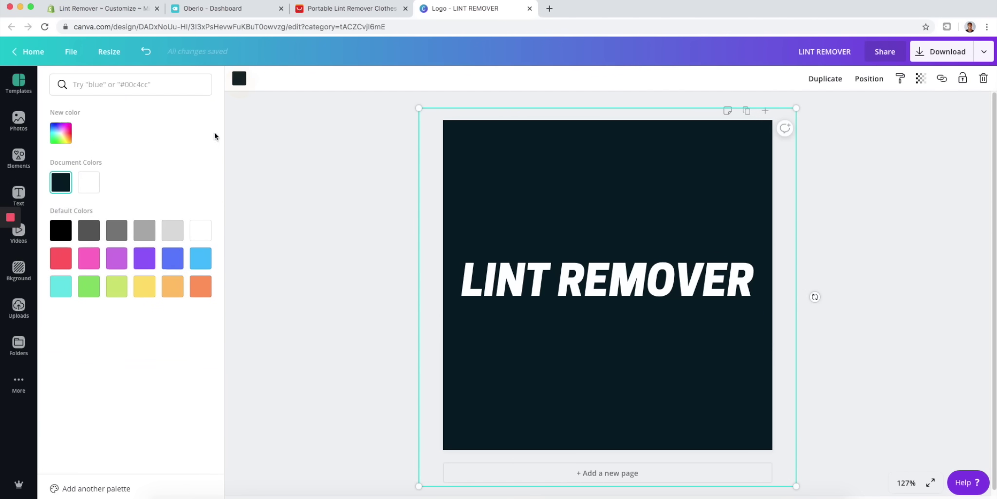
{"action": "left_click", "coordinate": [89, 183]}
{"action": "left_click", "coordinate": [637, 271]}
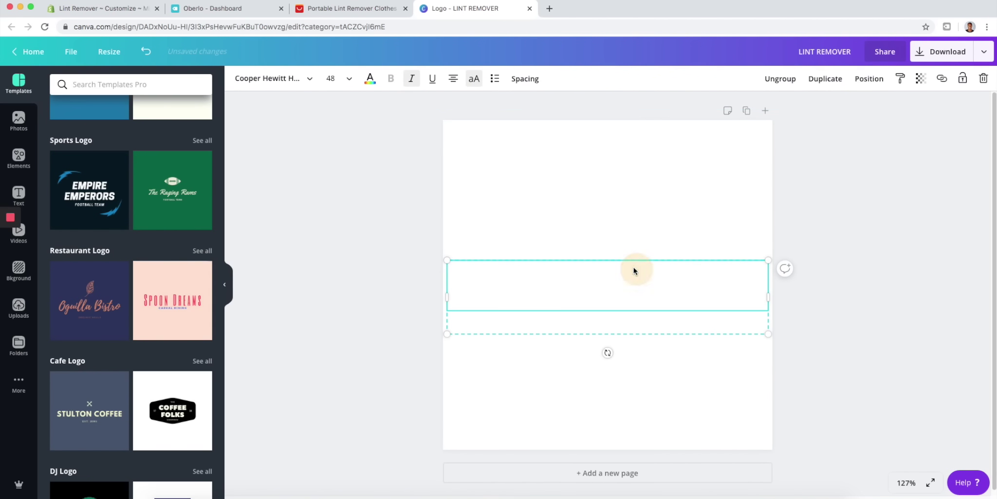
{"action": "left_click", "coordinate": [370, 78]}
{"action": "left_click", "coordinate": [61, 225]}
{"action": "left_click", "coordinate": [592, 167]}
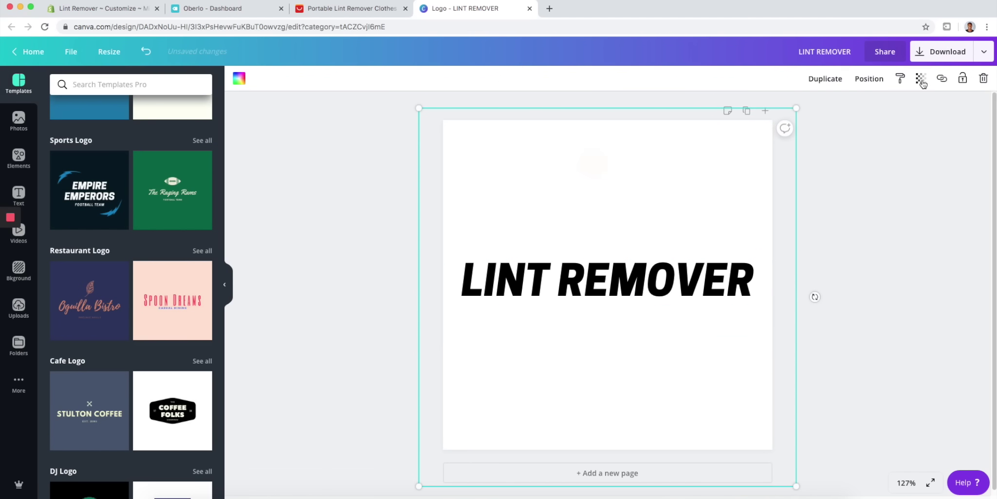
- Rename the design to 'LINT REMOVER BLACK'
{"action": "left_click", "coordinate": [981, 57]}
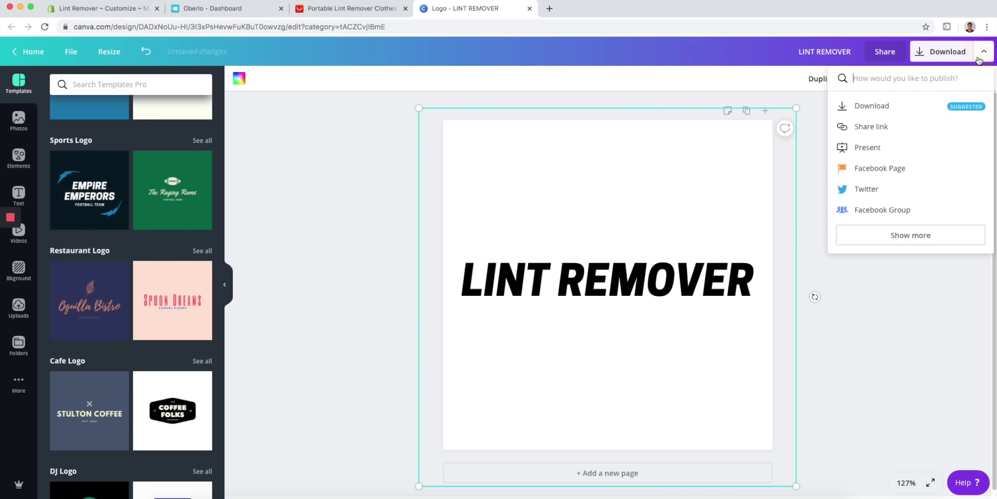
{"action": "left_click", "coordinate": [877, 108]}
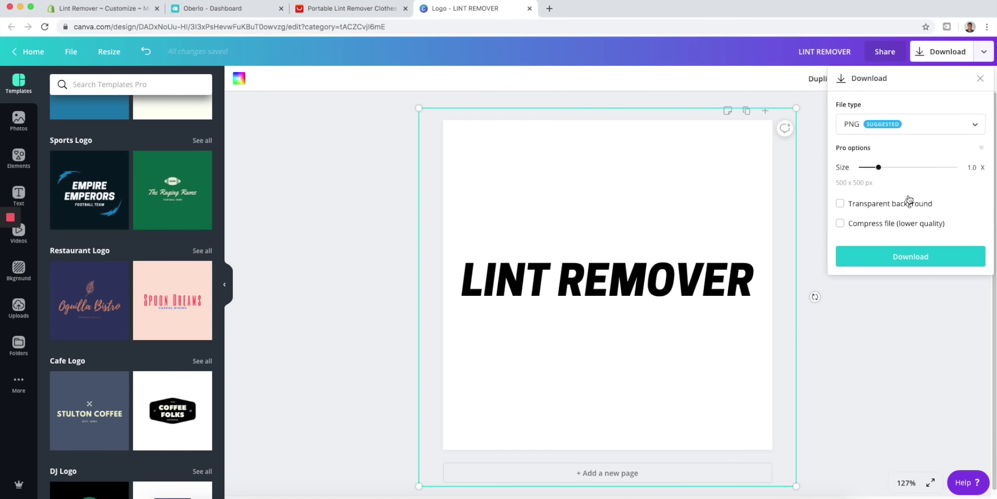
{"action": "left_click", "coordinate": [839, 203]}
{"action": "left_click", "coordinate": [874, 329]}
{"action": "left_click", "coordinate": [849, 51]}
{"action": "type", "text": "BLACK"}
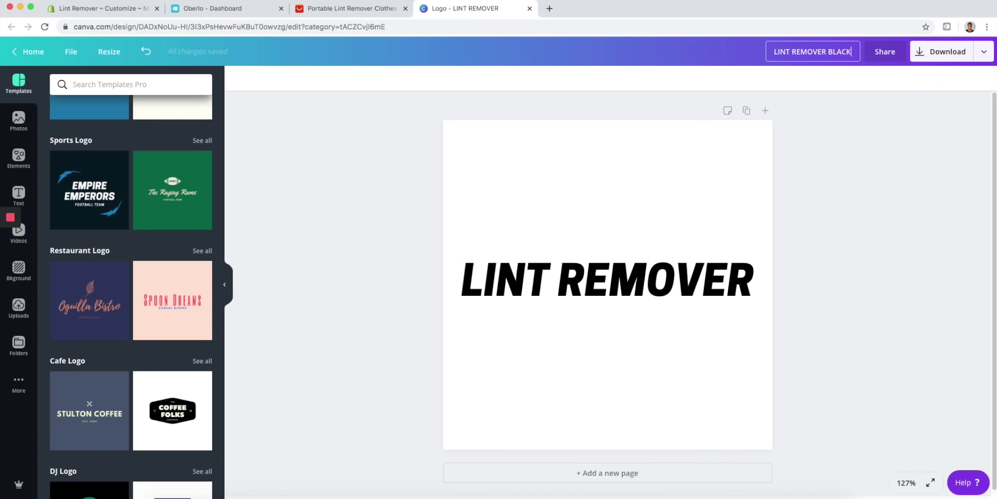
{"action": "left_click", "coordinate": [896, 142]}
- Download the logo as a 1.5x PNG with a transparent background
{"action": "left_click", "coordinate": [984, 51]}
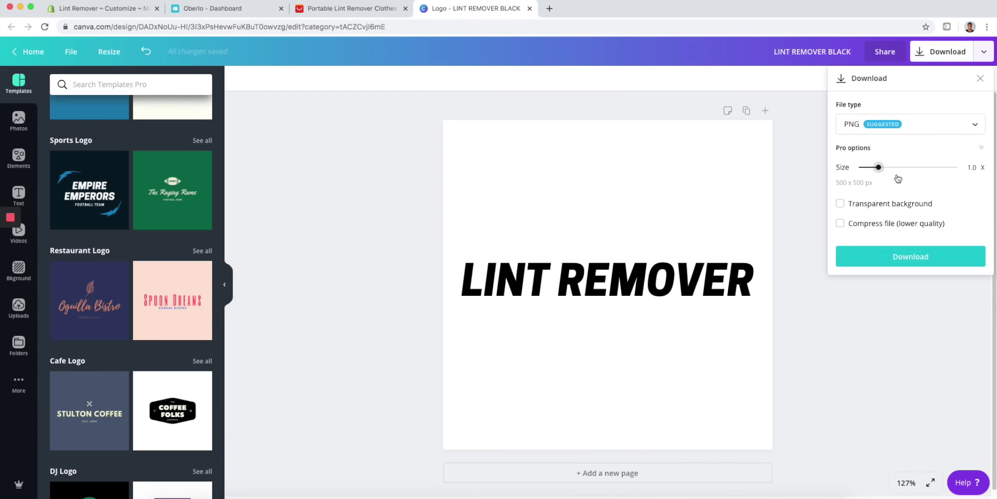
{"action": "left_click_drag", "start_coordinate": [883, 170], "coordinate": [898, 168]}
{"action": "left_click", "coordinate": [838, 204]}
{"action": "left_click", "coordinate": [909, 258]}
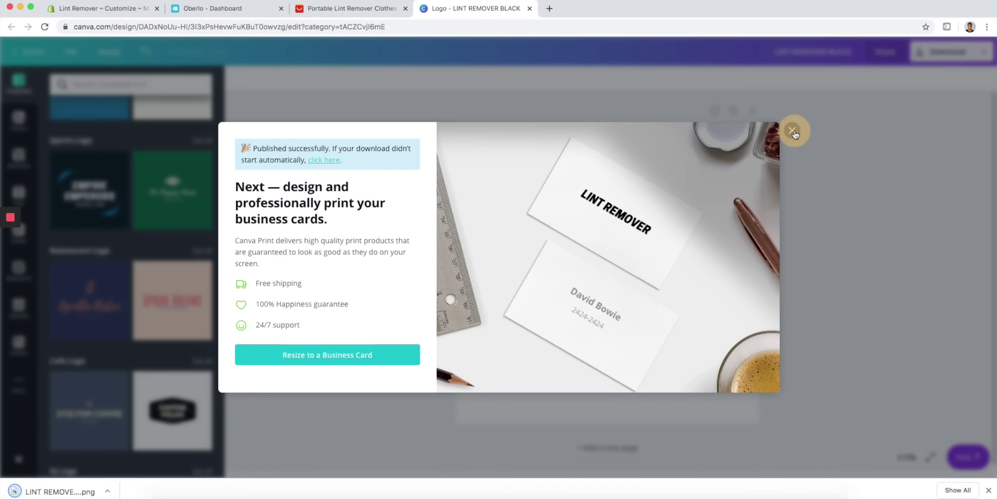
{"action": "left_click", "coordinate": [792, 130]}
- Open LINT REMOVER BLACK.png in Preview and crop it tightly around the lettering
{"action": "left_click", "coordinate": [51, 491]}
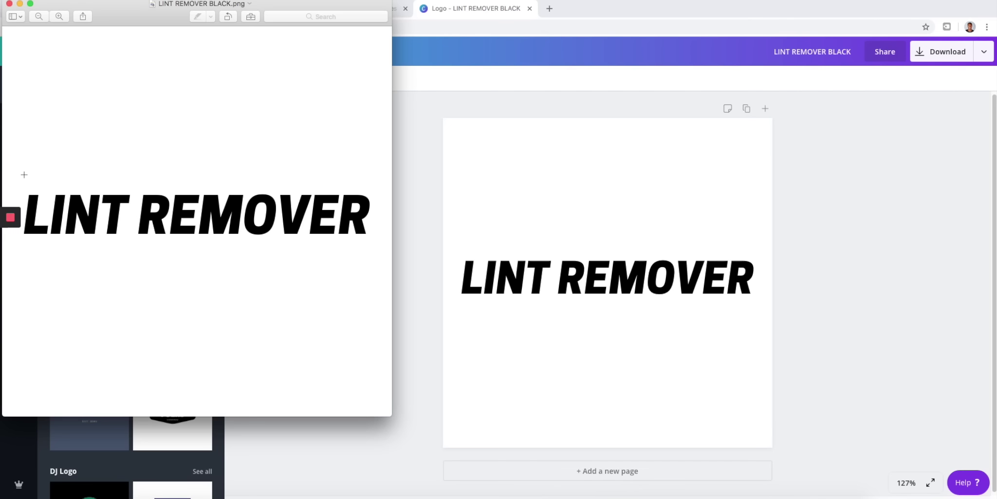
{"action": "left_click_drag", "start_coordinate": [26, 182], "coordinate": [374, 250]}
{"action": "left_click_drag", "start_coordinate": [26, 251], "coordinate": [20, 252]}
{"action": "left_click_drag", "start_coordinate": [372, 253], "coordinate": [374, 242]}
{"action": "left_click_drag", "start_coordinate": [374, 182], "coordinate": [375, 188]}
{"action": "left_click", "coordinate": [158, 0]}
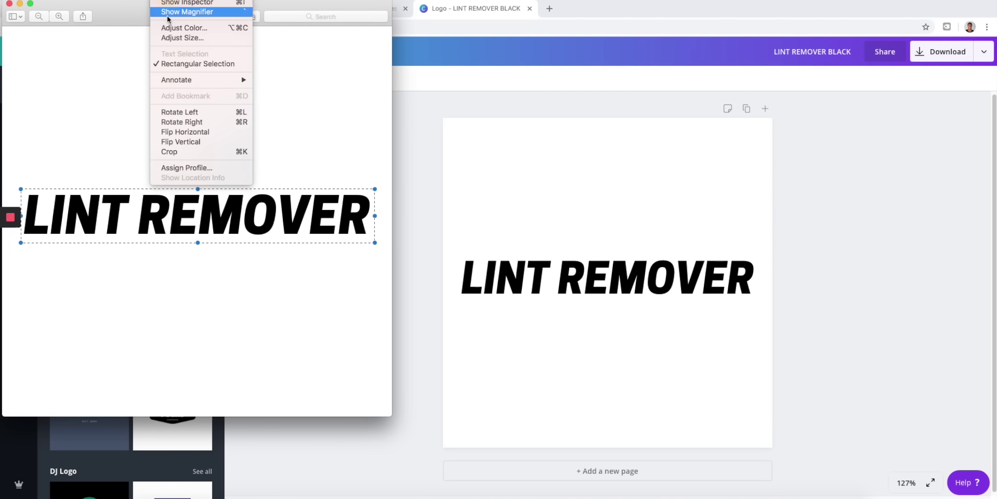
{"action": "left_click", "coordinate": [192, 151]}
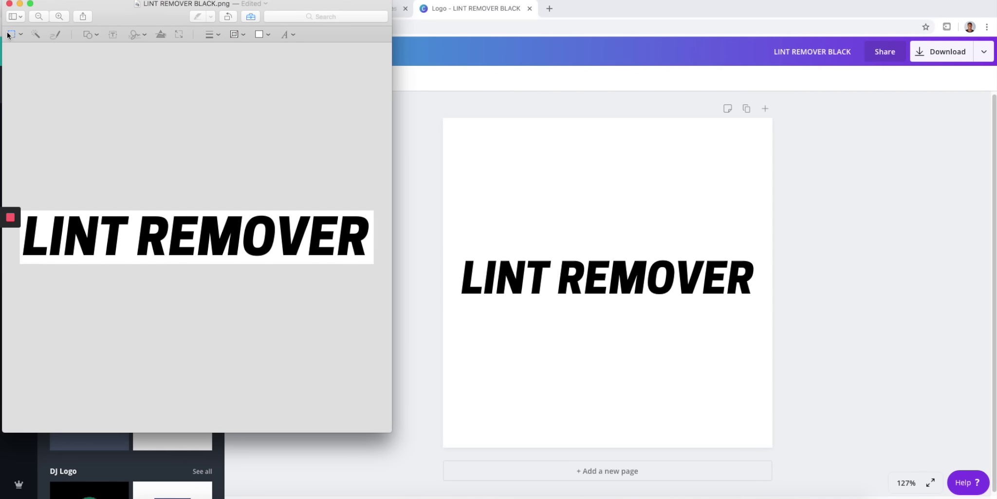
- Close the cropped logo in Preview and dismiss Canva's publishing options
{"action": "left_click", "coordinate": [9, 4]}
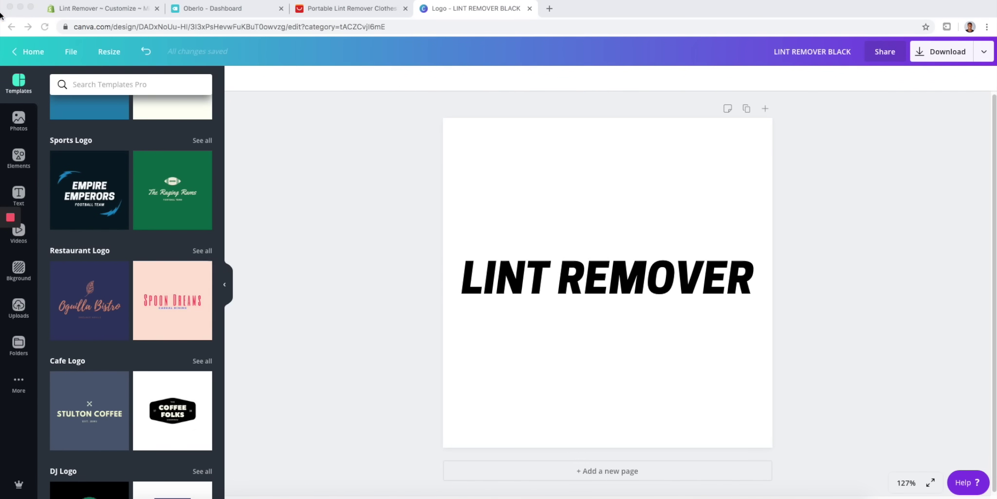
{"action": "left_click", "coordinate": [983, 55]}
{"action": "left_click", "coordinate": [849, 308]}
- In the Shopify theme editor, go to the Sections list and open the Header settings
{"action": "left_click", "coordinate": [196, 10]}
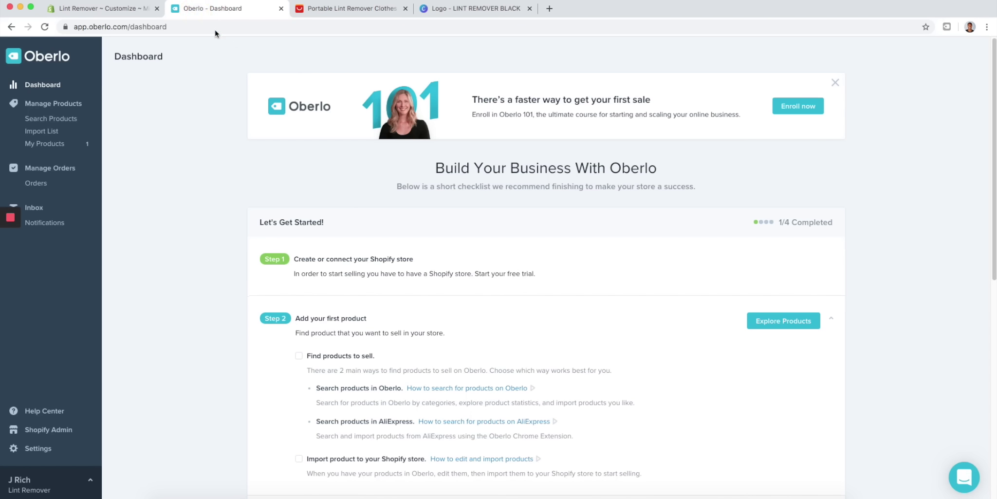
{"action": "left_click", "coordinate": [135, 12]}
{"action": "left_click", "coordinate": [63, 112]}
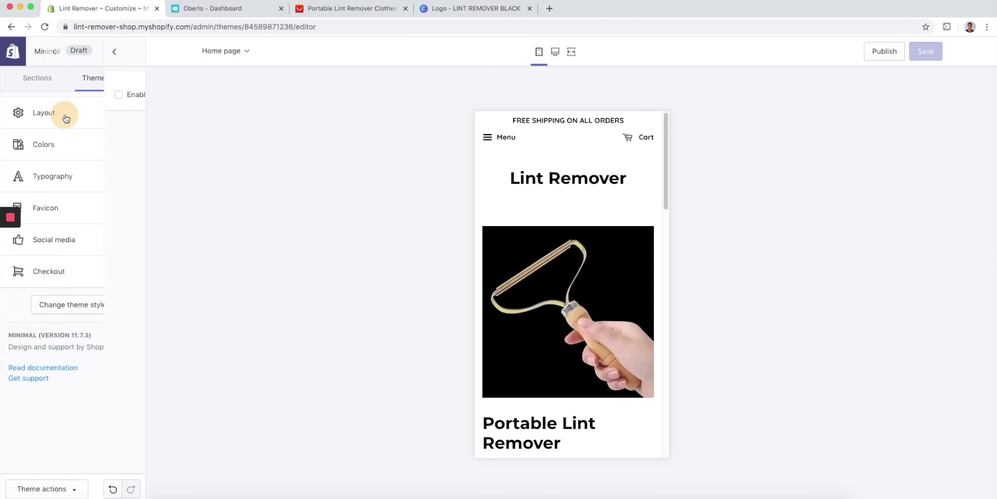
{"action": "left_click", "coordinate": [11, 49]}
{"action": "left_click", "coordinate": [30, 76]}
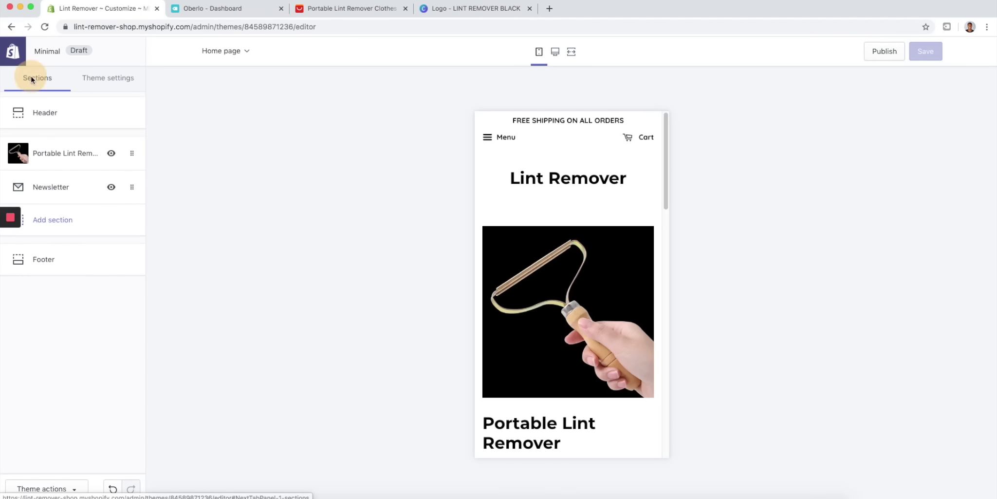
{"action": "left_click", "coordinate": [57, 116]}
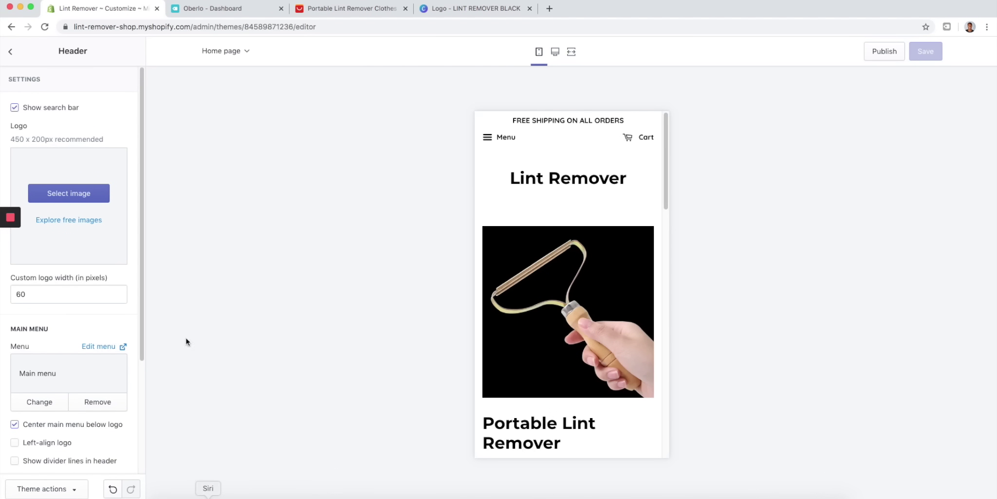
- Upload LINT REMOVER BLACK.png and select it as the header logo image
{"action": "left_click", "coordinate": [77, 187]}
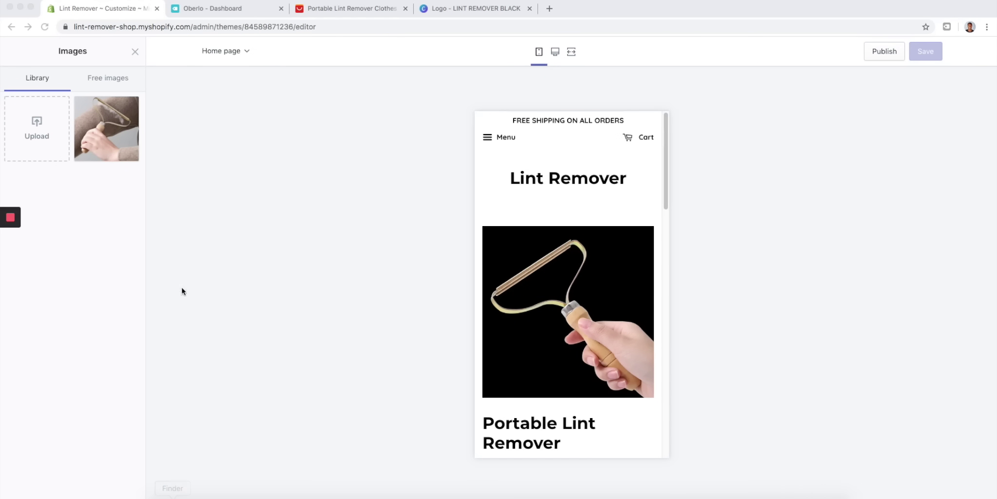
{"action": "left_click", "coordinate": [44, 139]}
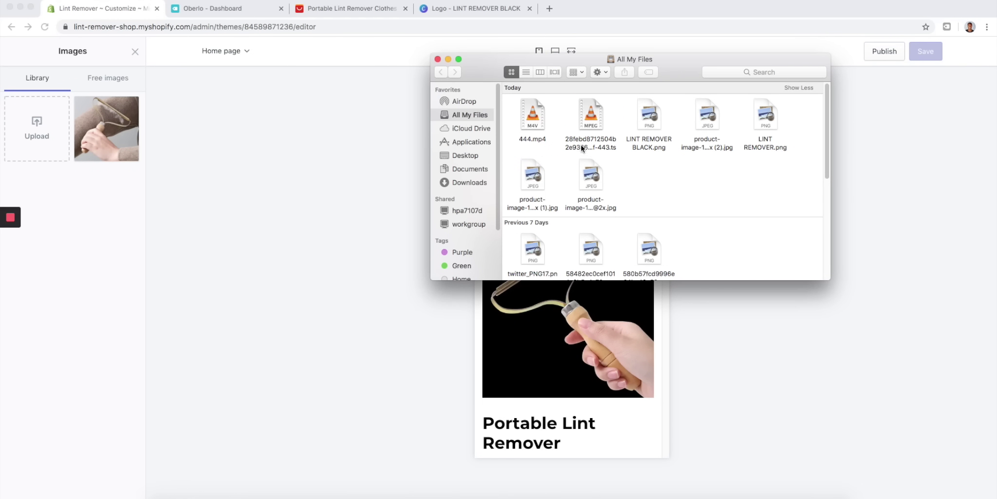
{"action": "double_click", "coordinate": [657, 144]}
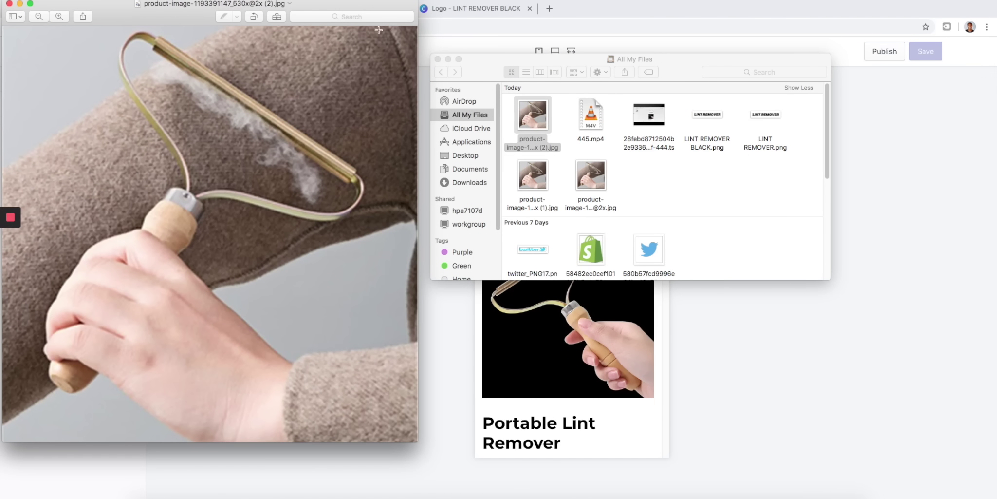
{"action": "left_click", "coordinate": [9, 4]}
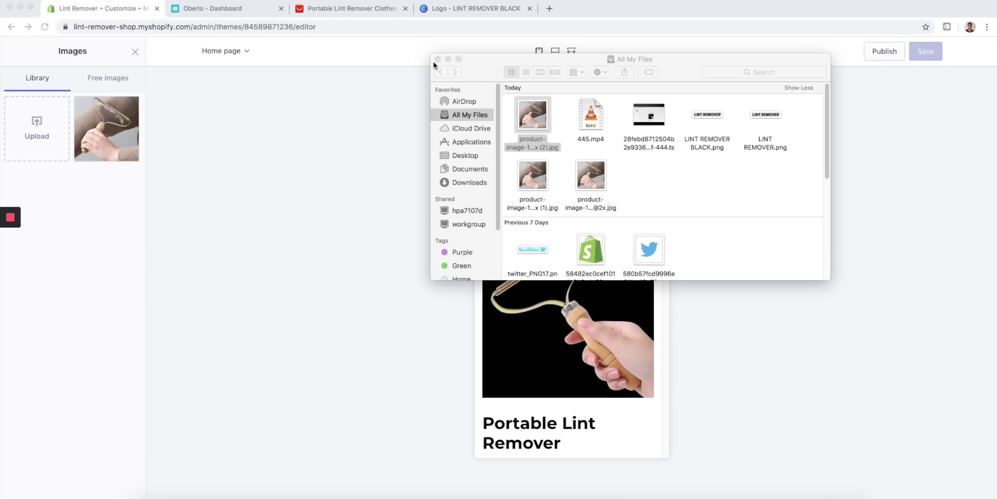
{"action": "left_click_drag", "start_coordinate": [601, 144], "coordinate": [107, 139]}
{"action": "left_click", "coordinate": [379, 76]}
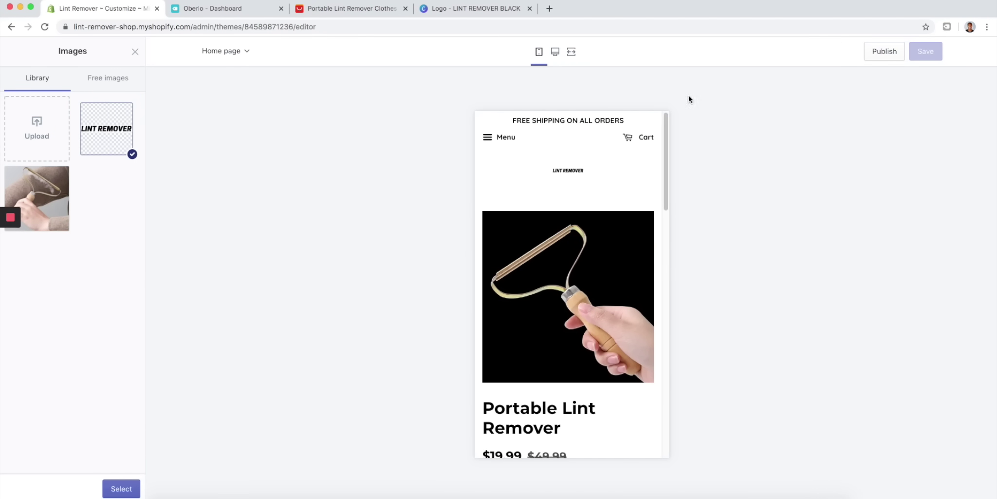
{"action": "left_click", "coordinate": [121, 488]}
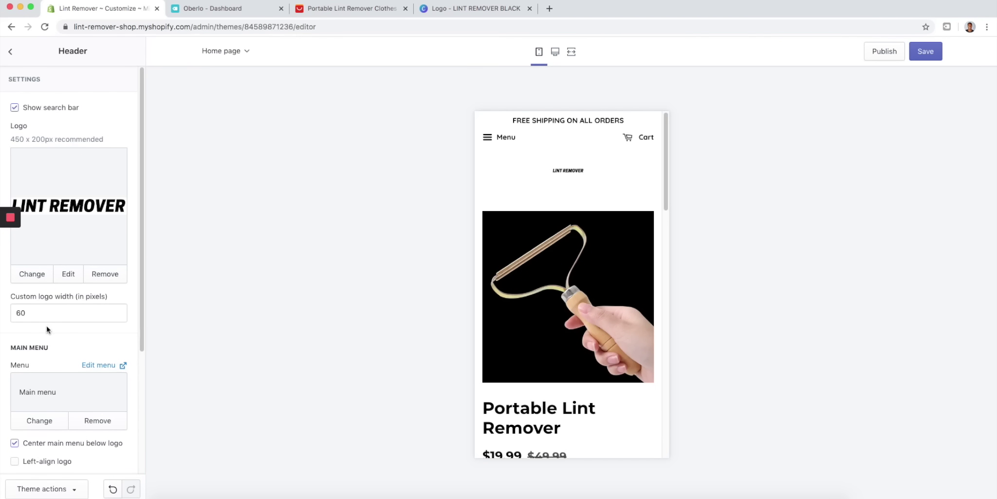
- Set the custom logo width to 250 pixels
{"action": "left_click_drag", "start_coordinate": [30, 314], "coordinate": [1, 311]}
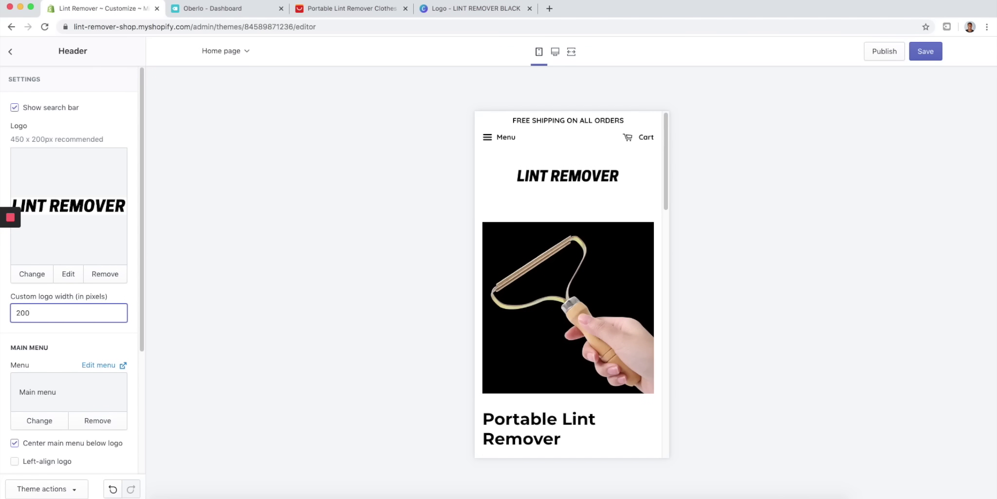
{"action": "left_click_drag", "start_coordinate": [49, 321], "coordinate": [2, 313]}
{"action": "type", "text": "2"}
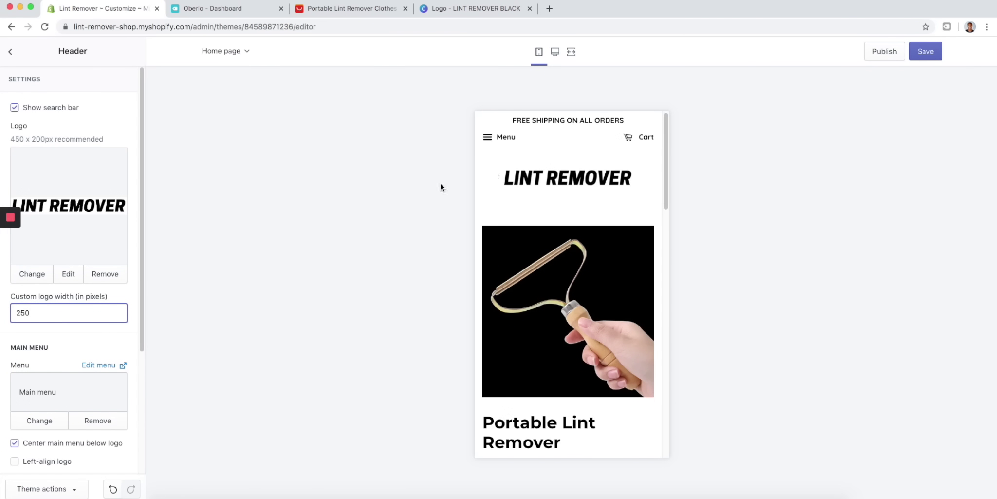
{"action": "mouse_move", "coordinate": [665, 139]}
{"action": "left_mouse_down"}
{"action": "mouse_move", "coordinate": [667, 236]}
{"action": "mouse_move", "coordinate": [665, 123]}
{"action": "mouse_move", "coordinate": [668, 173]}
{"action": "mouse_move", "coordinate": [678, 130]}
{"action": "left_mouse_up"}
{"action": "left_click_drag", "start_coordinate": [665, 140], "coordinate": [655, 387]}
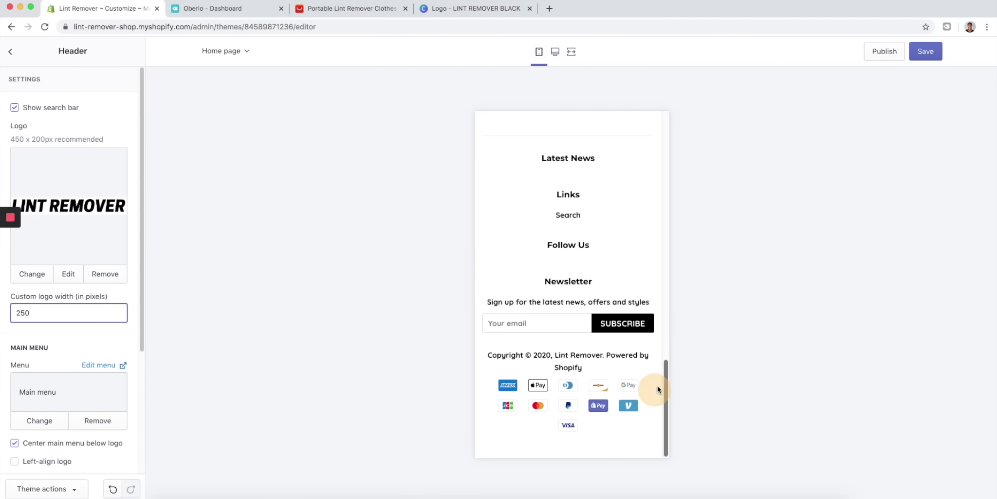
- Open the Footer section settings and remove its News block
{"action": "left_click", "coordinate": [10, 51]}
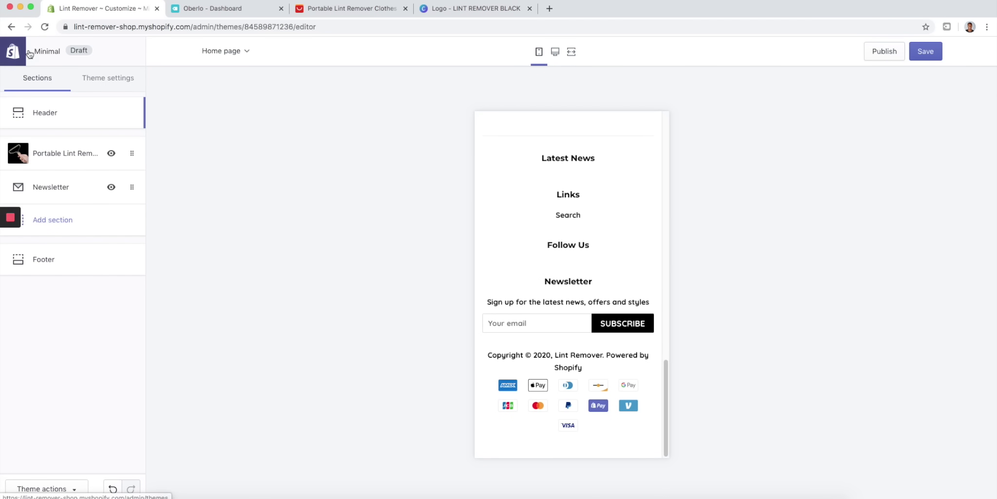
{"action": "left_click", "coordinate": [61, 260]}
{"action": "left_click", "coordinate": [69, 165]}
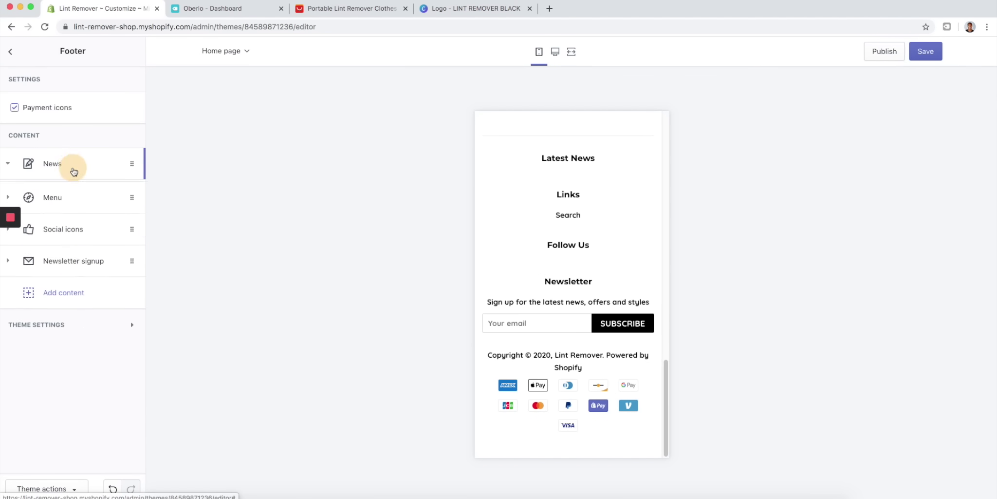
{"action": "left_click", "coordinate": [68, 274]}
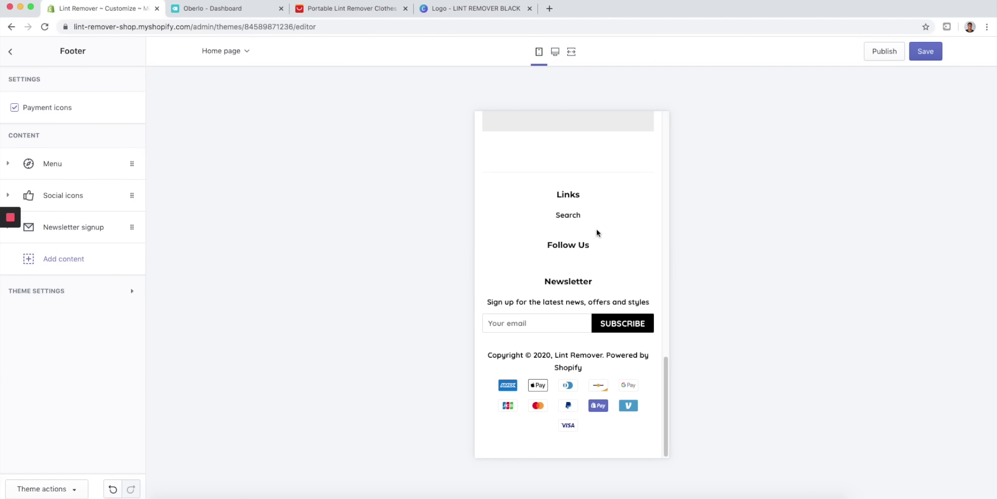
- Remove the Social icons block and scroll the mobile preview to check the footer
{"action": "left_click", "coordinate": [85, 194]}
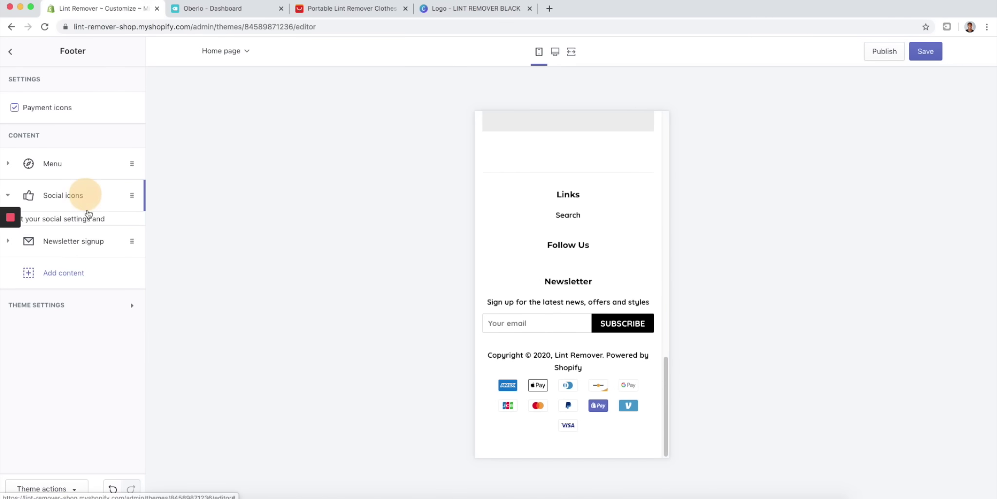
{"action": "left_click", "coordinate": [67, 259]}
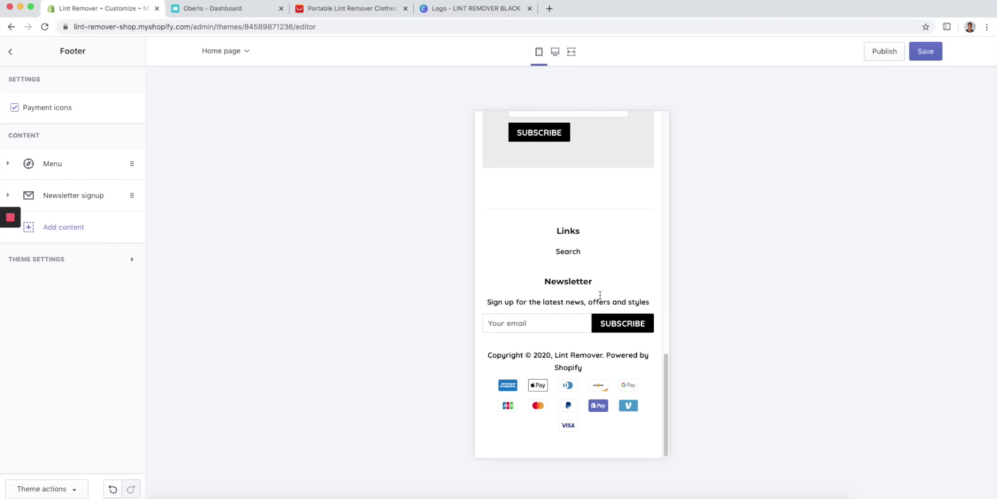
{"action": "scroll", "coordinate": [603, 239], "scroll_direction": "up", "scroll_amount": 15}
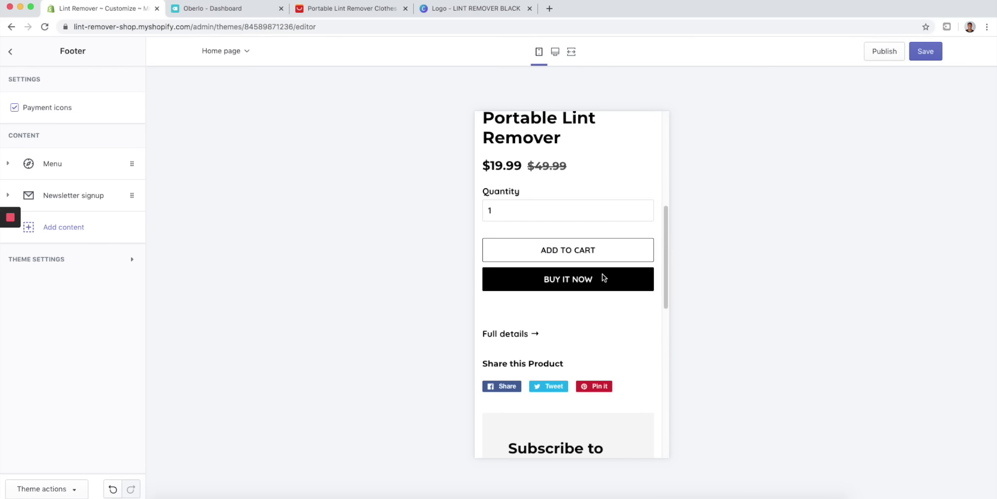
{"action": "scroll", "coordinate": [617, 213], "scroll_direction": "down", "scroll_amount": 10}
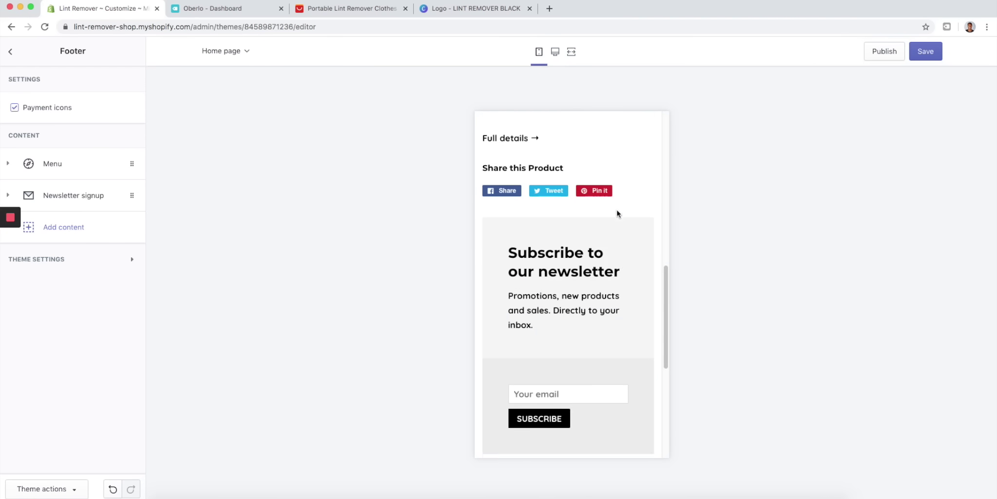
{"action": "scroll", "coordinate": [617, 213], "scroll_direction": "up", "scroll_amount": 8}
{"action": "scroll", "coordinate": [616, 212], "scroll_direction": "up", "scroll_amount": 3}
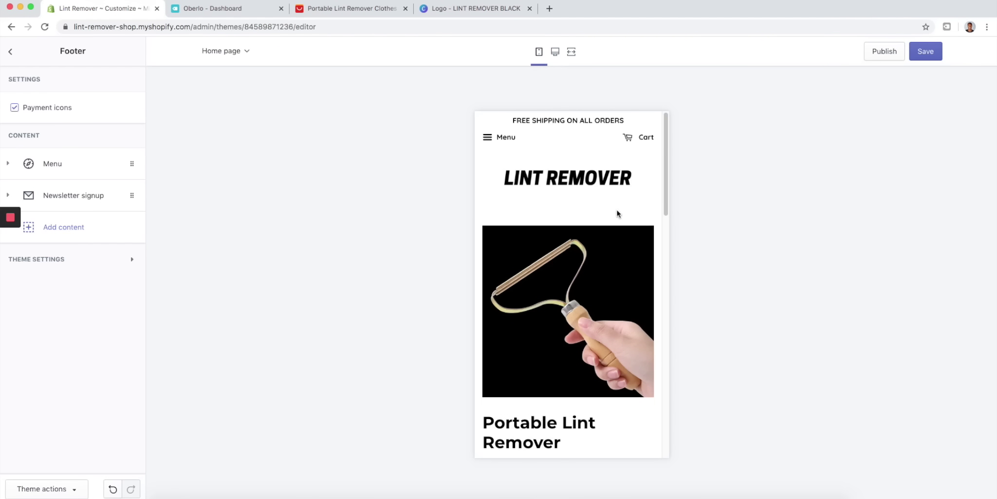
{"action": "scroll", "coordinate": [584, 258], "scroll_direction": "down", "scroll_amount": 5}
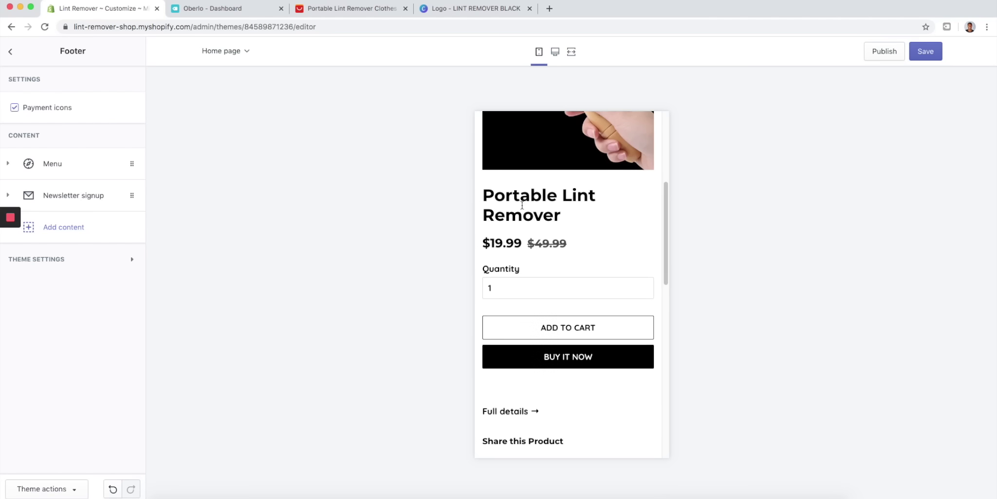
{"action": "scroll", "coordinate": [628, 233], "scroll_direction": "up", "scroll_amount": 5}
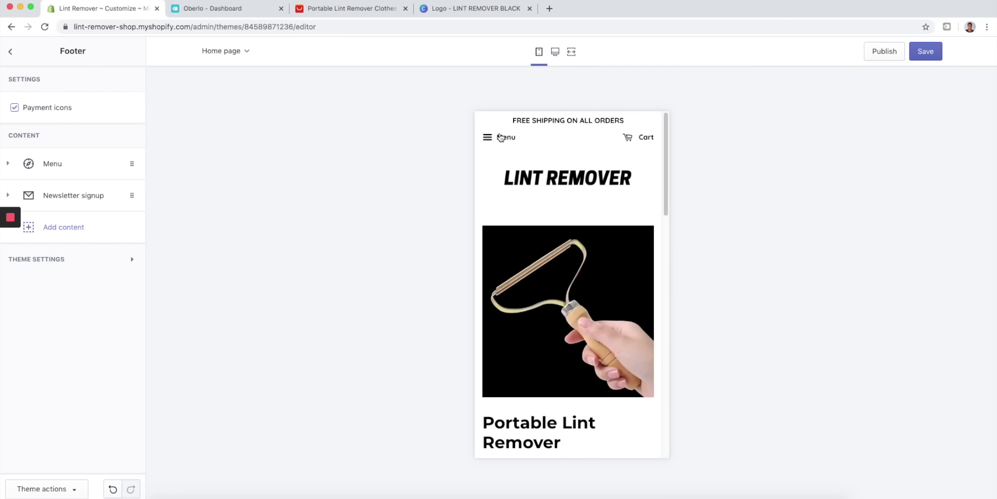
{"action": "scroll", "coordinate": [587, 303], "scroll_direction": "down", "scroll_amount": 15}
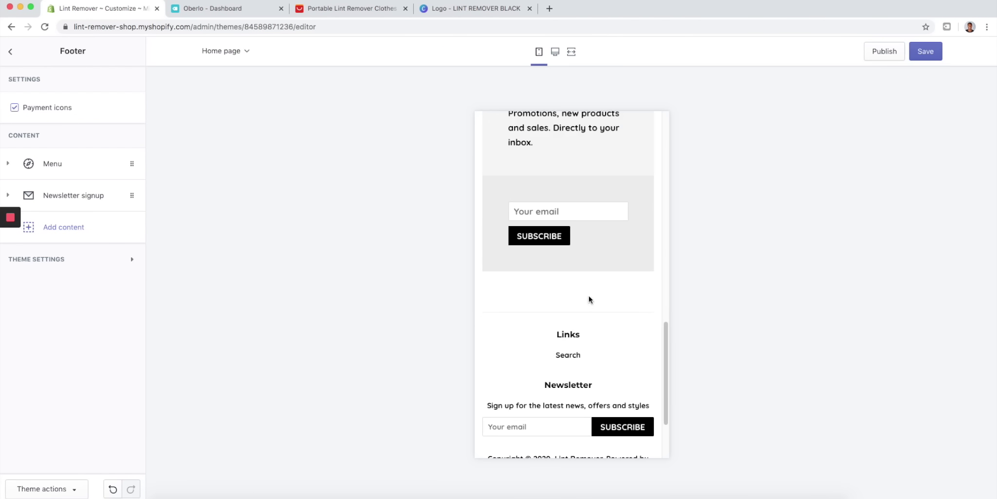
{"action": "scroll", "coordinate": [561, 280], "scroll_direction": "up", "scroll_amount": 8}
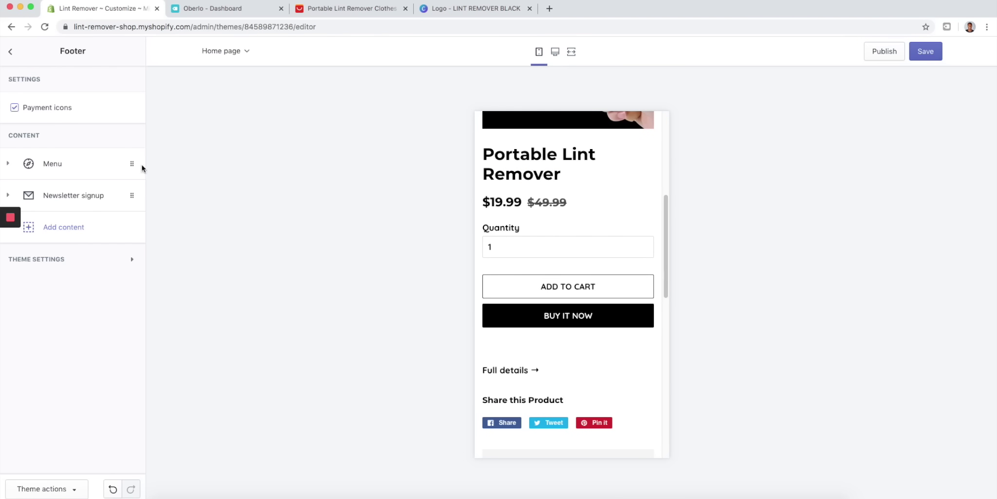
{"action": "scroll", "coordinate": [612, 413], "scroll_direction": "down", "scroll_amount": 10}
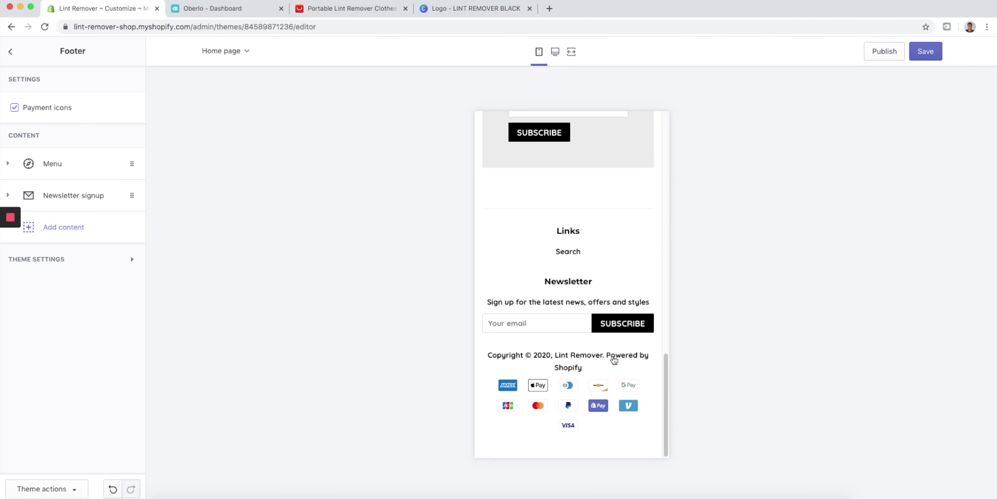
- Save the footer edits, then publish Minimal as the live theme
{"action": "left_click", "coordinate": [12, 51]}
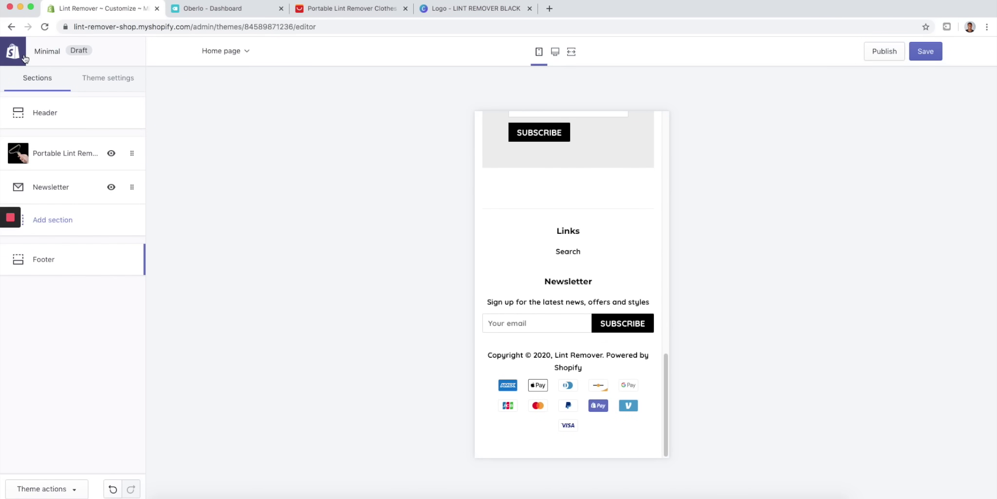
{"action": "left_click", "coordinate": [17, 52]}
{"action": "left_click", "coordinate": [531, 166]}
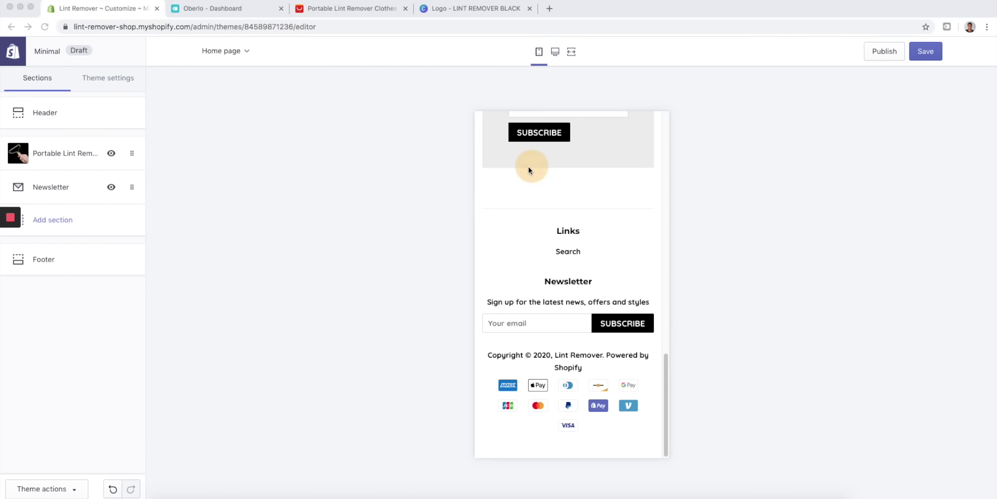
{"action": "left_click", "coordinate": [932, 57]}
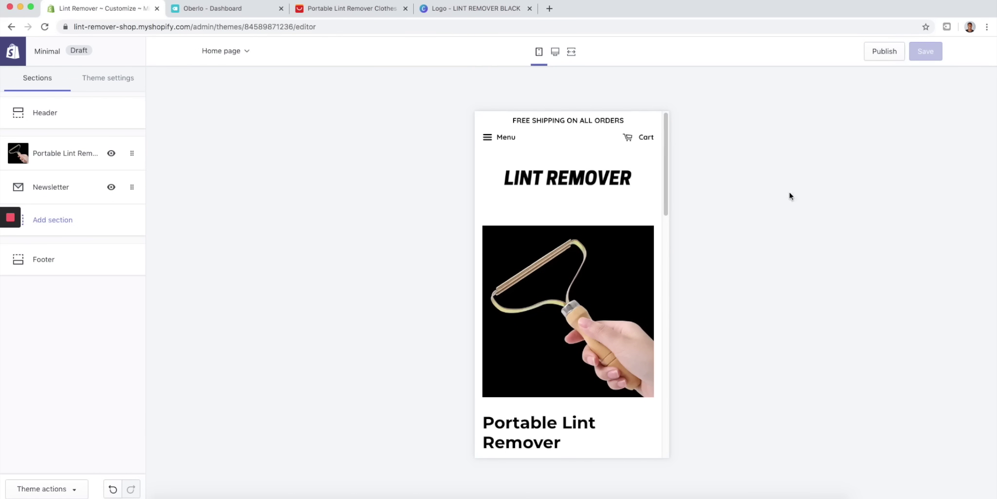
{"action": "left_click", "coordinate": [885, 52]}
{"action": "left_click", "coordinate": [625, 323]}
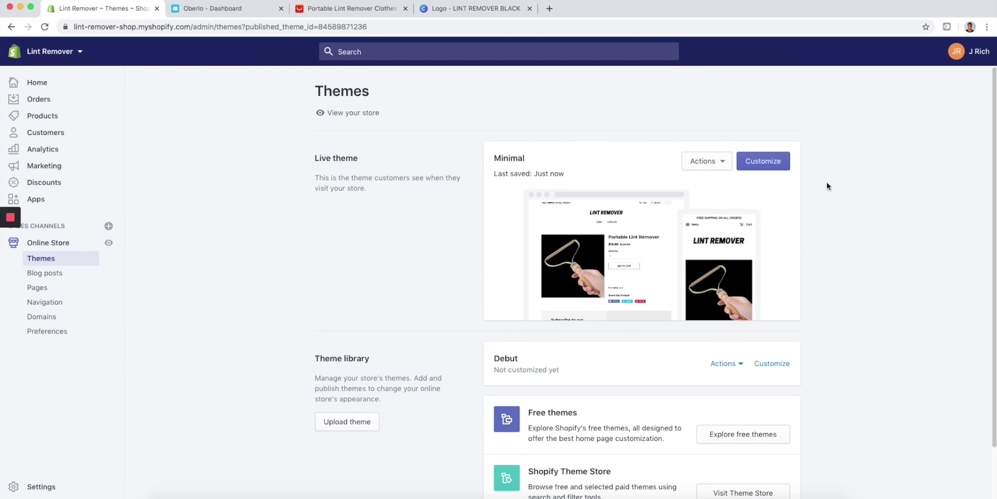
{"action": "left_click", "coordinate": [109, 242]}
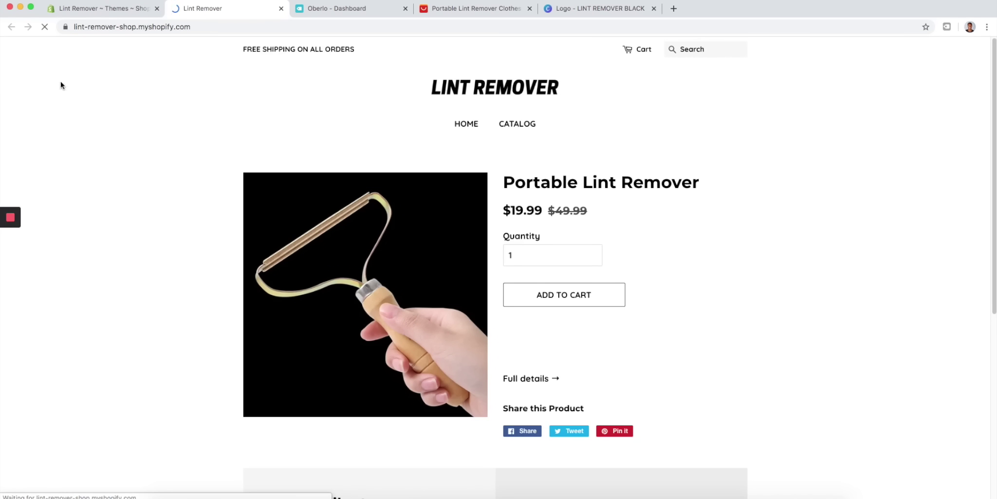
{"action": "scroll", "coordinate": [417, 338], "scroll_direction": "down", "scroll_amount": 5}
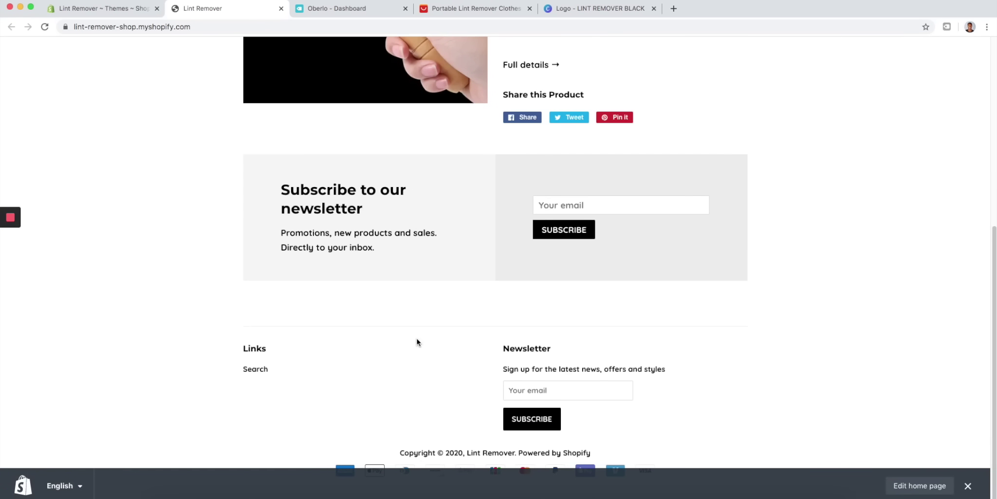
{"action": "scroll", "coordinate": [417, 338], "scroll_direction": "up", "scroll_amount": 5}
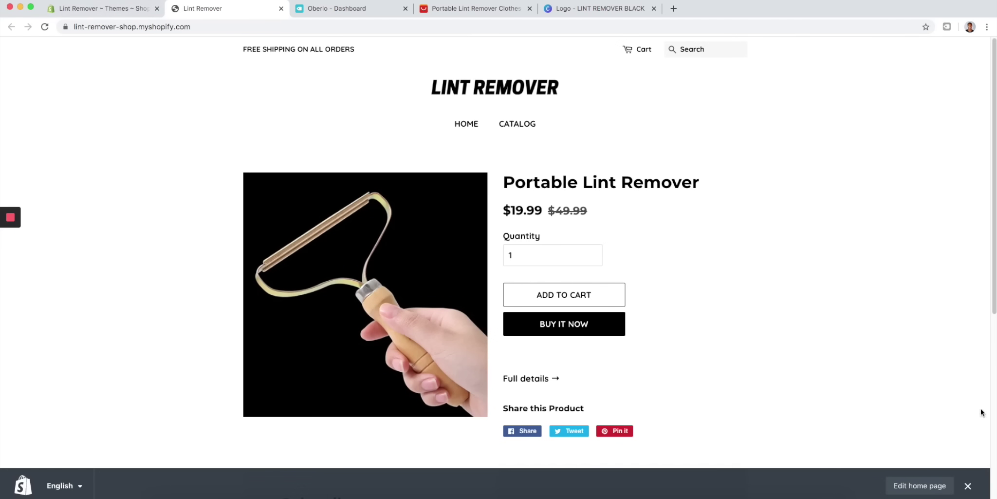
{"action": "left_click", "coordinate": [968, 485]}
{"action": "scroll", "coordinate": [565, 437], "scroll_direction": "down", "scroll_amount": 5}
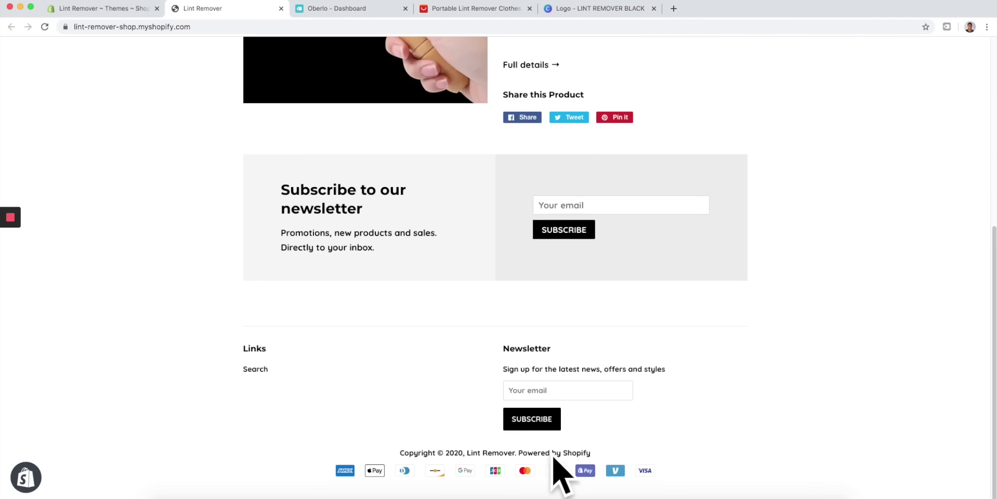
{"action": "left_click", "coordinate": [101, 12]}
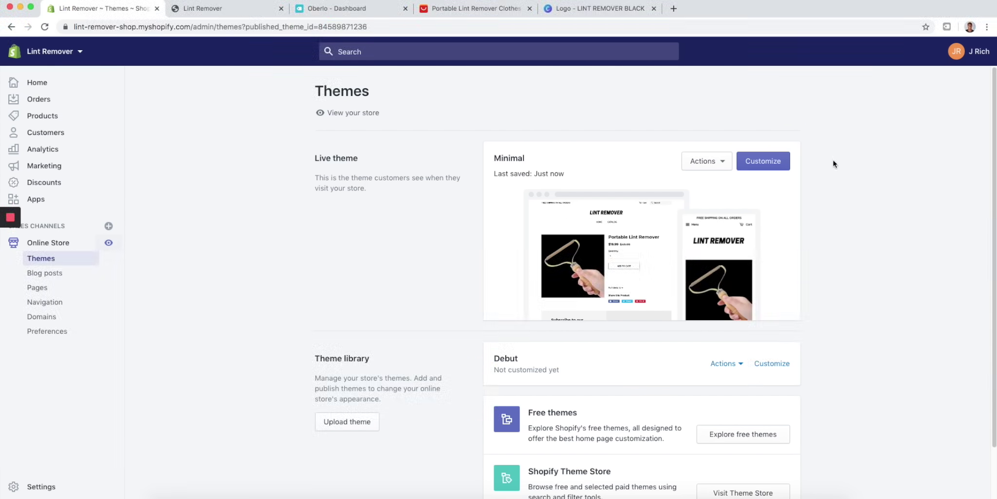
- Open the Minimal theme's Sections/footer.liquid file in the code editor
{"action": "left_click", "coordinate": [705, 161]}
{"action": "left_click", "coordinate": [692, 270]}
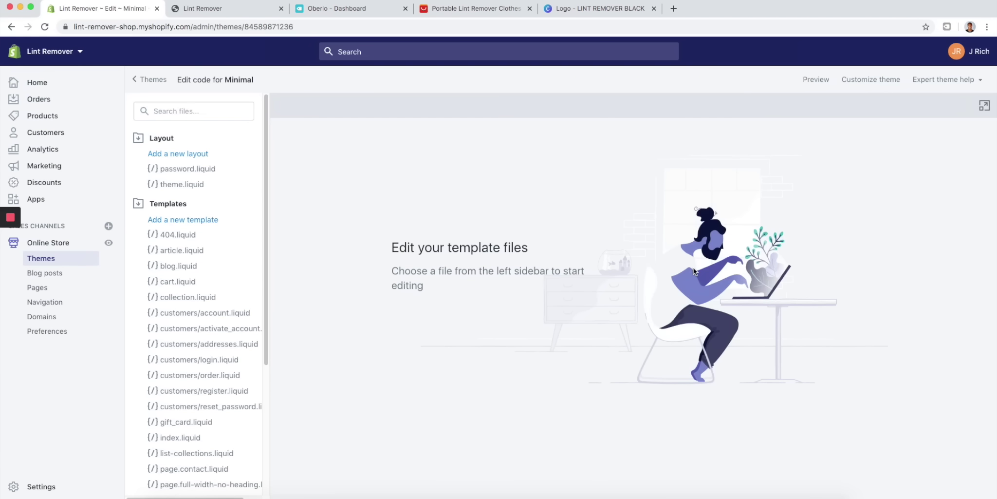
{"action": "scroll", "coordinate": [239, 229], "scroll_direction": "down", "scroll_amount": 4}
{"action": "left_click", "coordinate": [165, 408]}
{"action": "scroll", "coordinate": [192, 365], "scroll_direction": "down", "scroll_amount": 8}
{"action": "left_click", "coordinate": [184, 237]}
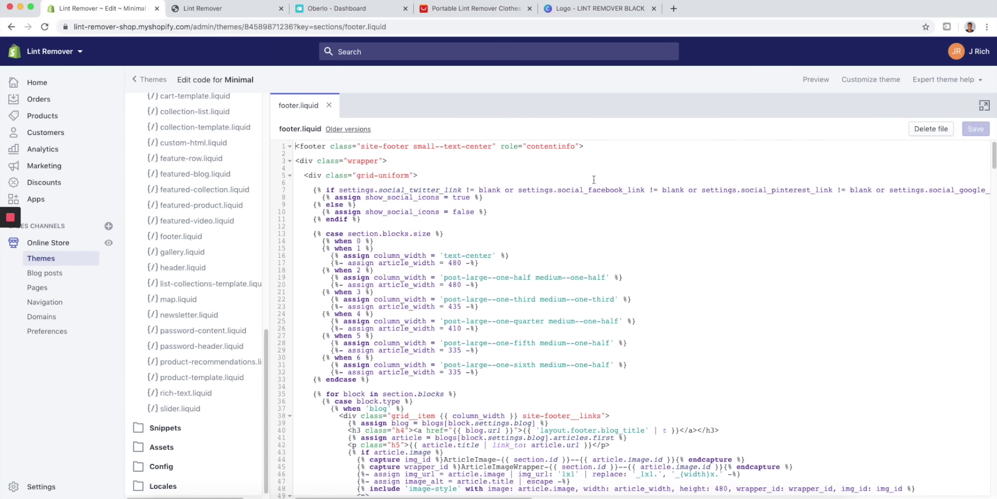
{"action": "scroll", "coordinate": [472, 270], "scroll_direction": "down", "scroll_amount": 10}
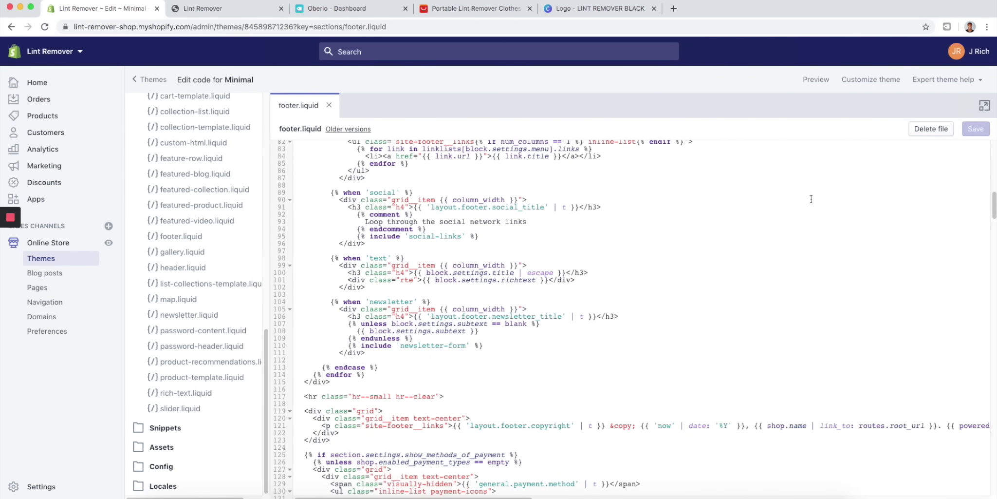
{"action": "scroll", "coordinate": [689, 233], "scroll_direction": "up", "scroll_amount": 10}
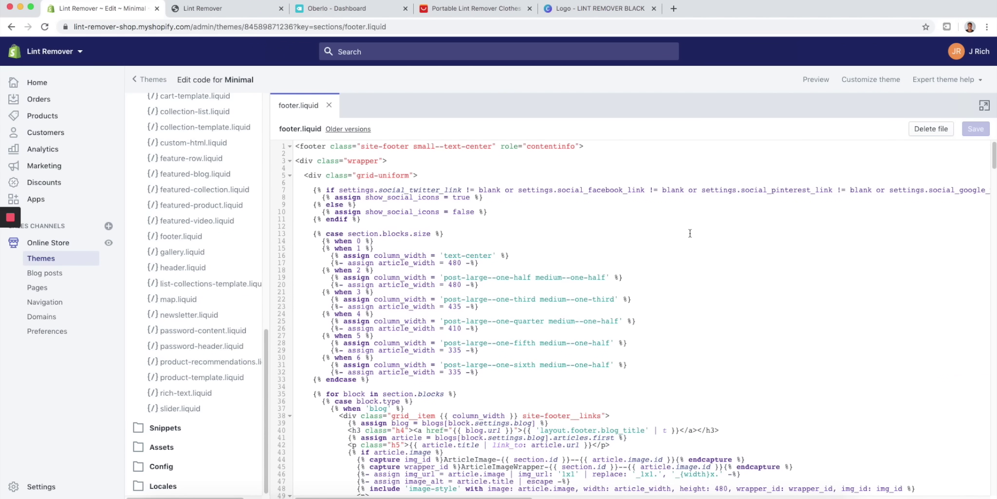
- Find 'powered', delete {{ powered_by_link }} on line 121, and save the file
{"action": "key", "text": "super+f"}
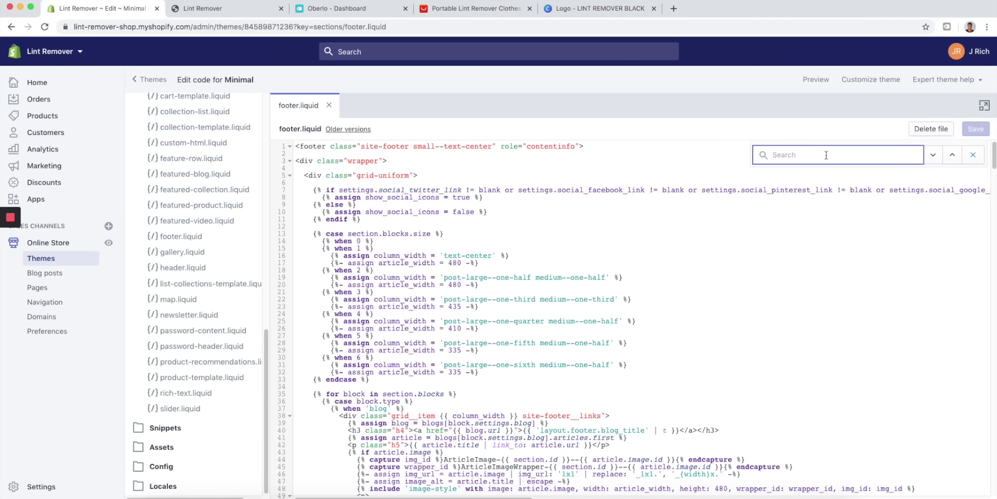
{"action": "type", "text": "powered"}
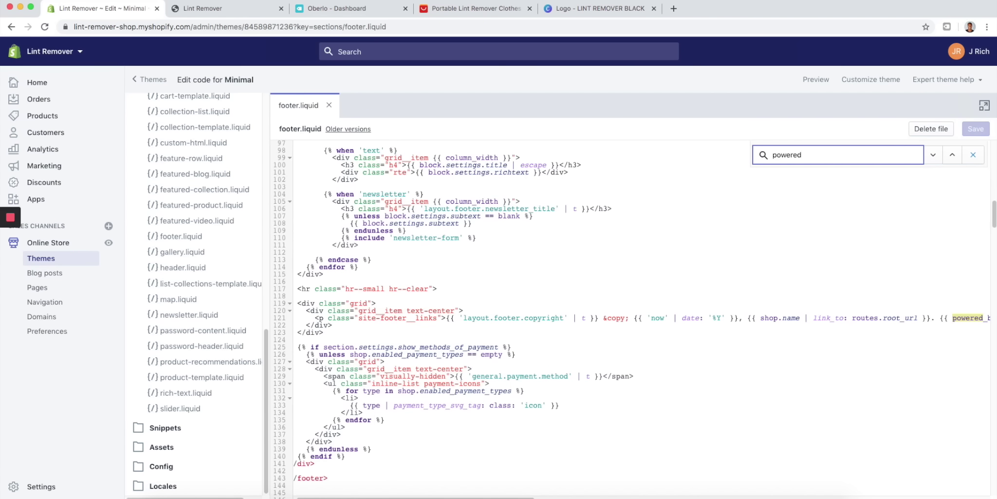
{"action": "left_click_drag", "start_coordinate": [529, 497], "coordinate": [585, 494]}
{"action": "left_click_drag", "start_coordinate": [781, 318], "coordinate": [872, 317]}
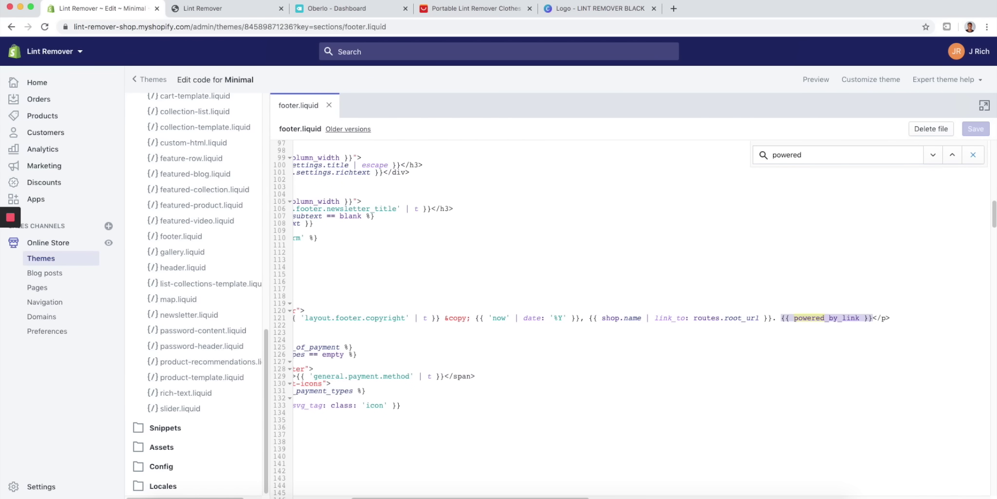
{"action": "key", "text": "BackSpace"}
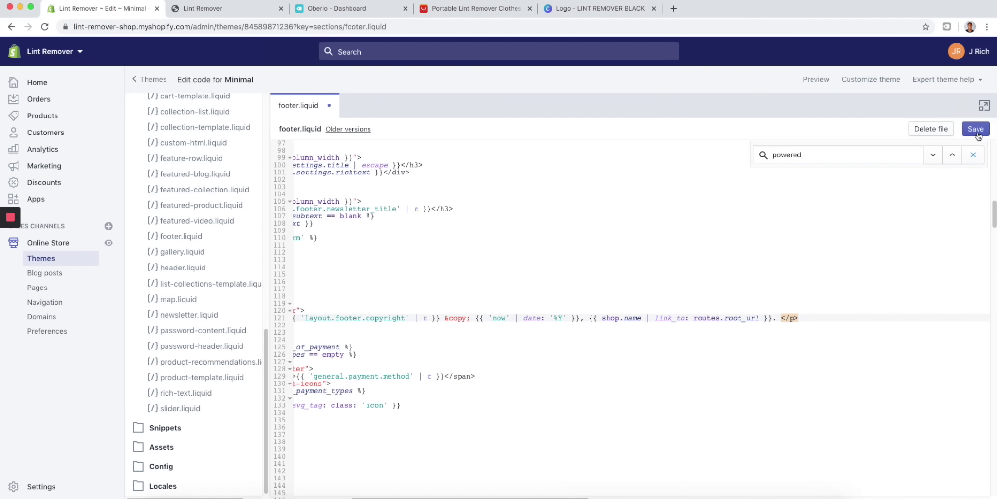
{"action": "left_click", "coordinate": [976, 130]}
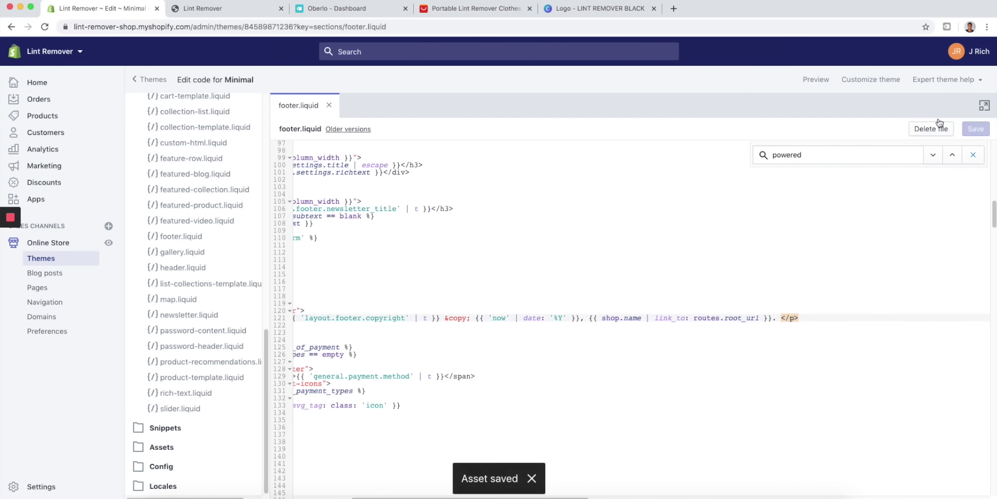
{"action": "left_click", "coordinate": [215, 8]}
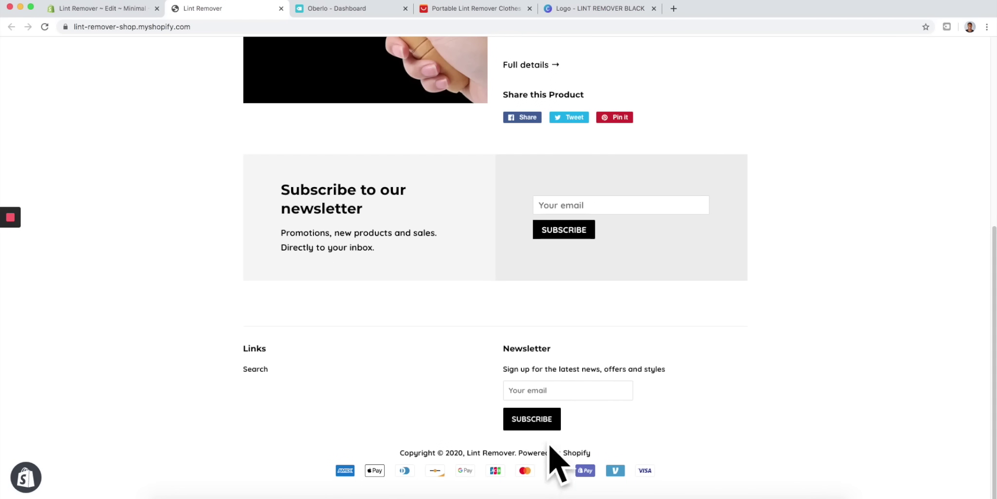
- Reload the storefront and scroll through it to check the footer's powered-by credit
{"action": "left_click", "coordinate": [44, 27]}
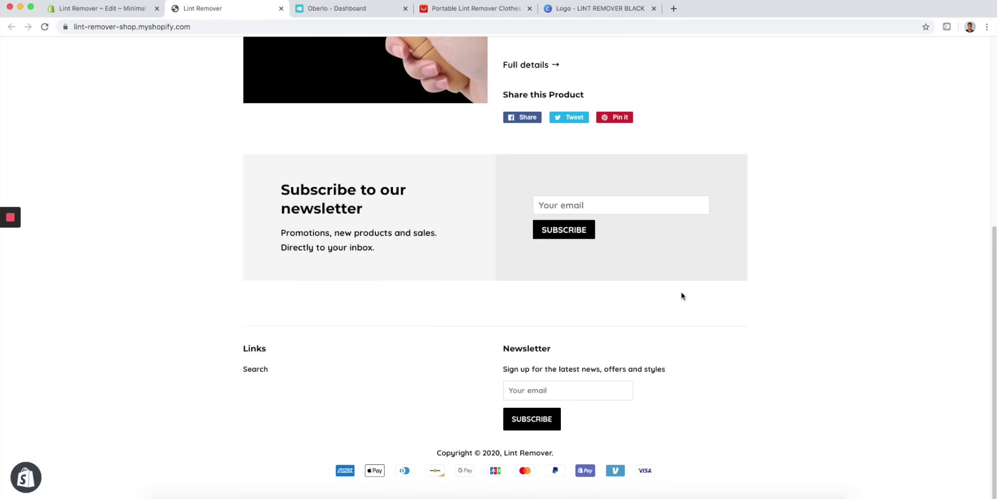
{"action": "scroll", "coordinate": [583, 416], "scroll_direction": "up", "scroll_amount": 6}
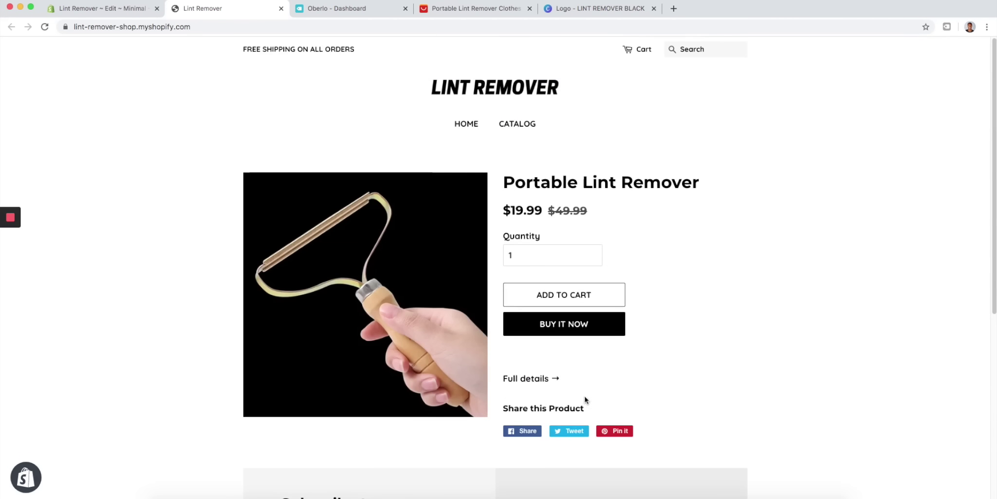
{"action": "scroll", "coordinate": [270, 341], "scroll_direction": "down", "scroll_amount": 6}
{"action": "scroll", "coordinate": [345, 327], "scroll_direction": "up", "scroll_amount": 6}
{"action": "scroll", "coordinate": [362, 314], "scroll_direction": "down", "scroll_amount": 6}
{"action": "scroll", "coordinate": [362, 313], "scroll_direction": "up", "scroll_amount": 6}
{"action": "scroll", "coordinate": [441, 369], "scroll_direction": "down", "scroll_amount": 6}
{"action": "scroll", "coordinate": [504, 231], "scroll_direction": "up", "scroll_amount": 6}
{"action": "left_click", "coordinate": [105, 9]}
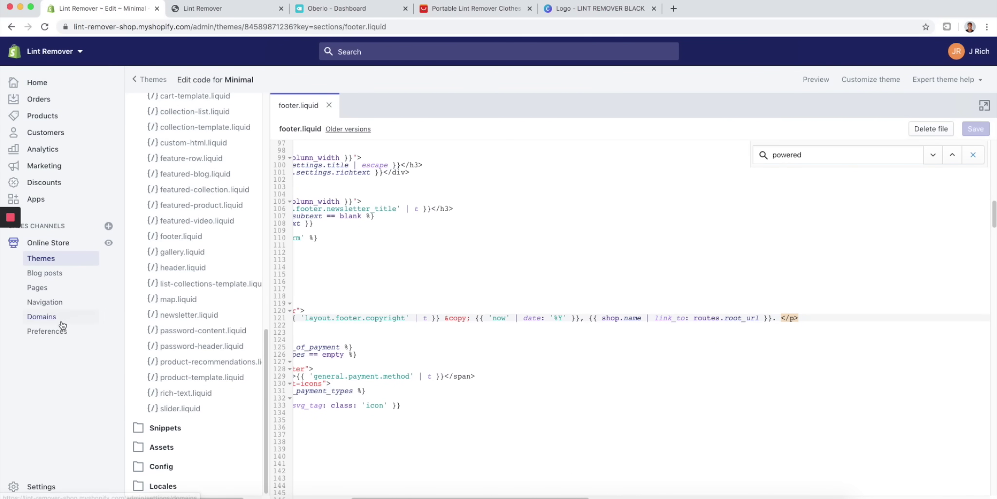
- Add a page titled 'Contact Us' using the page.contact template and save it
{"action": "left_click", "coordinate": [39, 287]}
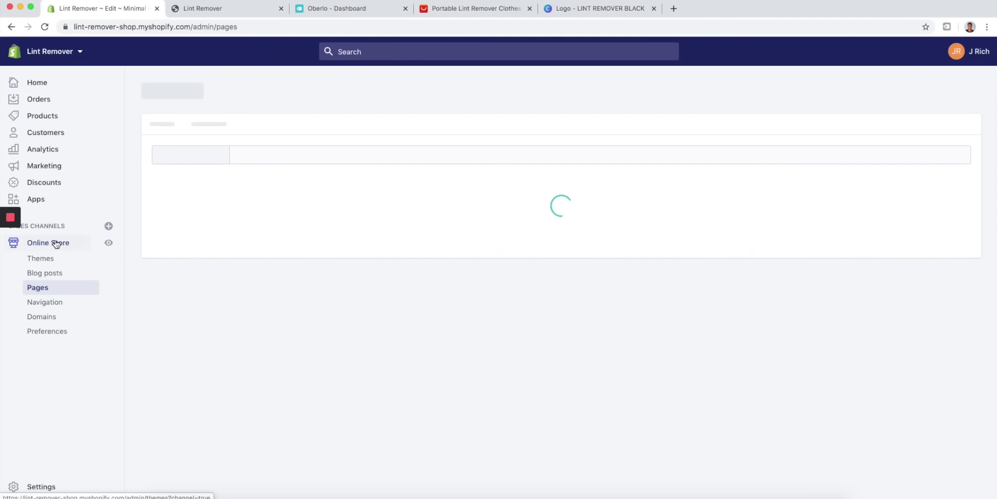
{"action": "left_click", "coordinate": [776, 108]}
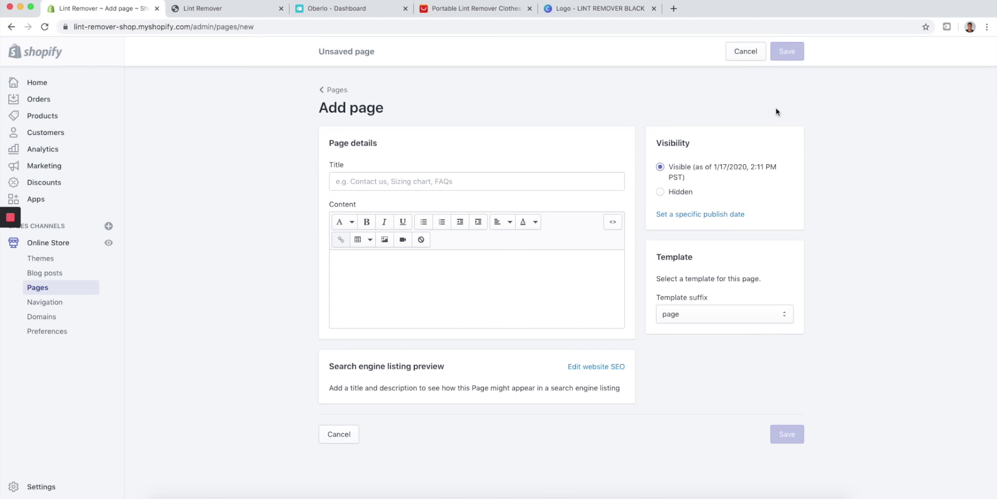
{"action": "left_click", "coordinate": [463, 176]}
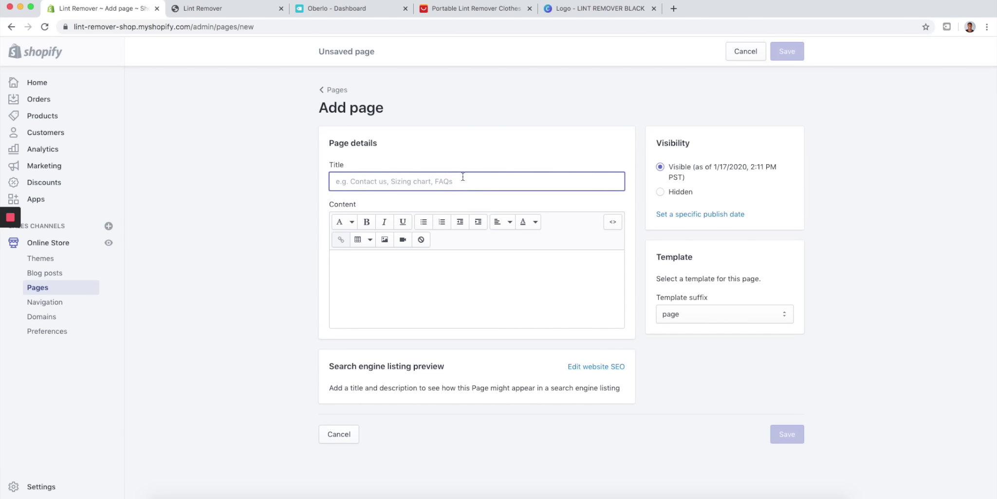
{"action": "type", "text": "Cont"}
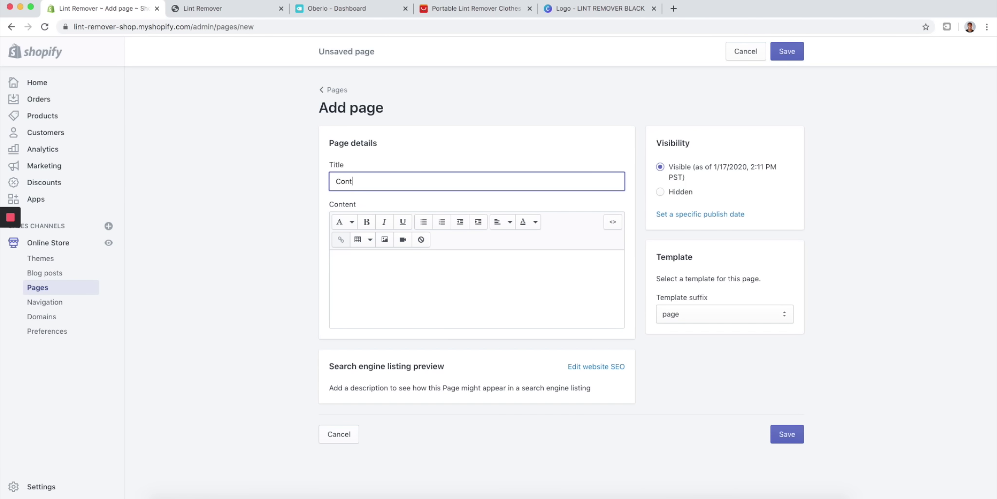
{"action": "type", "text": "act Us"}
{"action": "left_click", "coordinate": [720, 314]}
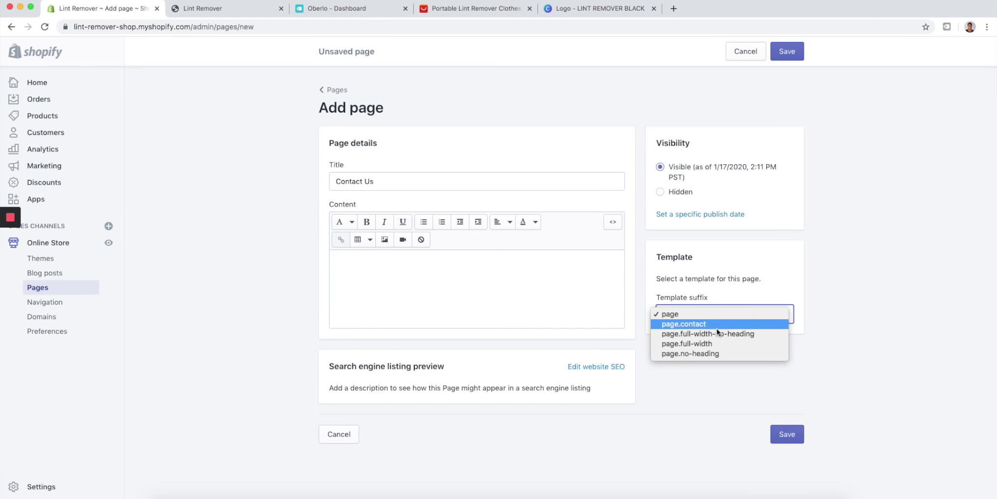
{"action": "left_click", "coordinate": [717, 325]}
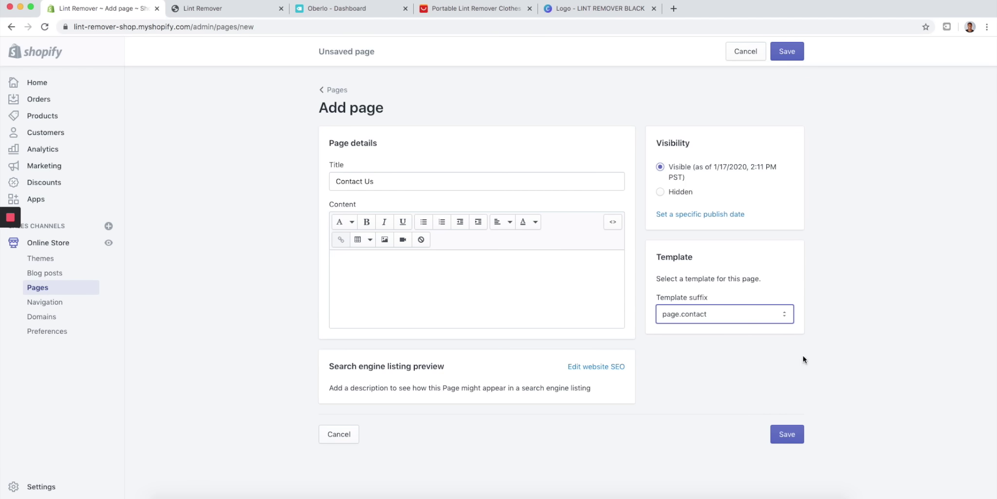
{"action": "left_click", "coordinate": [787, 433]}
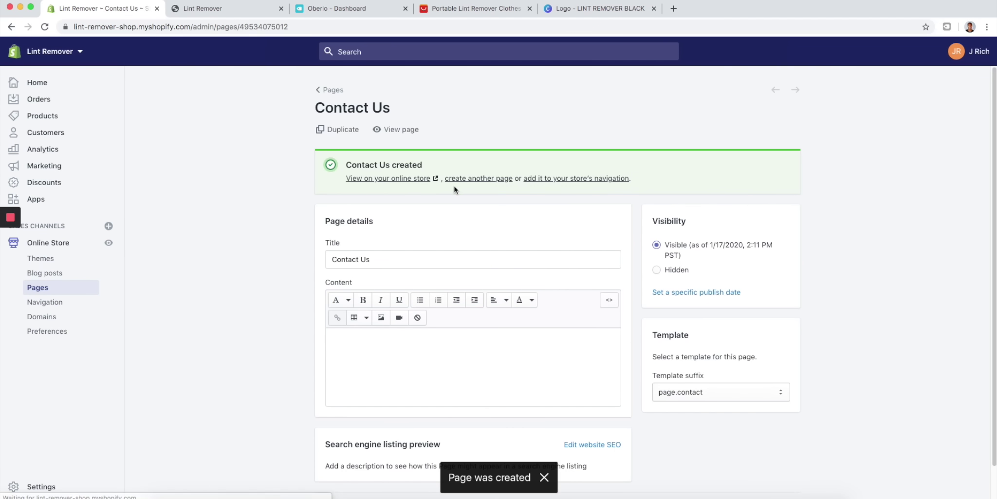
- View the Contact Us page on the live store, then begin another blank page
{"action": "left_click", "coordinate": [399, 181]}
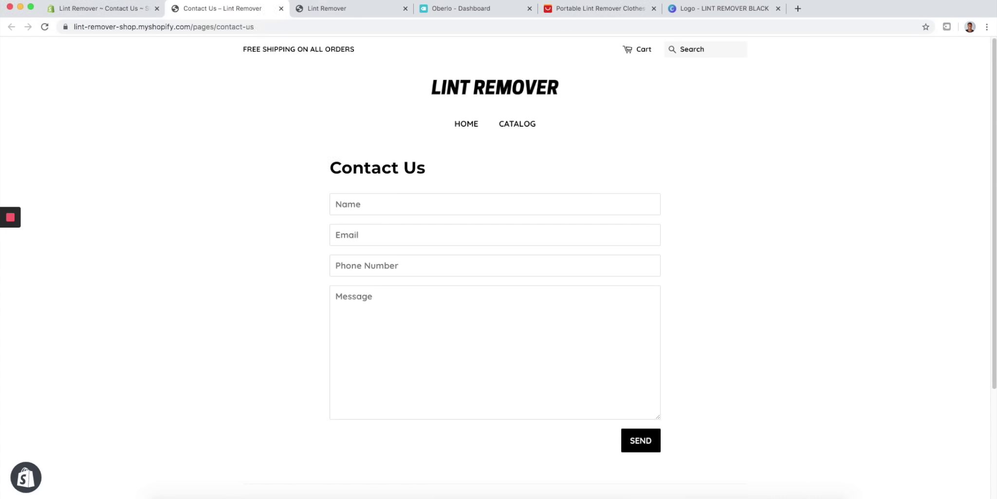
{"action": "left_click", "coordinate": [121, 10]}
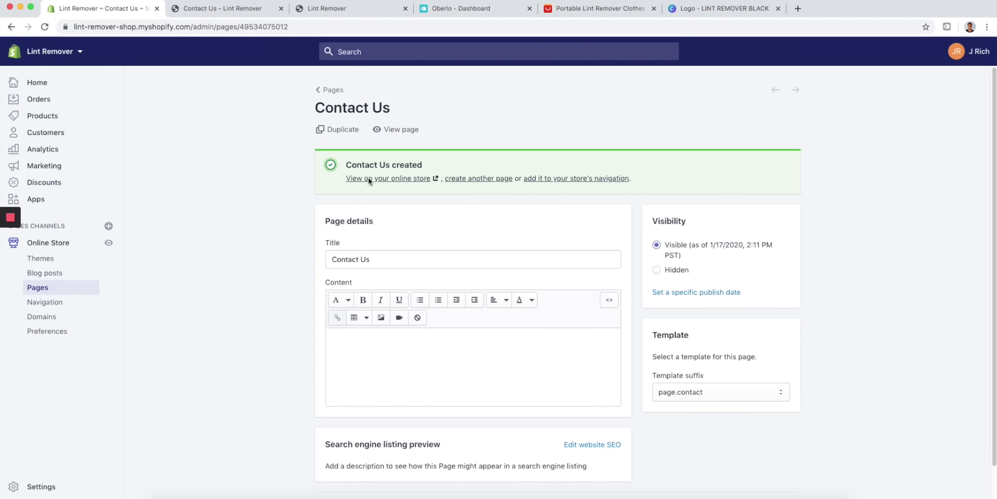
{"action": "left_click", "coordinate": [479, 178]}
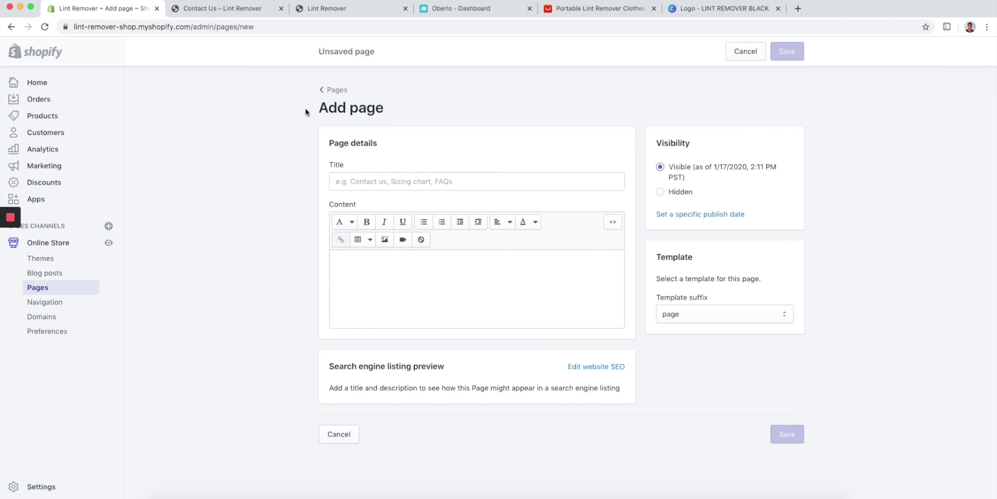
- Start a page titled 'FAQs', then discard the draft and return to the storefront
{"action": "left_click", "coordinate": [393, 181]}
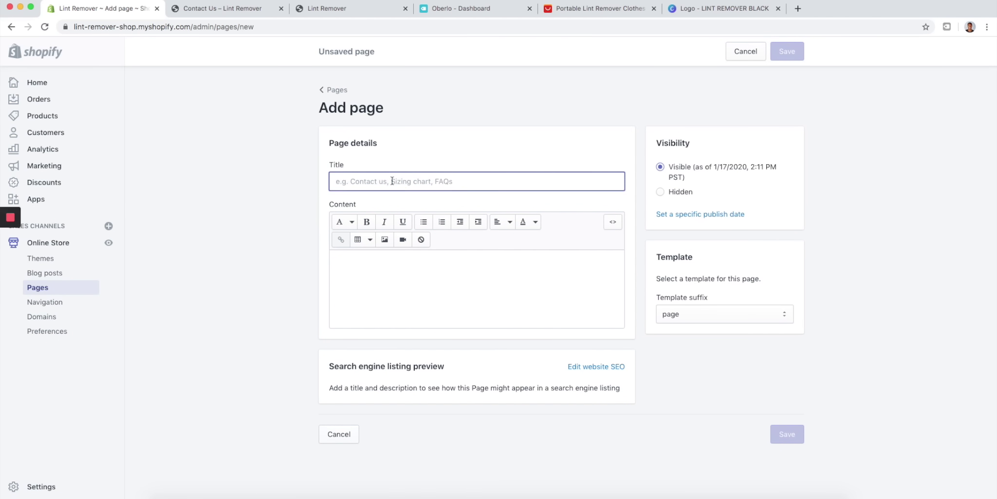
{"action": "type", "text": "FAQs"}
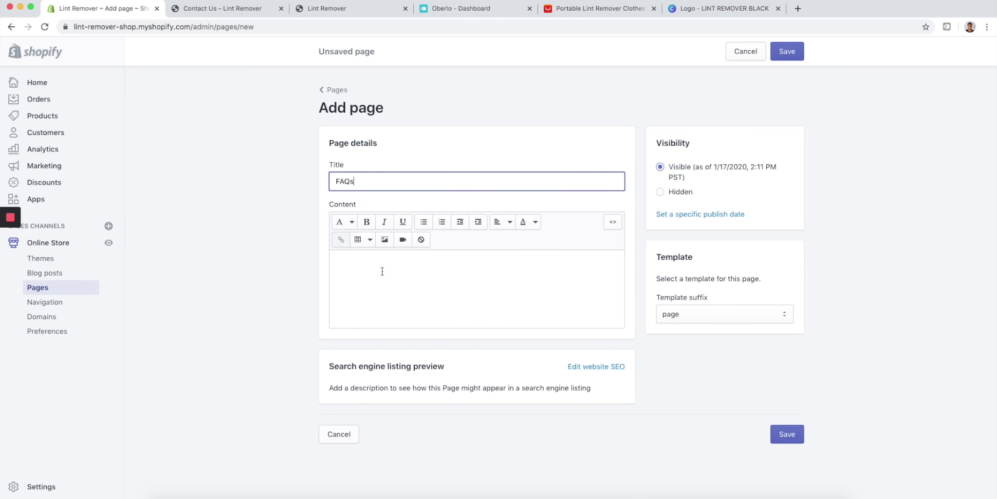
{"action": "left_click", "coordinate": [383, 271]}
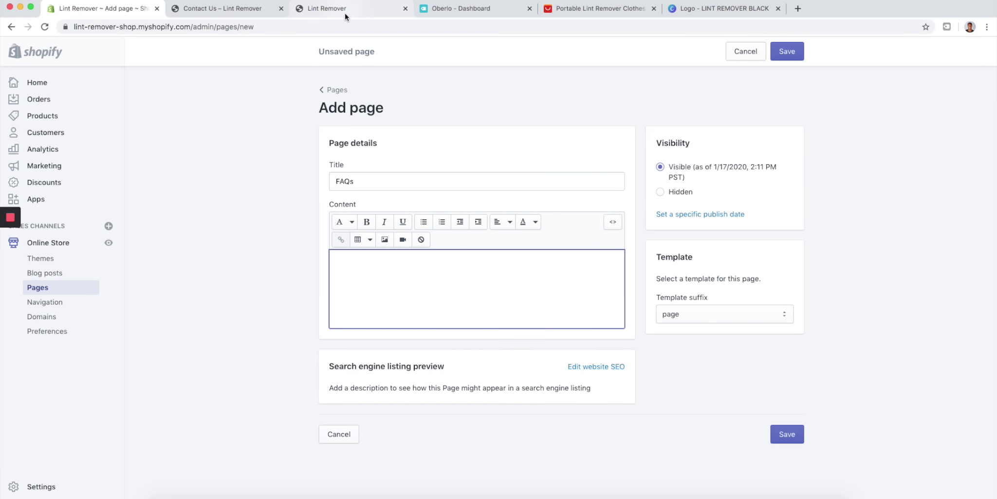
{"action": "left_click", "coordinate": [338, 90]}
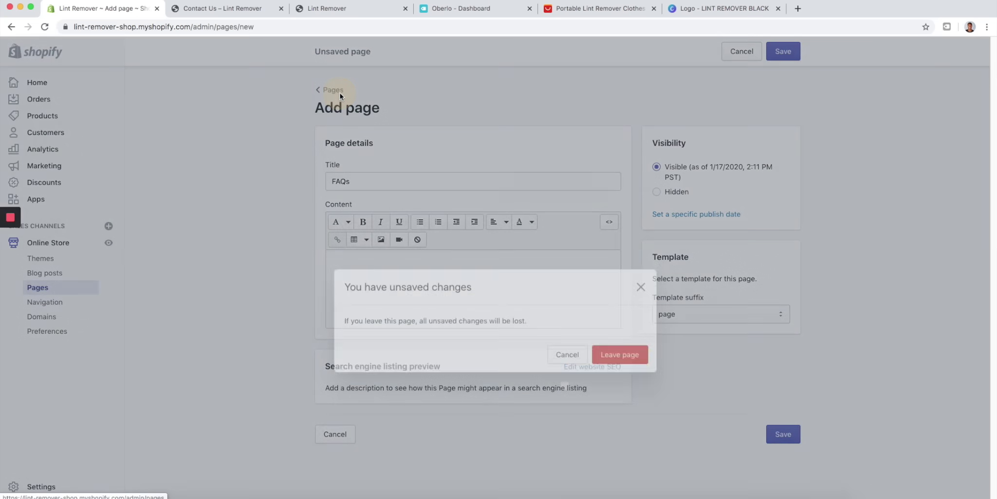
{"action": "left_click", "coordinate": [620, 305]}
{"action": "left_click", "coordinate": [351, 8]}
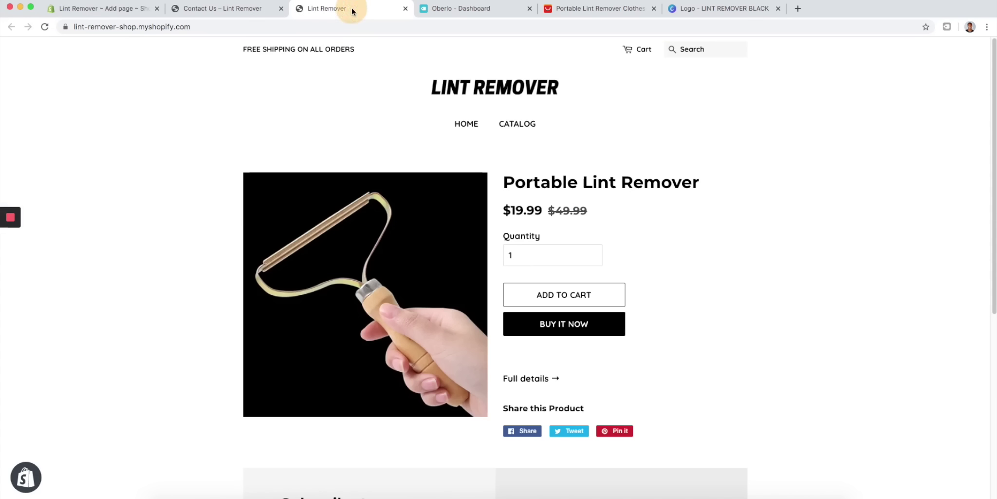
- Scroll through the live Contact Us page, then open Online Store > Navigation
{"action": "left_click", "coordinate": [246, 8]}
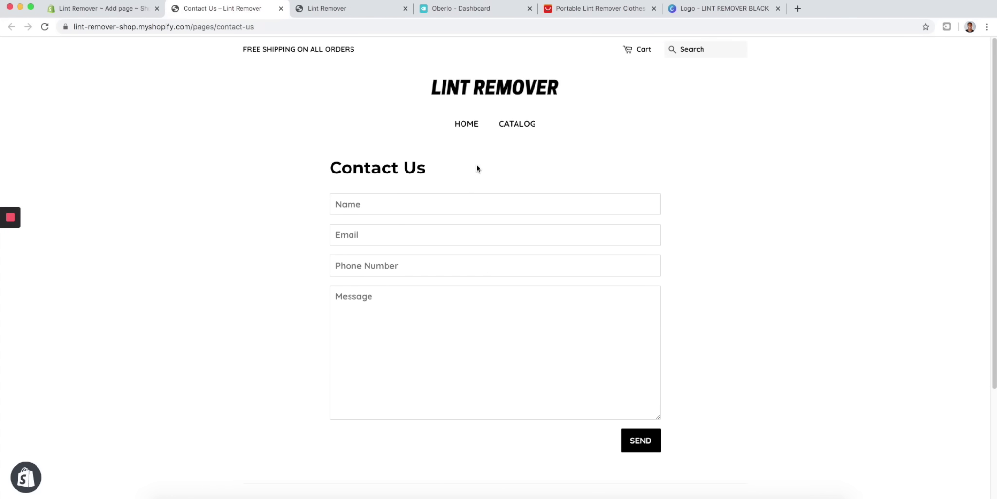
{"action": "scroll", "coordinate": [477, 166], "scroll_direction": "down", "scroll_amount": 3}
{"action": "scroll", "coordinate": [510, 184], "scroll_direction": "up", "scroll_amount": 3}
{"action": "scroll", "coordinate": [589, 163], "scroll_direction": "down", "scroll_amount": 3}
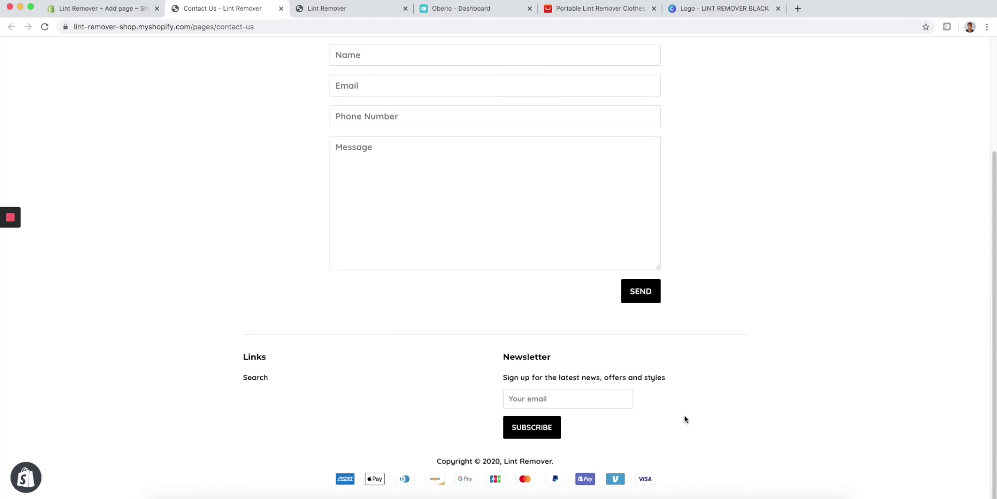
{"action": "scroll", "coordinate": [545, 277], "scroll_direction": "up", "scroll_amount": 3}
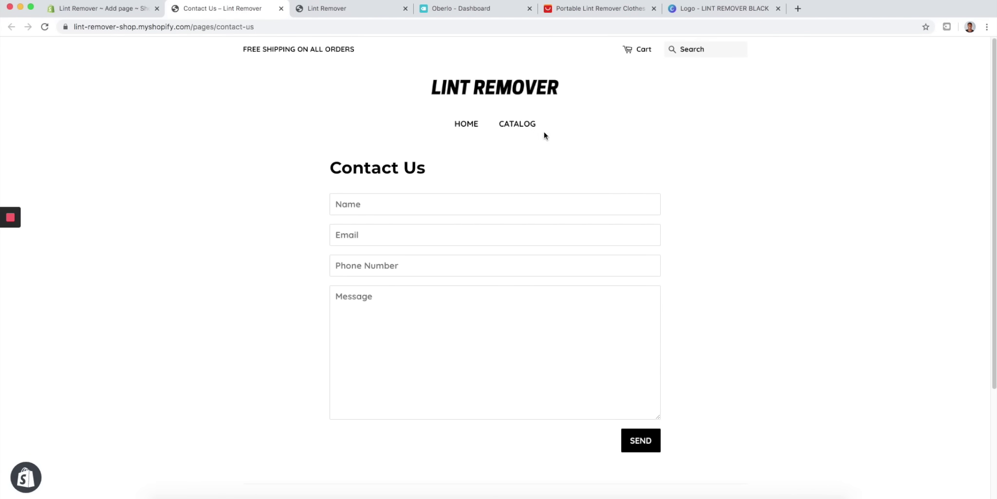
{"action": "left_click", "coordinate": [131, 9]}
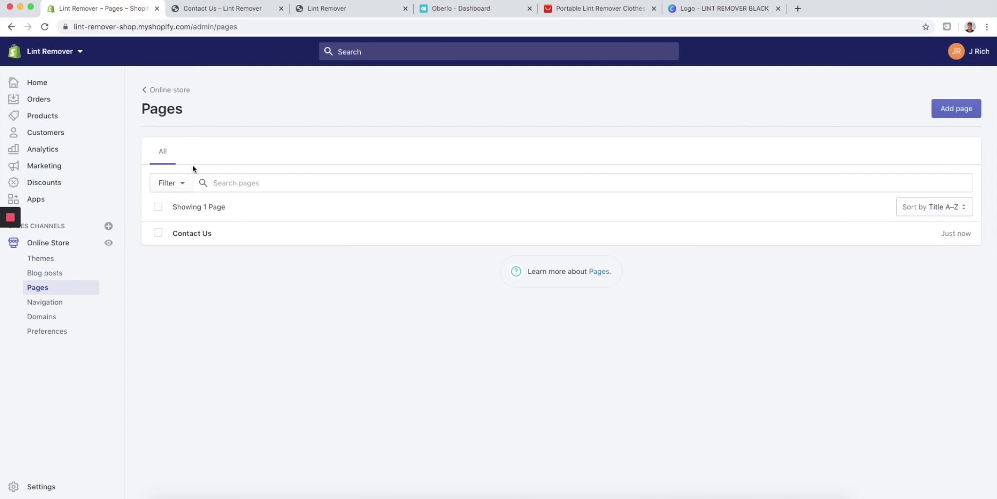
{"action": "left_click", "coordinate": [47, 302]}
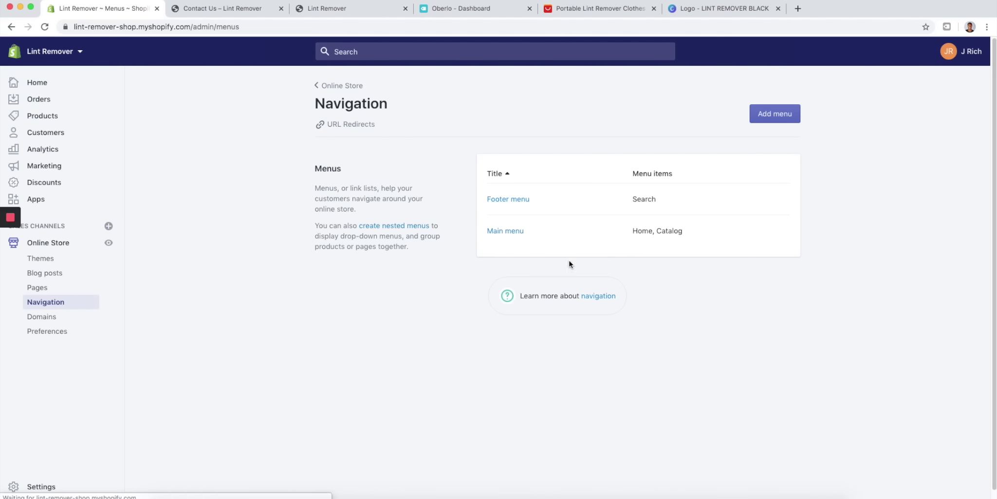
- Rename the Main menu's Catalog item to 'Lint Remover'
{"action": "left_click", "coordinate": [240, 10]}
{"action": "left_click", "coordinate": [466, 123]}
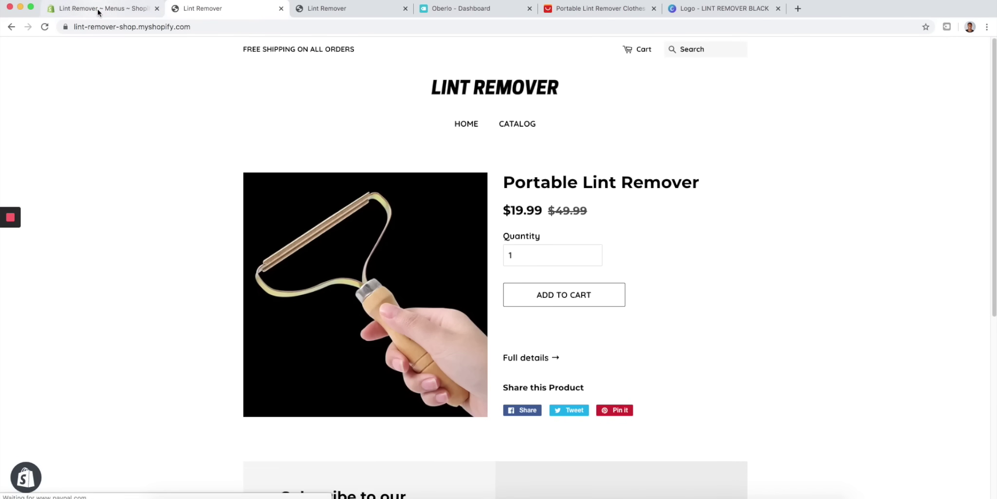
{"action": "left_click", "coordinate": [100, 8]}
{"action": "left_click", "coordinate": [505, 232]}
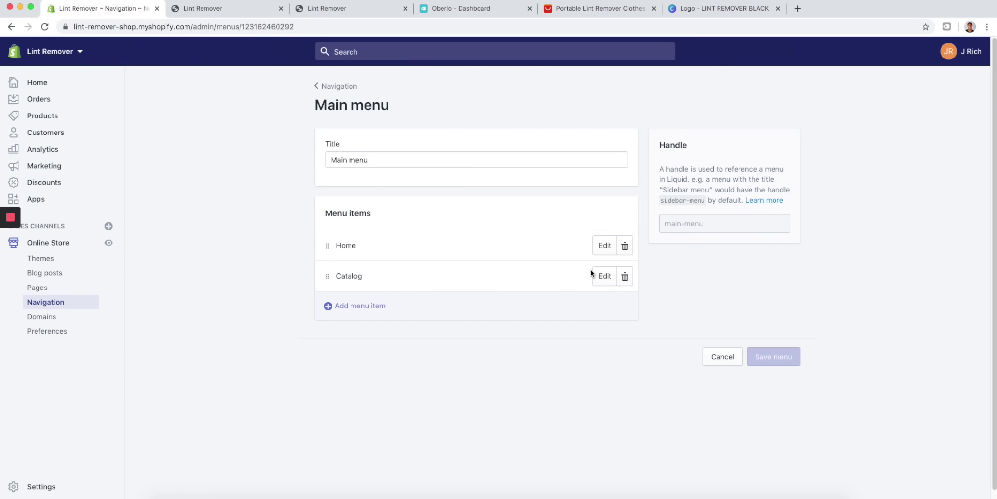
{"action": "left_click", "coordinate": [609, 277]}
{"action": "left_click_drag", "start_coordinate": [399, 270], "coordinate": [335, 267]}
{"action": "type", "text": "L"}
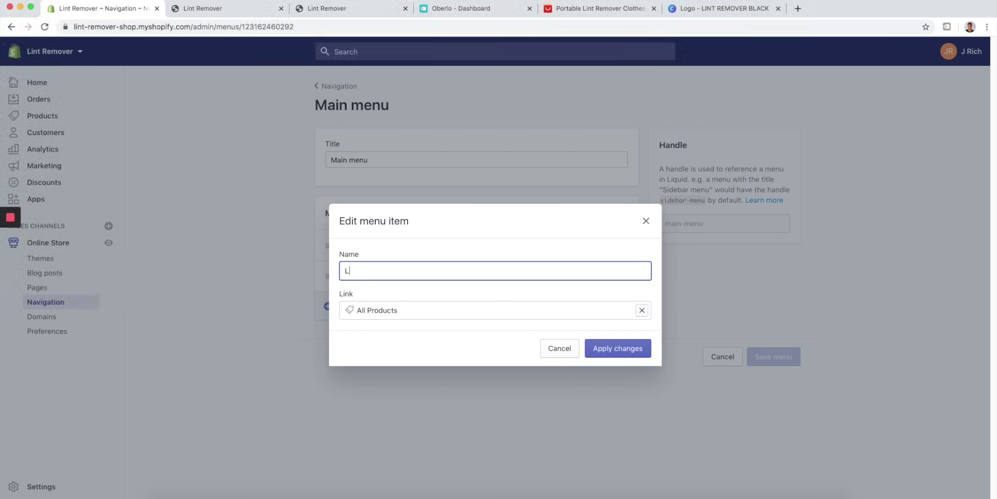
{"action": "type", "text": "int Remover"}
{"action": "left_click", "coordinate": [618, 350]}
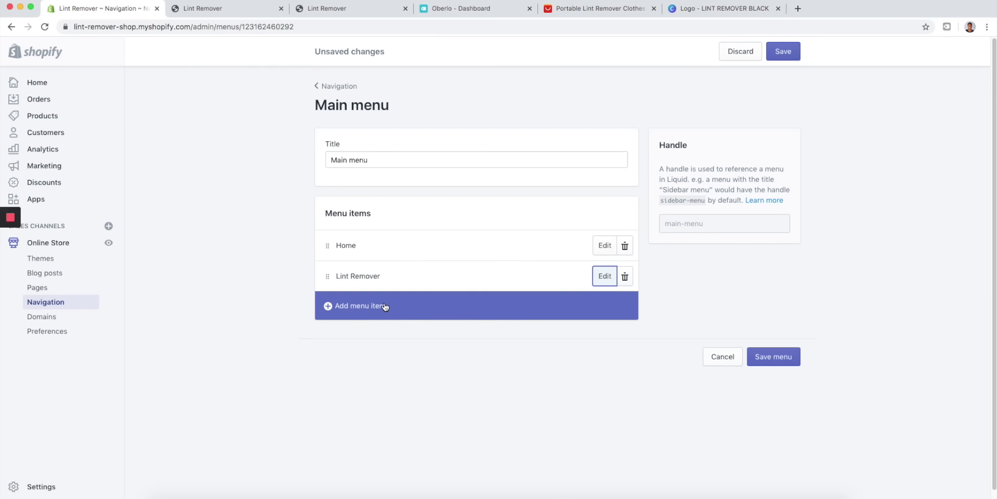
- Add a 'Contact Us' menu item linked to the Contact Us page and save the menu
{"action": "left_click", "coordinate": [367, 307]}
{"action": "left_click", "coordinate": [383, 273]}
{"action": "type", "text": "Co"}
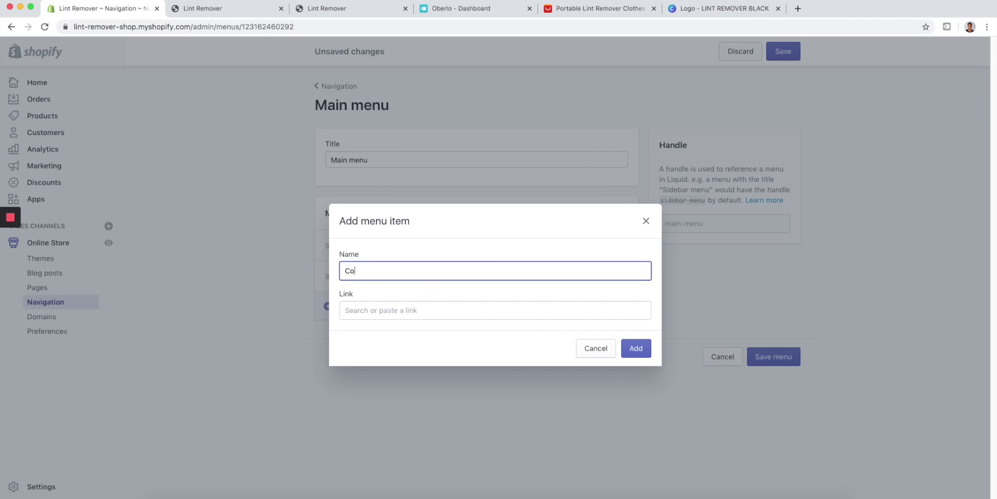
{"action": "type", "text": "ntact us"}
{"action": "left_click", "coordinate": [378, 309]}
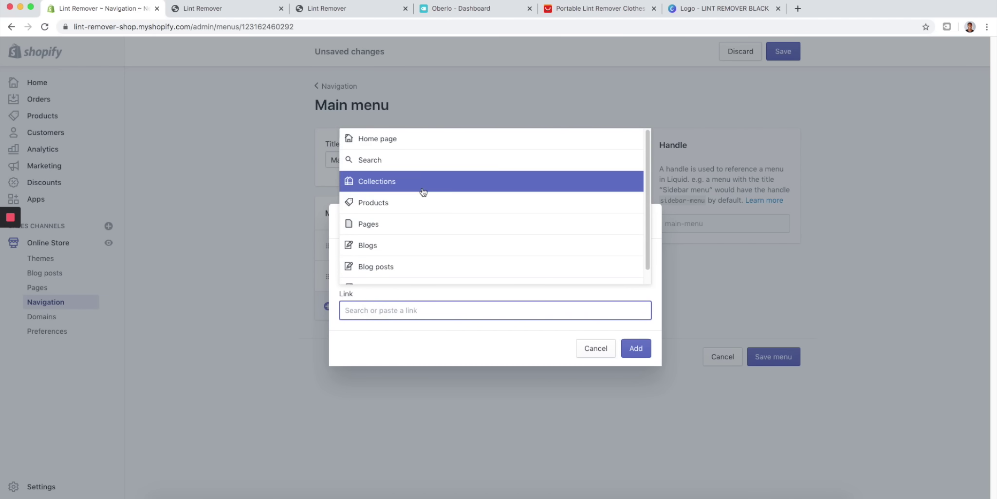
{"action": "left_click", "coordinate": [405, 220]}
{"action": "left_click", "coordinate": [411, 273]}
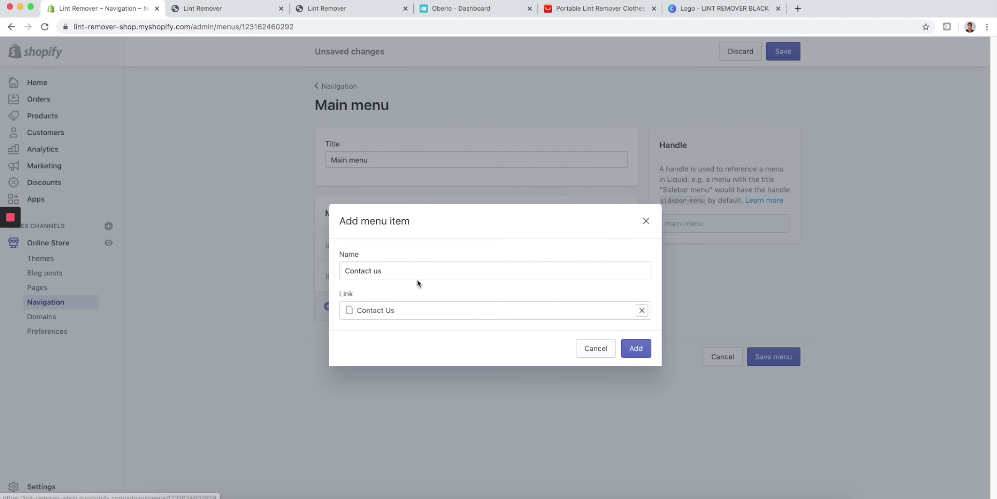
{"action": "left_click", "coordinate": [379, 270]}
{"action": "key", "text": "BackSpace"}
{"action": "type", "text": "U"}
{"action": "left_click", "coordinate": [623, 345]}
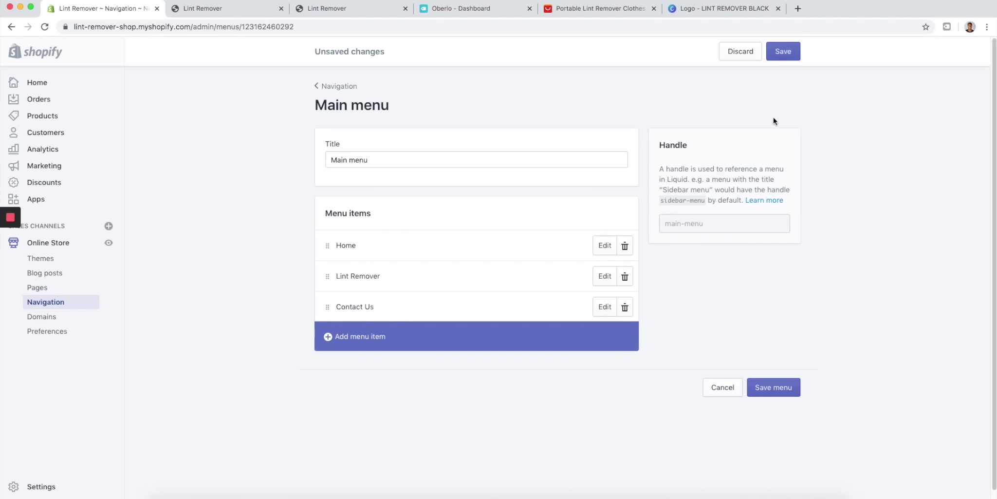
{"action": "left_click", "coordinate": [791, 58]}
- Reload the Lint Remover storefront and scroll down to its footer Links, which list only Search
{"action": "left_click", "coordinate": [253, 9]}
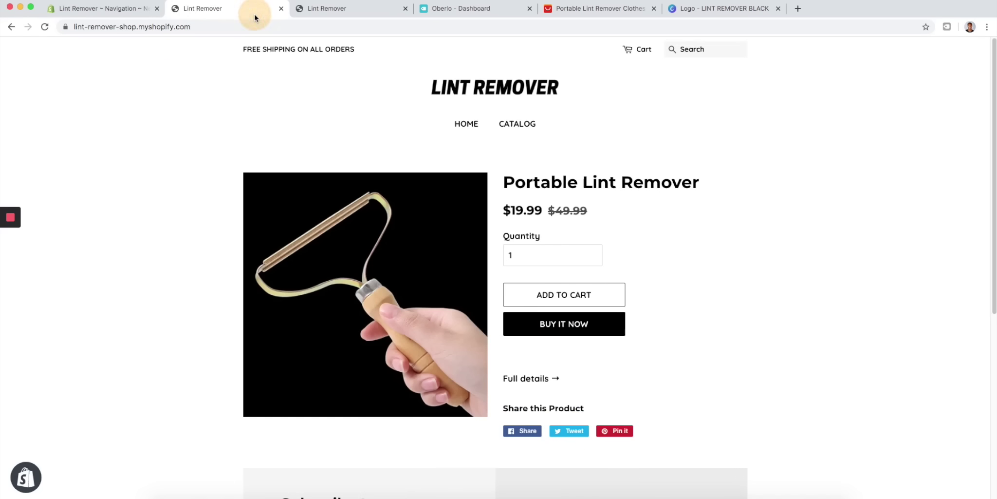
{"action": "left_click", "coordinate": [50, 29]}
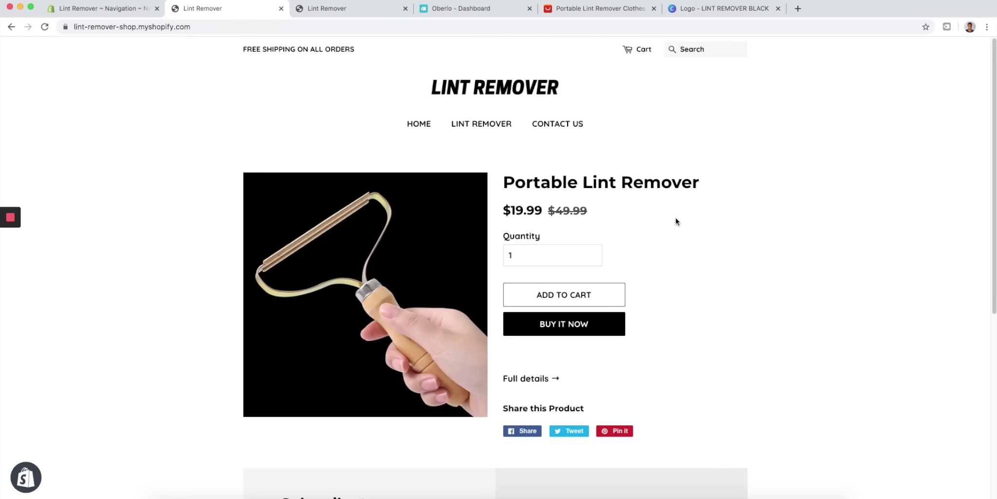
{"action": "scroll", "coordinate": [427, 180], "scroll_direction": "down", "scroll_amount": 6}
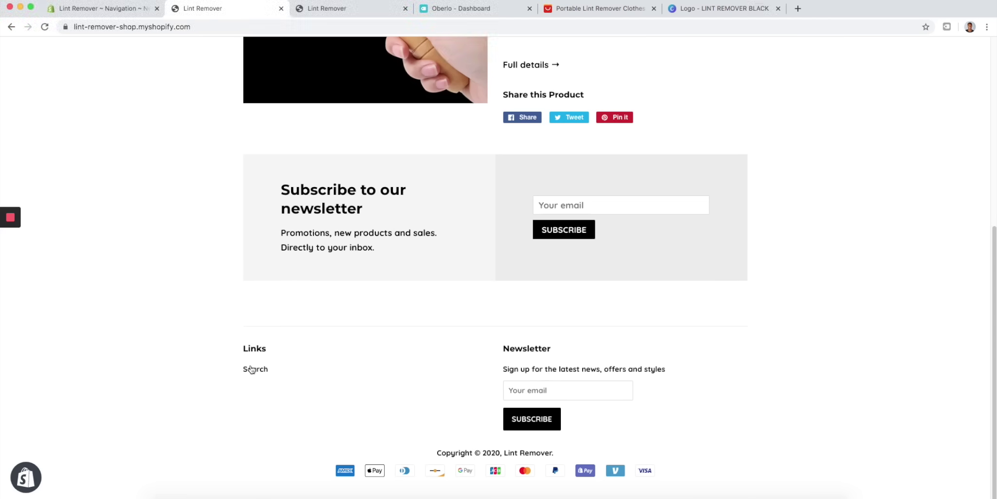
- Open the Footer menu from the Navigation menus list for editing
{"action": "left_click", "coordinate": [107, 9]}
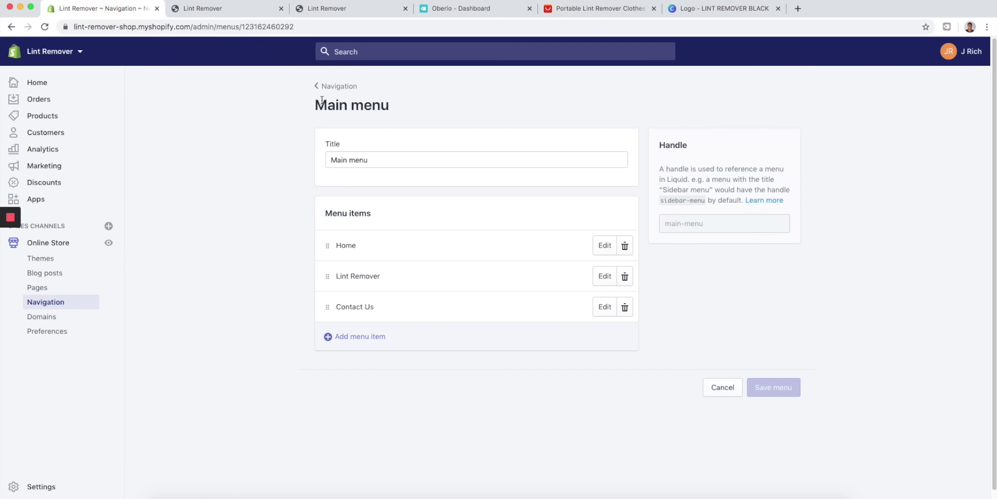
{"action": "left_click", "coordinate": [347, 88]}
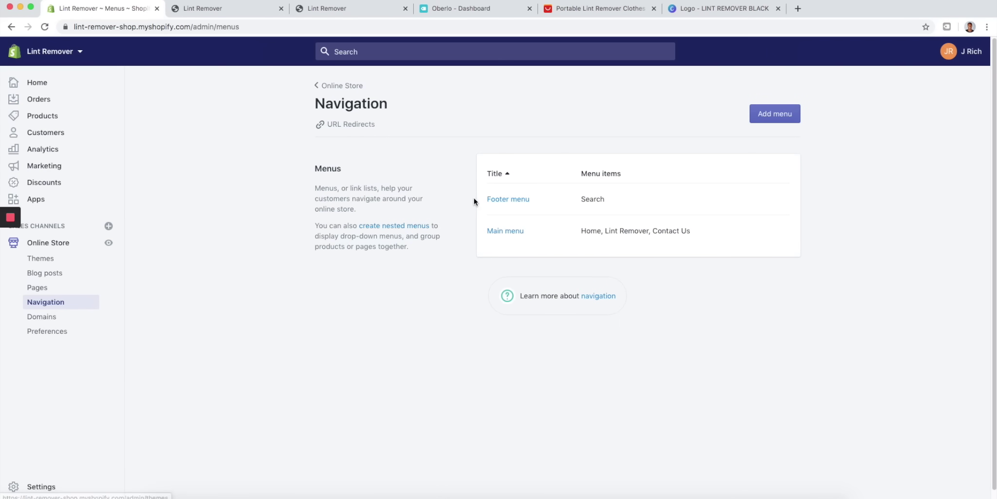
{"action": "left_click", "coordinate": [524, 200]}
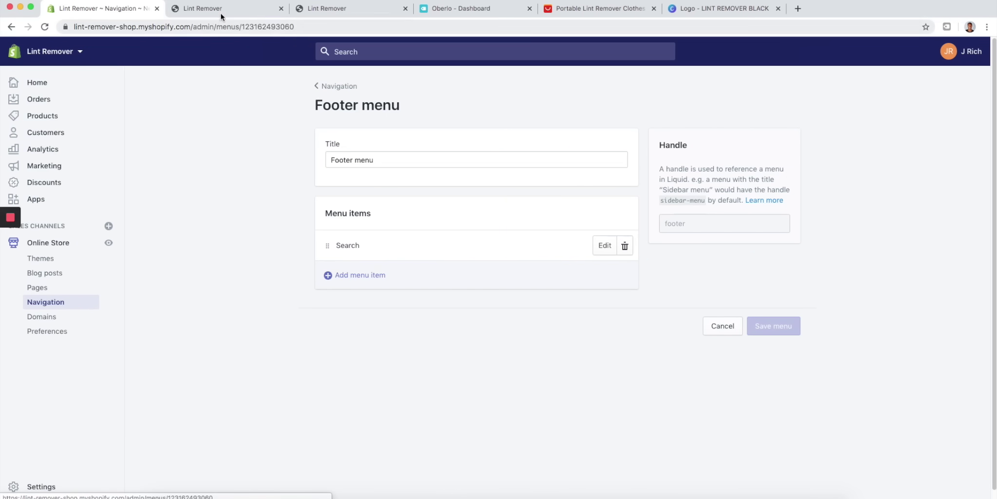
{"action": "left_click", "coordinate": [245, 14]}
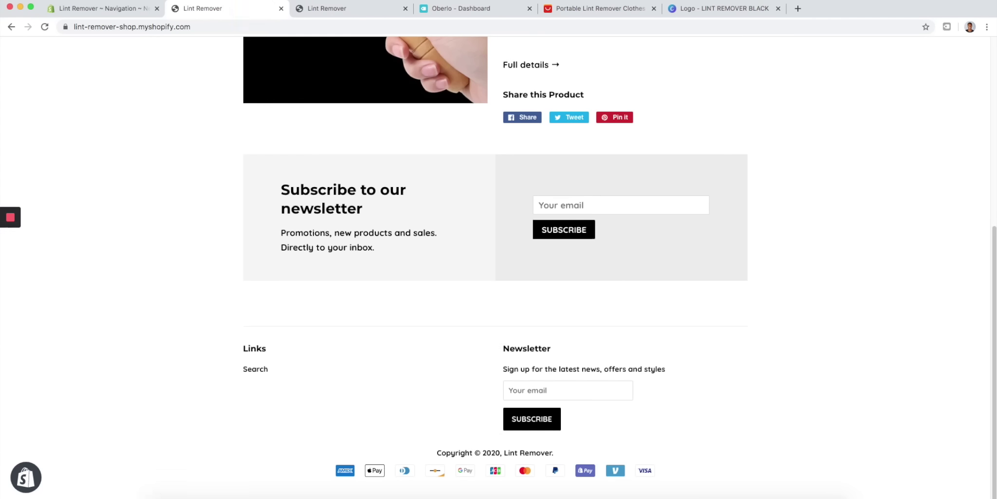
{"action": "left_click", "coordinate": [126, 8]}
- Add a 'Contact Us' item linked to Pages > Contact Us and save the footer menu
{"action": "left_click", "coordinate": [362, 277]}
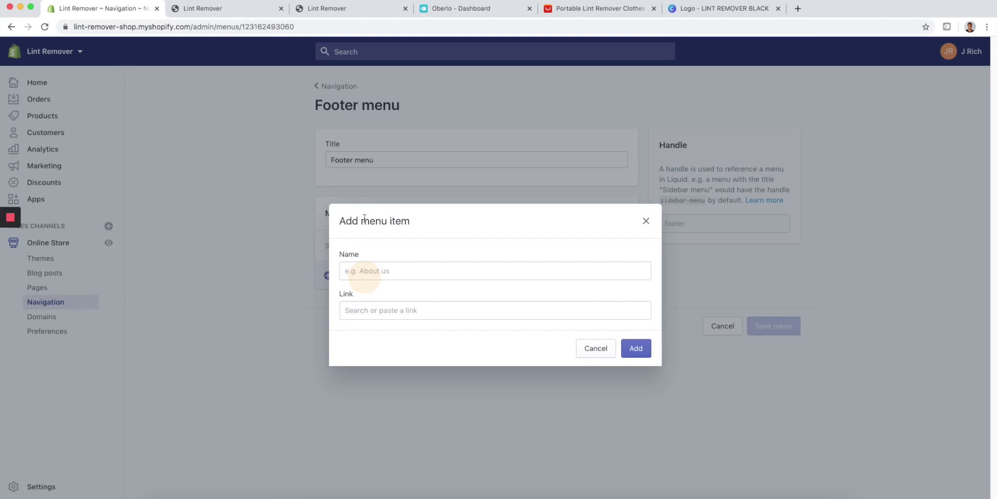
{"action": "left_click", "coordinate": [375, 268]}
{"action": "left_click", "coordinate": [366, 293]}
{"action": "left_click", "coordinate": [357, 310]}
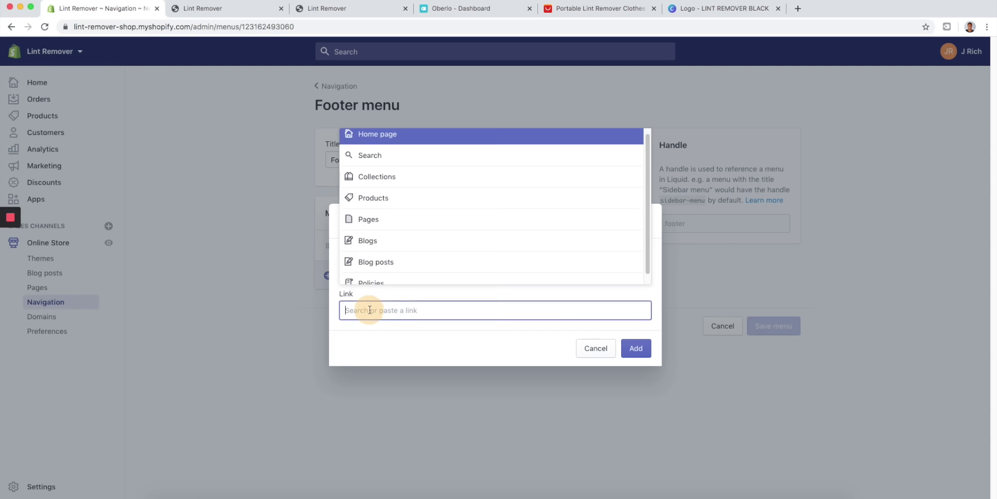
{"action": "left_click", "coordinate": [408, 224]}
{"action": "left_click", "coordinate": [400, 273]}
{"action": "left_click", "coordinate": [639, 349]}
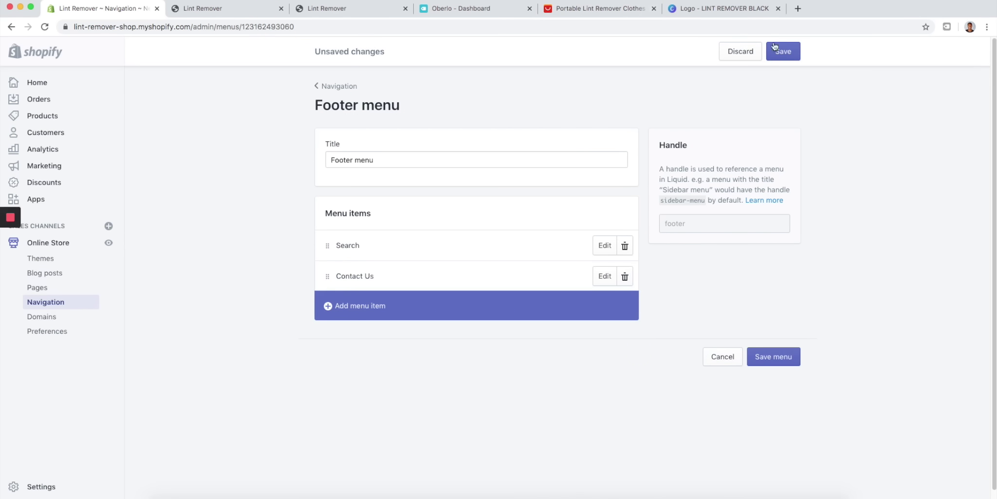
{"action": "left_click", "coordinate": [785, 52]}
- Reload the storefront to see Search and Contact Us under footer Links, then return to Navigation
{"action": "left_click", "coordinate": [246, 15]}
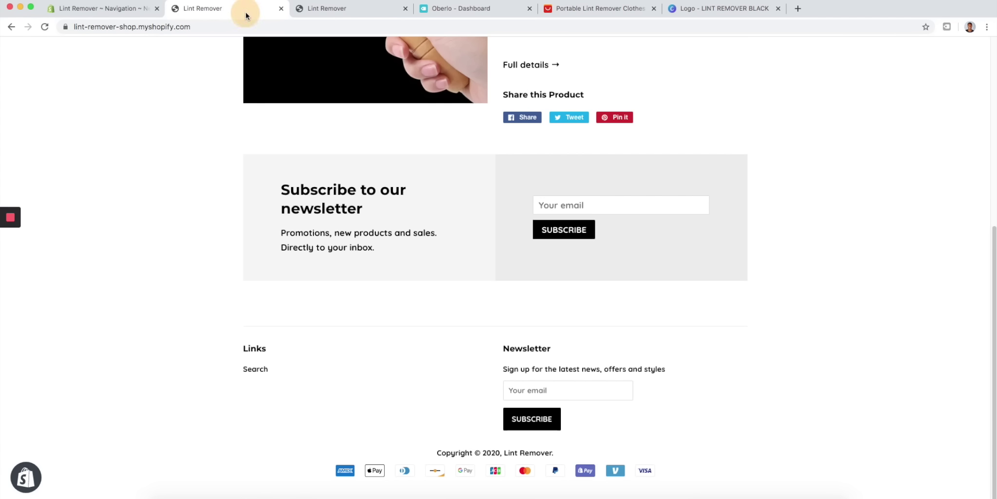
{"action": "left_click", "coordinate": [46, 27]}
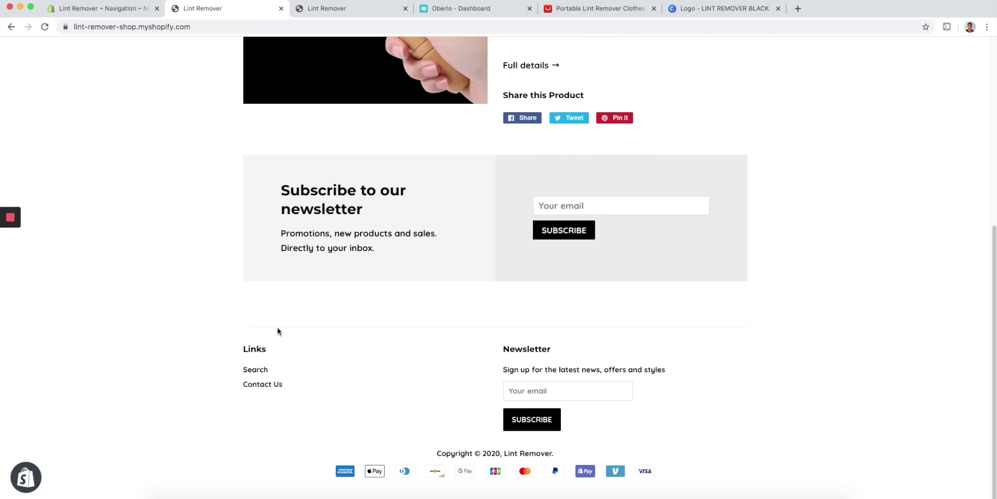
{"action": "scroll", "coordinate": [287, 298], "scroll_direction": "up", "scroll_amount": 10}
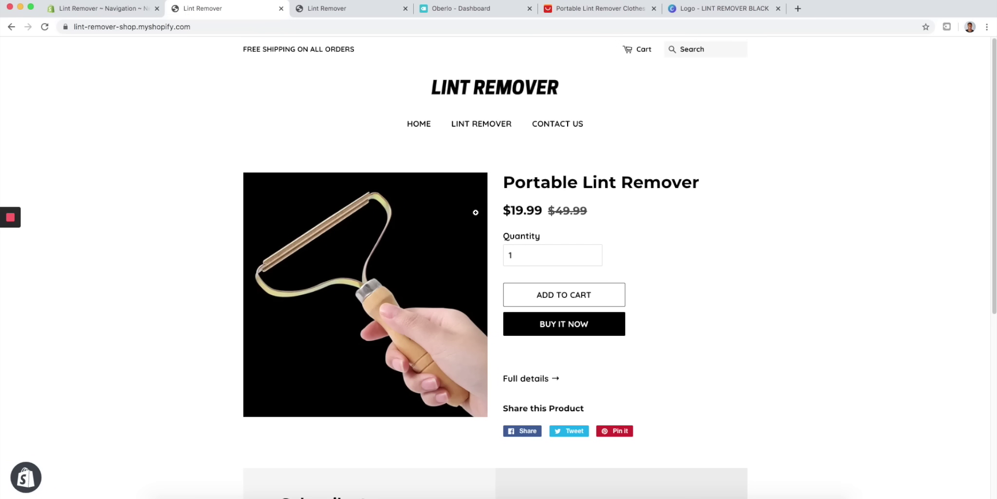
{"action": "scroll", "coordinate": [521, 323], "scroll_direction": "down", "scroll_amount": 5}
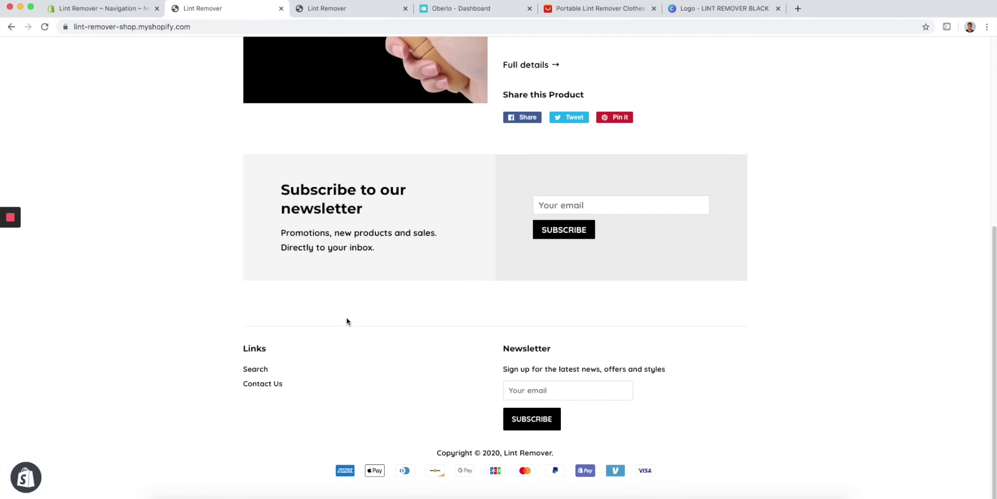
{"action": "scroll", "coordinate": [346, 319], "scroll_direction": "up", "scroll_amount": 10}
{"action": "left_click", "coordinate": [132, 12]}
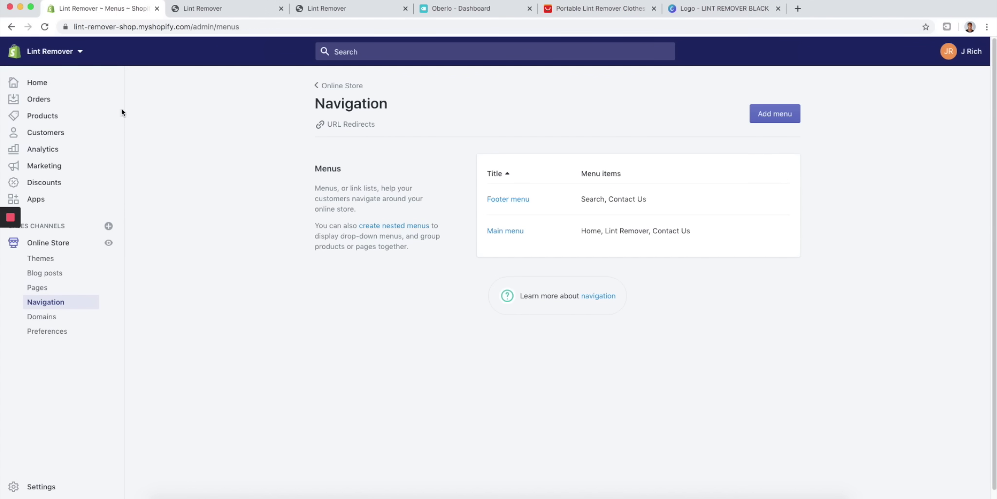
- Open Domains, start buying a new domain, and search for lintremover.com
{"action": "left_click", "coordinate": [66, 318]}
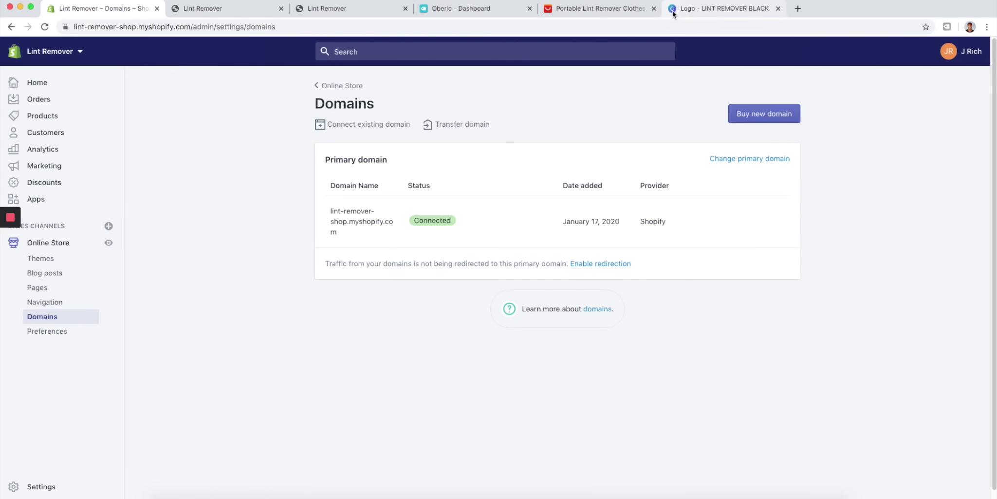
{"action": "left_click", "coordinate": [779, 10]}
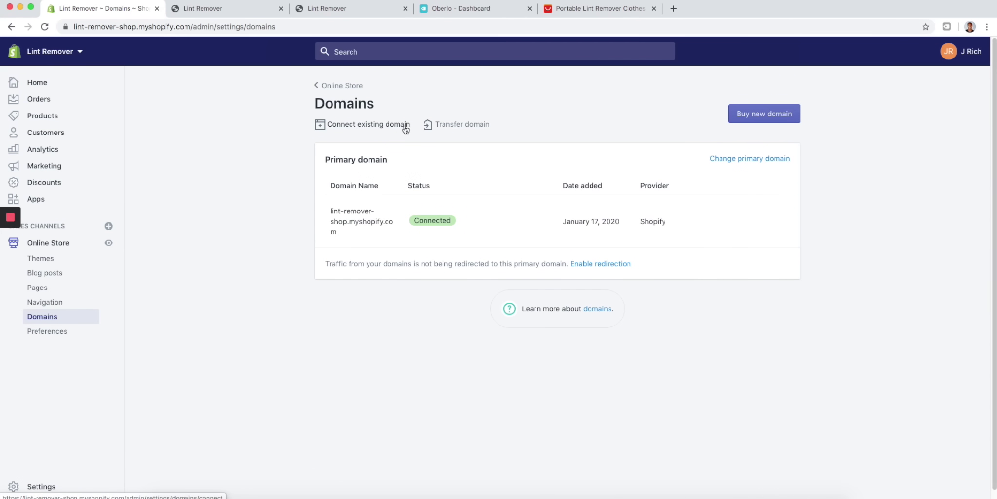
{"action": "left_click", "coordinate": [774, 113]}
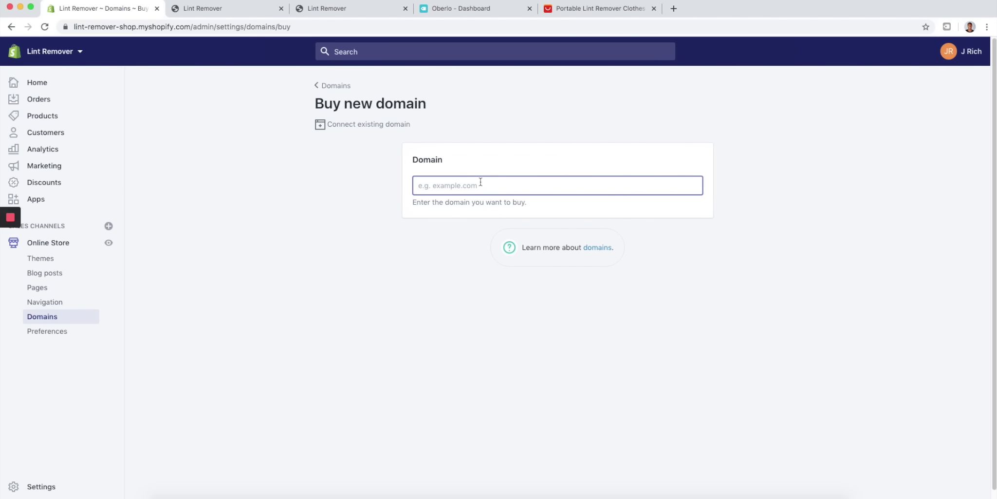
{"action": "type", "text": "lintremover."}
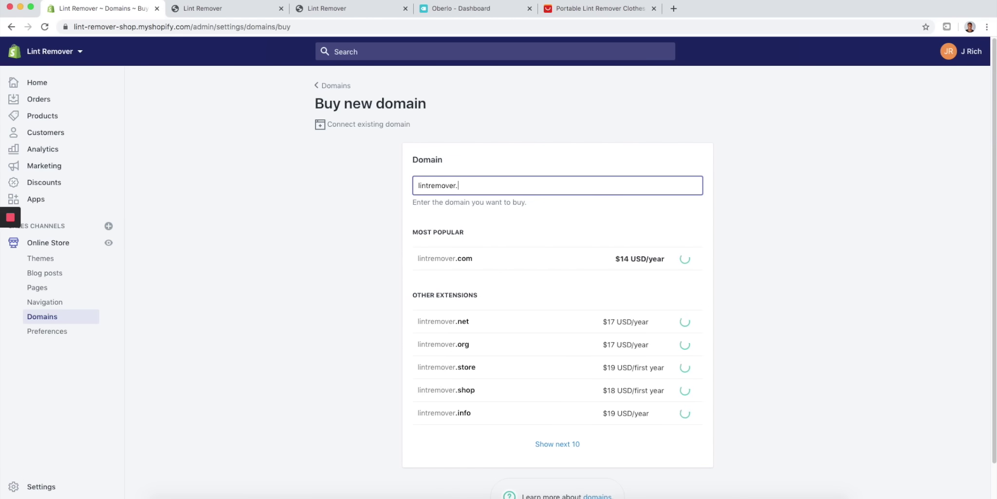
{"action": "type", "text": "com"}
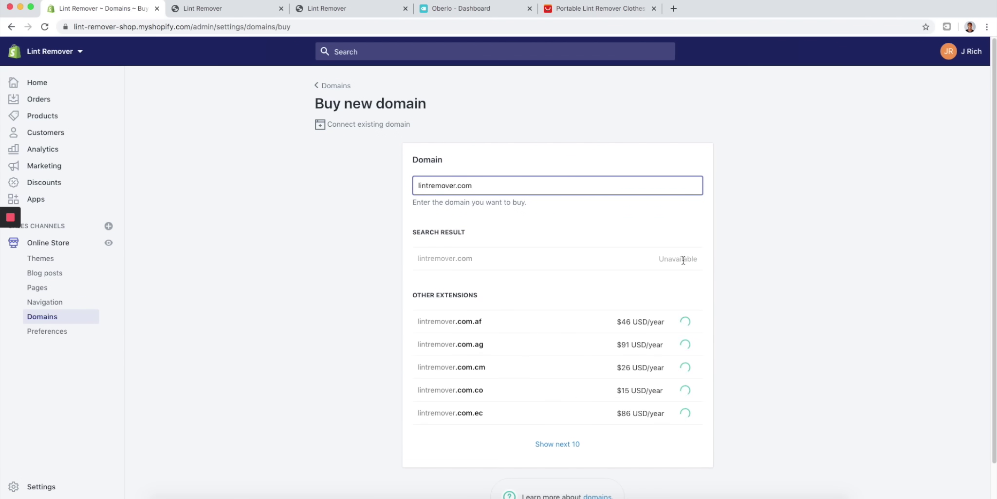
- Check prices for lintremovershop and shoplintremover, then go back to the Domains overview
{"action": "left_click_drag", "start_coordinate": [473, 187], "coordinate": [454, 188]}
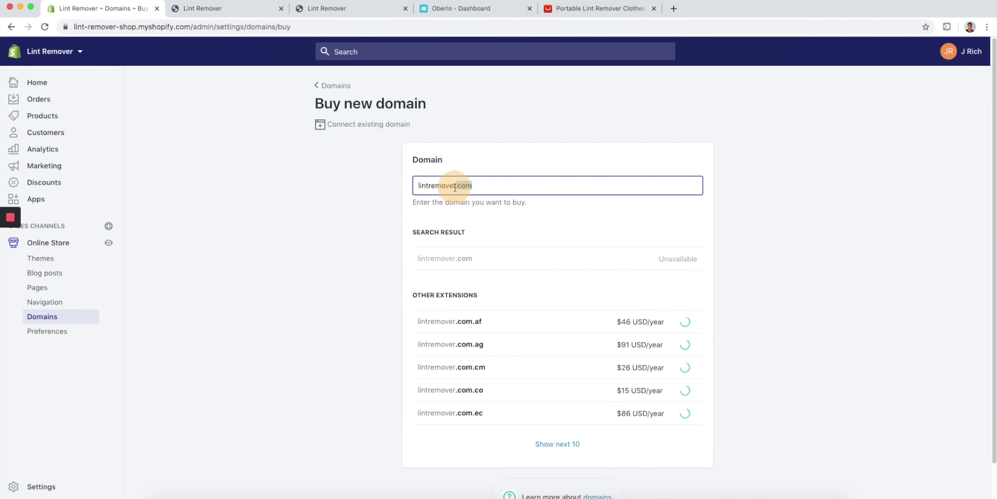
{"action": "type", "text": "shop"}
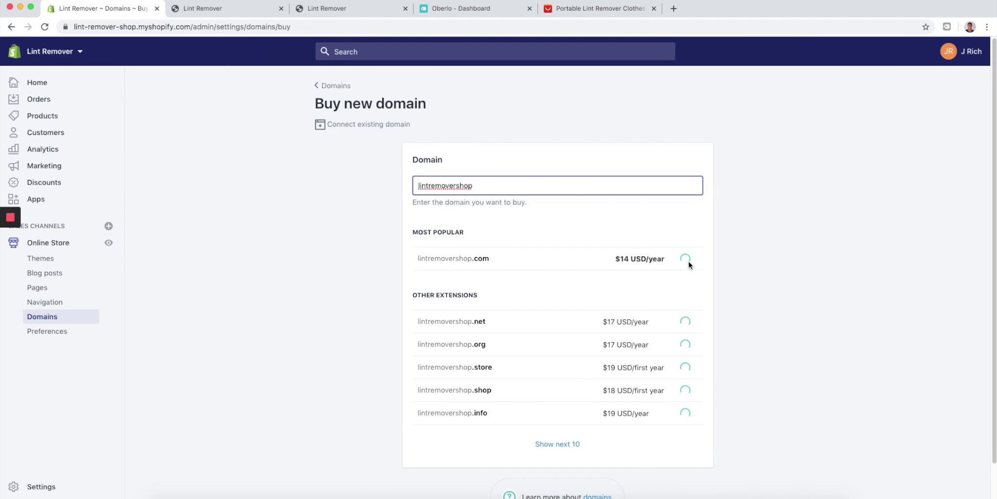
{"action": "key", "text": "BackSpace"}
{"action": "key", "text": "BackSpace"}
{"action": "key", "text": "BackSpace"}
{"action": "key", "text": "BackSpace"}
{"action": "left_click", "coordinate": [415, 185]}
{"action": "type", "text": "shop"}
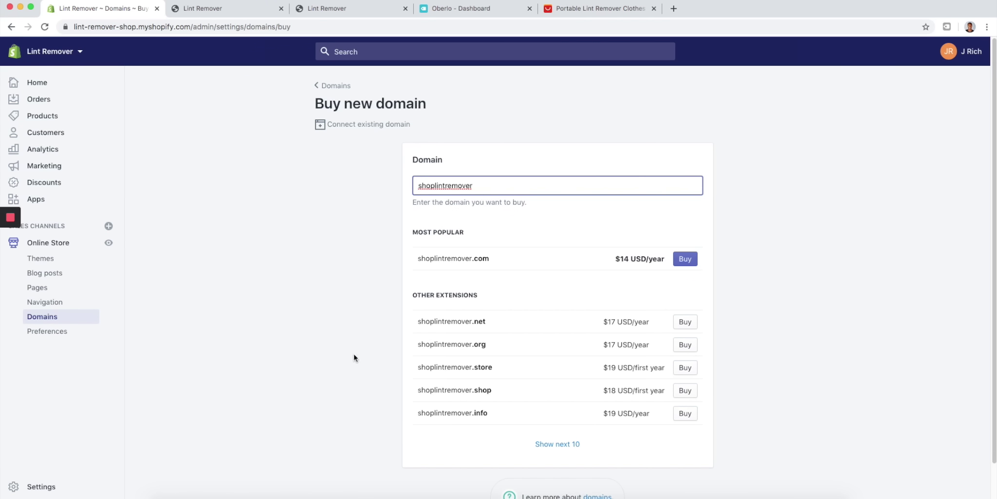
{"action": "left_click", "coordinate": [343, 94]}
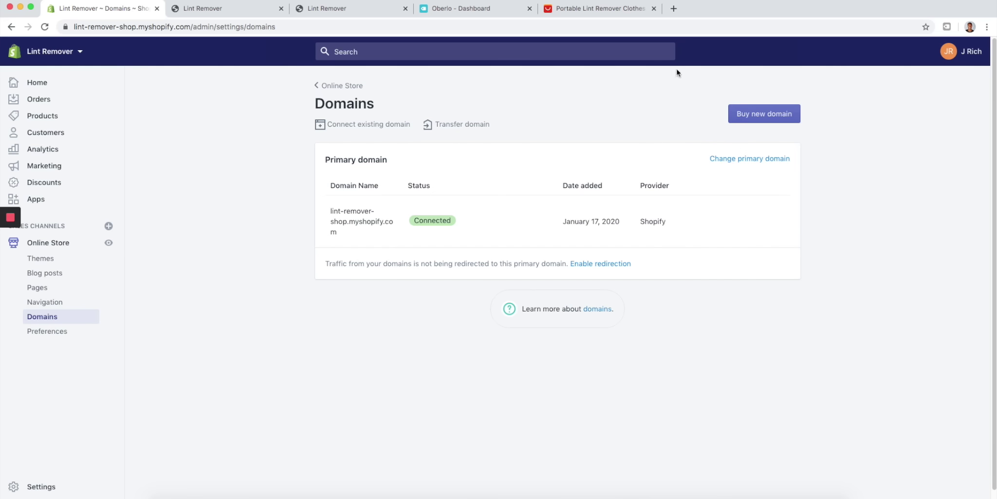
- Open the GoDaddy website in a new browser tab
{"action": "left_click", "coordinate": [673, 9]}
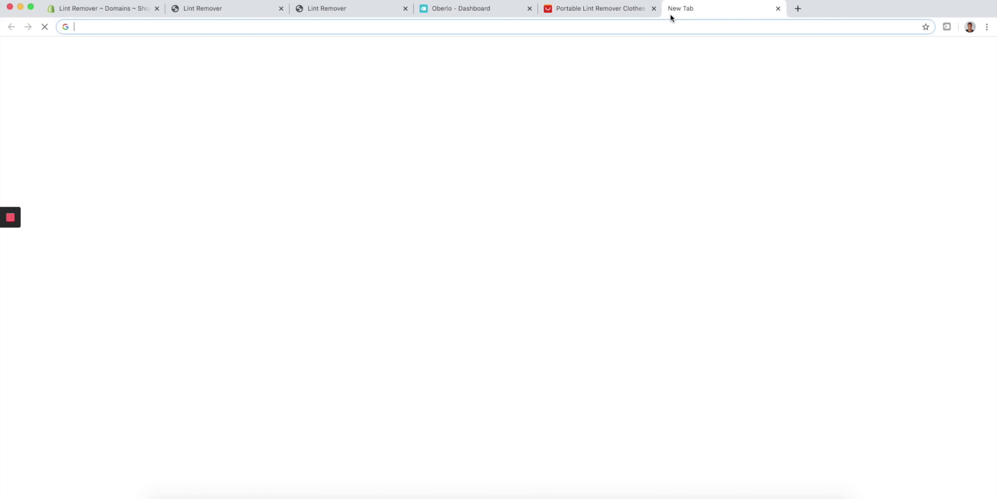
{"action": "type", "text": "godaddy."}
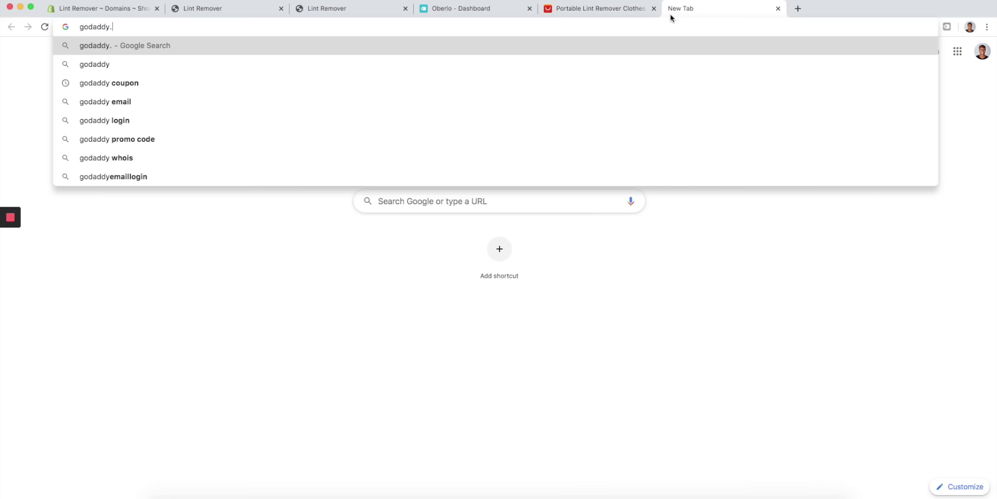
{"action": "key", "text": "Return"}
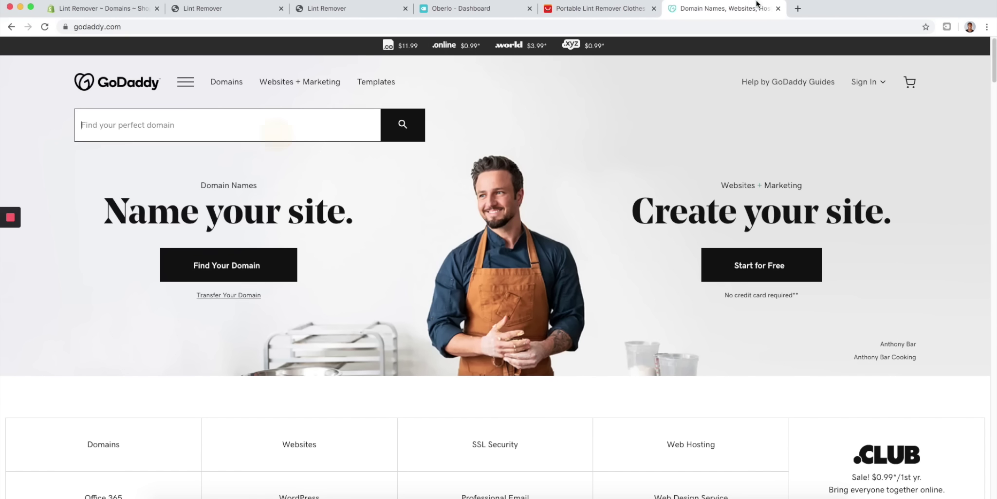
- Search Google for 'godaddy coupon' in another new tab
{"action": "left_click", "coordinate": [800, 8]}
{"action": "type", "text": "goda"}
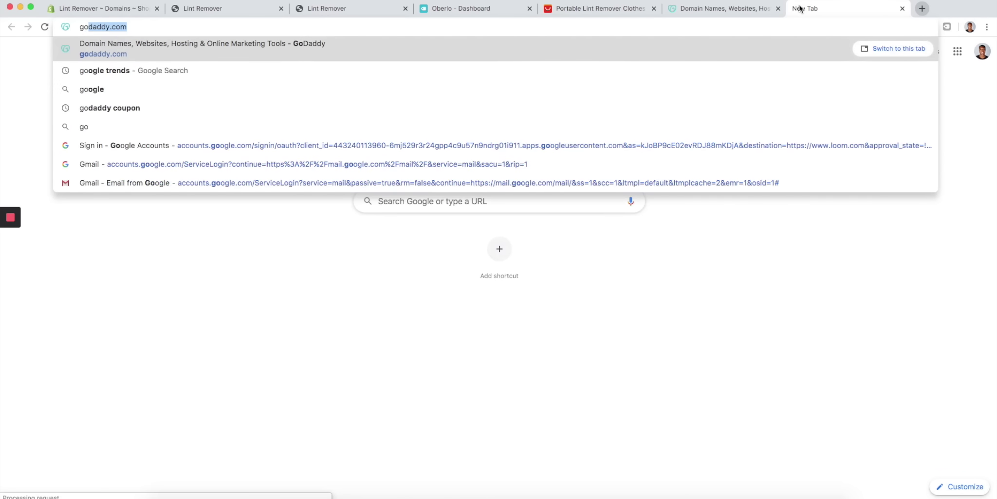
{"action": "type", "text": "ddy"}
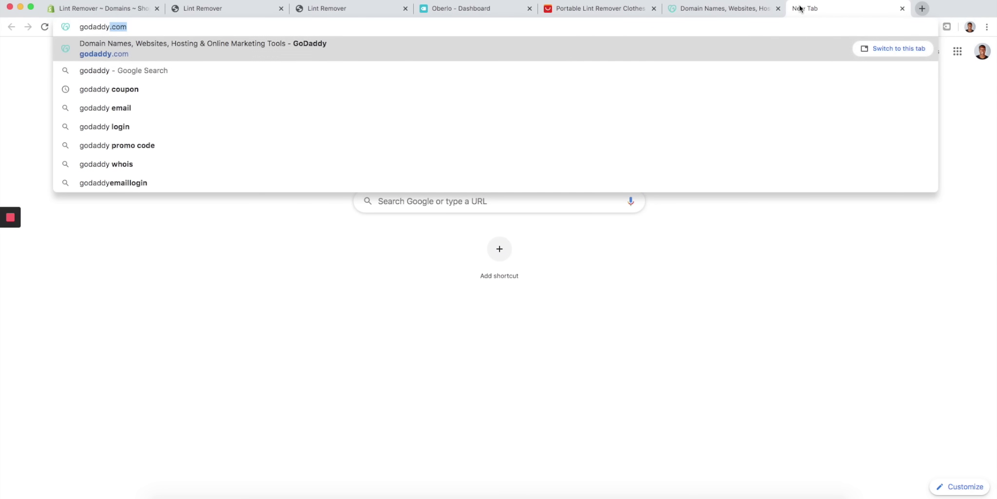
{"action": "key", "text": "Down"}
{"action": "key", "text": "Down"}
{"action": "key", "text": "Return"}
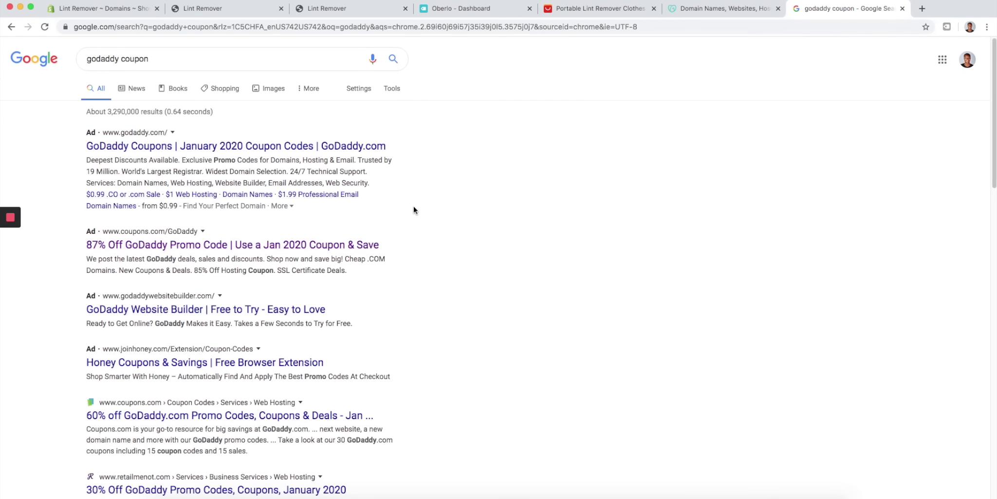
- Browse the Coupons.com GoDaddy offers, including $4.99 .COM domains, then return to the GoDaddy homepage
{"action": "left_click", "coordinate": [297, 248]}
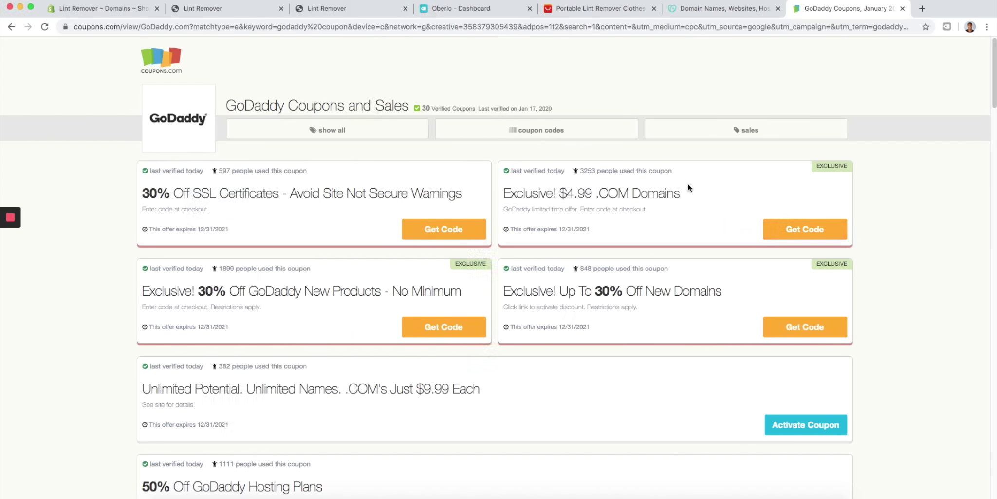
{"action": "scroll", "coordinate": [679, 157], "scroll_direction": "down", "scroll_amount": 2}
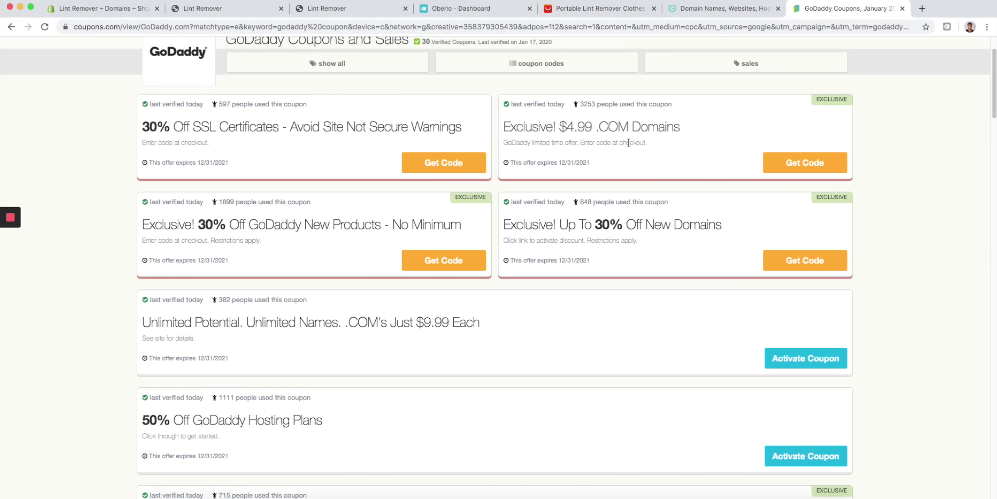
{"action": "scroll", "coordinate": [684, 186], "scroll_direction": "down", "scroll_amount": 4}
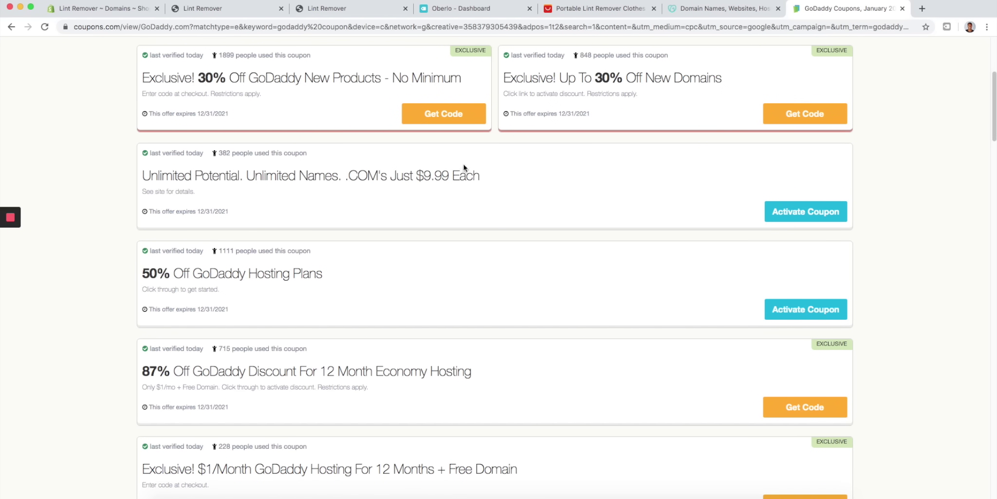
{"action": "scroll", "coordinate": [450, 172], "scroll_direction": "up", "scroll_amount": 3}
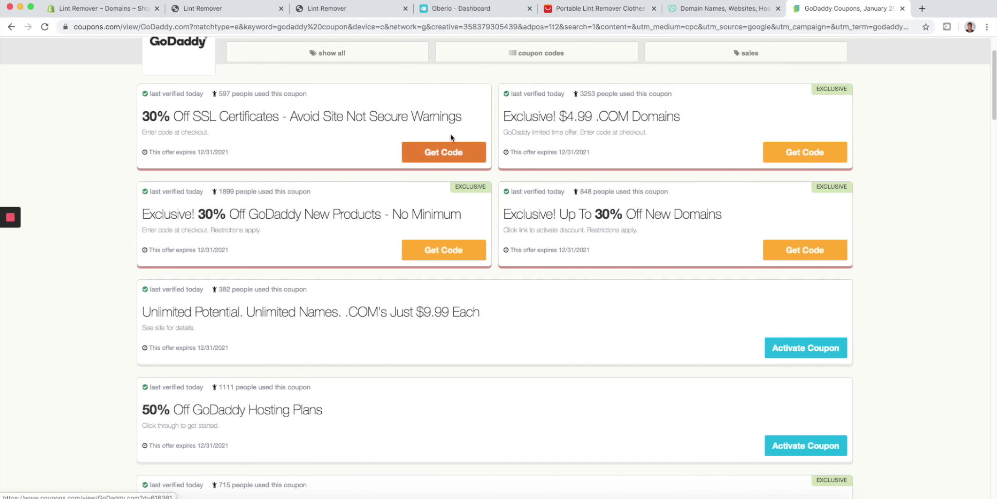
{"action": "left_click", "coordinate": [725, 10]}
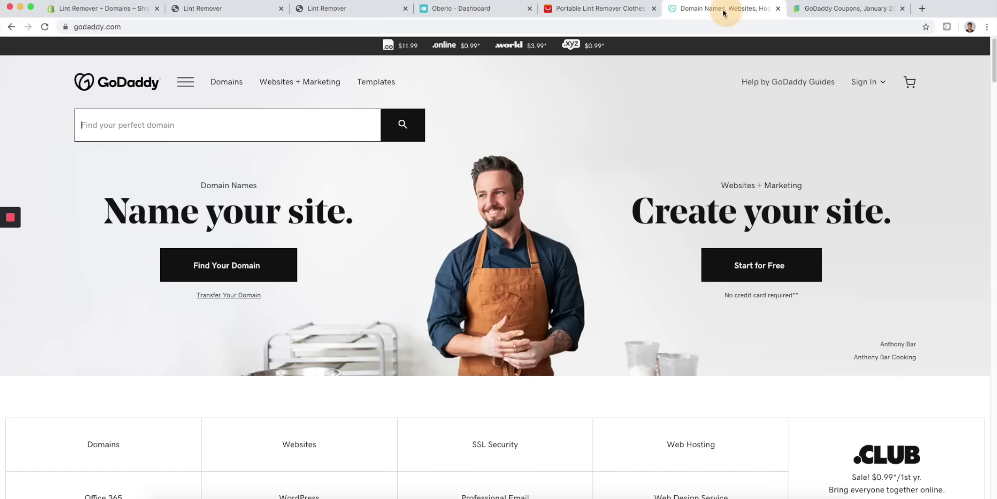
- Back in Shopify Domains, open the Connect existing domain form
{"action": "left_click", "coordinate": [117, 12]}
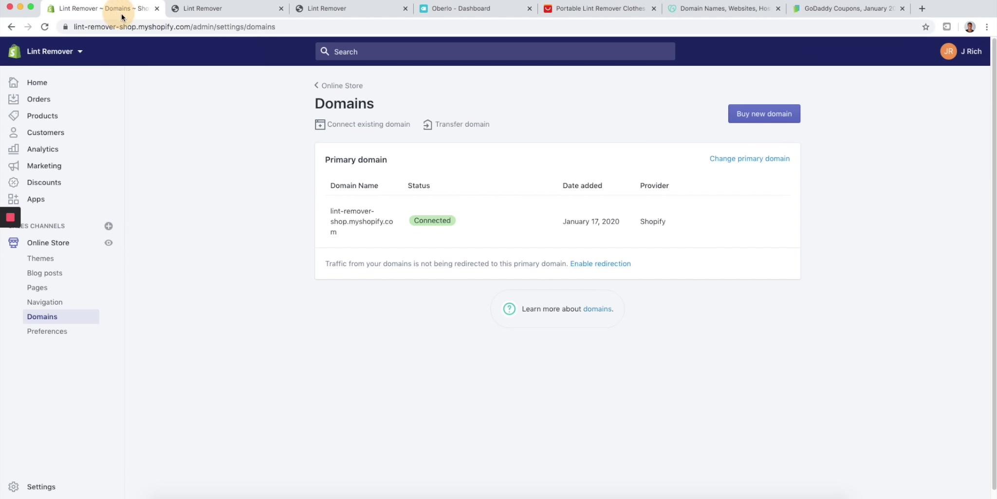
{"action": "left_click", "coordinate": [369, 126]}
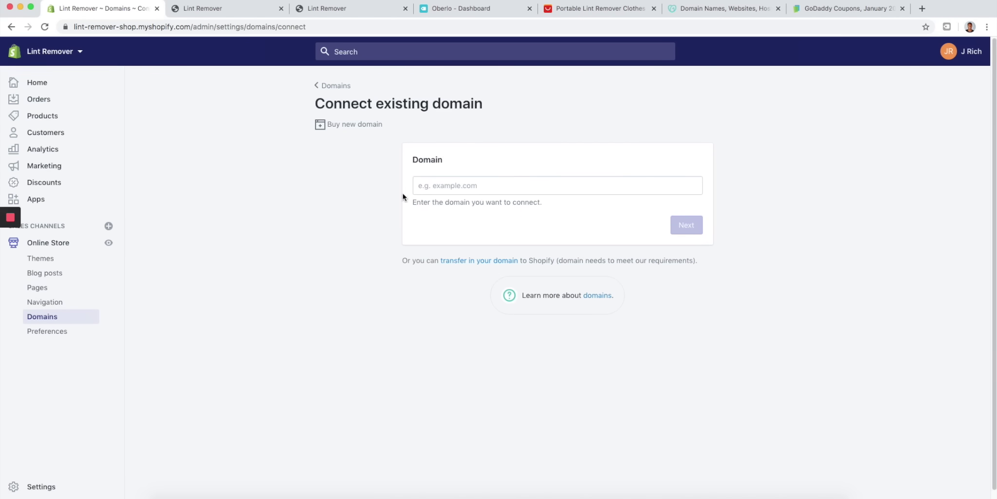
{"action": "left_click", "coordinate": [460, 185]}
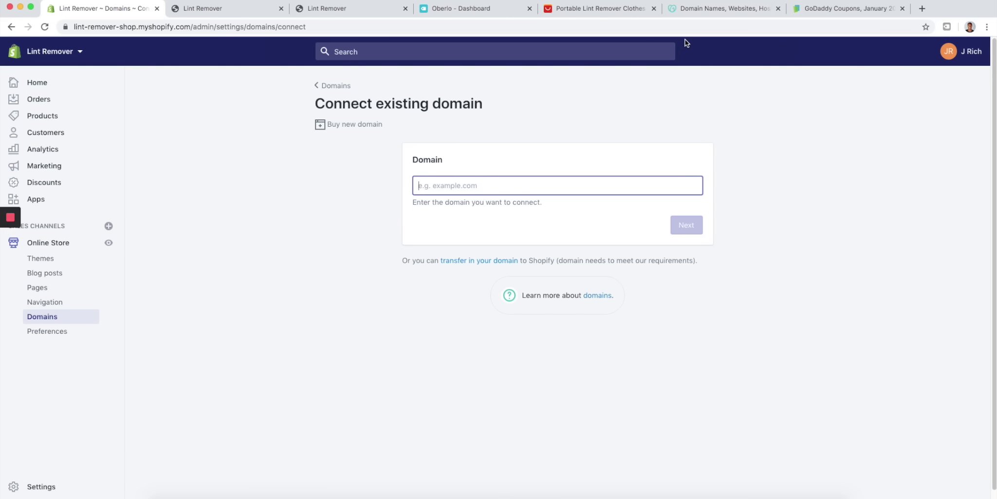
- Close the GoDaddy and coupons tabs and open the Apps page showing Oberlo
{"action": "left_click", "coordinate": [778, 8]}
{"action": "left_click", "coordinate": [778, 8]}
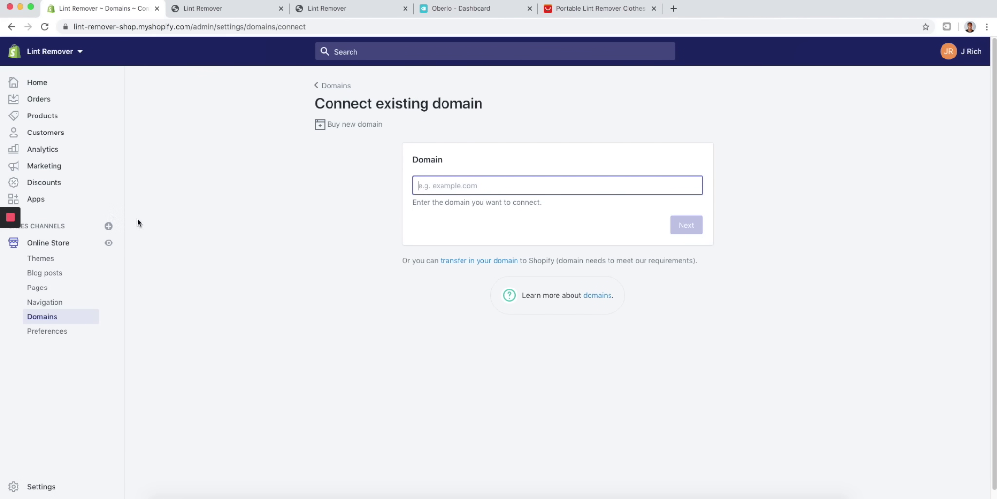
{"action": "left_click", "coordinate": [67, 205]}
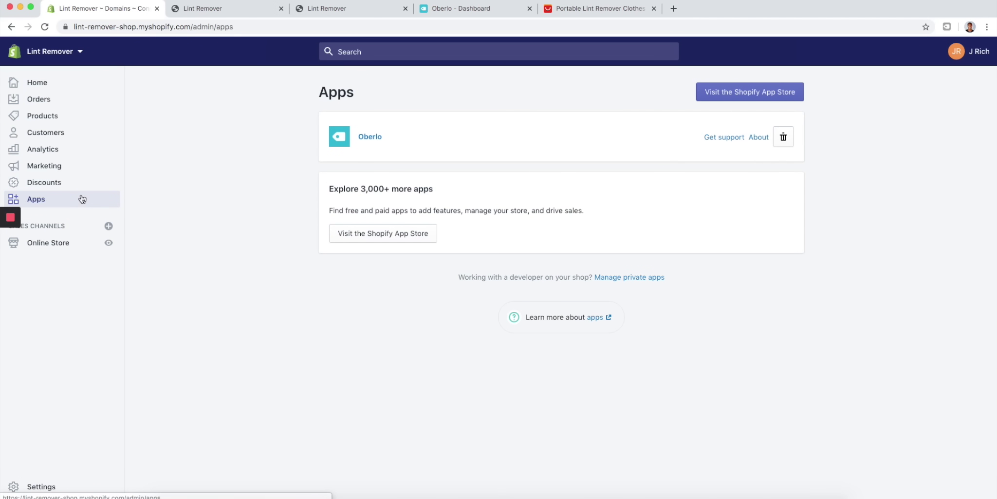
- Search the Shopify App Store for 'best currency converter'
{"action": "left_click", "coordinate": [716, 94]}
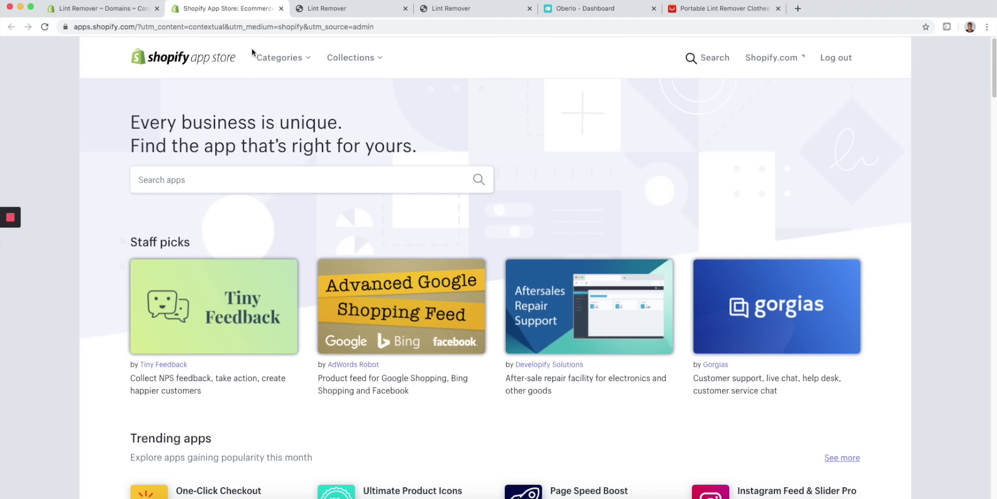
{"action": "left_click", "coordinate": [228, 178]}
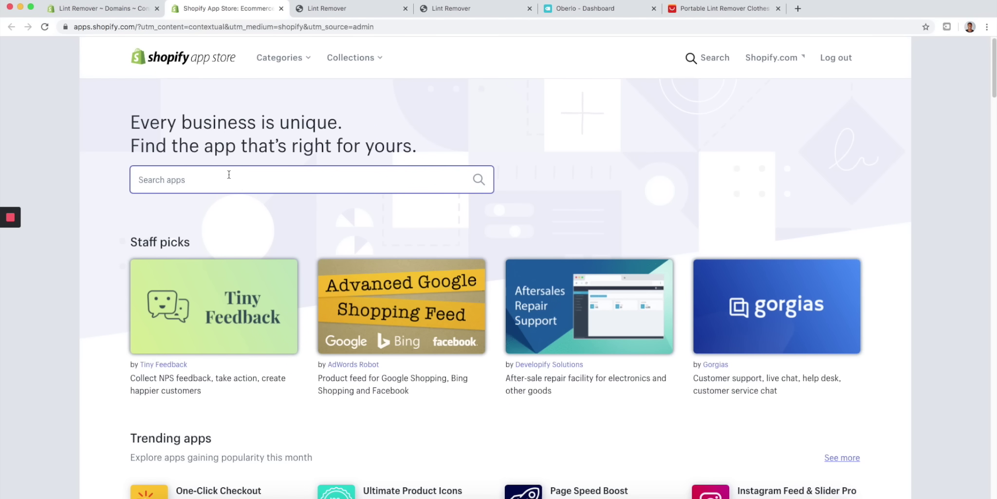
{"action": "type", "text": "best"}
{"action": "key", "text": "Down"}
{"action": "key", "text": "Return"}
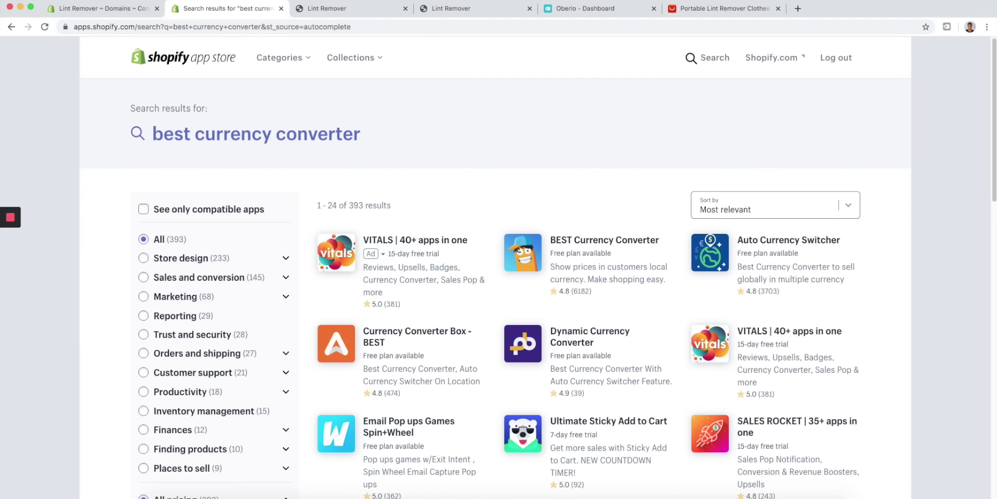
- Open the BEST Currency Converter app page and add it to the store
{"action": "left_click", "coordinate": [641, 242]}
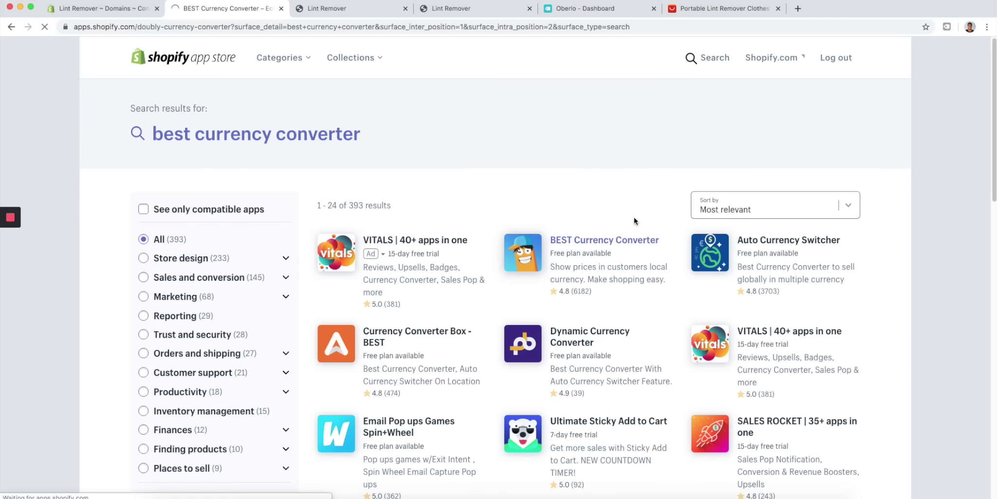
{"action": "scroll", "coordinate": [32, 155], "scroll_direction": "down", "scroll_amount": 20}
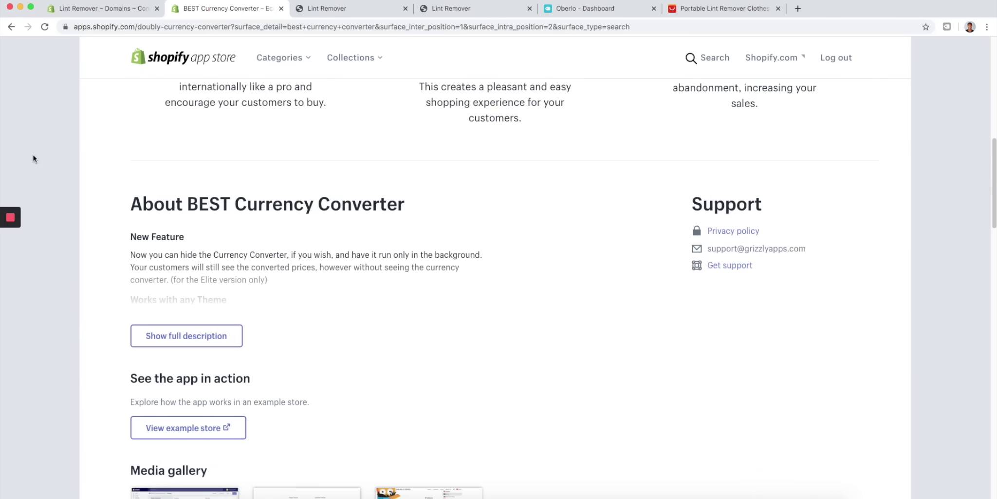
{"action": "scroll", "coordinate": [248, 180], "scroll_direction": "up", "scroll_amount": 15}
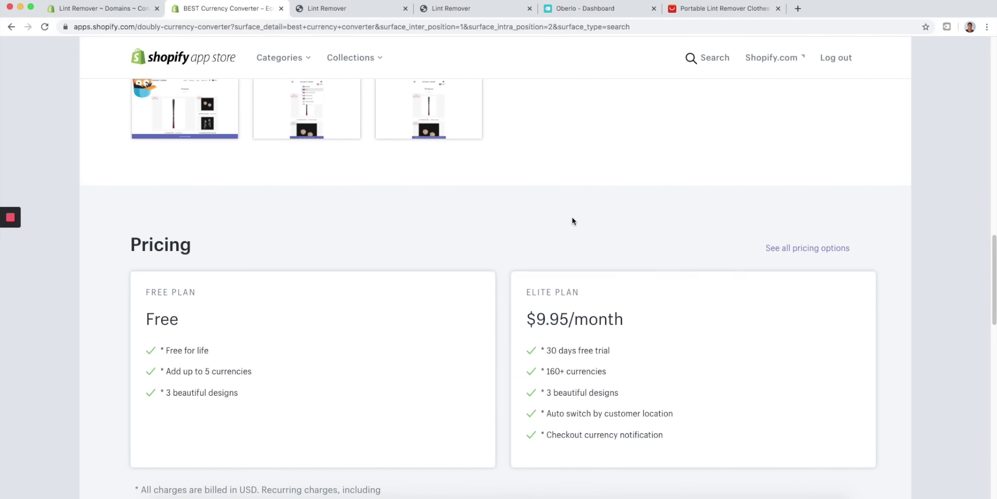
{"action": "scroll", "coordinate": [450, 321], "scroll_direction": "up", "scroll_amount": 8}
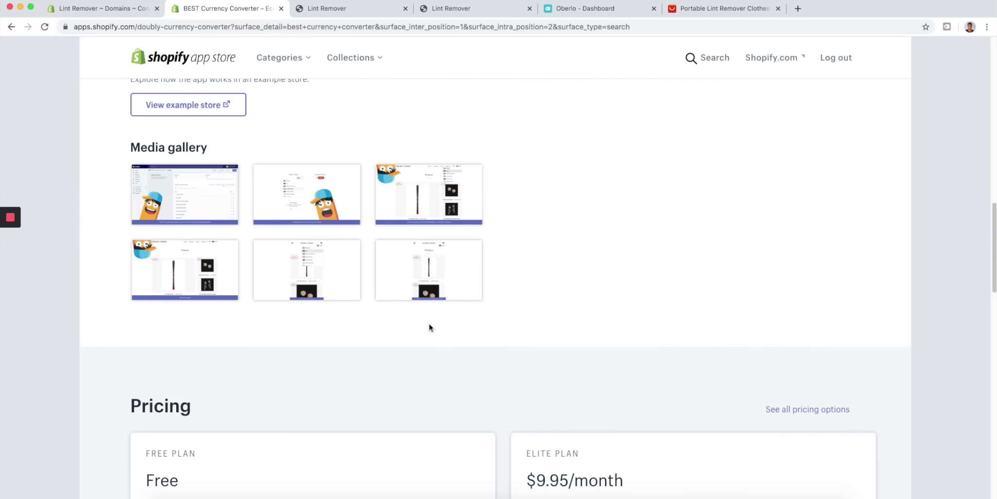
{"action": "scroll", "coordinate": [266, 349], "scroll_direction": "up", "scroll_amount": 6}
{"action": "left_click", "coordinate": [283, 251]}
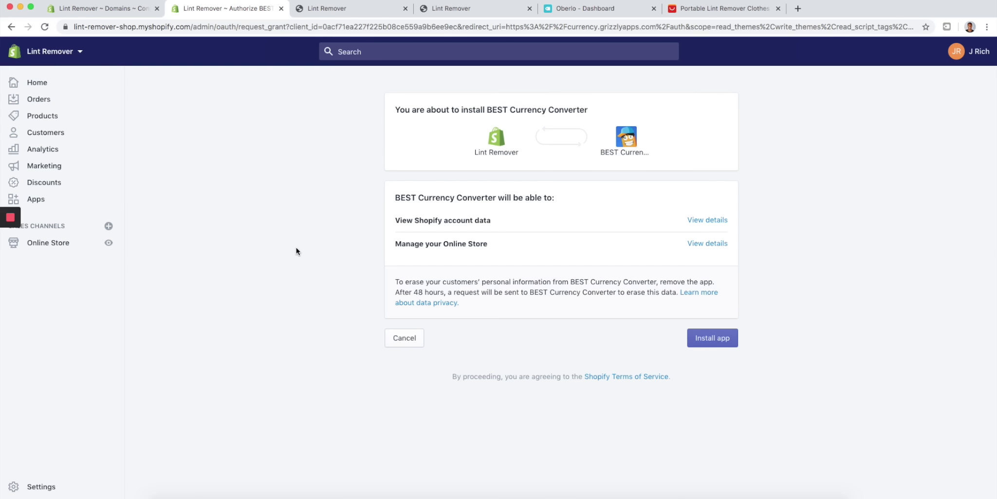
- Approve installing BEST Currency Converter, accept its terms, and choose the Free plan
{"action": "left_click", "coordinate": [711, 338]}
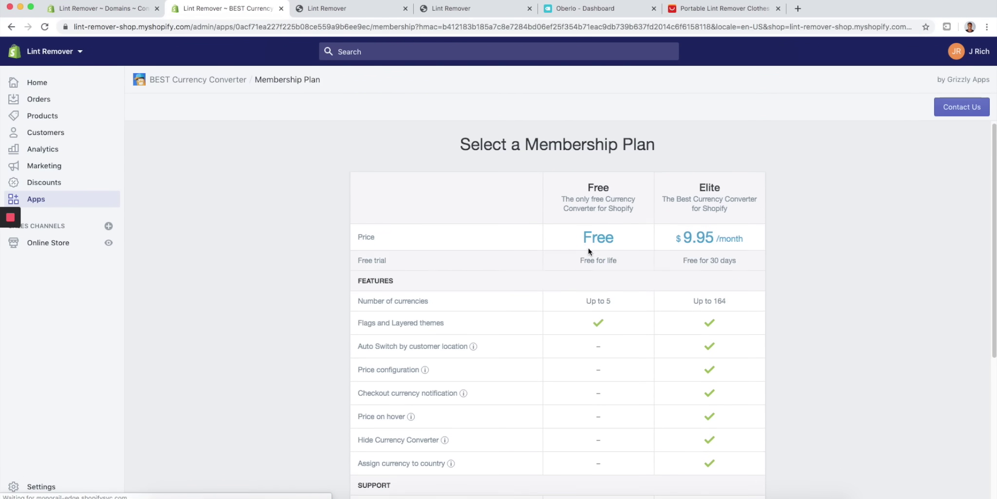
{"action": "scroll", "coordinate": [589, 253], "scroll_direction": "down", "scroll_amount": 5}
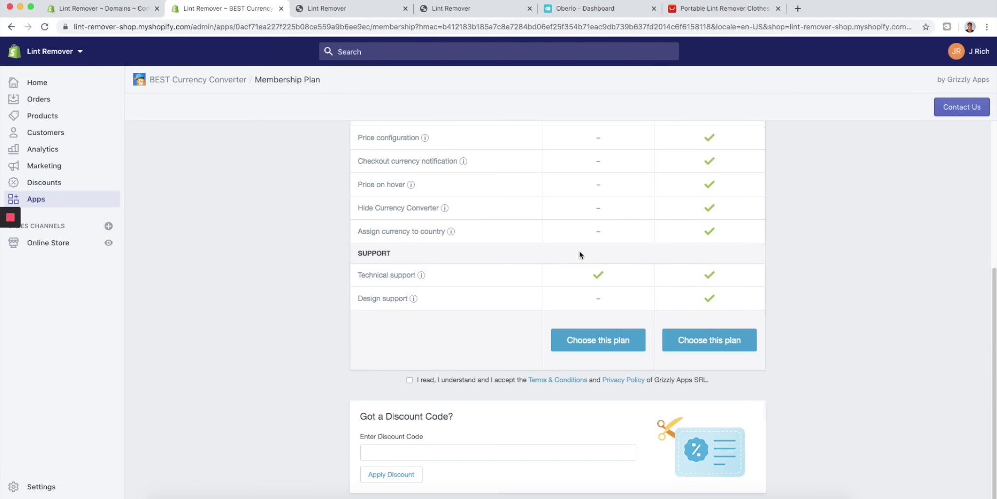
{"action": "left_click", "coordinate": [409, 379]}
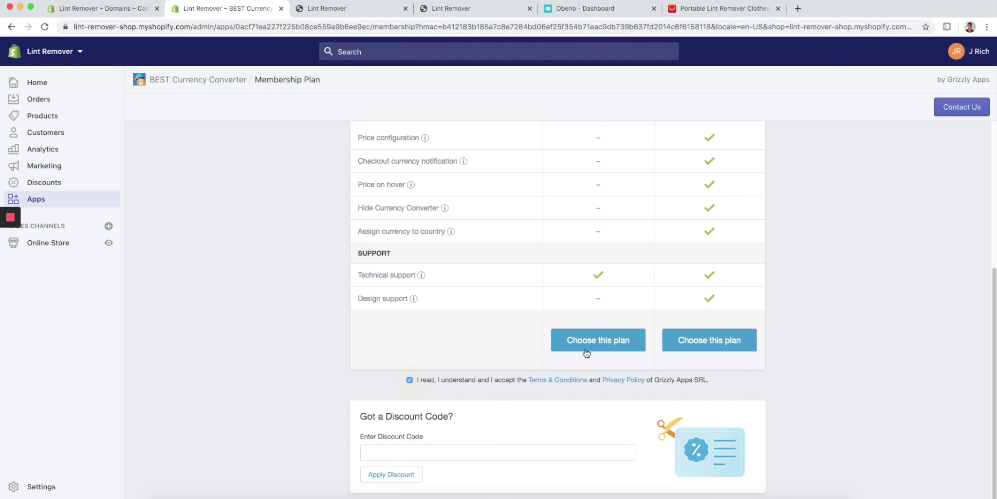
{"action": "left_click", "coordinate": [627, 339]}
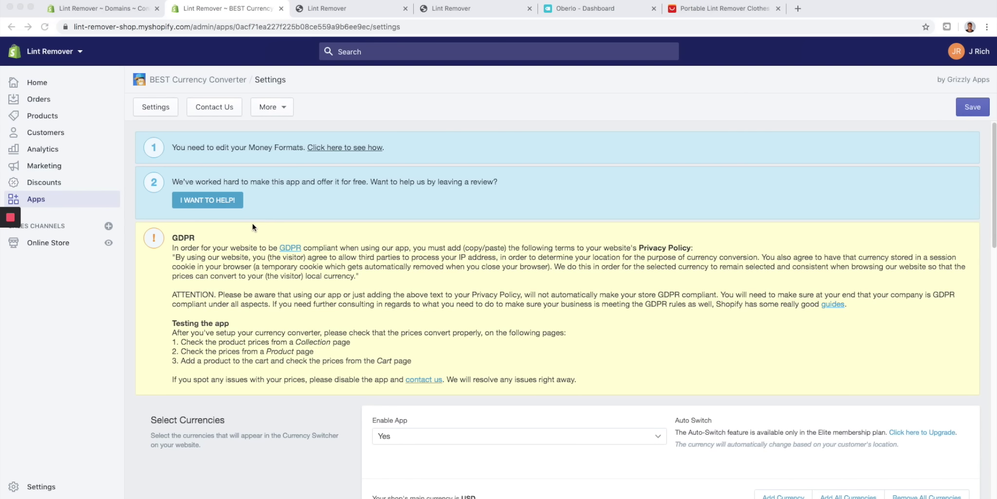
- Save the converter with USD, EUR, GBP, CAD and AUD, then preview the storefront's USD switcher
{"action": "scroll", "coordinate": [300, 209], "scroll_direction": "down", "scroll_amount": 5}
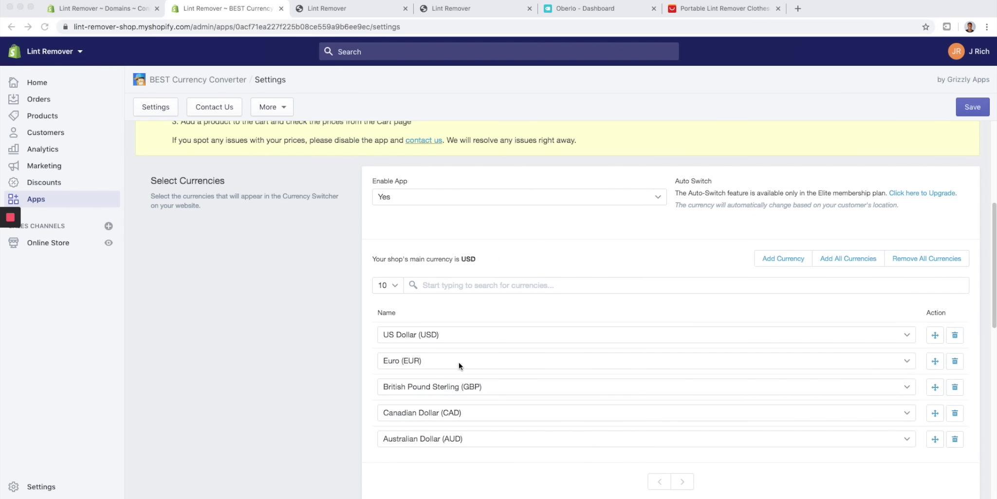
{"action": "scroll", "coordinate": [463, 356], "scroll_direction": "down", "scroll_amount": 6}
{"action": "scroll", "coordinate": [492, 332], "scroll_direction": "up", "scroll_amount": 3}
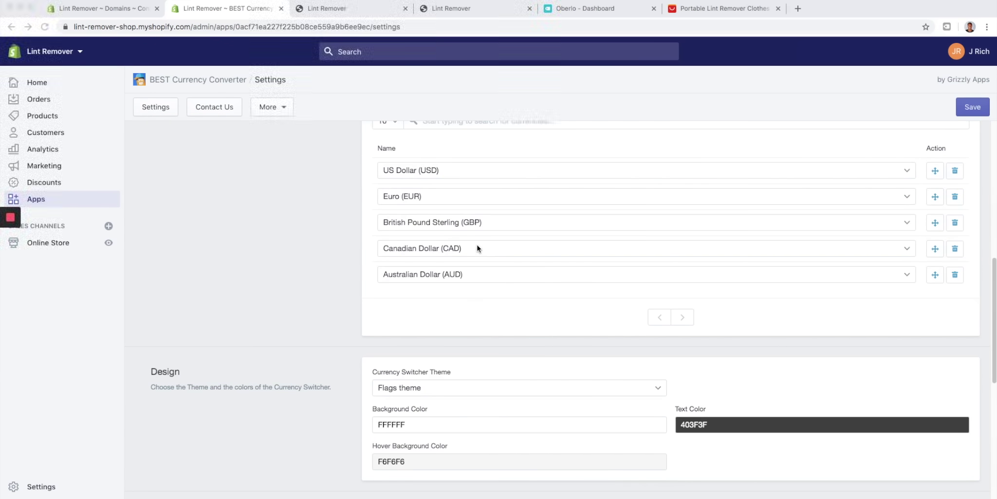
{"action": "scroll", "coordinate": [226, 441], "scroll_direction": "up", "scroll_amount": 8}
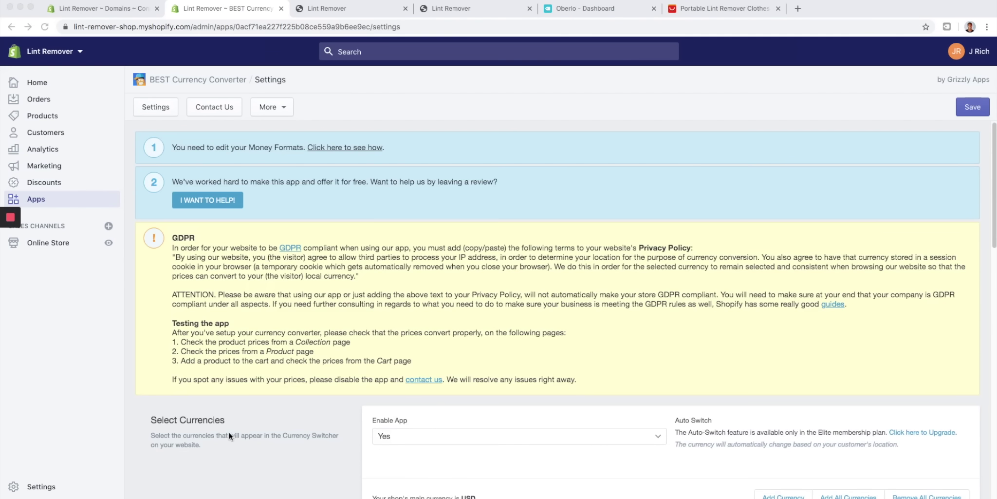
{"action": "left_click", "coordinate": [977, 110]}
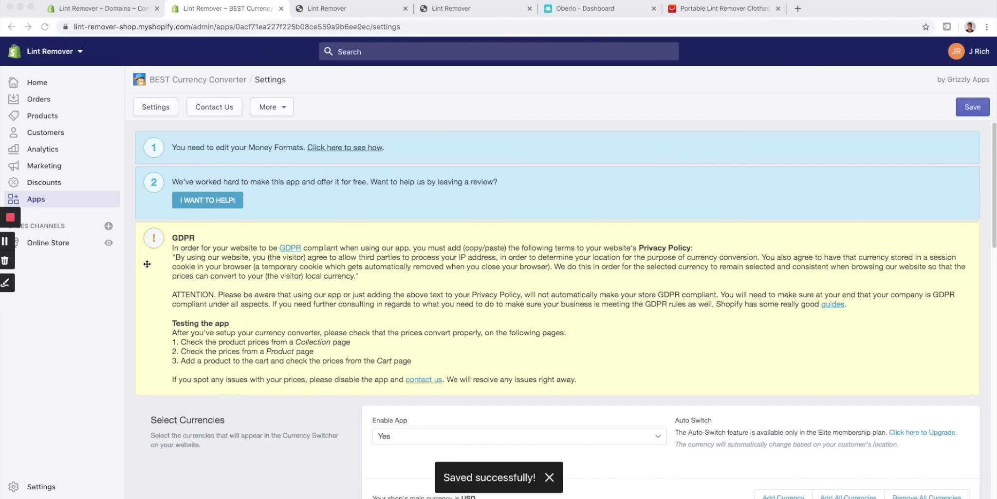
{"action": "left_click", "coordinate": [108, 246]}
{"action": "left_click", "coordinate": [109, 246]}
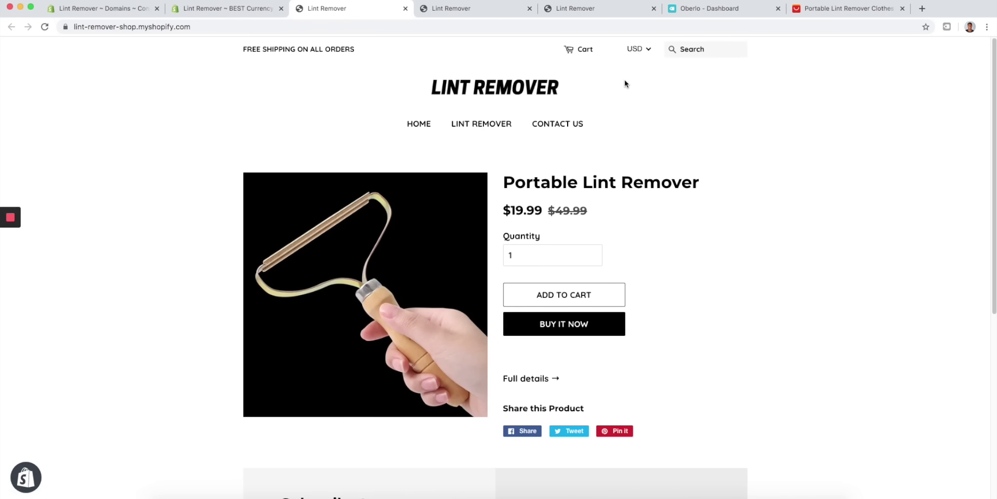
- Verify the storefront switcher lists US Dollar, Euro, Pound Sterling, Canadian and Australian Dollar, then return to BEST Currency settings
{"action": "left_click", "coordinate": [647, 49]}
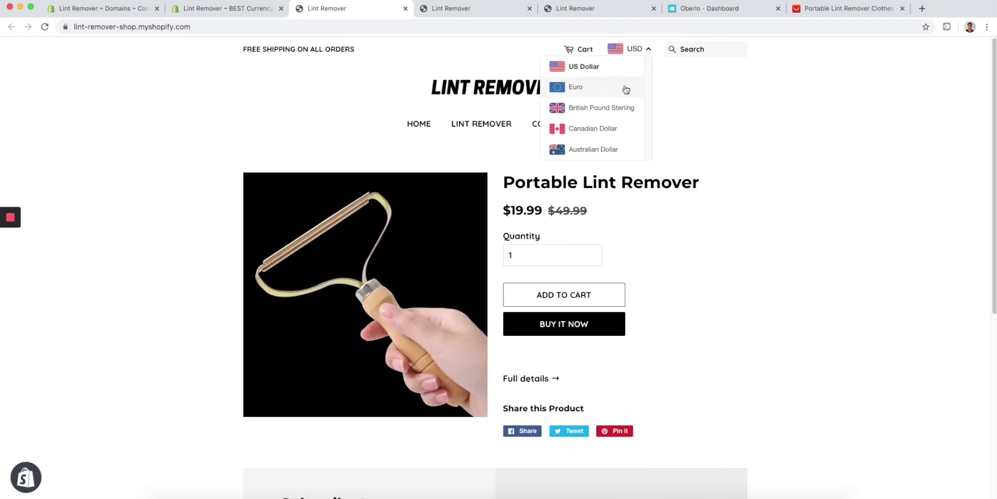
{"action": "left_click", "coordinate": [684, 71]}
{"action": "left_click", "coordinate": [233, 9]}
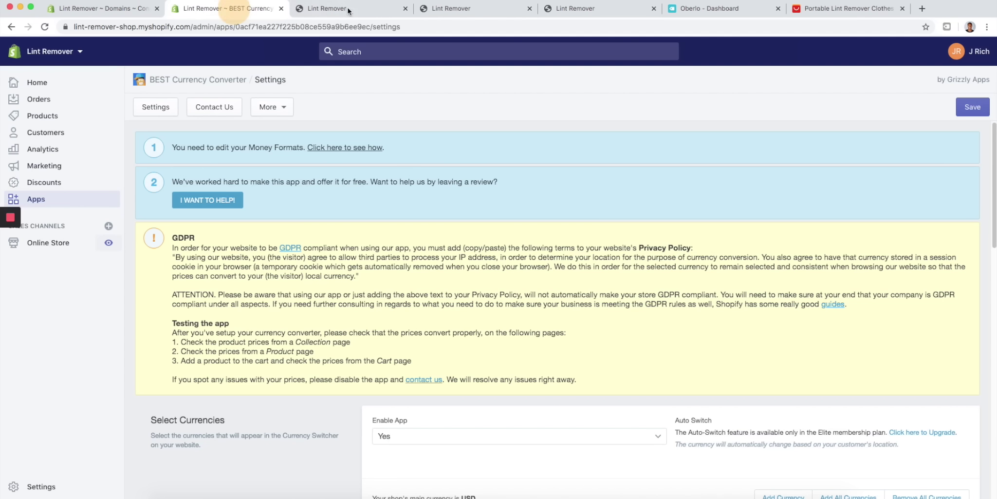
- Reload the Apps admin tab so BEST Currency Converter appears next to Oberlo
{"action": "left_click", "coordinate": [117, 7]}
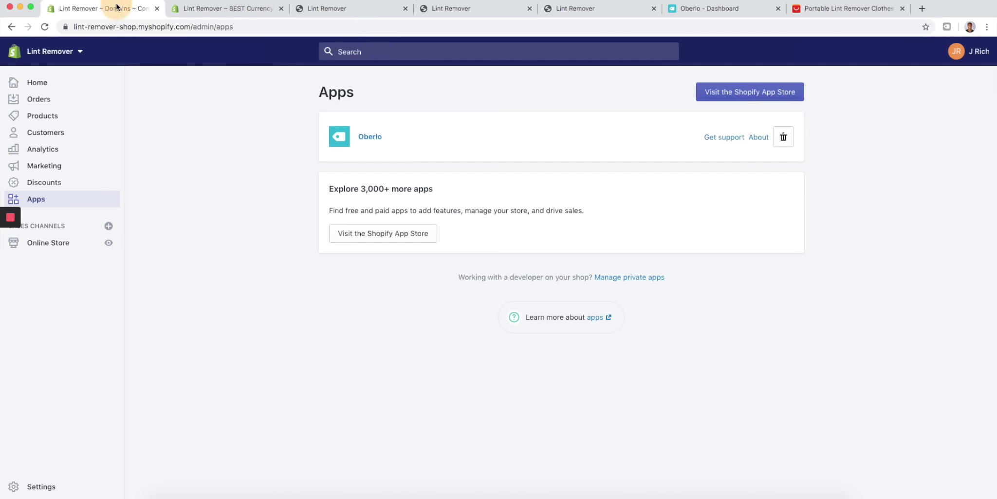
{"action": "left_click", "coordinate": [44, 27]}
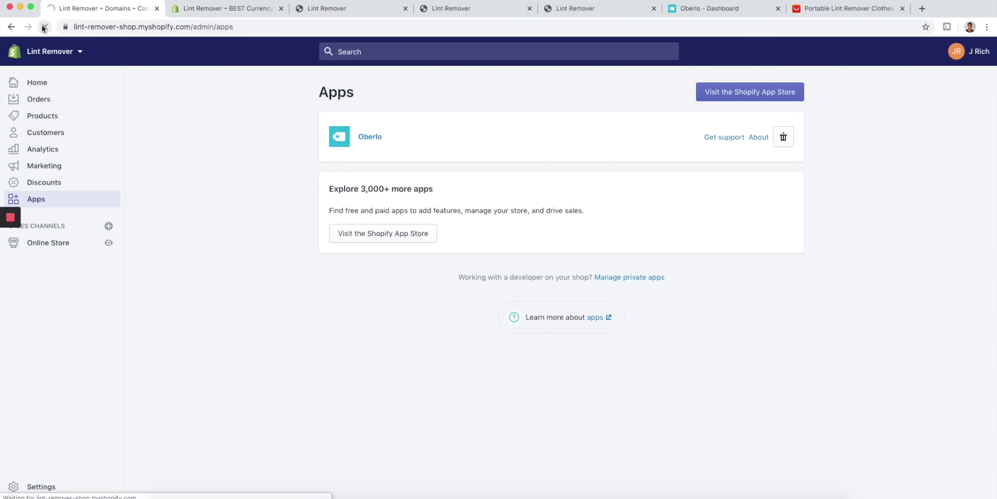
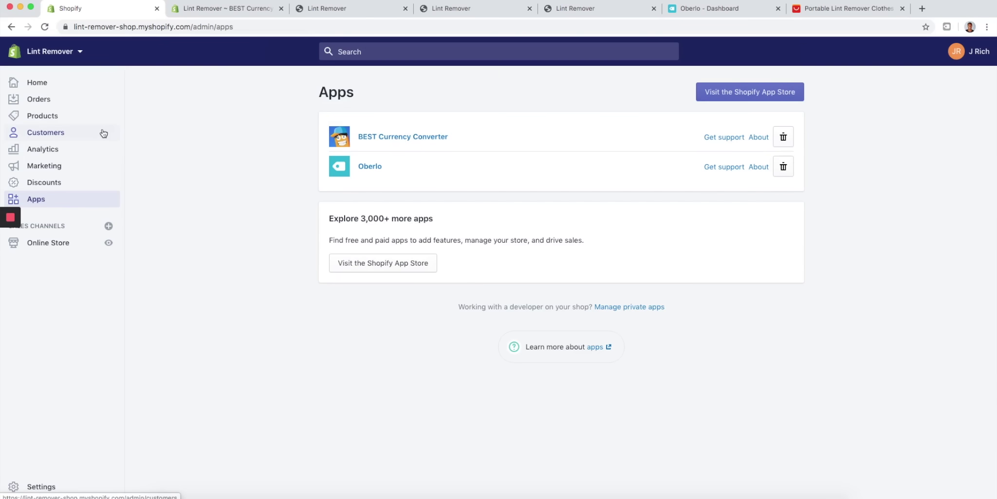
- Search the App Store for 'aliexpress reviews' and install the free AliExpress Review Importer
{"action": "left_click", "coordinate": [749, 103]}
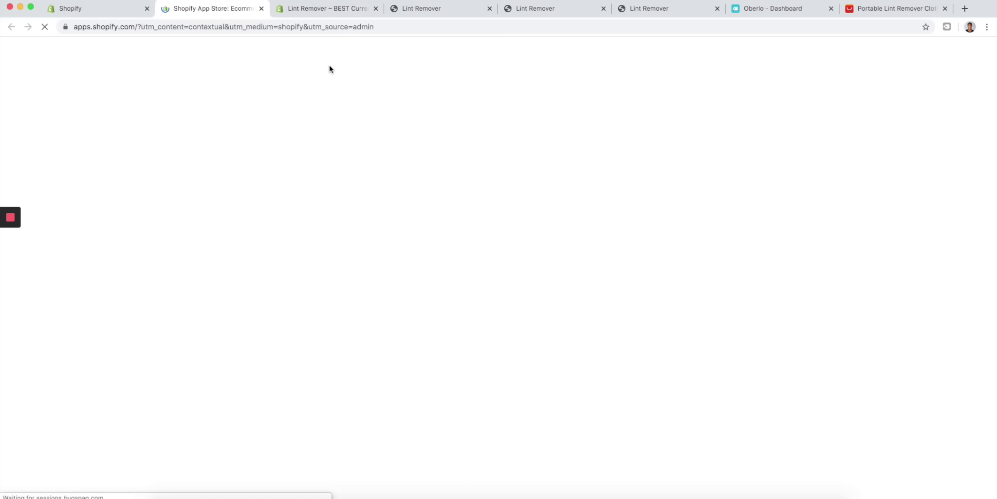
{"action": "type", "text": "aliexp"}
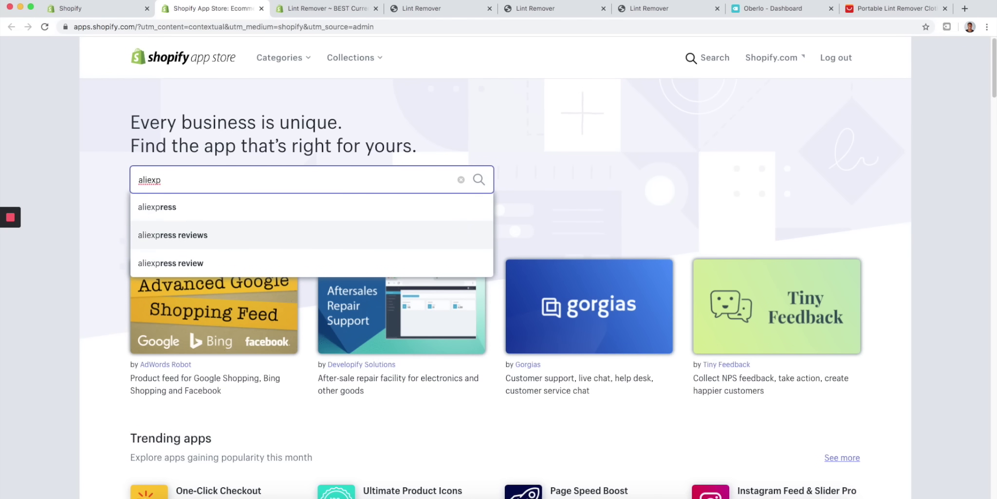
{"action": "left_click", "coordinate": [194, 235]}
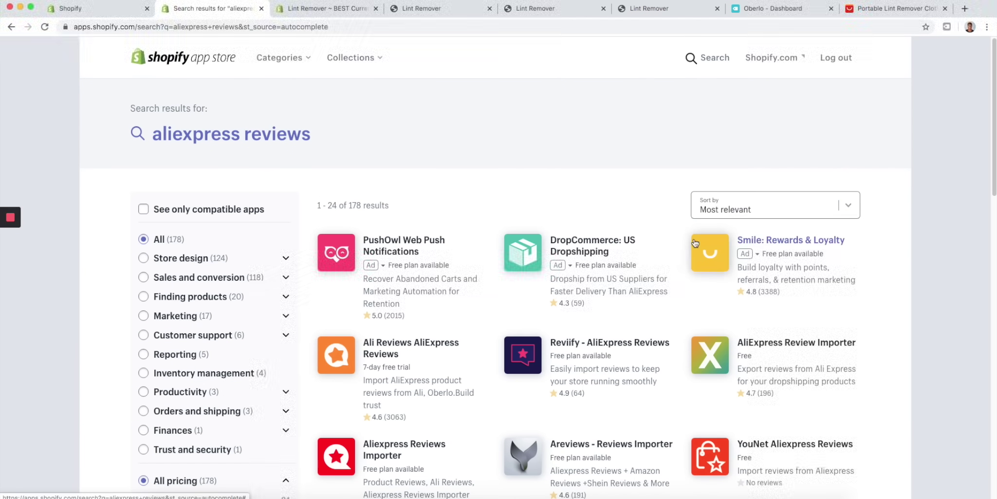
{"action": "left_click", "coordinate": [751, 346]}
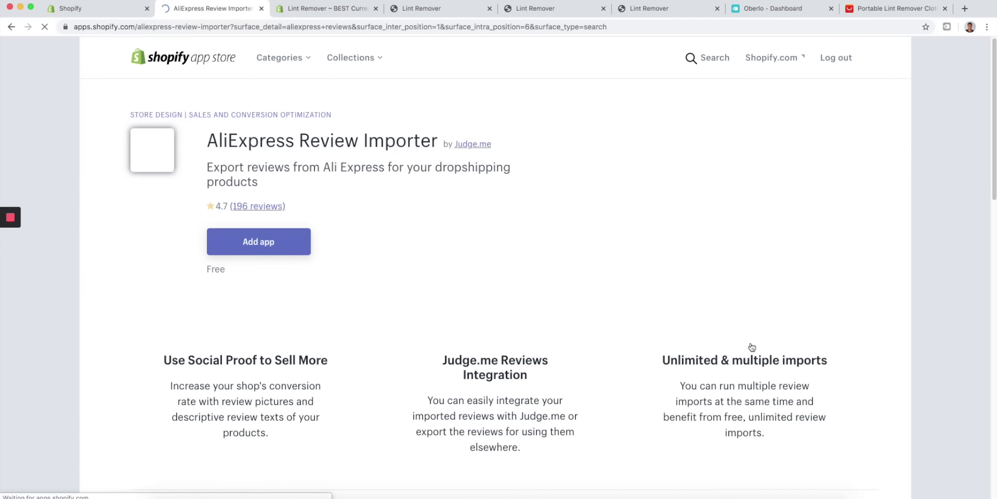
{"action": "left_click", "coordinate": [287, 239]}
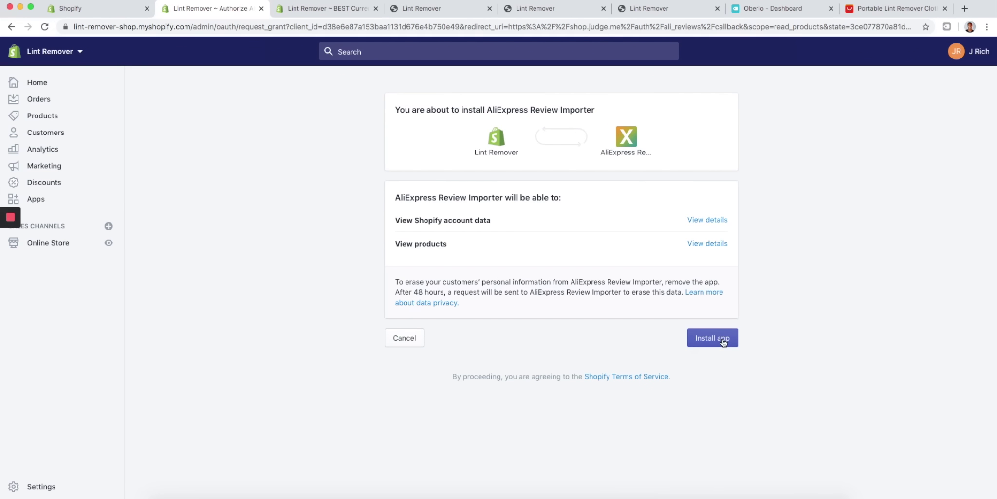
{"action": "left_click", "coordinate": [723, 342]}
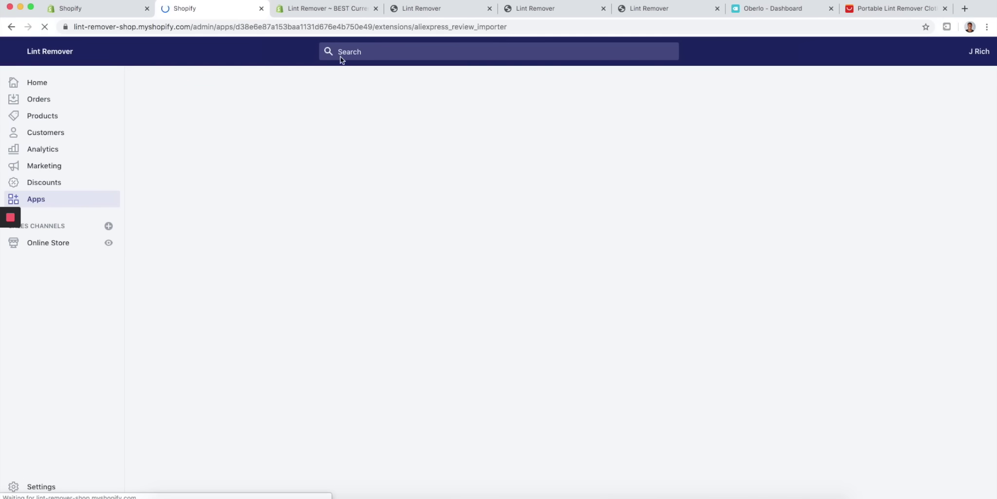
{"action": "left_click", "coordinate": [100, 9]}
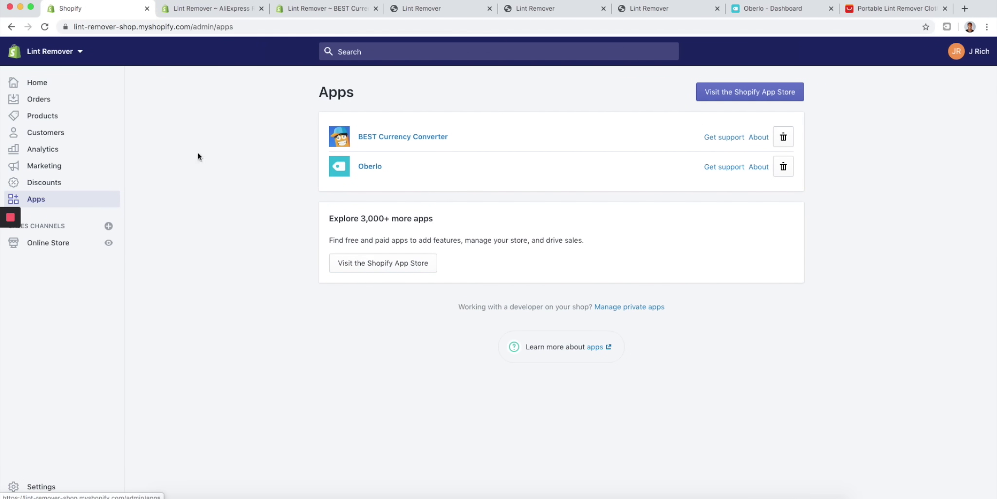
- Search the App Store for judge.me, add Judge.me Product Reviews and click Install Now
{"action": "left_click", "coordinate": [728, 99]}
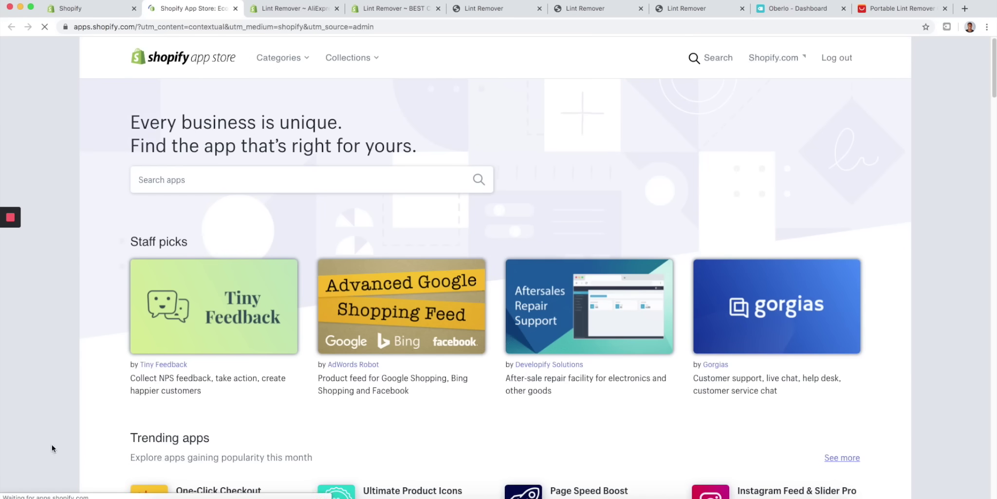
{"action": "left_click", "coordinate": [290, 10]}
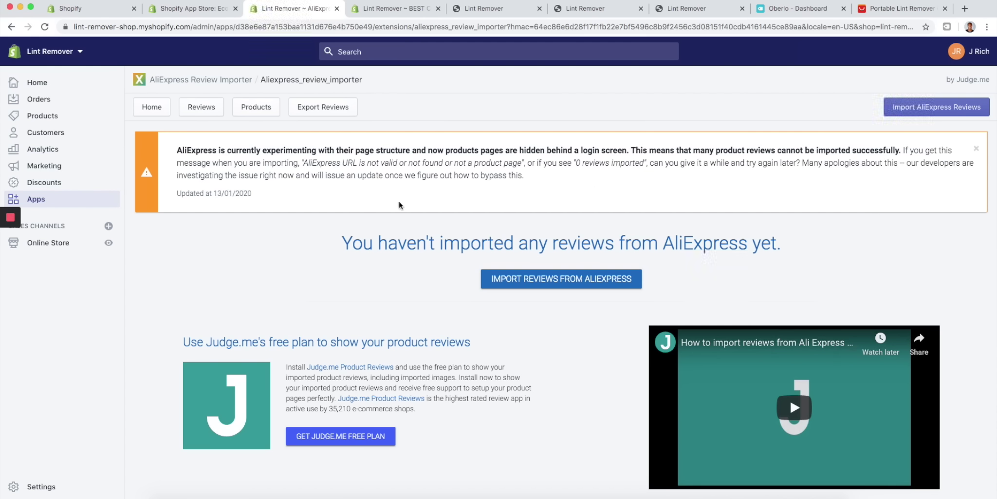
{"action": "left_click", "coordinate": [209, 8]}
{"action": "left_click", "coordinate": [228, 179]}
{"action": "type", "text": "judeg"}
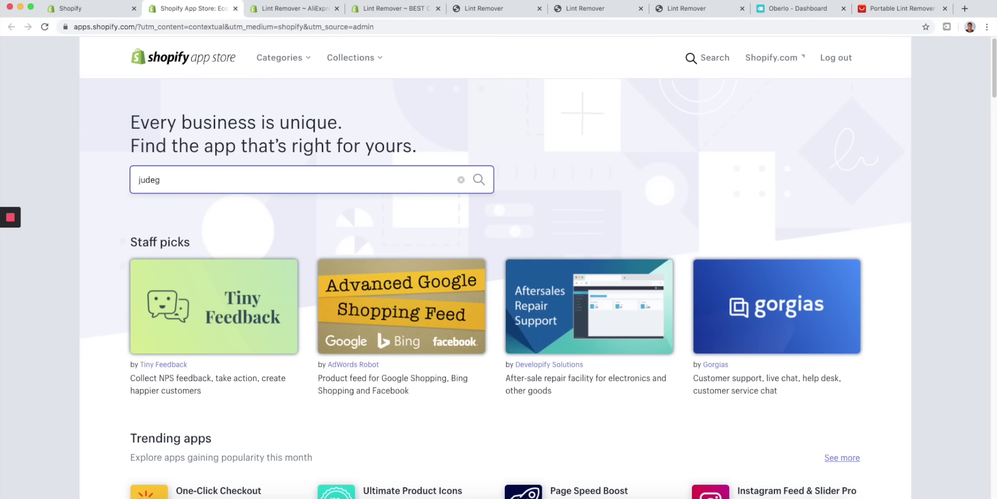
{"action": "type", "text": "h"}
{"action": "type", "text": "e"}
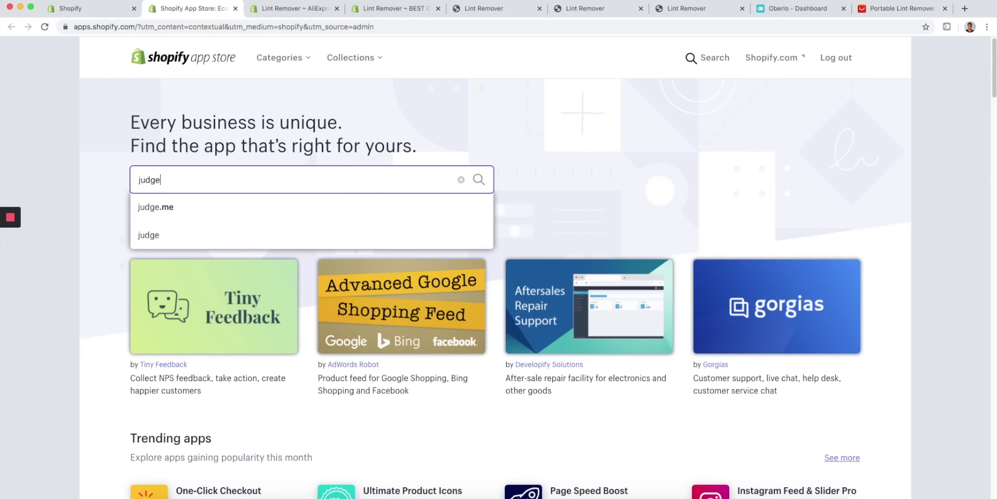
{"action": "left_click", "coordinate": [202, 211]}
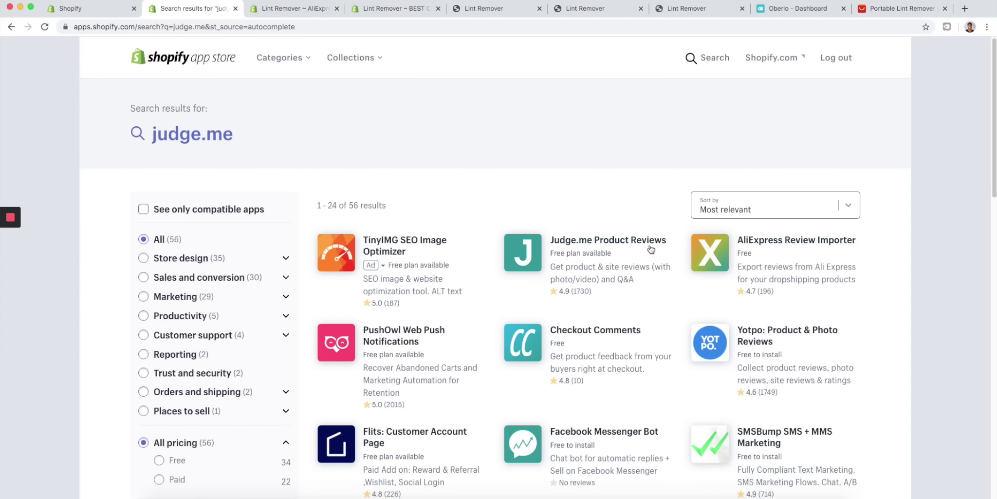
{"action": "left_click", "coordinate": [608, 240]}
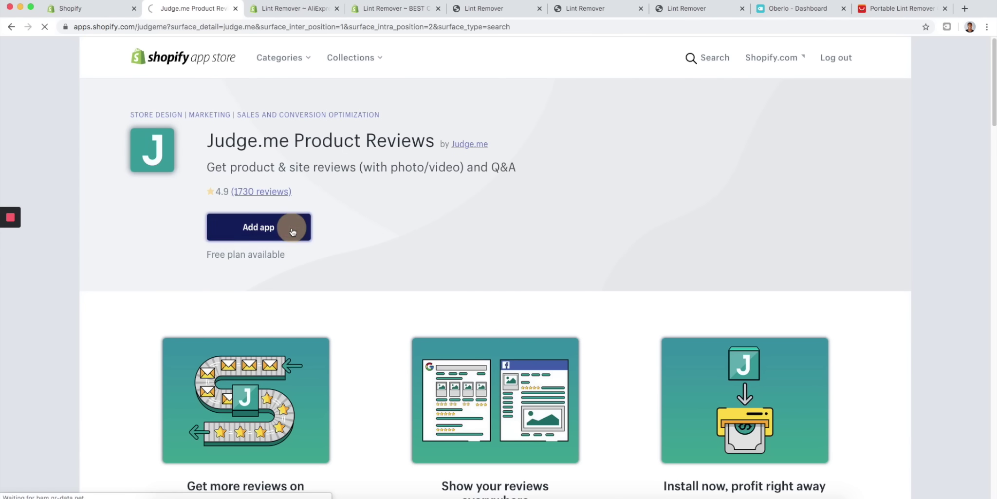
{"action": "left_click", "coordinate": [292, 230]}
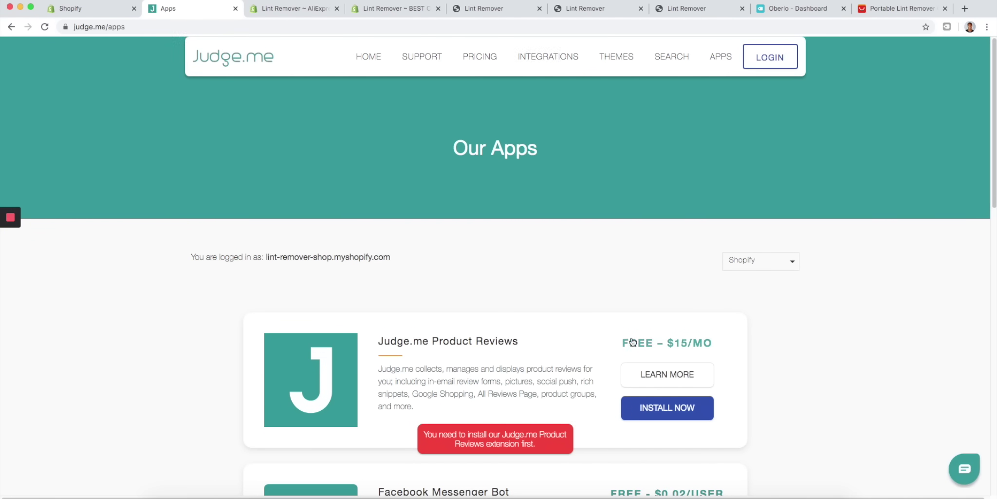
{"action": "scroll", "coordinate": [724, 295], "scroll_direction": "down", "scroll_amount": 2}
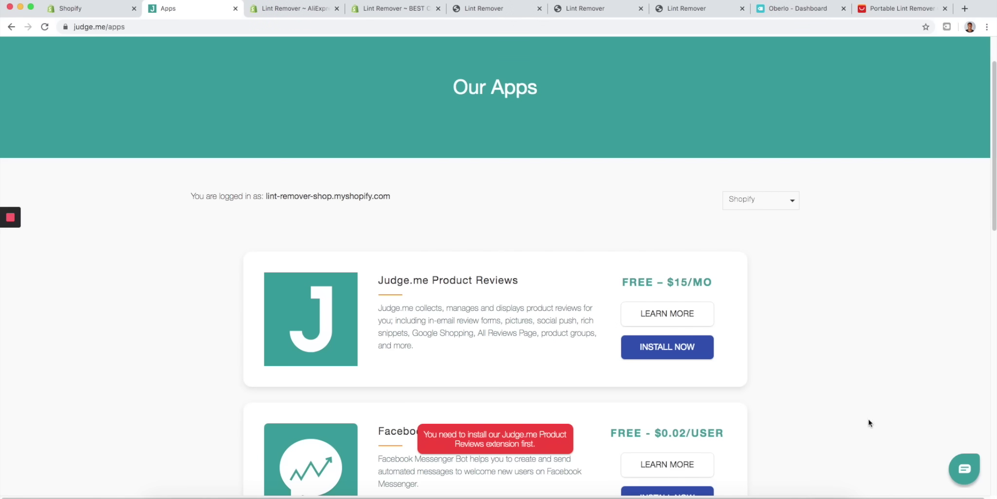
{"action": "left_click", "coordinate": [689, 347]}
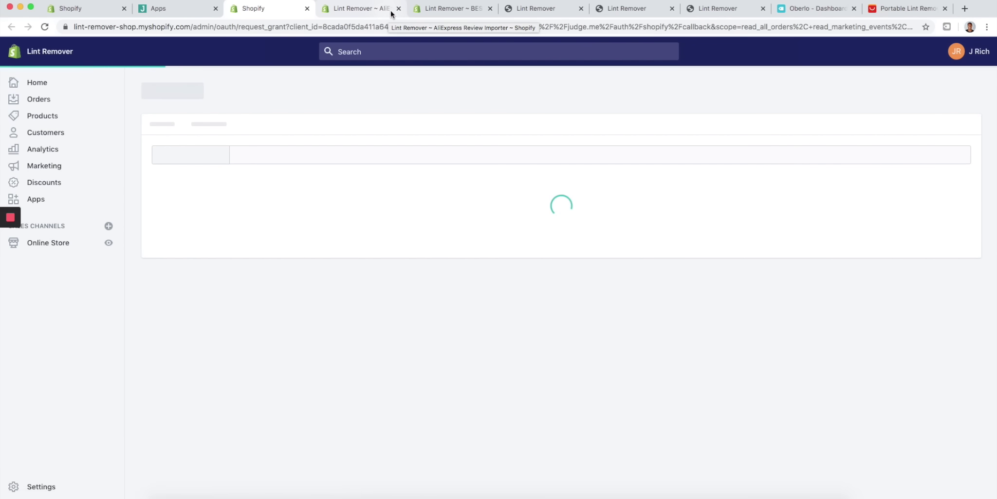
- Close the five leftover store tabs and approve the Judge.me Product Reviews install
{"action": "left_click", "coordinate": [398, 9]}
{"action": "left_click", "coordinate": [398, 9]}
{"action": "left_click", "coordinate": [398, 8]}
{"action": "left_click", "coordinate": [398, 9]}
{"action": "left_click", "coordinate": [398, 8]}
{"action": "scroll", "coordinate": [313, 221], "scroll_direction": "down", "scroll_amount": 5}
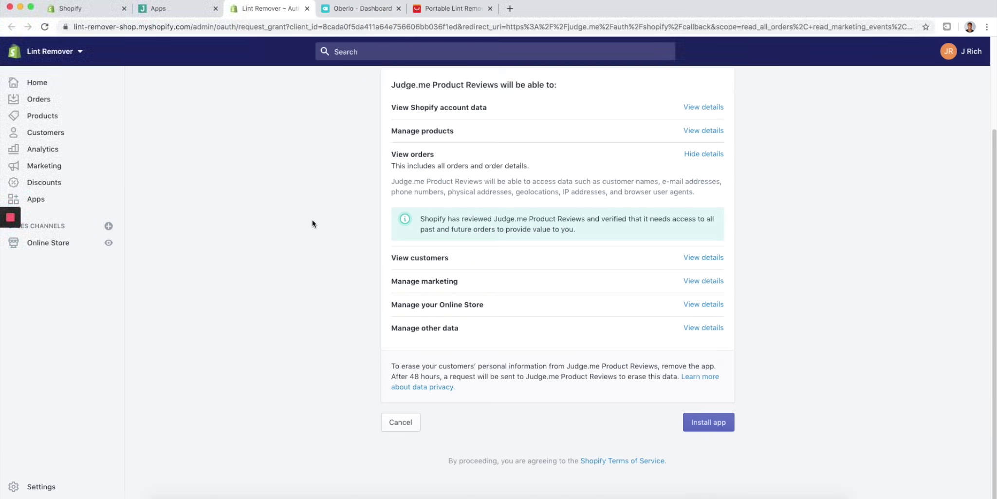
{"action": "left_click", "coordinate": [715, 422]}
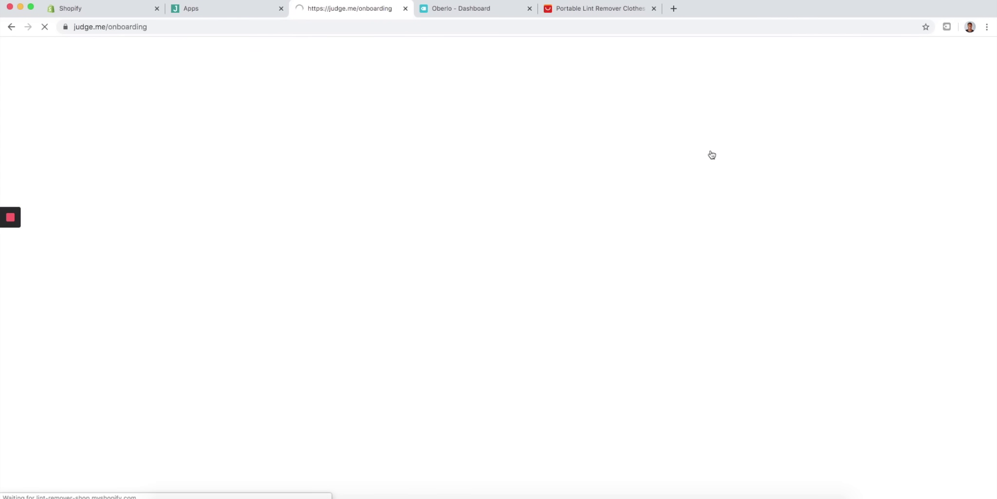
- Close the Judge.me apps tab and start Judge.me's automatic installation
{"action": "left_click", "coordinate": [261, 13]}
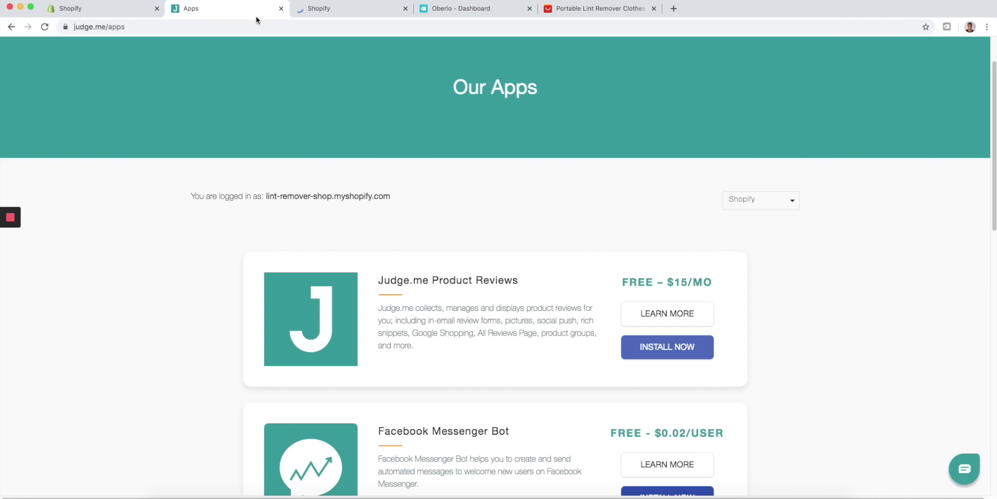
{"action": "left_click", "coordinate": [334, 15]}
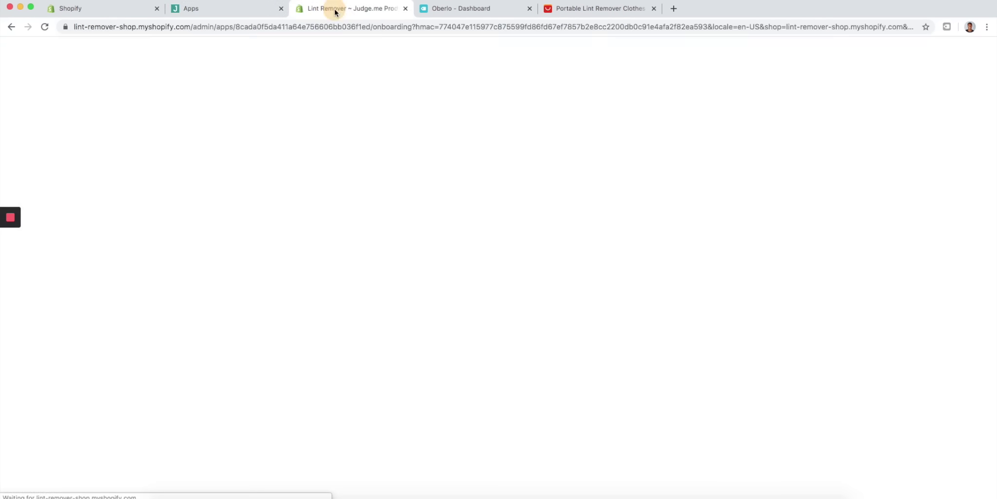
{"action": "left_click", "coordinate": [281, 9]}
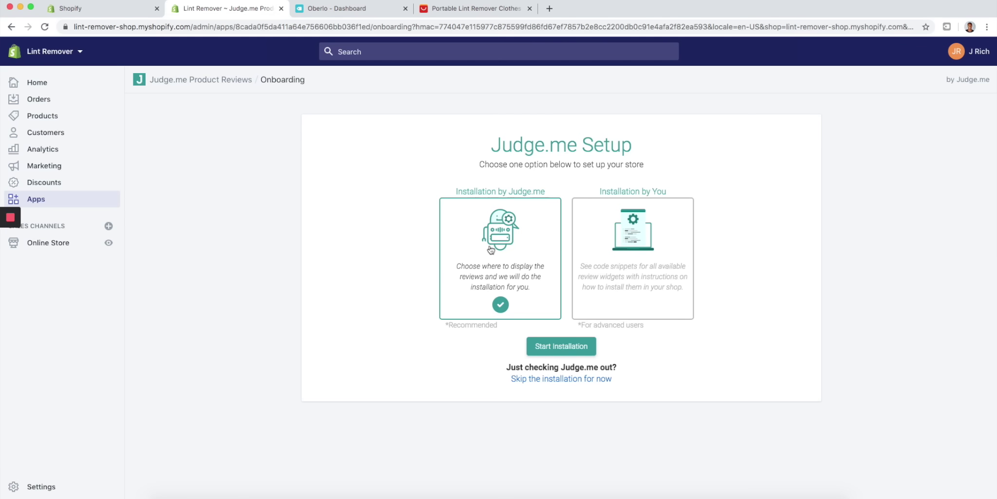
{"action": "mouse_move", "coordinate": [1, 290]}
{"action": "left_click", "coordinate": [553, 346]}
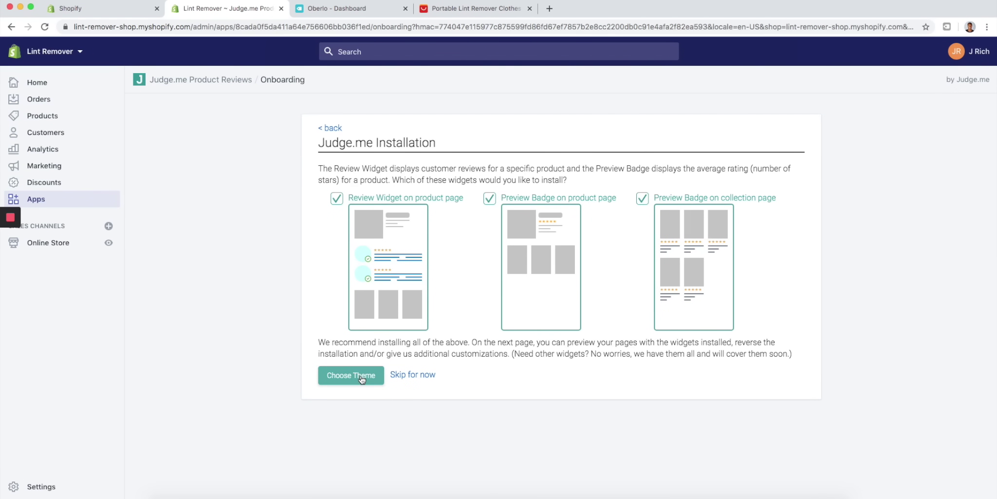
- Install the Judge.me widgets on the current live Minimal theme and accept the product-page preview
{"action": "left_click", "coordinate": [359, 377]}
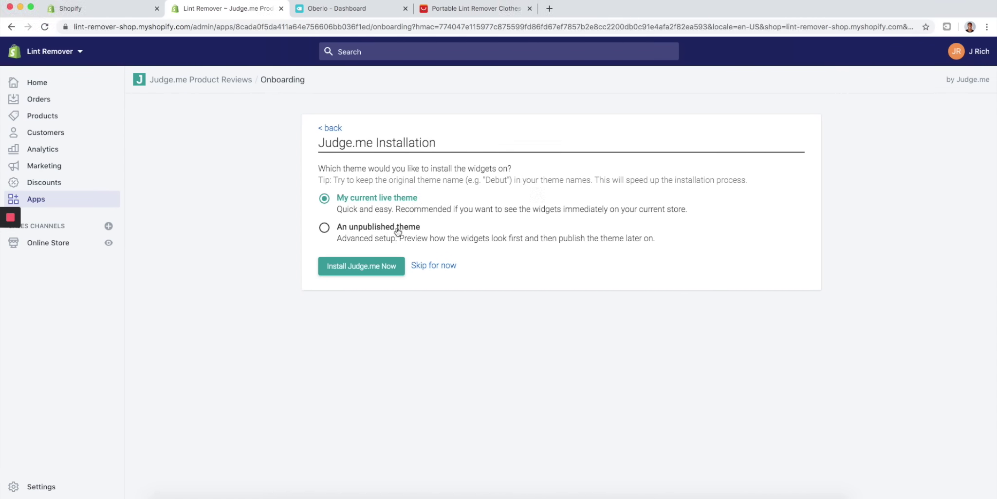
{"action": "left_click", "coordinate": [384, 270]}
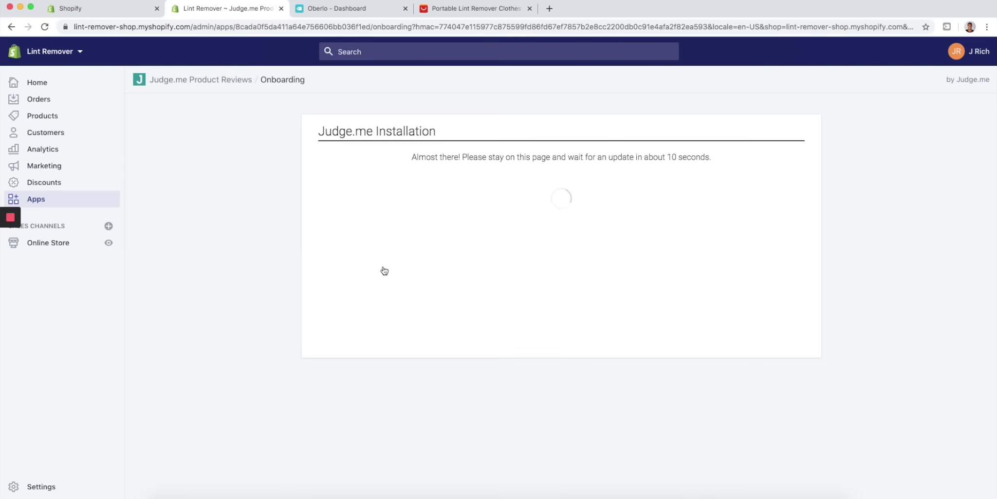
{"action": "scroll", "coordinate": [523, 295], "scroll_direction": "down", "scroll_amount": 1}
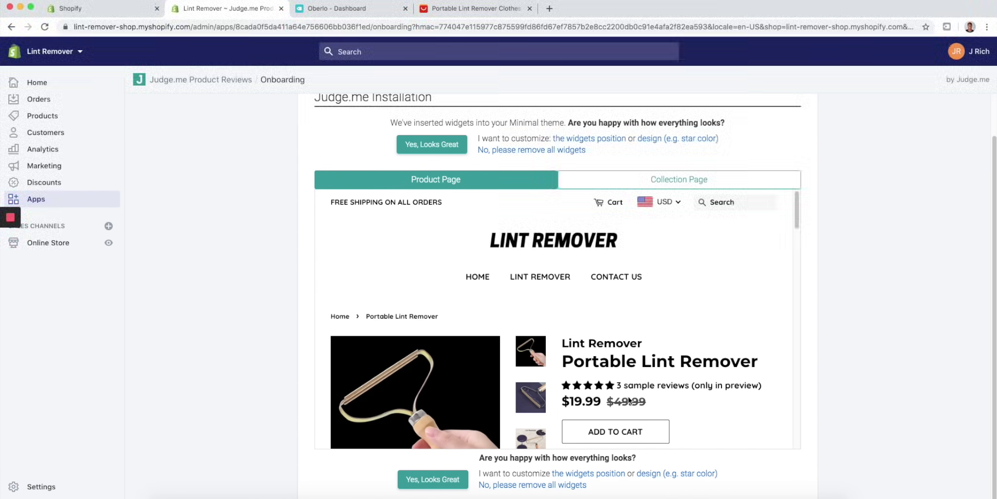
{"action": "scroll", "coordinate": [696, 309], "scroll_direction": "down", "scroll_amount": 3}
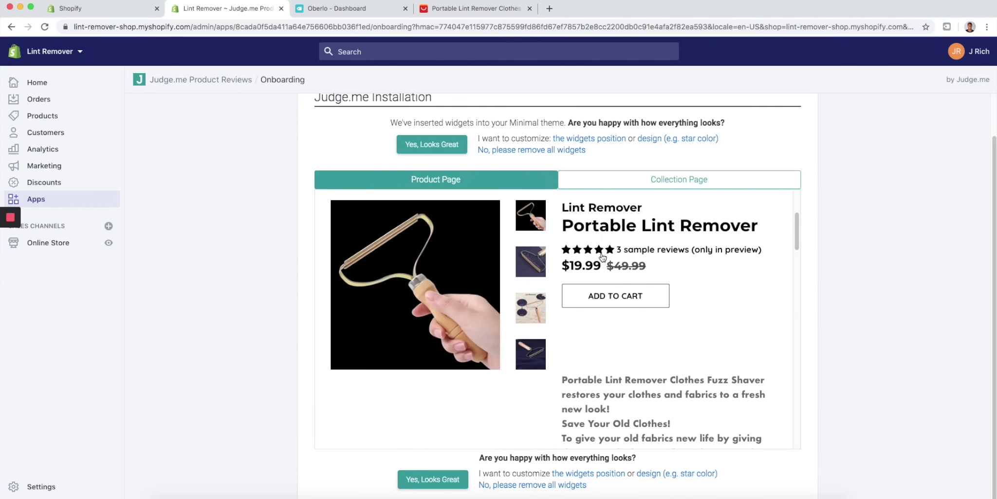
{"action": "scroll", "coordinate": [536, 313], "scroll_direction": "down", "scroll_amount": 10}
{"action": "scroll", "coordinate": [536, 313], "scroll_direction": "up", "scroll_amount": 8}
{"action": "scroll", "coordinate": [537, 313], "scroll_direction": "down", "scroll_amount": 15}
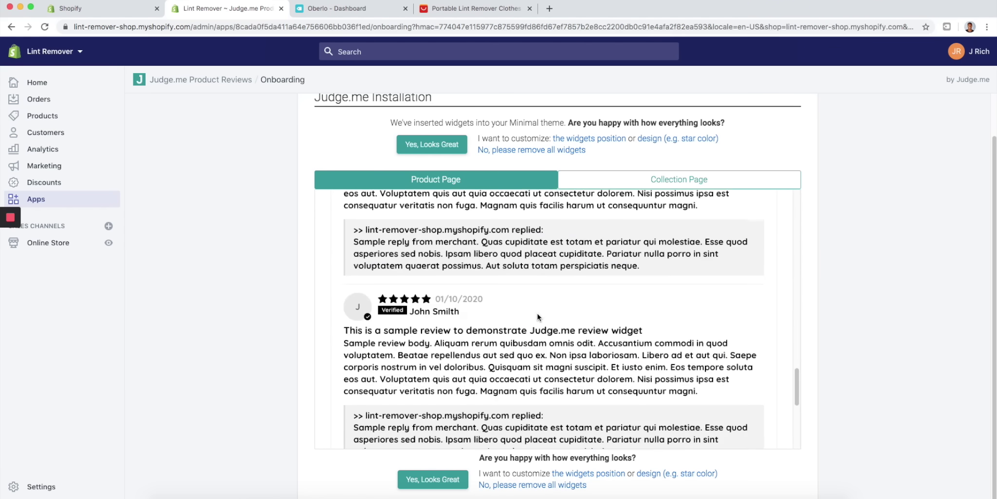
{"action": "scroll", "coordinate": [536, 313], "scroll_direction": "up", "scroll_amount": 15}
{"action": "scroll", "coordinate": [522, 309], "scroll_direction": "down", "scroll_amount": 10}
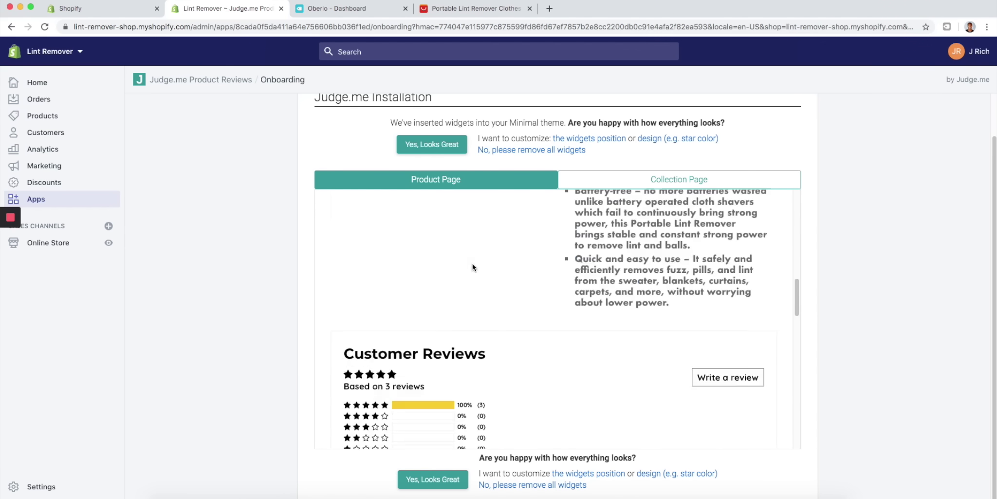
{"action": "scroll", "coordinate": [478, 263], "scroll_direction": "up", "scroll_amount": 1}
{"action": "left_click", "coordinate": [444, 477]}
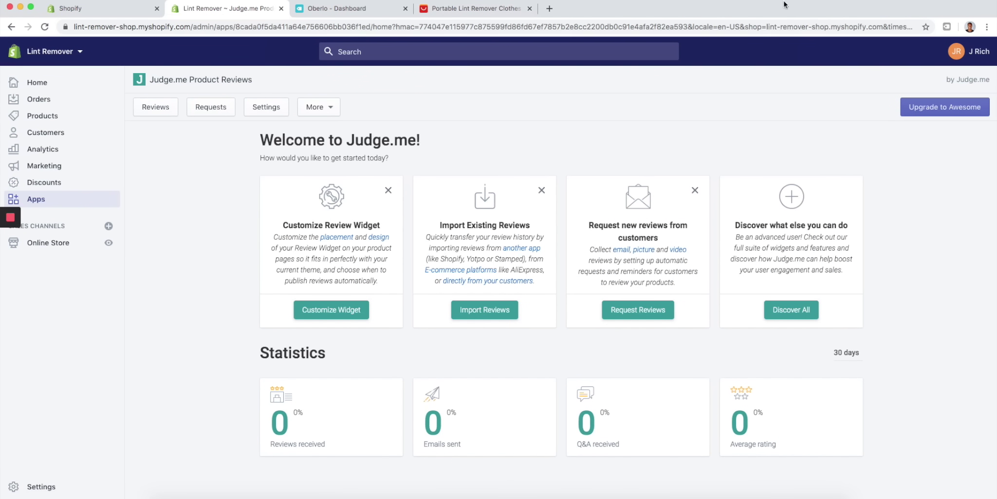
{"action": "left_click", "coordinate": [146, 11]}
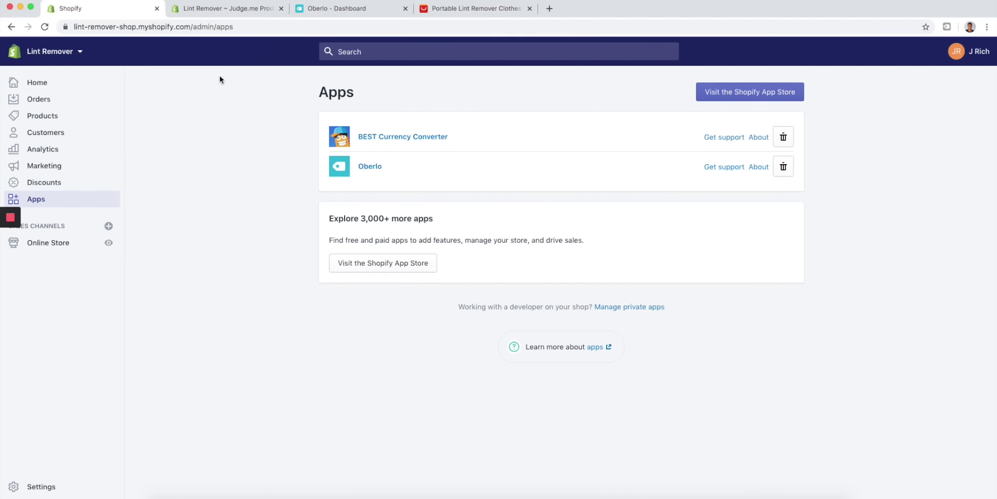
- Copy the AliExpress product URL and open Import Reviews for Portable Lint Remover in the importer
{"action": "left_click", "coordinate": [44, 26]}
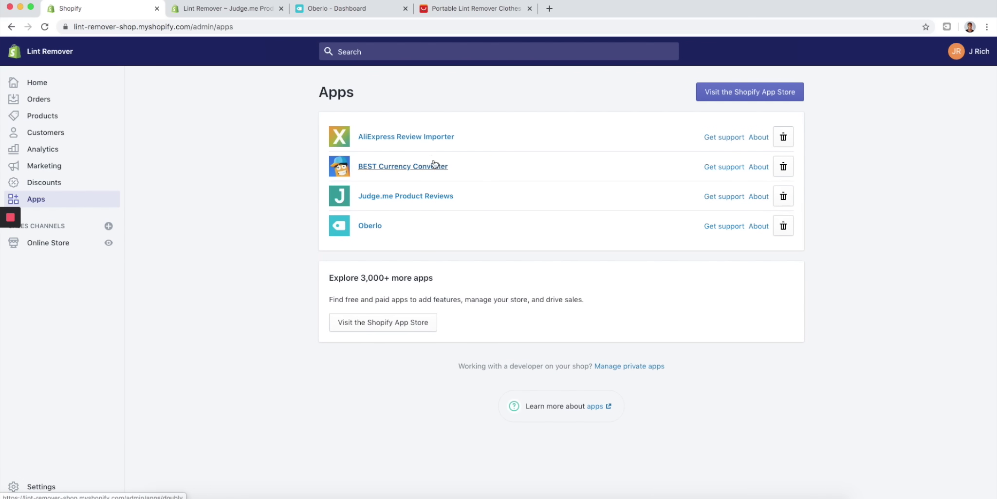
{"action": "left_click", "coordinate": [433, 137]}
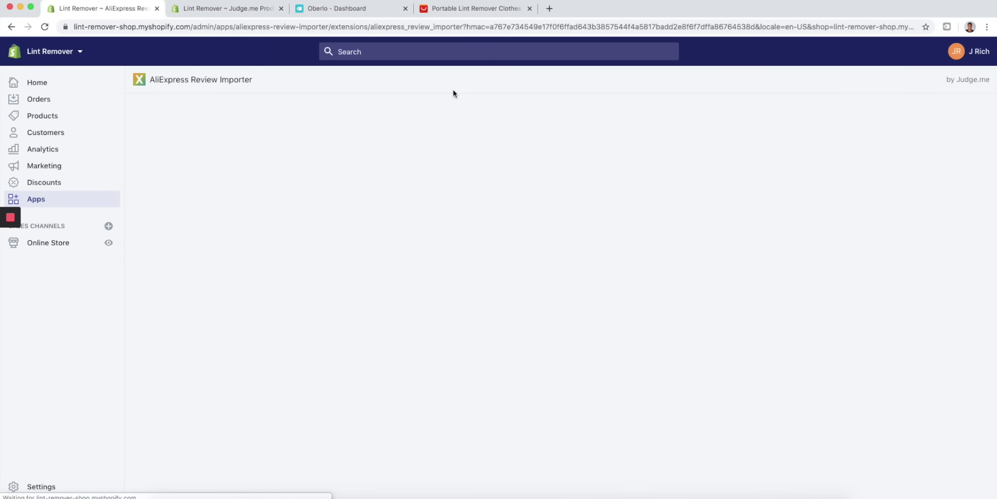
{"action": "left_click", "coordinate": [487, 8]}
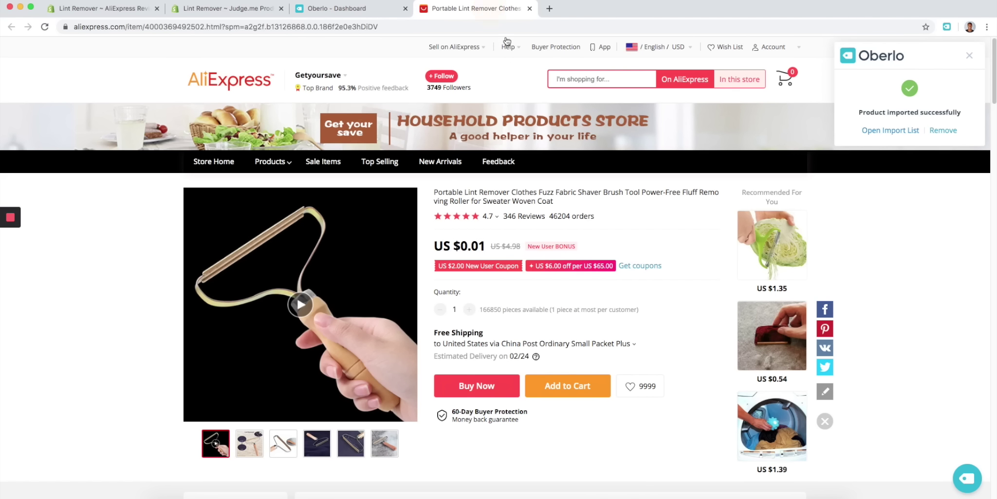
{"action": "left_click", "coordinate": [255, 26]}
{"action": "key", "text": "super+c"}
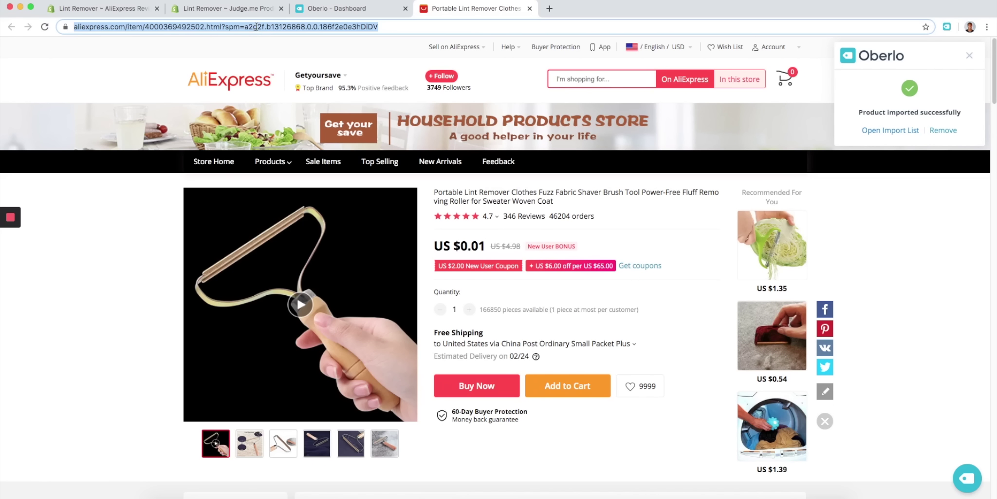
{"action": "left_click", "coordinate": [103, 8]}
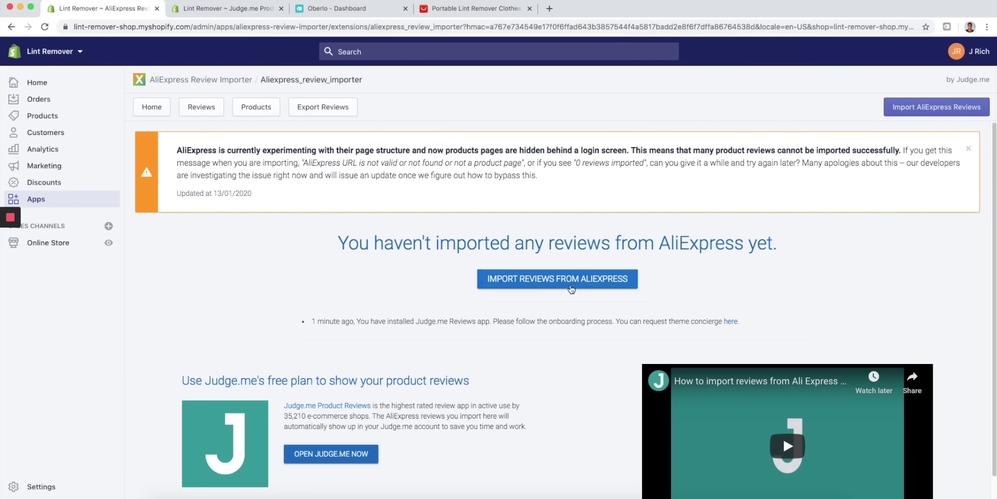
{"action": "left_click", "coordinate": [270, 109]}
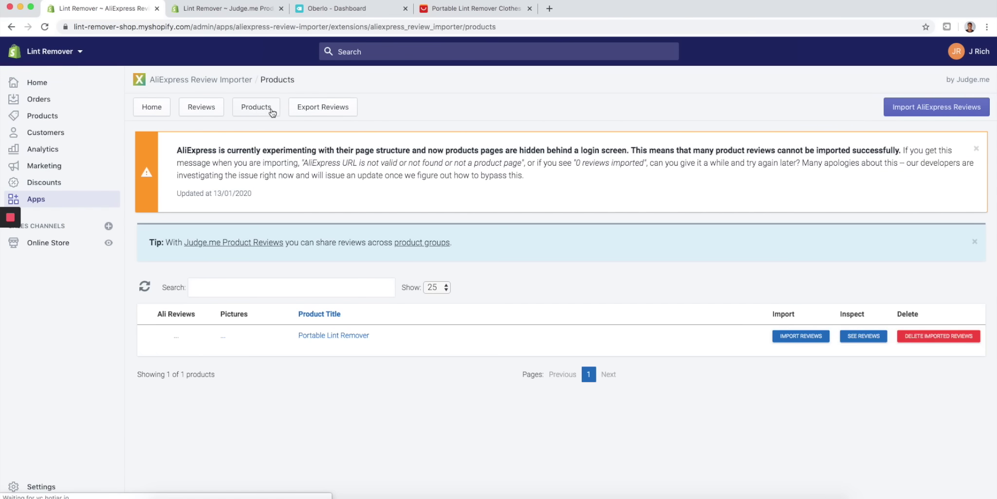
{"action": "left_click", "coordinate": [822, 337]}
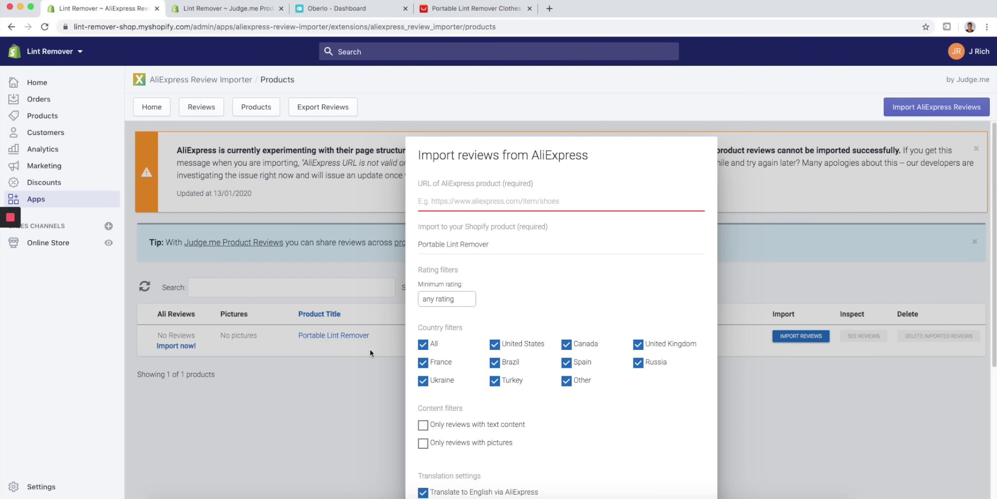
- Paste the AliExpress URL, require 4 stars or more, and keep only reviews with text and pictures
{"action": "left_click", "coordinate": [461, 202]}
{"action": "key", "text": "super+v"}
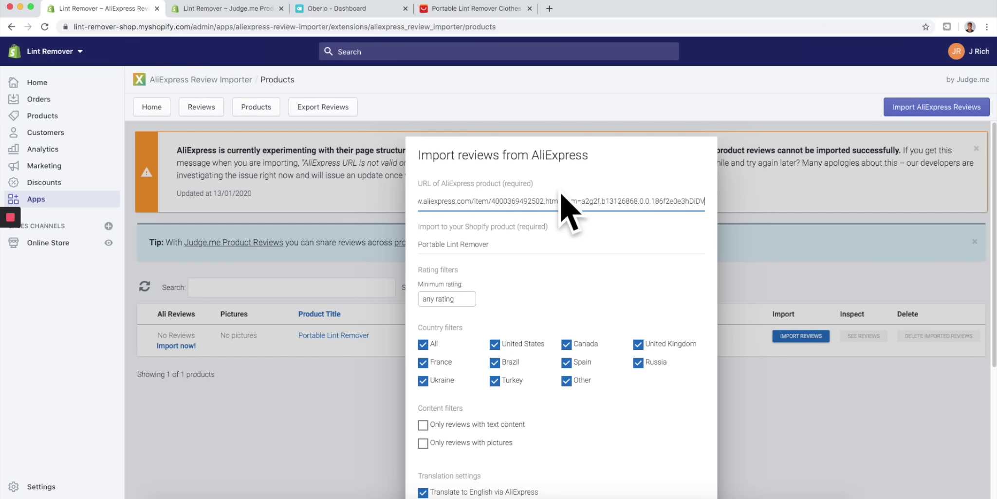
{"action": "scroll", "coordinate": [488, 302], "scroll_direction": "down", "scroll_amount": 4}
{"action": "scroll", "coordinate": [559, 283], "scroll_direction": "up", "scroll_amount": 4}
{"action": "left_click", "coordinate": [458, 299]}
{"action": "left_click", "coordinate": [457, 320]}
{"action": "scroll", "coordinate": [600, 301], "scroll_direction": "down", "scroll_amount": 3}
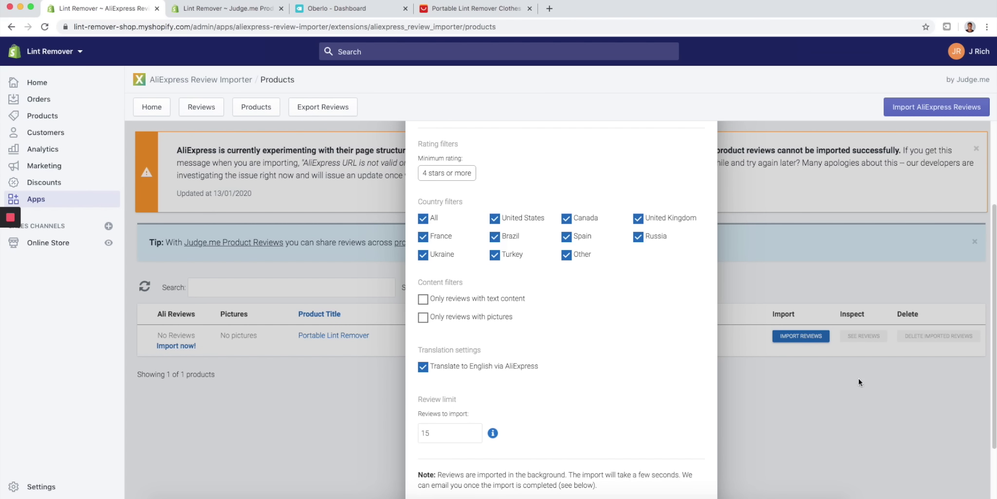
{"action": "left_click", "coordinate": [422, 299]}
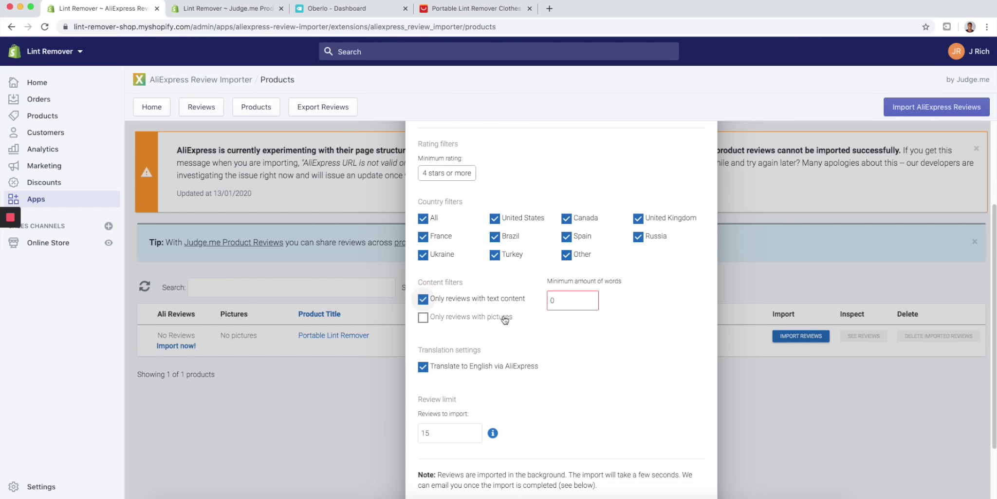
{"action": "left_click", "coordinate": [423, 317]}
- Set the minimum word count to 1, keeping both the text and picture filters on
{"action": "left_click", "coordinate": [565, 300]}
{"action": "key", "text": "BackSpace"}
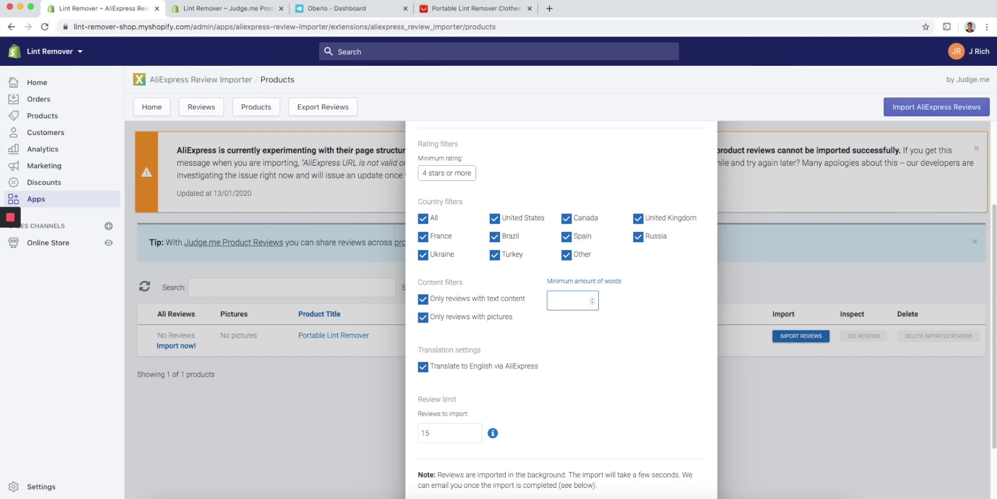
{"action": "type", "text": "1"}
{"action": "left_click", "coordinate": [438, 306]}
{"action": "left_click", "coordinate": [423, 301]}
{"action": "left_click", "coordinate": [426, 317]}
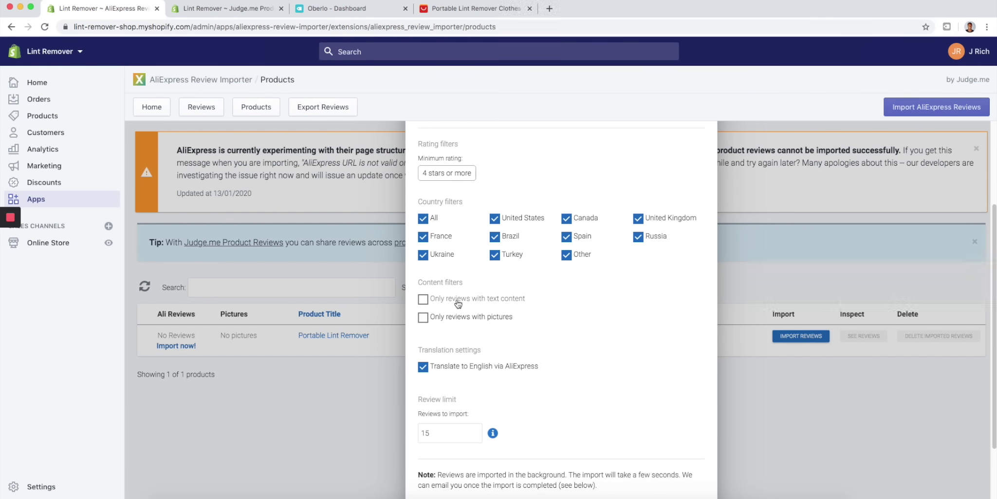
{"action": "left_click", "coordinate": [423, 299]}
{"action": "left_click", "coordinate": [423, 318]}
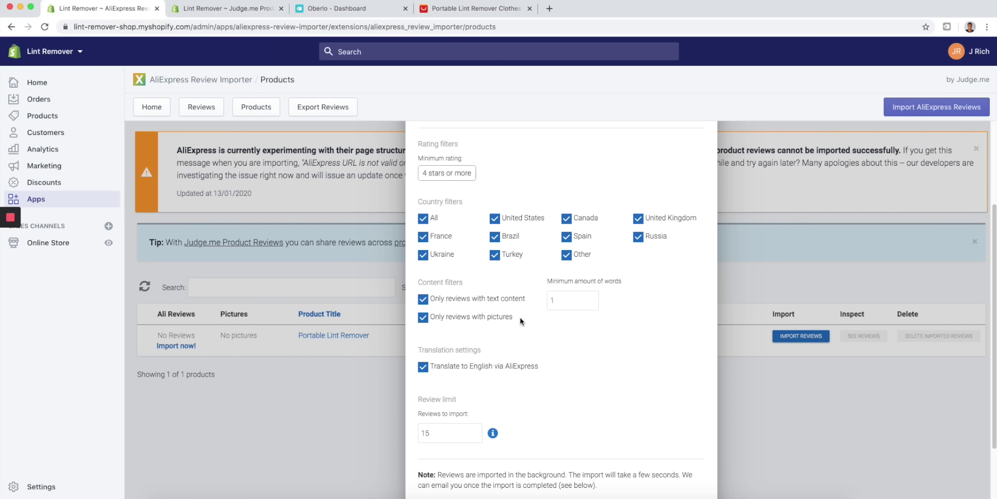
{"action": "double_click", "coordinate": [548, 300]}
{"action": "left_click", "coordinate": [557, 299]}
- Import 100 reviews without the completion email and confirm 28 reviews were imported
{"action": "scroll", "coordinate": [482, 370], "scroll_direction": "down", "scroll_amount": 3}
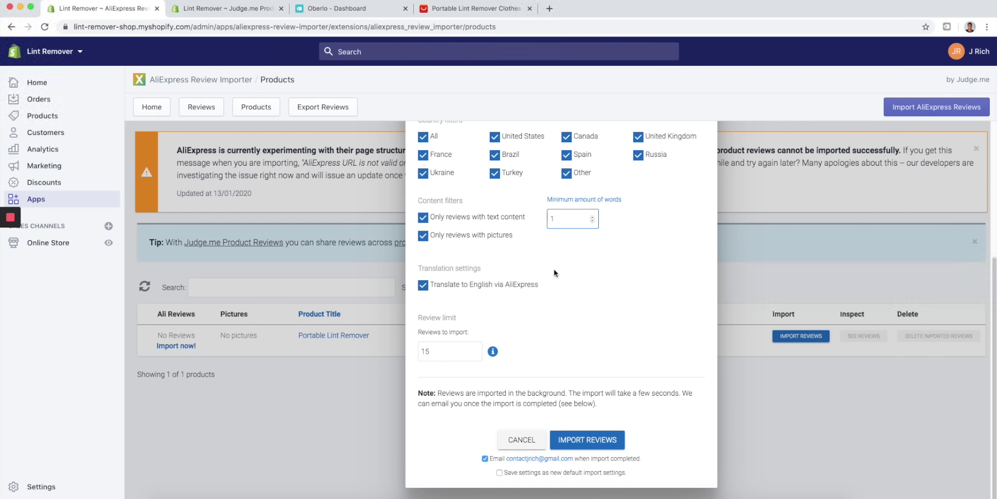
{"action": "left_click_drag", "start_coordinate": [447, 357], "coordinate": [408, 346]}
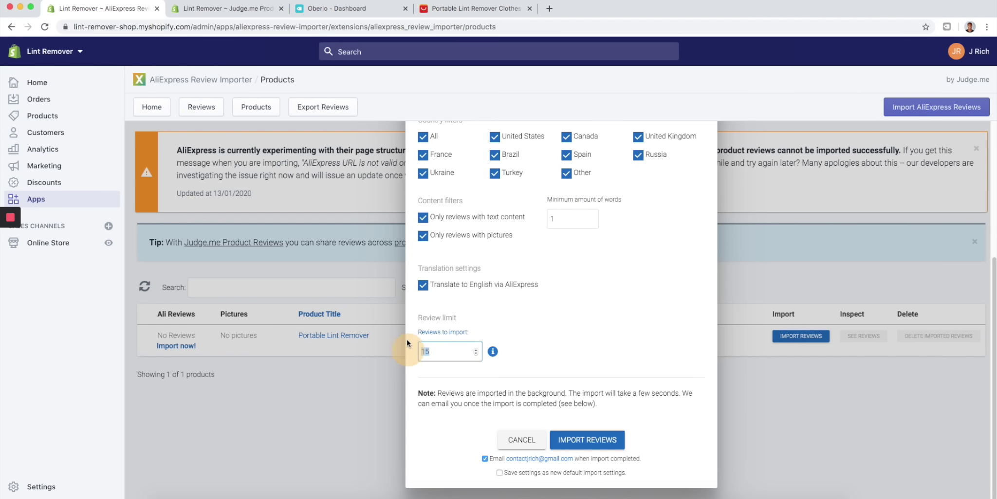
{"action": "type", "text": "100"}
{"action": "scroll", "coordinate": [499, 323], "scroll_direction": "up", "scroll_amount": 2}
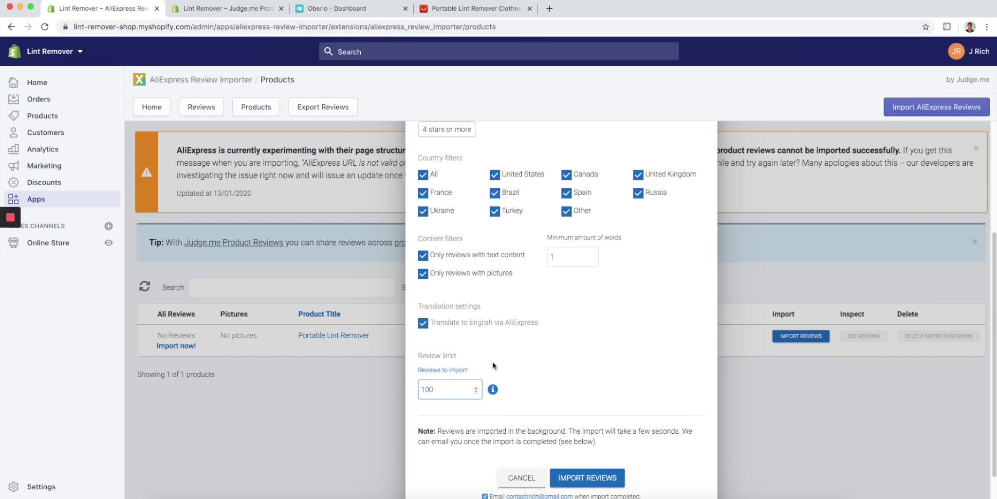
{"action": "scroll", "coordinate": [414, 232], "scroll_direction": "up", "scroll_amount": 5}
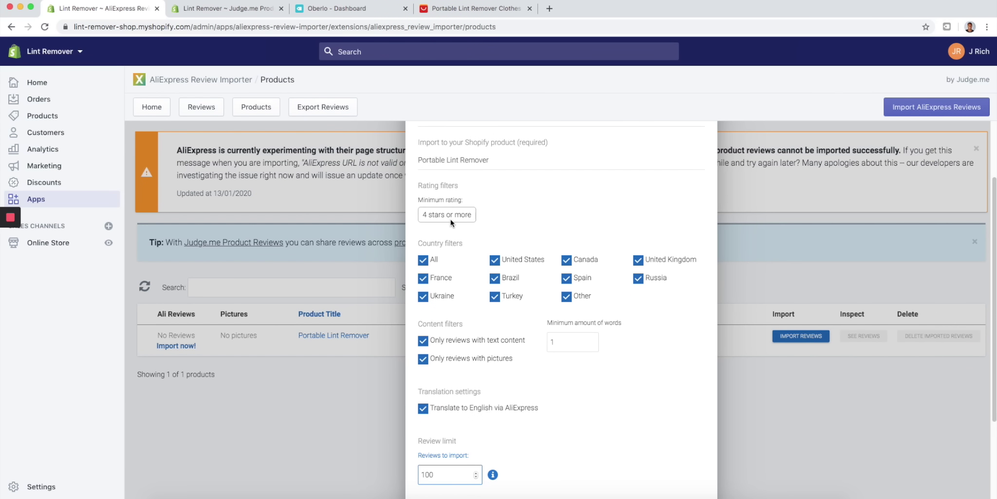
{"action": "scroll", "coordinate": [492, 292], "scroll_direction": "down", "scroll_amount": 3}
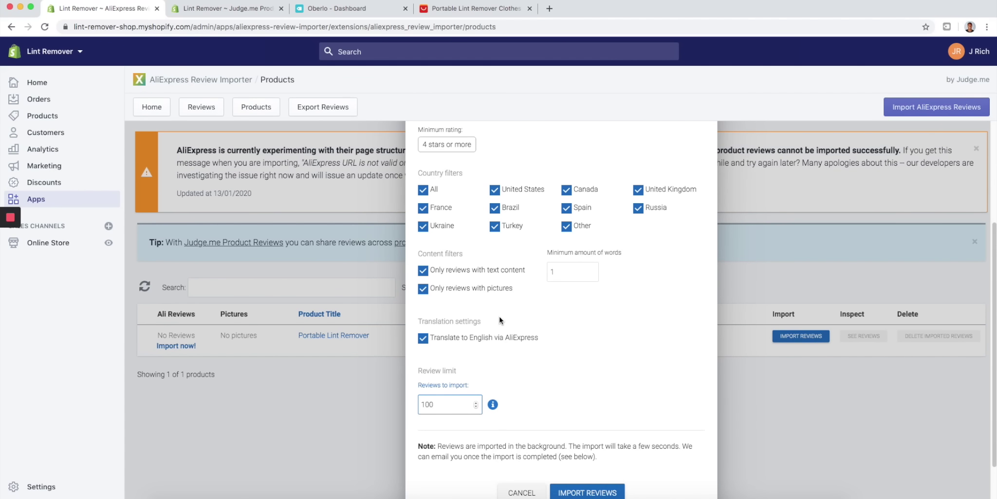
{"action": "scroll", "coordinate": [505, 308], "scroll_direction": "up", "scroll_amount": 5}
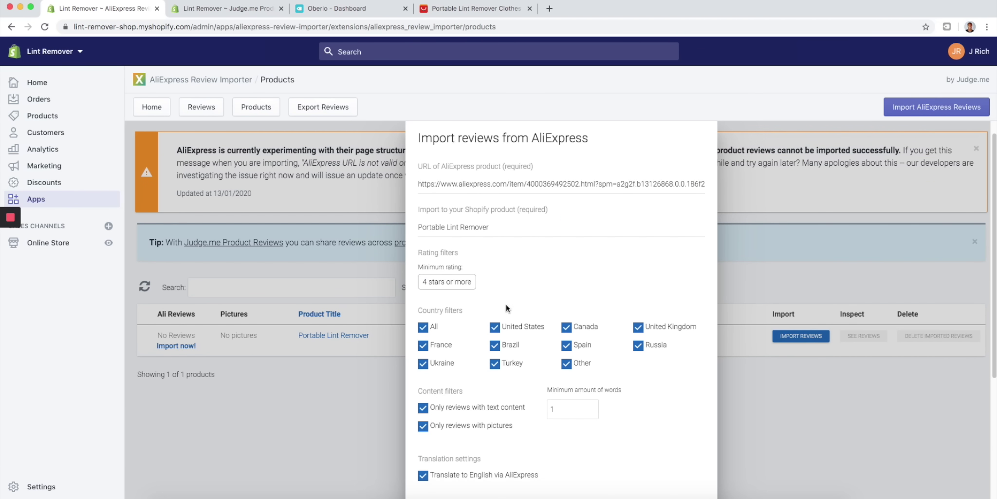
{"action": "scroll", "coordinate": [503, 290], "scroll_direction": "down", "scroll_amount": 5}
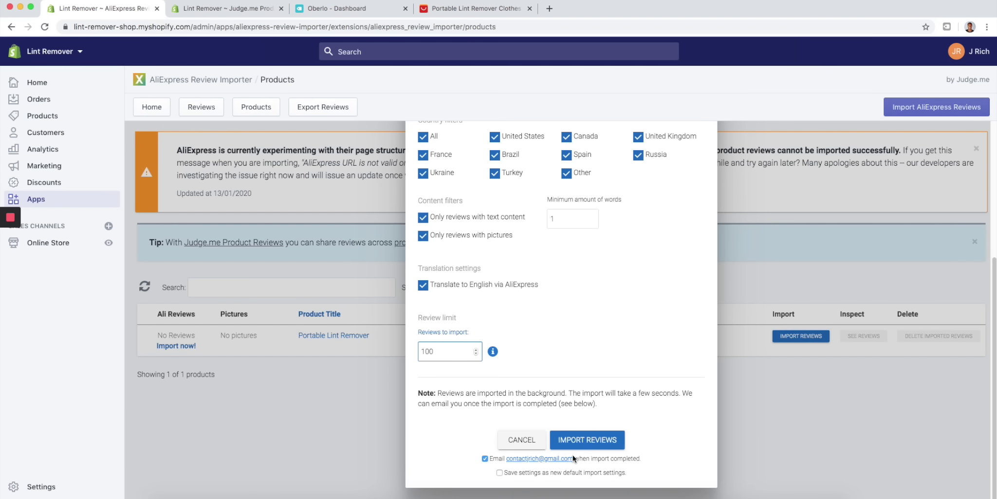
{"action": "left_click", "coordinate": [485, 458]}
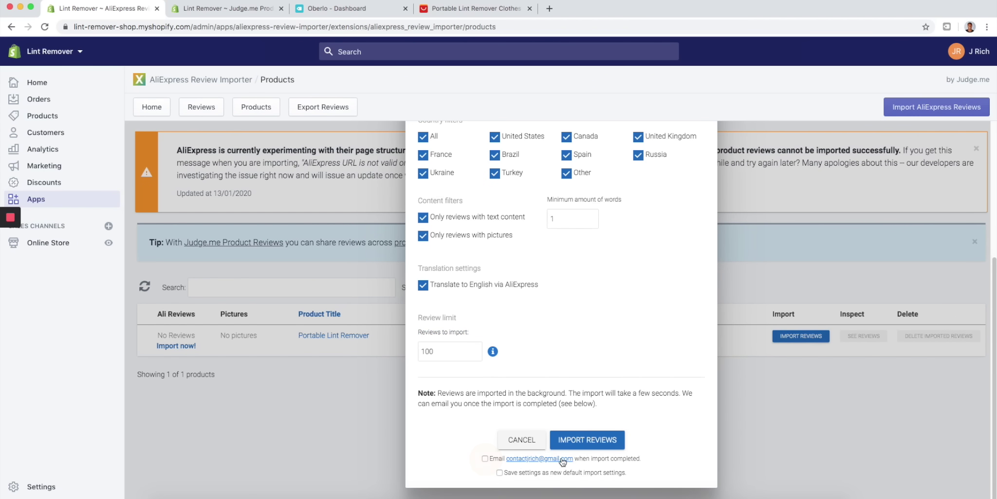
{"action": "left_click", "coordinate": [587, 441]}
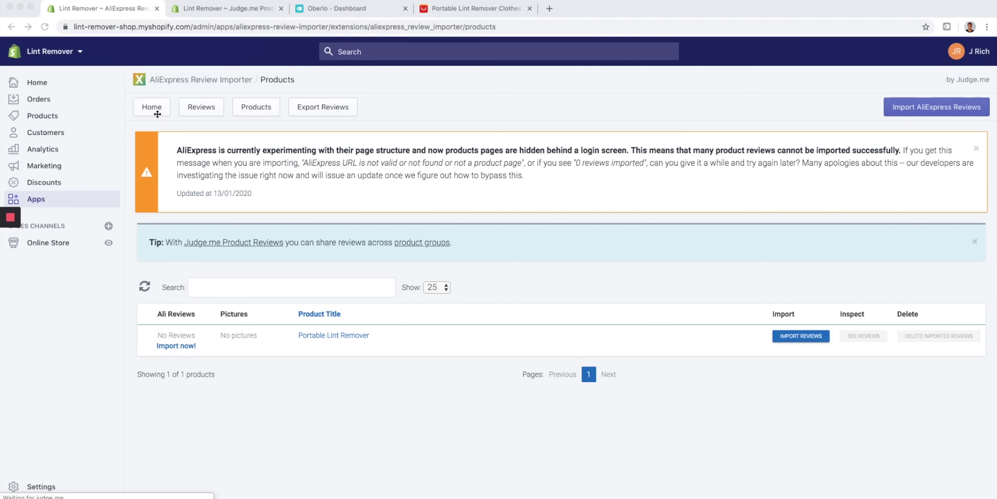
{"action": "left_click", "coordinate": [190, 112]}
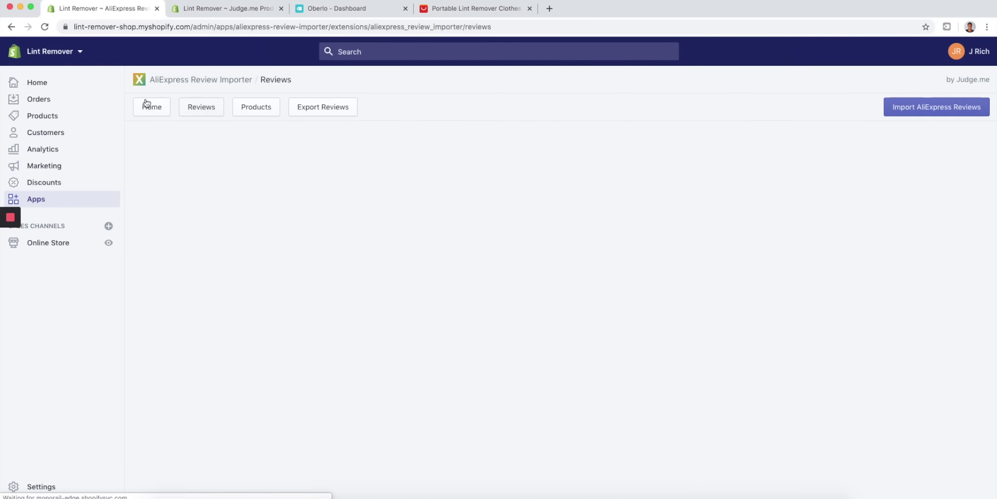
{"action": "left_click", "coordinate": [155, 119]}
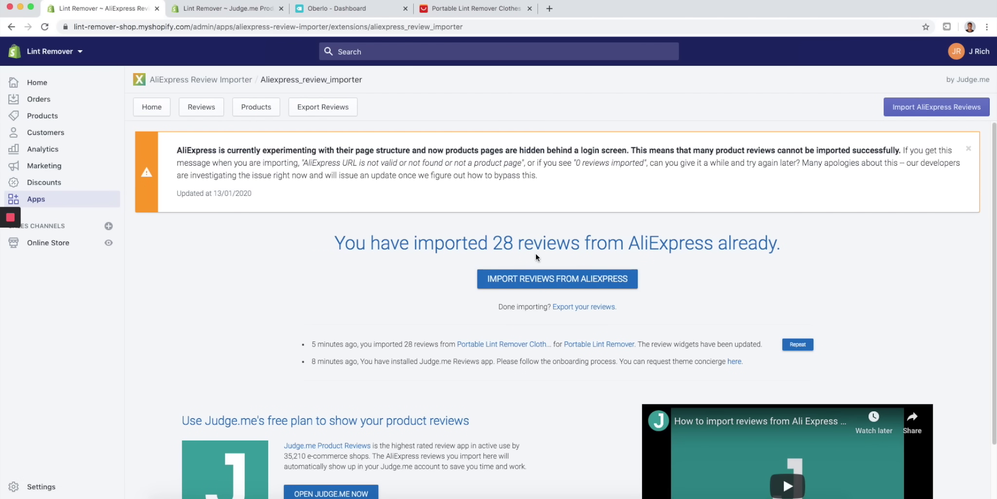
- Preview the online store and open the Portable Lint Remover product page
{"action": "left_click", "coordinate": [107, 243]}
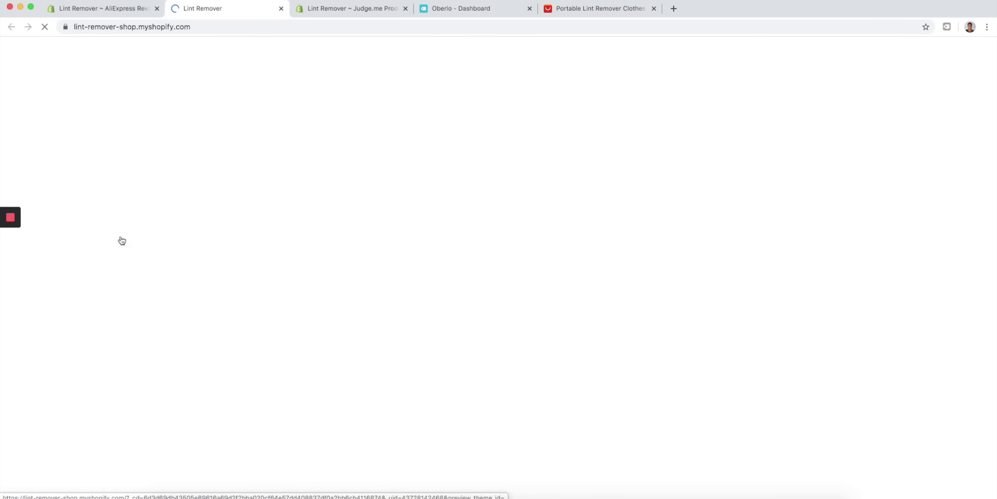
{"action": "scroll", "coordinate": [113, 298], "scroll_direction": "down", "scroll_amount": 2}
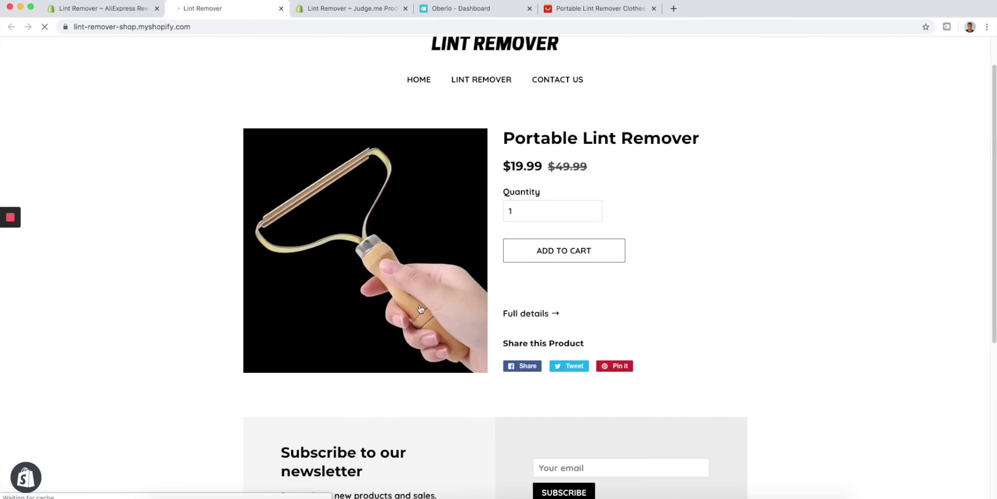
{"action": "left_click", "coordinate": [519, 334]}
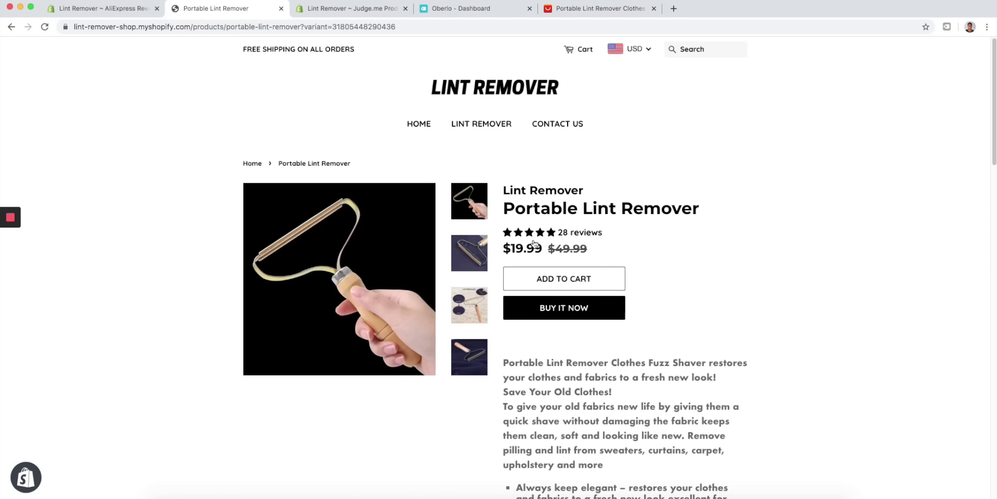
{"action": "scroll", "coordinate": [576, 261], "scroll_direction": "down", "scroll_amount": 12}
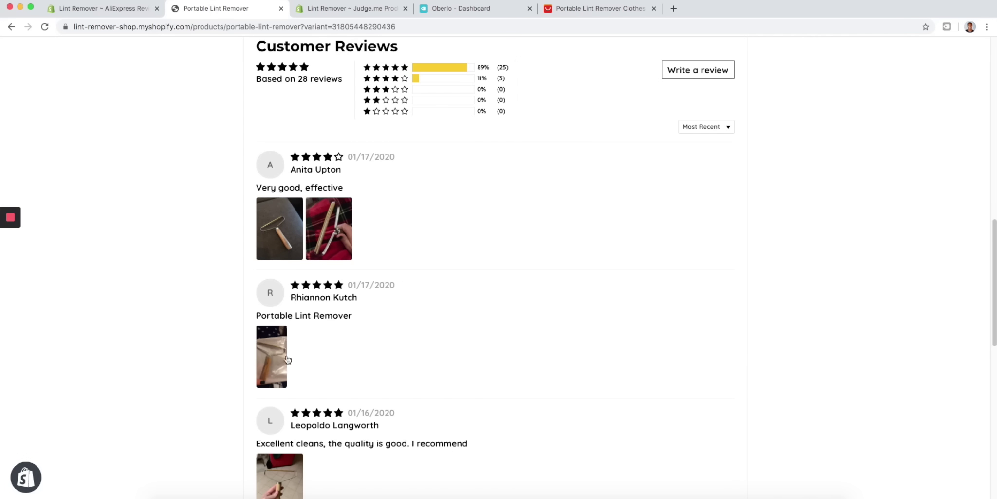
{"action": "scroll", "coordinate": [351, 260], "scroll_direction": "down", "scroll_amount": 5}
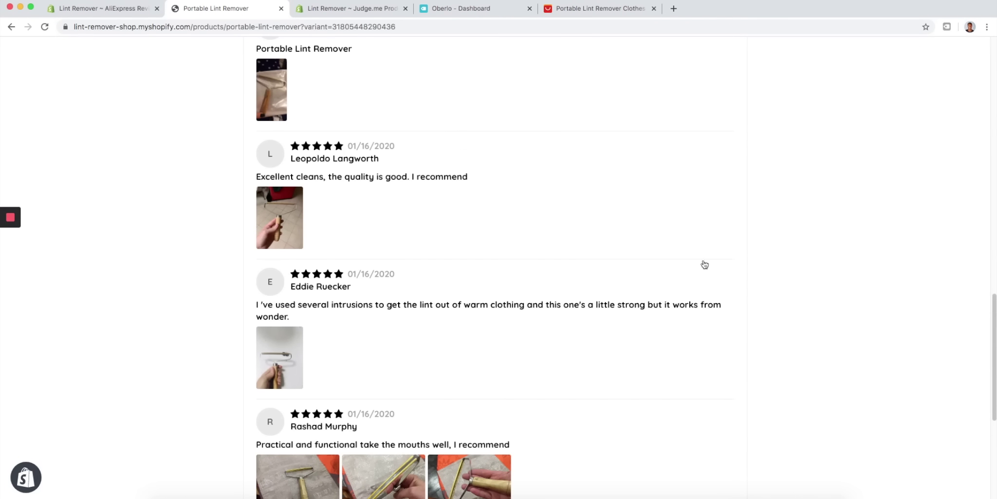
{"action": "scroll", "coordinate": [379, 242], "scroll_direction": "down", "scroll_amount": 6}
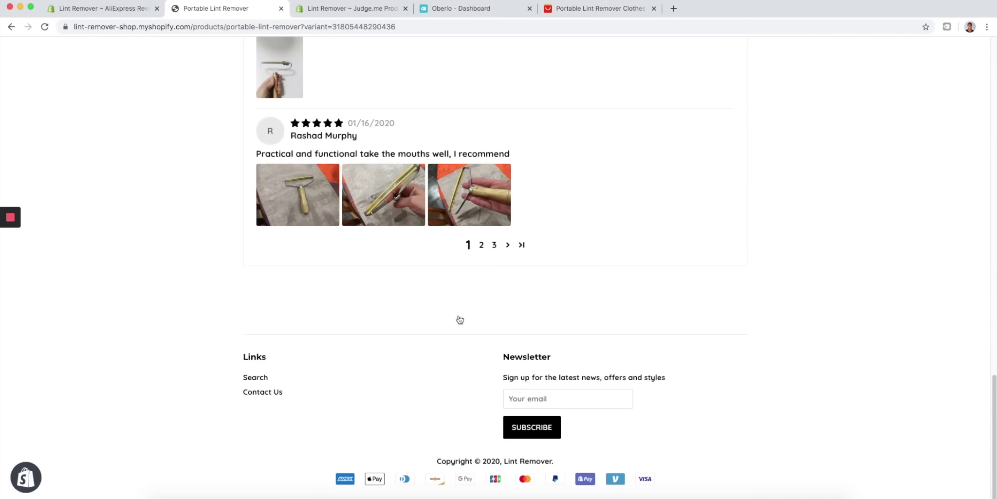
- Look through both pages of customer reviews, then scroll back up the product page
{"action": "left_click", "coordinate": [482, 245]}
{"action": "scroll", "coordinate": [504, 260], "scroll_direction": "down", "scroll_amount": 10}
{"action": "scroll", "coordinate": [496, 302], "scroll_direction": "up", "scroll_amount": 10}
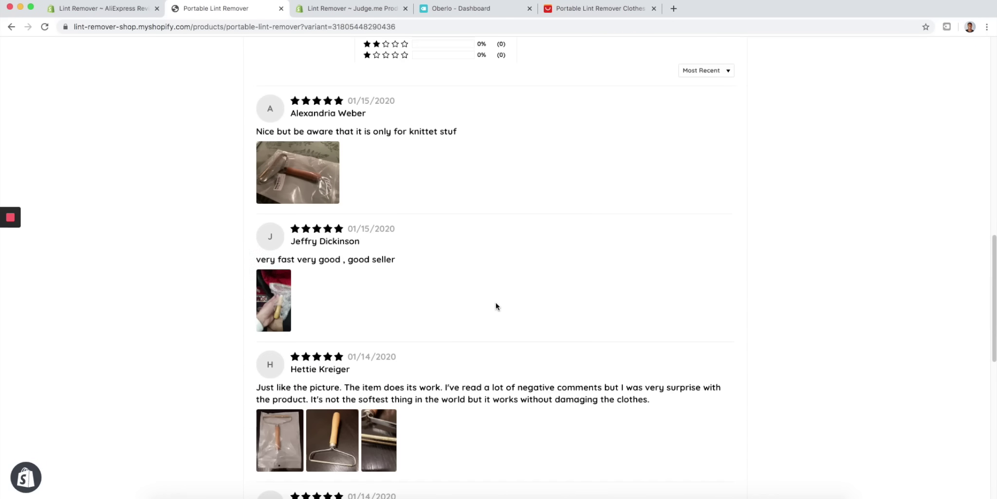
{"action": "scroll", "coordinate": [495, 302], "scroll_direction": "down", "scroll_amount": 8}
{"action": "scroll", "coordinate": [496, 303], "scroll_direction": "down", "scroll_amount": 5}
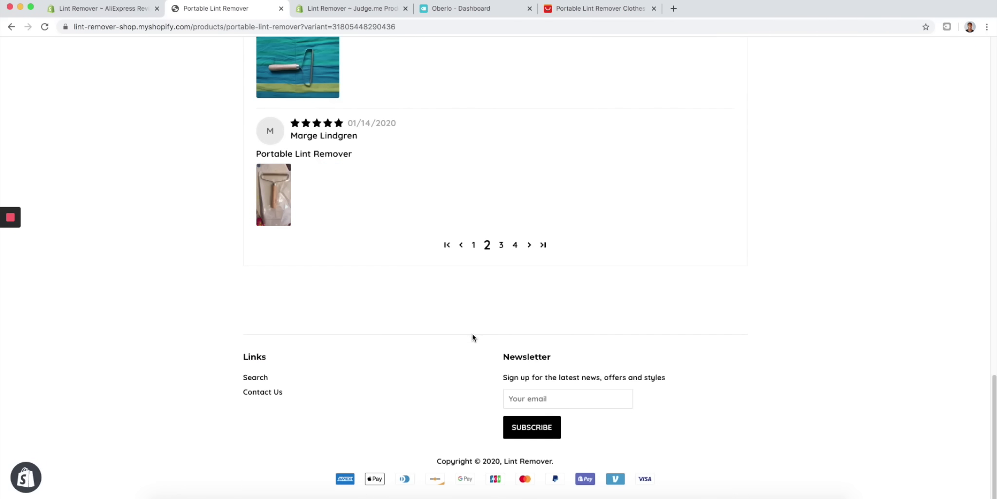
{"action": "left_click", "coordinate": [473, 245]}
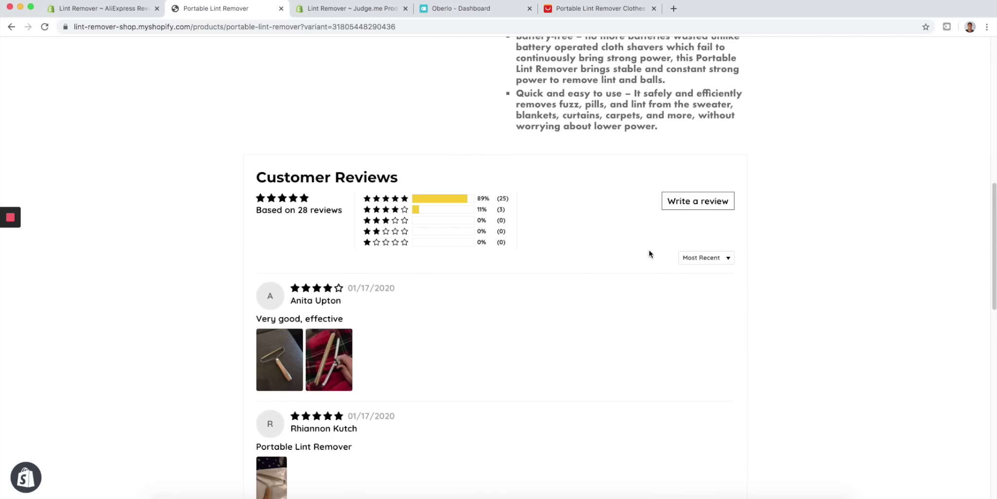
{"action": "scroll", "coordinate": [574, 301], "scroll_direction": "up", "scroll_amount": 8}
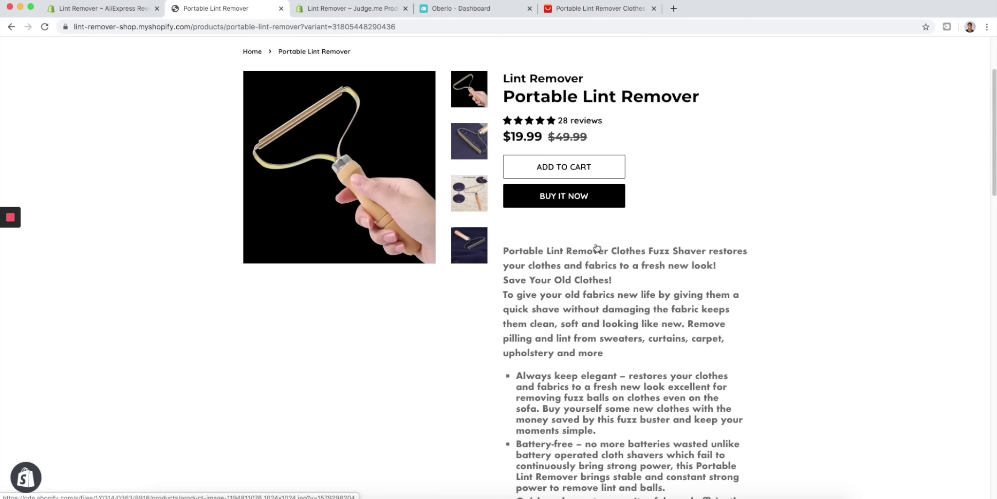
{"action": "scroll", "coordinate": [521, 311], "scroll_direction": "down", "scroll_amount": 6}
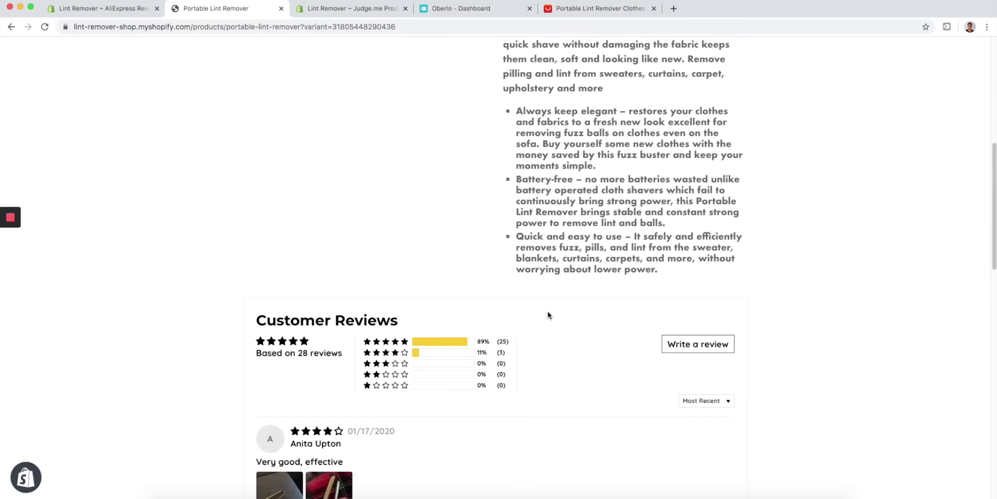
{"action": "scroll", "coordinate": [548, 314], "scroll_direction": "down", "scroll_amount": 2}
{"action": "scroll", "coordinate": [580, 287], "scroll_direction": "up", "scroll_amount": 10}
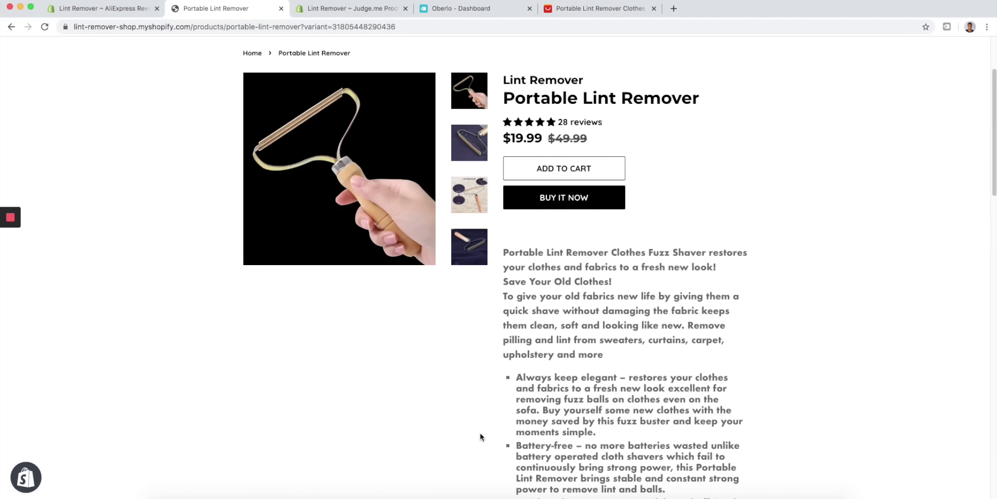
{"action": "scroll", "coordinate": [423, 380], "scroll_direction": "down", "scroll_amount": 6}
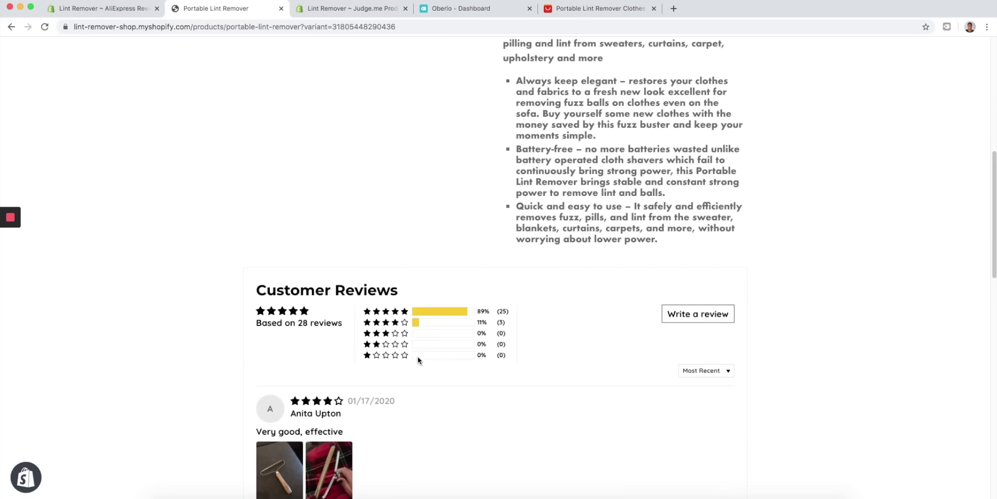
{"action": "scroll", "coordinate": [414, 336], "scroll_direction": "up", "scroll_amount": 8}
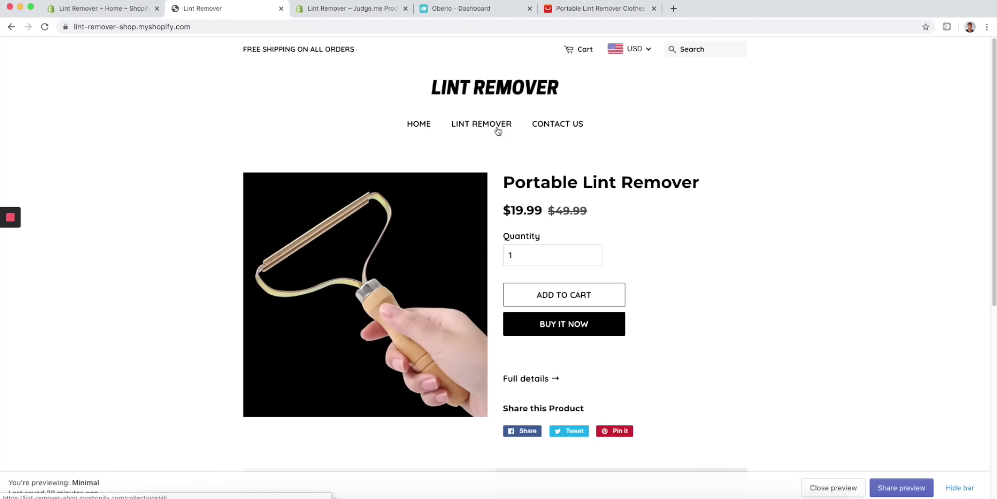
{"action": "scroll", "coordinate": [362, 161], "scroll_direction": "down", "scroll_amount": 6}
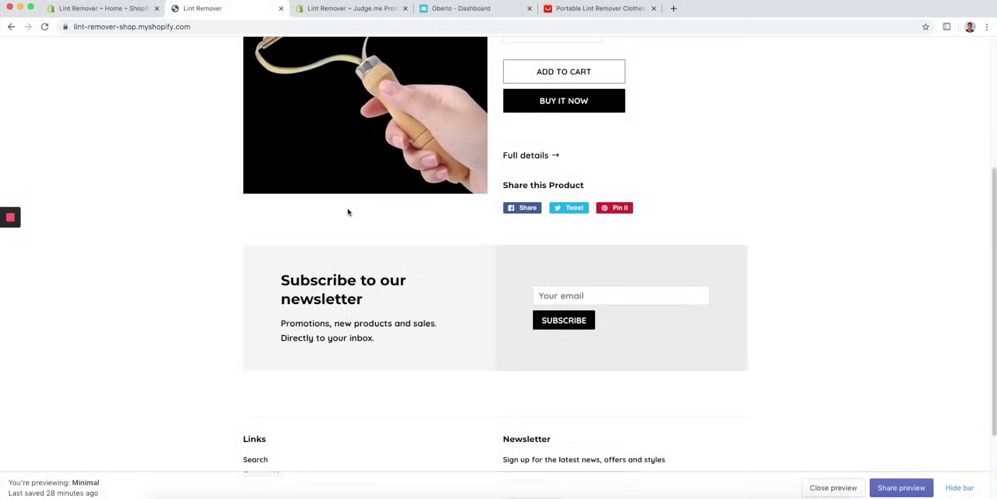
{"action": "scroll", "coordinate": [507, 180], "scroll_direction": "up", "scroll_amount": 6}
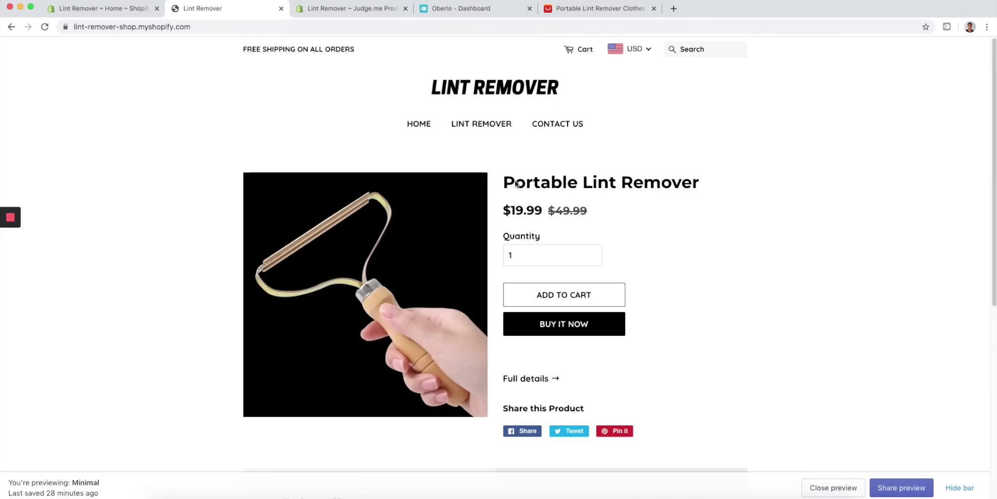
{"action": "scroll", "coordinate": [718, 176], "scroll_direction": "down", "scroll_amount": 3}
{"action": "scroll", "coordinate": [718, 173], "scroll_direction": "up", "scroll_amount": 3}
{"action": "scroll", "coordinate": [292, 348], "scroll_direction": "down", "scroll_amount": 7}
{"action": "scroll", "coordinate": [331, 309], "scroll_direction": "up", "scroll_amount": 7}
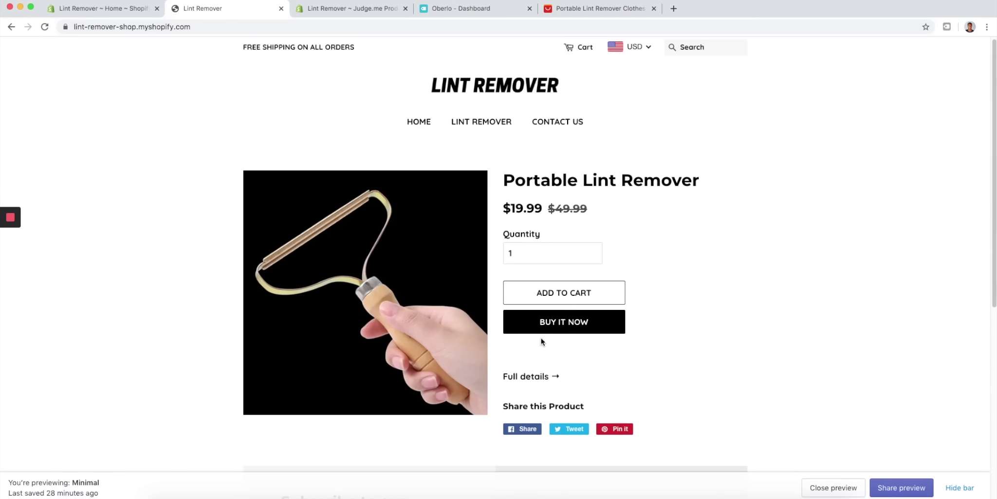
{"action": "left_click", "coordinate": [524, 376]}
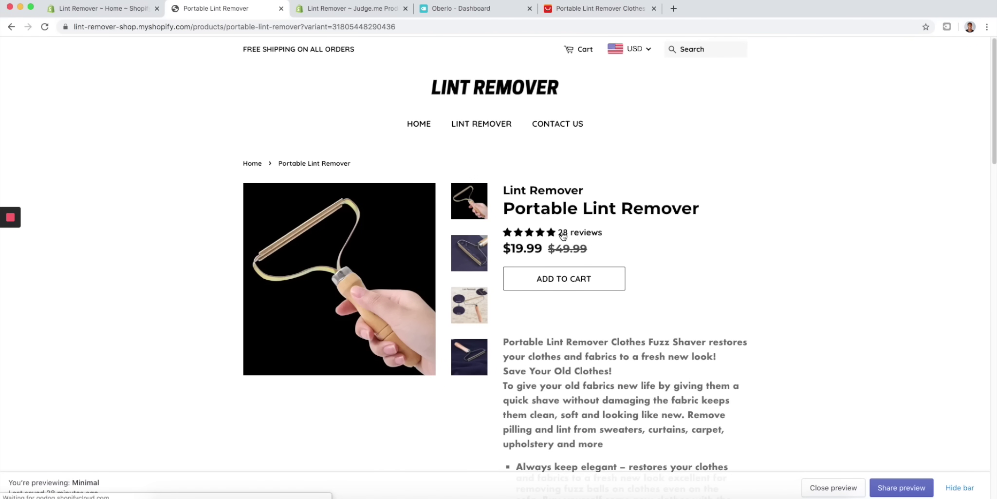
{"action": "scroll", "coordinate": [571, 354], "scroll_direction": "down", "scroll_amount": 10}
{"action": "scroll", "coordinate": [535, 287], "scroll_direction": "down", "scroll_amount": 13}
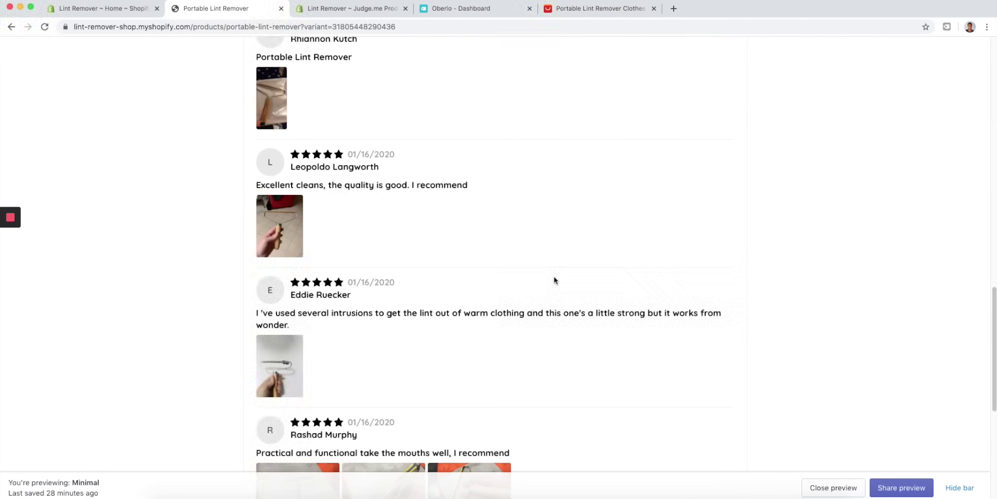
{"action": "left_click", "coordinate": [469, 278]}
{"action": "scroll", "coordinate": [471, 280], "scroll_direction": "up", "scroll_amount": 15}
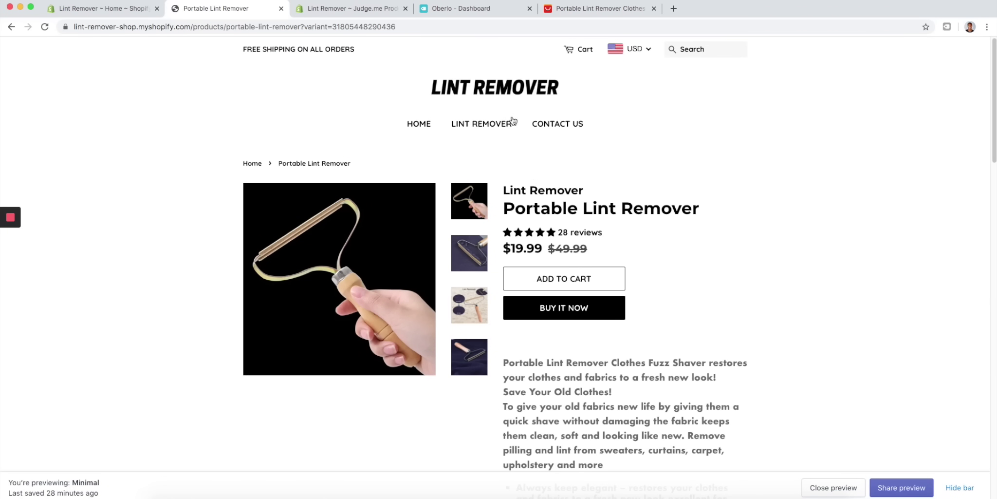
{"action": "left_click", "coordinate": [477, 127]}
{"action": "scroll", "coordinate": [305, 285], "scroll_direction": "down", "scroll_amount": 2}
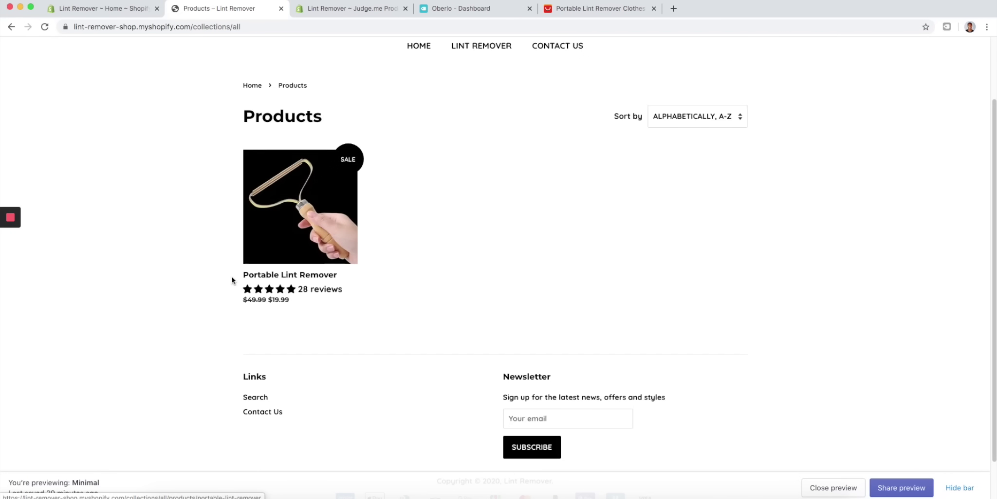
{"action": "scroll", "coordinate": [123, 232], "scroll_direction": "up", "scroll_amount": 2}
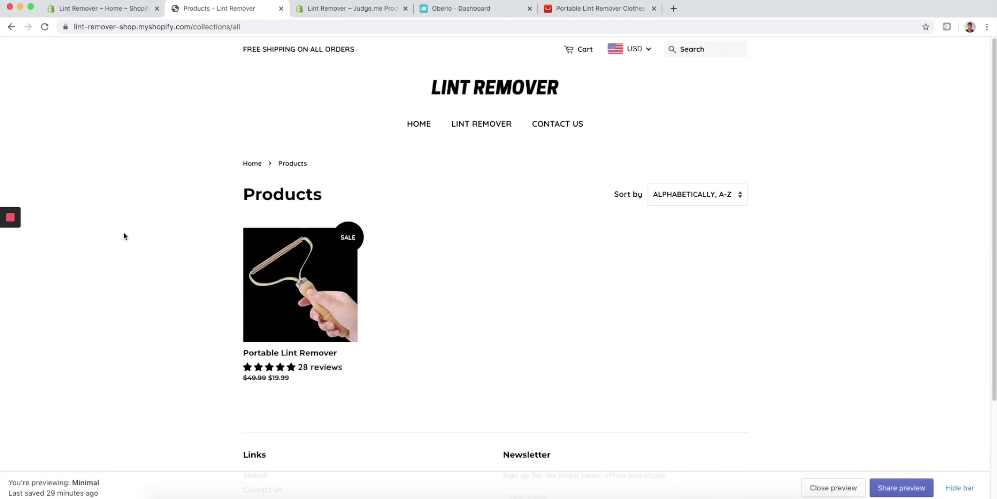
{"action": "scroll", "coordinate": [541, 129], "scroll_direction": "down", "scroll_amount": 3}
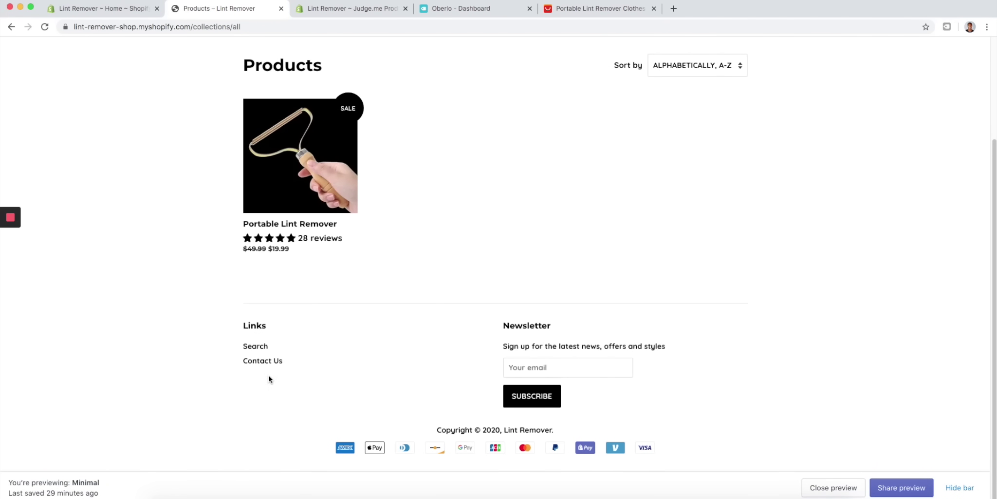
{"action": "scroll", "coordinate": [249, 369], "scroll_direction": "up", "scroll_amount": 3}
{"action": "left_click", "coordinate": [523, 96]}
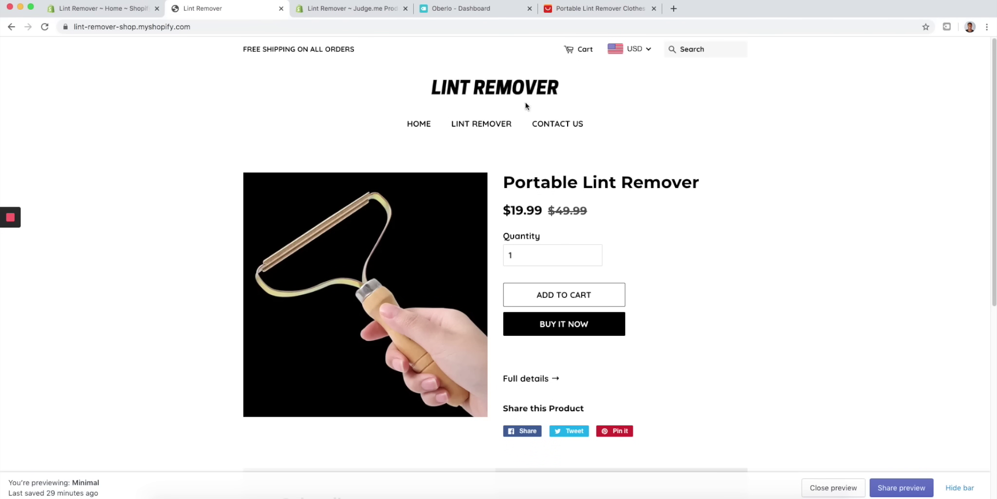
{"action": "scroll", "coordinate": [211, 189], "scroll_direction": "down", "scroll_amount": 5}
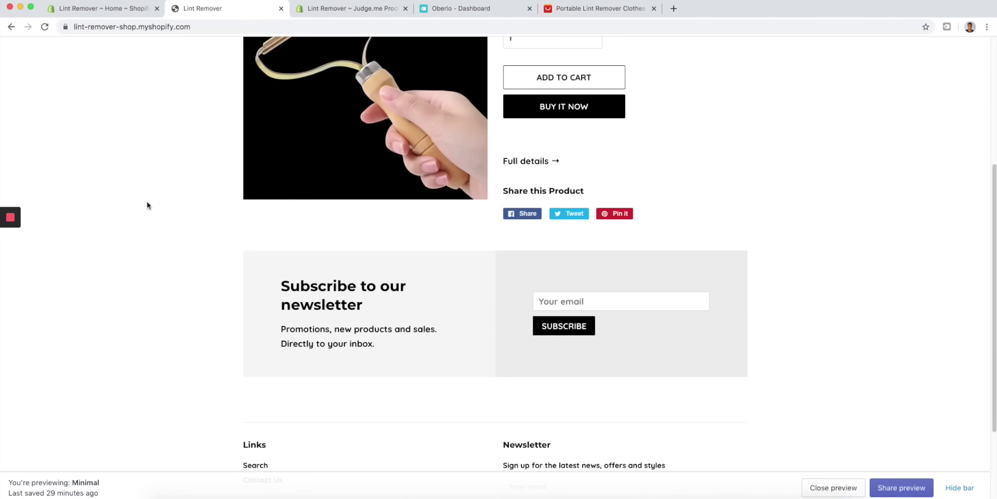
{"action": "scroll", "coordinate": [282, 276], "scroll_direction": "up", "scroll_amount": 5}
{"action": "scroll", "coordinate": [307, 260], "scroll_direction": "up", "scroll_amount": 1}
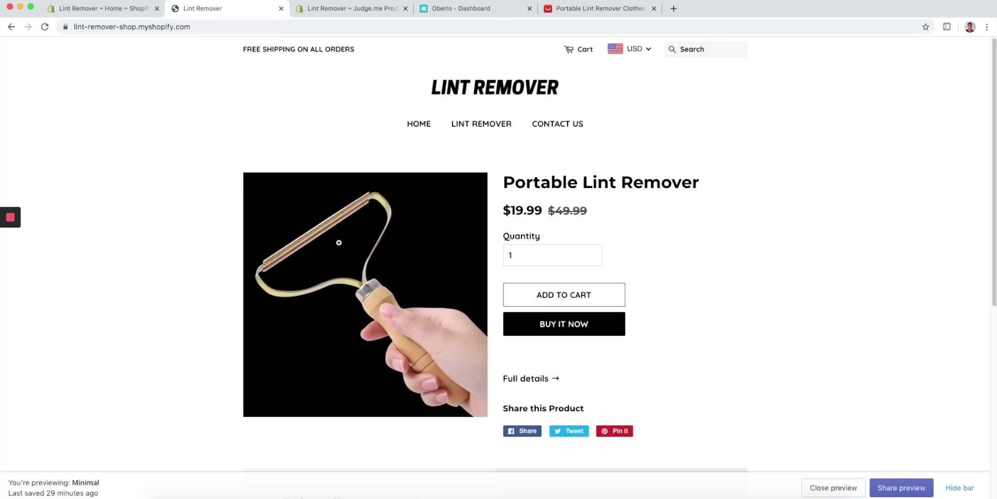
- Return to the Shopify admin home and open a new blank browser tab
{"action": "left_click", "coordinate": [132, 13]}
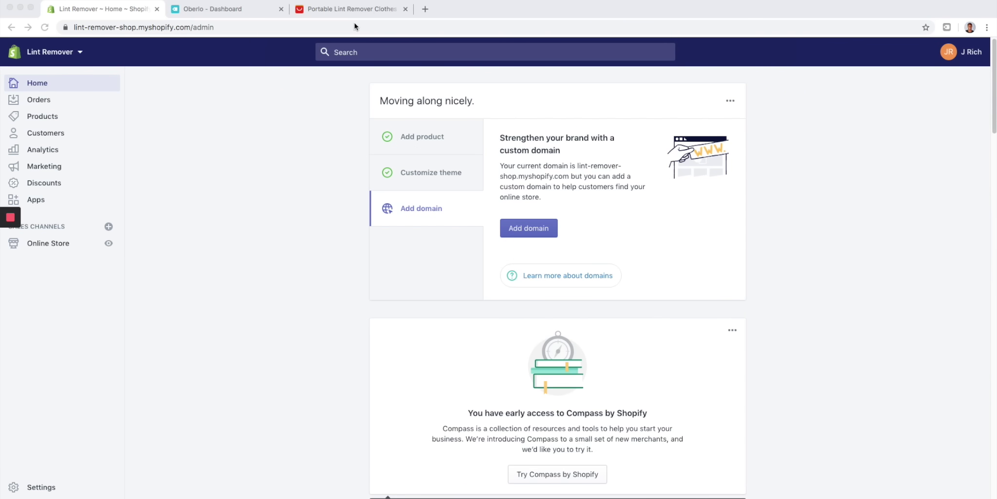
{"action": "left_click", "coordinate": [424, 9]}
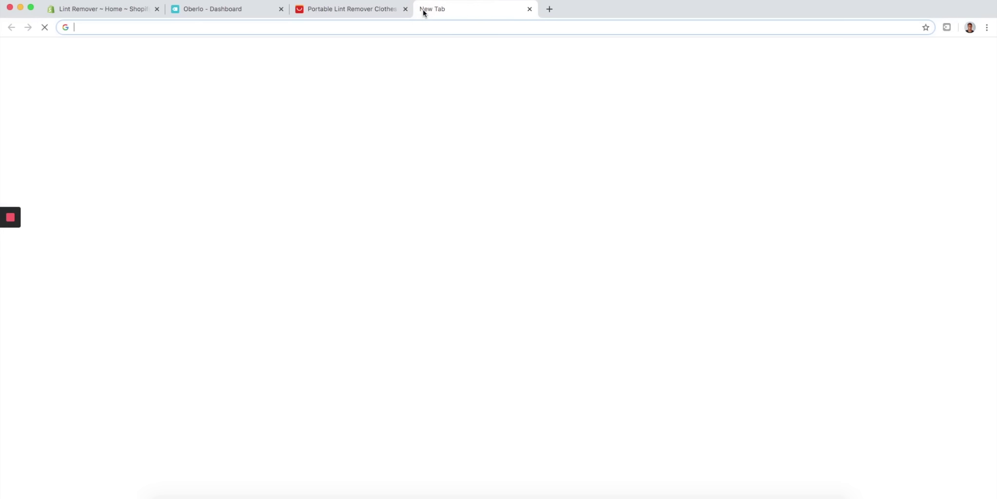
- Search Google for 'lint remover' and scroll through the results
{"action": "type", "text": "link"}
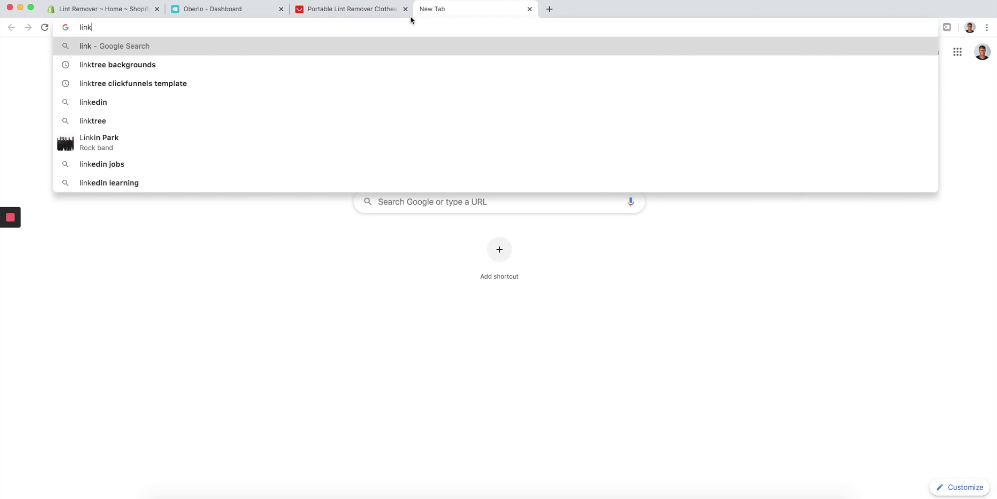
{"action": "key", "text": "BackSpace"}
{"action": "type", "text": "t"}
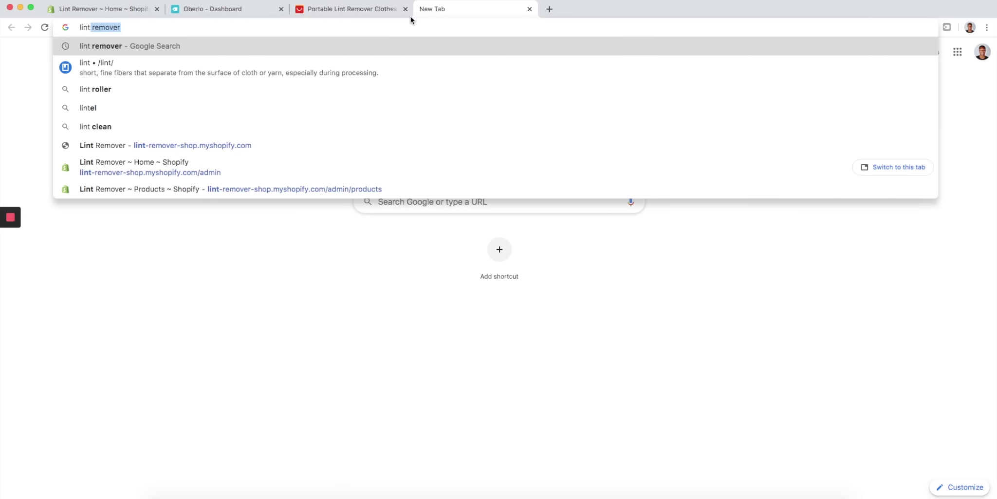
{"action": "key", "text": "Return"}
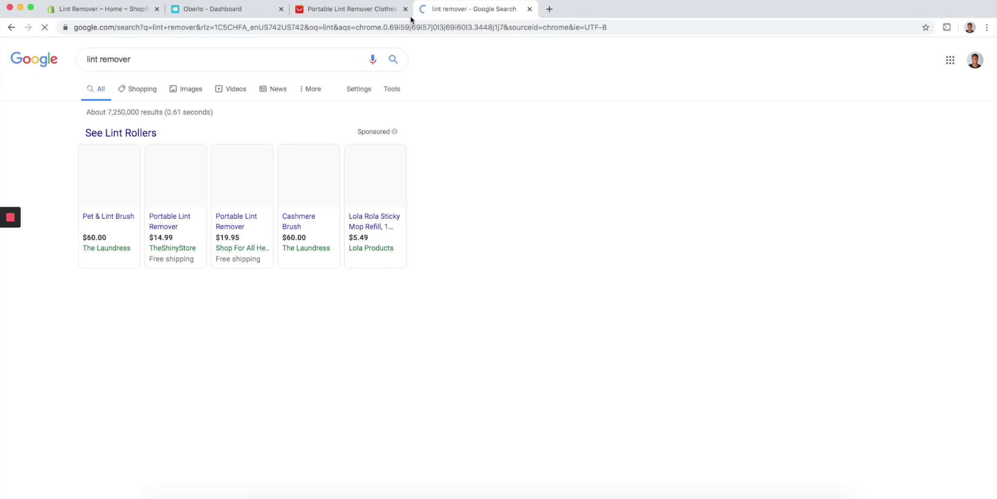
{"action": "scroll", "coordinate": [224, 201], "scroll_direction": "down", "scroll_amount": 7}
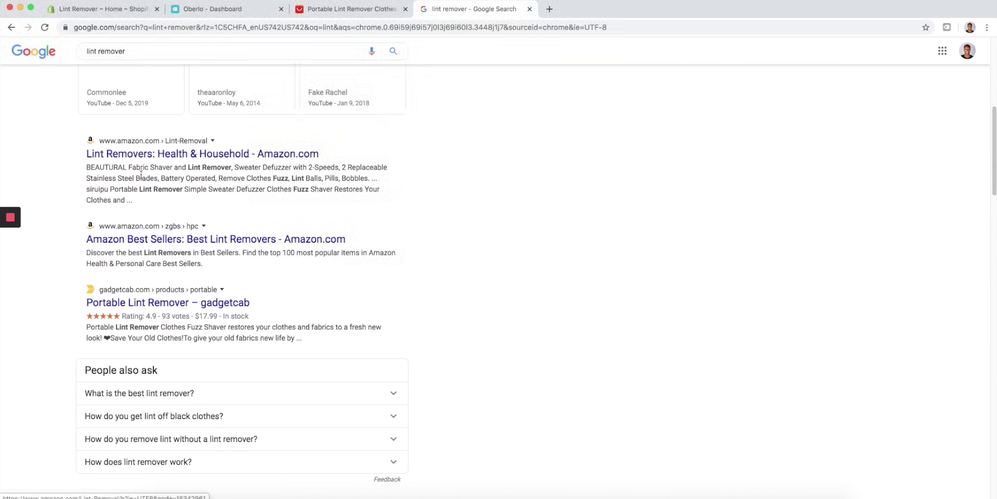
{"action": "scroll", "coordinate": [139, 292], "scroll_direction": "down", "scroll_amount": 2}
{"action": "scroll", "coordinate": [138, 282], "scroll_direction": "down", "scroll_amount": 7}
{"action": "scroll", "coordinate": [199, 219], "scroll_direction": "up", "scroll_amount": 15}
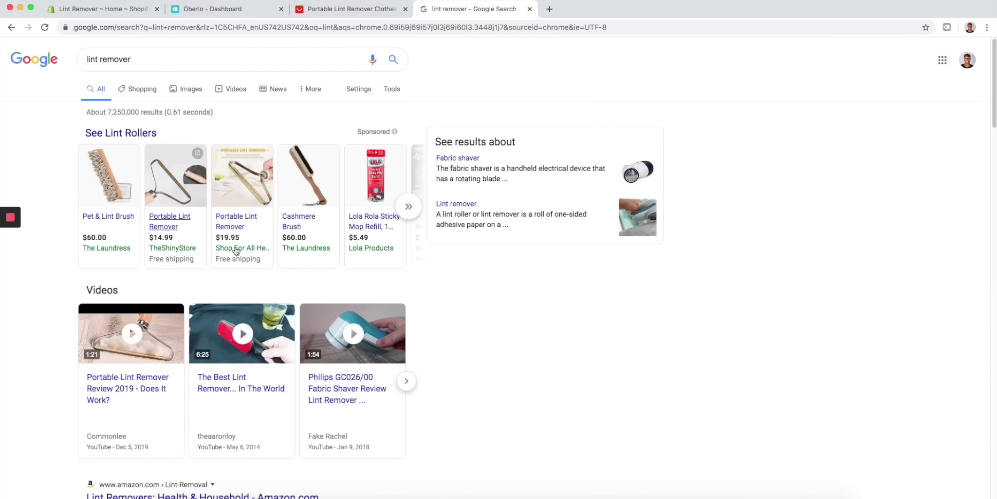
{"action": "scroll", "coordinate": [157, 104], "scroll_direction": "down", "scroll_amount": 4}
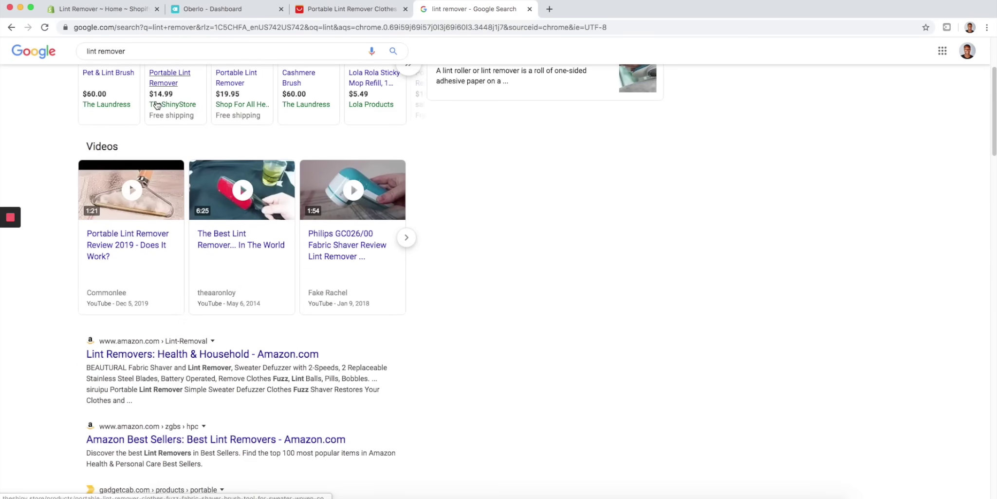
{"action": "scroll", "coordinate": [155, 104], "scroll_direction": "down", "scroll_amount": 2}
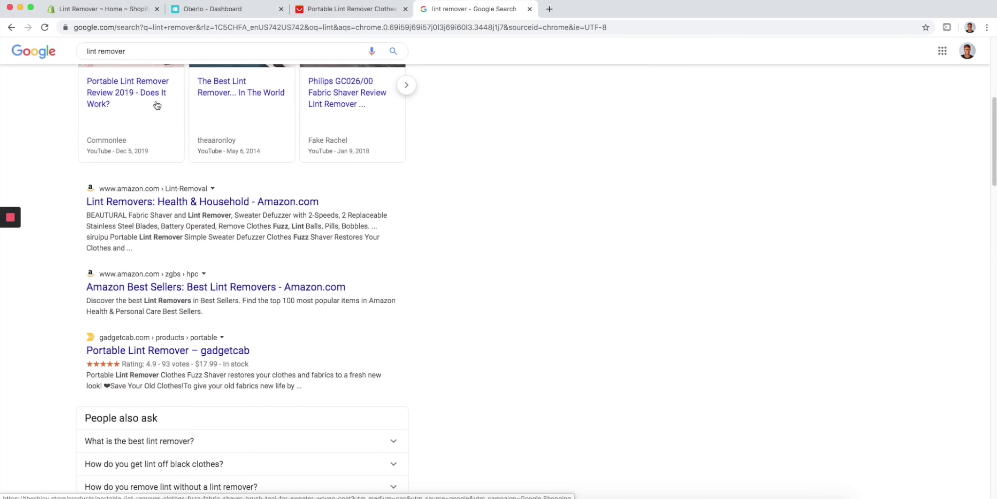
{"action": "scroll", "coordinate": [366, 239], "scroll_direction": "down", "scroll_amount": 15}
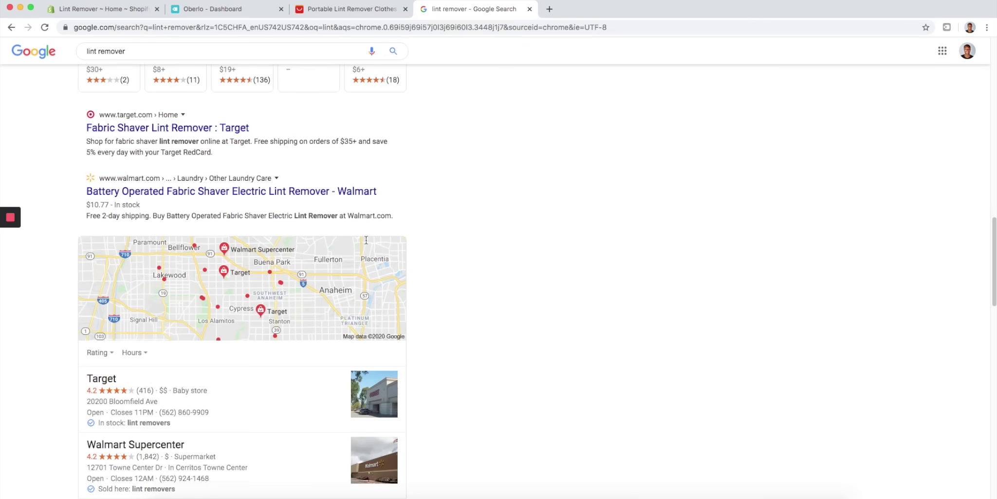
{"action": "scroll", "coordinate": [107, 161], "scroll_direction": "up", "scroll_amount": 10}
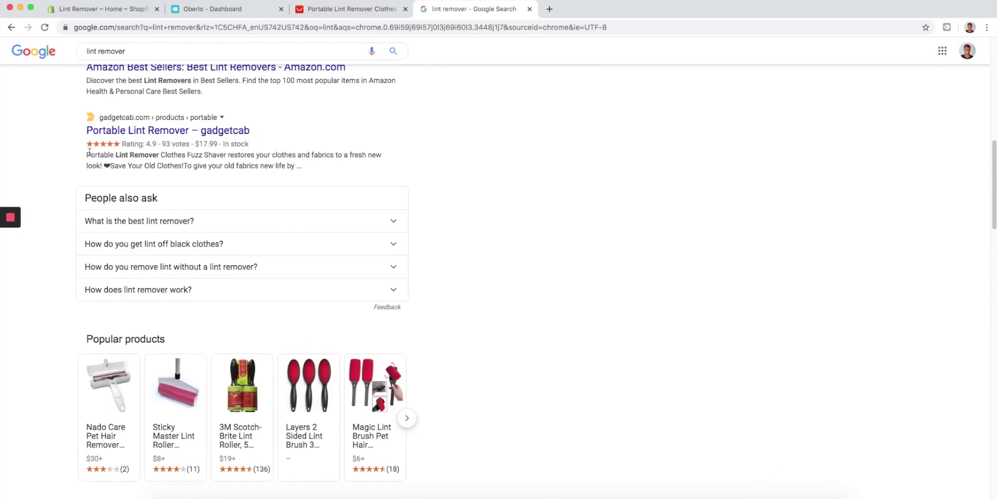
{"action": "scroll", "coordinate": [92, 152], "scroll_direction": "up", "scroll_amount": 3}
{"action": "scroll", "coordinate": [153, 202], "scroll_direction": "down", "scroll_amount": 7}
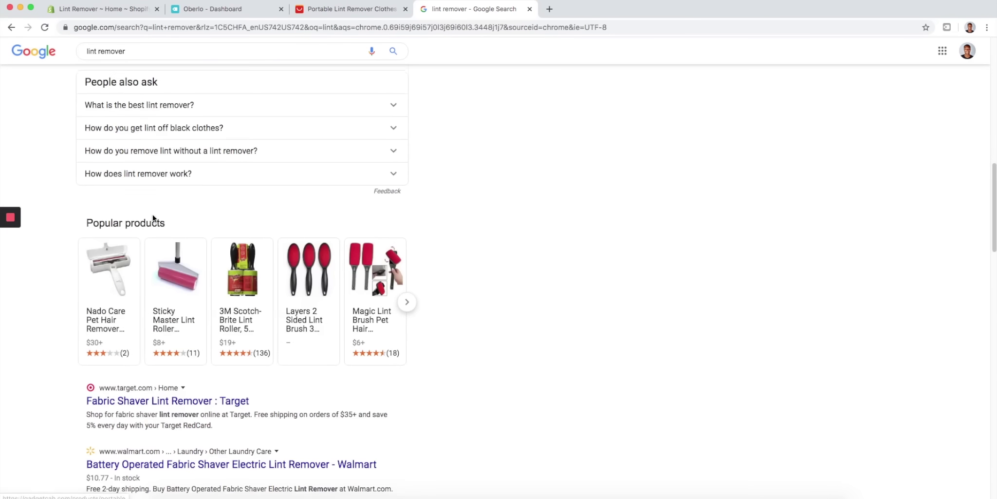
{"action": "scroll", "coordinate": [153, 215], "scroll_direction": "down", "scroll_amount": 3}
{"action": "scroll", "coordinate": [173, 170], "scroll_direction": "down", "scroll_amount": 6}
{"action": "scroll", "coordinate": [173, 170], "scroll_direction": "down", "scroll_amount": 5}
{"action": "scroll", "coordinate": [122, 146], "scroll_direction": "up", "scroll_amount": 12}
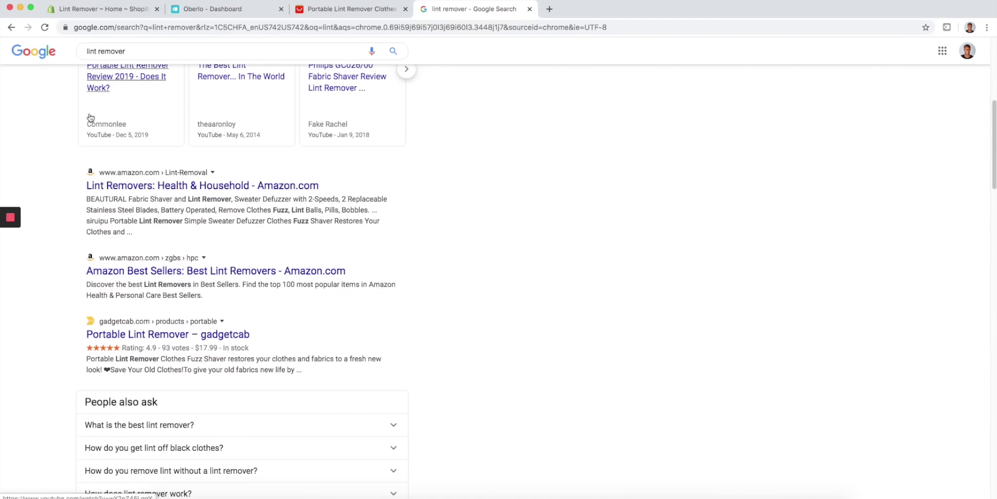
{"action": "scroll", "coordinate": [90, 118], "scroll_direction": "up", "scroll_amount": 4}
- Search for 'portable lint remover' and scan competitor stores priced $14.99 to $39.99
{"action": "left_click", "coordinate": [89, 50]}
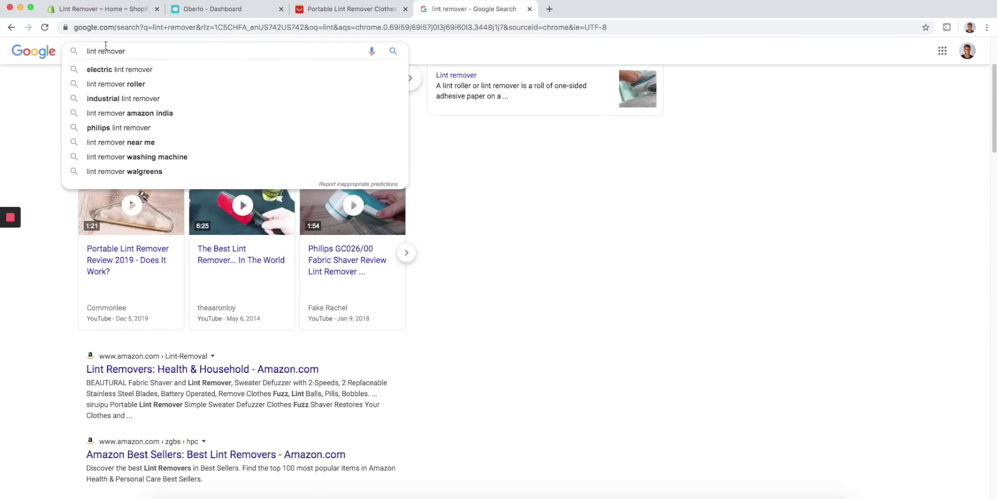
{"action": "type", "text": "porta"}
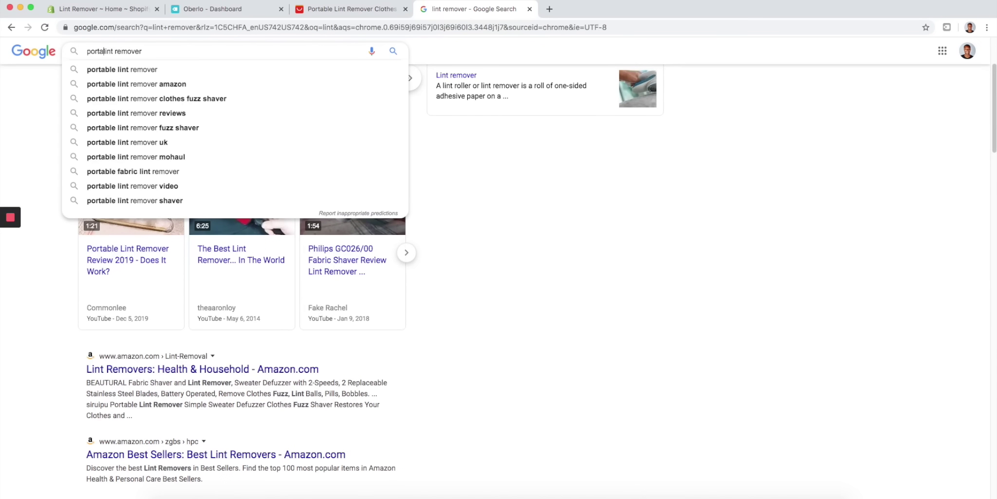
{"action": "key", "text": "Down"}
{"action": "key", "text": "Return"}
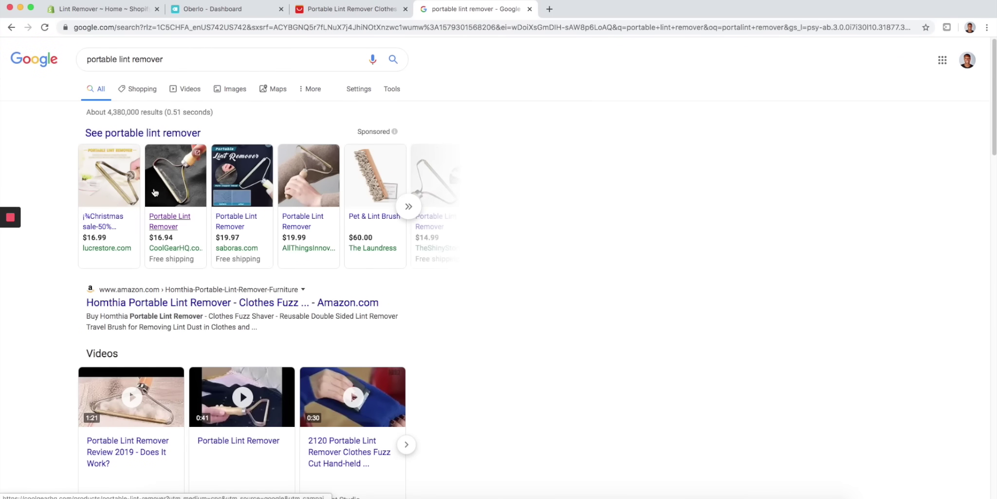
{"action": "scroll", "coordinate": [262, 192], "scroll_direction": "down", "scroll_amount": 3}
{"action": "scroll", "coordinate": [282, 199], "scroll_direction": "down", "scroll_amount": 3}
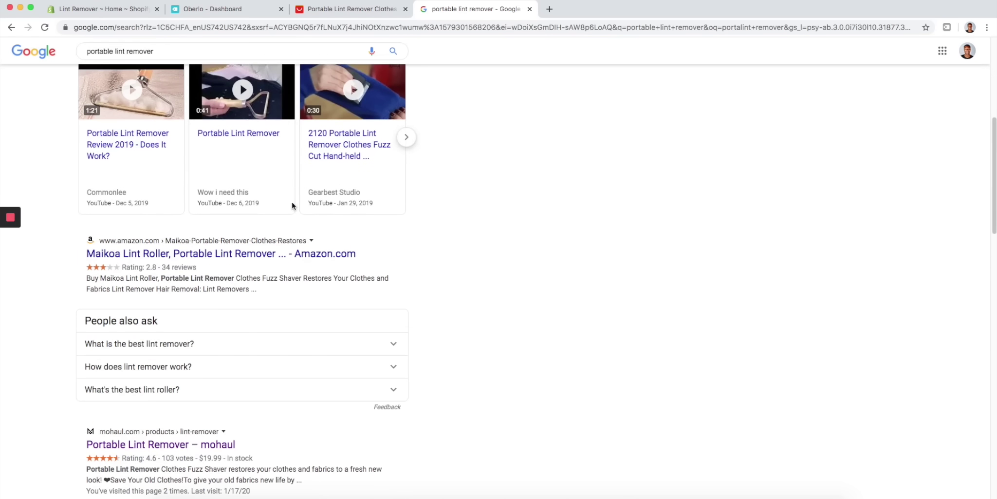
{"action": "scroll", "coordinate": [82, 246], "scroll_direction": "down", "scroll_amount": 4}
{"action": "scroll", "coordinate": [115, 300], "scroll_direction": "down", "scroll_amount": 6}
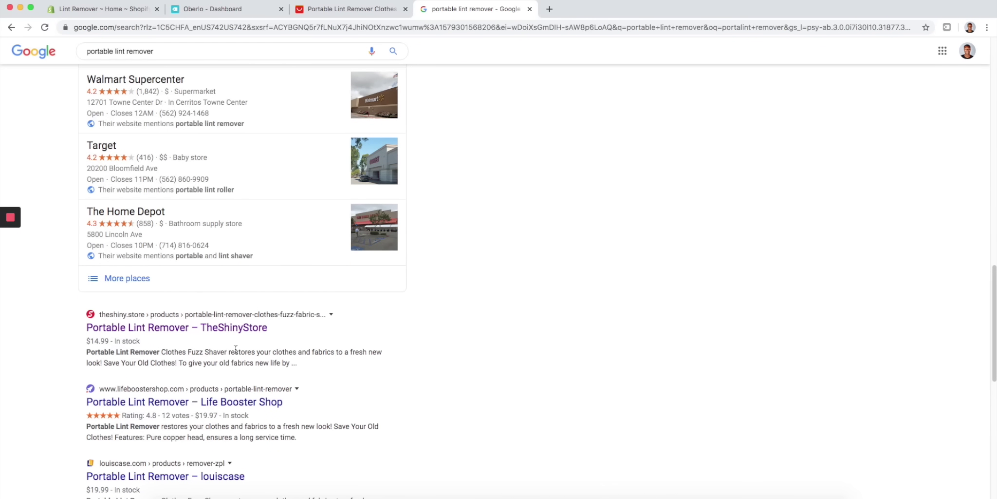
{"action": "scroll", "coordinate": [425, 260], "scroll_direction": "up", "scroll_amount": 3}
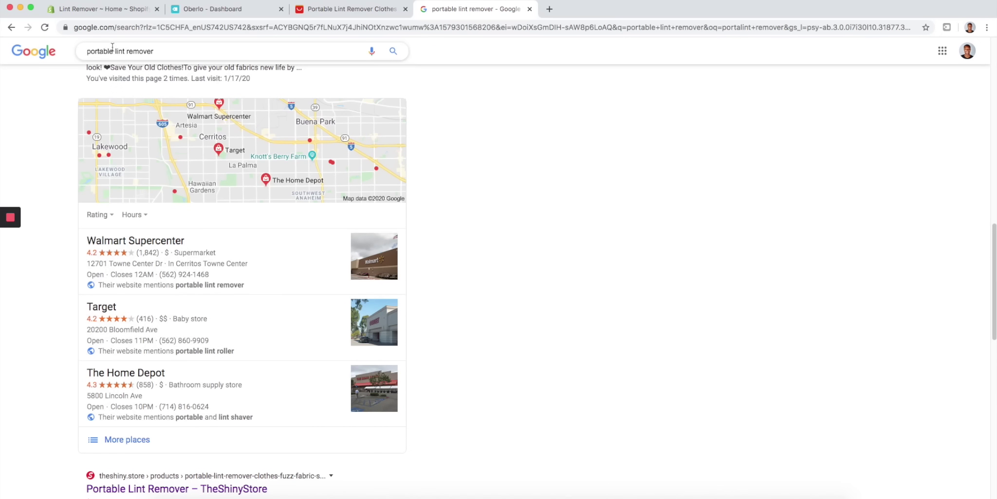
{"action": "scroll", "coordinate": [298, 335], "scroll_direction": "down", "scroll_amount": 5}
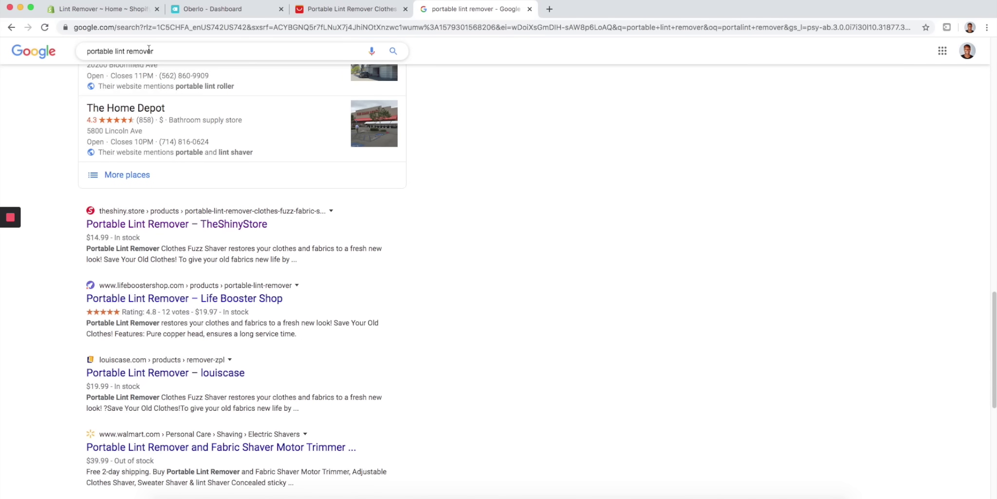
- Open the Portable Lint Remover product's search engine listing description for editing
{"action": "left_click", "coordinate": [129, 12]}
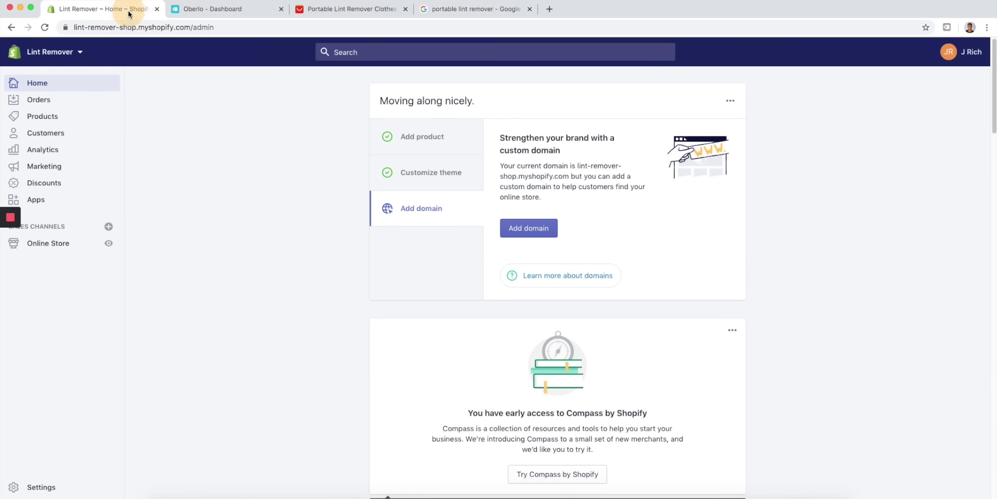
{"action": "left_click", "coordinate": [74, 118]}
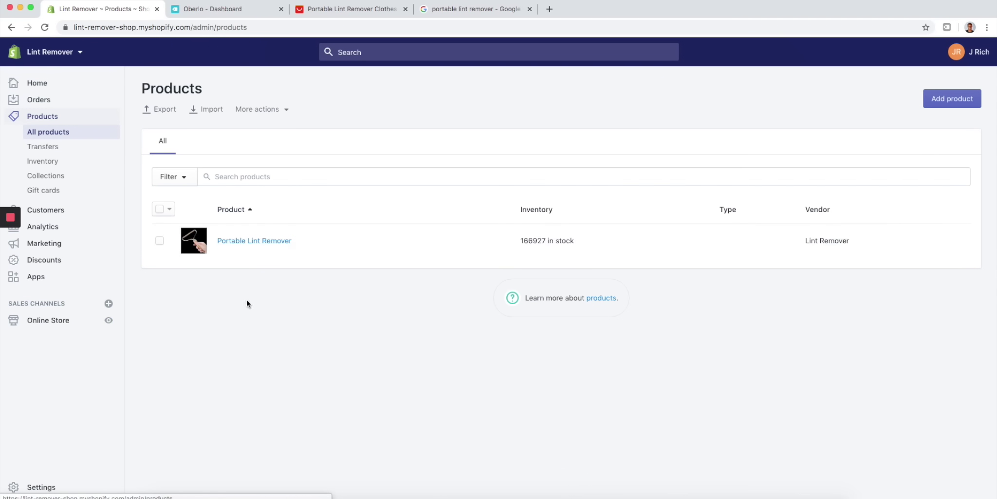
{"action": "left_click", "coordinate": [250, 248]}
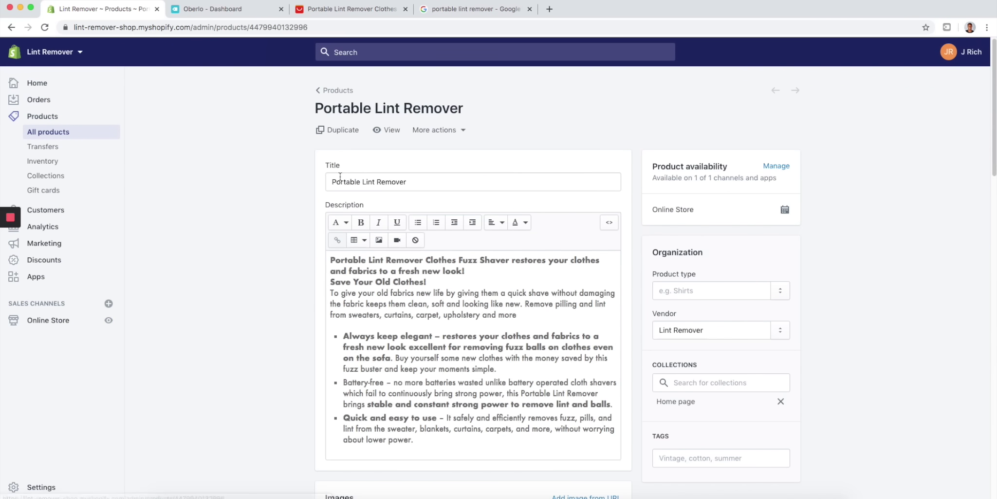
{"action": "scroll", "coordinate": [268, 311], "scroll_direction": "down", "scroll_amount": 20}
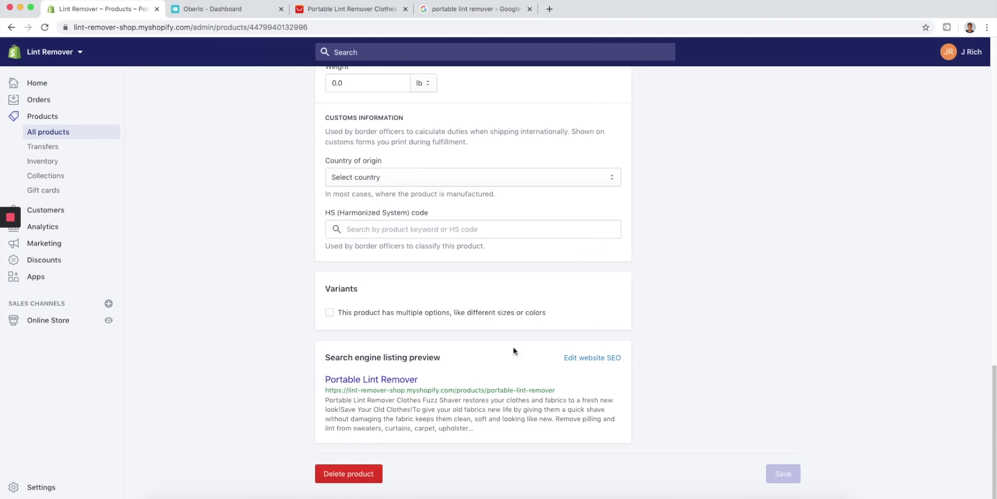
{"action": "left_click", "coordinate": [601, 359]}
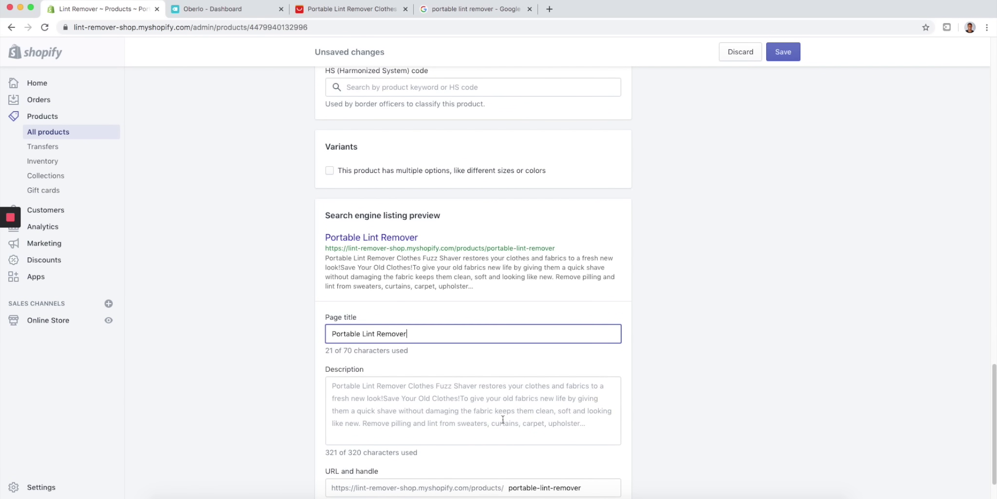
{"action": "left_click", "coordinate": [585, 424]}
- Trim the SEO description to its 96-character first sentence, comparing it with competitors' Google snippets
{"action": "scroll", "coordinate": [504, 438], "scroll_direction": "down", "scroll_amount": 4}
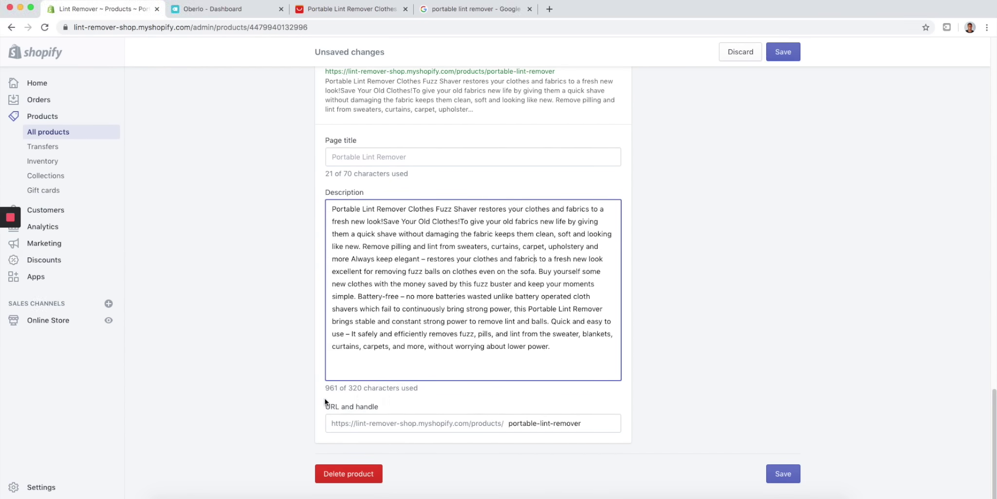
{"action": "left_click_drag", "start_coordinate": [567, 350], "coordinate": [383, 223]}
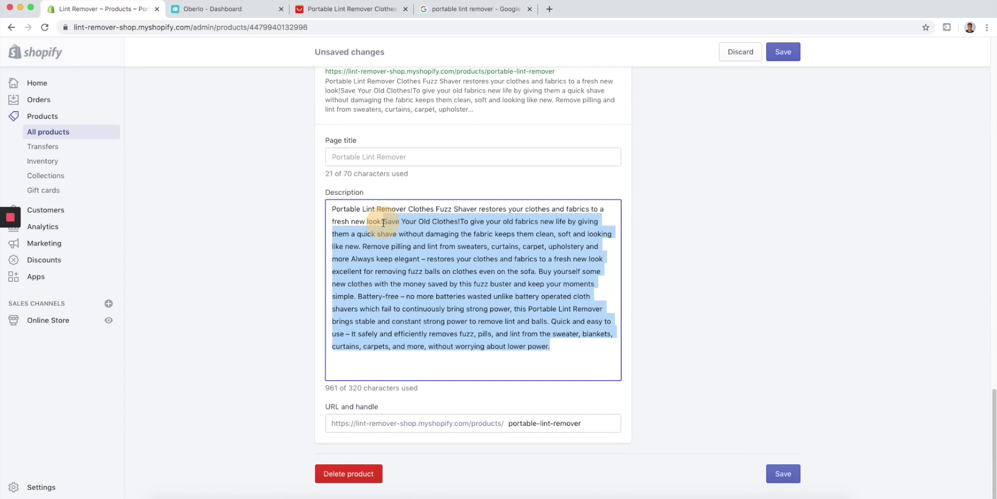
{"action": "key", "text": "BackSpace"}
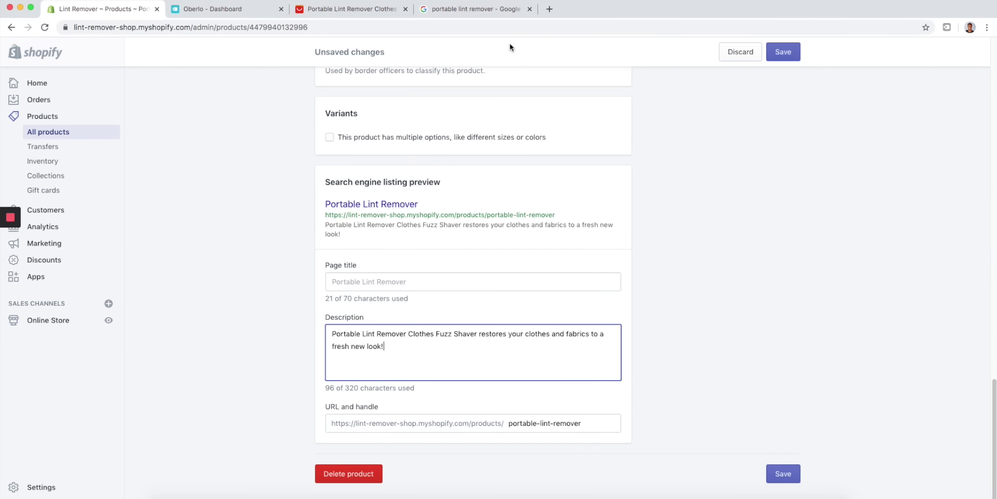
{"action": "left_click", "coordinate": [482, 11]}
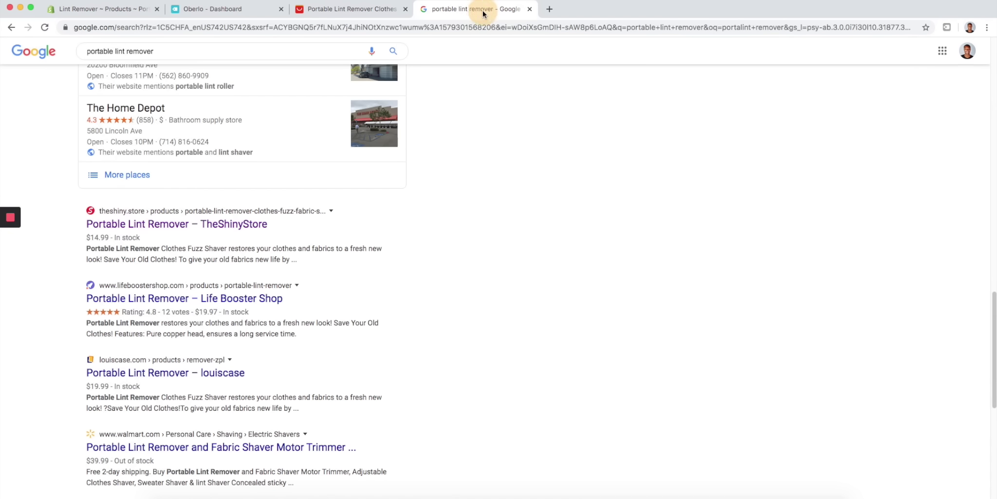
{"action": "left_click", "coordinate": [90, 10]}
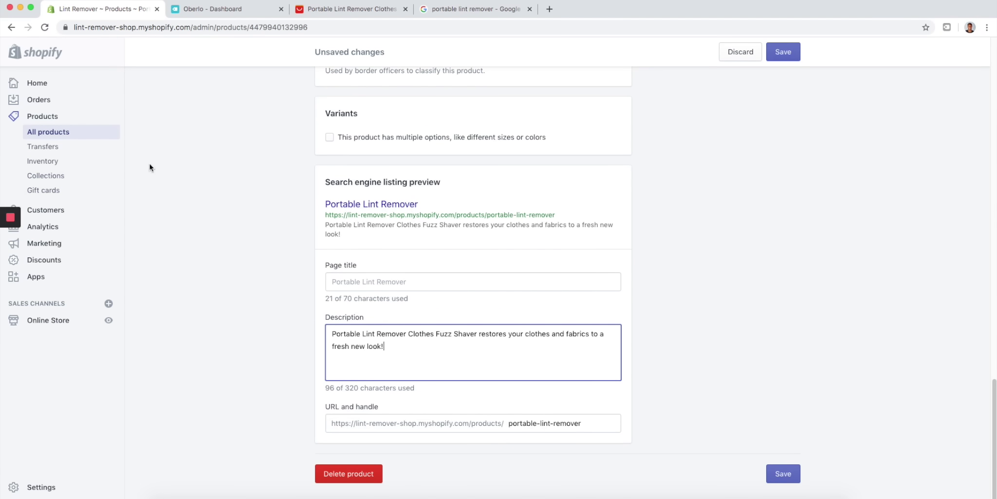
{"action": "left_click", "coordinate": [442, 13]}
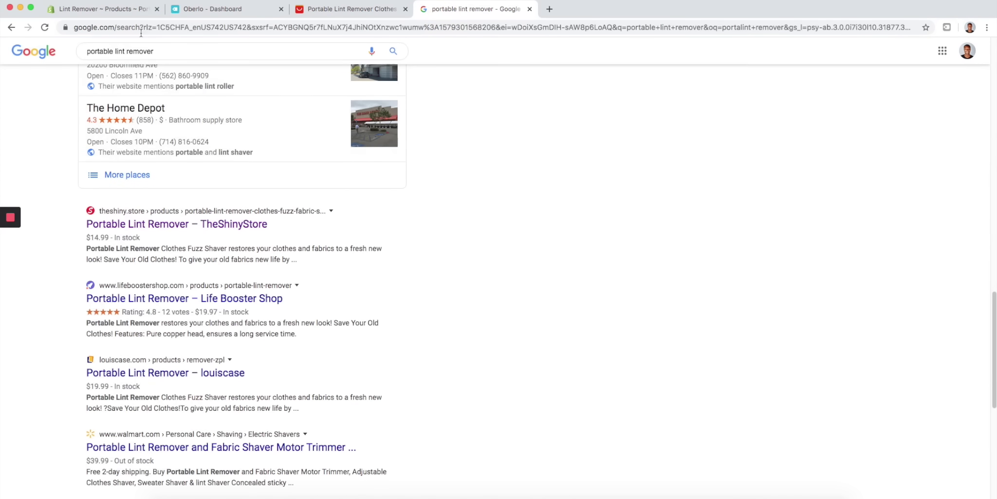
{"action": "left_click", "coordinate": [119, 10]}
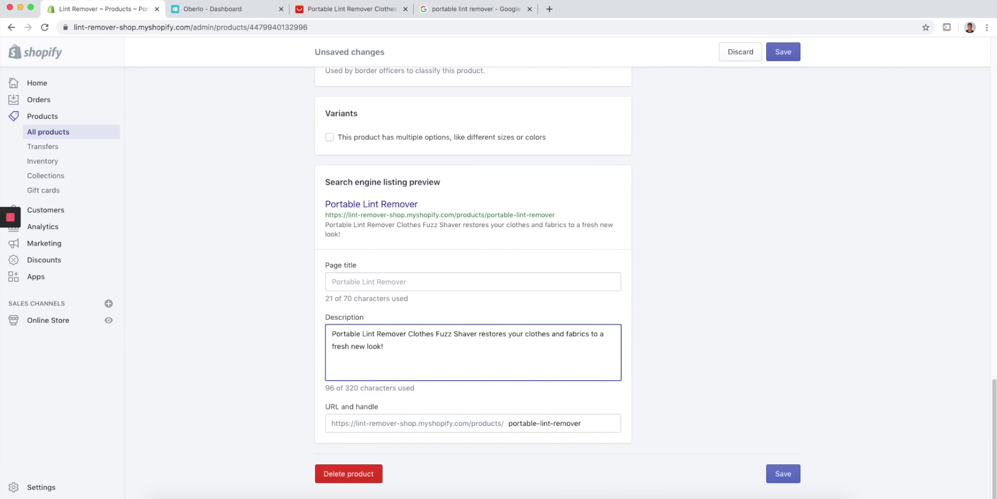
{"action": "left_click", "coordinate": [467, 13]}
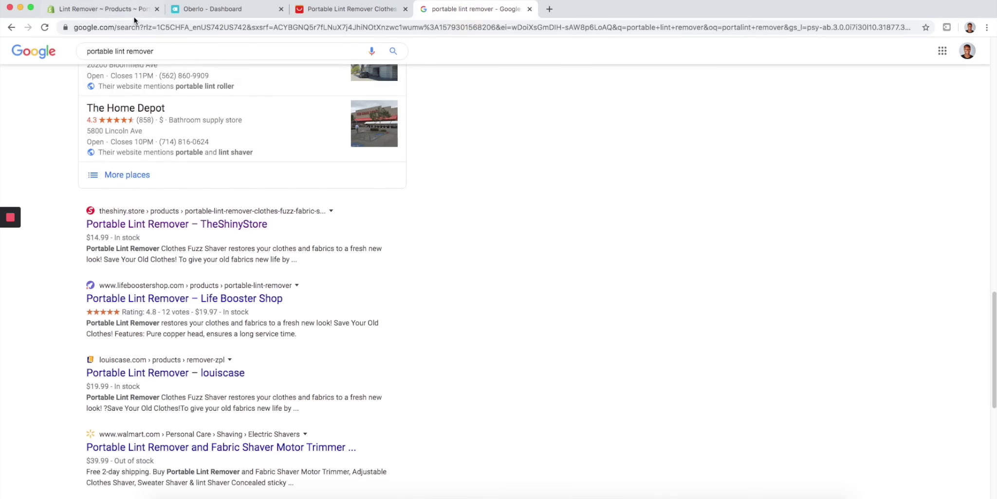
{"action": "left_click", "coordinate": [130, 13]}
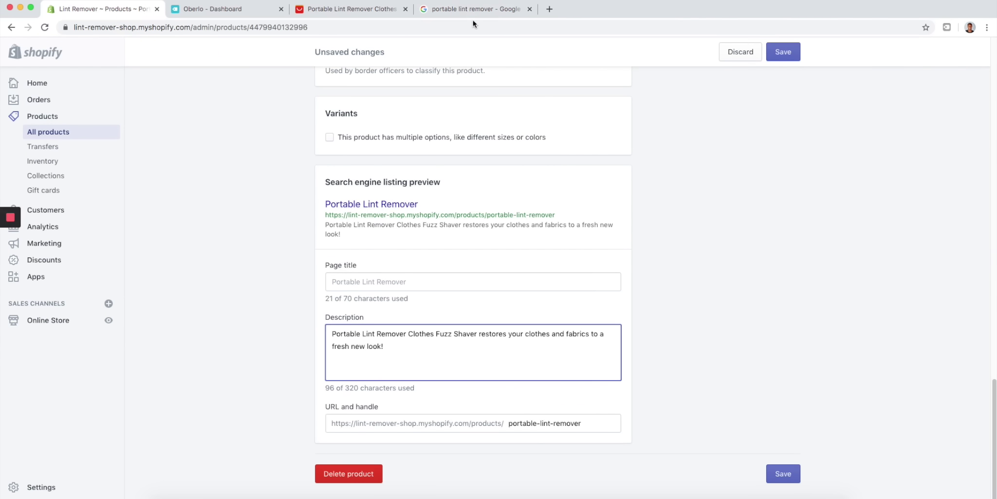
{"action": "left_click", "coordinate": [480, 8]}
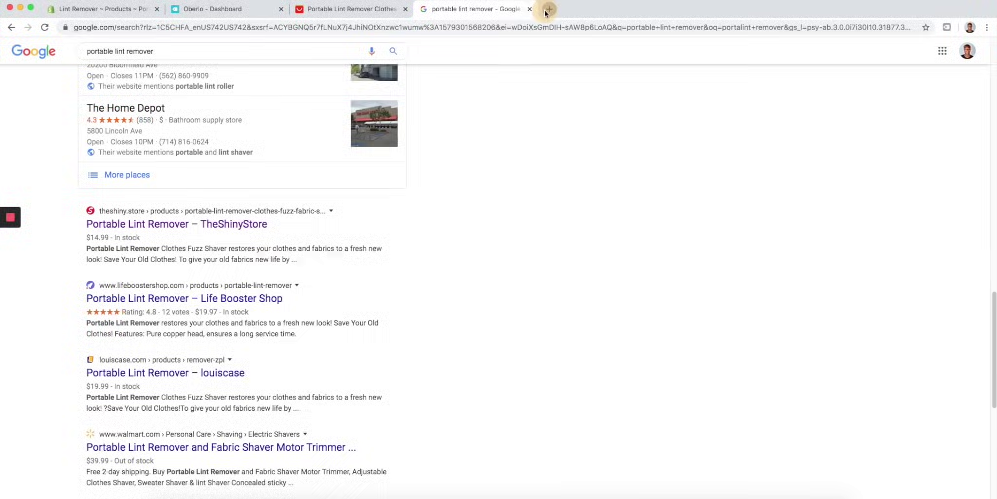
- Search Google for 'uber' in a new tab and open the Ubersuggest keyword tool
{"action": "left_click", "coordinate": [548, 10]}
{"action": "type", "text": "uber"}
{"action": "key", "text": "Return"}
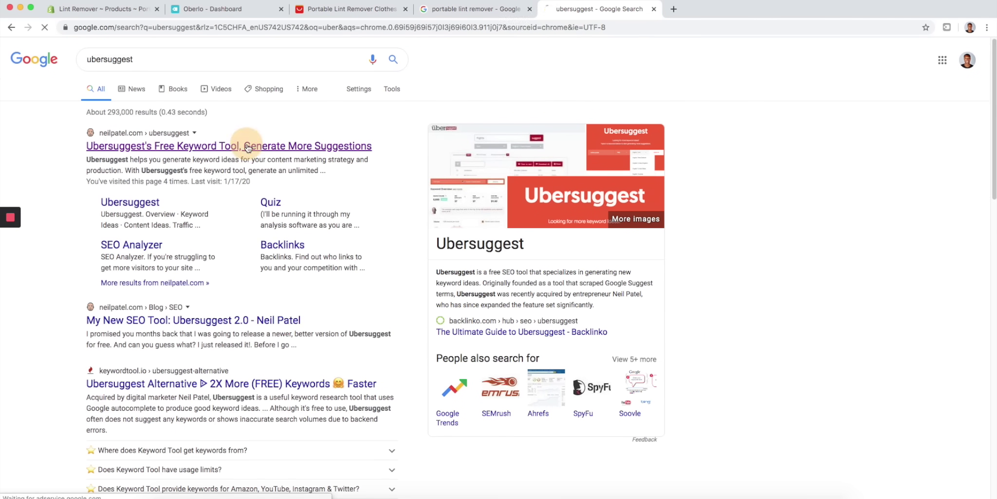
{"action": "left_click", "coordinate": [248, 144]}
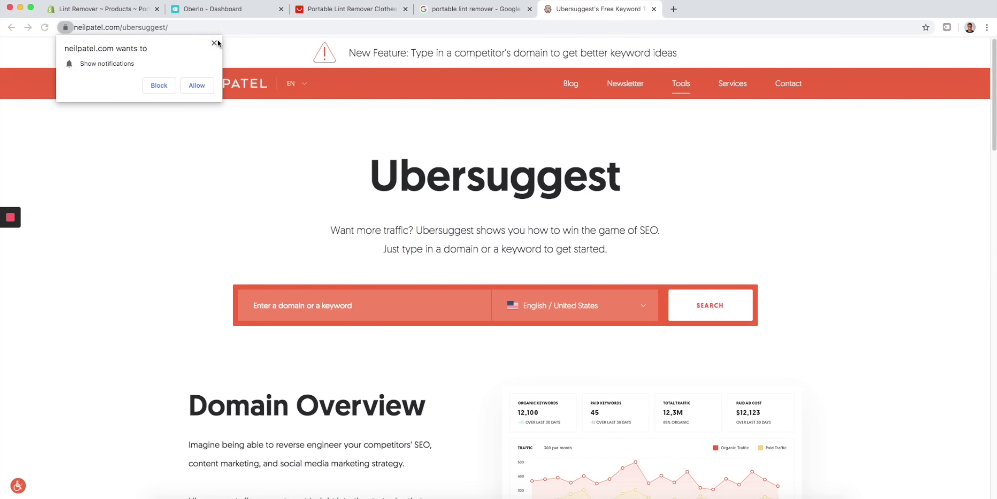
{"action": "left_click", "coordinate": [215, 43]}
- Look up 'lint remover' and list its 299 keyword ideas (5,400 searches, SD 50)
{"action": "left_click", "coordinate": [324, 300]}
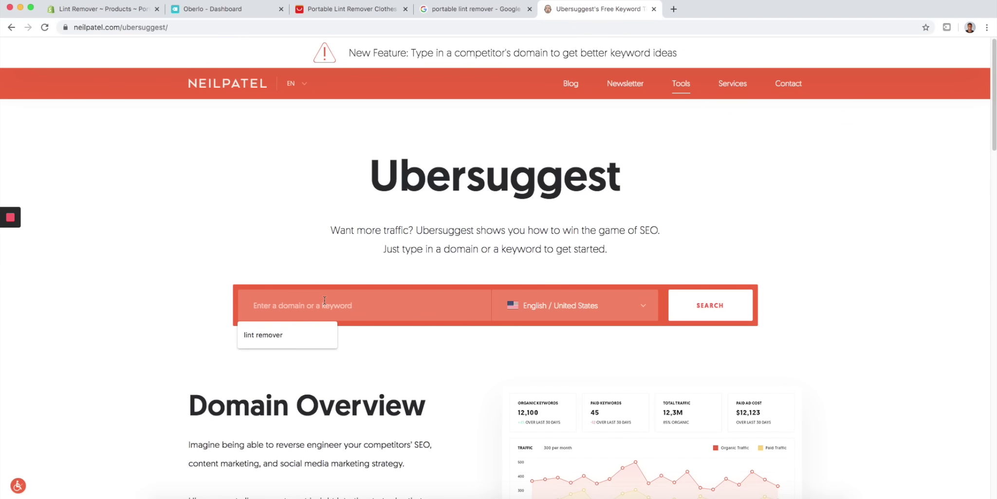
{"action": "key", "text": "Down"}
{"action": "key", "text": "Return"}
{"action": "left_click", "coordinate": [730, 314]}
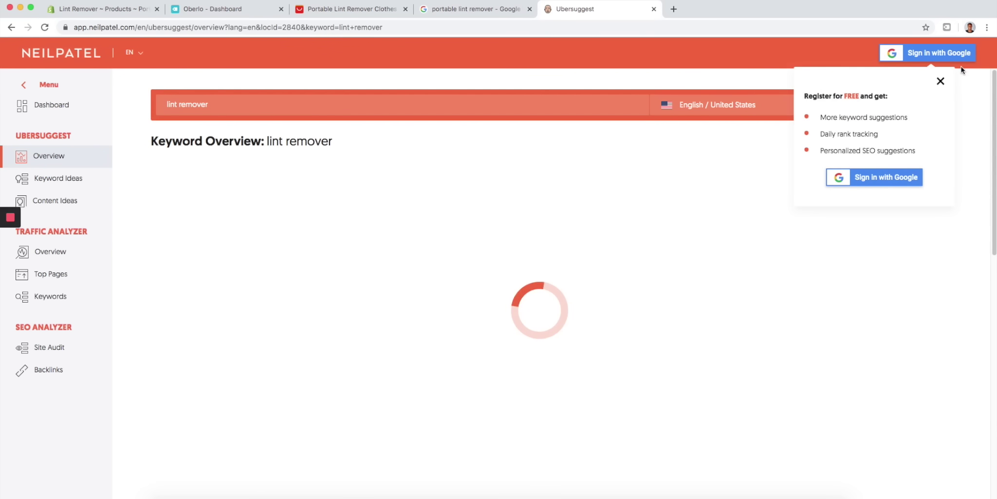
{"action": "left_click", "coordinate": [940, 80]}
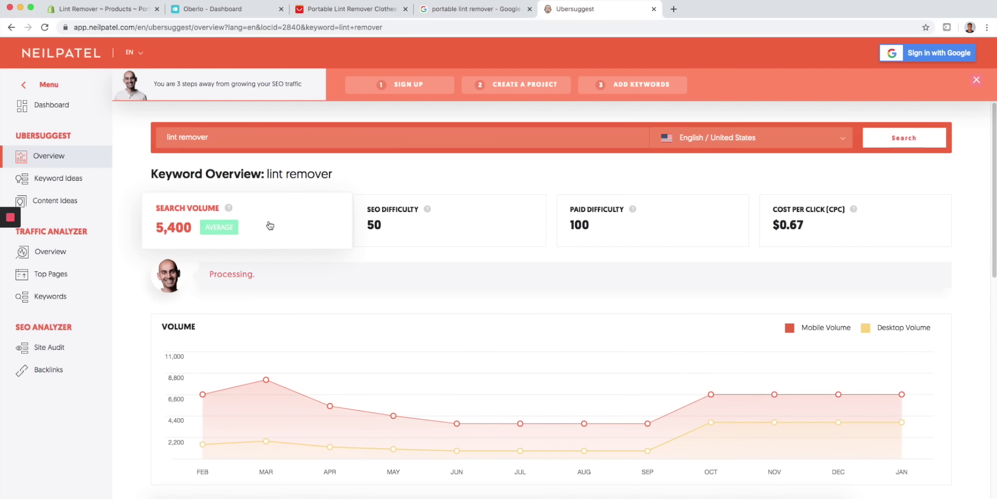
{"action": "scroll", "coordinate": [456, 197], "scroll_direction": "down", "scroll_amount": 7}
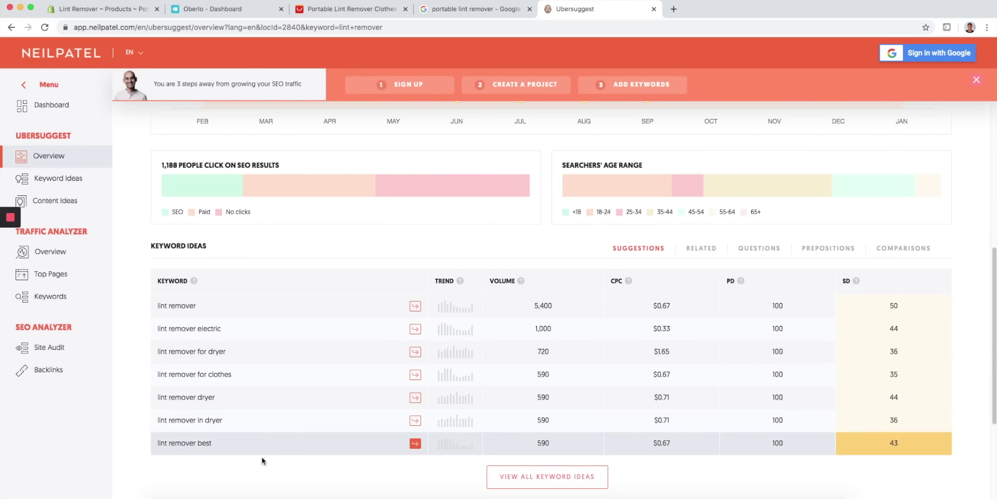
{"action": "mouse_move", "coordinate": [281, 181]}
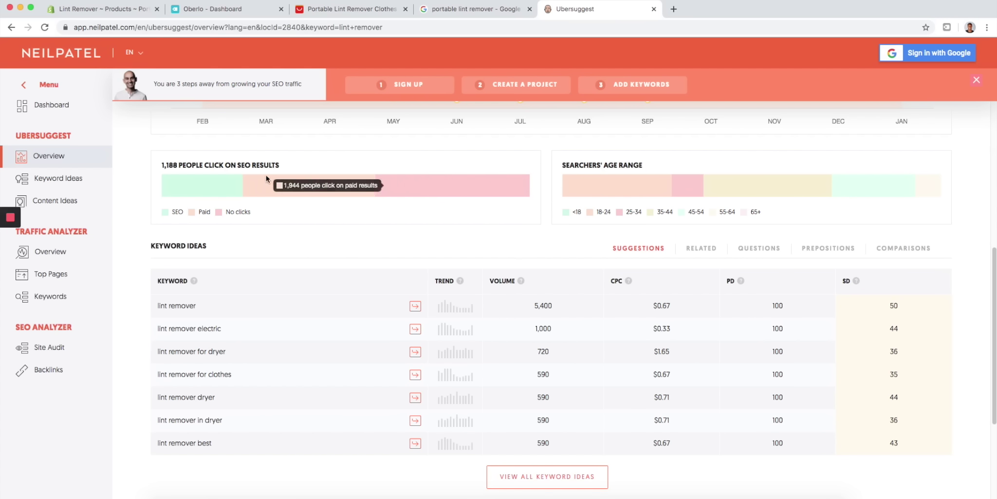
{"action": "left_click", "coordinate": [71, 180]}
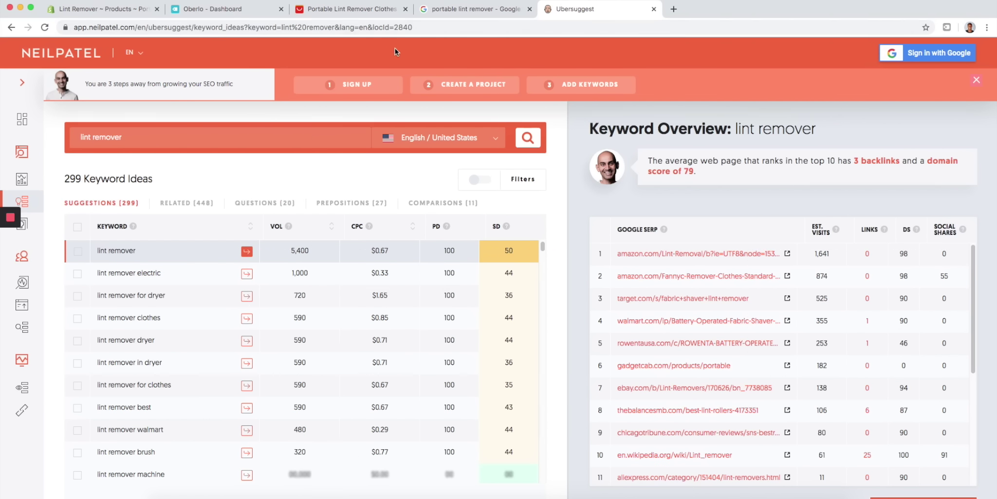
{"action": "left_click", "coordinate": [116, 13]}
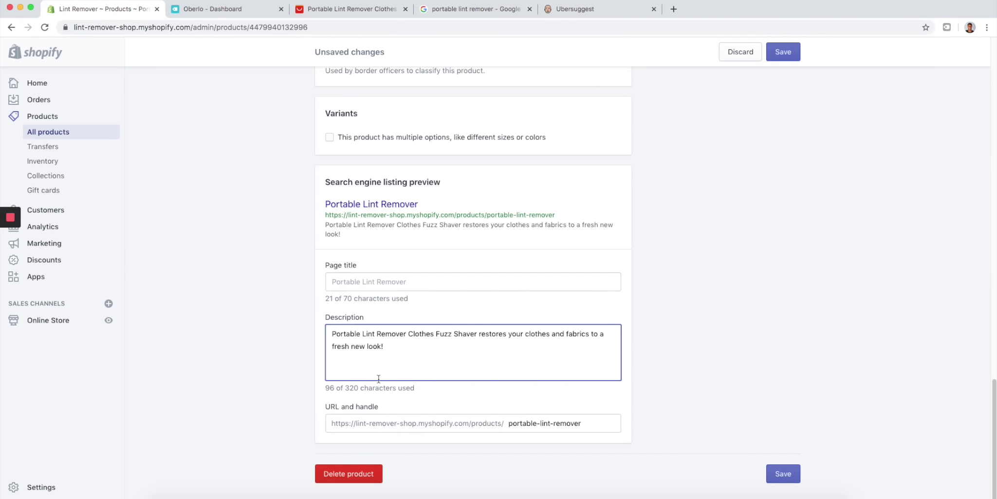
- Append a dryer recommendation sentence to the description and begin 'Better than electric'
{"action": "left_click", "coordinate": [563, 6]}
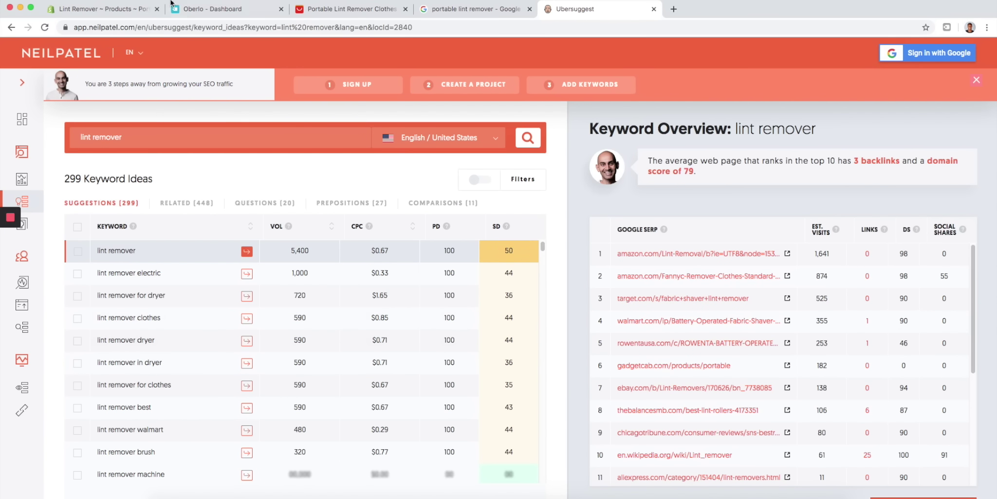
{"action": "left_click", "coordinate": [127, 9]}
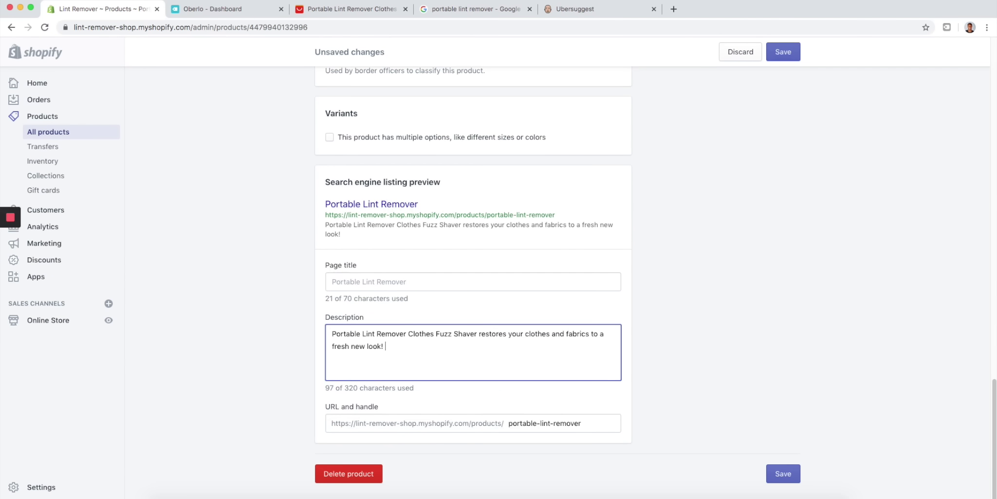
{"action": "type", "text": "L"}
{"action": "key", "text": "BackSpace"}
{"action": "type", "text": "Recom"}
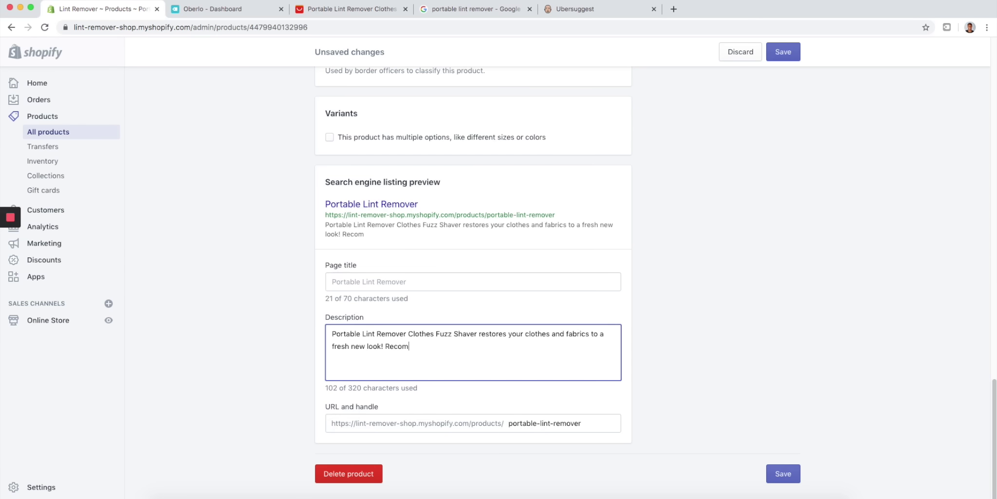
{"action": "type", "text": "mended for dry"}
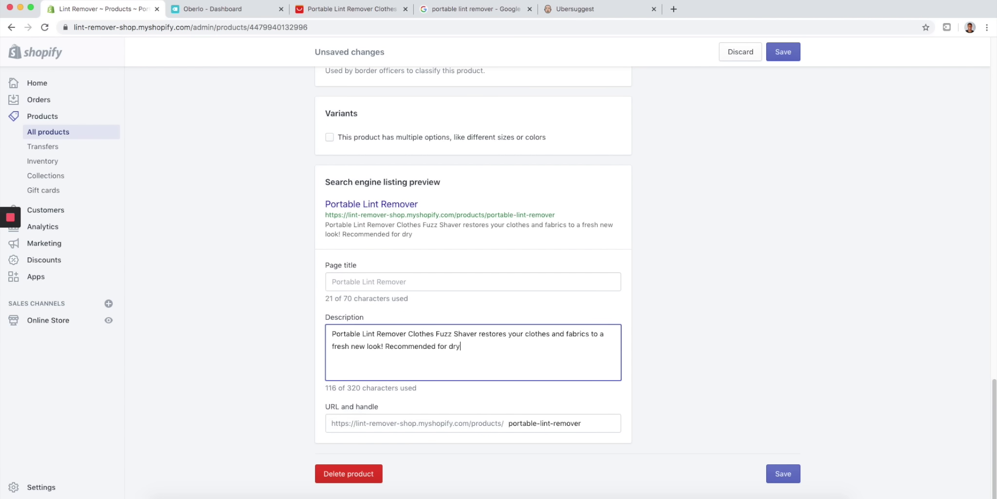
{"action": "type", "text": "er. Better than electric"}
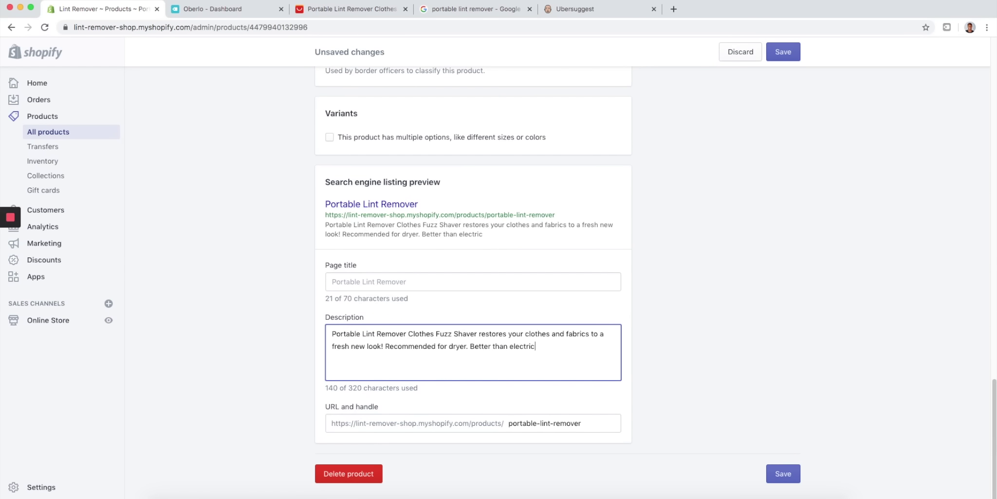
{"action": "left_click", "coordinate": [575, 9]}
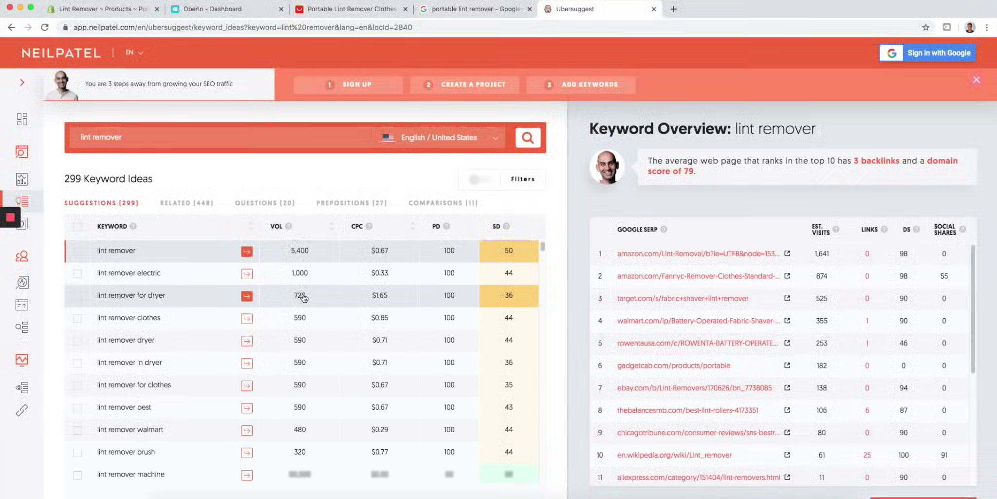
{"action": "scroll", "coordinate": [194, 366], "scroll_direction": "down", "scroll_amount": 1}
{"action": "scroll", "coordinate": [194, 365], "scroll_direction": "up", "scroll_amount": 3}
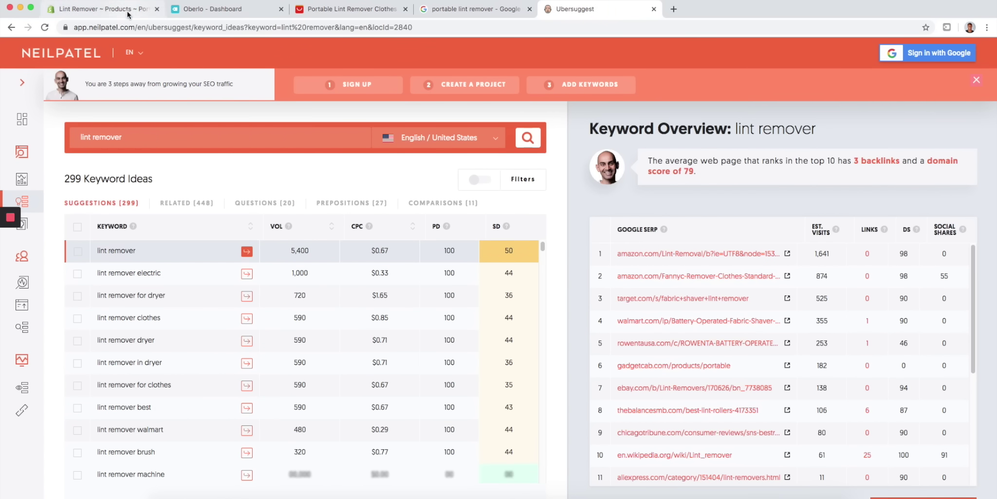
{"action": "left_click", "coordinate": [98, 8]}
- Complete the sentence as 'Better and less expensive than electric lint removers from Walmart'
{"action": "left_click", "coordinate": [317, 6]}
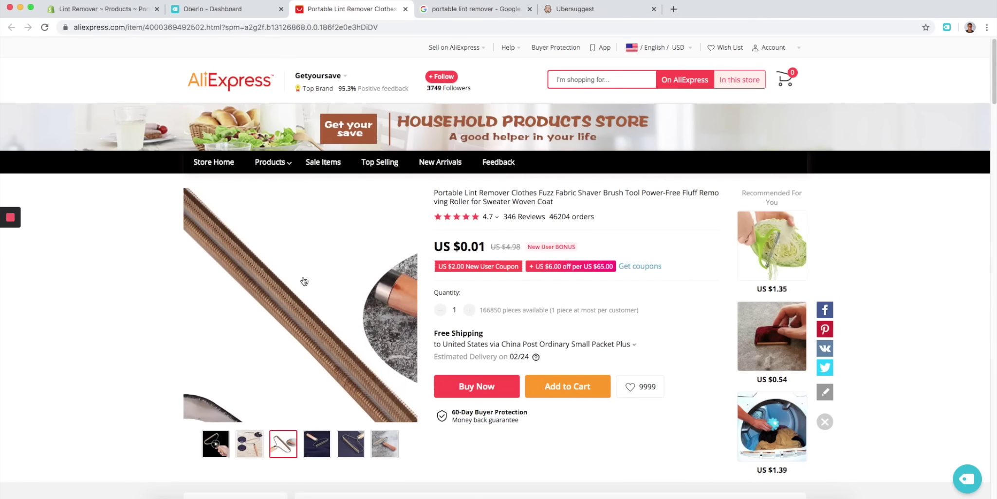
{"action": "left_click", "coordinate": [126, 13]}
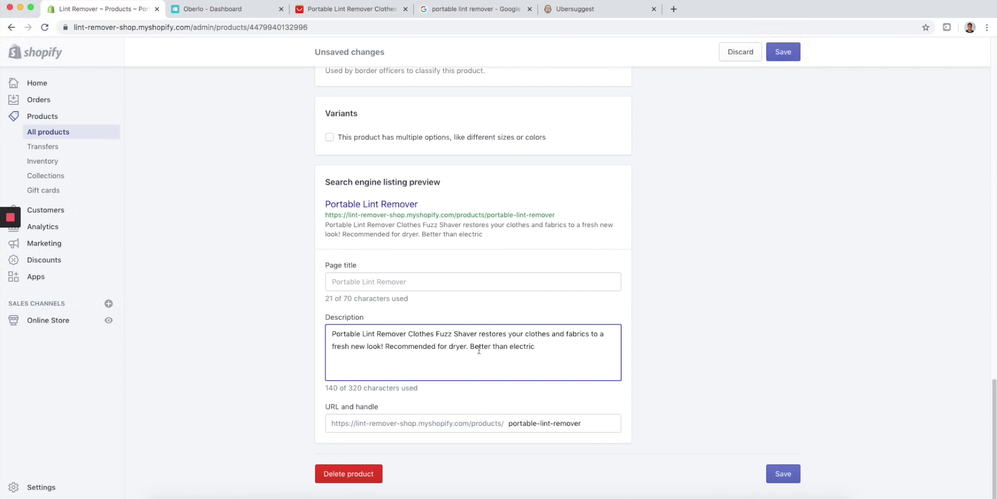
{"action": "type", "text": "lin"}
{"action": "left_click", "coordinate": [490, 345]}
{"action": "type", "text": "and le"}
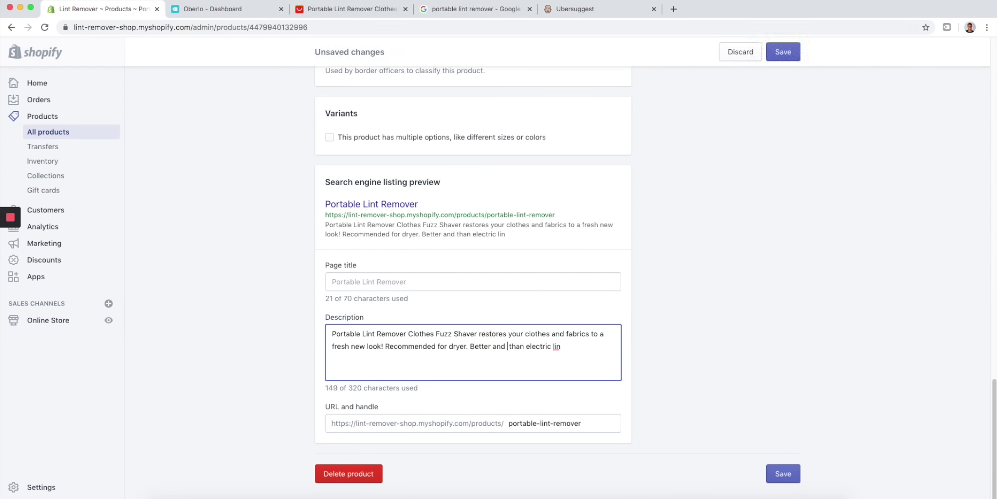
{"action": "type", "text": "ss expensi"}
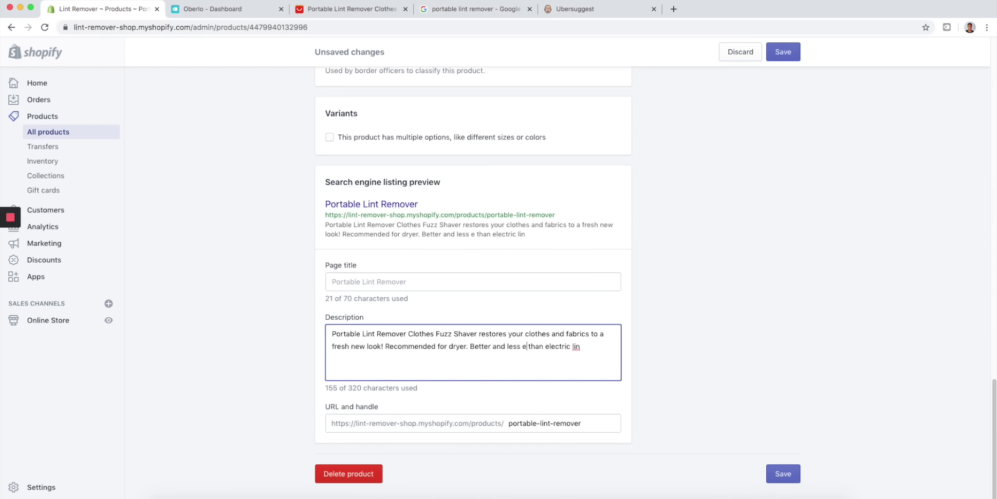
{"action": "type", "text": "ve"}
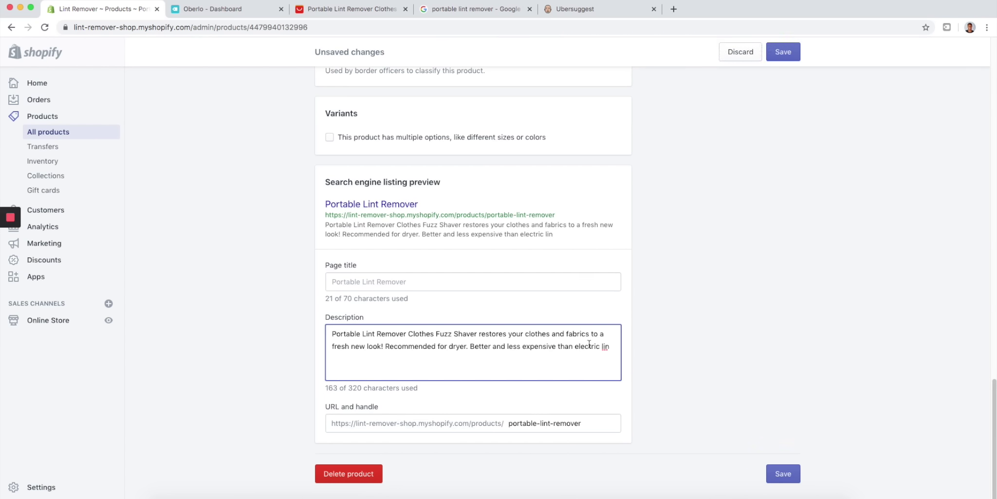
{"action": "left_click", "coordinate": [614, 347]}
{"action": "type", "text": "t remove"}
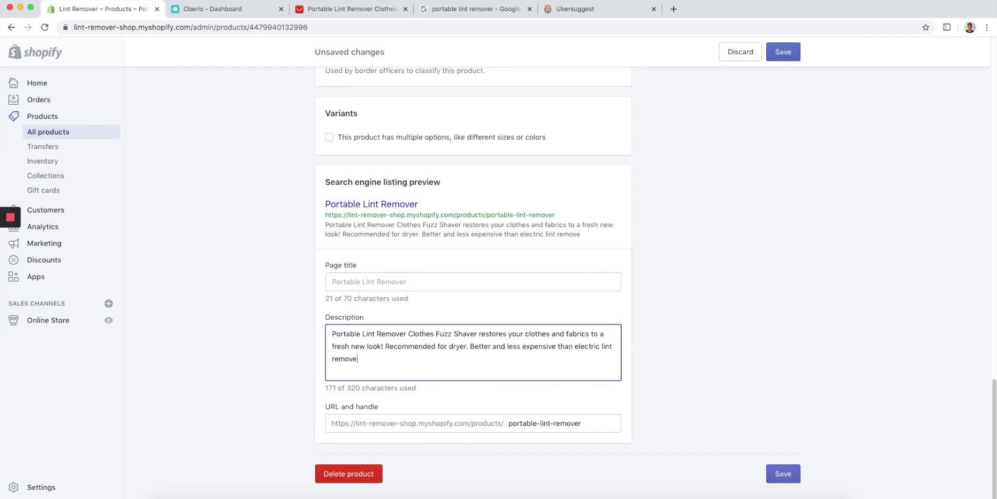
{"action": "type", "text": "rs from Walme"}
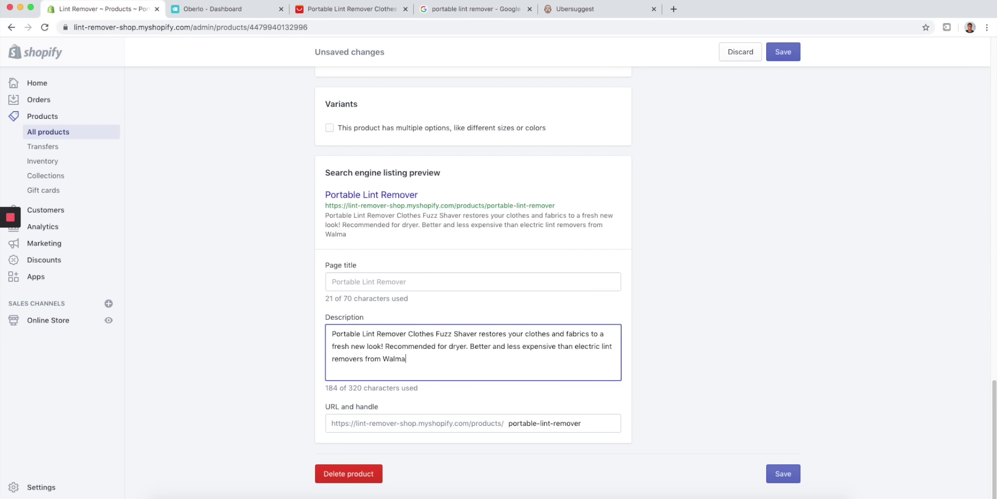
{"action": "type", "text": "."}
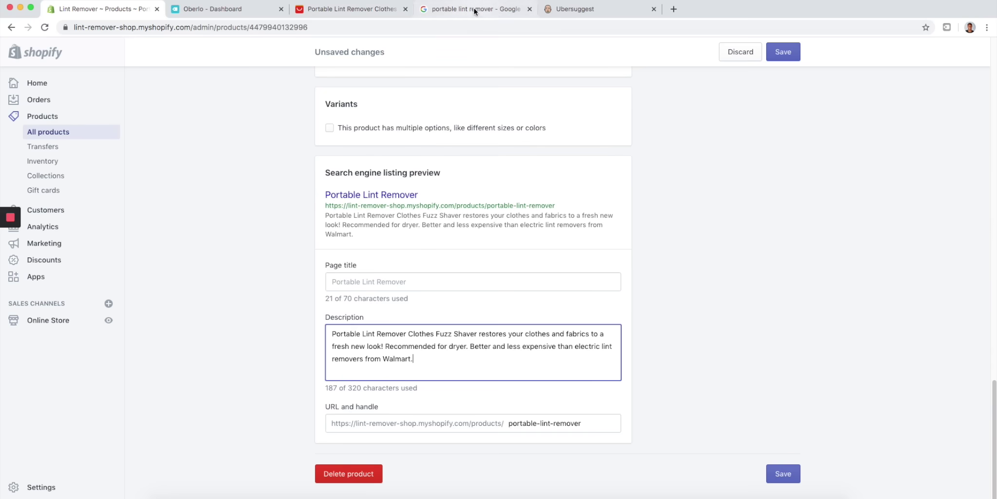
- Add 'The best lint remover available online. Order today and get free shipping.', copy the description, and save
{"action": "left_click", "coordinate": [563, 9]}
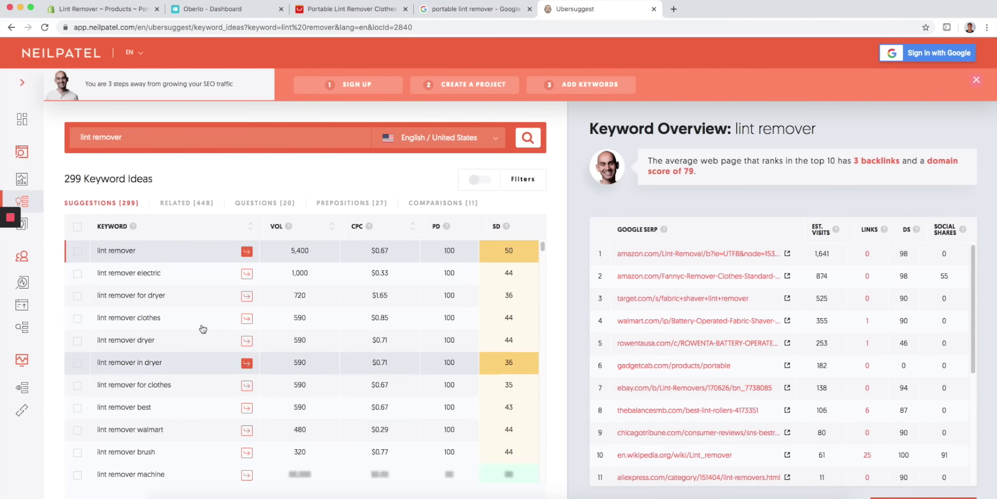
{"action": "left_click", "coordinate": [125, 9]}
{"action": "type", "text": "The be"}
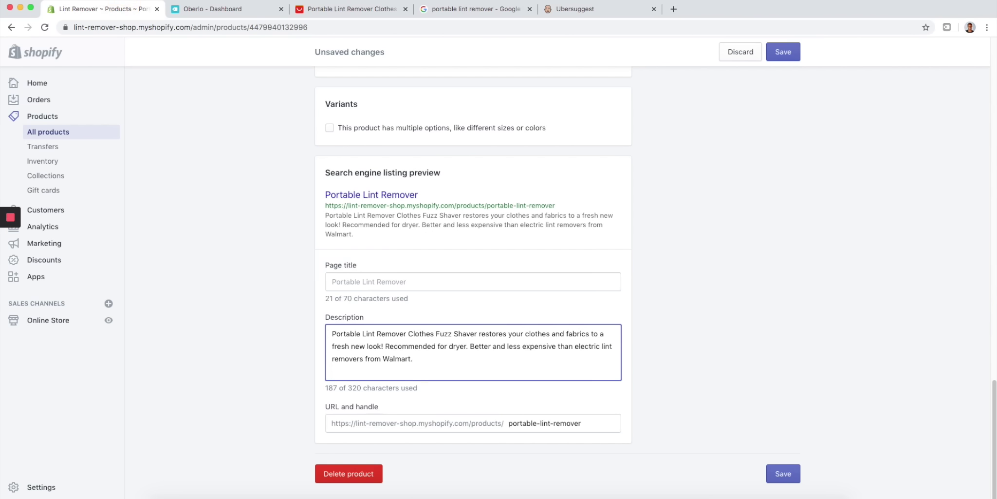
{"action": "type", "text": "st lint re"}
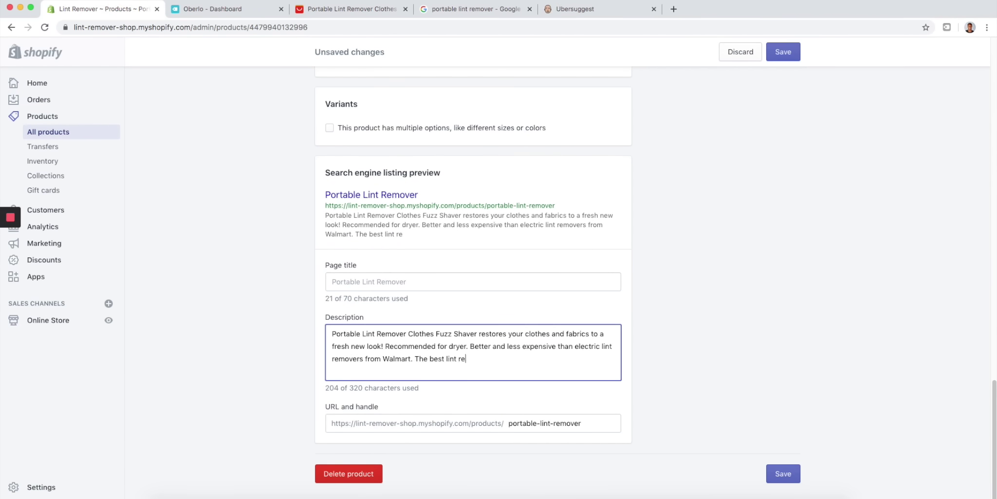
{"action": "type", "text": "mover available on"}
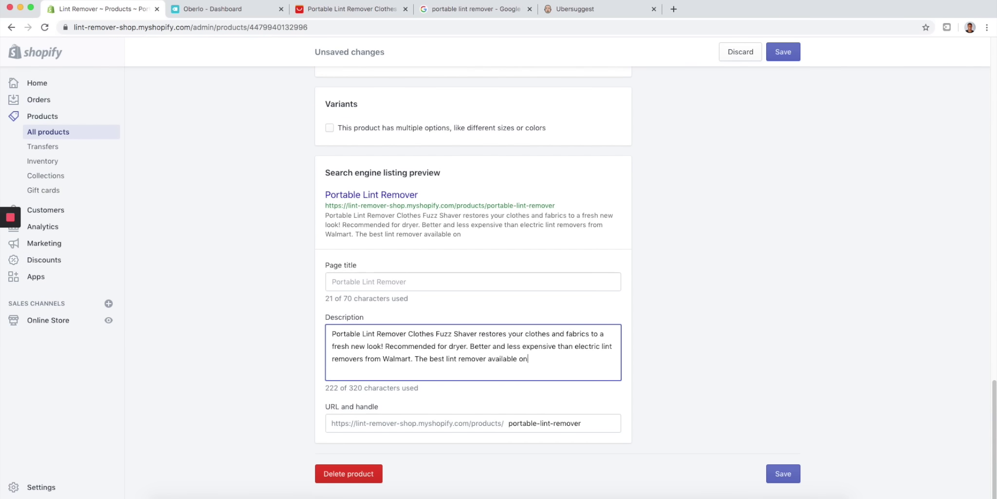
{"action": "type", "text": "line. Order today "}
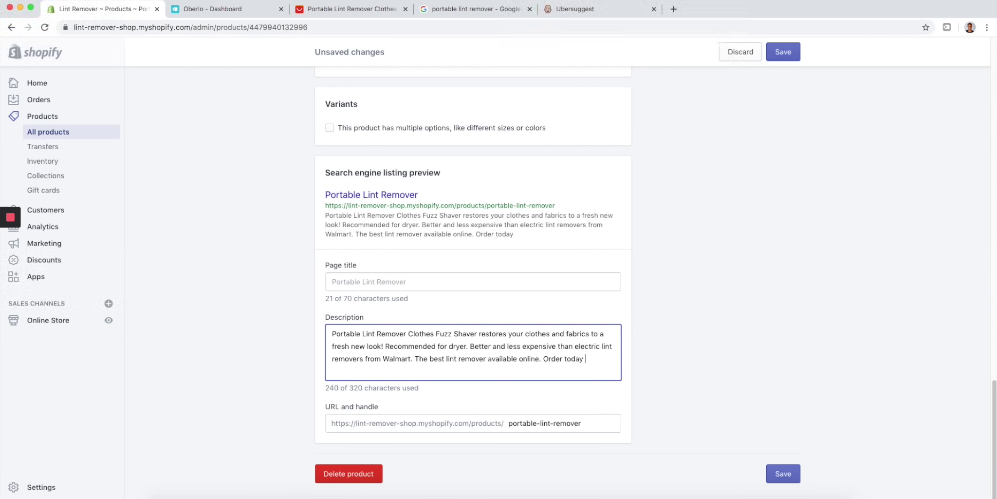
{"action": "type", "text": "and get free ship"}
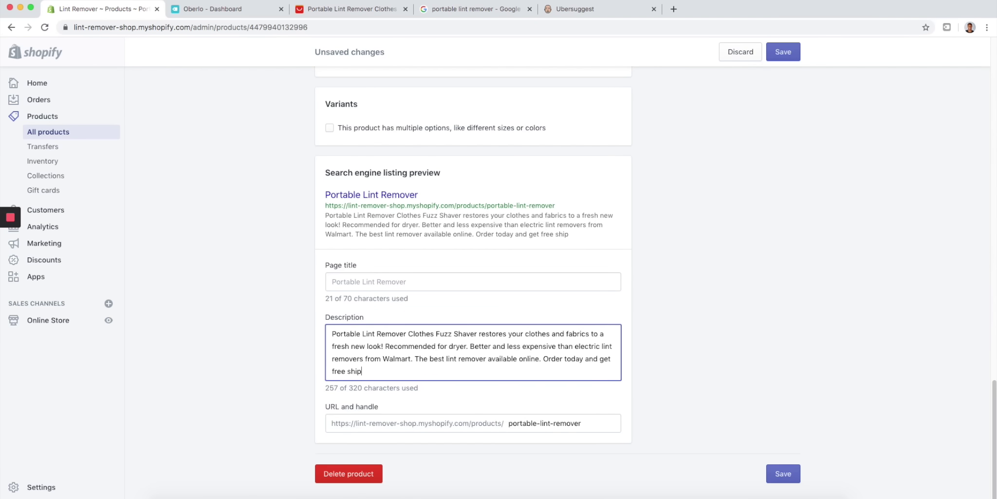
{"action": "type", "text": "ping."}
{"action": "left_click_drag", "start_coordinate": [384, 375], "coordinate": [323, 330]}
{"action": "key", "text": "super+c"}
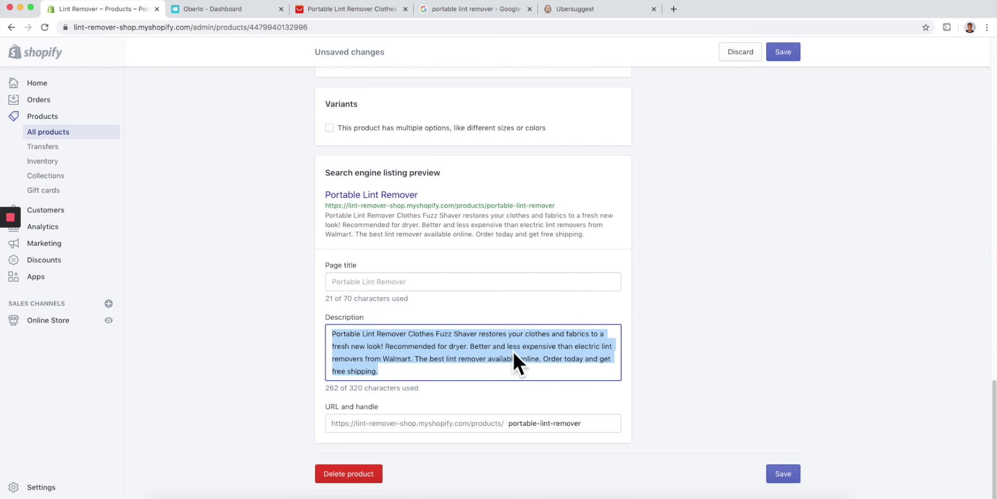
{"action": "left_click", "coordinate": [575, 8]}
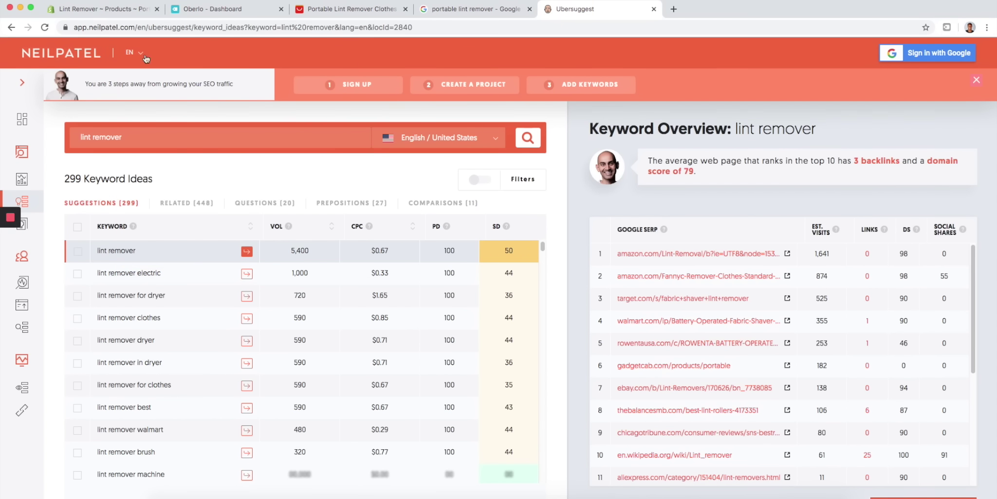
{"action": "left_click", "coordinate": [136, 11]}
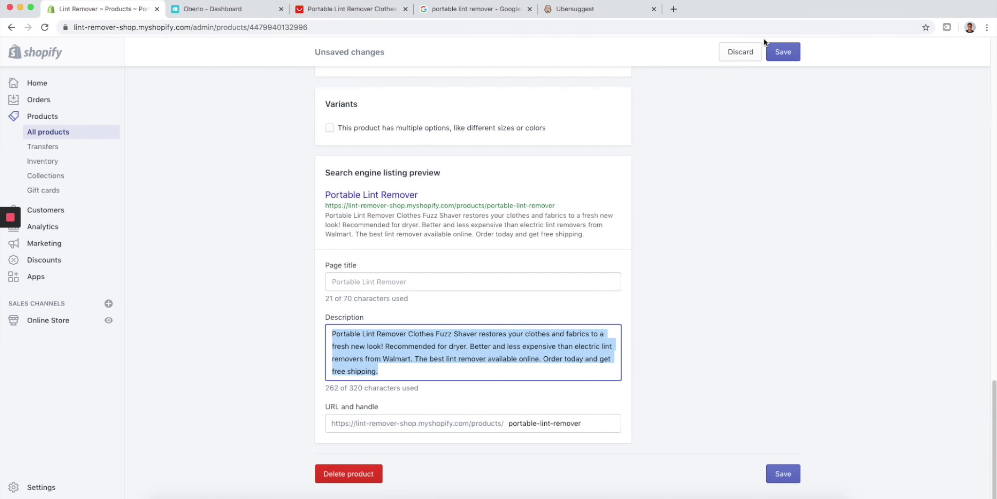
{"action": "left_click", "coordinate": [780, 51]}
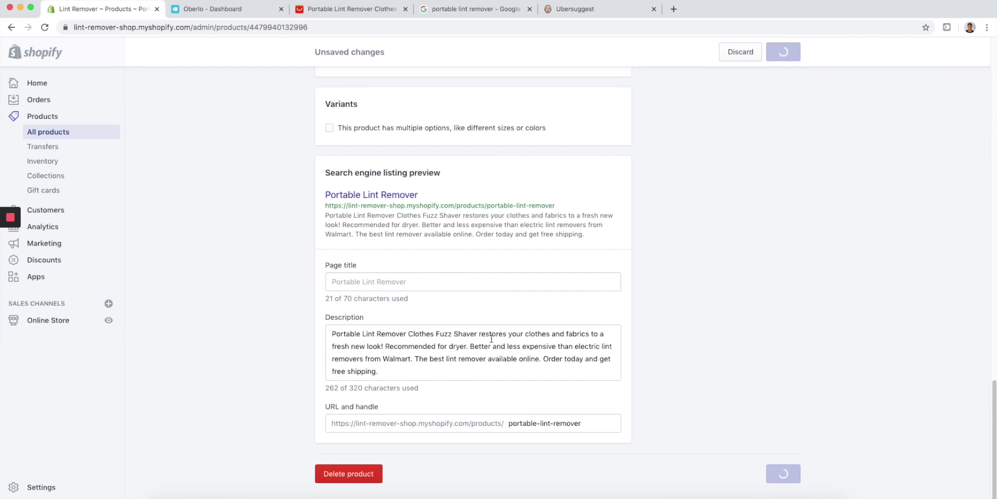
- Finish the homepage title as 'Lint Remover | The best lint remover online for less than $20'
{"action": "left_click", "coordinate": [68, 331]}
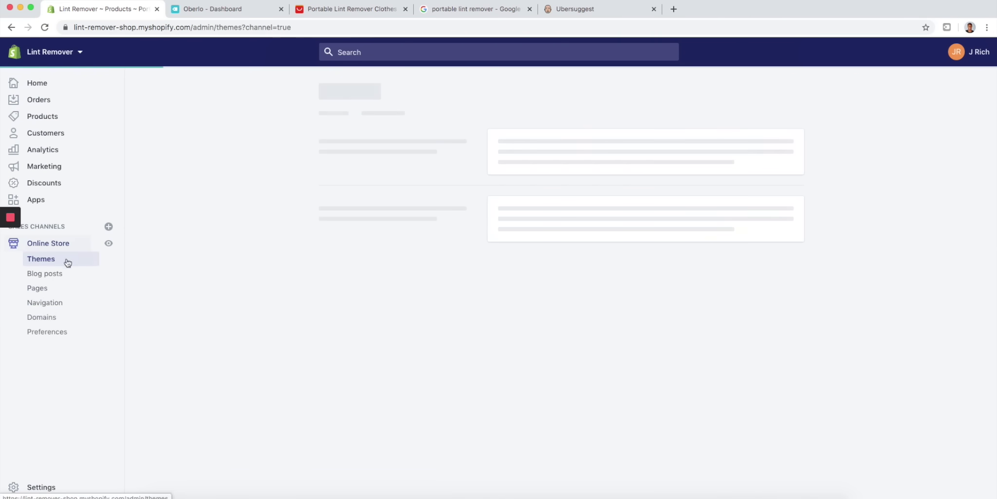
{"action": "left_click", "coordinate": [48, 333]}
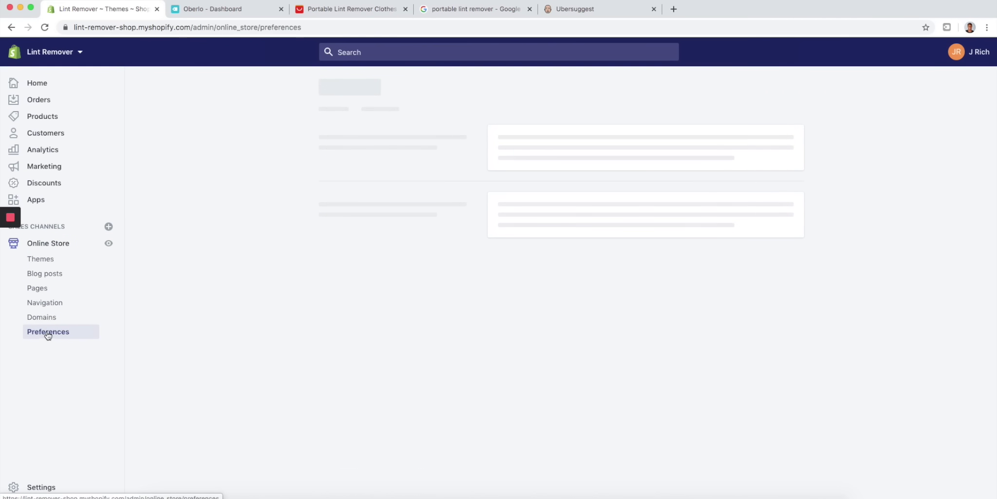
{"action": "left_click", "coordinate": [584, 170]}
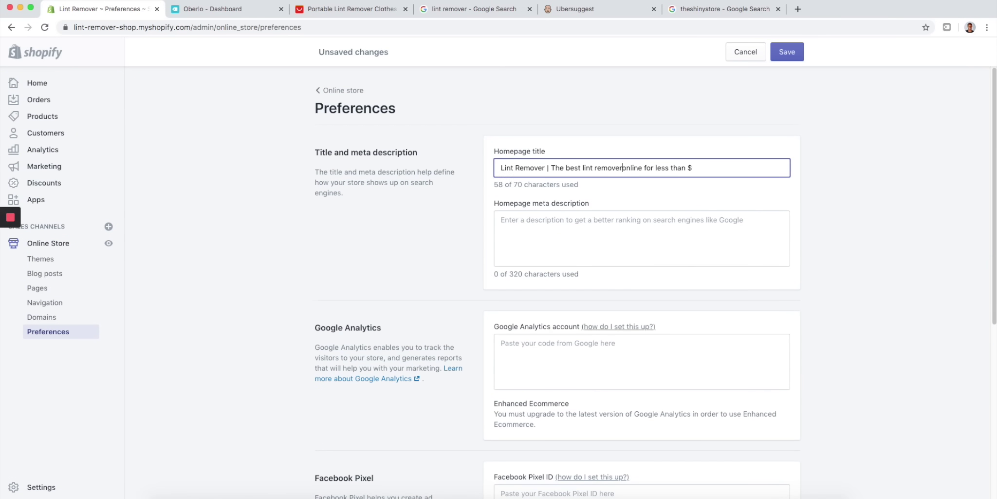
{"action": "left_click", "coordinate": [624, 168]}
{"action": "left_click", "coordinate": [697, 170]}
{"action": "type", "text": "20"}
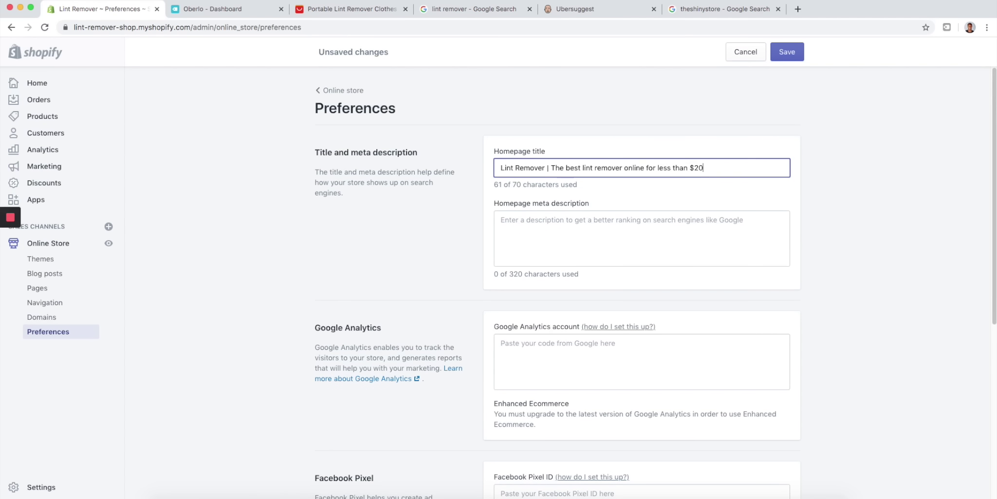
- Paste the 262-character product description as the homepage meta description and save
{"action": "left_click", "coordinate": [549, 224]}
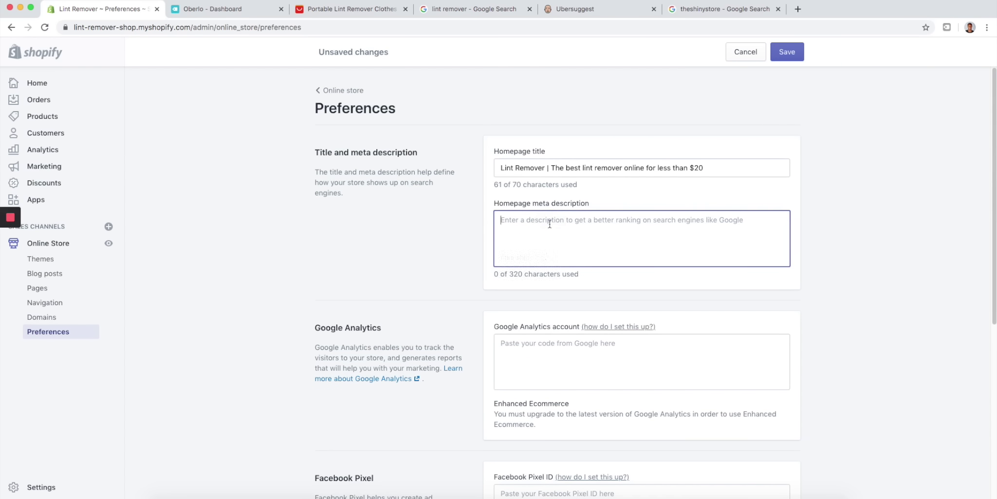
{"action": "key", "text": "super+v"}
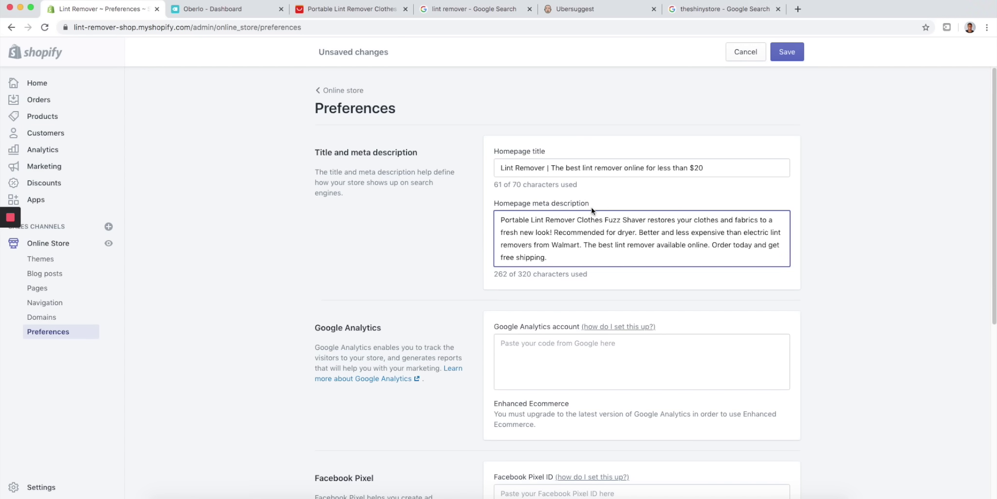
{"action": "left_click", "coordinate": [628, 9]}
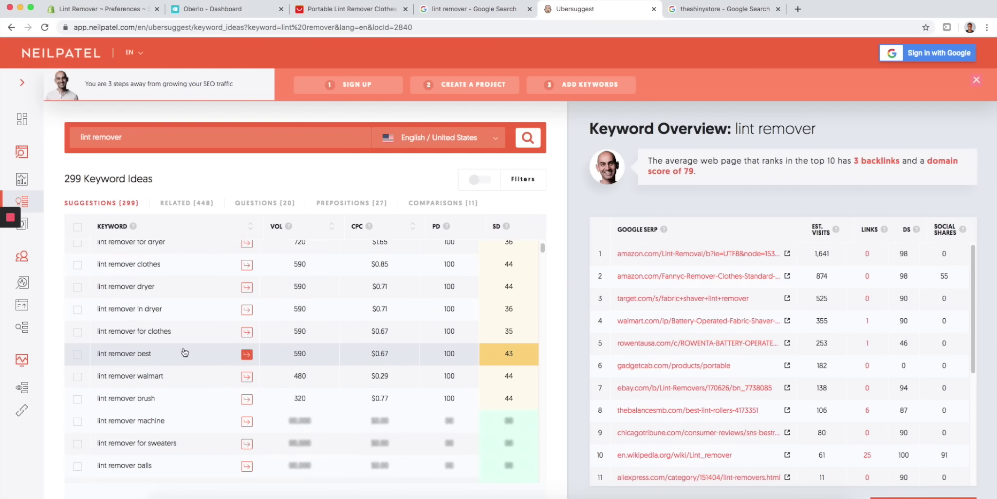
{"action": "left_click", "coordinate": [134, 11]}
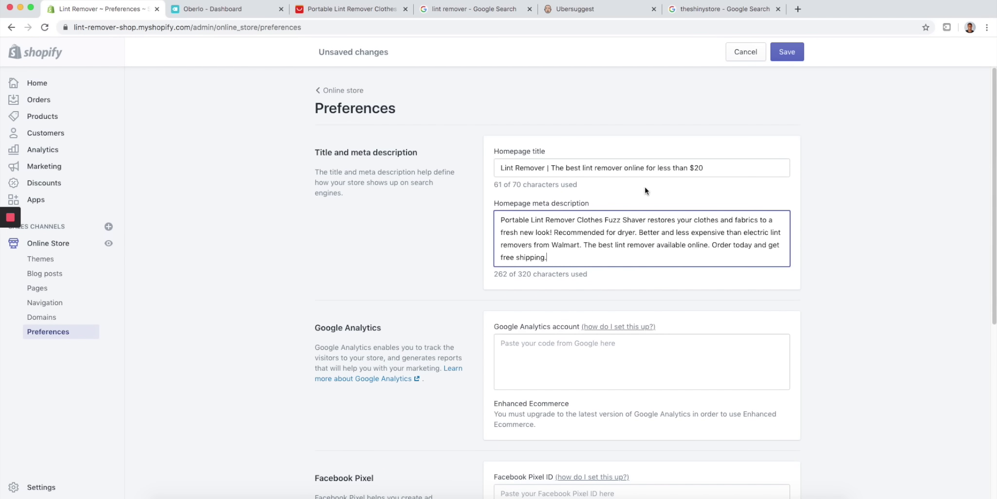
{"action": "left_click", "coordinate": [801, 52]}
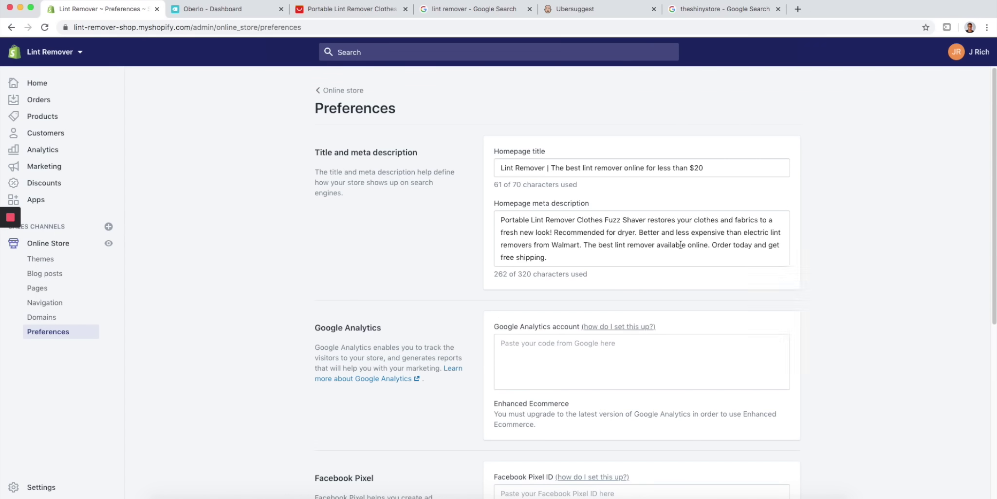
{"action": "left_click", "coordinate": [39, 86]}
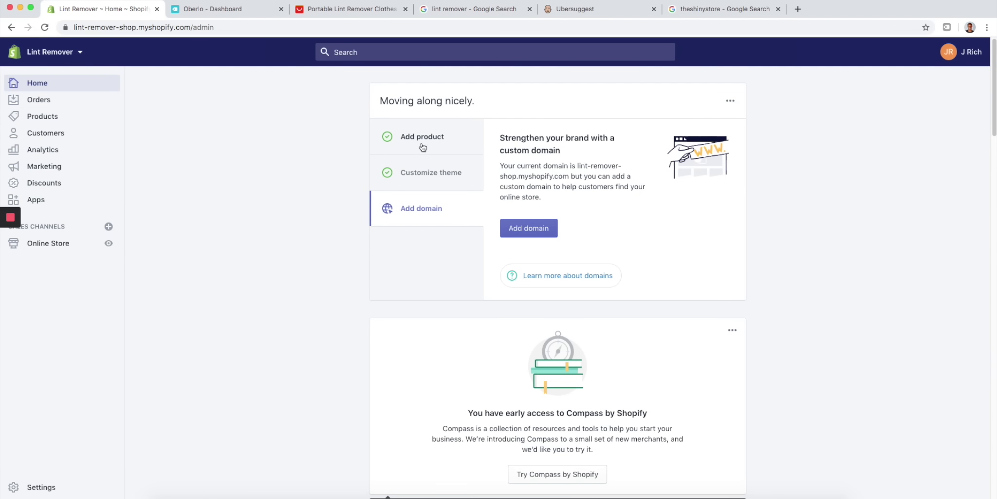
- Dismiss the setup guide card from the Home dashboard and close its confirmation notice
{"action": "left_click", "coordinate": [726, 103]}
{"action": "left_click", "coordinate": [713, 122]}
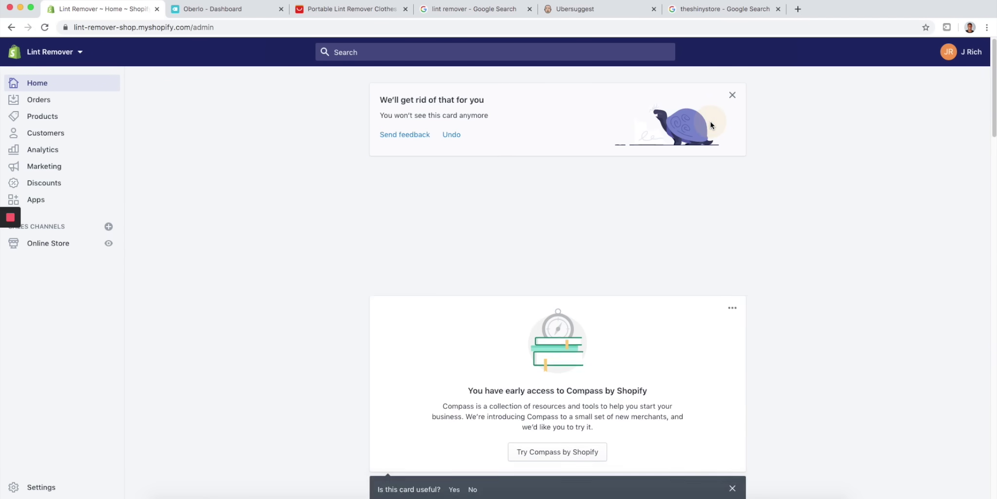
{"action": "left_click", "coordinate": [732, 95]}
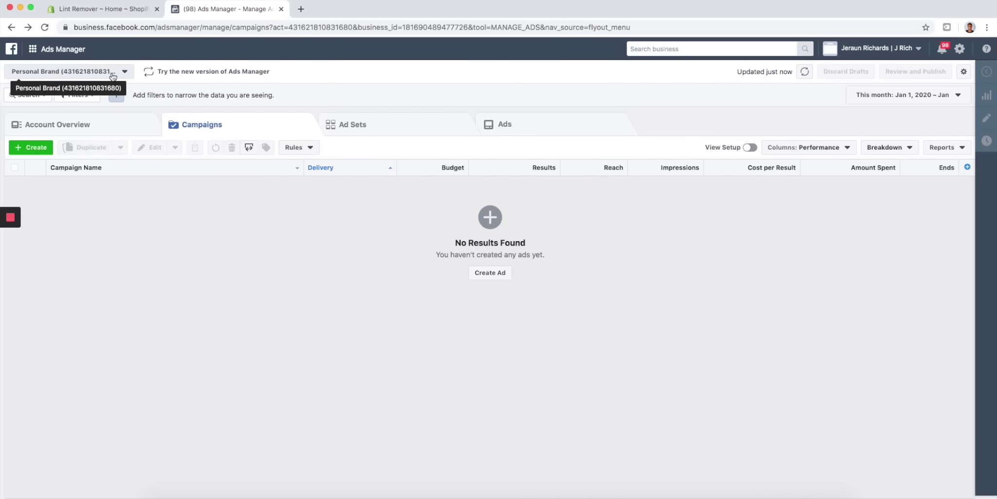
- View the pixel's 17.9k total events in Events Manager, then return to the Shopify admin
{"action": "left_click", "coordinate": [45, 51]}
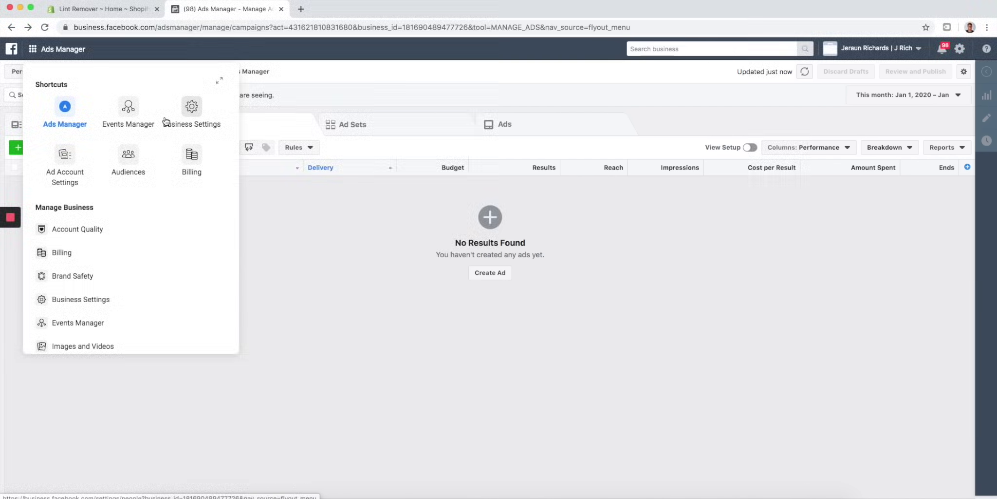
{"action": "left_click", "coordinate": [128, 107]}
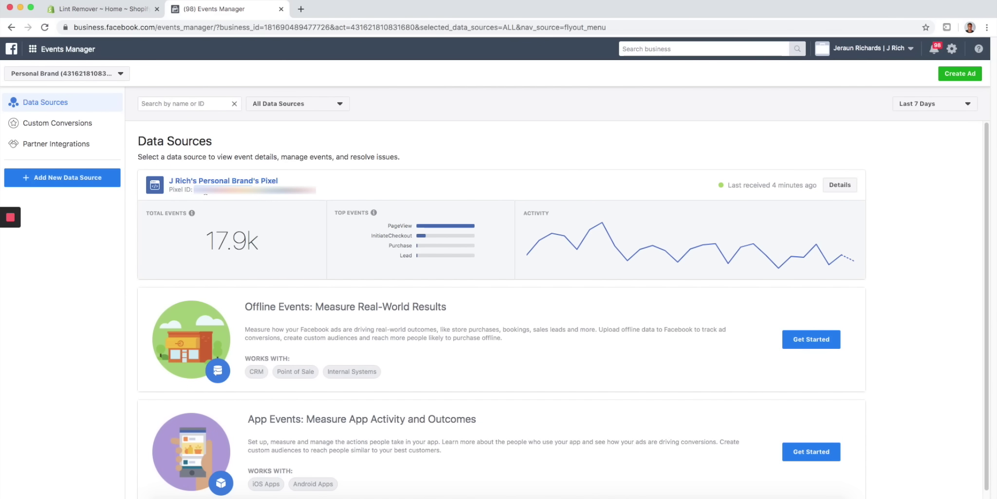
{"action": "left_click", "coordinate": [128, 12]}
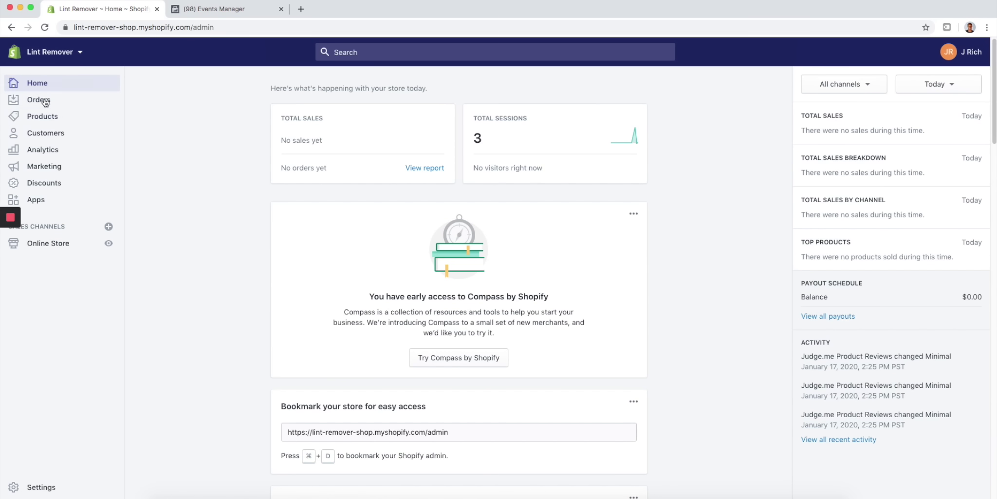
- Fill the Online Store preferences' Facebook Pixel ID field with the suggested pixel ID
{"action": "left_click", "coordinate": [48, 243]}
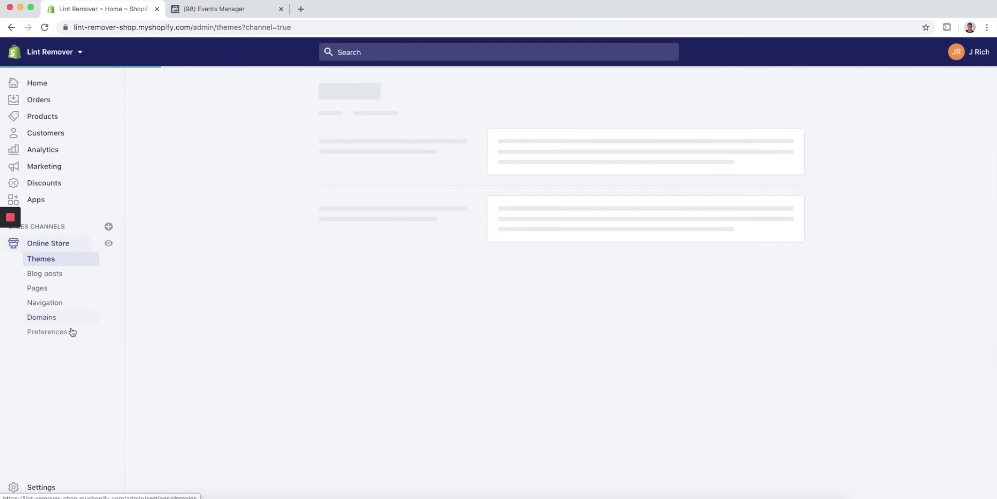
{"action": "left_click", "coordinate": [64, 335]}
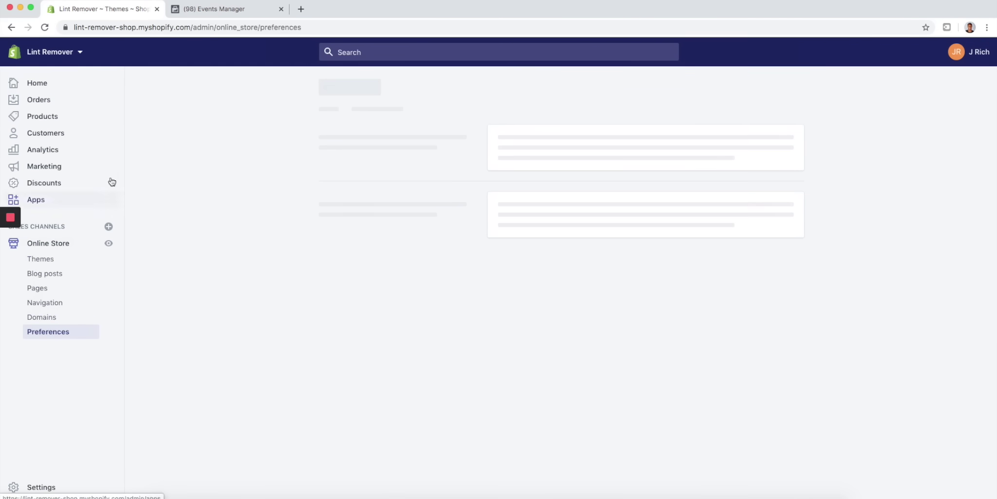
{"action": "scroll", "coordinate": [478, 227], "scroll_direction": "down", "scroll_amount": 4}
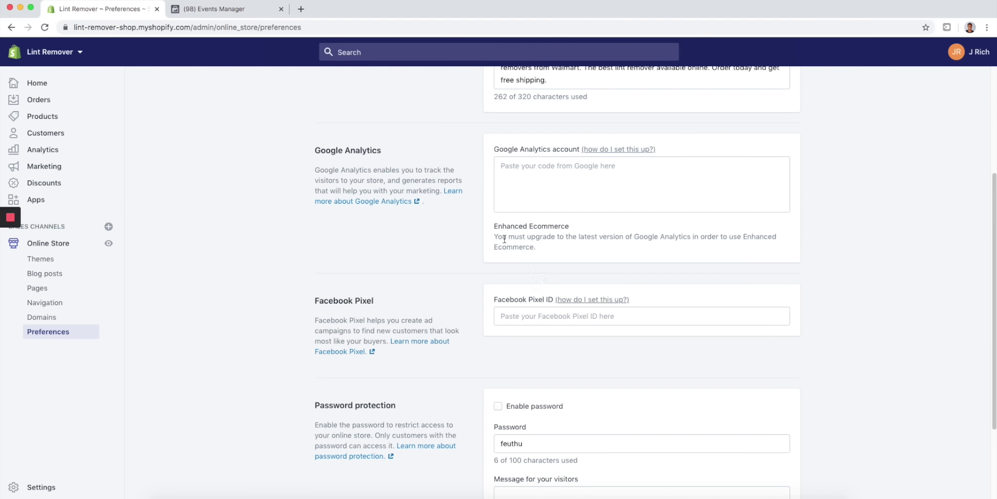
{"action": "left_click", "coordinate": [522, 313]}
{"action": "key", "text": "Return"}
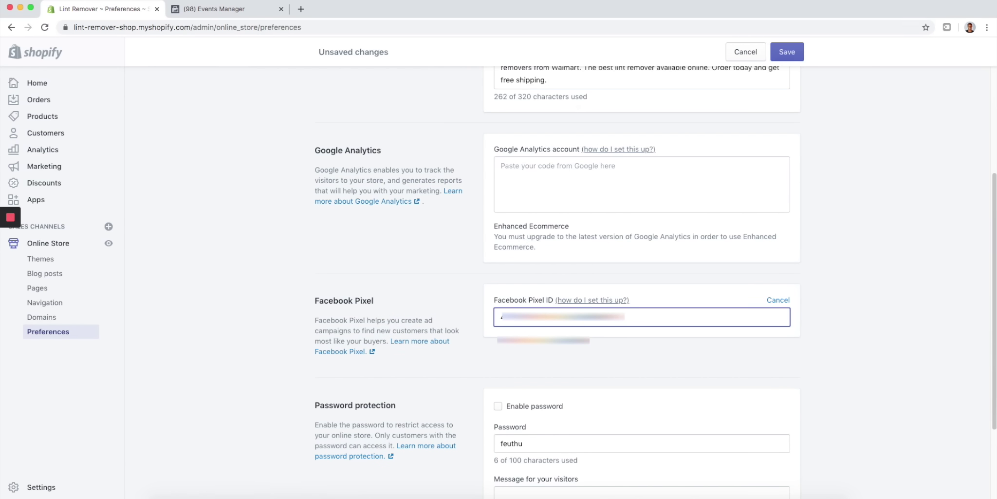
- Compare the entered Facebook Pixel ID against the pixel shown in Events Manager
{"action": "left_click", "coordinate": [261, 14]}
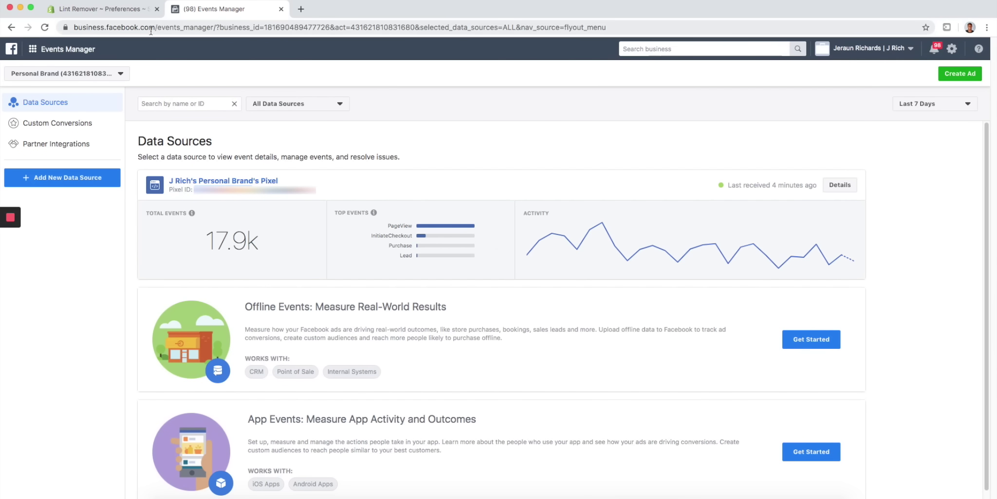
{"action": "left_click", "coordinate": [114, 10]}
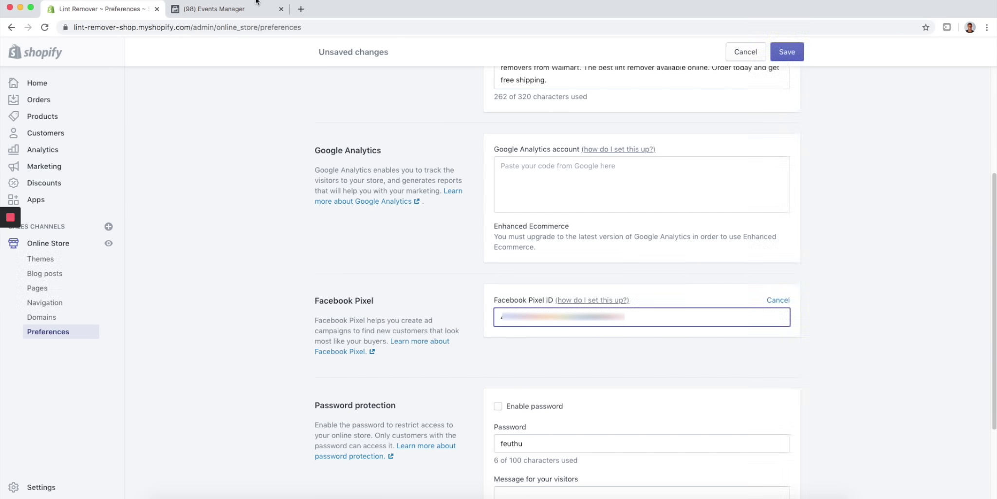
{"action": "left_click", "coordinate": [248, 13]}
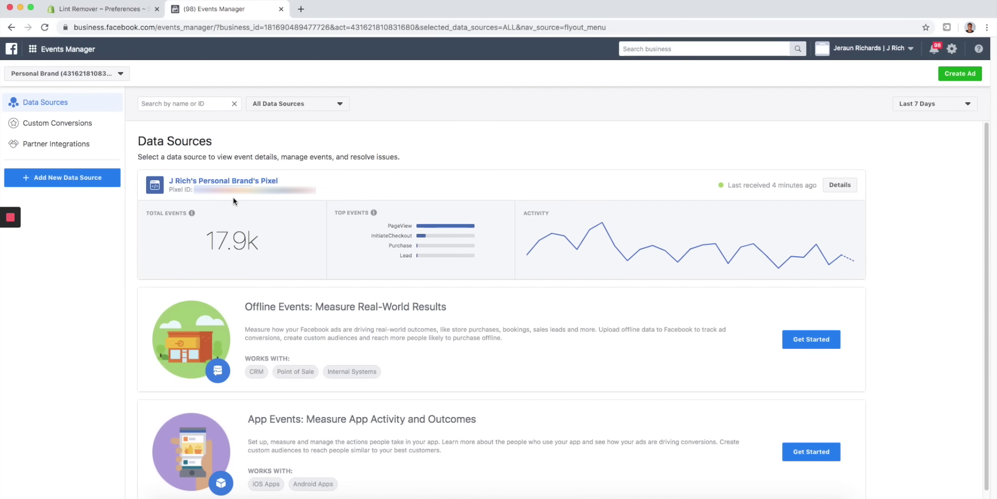
{"action": "left_click", "coordinate": [134, 10]}
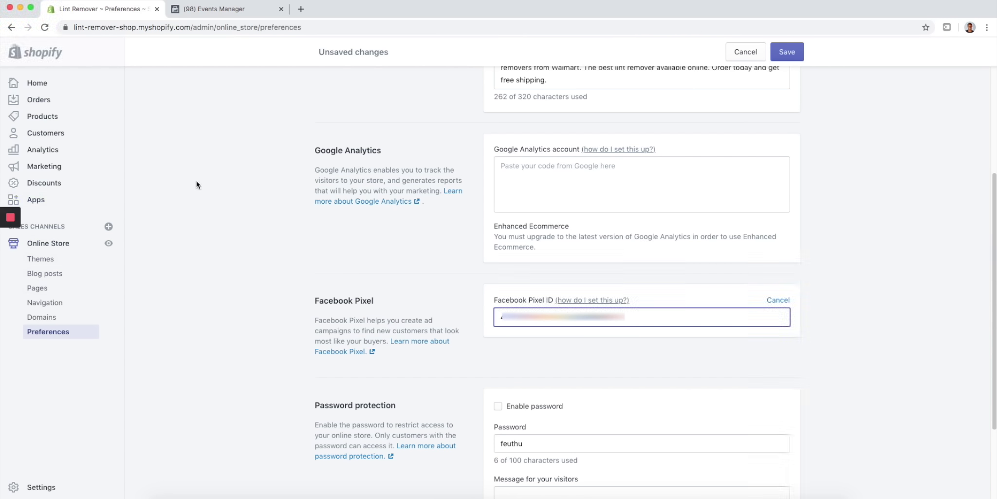
{"action": "left_click", "coordinate": [223, 14]}
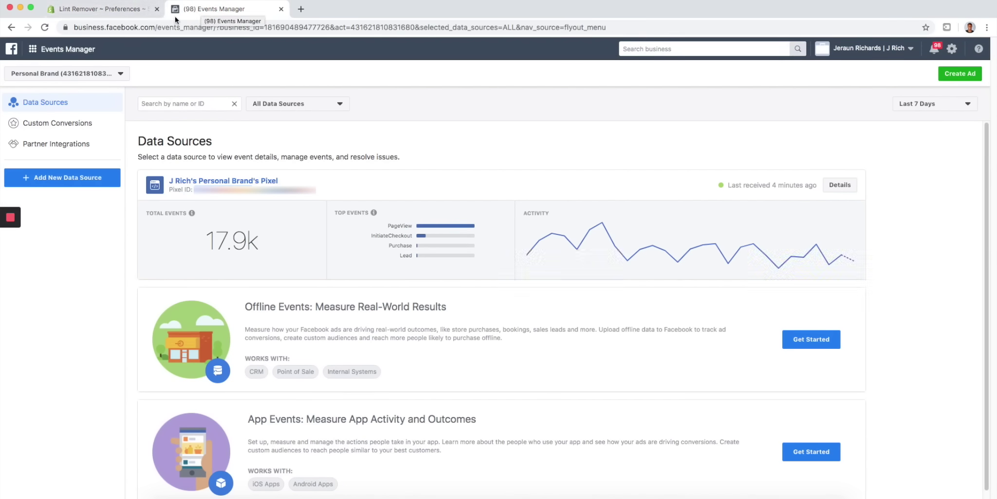
{"action": "left_click", "coordinate": [107, 11]}
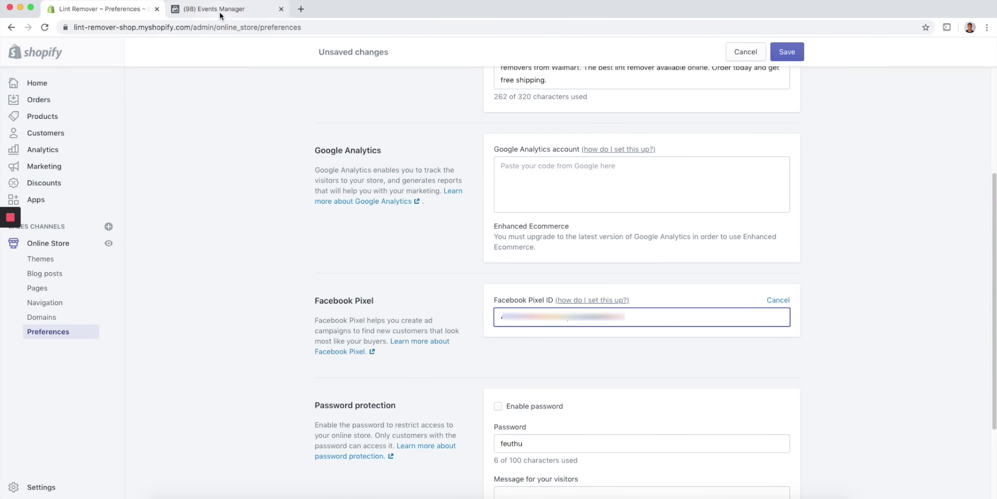
{"action": "left_click", "coordinate": [220, 12]}
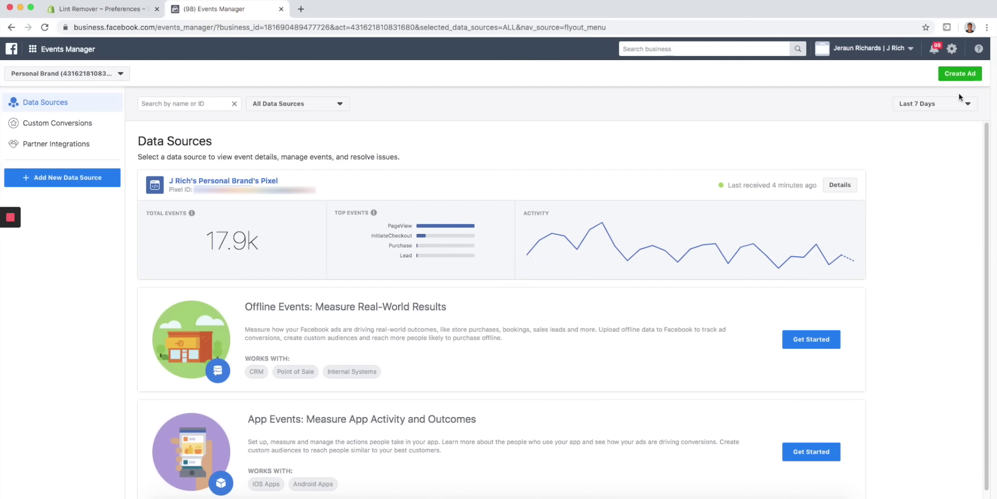
- Return to the Ads Manager campaigns view and open a new browser tab
{"action": "left_click", "coordinate": [72, 56]}
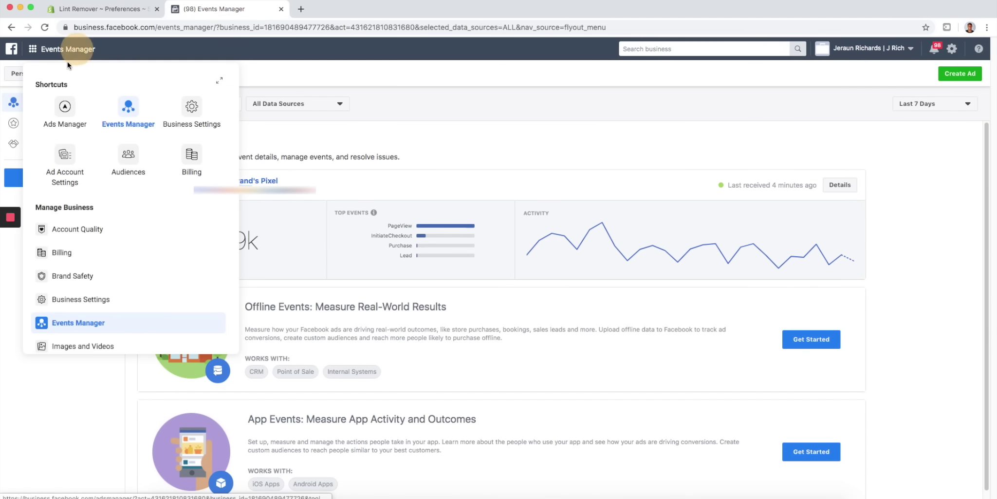
{"action": "left_click", "coordinate": [65, 107]}
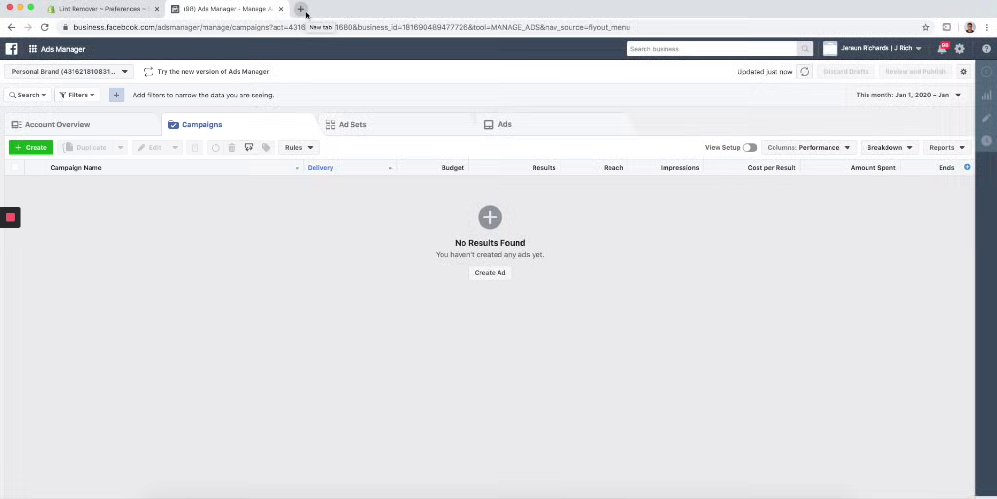
{"action": "left_click", "coordinate": [305, 11]}
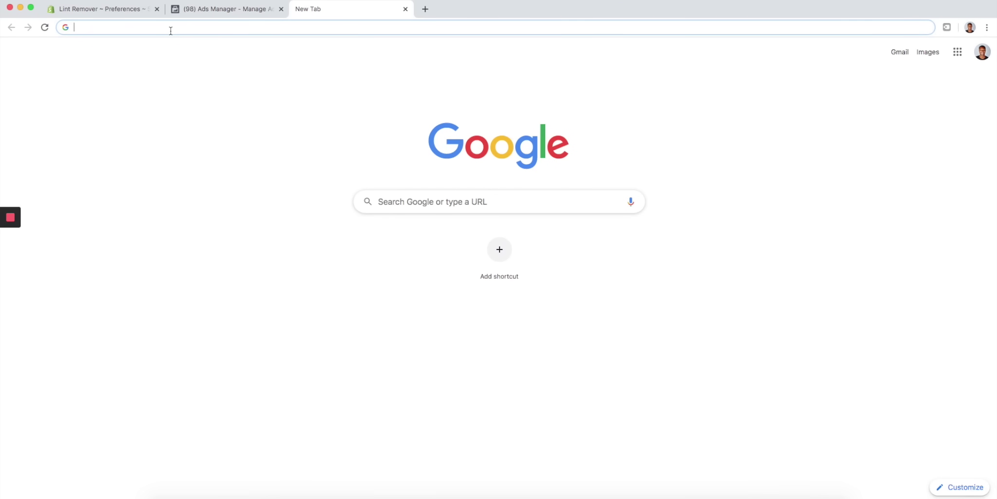
- Search Google for myip.ms and open its list of 166,817 Shopify-hosted websites
{"action": "type", "text": "my"}
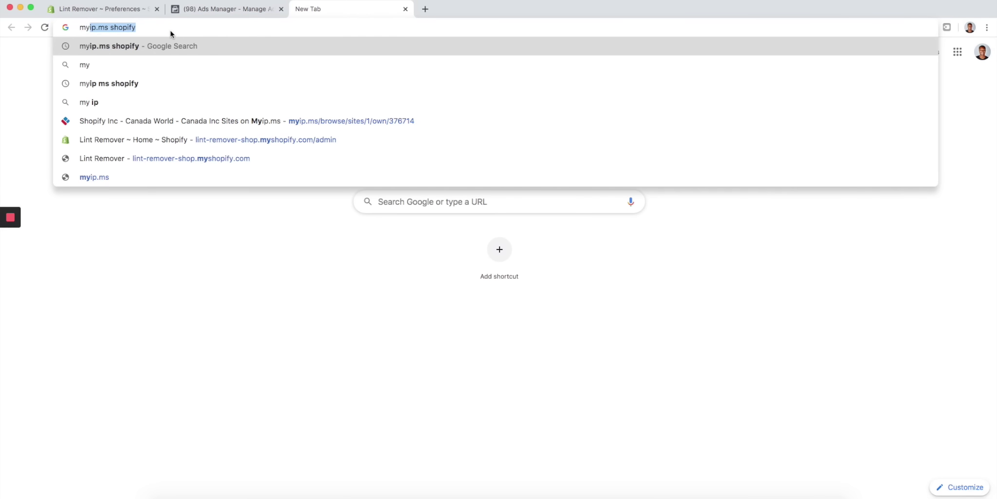
{"action": "key", "text": "Return"}
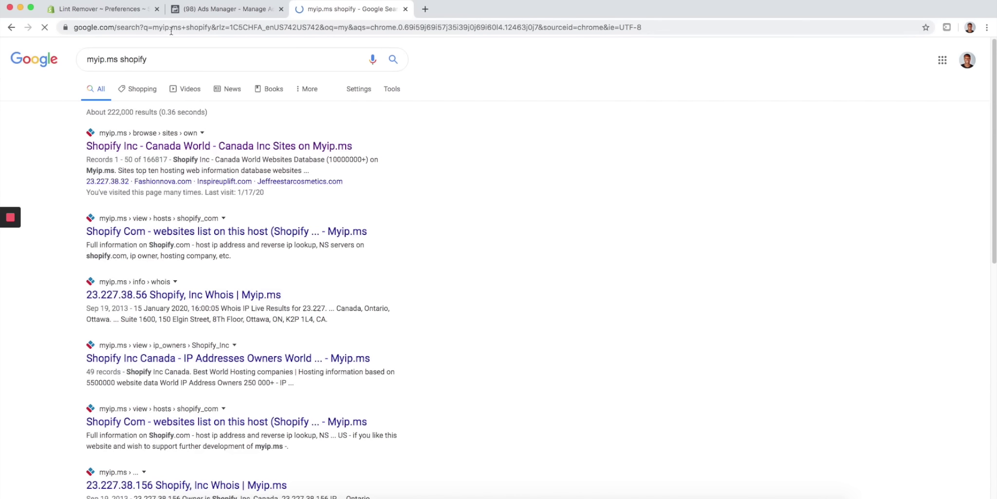
{"action": "left_click", "coordinate": [176, 151]}
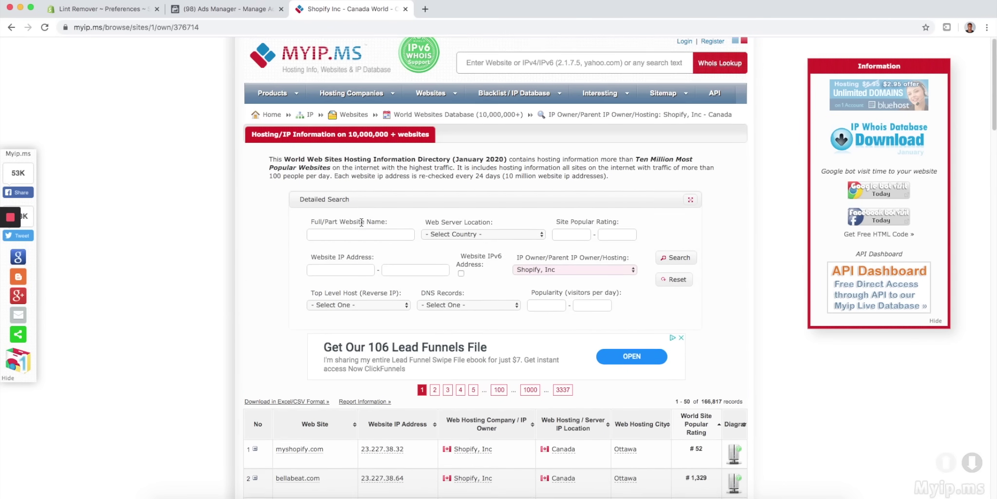
- Scroll the popularity-ranked site list and select the heysilkyskin.com site name
{"action": "scroll", "coordinate": [328, 304], "scroll_direction": "down", "scroll_amount": 5}
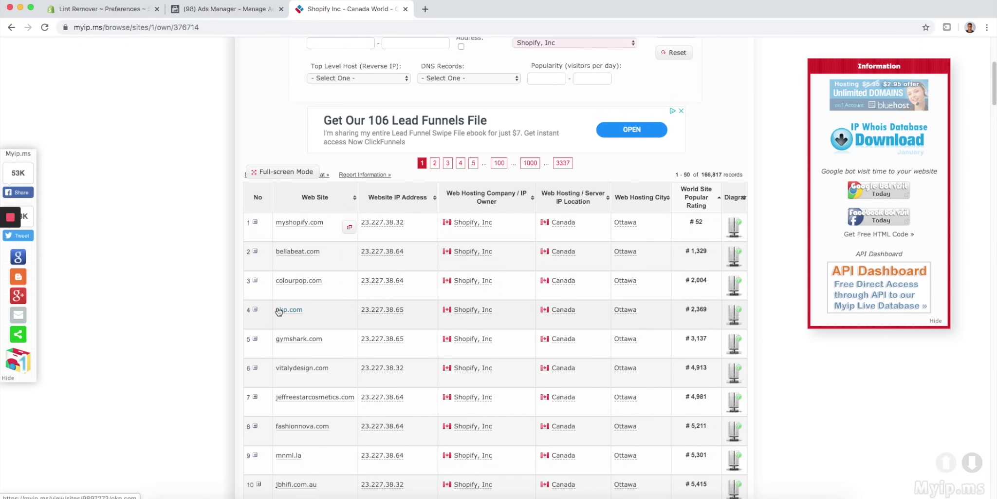
{"action": "scroll", "coordinate": [317, 281], "scroll_direction": "down", "scroll_amount": 1}
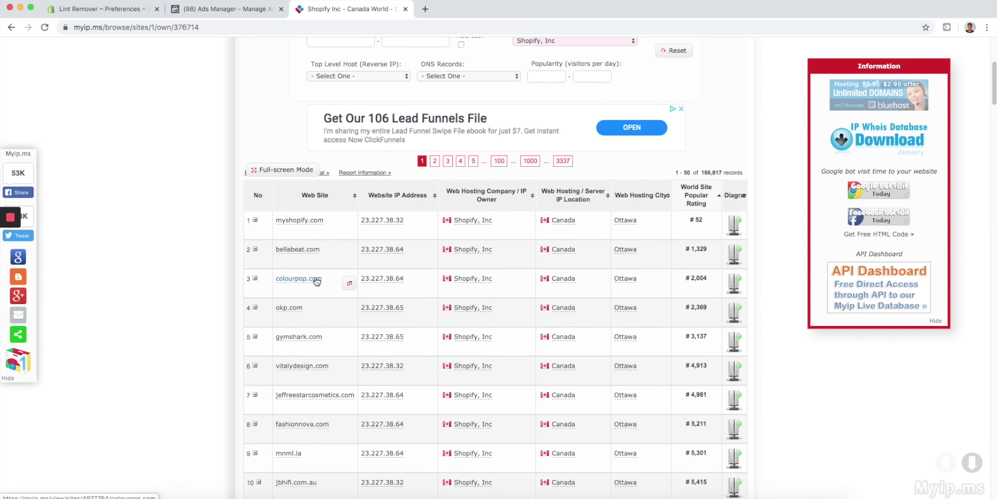
{"action": "scroll", "coordinate": [307, 344], "scroll_direction": "down", "scroll_amount": 2}
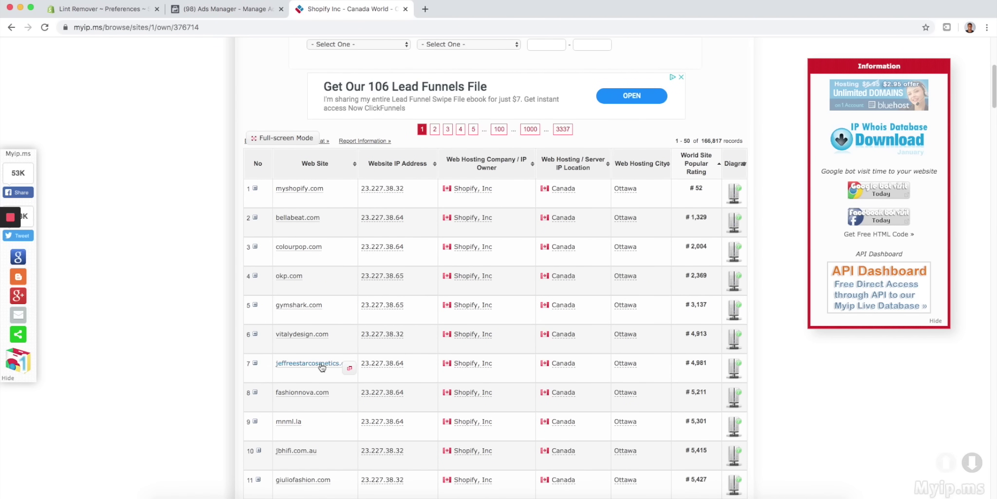
{"action": "scroll", "coordinate": [305, 384], "scroll_direction": "down", "scroll_amount": 5}
{"action": "scroll", "coordinate": [310, 388], "scroll_direction": "down", "scroll_amount": 4}
{"action": "scroll", "coordinate": [310, 336], "scroll_direction": "up", "scroll_amount": 10}
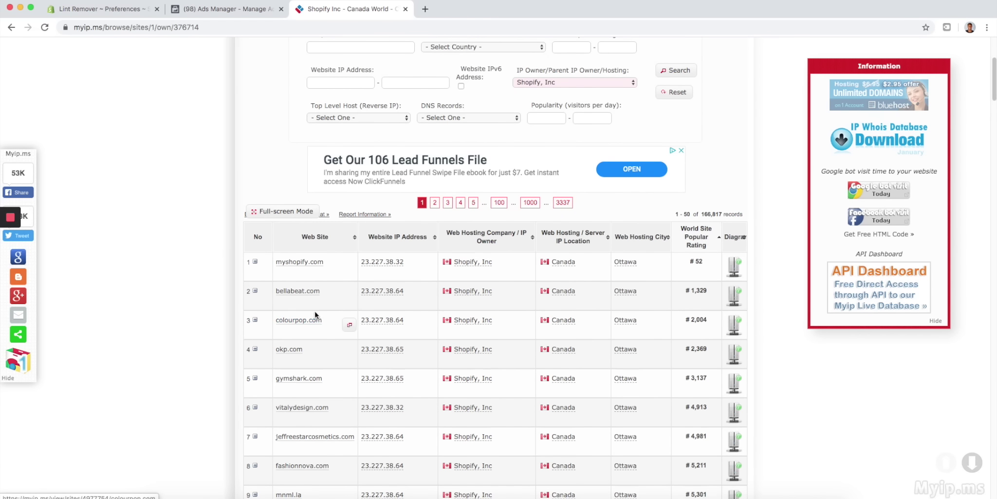
{"action": "scroll", "coordinate": [310, 304], "scroll_direction": "down", "scroll_amount": 20}
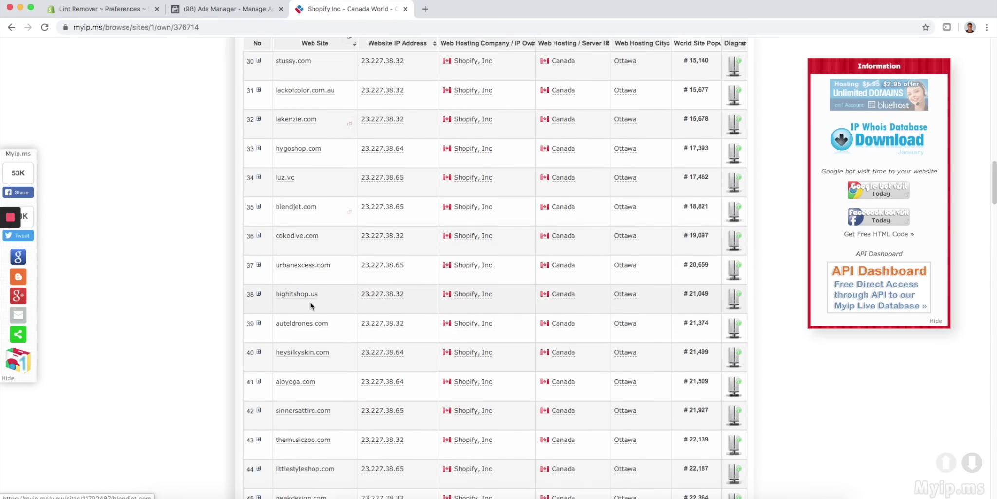
{"action": "scroll", "coordinate": [310, 305], "scroll_direction": "down", "scroll_amount": 1}
{"action": "left_click", "coordinate": [311, 336]}
{"action": "left_click_drag", "start_coordinate": [311, 336], "coordinate": [275, 337]}
{"action": "key", "text": "super+c"}
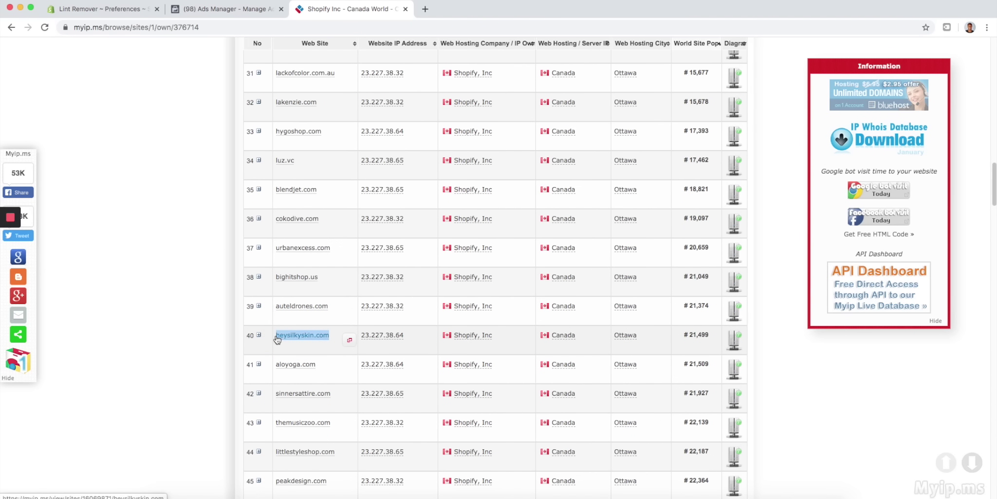
- Load heysilkyskin.com in a new tab and view its $99 laser hair removal handset
{"action": "left_click", "coordinate": [425, 8]}
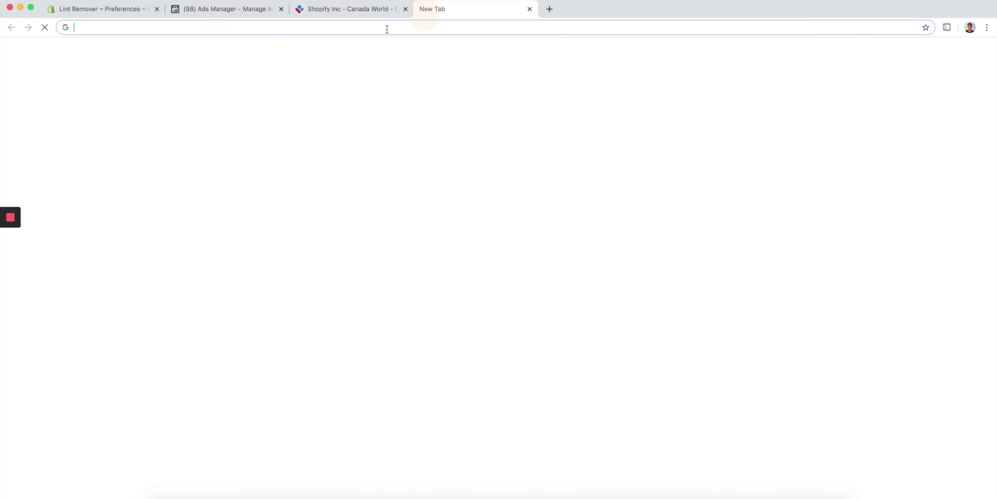
{"action": "key", "text": "super+v"}
{"action": "key", "text": "Return"}
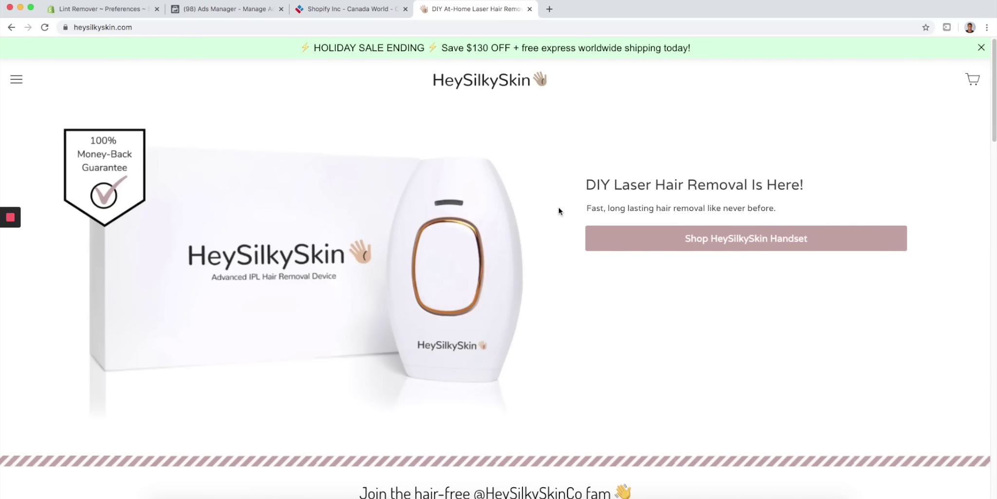
{"action": "scroll", "coordinate": [306, 190], "scroll_direction": "down", "scroll_amount": 20}
{"action": "scroll", "coordinate": [327, 244], "scroll_direction": "up", "scroll_amount": 20}
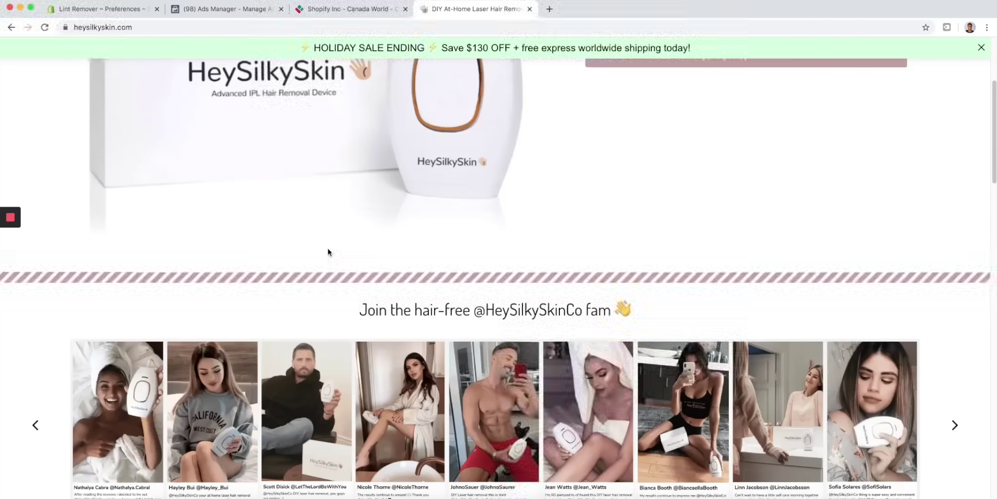
{"action": "left_click", "coordinate": [717, 211]}
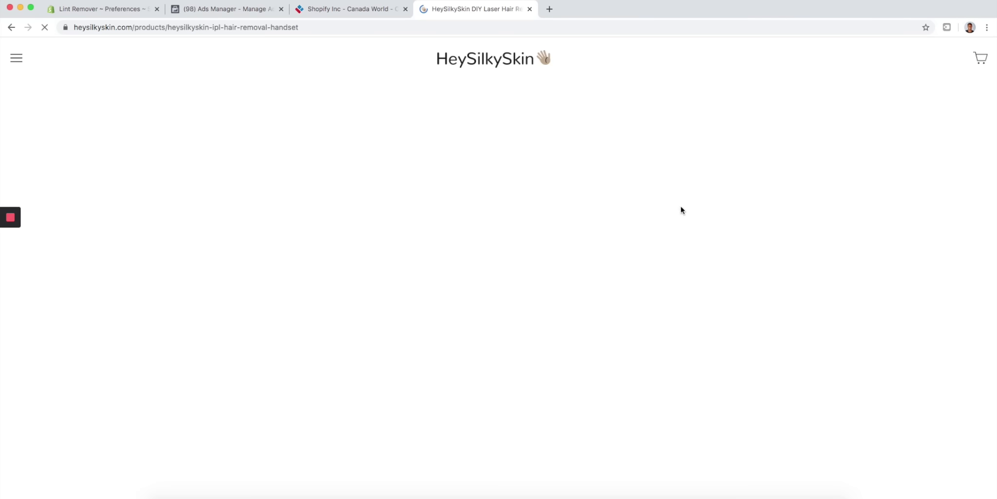
- Go to the AliExpress homepage in a new tab
{"action": "left_click", "coordinate": [550, 11]}
{"action": "type", "text": "ali"}
{"action": "key", "text": "Return"}
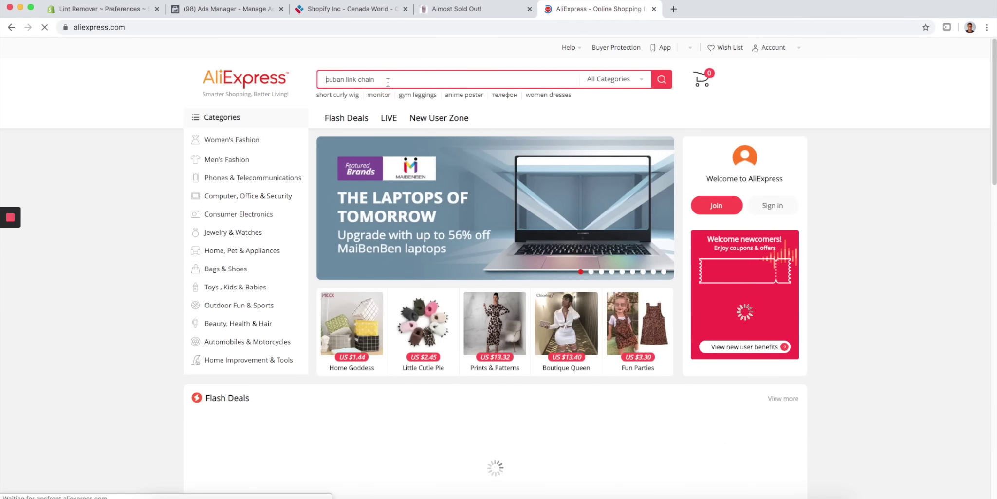
- Search AliExpress for 'ipl laser hair removal'
{"action": "left_click", "coordinate": [388, 80]}
{"action": "type", "text": "ipl"}
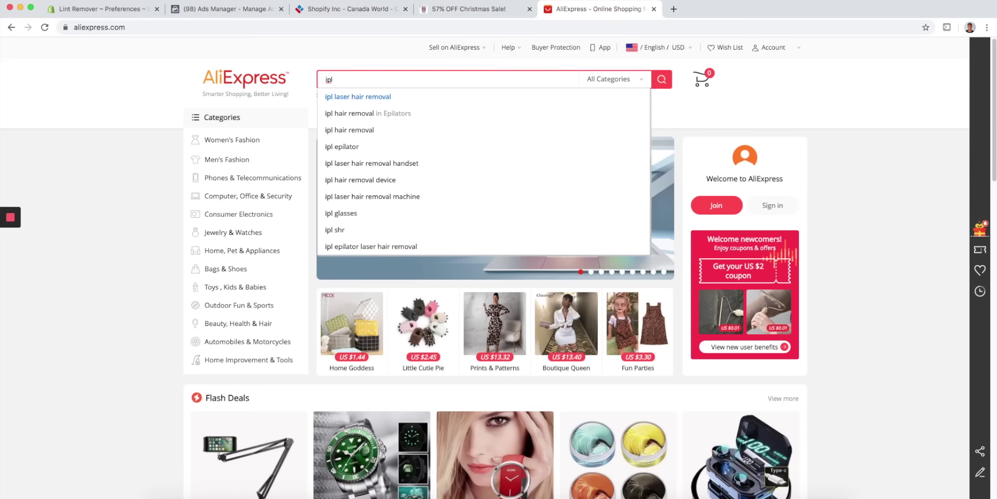
{"action": "left_click", "coordinate": [379, 97]}
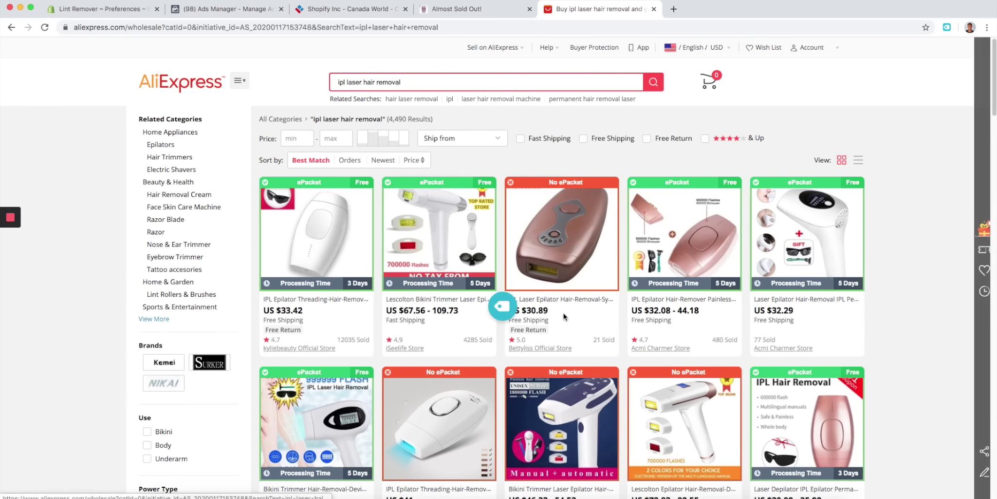
- Compare the HeySilkySkin $99 Laser Hair Removal Handset page against the AliExpress listings
{"action": "left_click", "coordinate": [490, 11]}
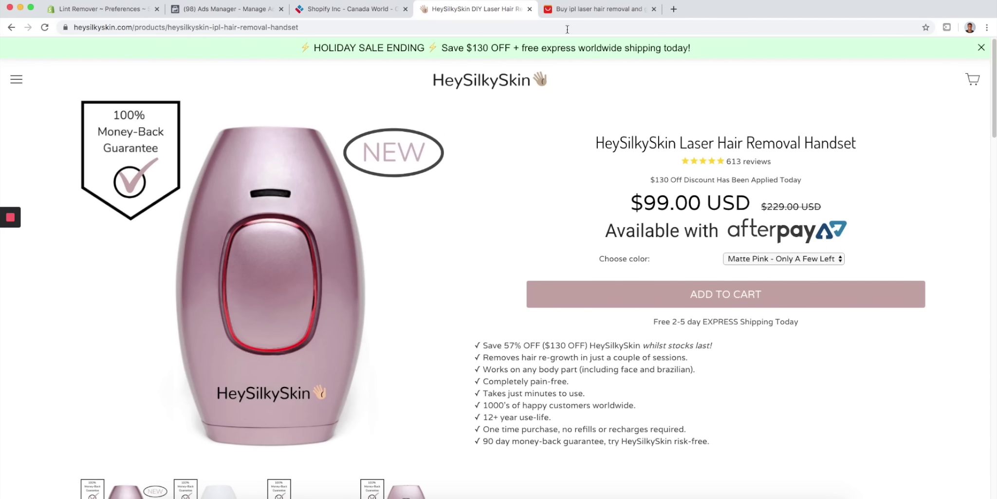
{"action": "left_click", "coordinate": [587, 9]}
{"action": "left_click", "coordinate": [486, 9]}
{"action": "scroll", "coordinate": [668, 234], "scroll_direction": "down", "scroll_amount": 10}
{"action": "scroll", "coordinate": [669, 237], "scroll_direction": "up", "scroll_amount": 10}
{"action": "left_click", "coordinate": [362, 9]}
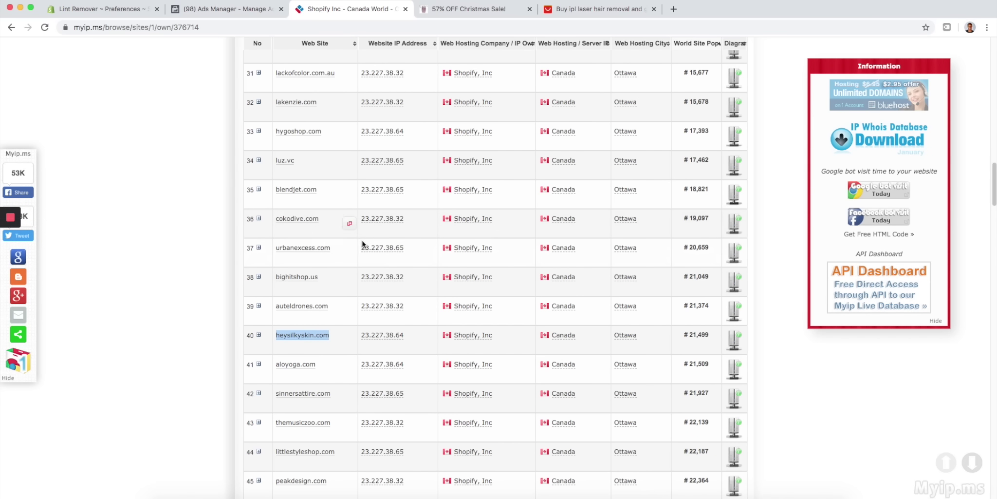
- Go to page 2 of the myip.ms Shopify sites list and copy the typicalgoodies.com domain
{"action": "scroll", "coordinate": [367, 236], "scroll_direction": "down", "scroll_amount": 5}
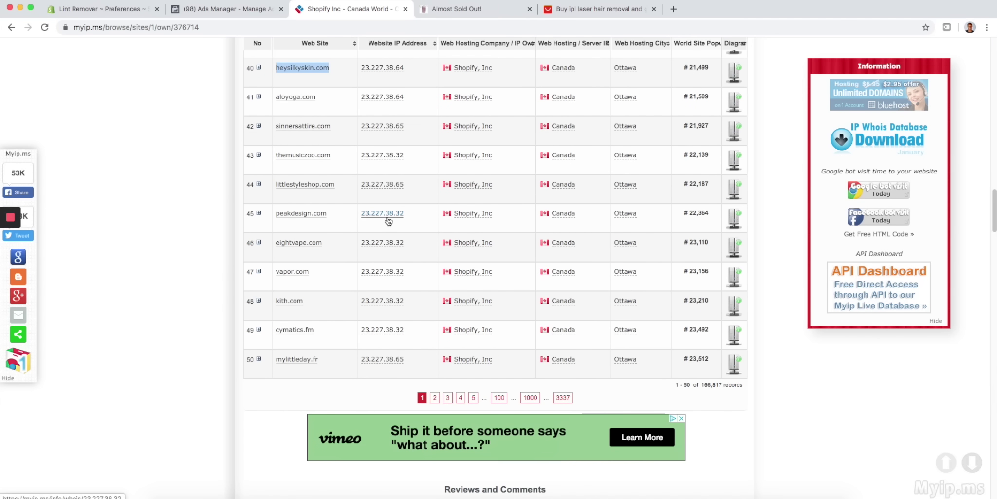
{"action": "scroll", "coordinate": [399, 214], "scroll_direction": "down", "scroll_amount": 2}
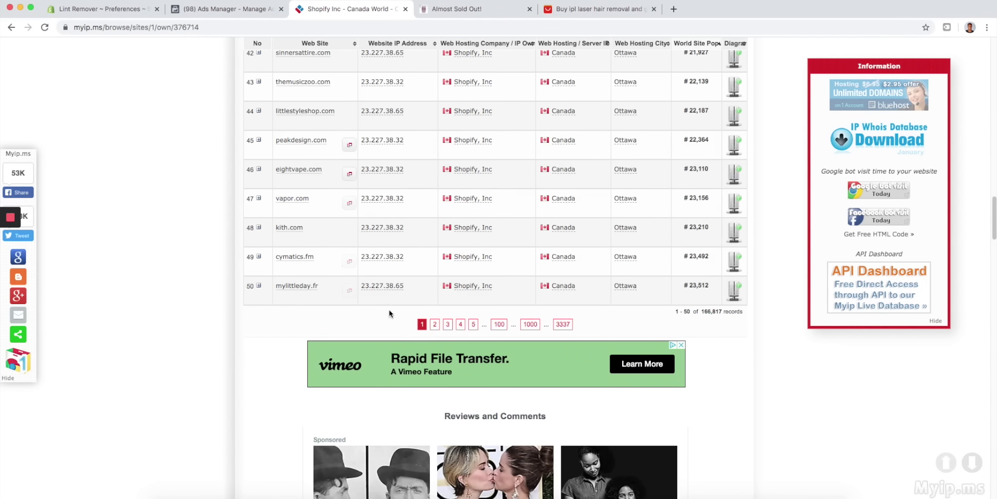
{"action": "left_click", "coordinate": [435, 325]}
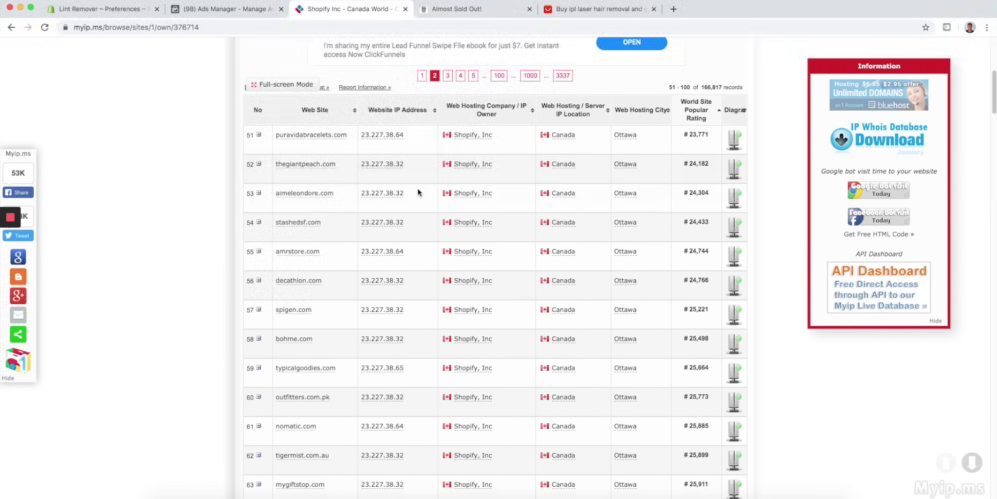
{"action": "scroll", "coordinate": [413, 195], "scroll_direction": "down", "scroll_amount": 3}
{"action": "scroll", "coordinate": [351, 253], "scroll_direction": "down", "scroll_amount": 1}
{"action": "left_click_drag", "start_coordinate": [338, 264], "coordinate": [276, 263]}
{"action": "key", "text": "cmd+c"}
- Load typicalgoodies.com in the HeySilkySkin tab
{"action": "left_click", "coordinate": [475, 8]}
{"action": "left_click", "coordinate": [480, 25]}
{"action": "key", "text": "cmd+v"}
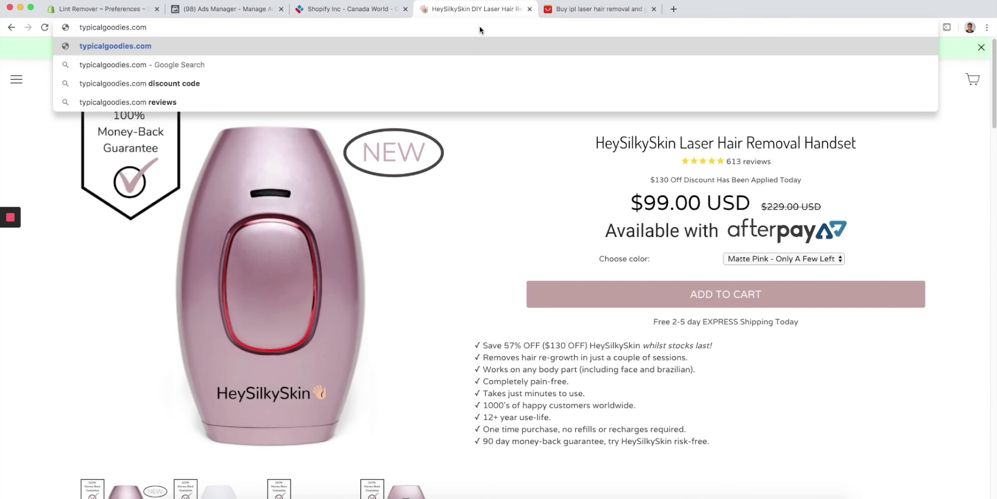
{"action": "key", "text": "Return"}
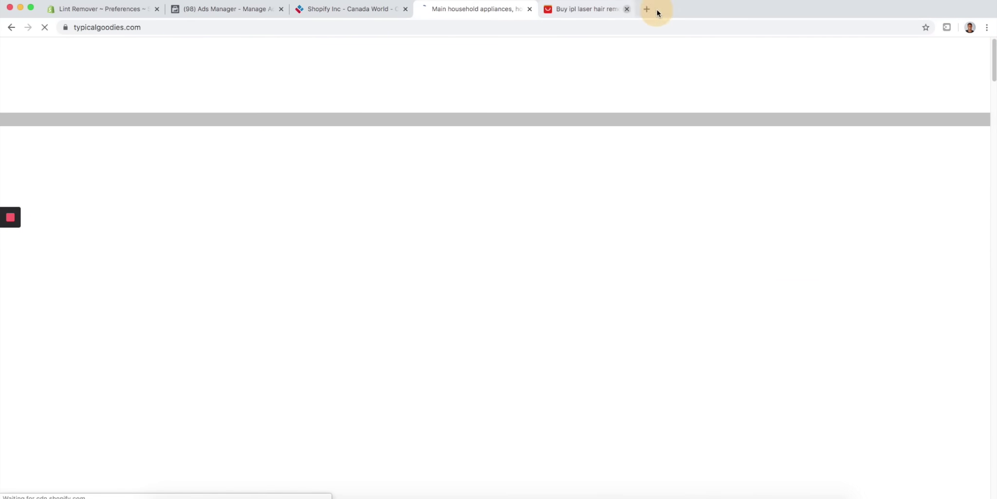
- Close the AliExpress tab, dismiss TypicalGoodies' newsletter popup, and browse its product grid
{"action": "left_click", "coordinate": [654, 9]}
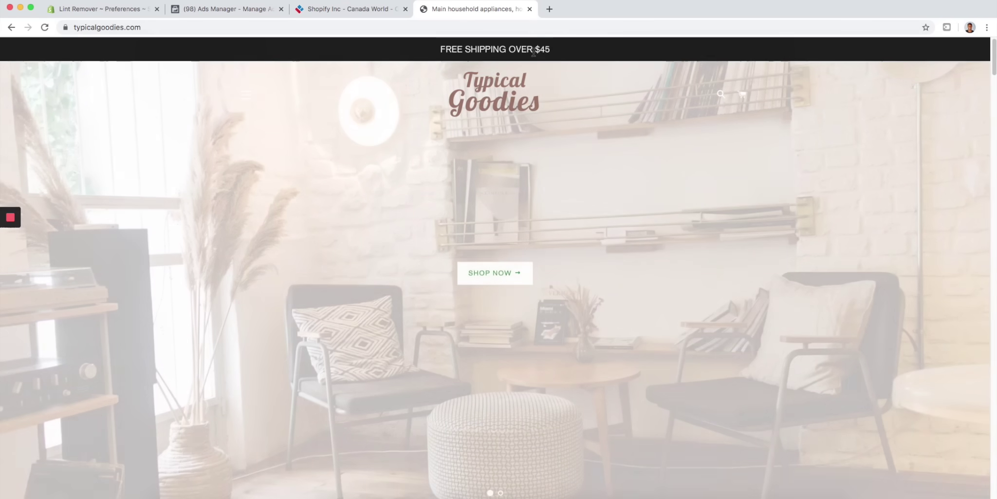
{"action": "scroll", "coordinate": [532, 55], "scroll_direction": "down", "scroll_amount": 10}
{"action": "scroll", "coordinate": [533, 55], "scroll_direction": "down", "scroll_amount": 3}
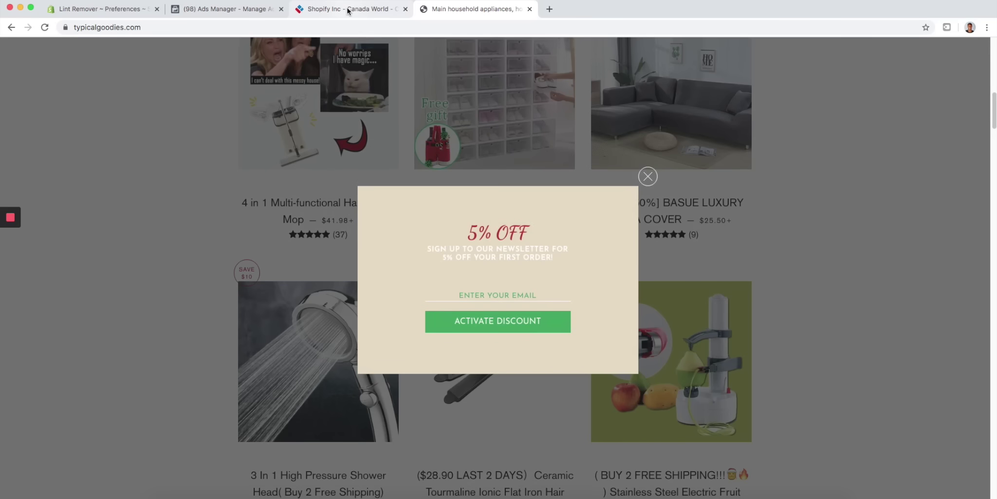
{"action": "left_click", "coordinate": [645, 175]}
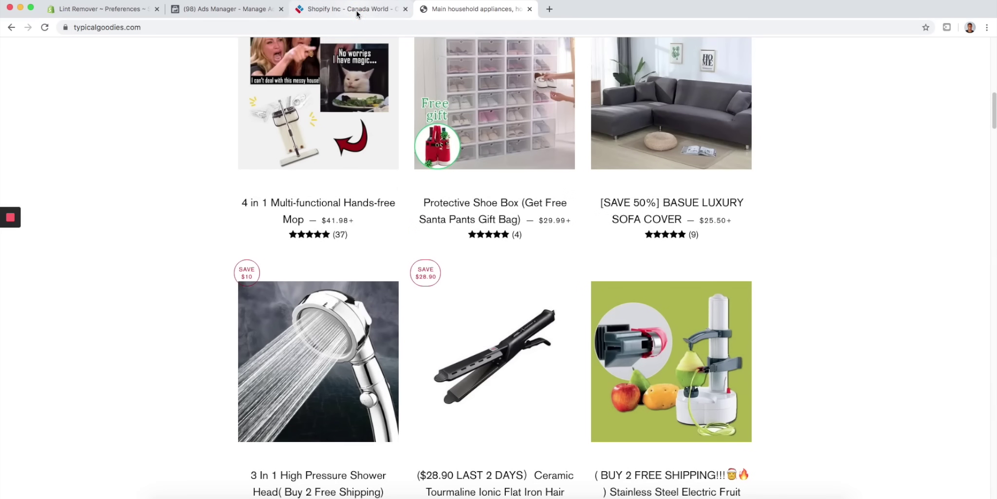
{"action": "left_click", "coordinate": [350, 9]}
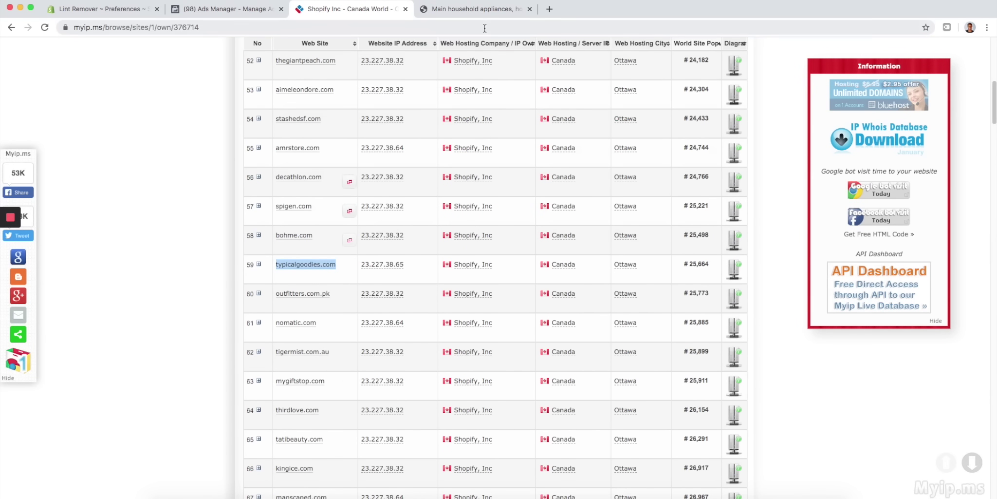
{"action": "left_click", "coordinate": [489, 10]}
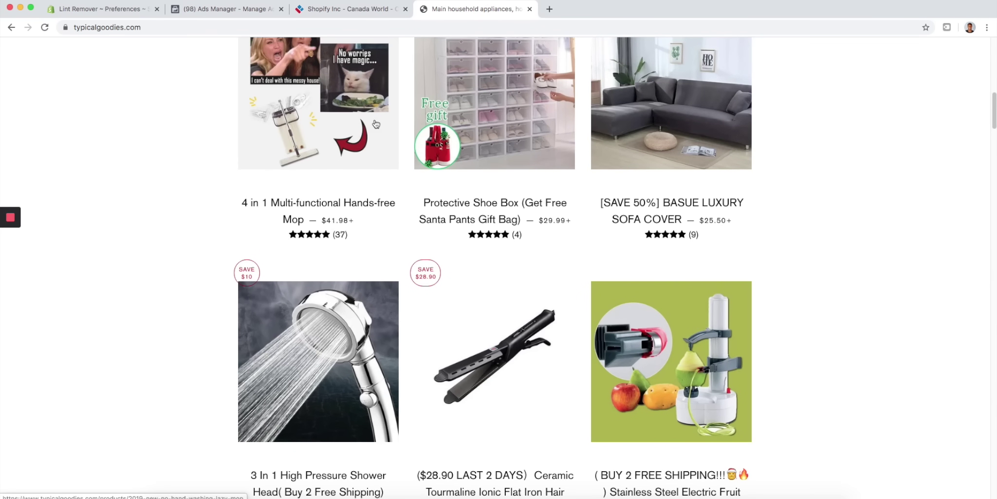
- Follow the TypicalGoodies footer Facebook link, which goes nowhere, and return to the store
{"action": "scroll", "coordinate": [376, 124], "scroll_direction": "down", "scroll_amount": 15}
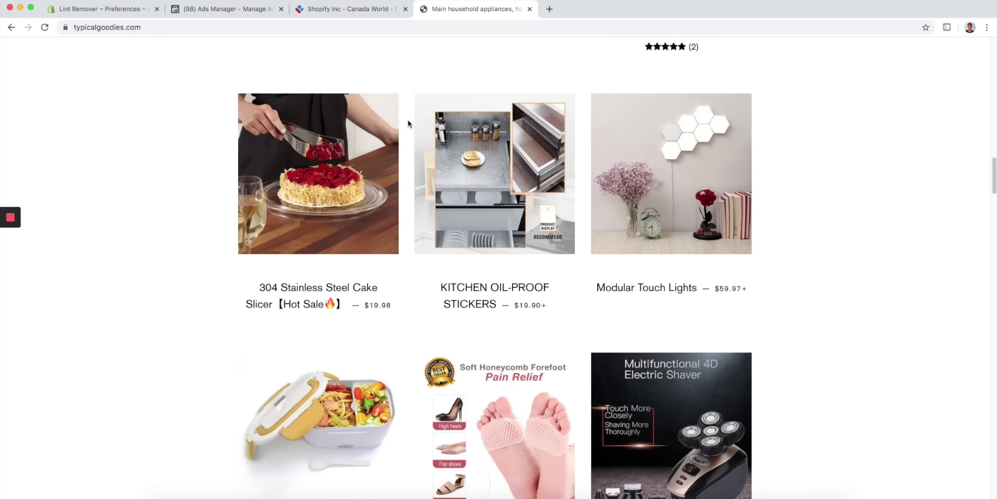
{"action": "scroll", "coordinate": [408, 123], "scroll_direction": "down", "scroll_amount": 5}
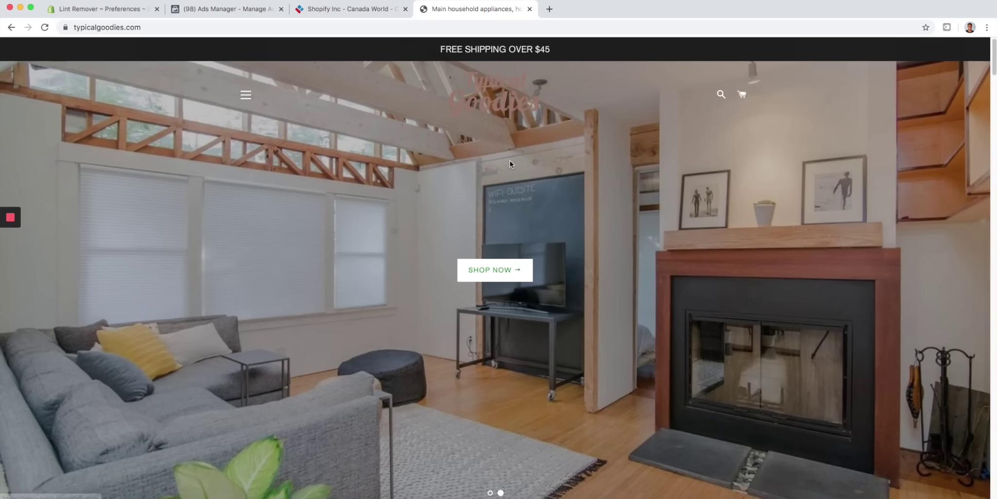
{"action": "scroll", "coordinate": [505, 201], "scroll_direction": "down", "scroll_amount": 10}
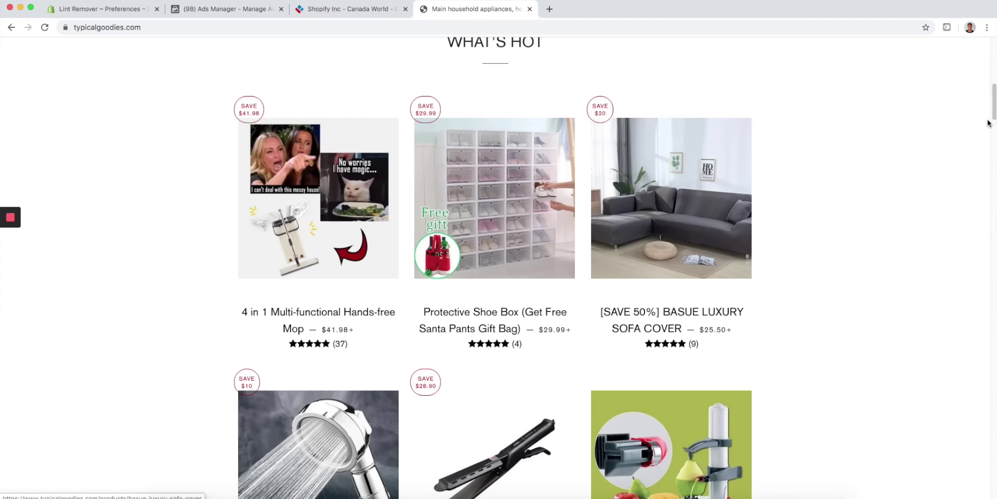
{"action": "left_click_drag", "start_coordinate": [994, 106], "coordinate": [965, 495]}
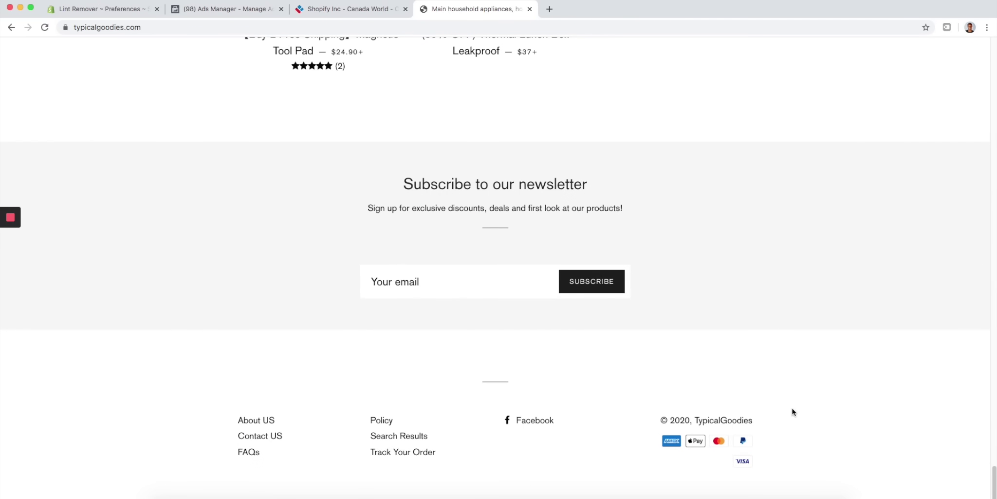
{"action": "left_click", "coordinate": [522, 418]}
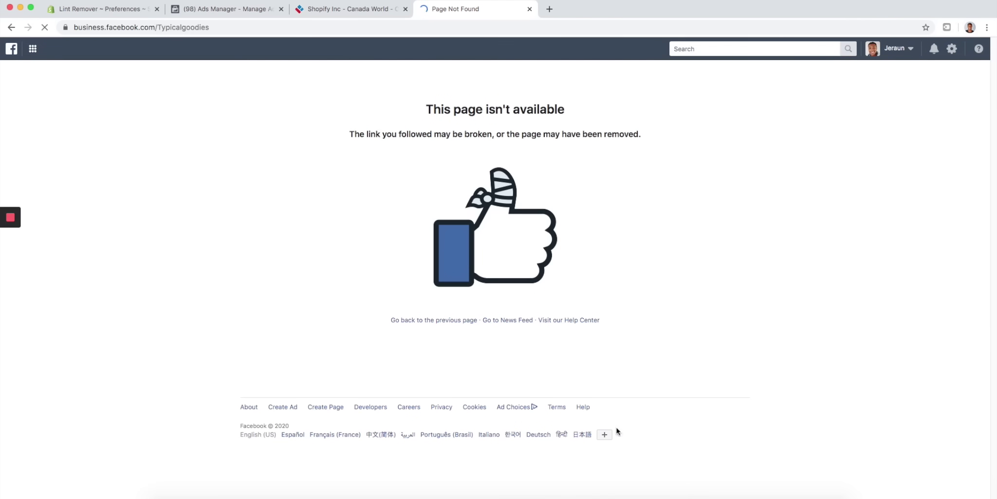
{"action": "left_click", "coordinate": [10, 27]}
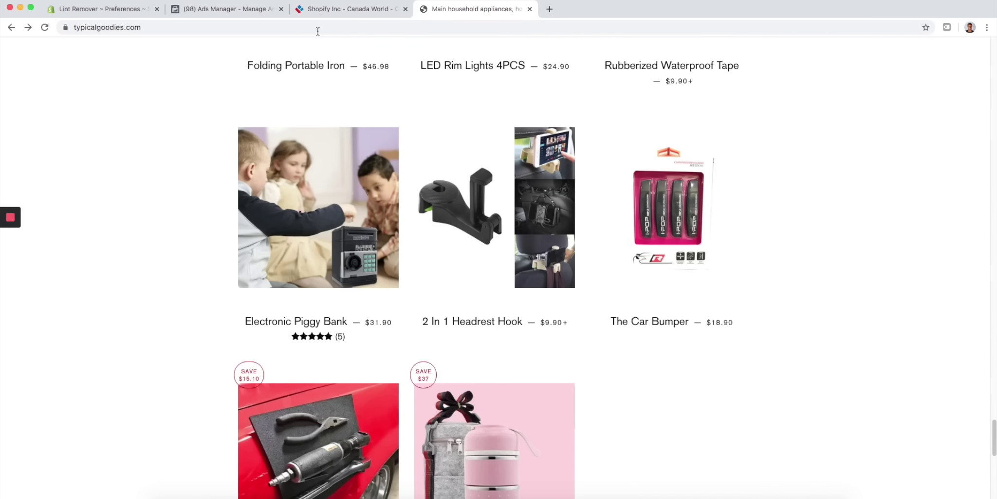
{"action": "left_click", "coordinate": [549, 9]}
- Search Google for 'typical goodies facebook' and open the Typicalgoodies Facebook page
{"action": "type", "text": "typical"}
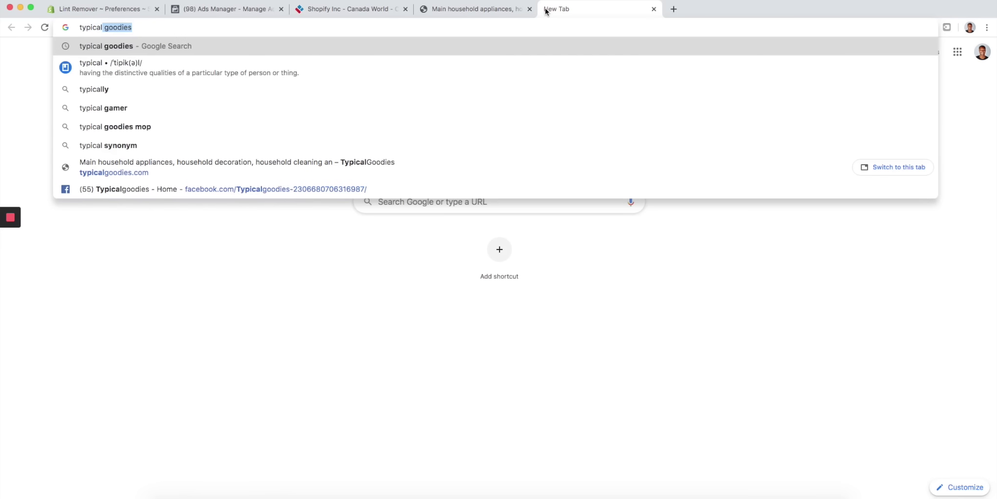
{"action": "type", "text": " goodies "}
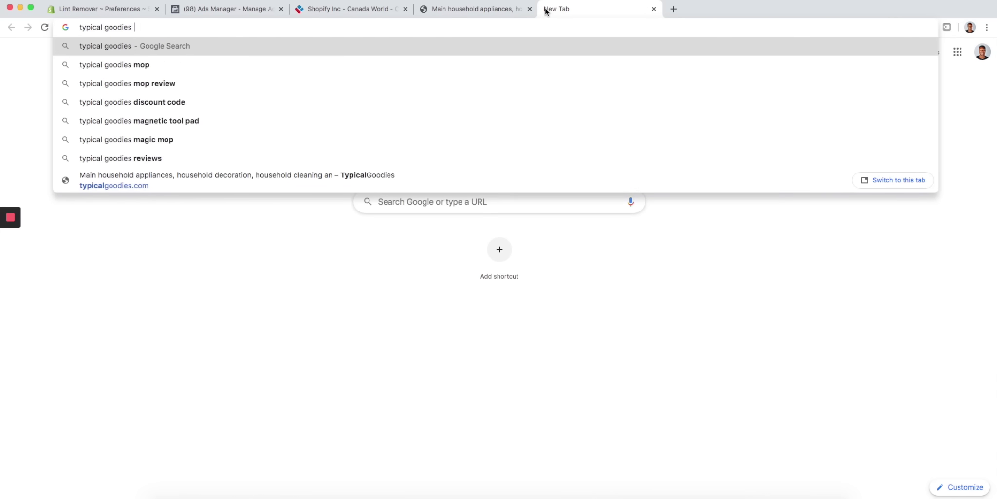
{"action": "type", "text": "facebook"}
{"action": "key", "text": "Return"}
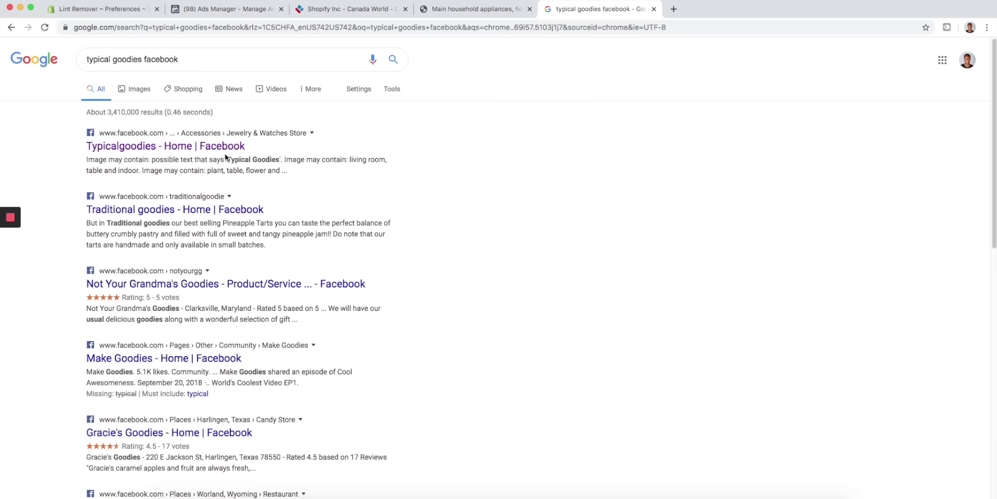
{"action": "left_click", "coordinate": [228, 147]}
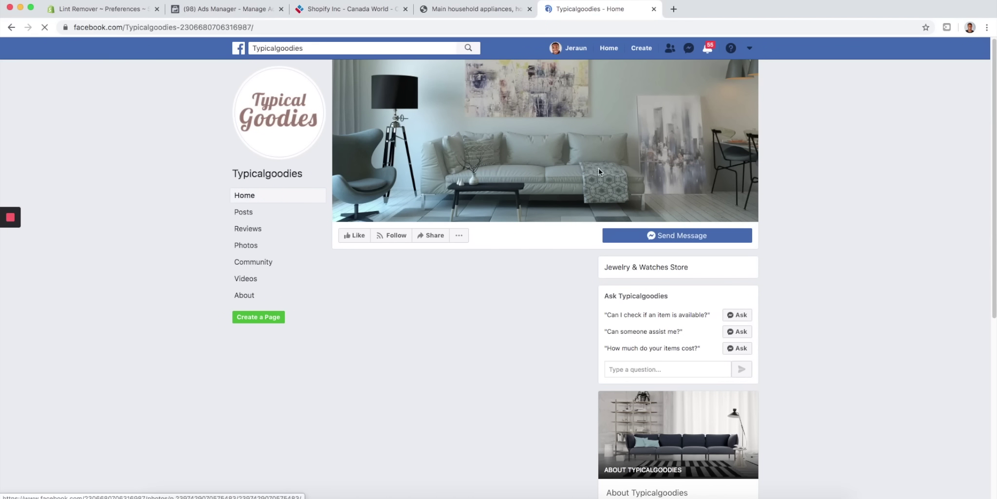
- Review the page's transparency details and open its 9 ads in the Ad Library
{"action": "scroll", "coordinate": [675, 196], "scroll_direction": "down", "scroll_amount": 6}
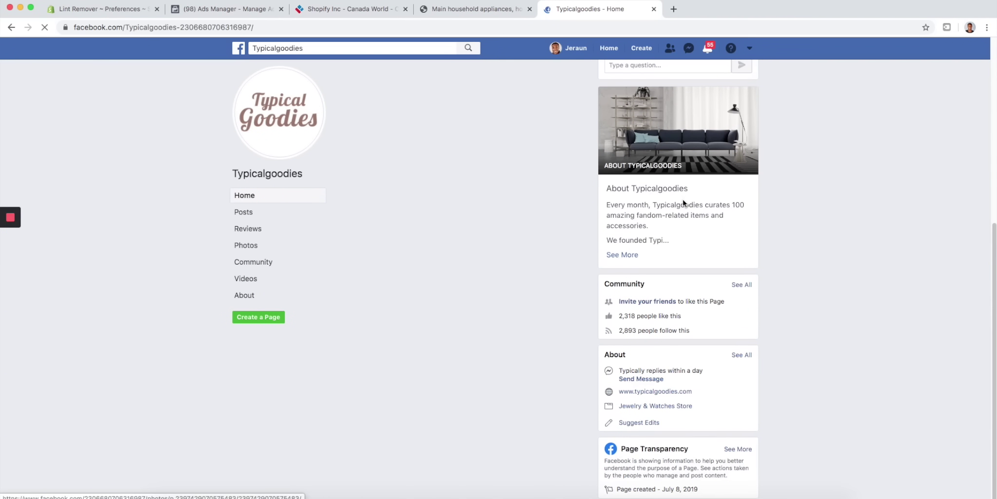
{"action": "scroll", "coordinate": [688, 292], "scroll_direction": "down", "scroll_amount": 3}
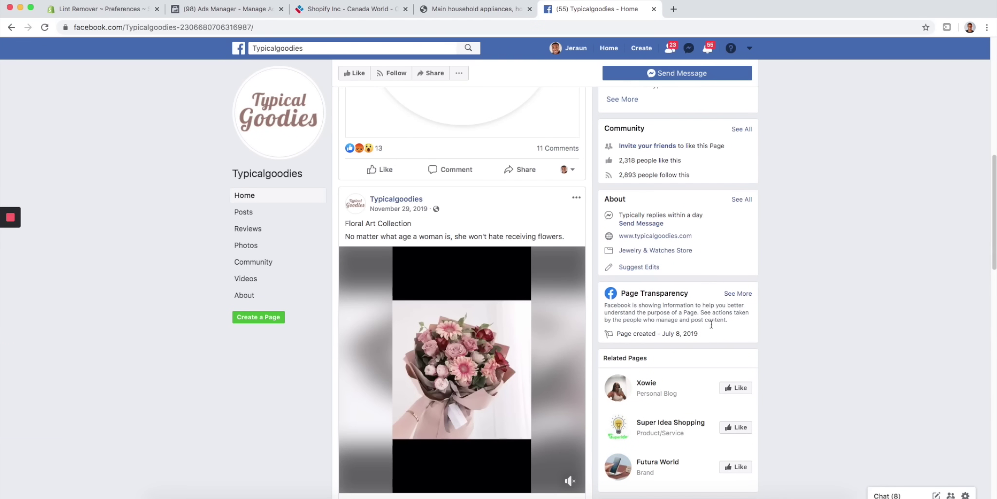
{"action": "left_click", "coordinate": [741, 296]}
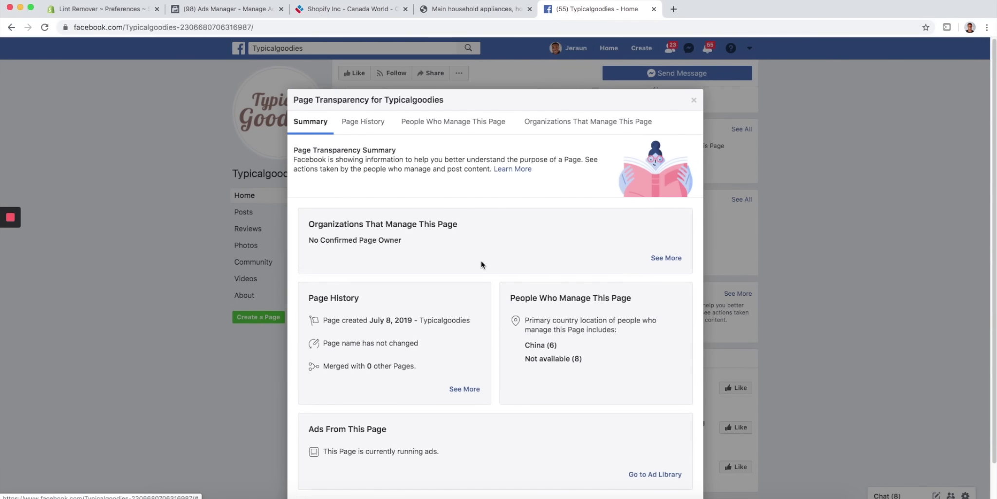
{"action": "scroll", "coordinate": [483, 263], "scroll_direction": "down", "scroll_amount": 2}
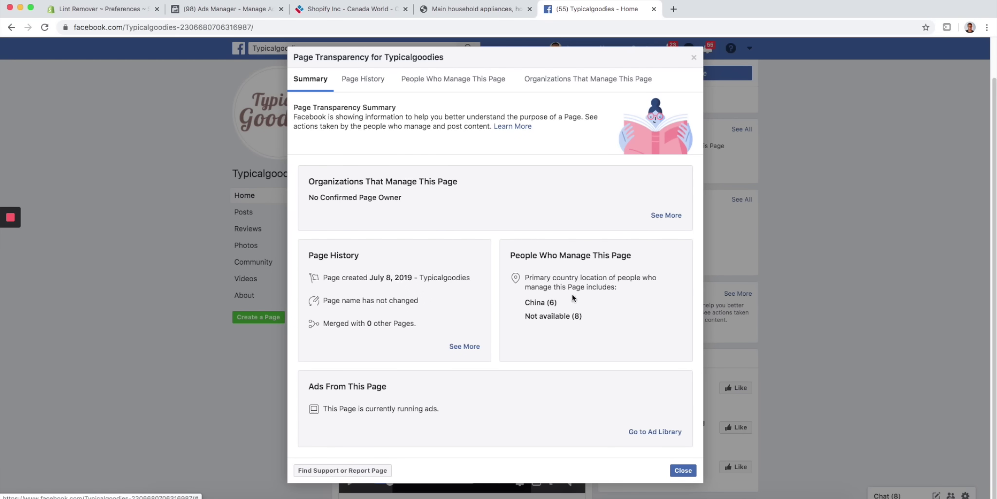
{"action": "left_click", "coordinate": [643, 433]}
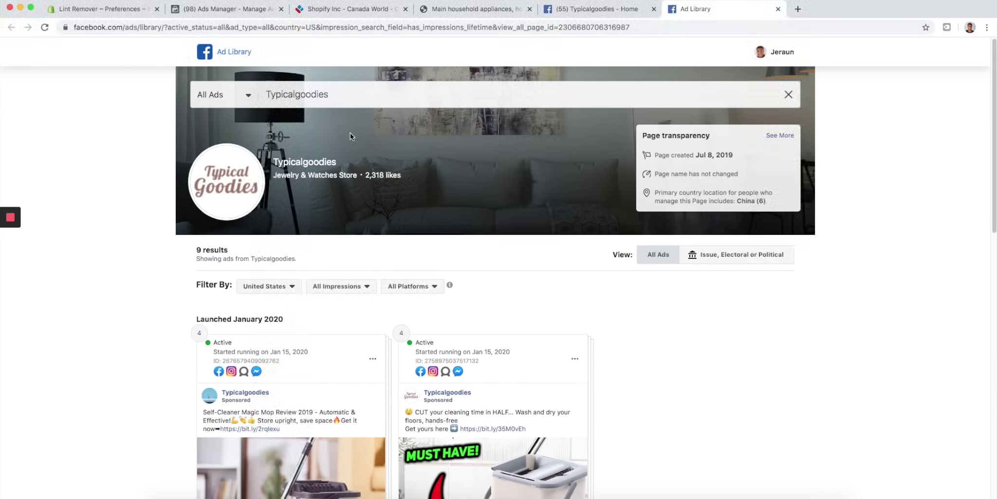
- Browse the Typicalgoodies ads and play the left mop ad's video
{"action": "scroll", "coordinate": [349, 133], "scroll_direction": "down", "scroll_amount": 10}
{"action": "scroll", "coordinate": [540, 167], "scroll_direction": "down", "scroll_amount": 6}
{"action": "scroll", "coordinate": [541, 167], "scroll_direction": "up", "scroll_amount": 6}
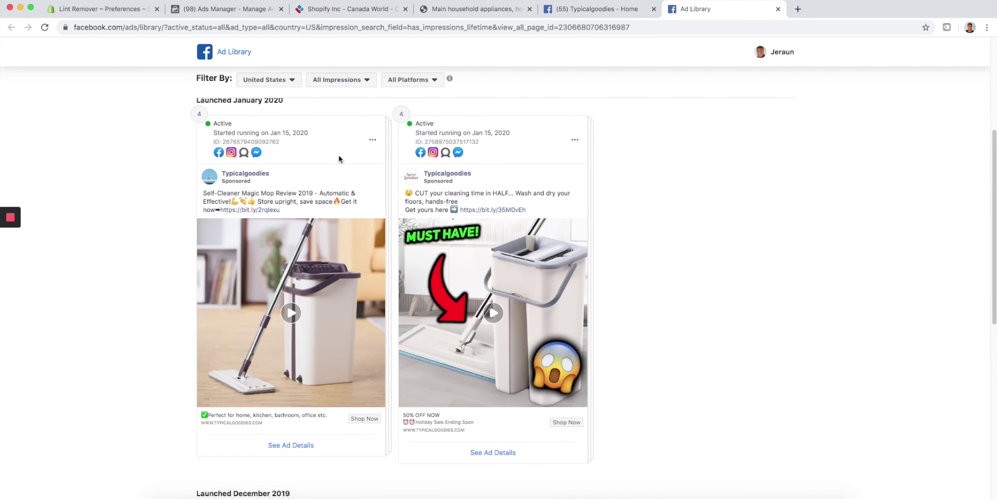
{"action": "scroll", "coordinate": [286, 211], "scroll_direction": "down", "scroll_amount": 1}
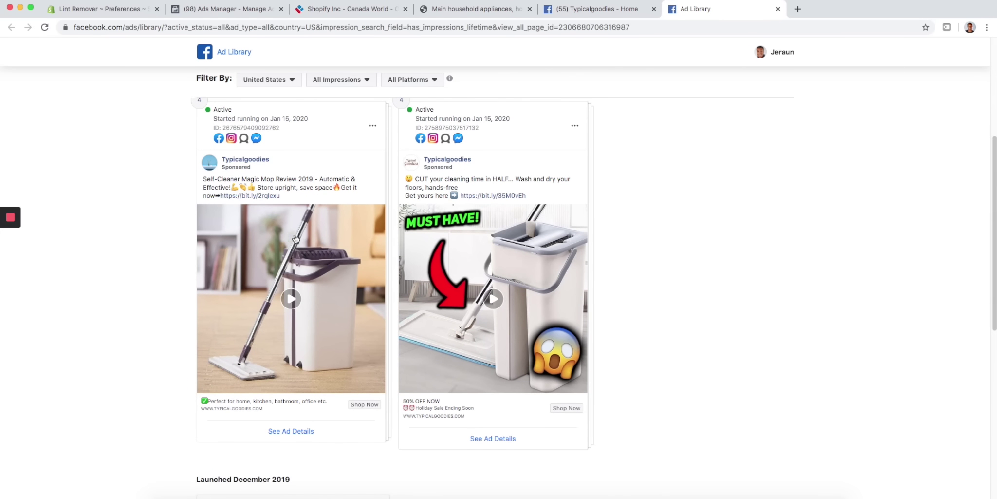
{"action": "scroll", "coordinate": [406, 214], "scroll_direction": "down", "scroll_amount": 10}
{"action": "scroll", "coordinate": [406, 214], "scroll_direction": "up", "scroll_amount": 15}
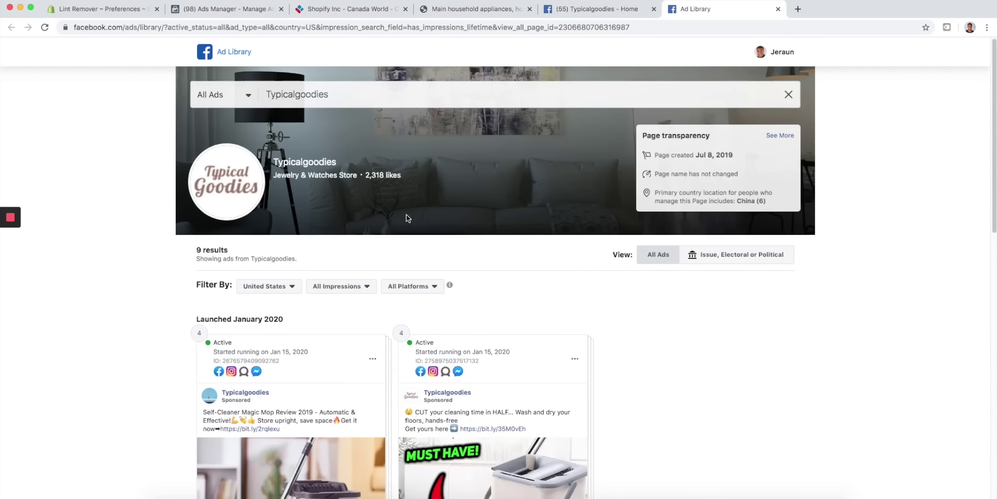
{"action": "scroll", "coordinate": [406, 214], "scroll_direction": "down", "scroll_amount": 5}
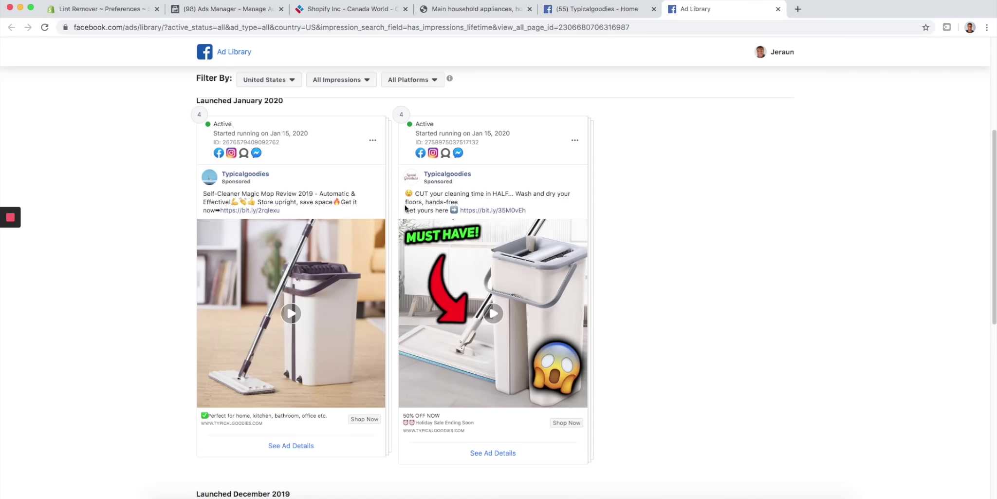
{"action": "left_click", "coordinate": [290, 313]}
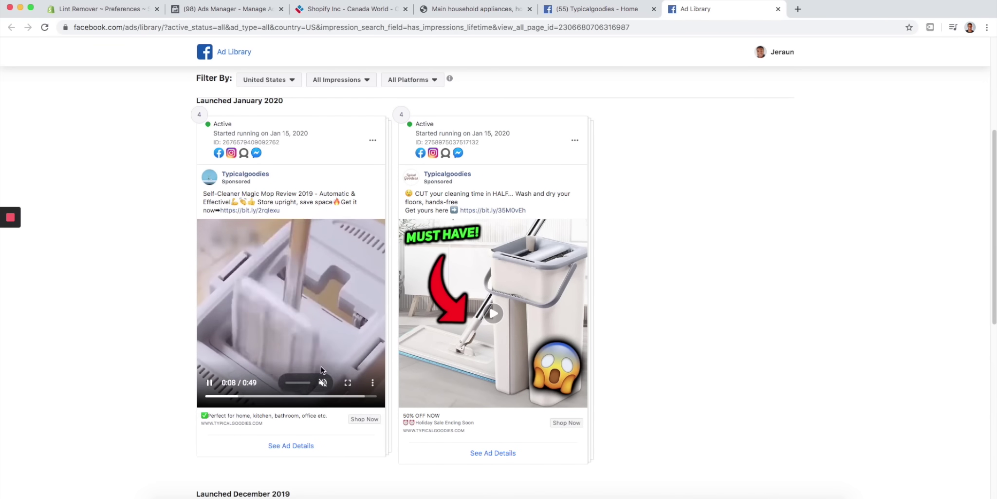
- Scroll through the remaining Typicalgoodies ads, then open a blank browser tab
{"action": "scroll", "coordinate": [421, 384], "scroll_direction": "down", "scroll_amount": 5}
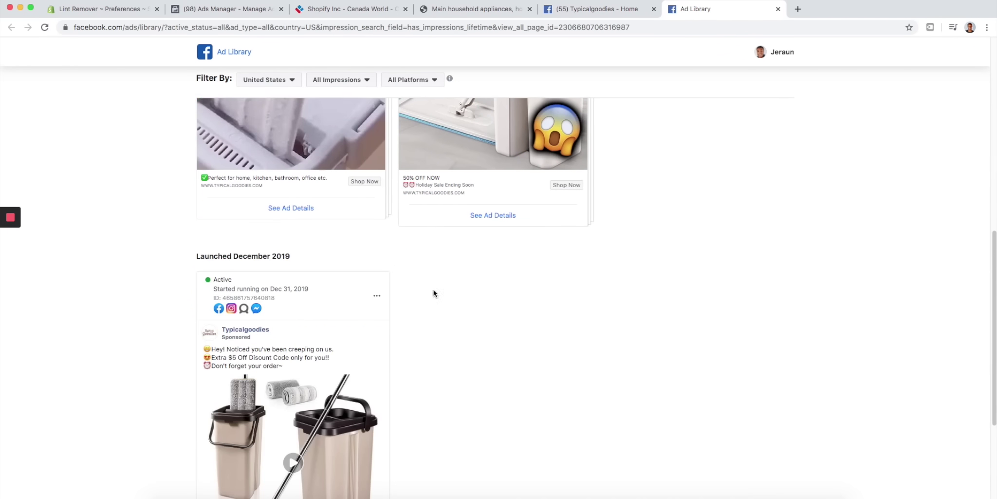
{"action": "scroll", "coordinate": [421, 384], "scroll_direction": "up", "scroll_amount": 9}
{"action": "scroll", "coordinate": [421, 384], "scroll_direction": "down", "scroll_amount": 6}
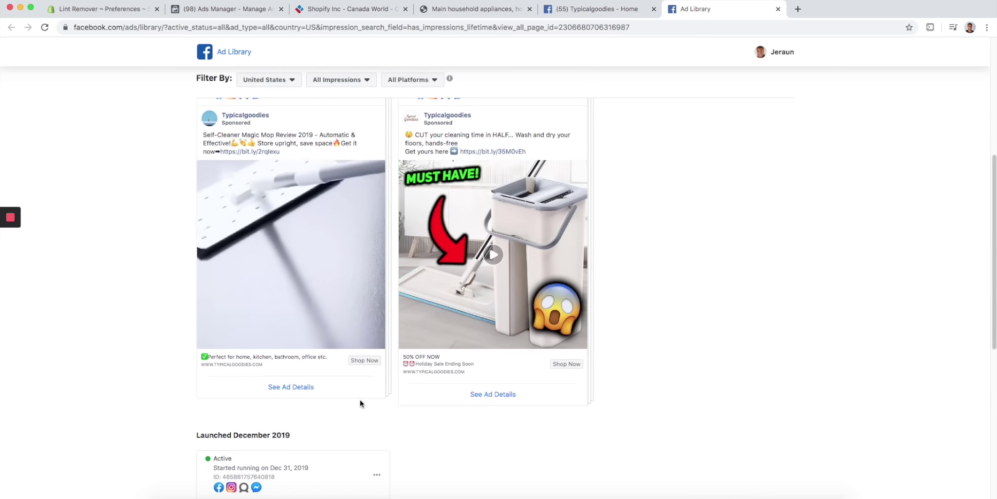
{"action": "scroll", "coordinate": [271, 268], "scroll_direction": "up", "scroll_amount": 4}
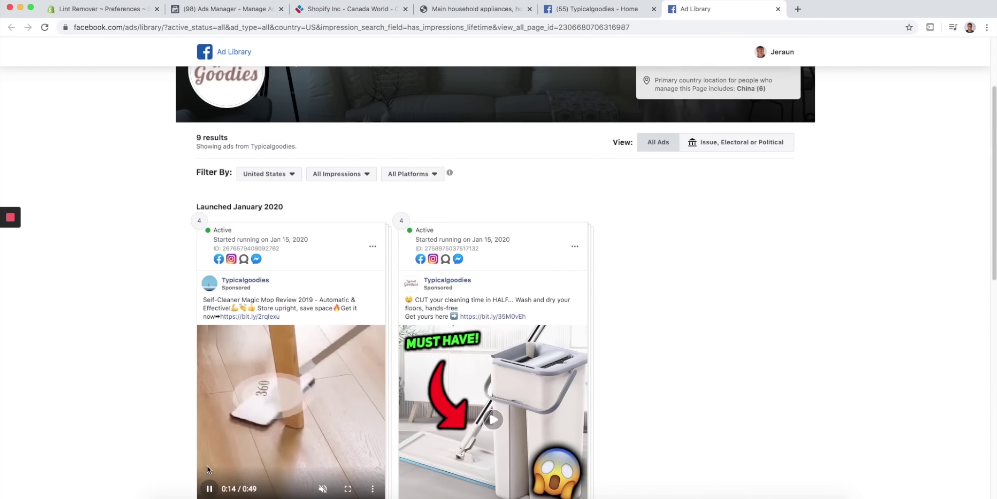
{"action": "scroll", "coordinate": [210, 438], "scroll_direction": "down", "scroll_amount": 2}
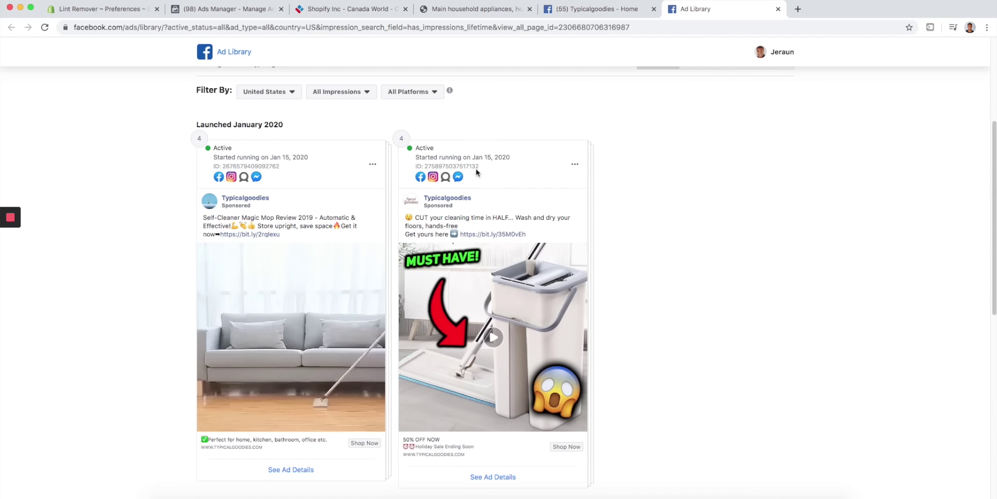
{"action": "scroll", "coordinate": [457, 135], "scroll_direction": "down", "scroll_amount": 3}
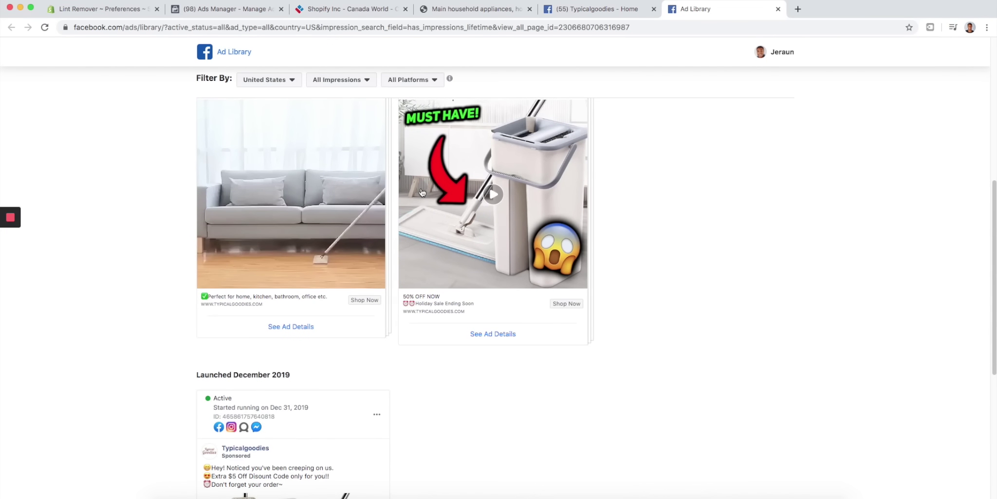
{"action": "scroll", "coordinate": [422, 192], "scroll_direction": "up", "scroll_amount": 5}
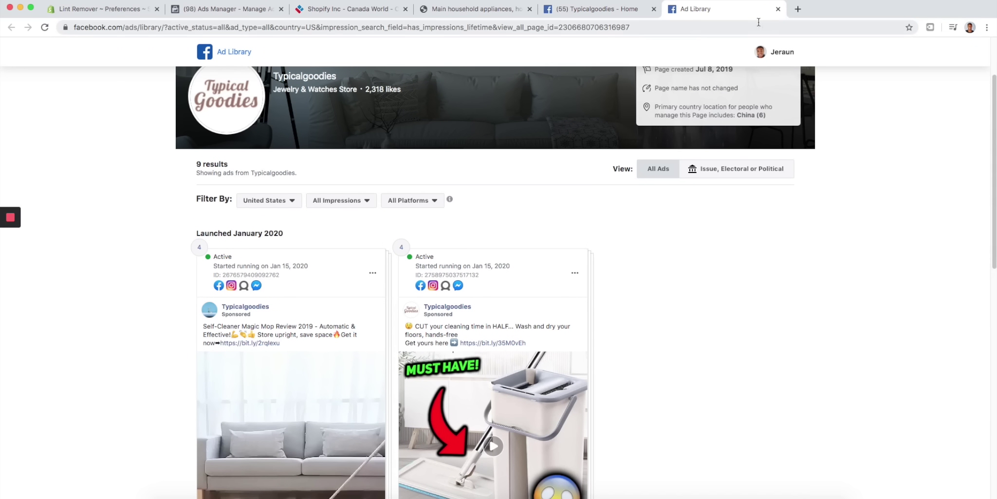
{"action": "left_click", "coordinate": [799, 10]}
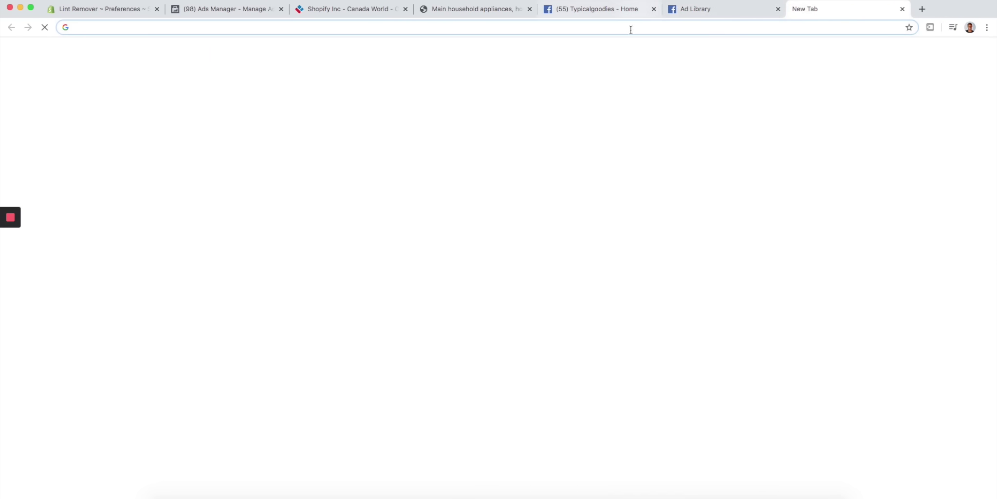
- Close the Typicalgoodies tab and search Google for 'myshopify.com lint remover'
{"action": "left_click", "coordinate": [654, 9]}
{"action": "left_click", "coordinate": [162, 27]}
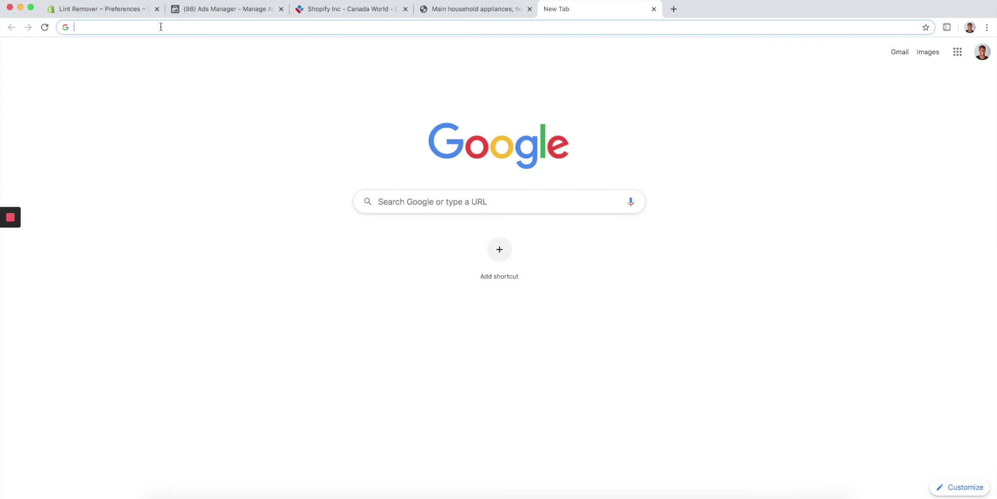
{"action": "type", "text": "my"}
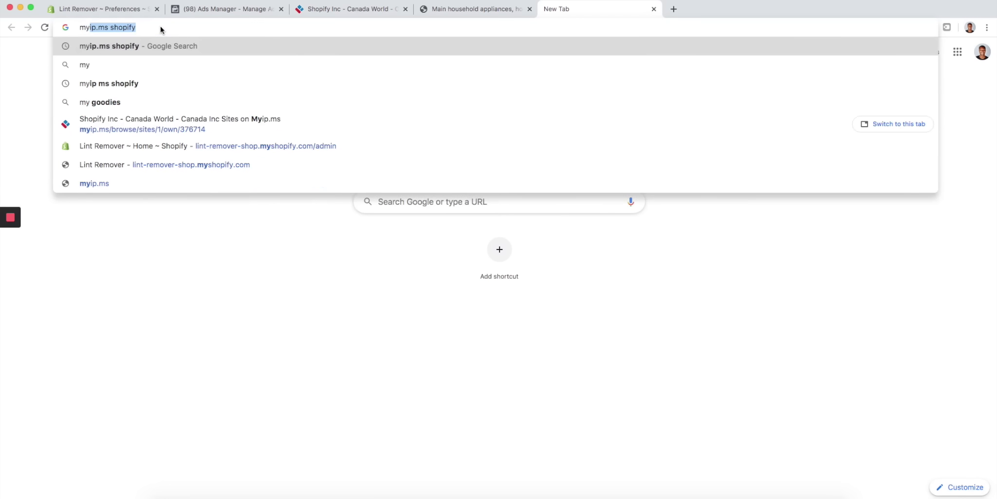
{"action": "type", "text": "shopify.co"}
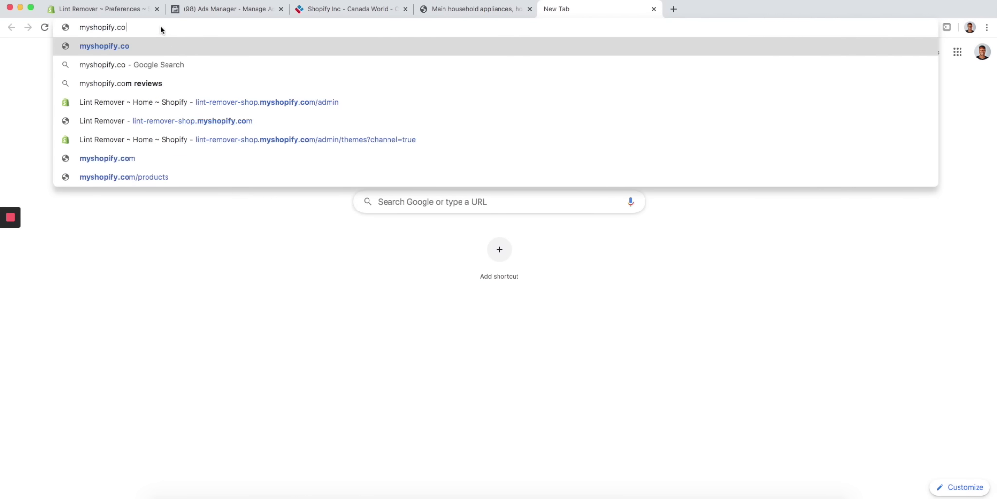
{"action": "type", "text": "m lint"}
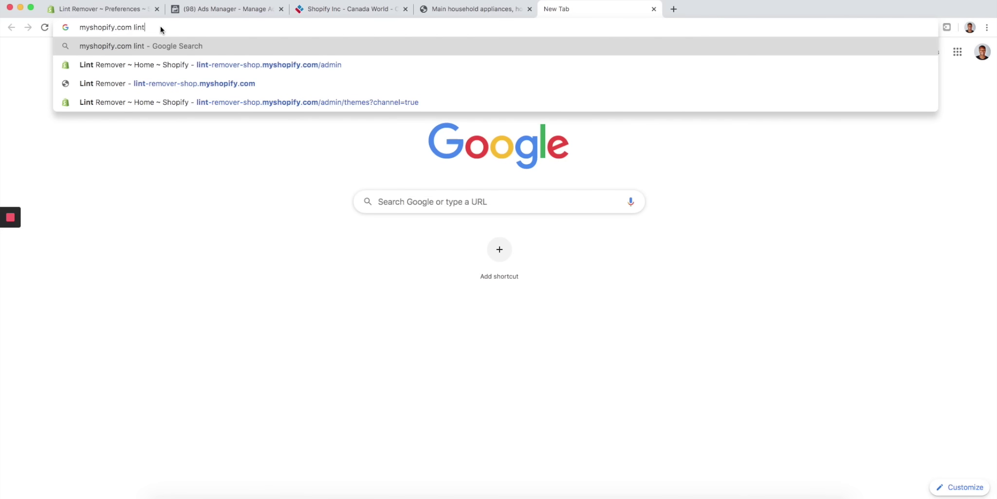
{"action": "type", "text": " remover"}
{"action": "key", "text": "Return"}
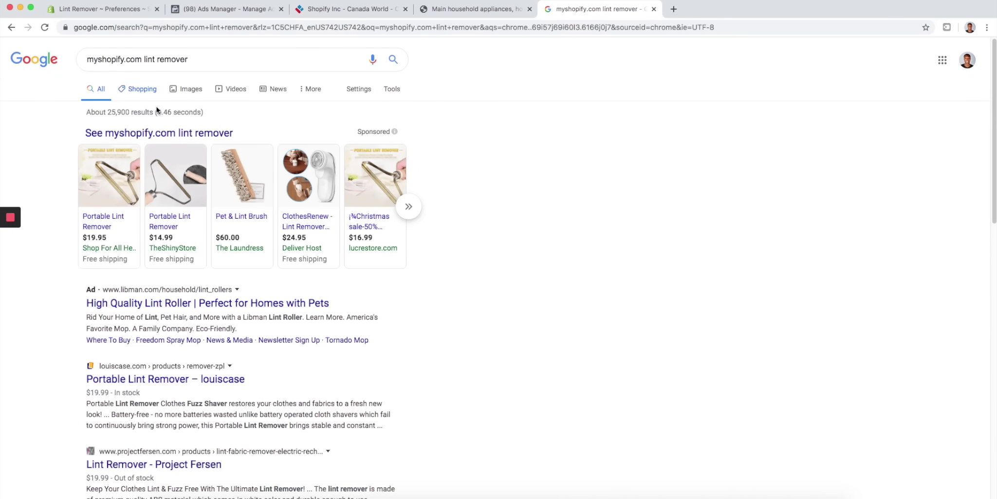
- Open the louiscase and Project Fersen lint remover results in new tabs
{"action": "scroll", "coordinate": [154, 141], "scroll_direction": "down", "scroll_amount": 3}
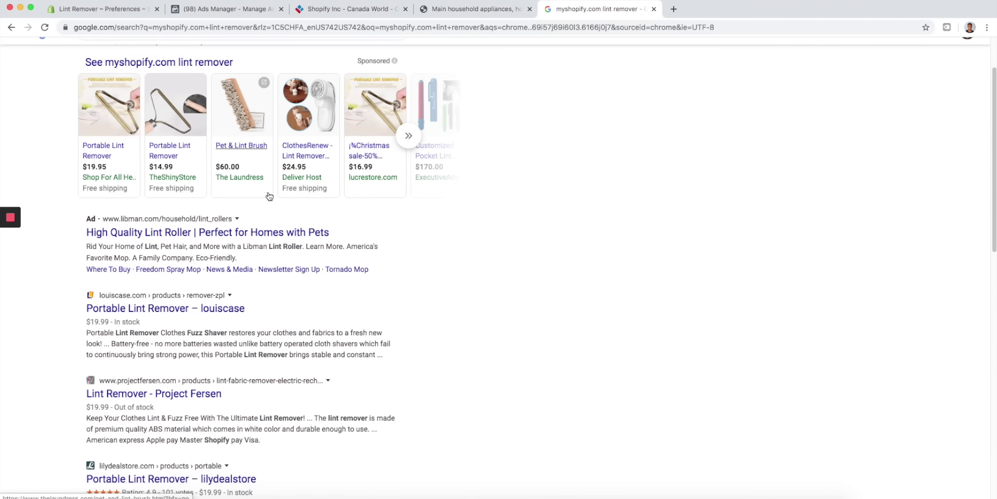
{"action": "scroll", "coordinate": [193, 272], "scroll_direction": "down", "scroll_amount": 2}
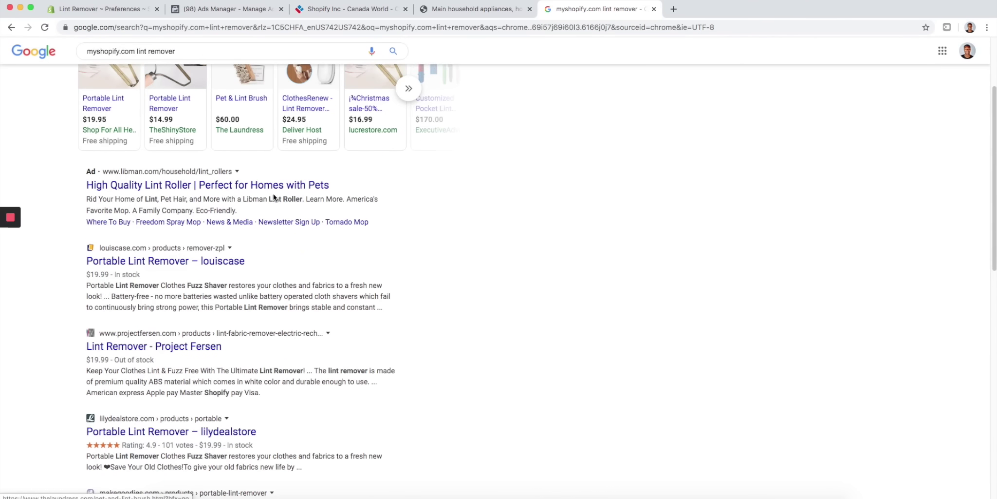
{"action": "left_click", "coordinate": [207, 261], "text": "super"}
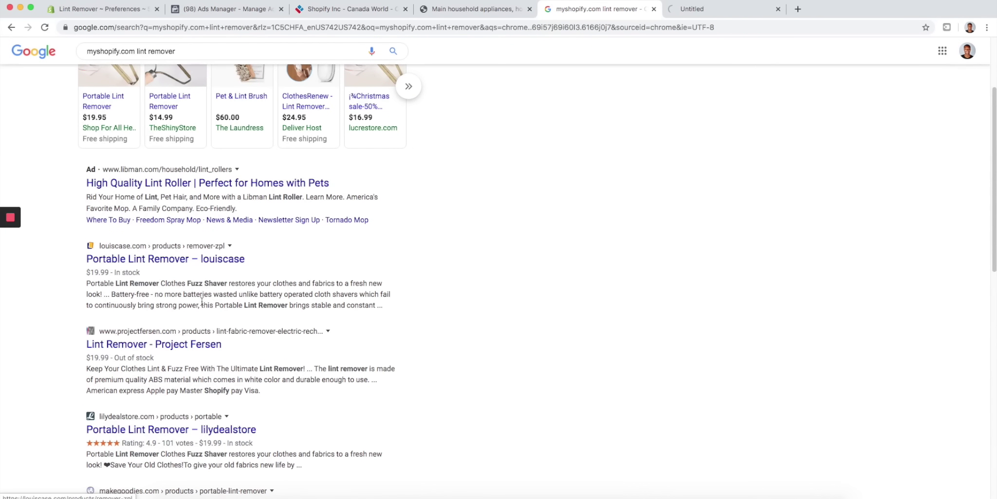
{"action": "left_click", "coordinate": [179, 349], "text": "super"}
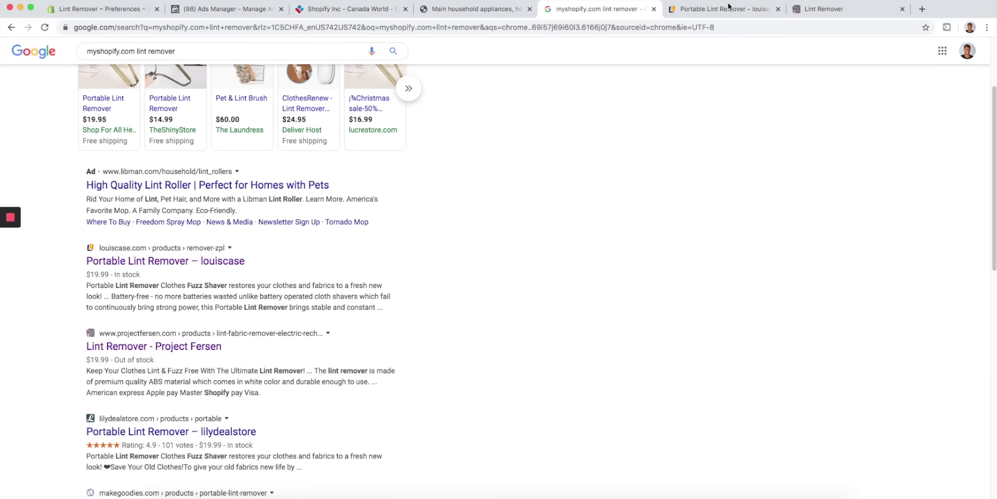
- Dismiss the louiscase email popup and scroll its $19.99 Portable Lint Remover page
{"action": "left_click", "coordinate": [719, 9]}
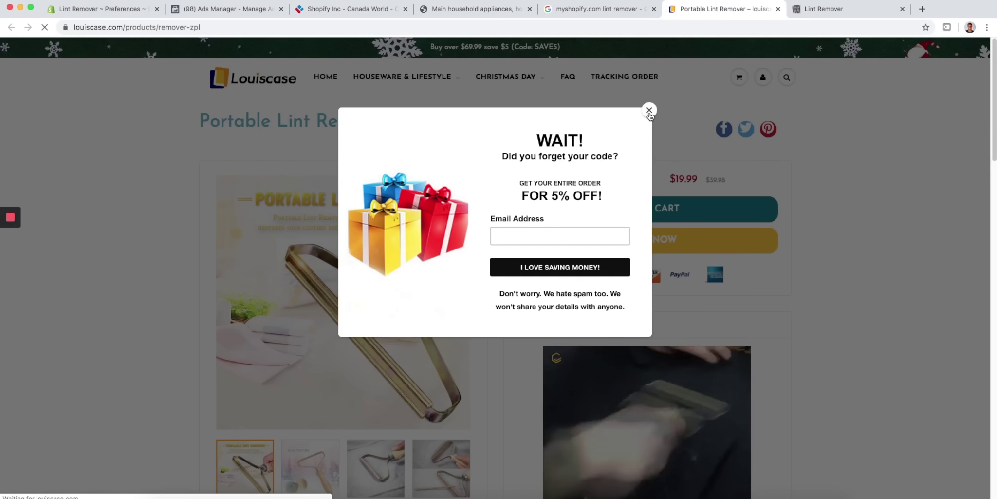
{"action": "left_click", "coordinate": [649, 110]}
{"action": "scroll", "coordinate": [474, 189], "scroll_direction": "down", "scroll_amount": 5}
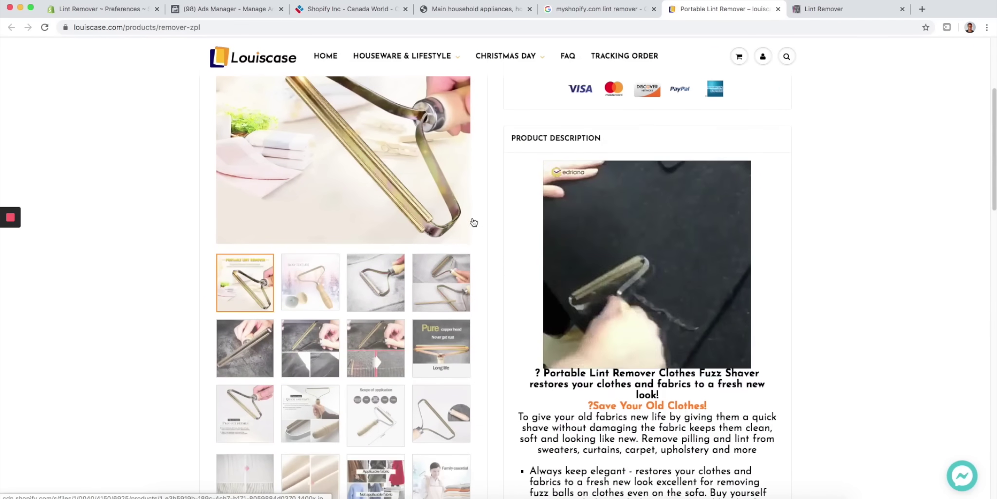
{"action": "scroll", "coordinate": [299, 297], "scroll_direction": "down", "scroll_amount": 4}
{"action": "scroll", "coordinate": [468, 283], "scroll_direction": "down", "scroll_amount": 15}
{"action": "scroll", "coordinate": [468, 282], "scroll_direction": "up", "scroll_amount": 17}
{"action": "scroll", "coordinate": [469, 283], "scroll_direction": "up", "scroll_amount": 5}
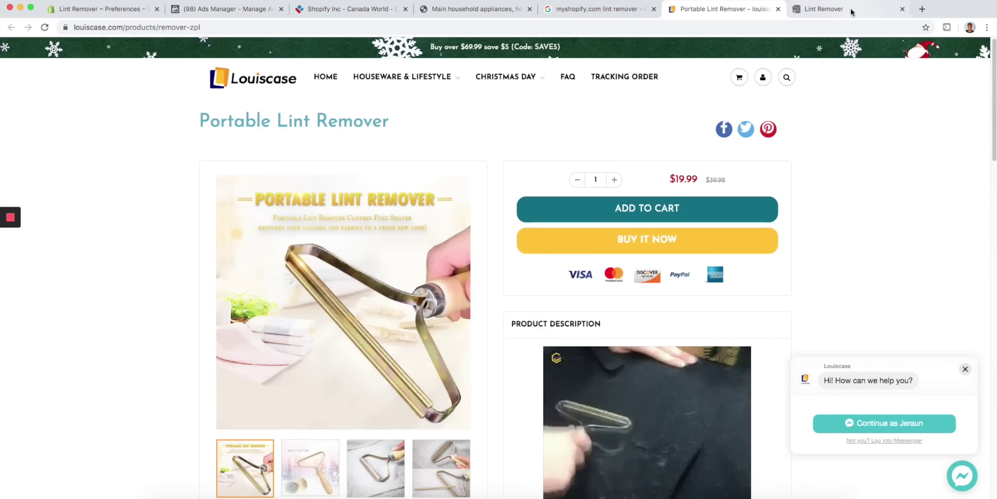
- Glance over the Project Fersen page, close it, and return to the Google results
{"action": "left_click", "coordinate": [851, 11]}
{"action": "scroll", "coordinate": [503, 182], "scroll_direction": "down", "scroll_amount": 3}
{"action": "scroll", "coordinate": [504, 182], "scroll_direction": "down", "scroll_amount": 10}
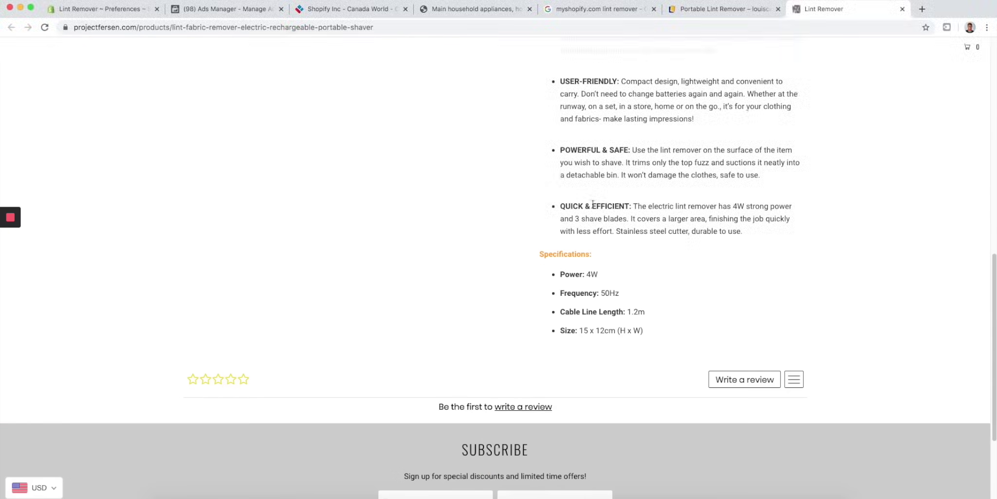
{"action": "scroll", "coordinate": [503, 182], "scroll_direction": "up", "scroll_amount": 14}
{"action": "left_click", "coordinate": [902, 8]}
{"action": "left_click", "coordinate": [599, 9]}
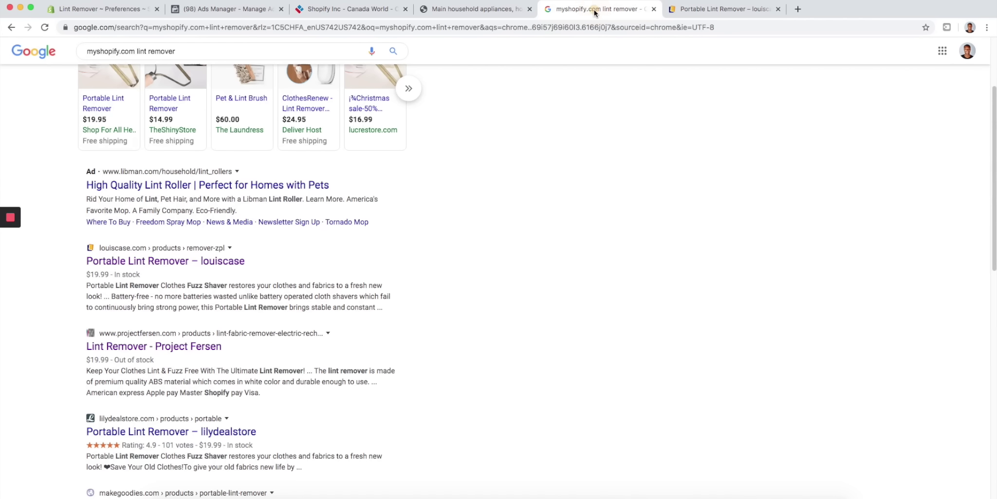
{"action": "scroll", "coordinate": [511, 128], "scroll_direction": "down", "scroll_amount": 1}
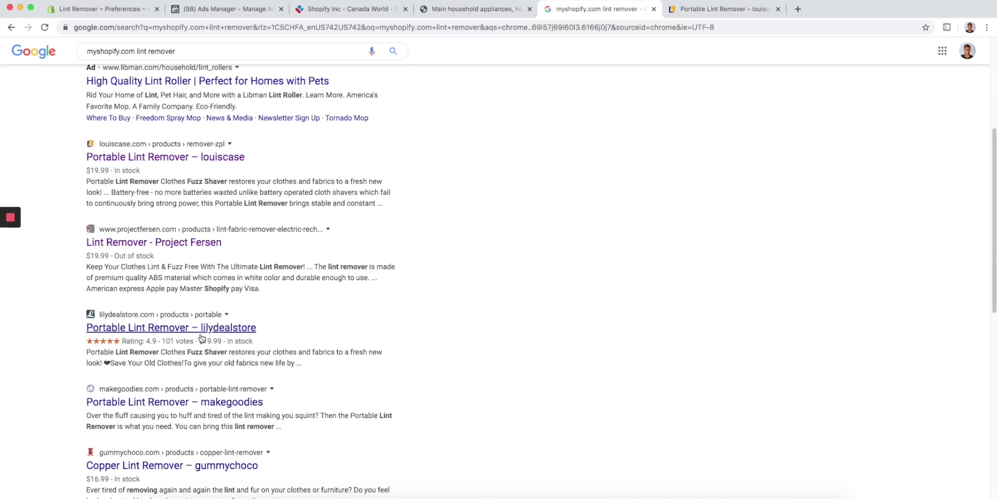
- Open the makegoodies result and view the lilydealstore product page, dismissing its email popup
{"action": "left_click", "coordinate": [166, 404], "text": "super"}
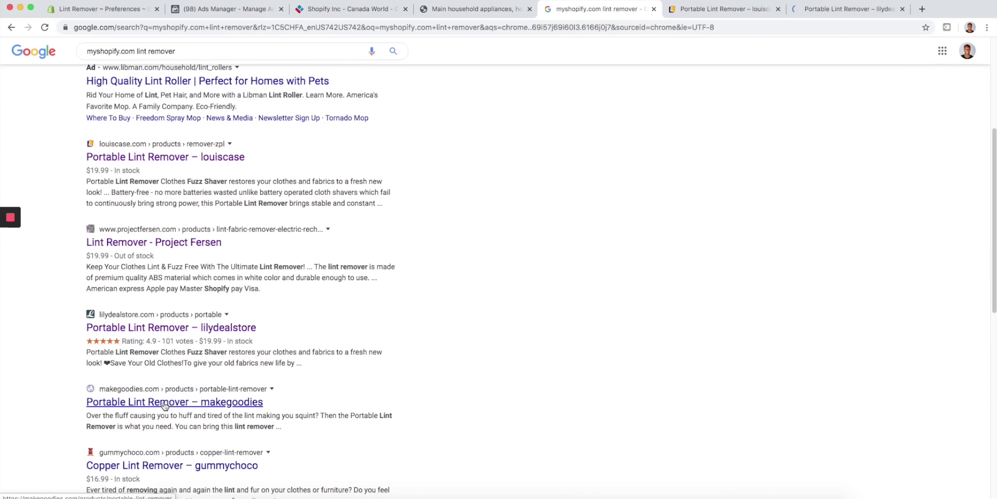
{"action": "left_click", "coordinate": [893, 15]}
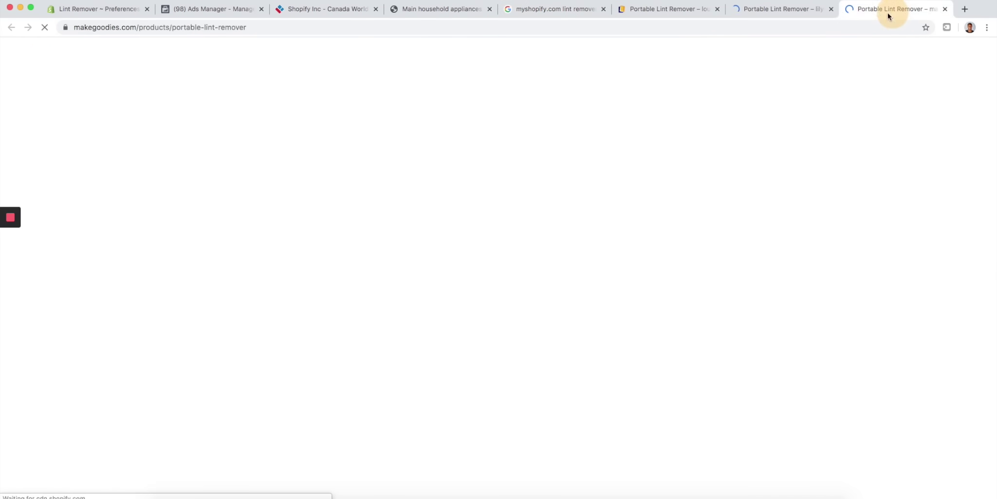
{"action": "left_click", "coordinate": [790, 15]}
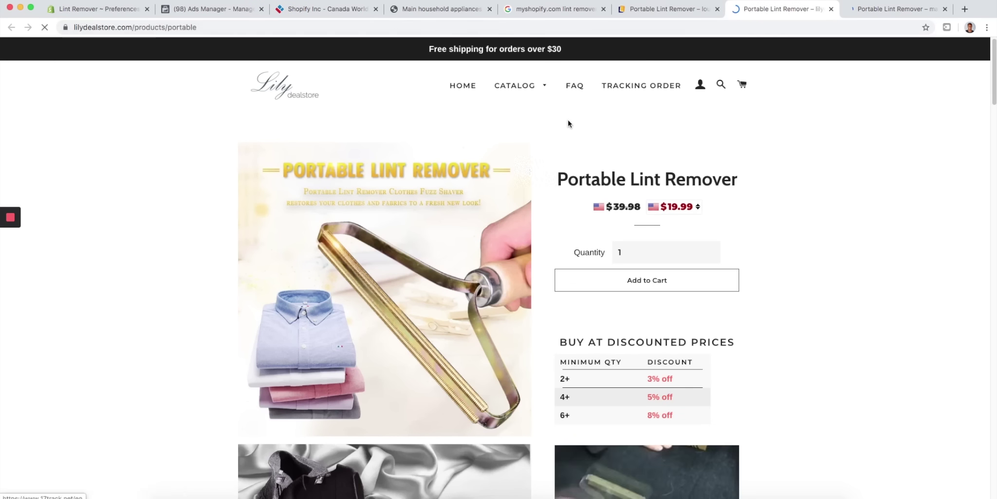
{"action": "scroll", "coordinate": [526, 148], "scroll_direction": "down", "scroll_amount": 6}
{"action": "scroll", "coordinate": [536, 135], "scroll_direction": "down", "scroll_amount": 15}
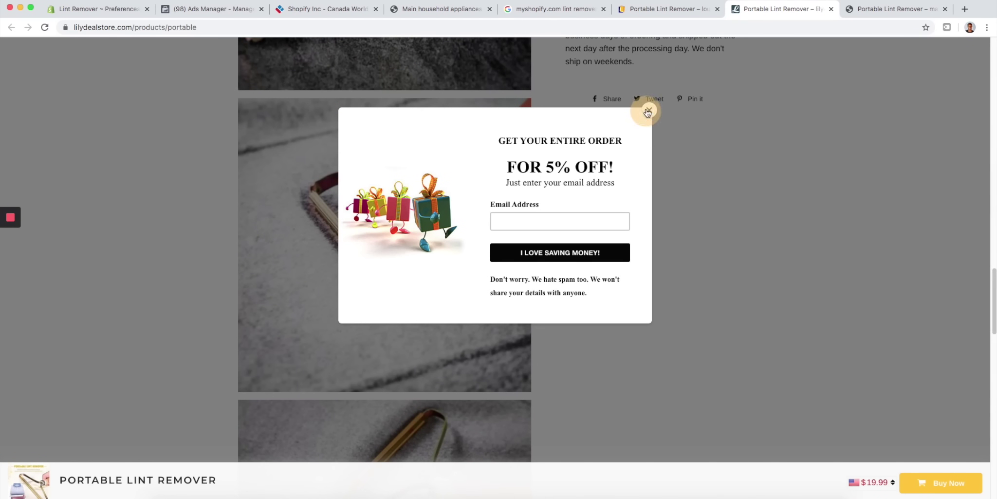
{"action": "left_click", "coordinate": [648, 111]}
- Compare louiscase's no-review listing with lilydealstore's same lint remover at $19.99
{"action": "left_click", "coordinate": [676, 10]}
{"action": "scroll", "coordinate": [726, 164], "scroll_direction": "down", "scroll_amount": 10}
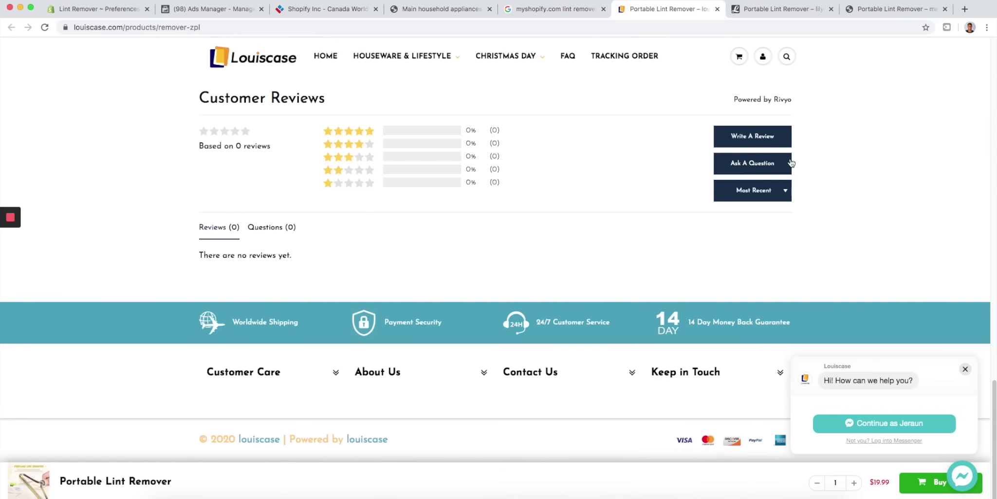
{"action": "left_click", "coordinate": [964, 369]}
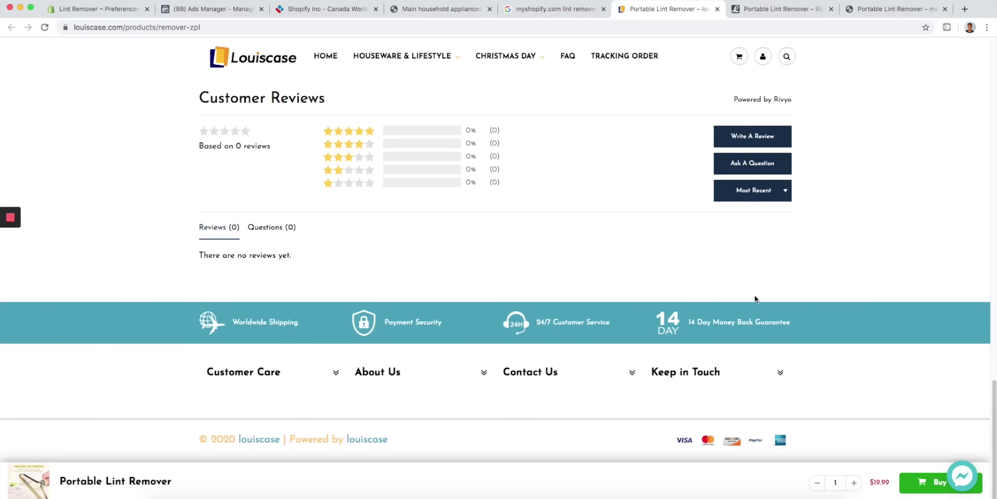
{"action": "left_click", "coordinate": [783, 12]}
{"action": "scroll", "coordinate": [681, 226], "scroll_direction": "down", "scroll_amount": 10}
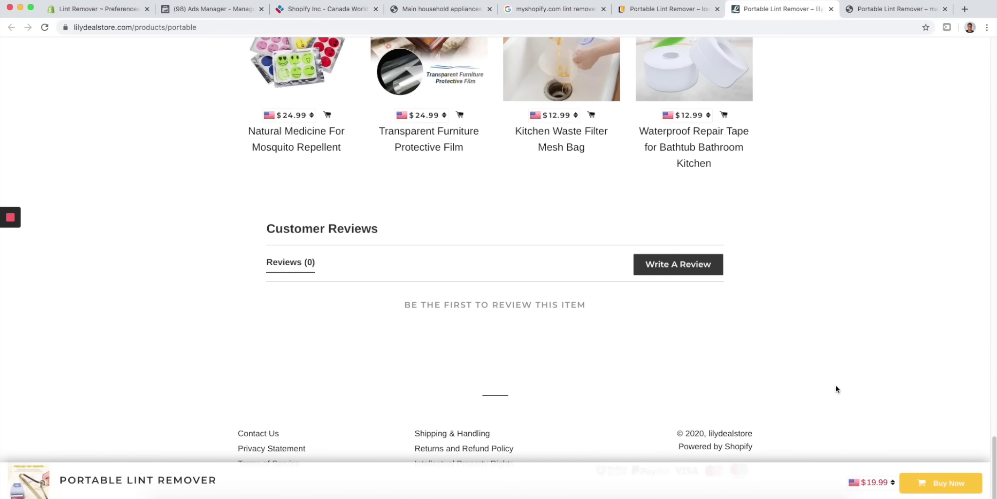
{"action": "scroll", "coordinate": [441, 440], "scroll_direction": "up", "scroll_amount": 15}
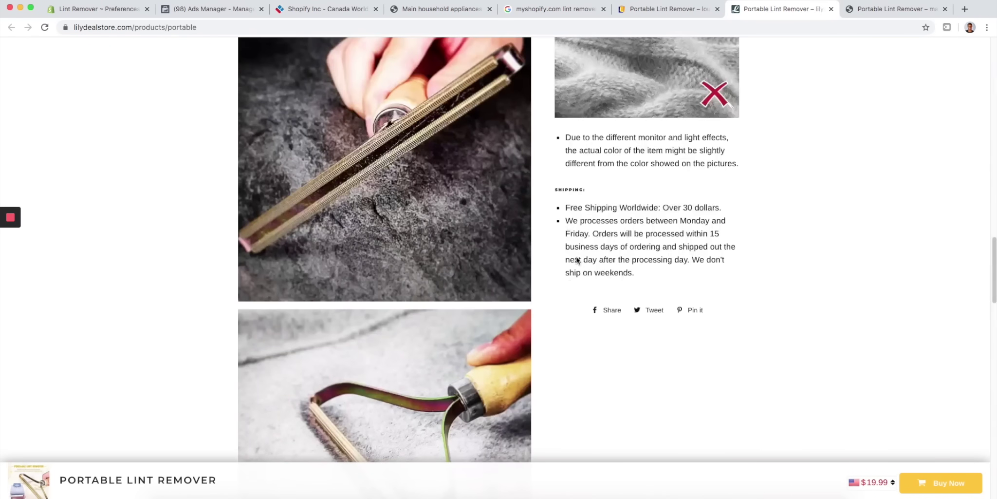
{"action": "left_click", "coordinate": [675, 17]}
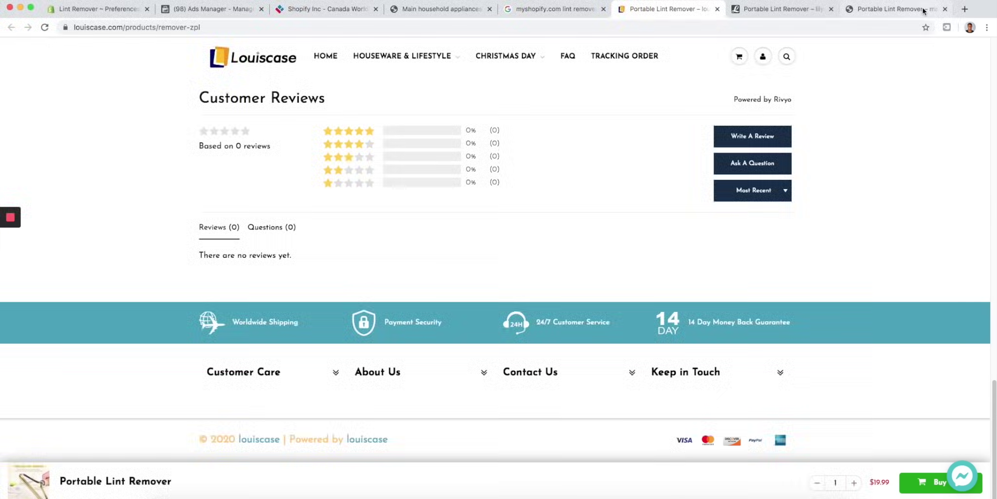
- Search Google for 'louiscase facebook' in a new tab and open the Louiscase Facebook page
{"action": "left_click", "coordinate": [965, 10]}
{"action": "type", "text": "loui"}
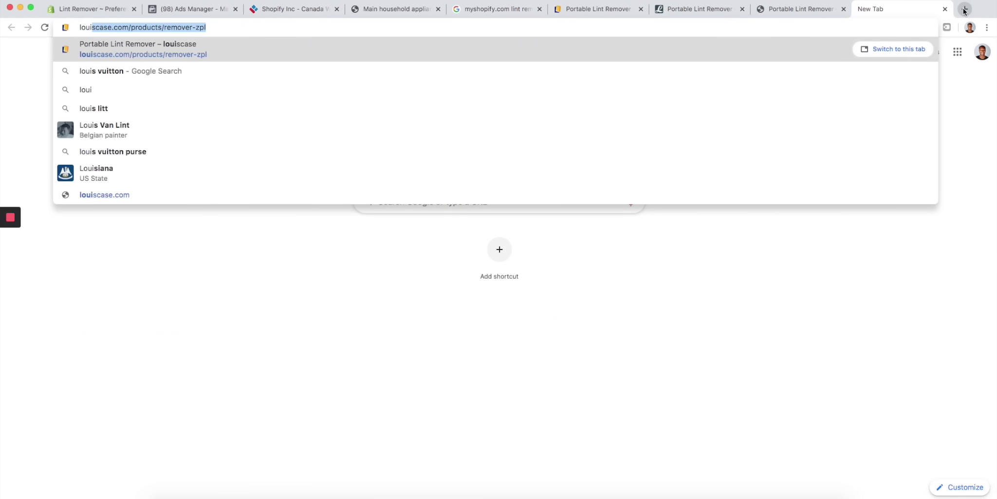
{"action": "type", "text": "scase"}
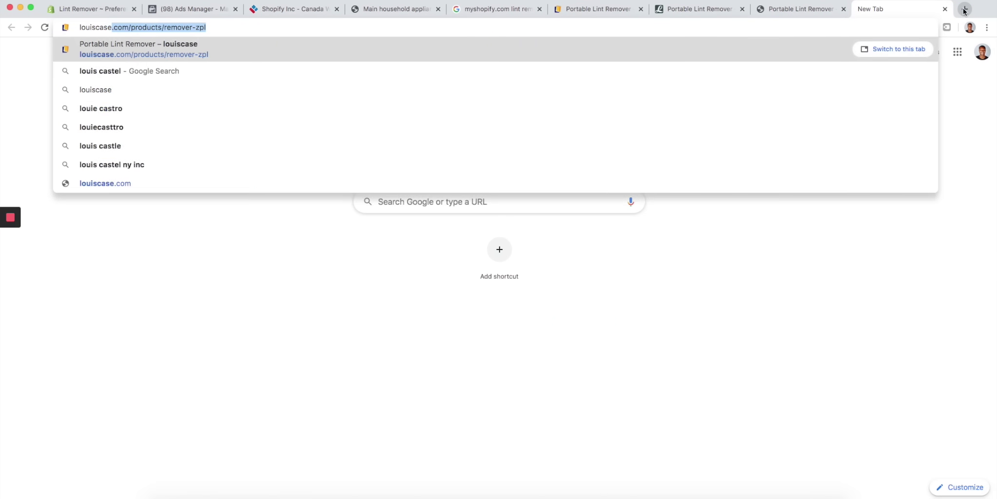
{"action": "type", "text": " facebook"}
{"action": "key", "text": "Return"}
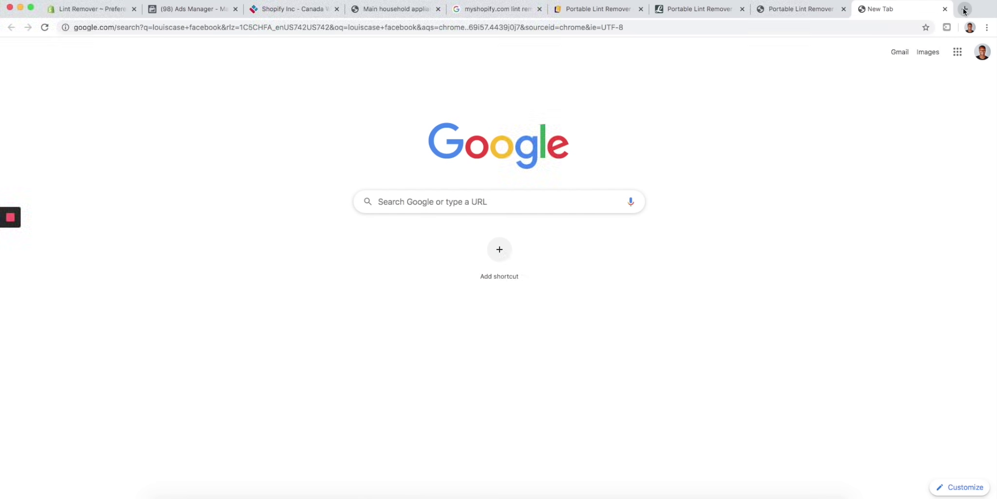
{"action": "left_click", "coordinate": [188, 146]}
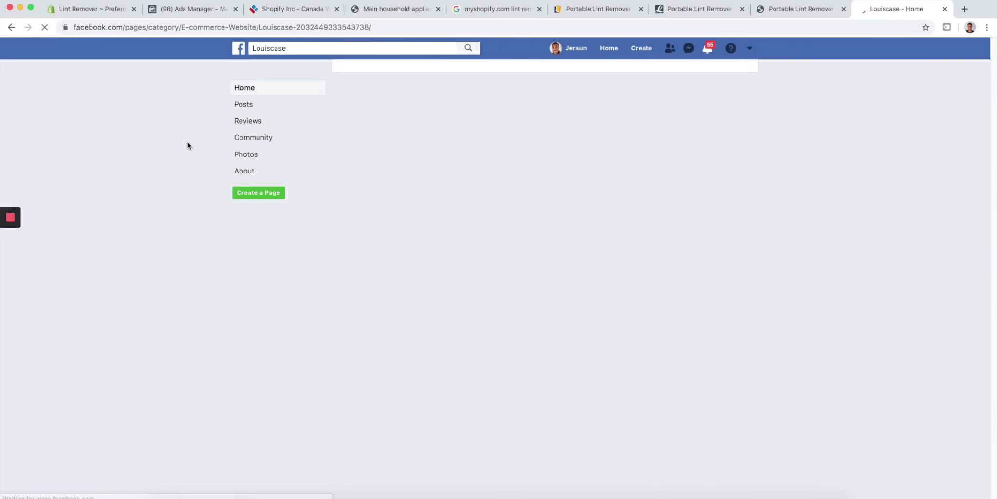
{"action": "left_click", "coordinate": [633, 10]}
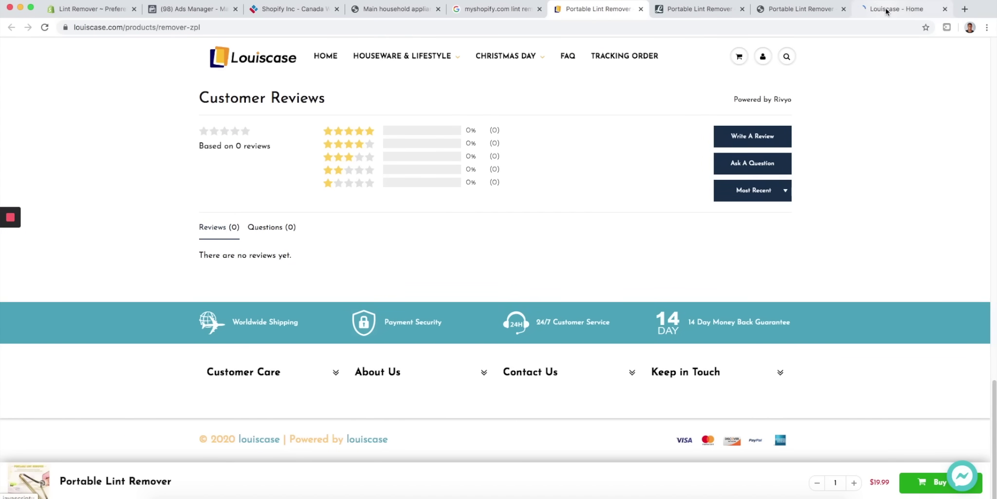
{"action": "left_click", "coordinate": [886, 10]}
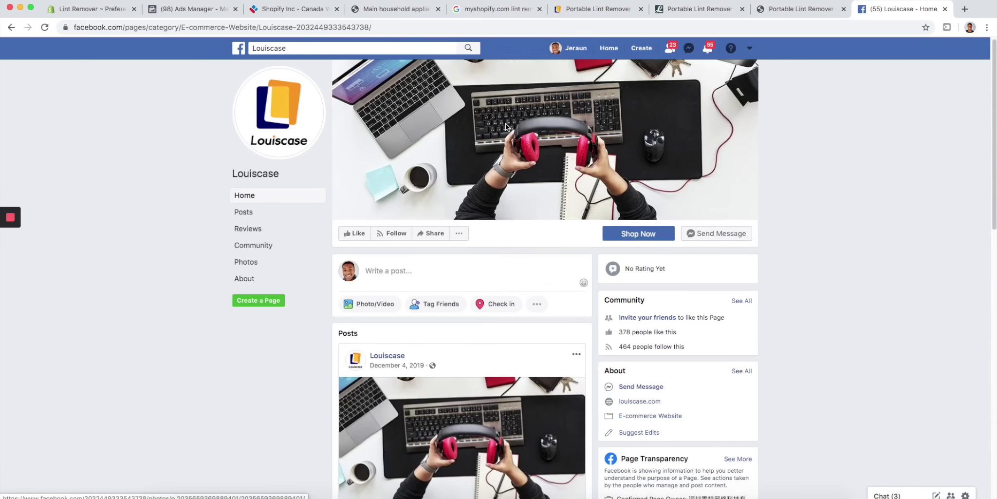
- Check Louiscase's Page Transparency: China-based owner, no ads running
{"action": "scroll", "coordinate": [506, 123], "scroll_direction": "down", "scroll_amount": 6}
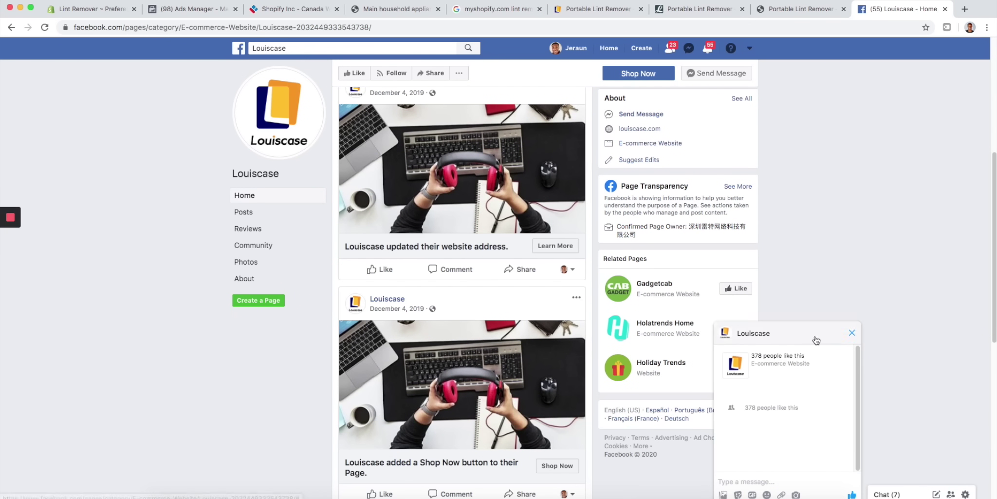
{"action": "left_click", "coordinate": [733, 186]}
{"action": "scroll", "coordinate": [607, 207], "scroll_direction": "down", "scroll_amount": 2}
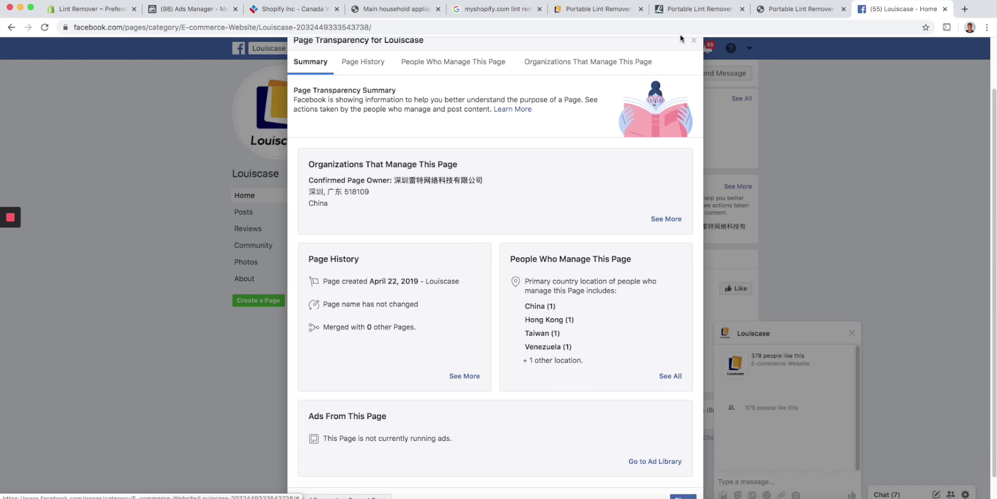
{"action": "left_click", "coordinate": [693, 39]}
- Look over the Louiscase and lilydealstore product listings again
{"action": "left_click", "coordinate": [612, 9]}
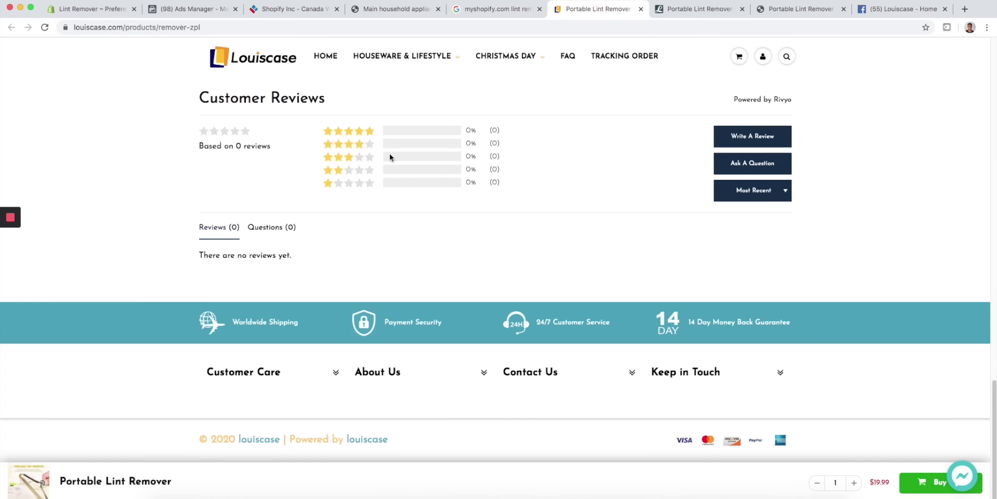
{"action": "left_click", "coordinate": [708, 9]}
{"action": "scroll", "coordinate": [324, 284], "scroll_direction": "up", "scroll_amount": 2}
{"action": "scroll", "coordinate": [324, 284], "scroll_direction": "down", "scroll_amount": 15}
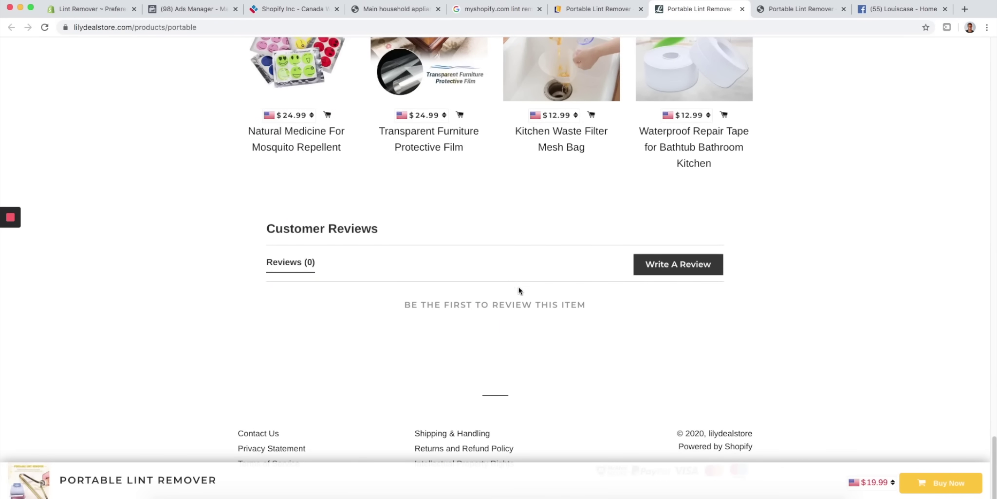
{"action": "scroll", "coordinate": [617, 425], "scroll_direction": "up", "scroll_amount": 12}
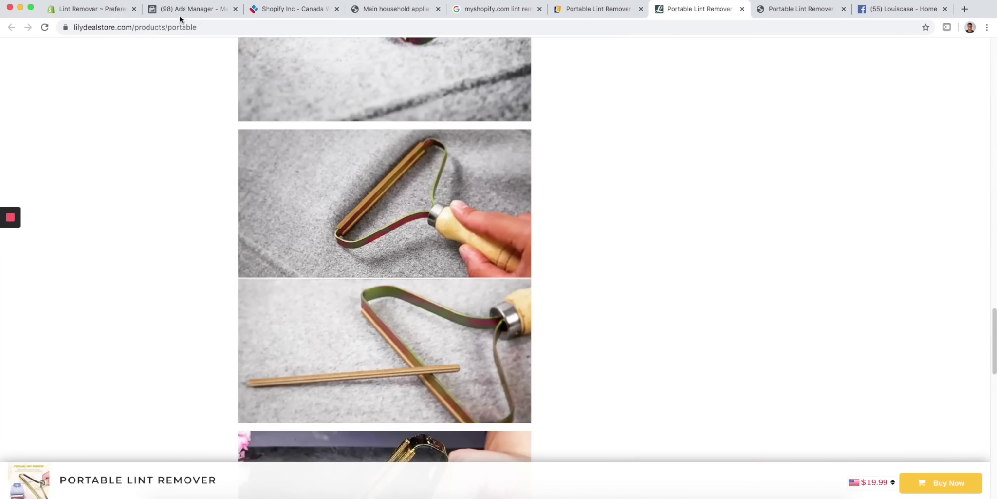
- Search 'lilydealstore facebook' and open the Lilydealstore Facebook page
{"action": "left_click", "coordinate": [876, 9]}
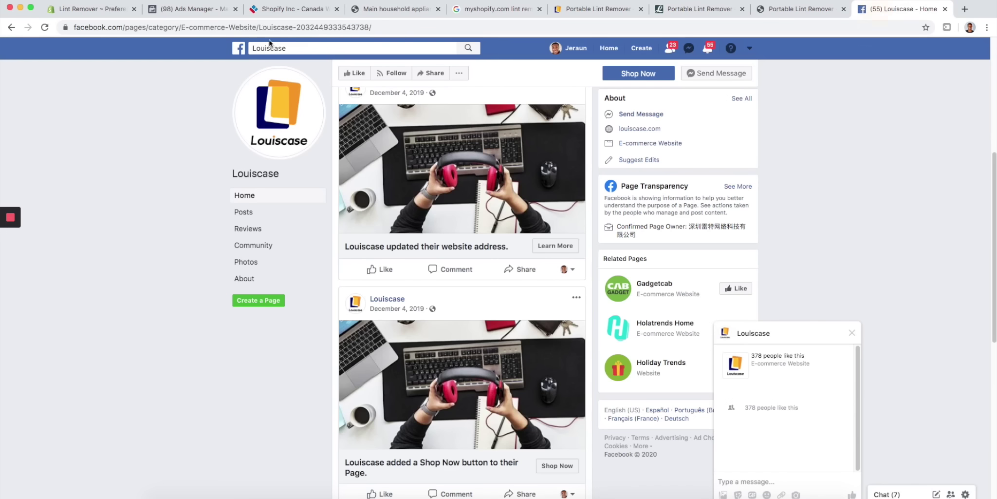
{"action": "left_click", "coordinate": [260, 28]}
{"action": "type", "text": "lil"}
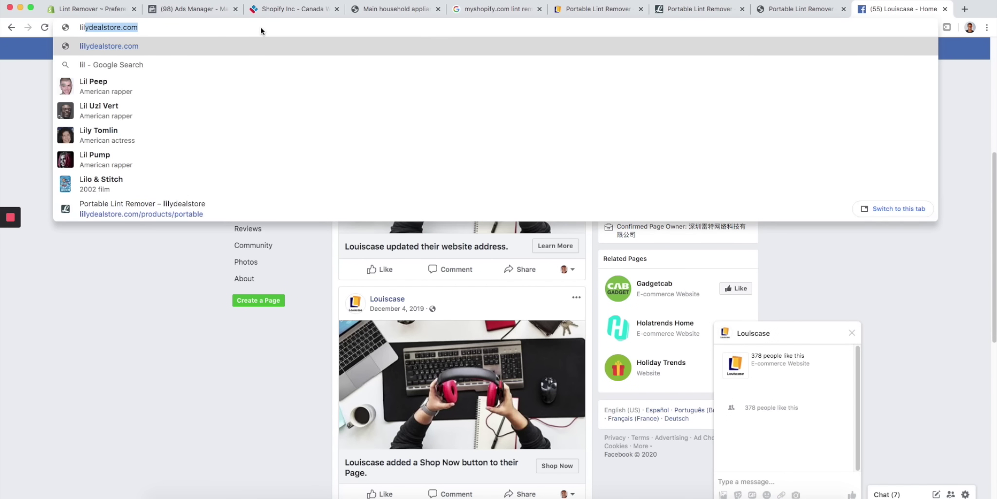
{"action": "type", "text": "ydealst"}
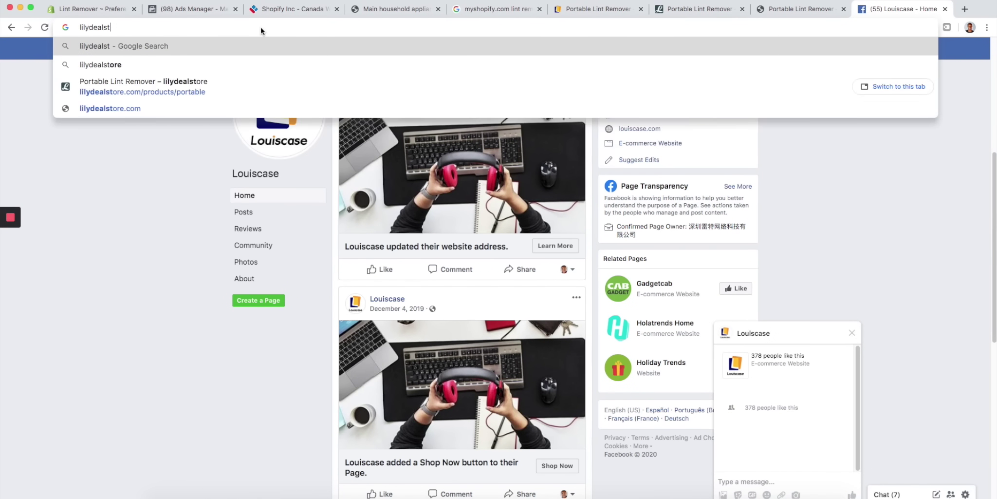
{"action": "type", "text": "ore "}
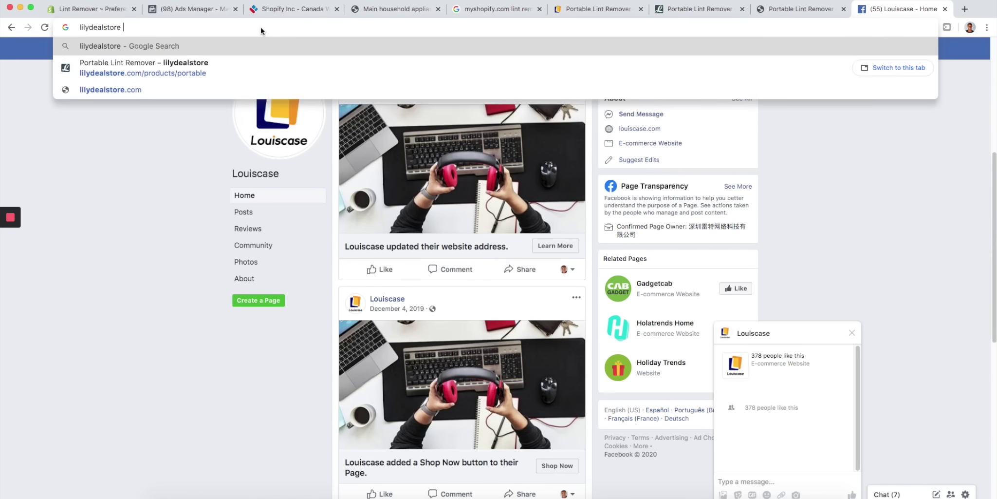
{"action": "type", "text": "facebook"}
{"action": "key", "text": "Return"}
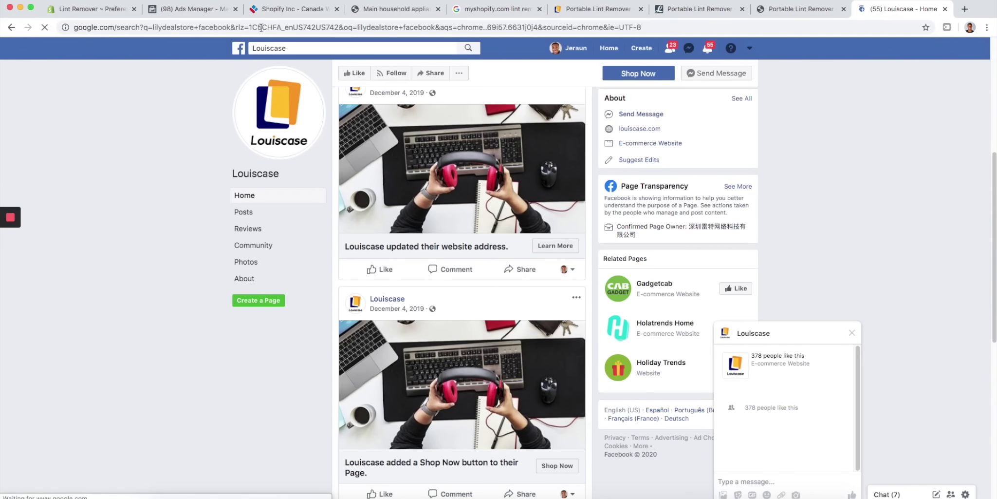
{"action": "left_click", "coordinate": [176, 147]}
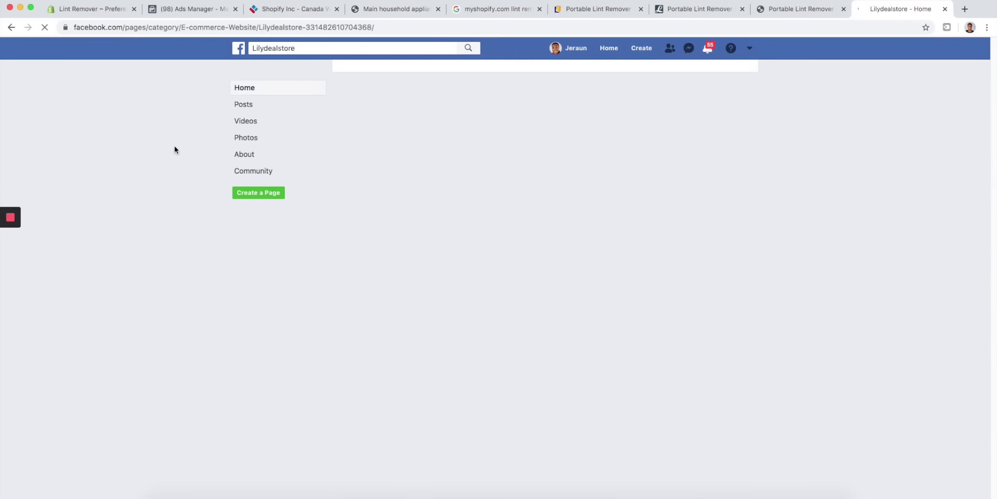
- Check Lilydealstore's Page Transparency: China-owned, running no ads
{"action": "scroll", "coordinate": [786, 227], "scroll_direction": "down", "scroll_amount": 6}
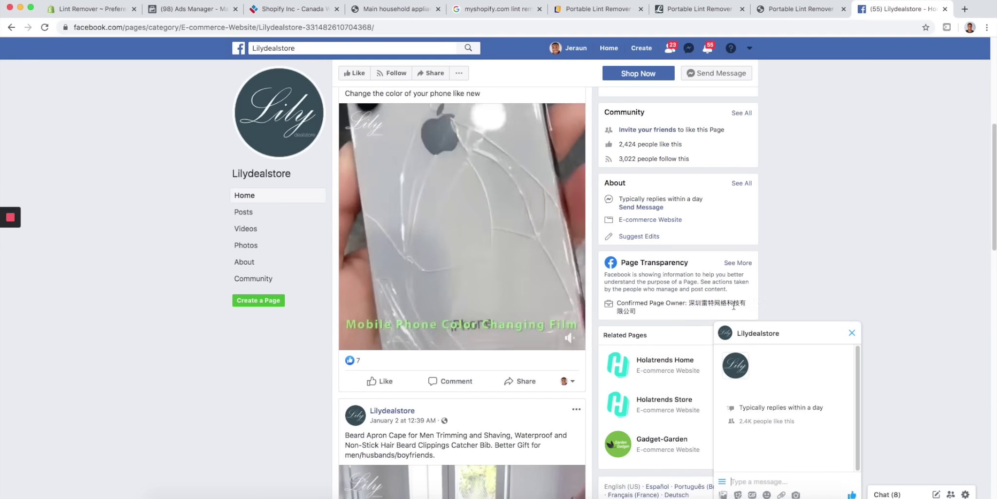
{"action": "left_click", "coordinate": [730, 264]}
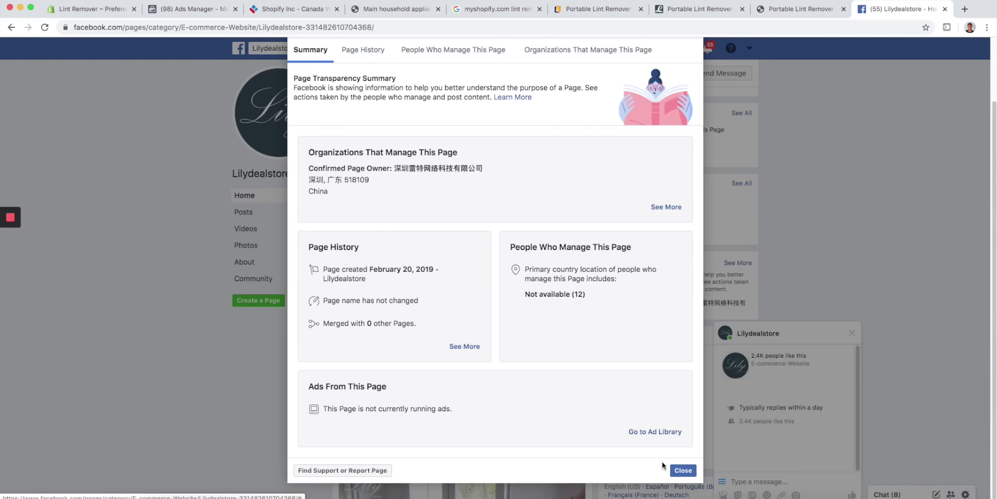
{"action": "left_click", "coordinate": [682, 471]}
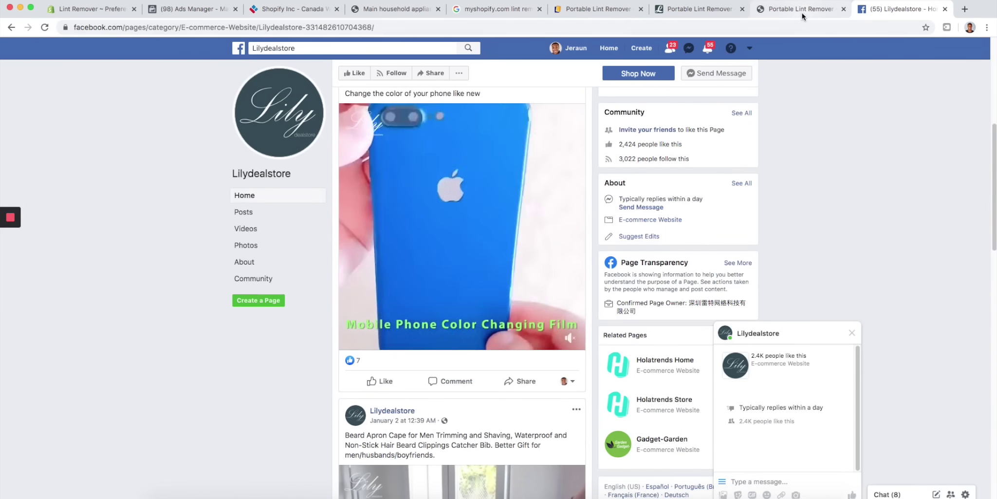
{"action": "left_click", "coordinate": [739, 13]}
- Cycle through the competitor tabs back to the 'myshopify.com lint remover' results, scrolled to the top
{"action": "left_click", "coordinate": [801, 13]}
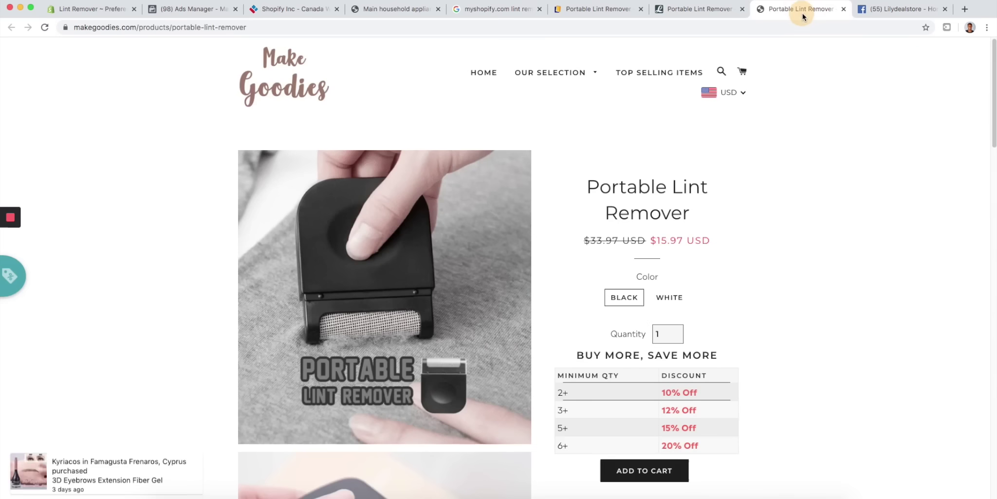
{"action": "left_click", "coordinate": [885, 7]}
{"action": "left_click", "coordinate": [709, 14]}
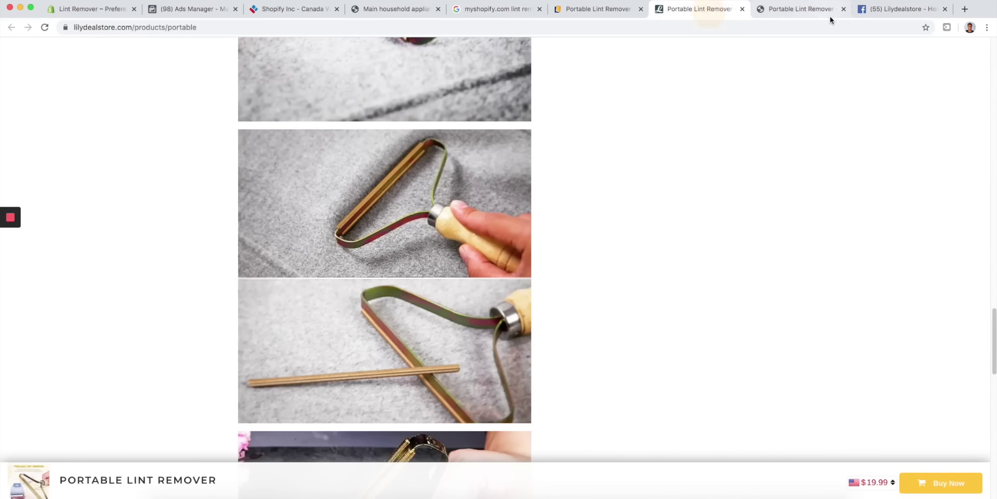
{"action": "left_click", "coordinate": [827, 16]}
{"action": "left_click", "coordinate": [613, 16]}
{"action": "left_click", "coordinate": [542, 16]}
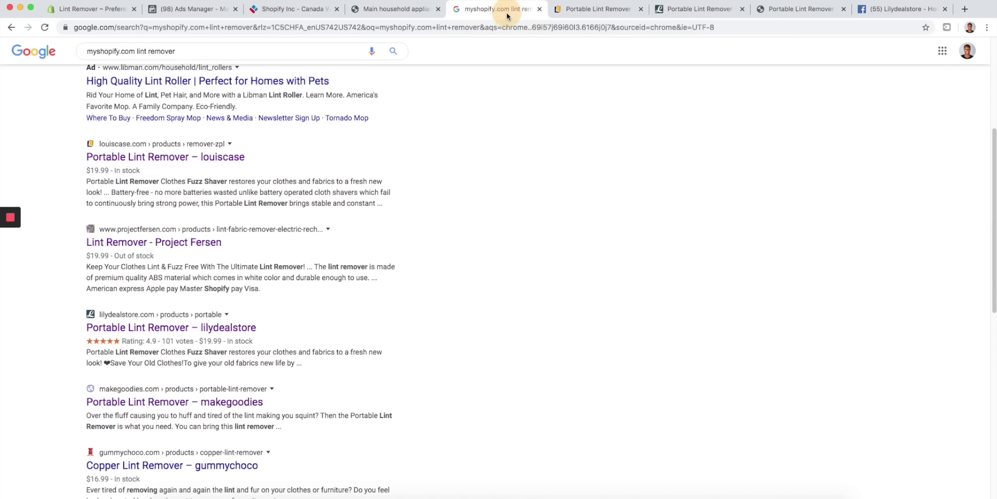
{"action": "scroll", "coordinate": [471, 214], "scroll_direction": "up", "scroll_amount": 5}
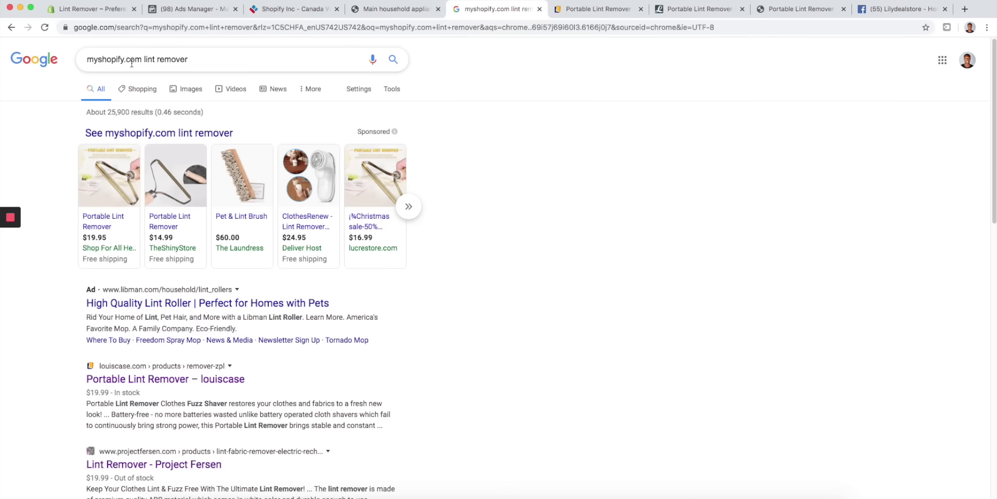
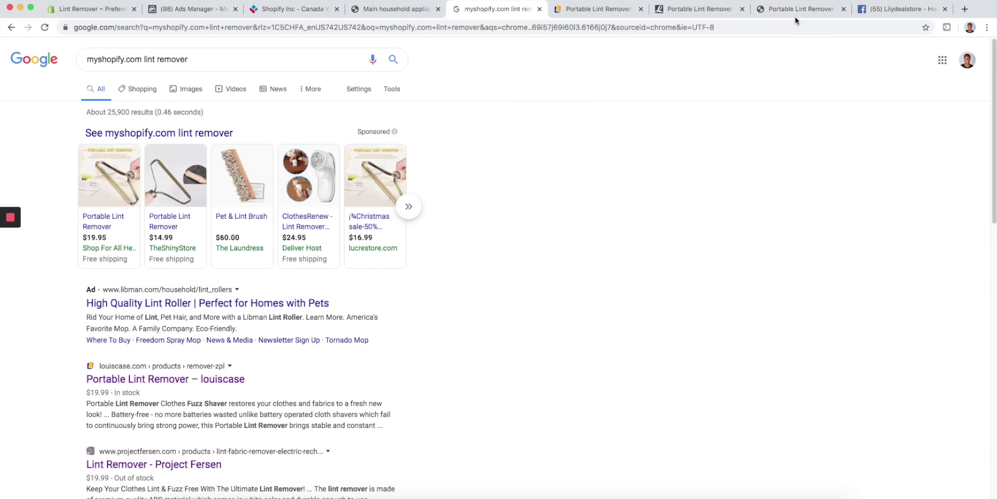
- Review the competing lint remover pages and Facebook page, then return to the empty Ads Manager Campaigns list
{"action": "left_click", "coordinate": [704, 14]}
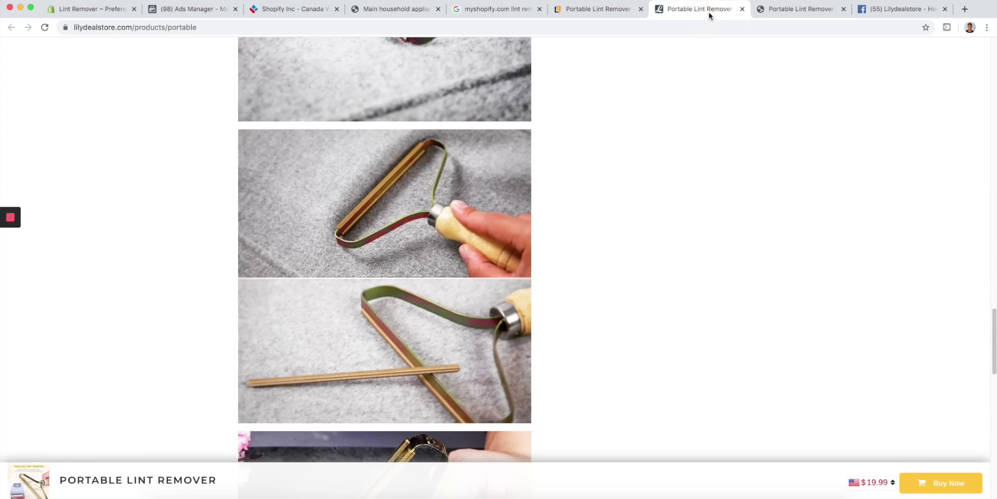
{"action": "left_click", "coordinate": [783, 10]}
{"action": "left_click", "coordinate": [876, 13]}
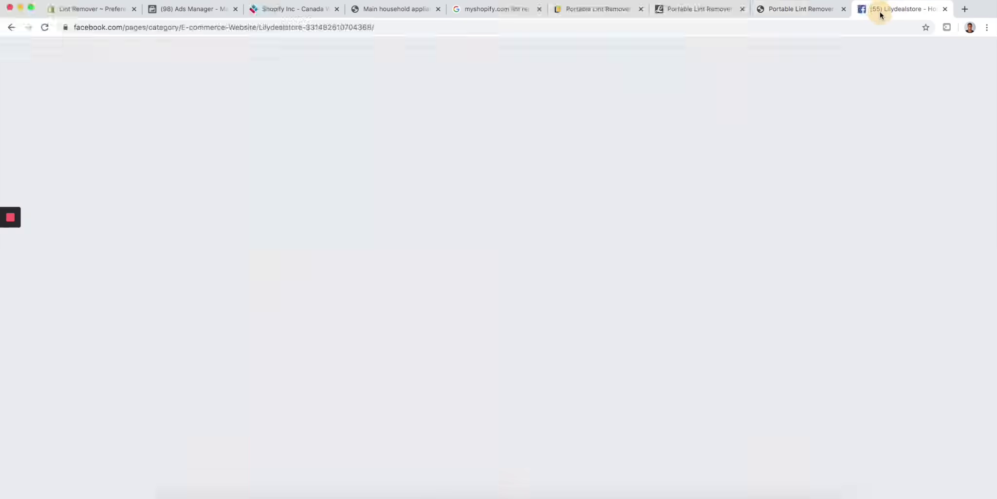
{"action": "left_click", "coordinate": [715, 11]}
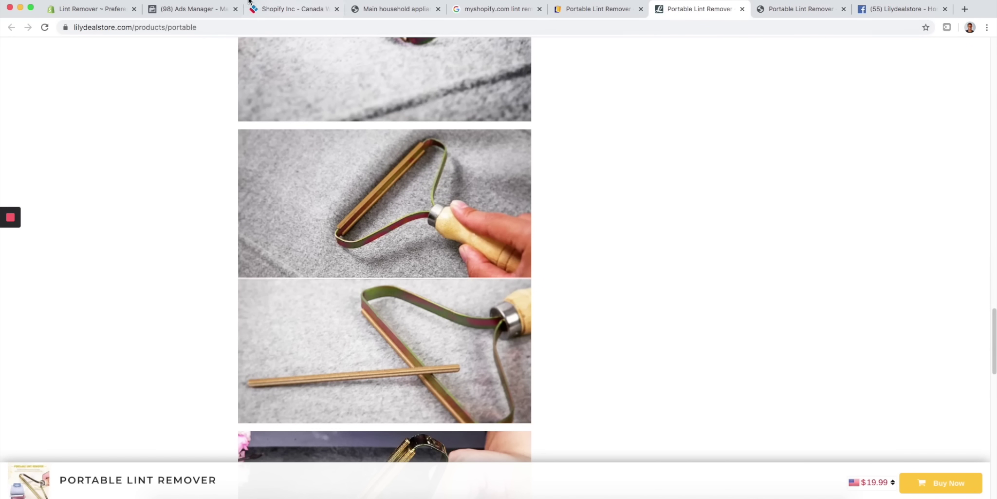
{"action": "left_click", "coordinate": [204, 11]}
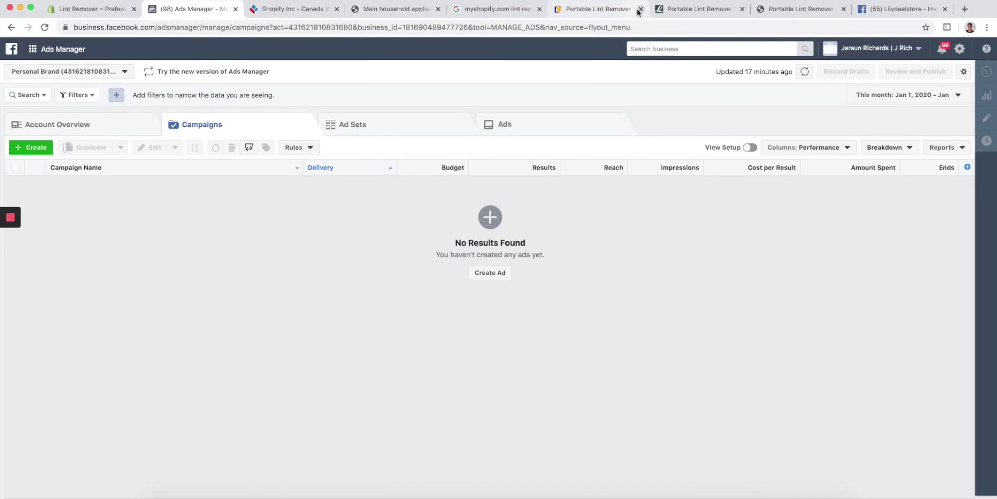
- Start a brand-new Ads Manager campaign with the Conversions objective
{"action": "left_click", "coordinate": [489, 273]}
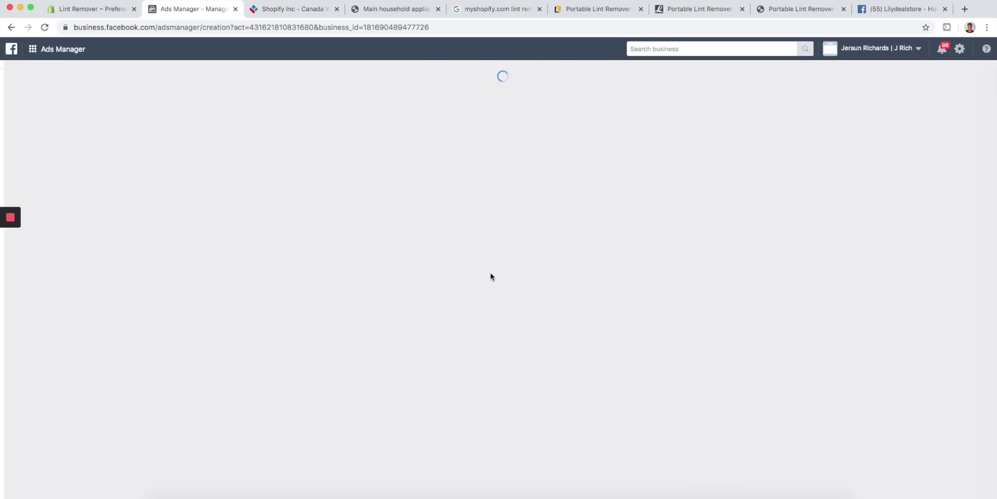
{"action": "left_click", "coordinate": [389, 80]}
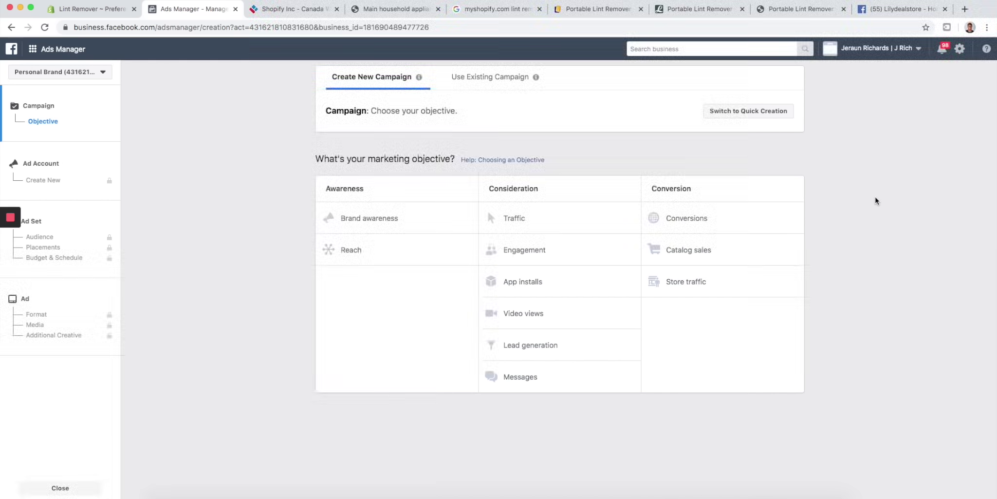
{"action": "left_click", "coordinate": [712, 217]}
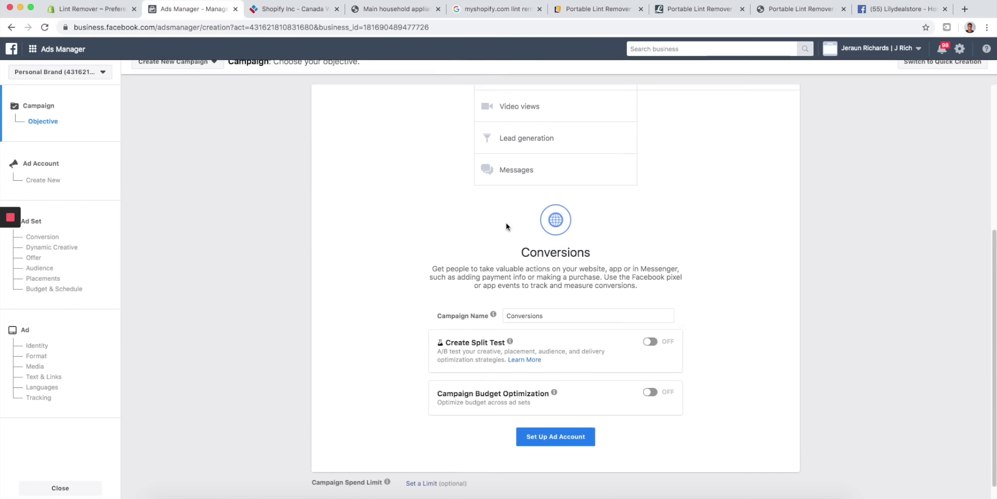
- Rename the campaign to 'Youtube Video Ad' and accept the ad account's country, currency and time zone
{"action": "left_click", "coordinate": [540, 323]}
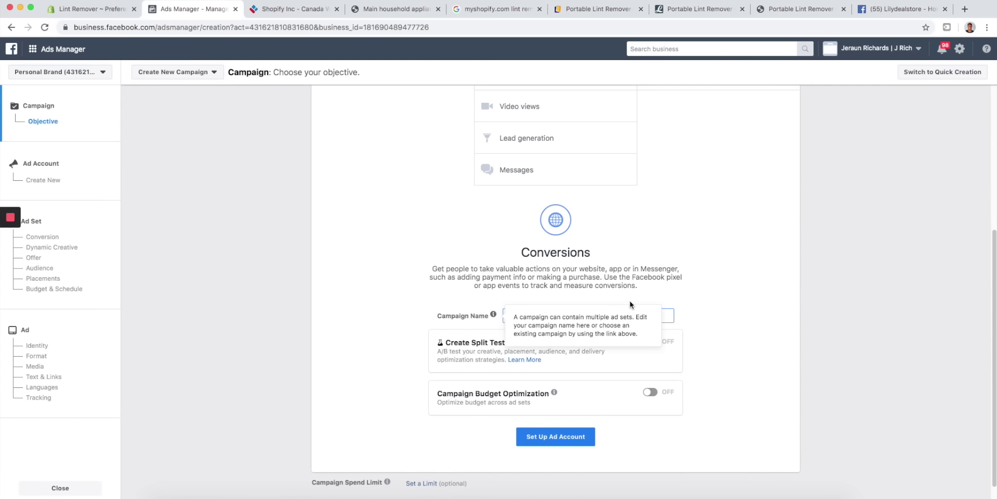
{"action": "left_click", "coordinate": [710, 303]}
{"action": "left_click_drag", "start_coordinate": [562, 315], "coordinate": [474, 307]}
{"action": "type", "text": "Youtube Video Ad"}
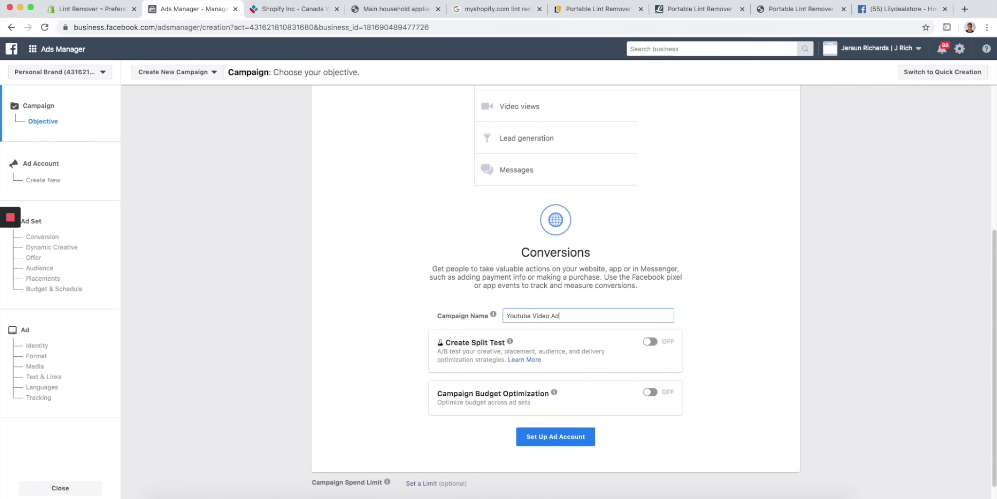
{"action": "left_click", "coordinate": [768, 285]}
{"action": "left_click", "coordinate": [572, 434]}
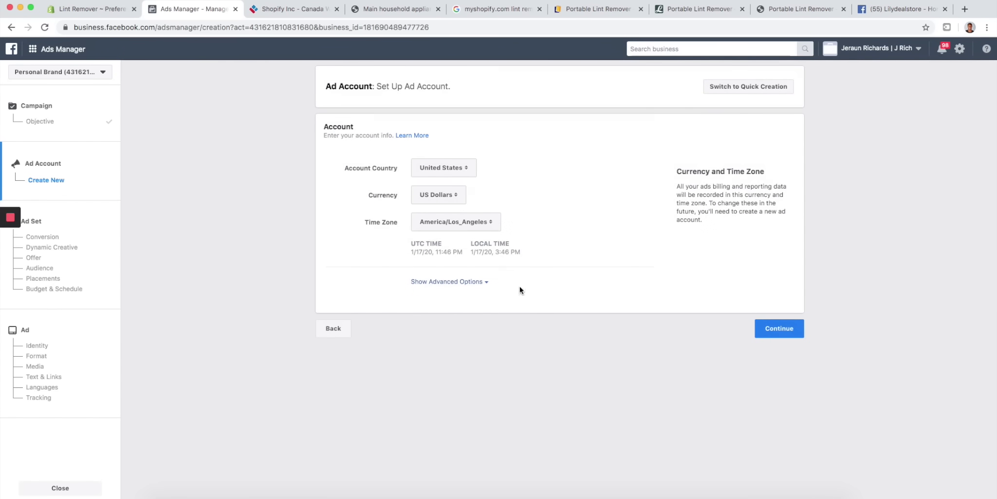
{"action": "left_click", "coordinate": [781, 328]}
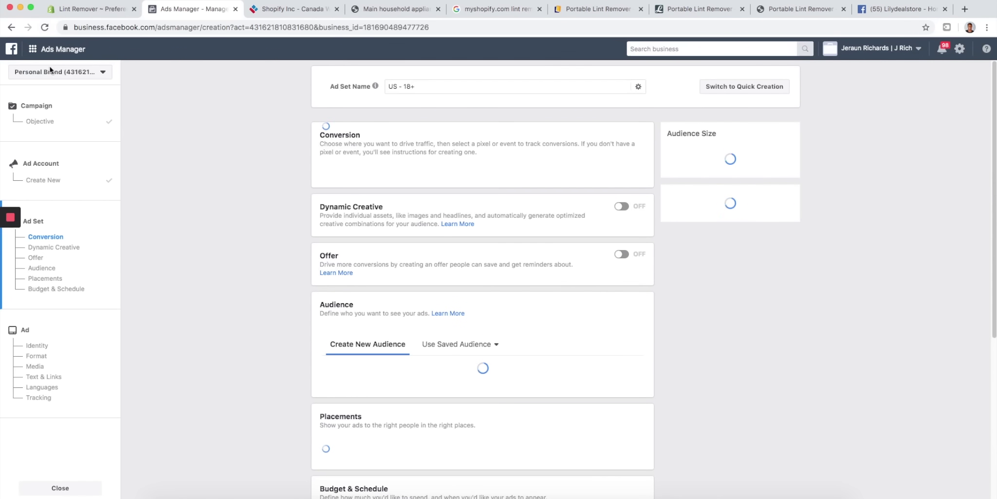
{"action": "left_click", "coordinate": [76, 74]}
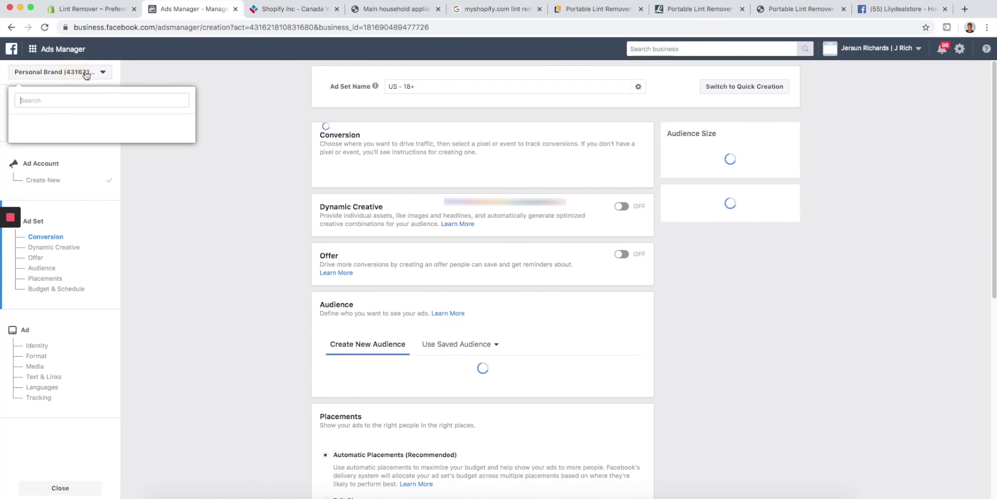
{"action": "left_click", "coordinate": [253, 96]}
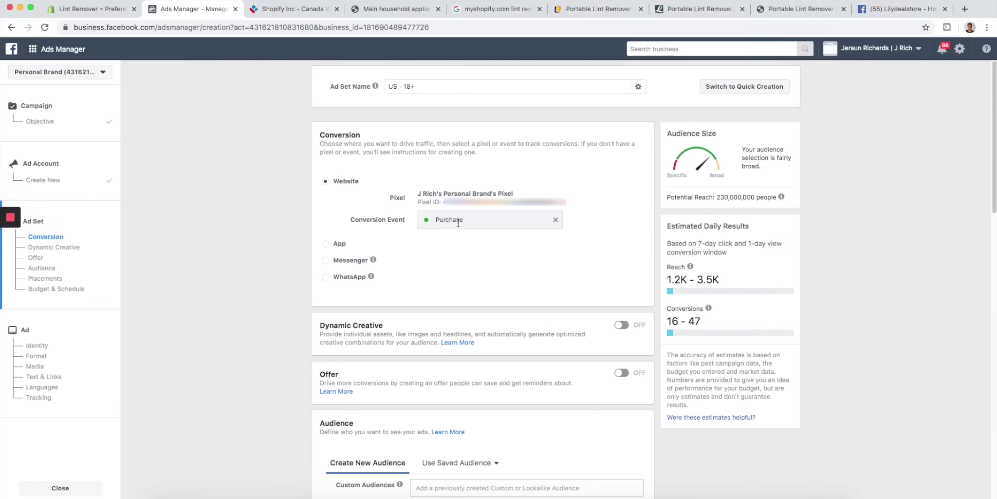
{"action": "scroll", "coordinate": [454, 209], "scroll_direction": "down", "scroll_amount": 1}
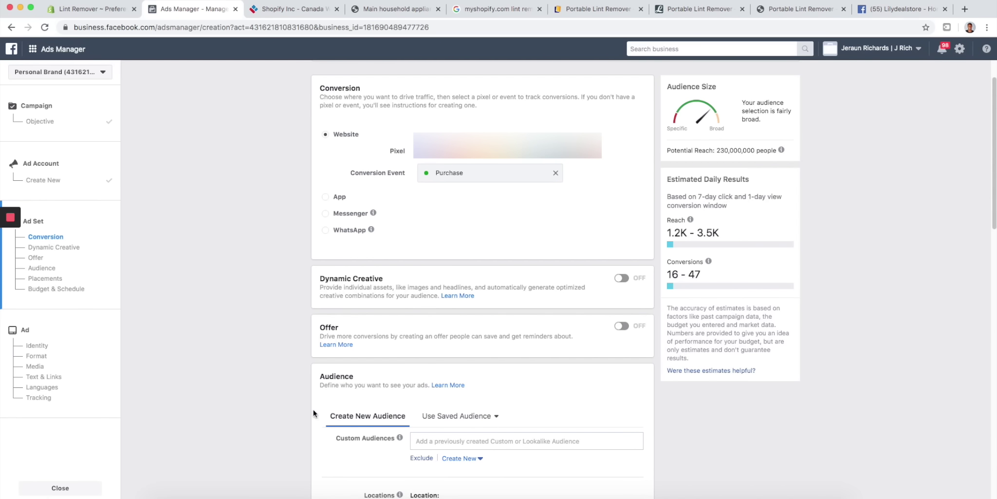
{"action": "scroll", "coordinate": [418, 248], "scroll_direction": "down", "scroll_amount": 3}
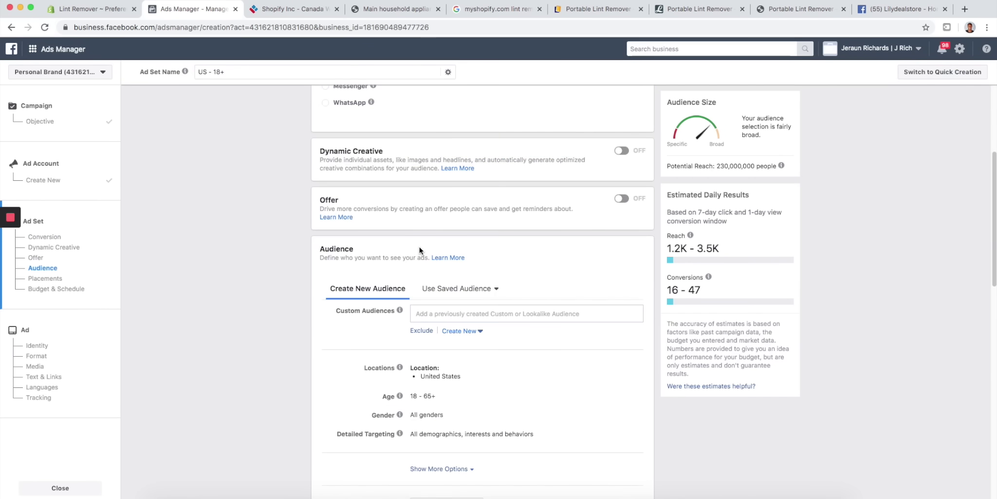
{"action": "scroll", "coordinate": [419, 246], "scroll_direction": "down", "scroll_amount": 4}
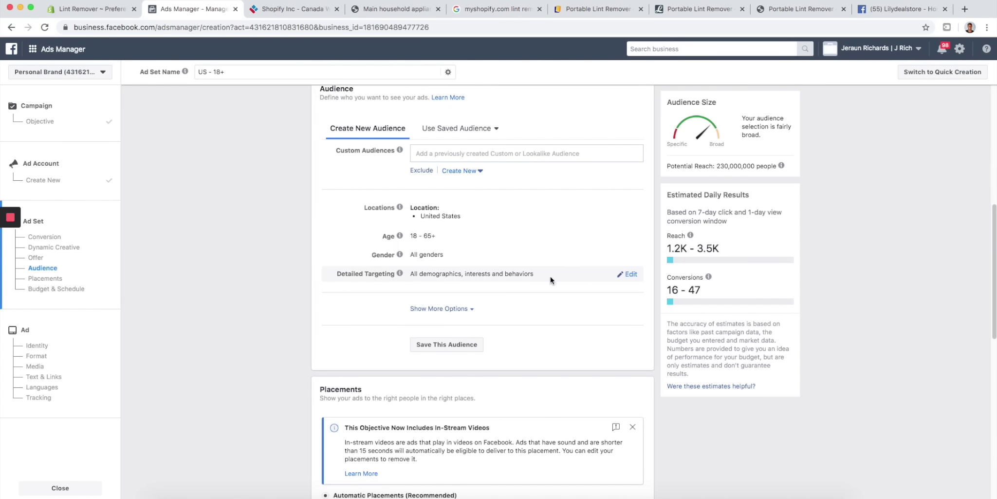
- Add Engaged Shoppers to the ad set's detailed targeting by searching 'engaged'
{"action": "left_click", "coordinate": [627, 274]}
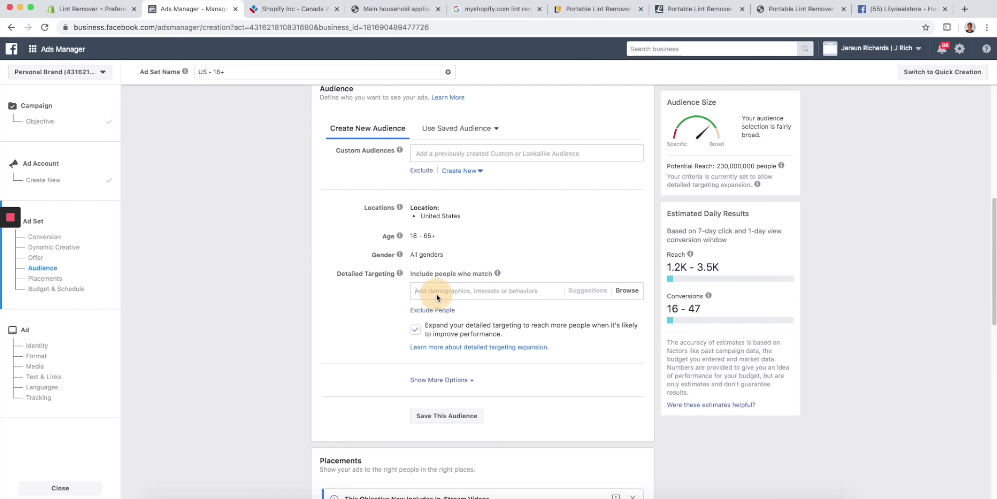
{"action": "type", "text": "engaged"}
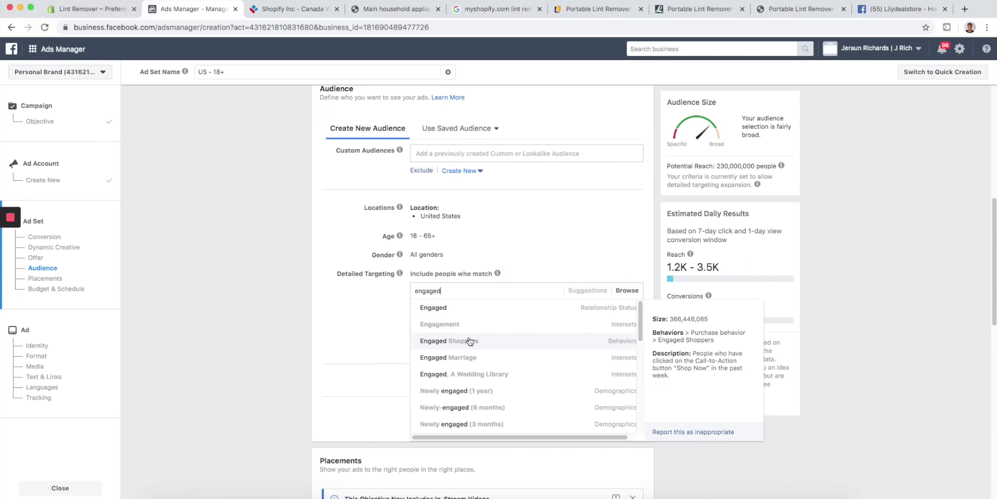
{"action": "left_click", "coordinate": [470, 340]}
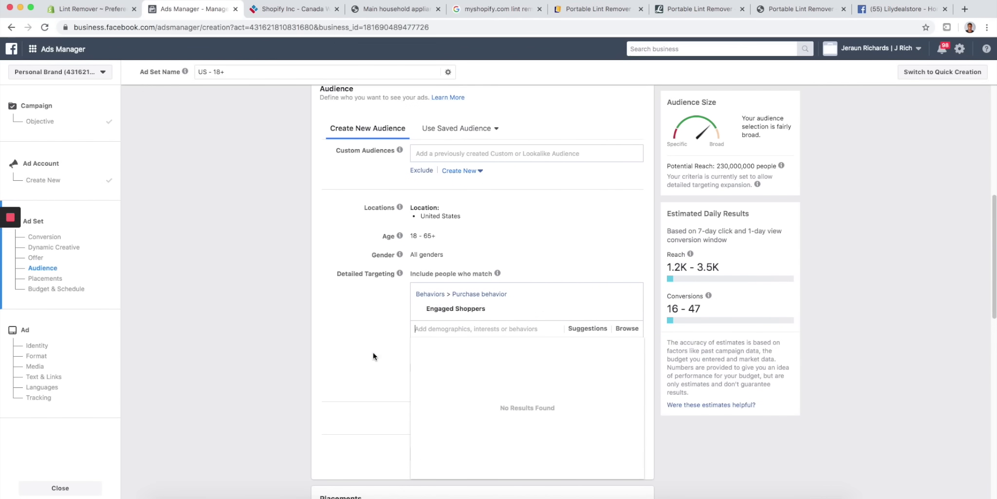
{"action": "left_click", "coordinate": [396, 339]}
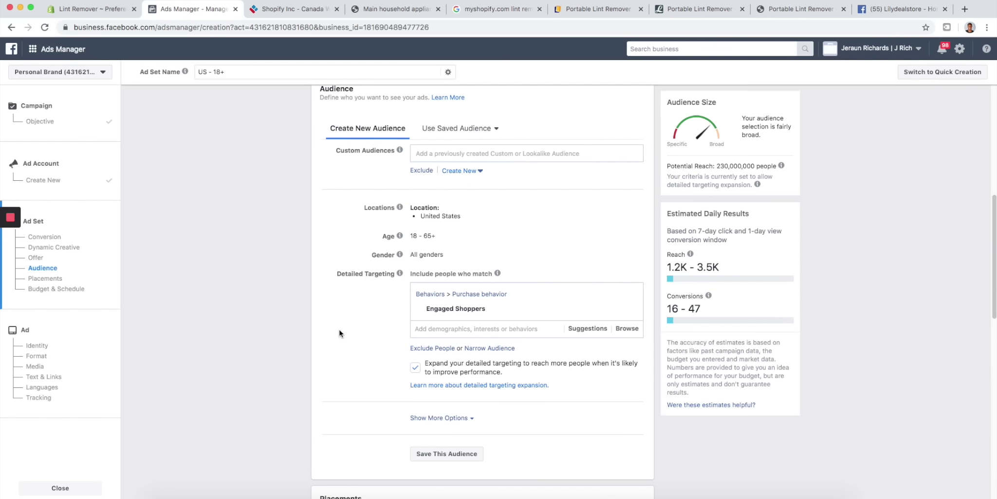
{"action": "scroll", "coordinate": [297, 307], "scroll_direction": "down", "scroll_amount": 1}
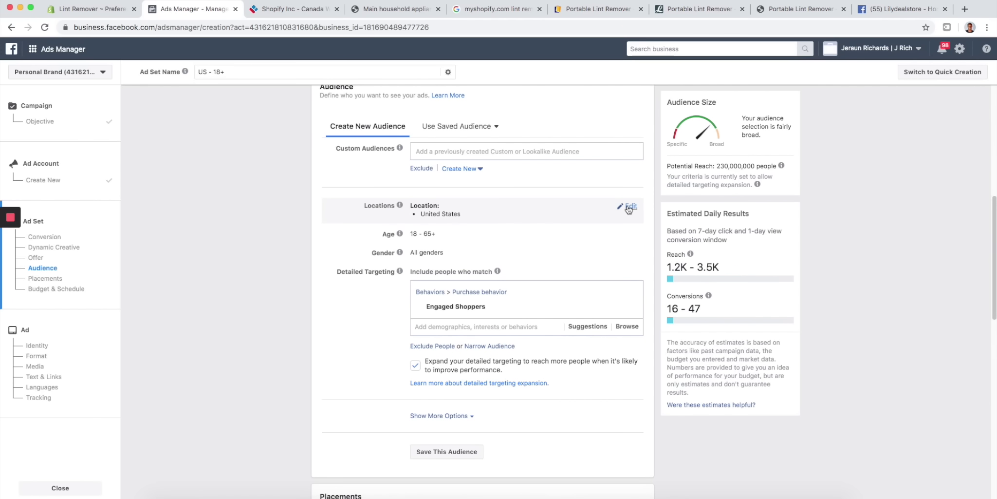
- Add Canada, United Kingdom and Australia to the ad set's target locations
{"action": "left_click", "coordinate": [630, 207]}
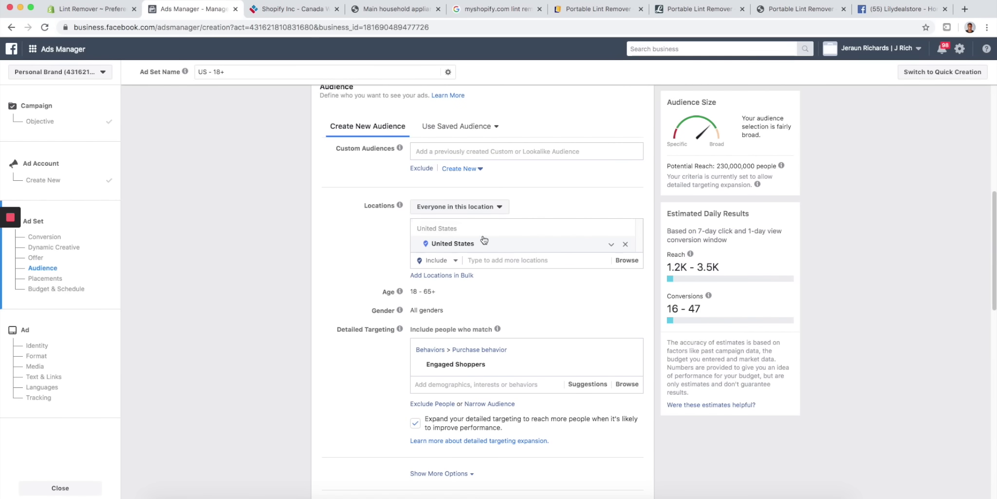
{"action": "left_click", "coordinate": [481, 258]}
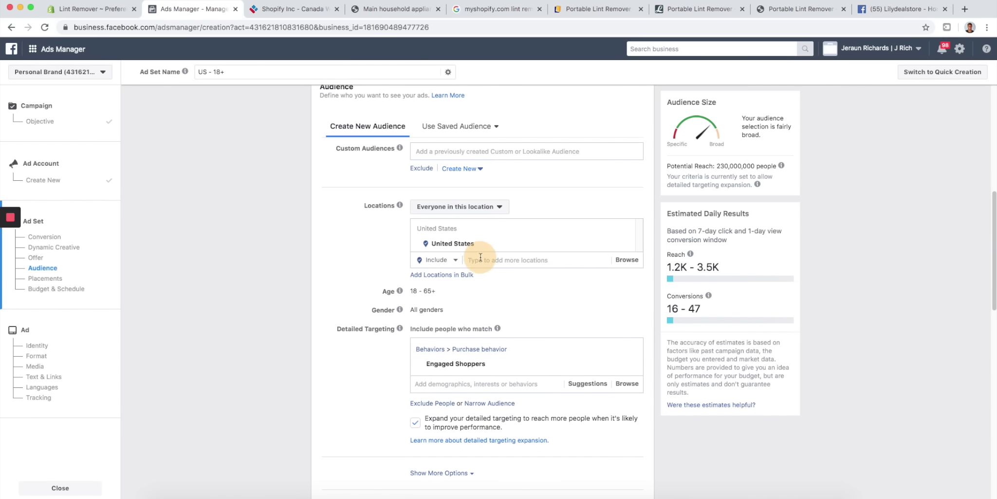
{"action": "type", "text": "Canada"}
{"action": "left_click", "coordinate": [506, 276]}
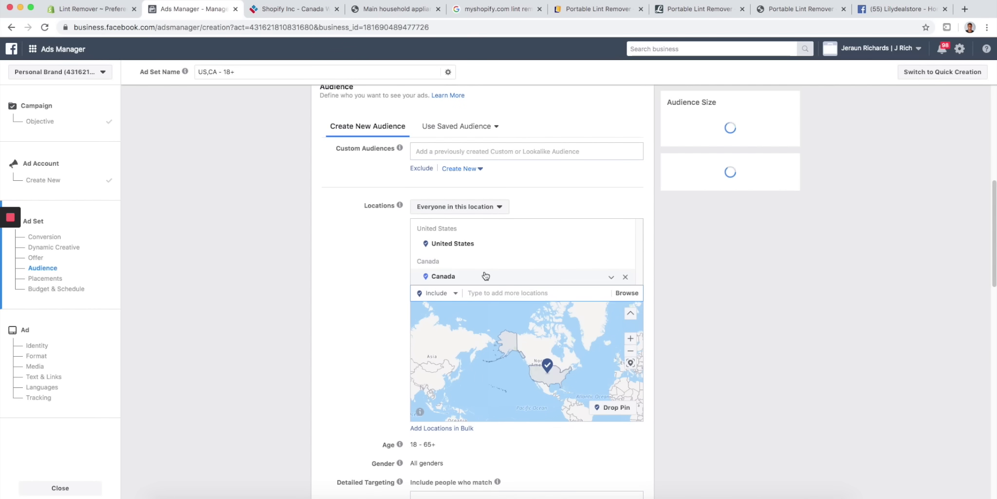
{"action": "type", "text": "United King"}
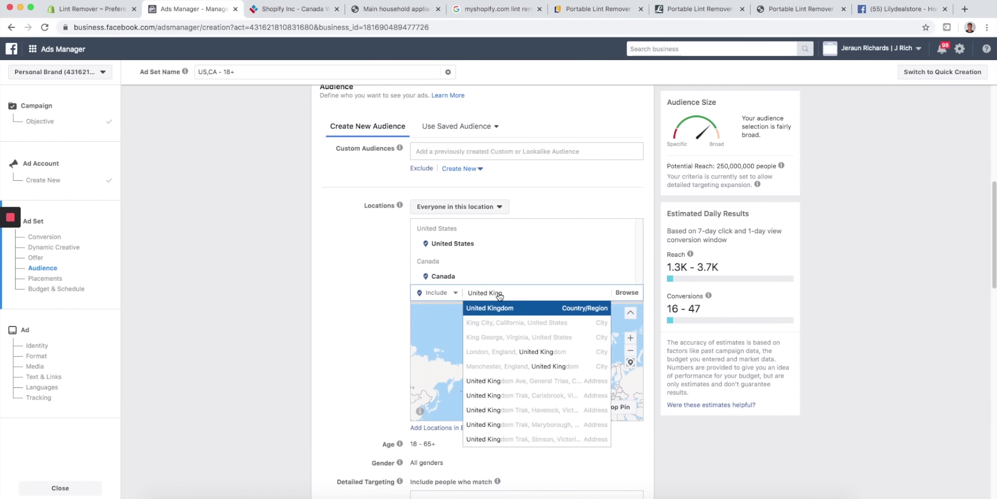
{"action": "left_click", "coordinate": [496, 301]}
{"action": "type", "text": "Austral"}
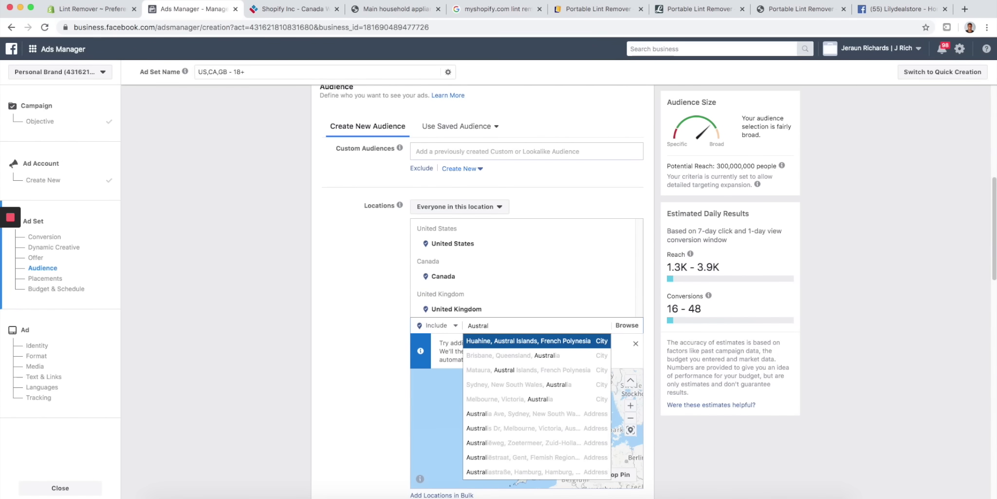
{"action": "key", "text": "BackSpace"}
{"action": "type", "text": "ilia"}
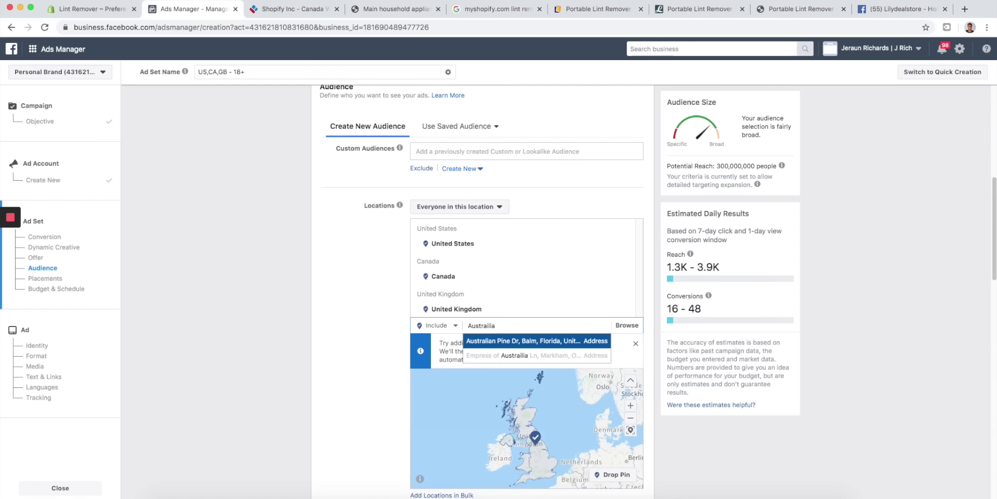
{"action": "key", "text": "BackSpace"}
{"action": "key", "text": "BackSpace"}
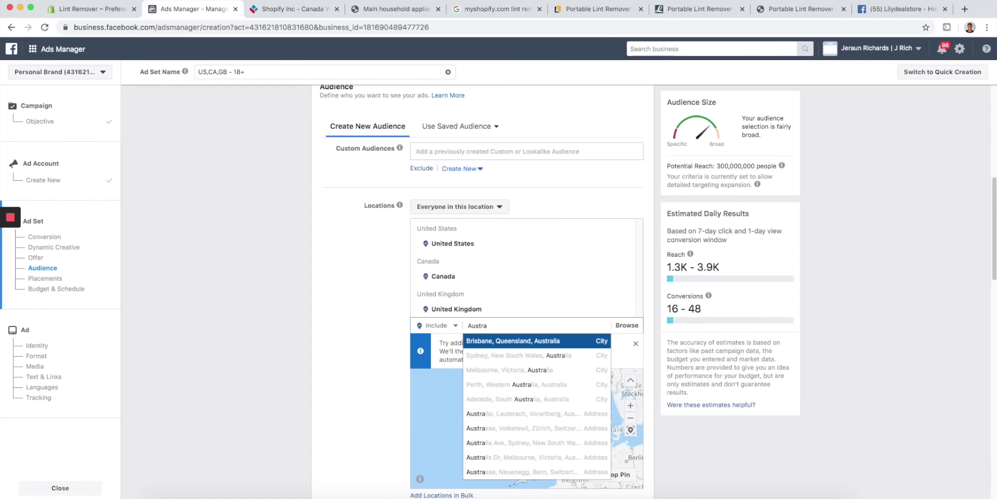
{"action": "type", "text": "a"}
{"action": "left_click", "coordinate": [491, 341]}
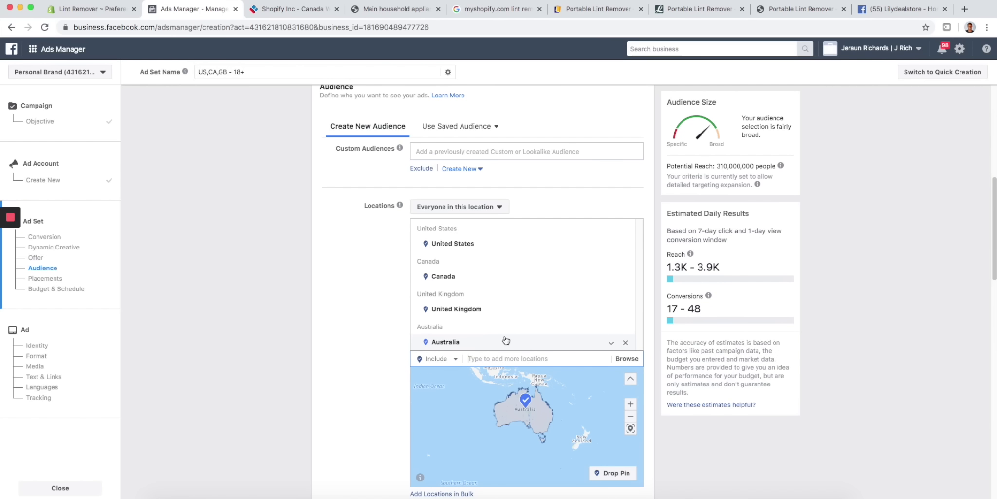
- Remove Australia, United Kingdom and Canada so only United States remains
{"action": "left_click", "coordinate": [626, 339]}
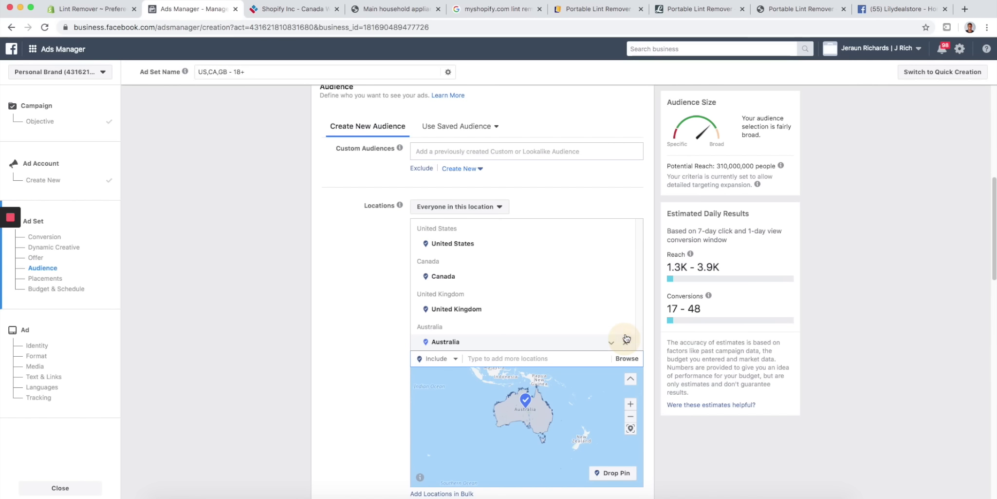
{"action": "left_click", "coordinate": [627, 310]}
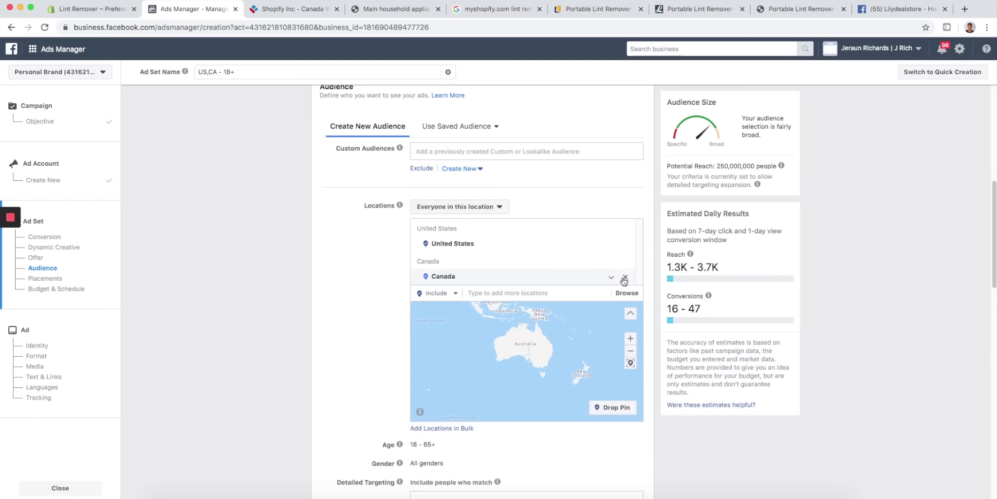
{"action": "left_click", "coordinate": [626, 279]}
{"action": "scroll", "coordinate": [507, 225], "scroll_direction": "down", "scroll_amount": 4}
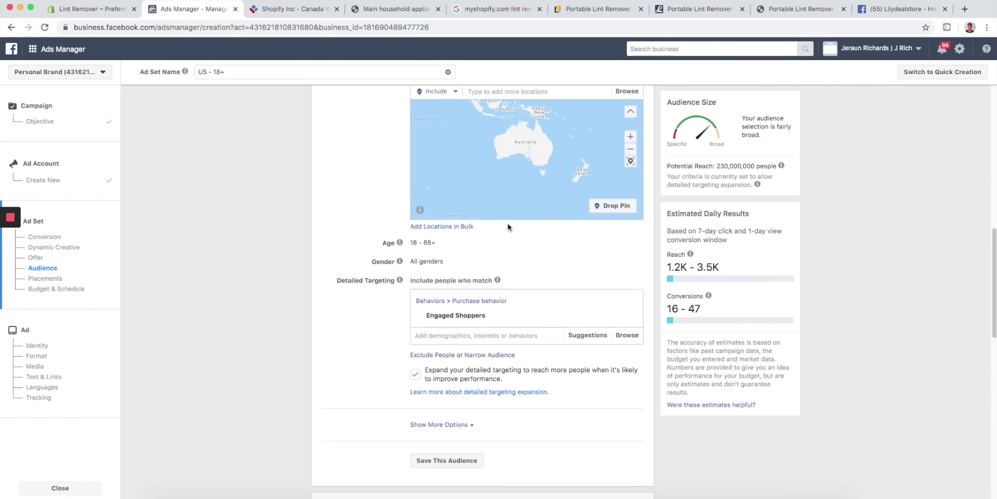
{"action": "scroll", "coordinate": [508, 225], "scroll_direction": "down", "scroll_amount": 5}
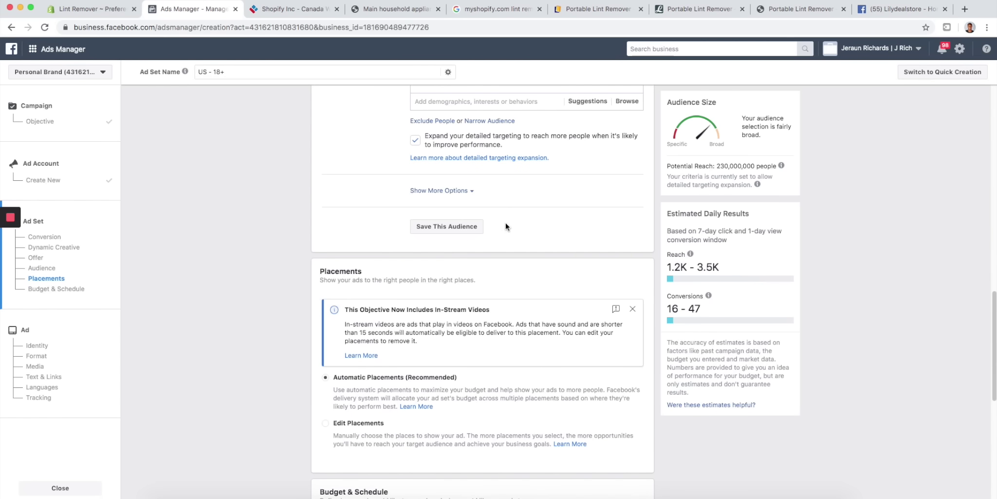
{"action": "scroll", "coordinate": [409, 251], "scroll_direction": "down", "scroll_amount": 7}
{"action": "scroll", "coordinate": [382, 264], "scroll_direction": "up", "scroll_amount": 5}
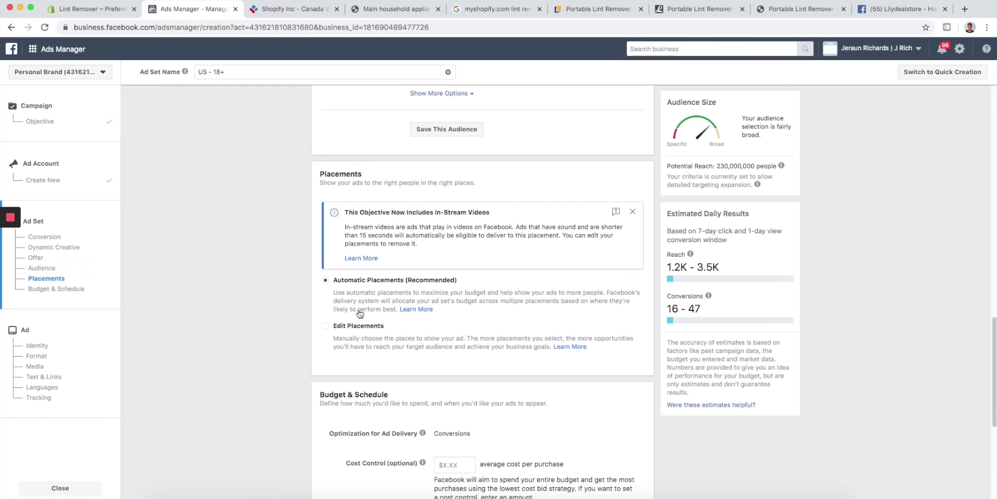
{"action": "left_click", "coordinate": [326, 327]}
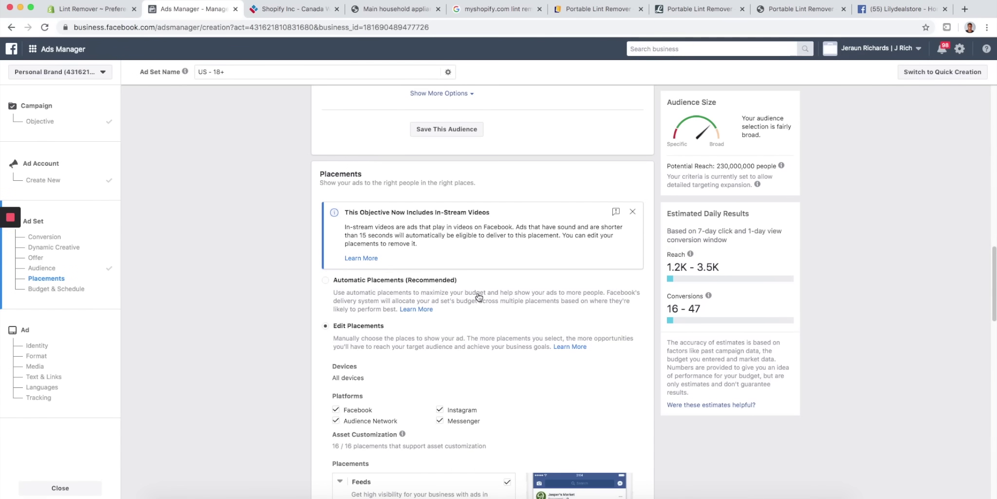
{"action": "scroll", "coordinate": [476, 294], "scroll_direction": "down", "scroll_amount": 5}
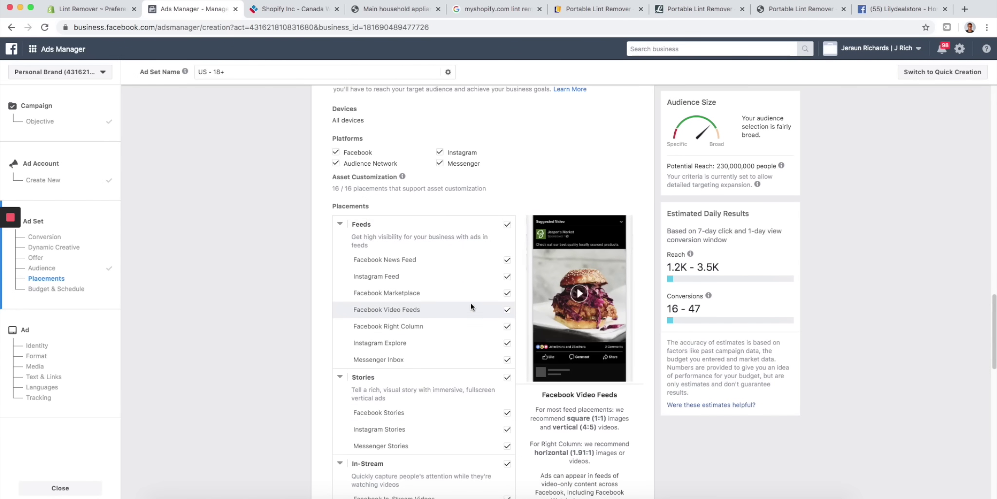
{"action": "scroll", "coordinate": [470, 303], "scroll_direction": "down", "scroll_amount": 3}
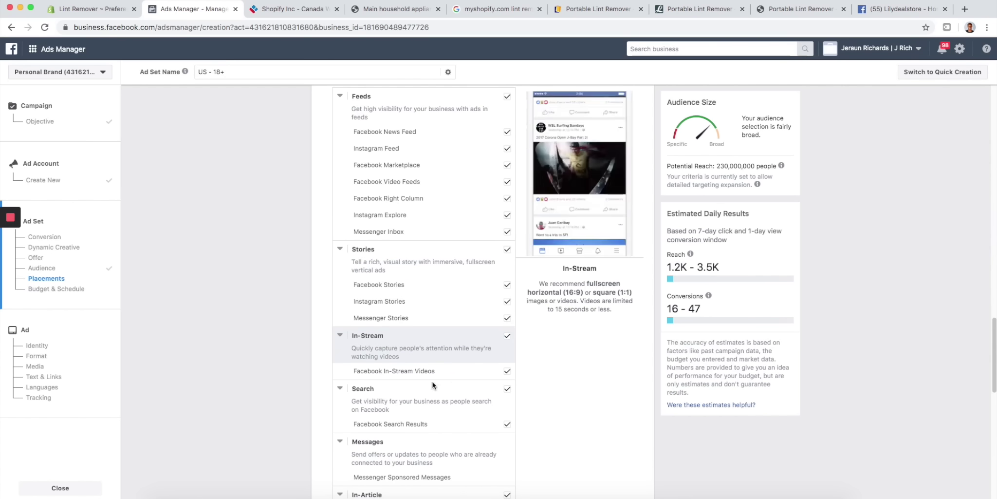
{"action": "scroll", "coordinate": [390, 421], "scroll_direction": "down", "scroll_amount": 1}
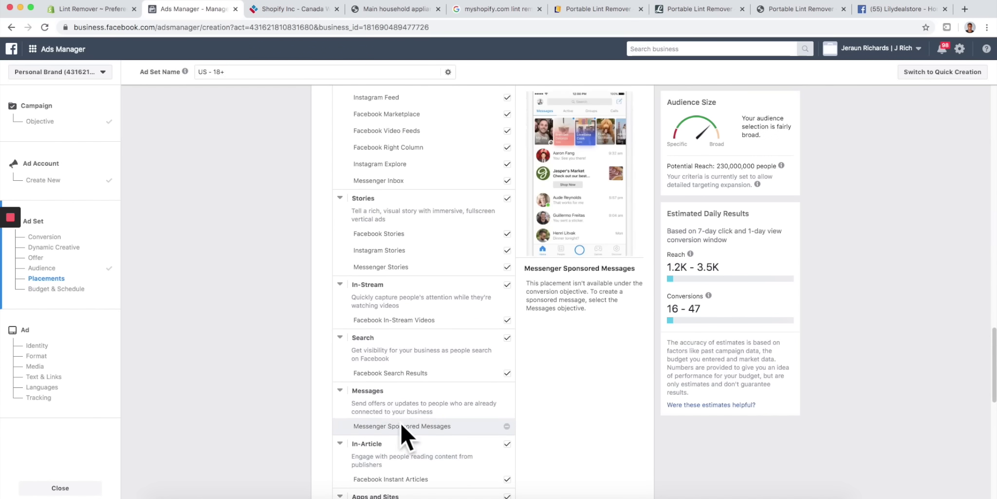
{"action": "scroll", "coordinate": [476, 326], "scroll_direction": "up", "scroll_amount": 5}
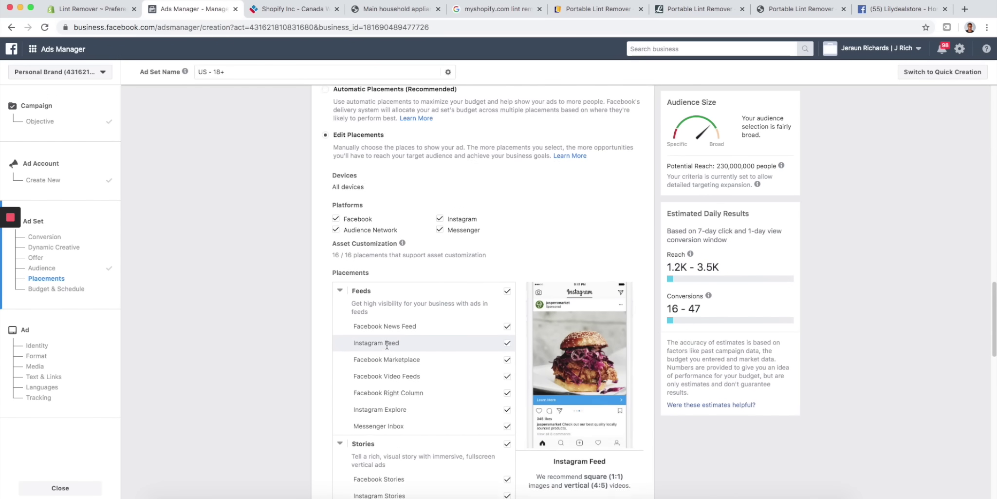
{"action": "scroll", "coordinate": [327, 111], "scroll_direction": "up", "scroll_amount": 1}
{"action": "left_click", "coordinate": [327, 111]}
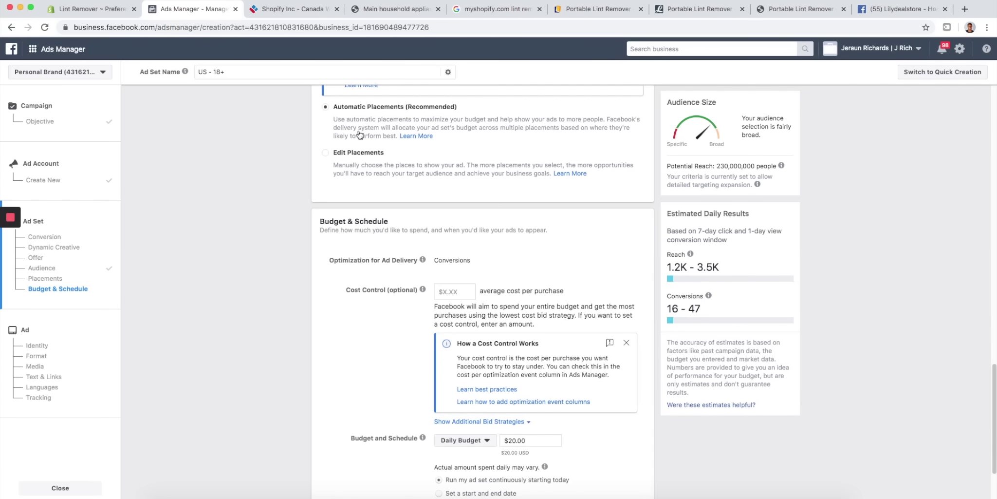
- Schedule the ad set with a start and end date, Jan 17 to Feb 17, 2020
{"action": "scroll", "coordinate": [330, 281], "scroll_direction": "down", "scroll_amount": 3}
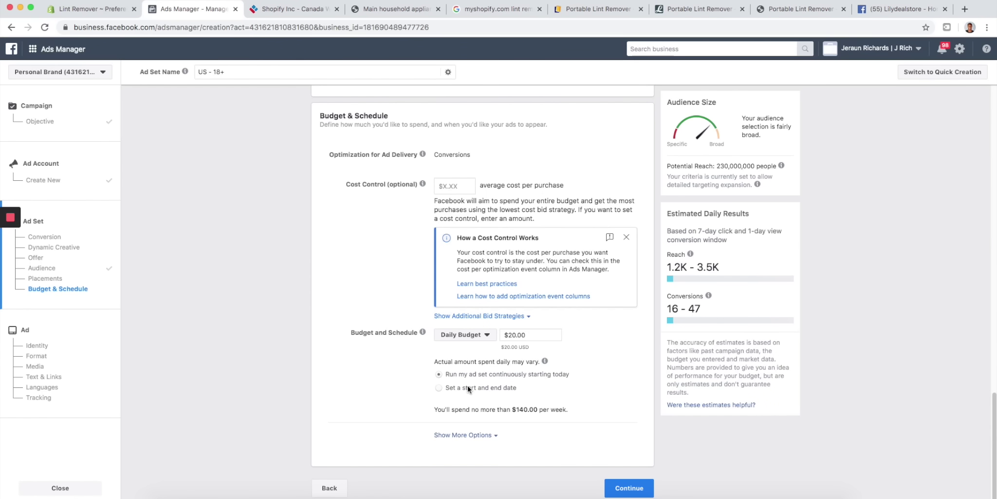
{"action": "left_click", "coordinate": [439, 385]}
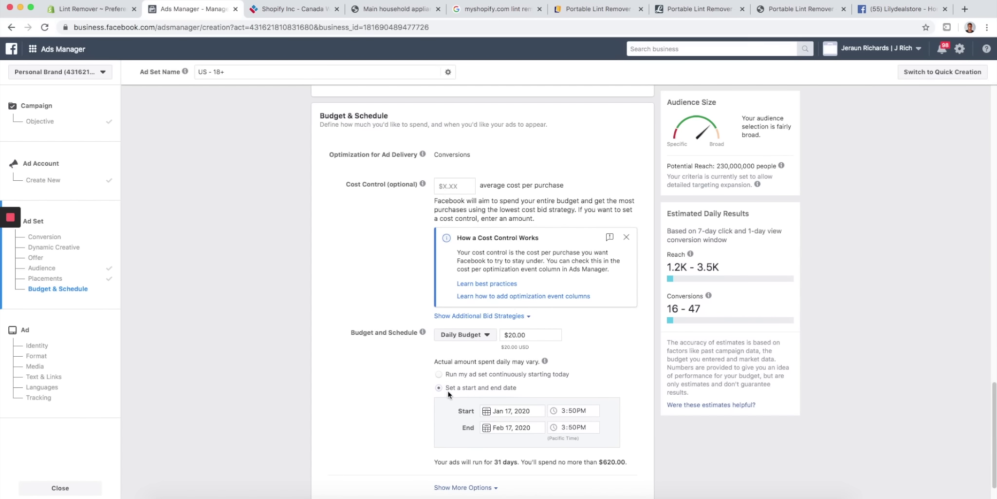
{"action": "left_click", "coordinate": [439, 374]}
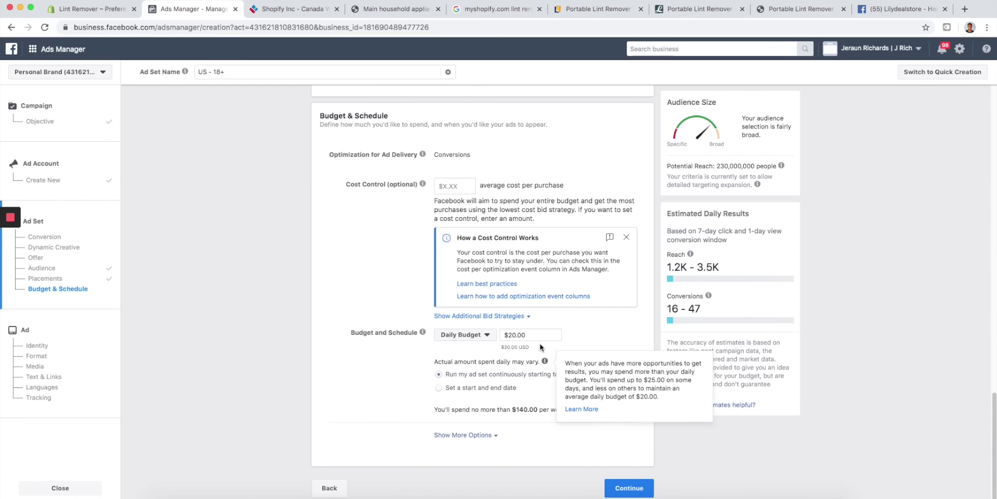
{"action": "left_click", "coordinate": [439, 388]}
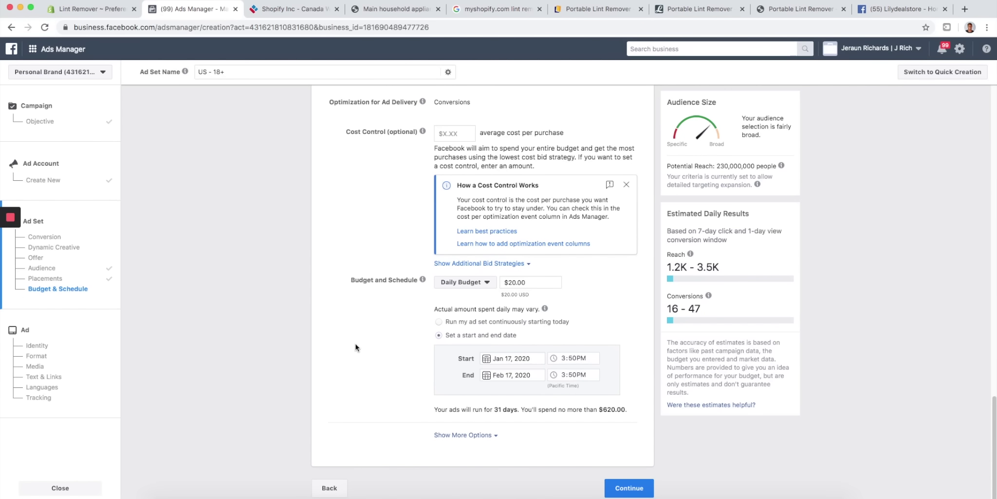
- Leave the ad set setup via the Facebook logo, discarding the unsaved changes
{"action": "scroll", "coordinate": [315, 396], "scroll_direction": "up", "scroll_amount": 5}
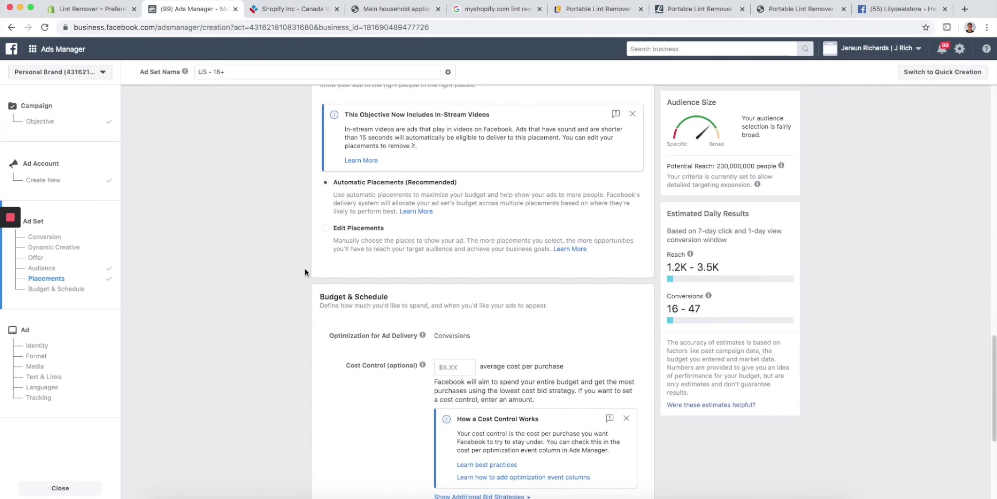
{"action": "scroll", "coordinate": [213, 293], "scroll_direction": "up", "scroll_amount": 5}
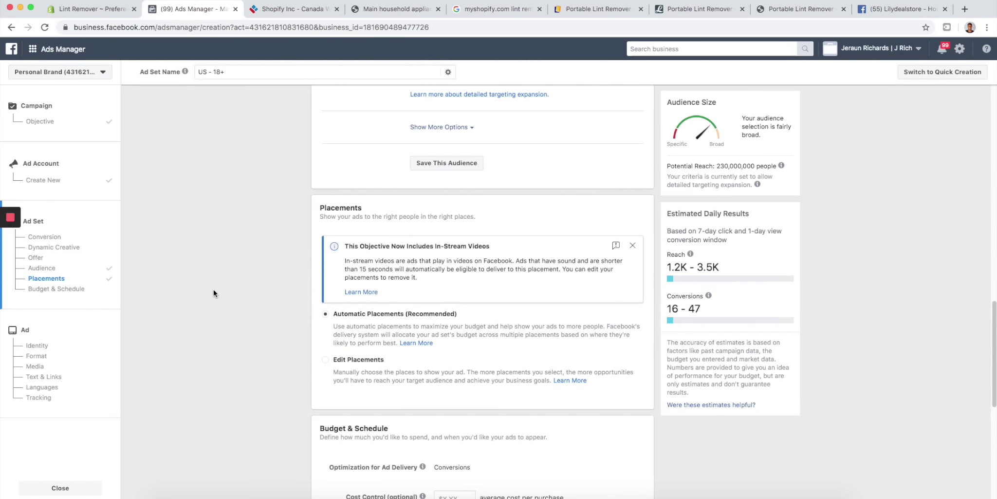
{"action": "scroll", "coordinate": [224, 310], "scroll_direction": "up", "scroll_amount": 6}
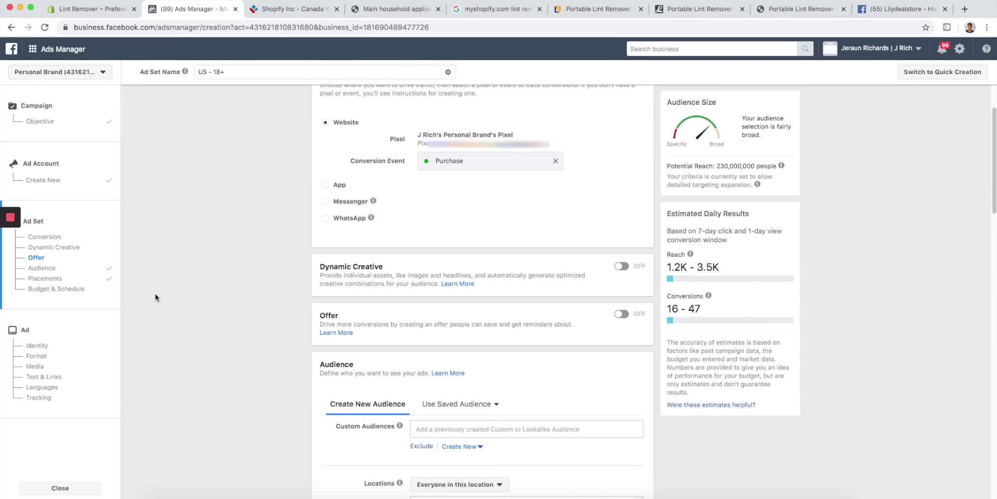
{"action": "scroll", "coordinate": [156, 292], "scroll_direction": "up", "scroll_amount": 1}
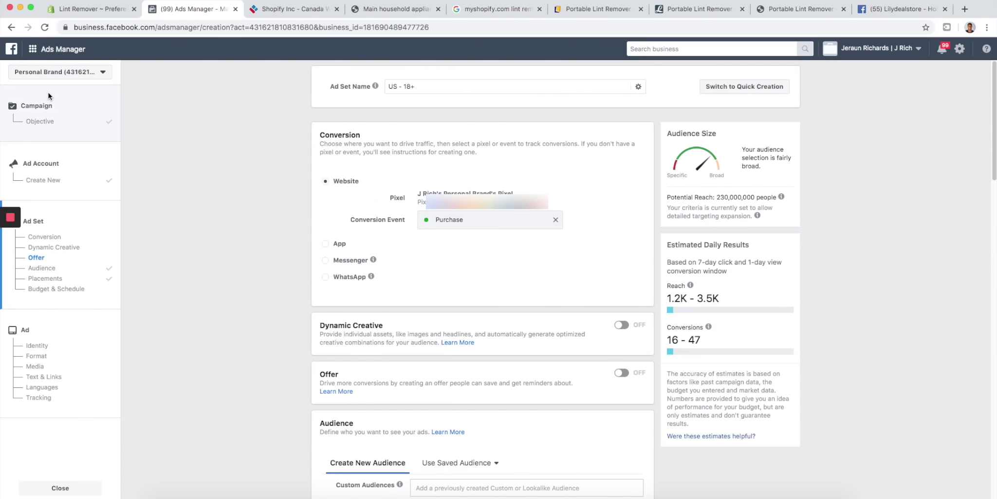
{"action": "left_click", "coordinate": [12, 49]}
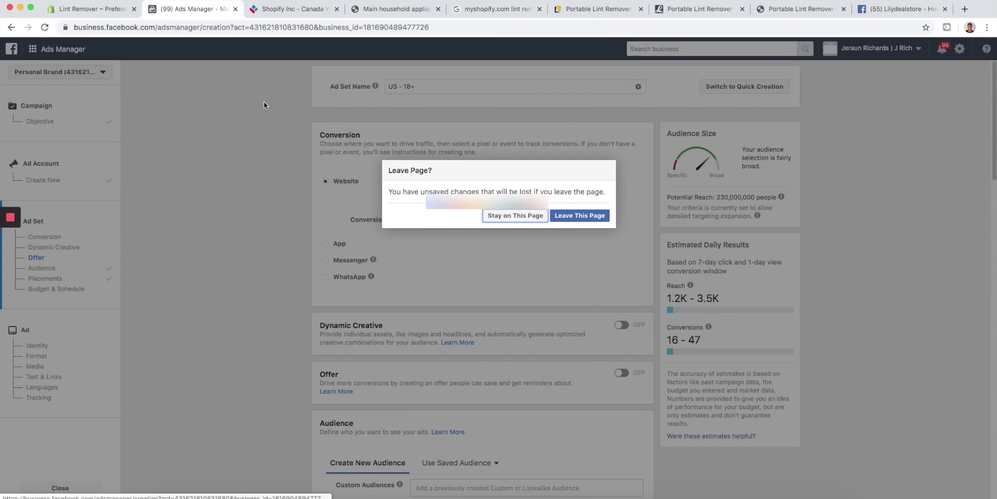
{"action": "left_click", "coordinate": [586, 219]}
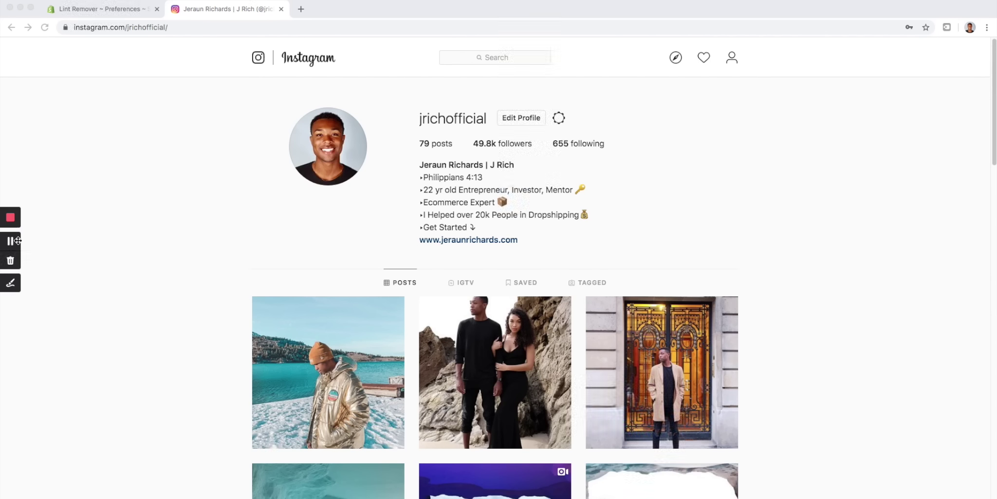
- Search Instagram for 'mensfashio' and open the mensfashionpost profile
{"action": "left_click", "coordinate": [87, 14]}
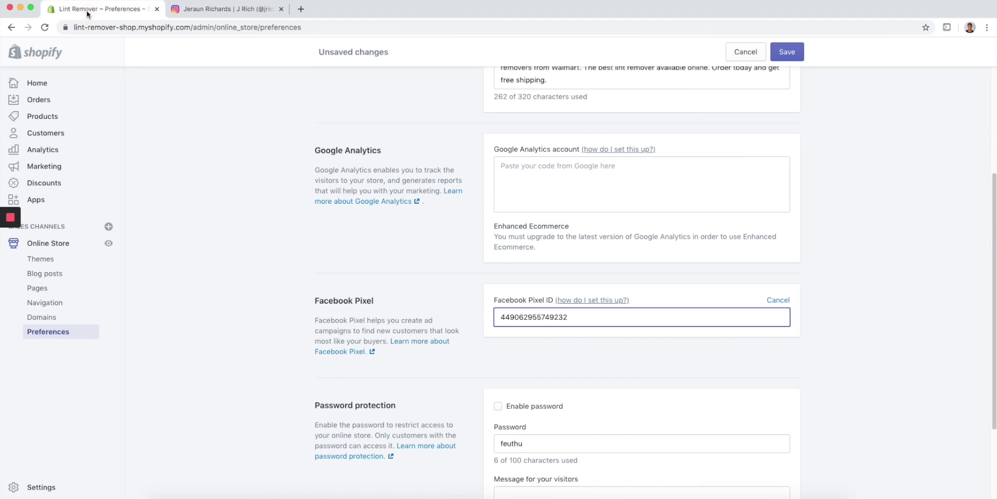
{"action": "left_click", "coordinate": [198, 10]}
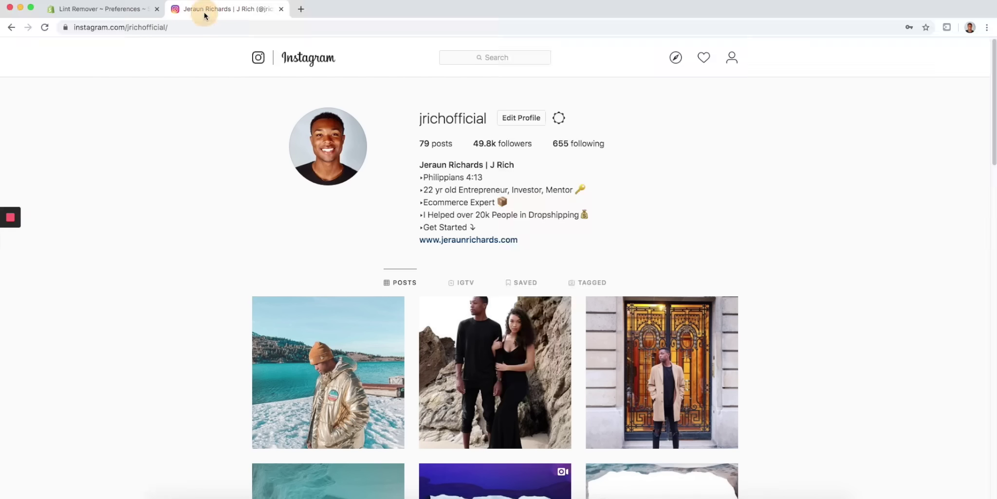
{"action": "left_click", "coordinate": [135, 11]}
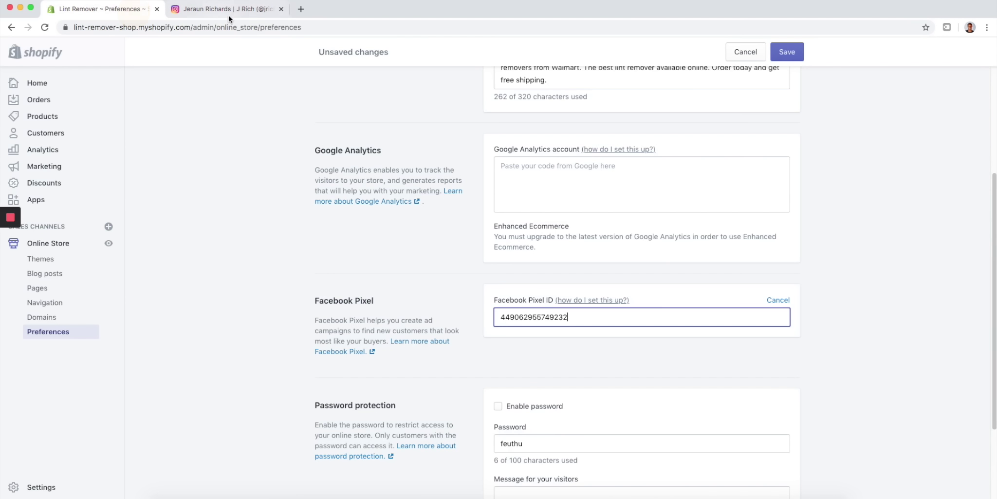
{"action": "left_click", "coordinate": [227, 10]}
{"action": "left_click", "coordinate": [492, 58]}
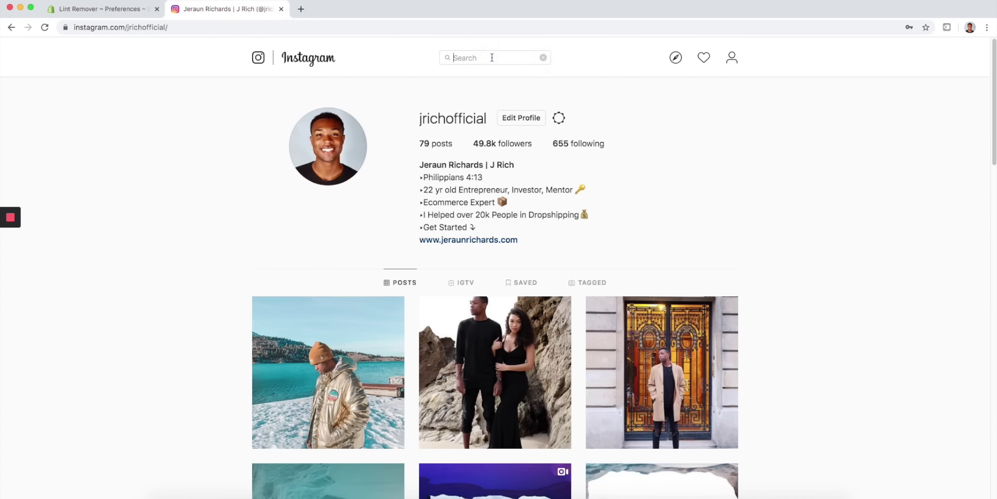
{"action": "type", "text": "mensfashio"}
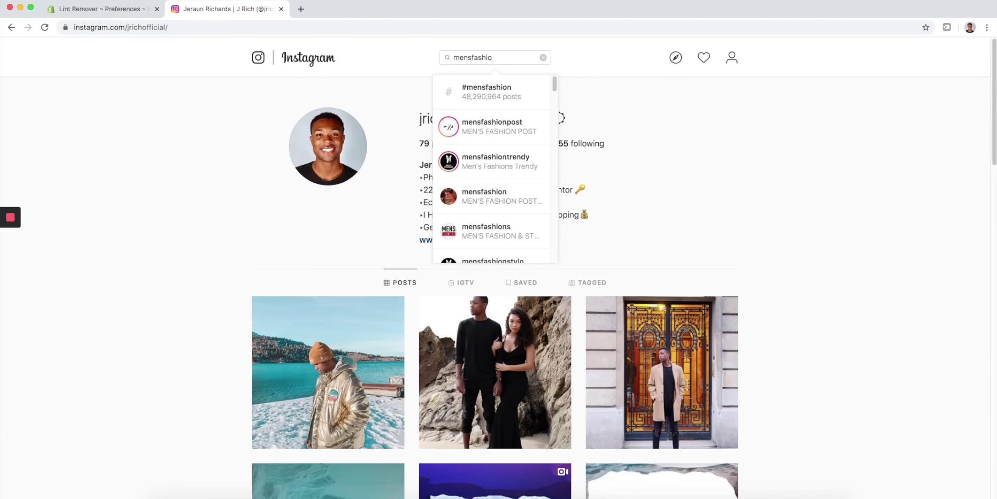
{"action": "left_click", "coordinate": [524, 125]}
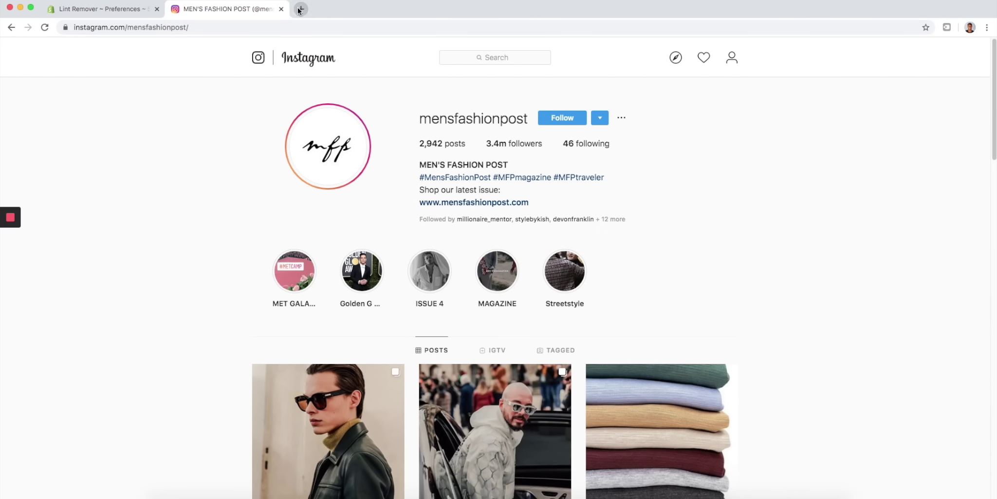
{"action": "left_click", "coordinate": [301, 9]}
- Create a new Google Doc at docs.google.com and title it 'Influencers'
{"action": "type", "text": "docs"}
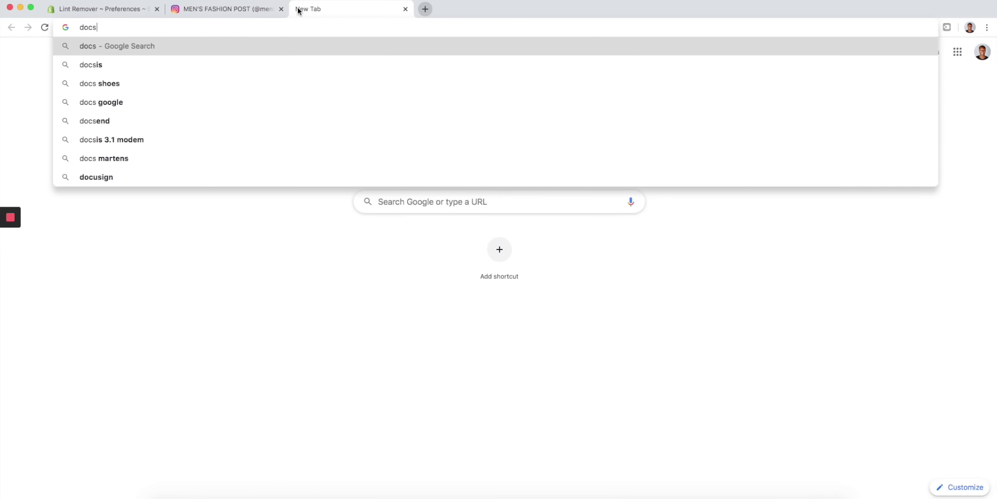
{"action": "type", "text": ".google.com"}
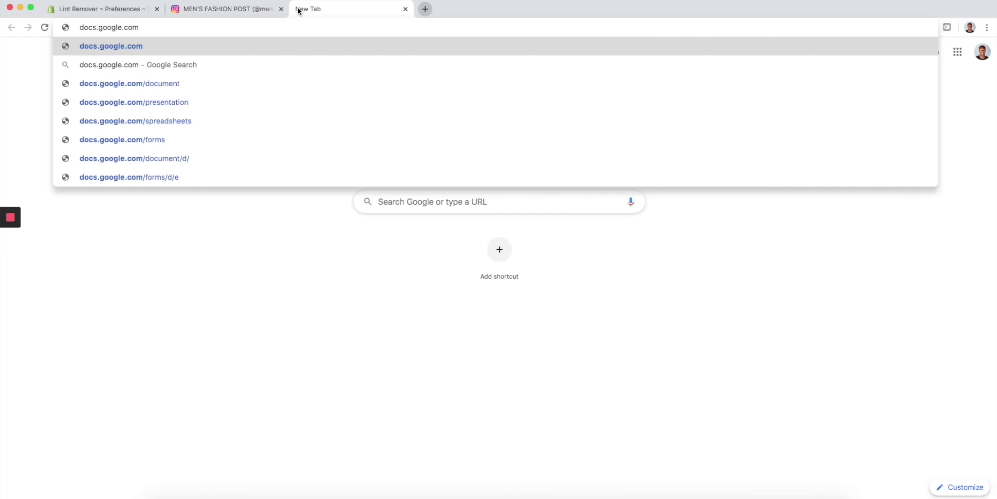
{"action": "key", "text": "Return"}
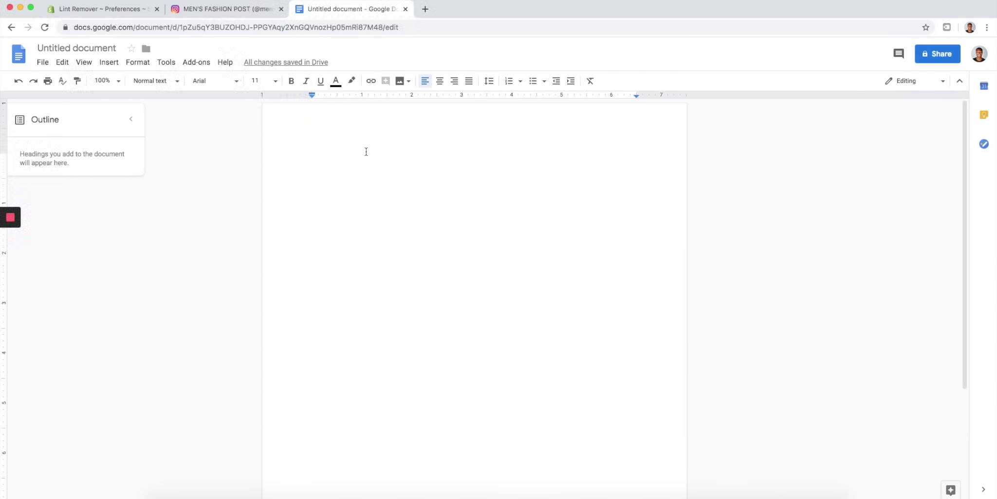
{"action": "left_click", "coordinate": [254, 17]}
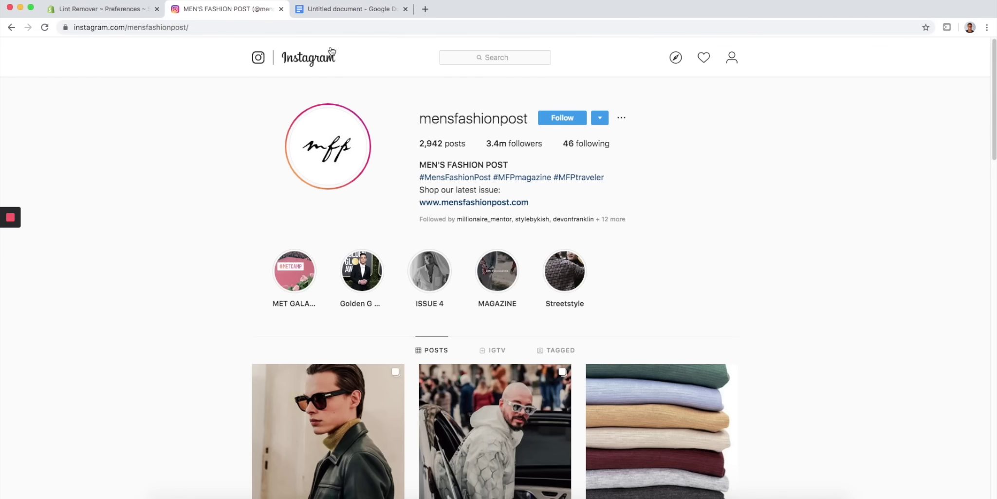
{"action": "left_click", "coordinate": [345, 15]}
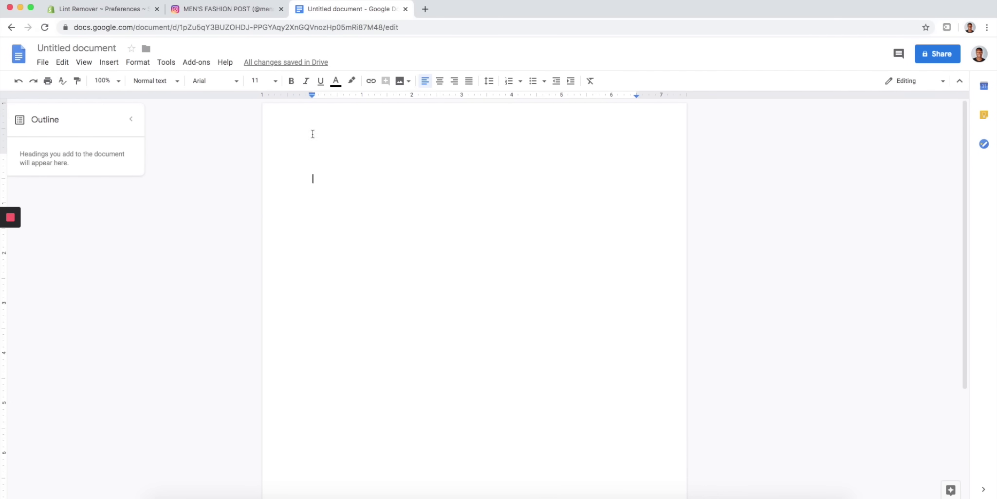
{"action": "left_click", "coordinate": [111, 47]}
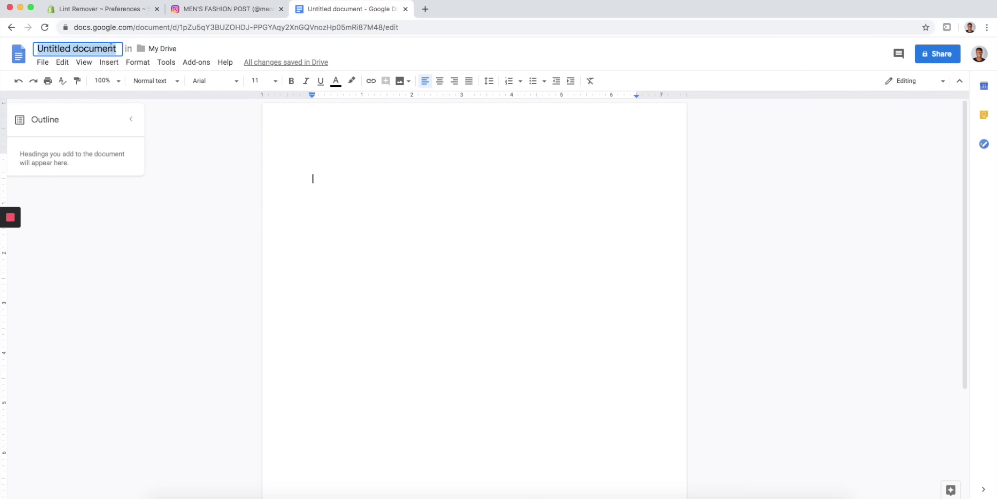
{"action": "type", "text": "Influencers"}
{"action": "key", "text": "Return"}
- Copy the mensfashionpost username from Instagram into the document's first line
{"action": "left_click", "coordinate": [262, 11]}
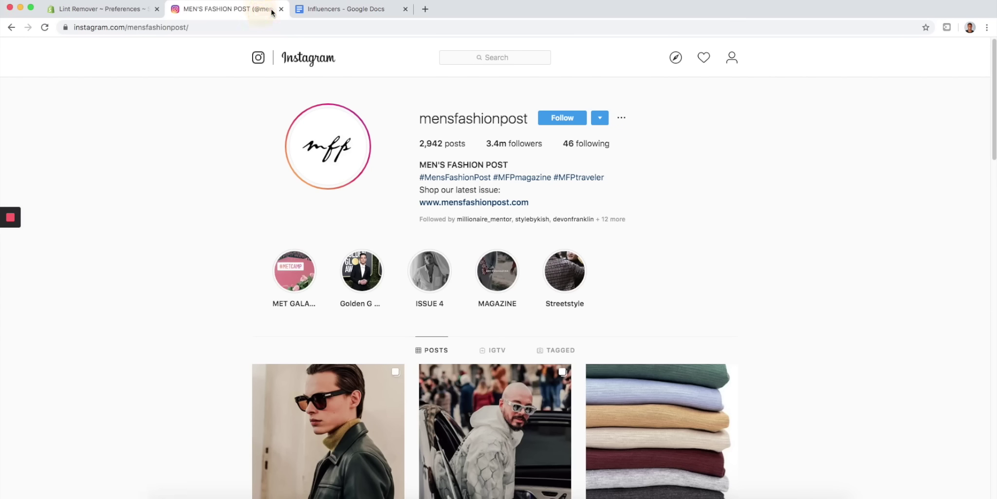
{"action": "double_click", "coordinate": [421, 118]}
{"action": "key", "text": "super+c"}
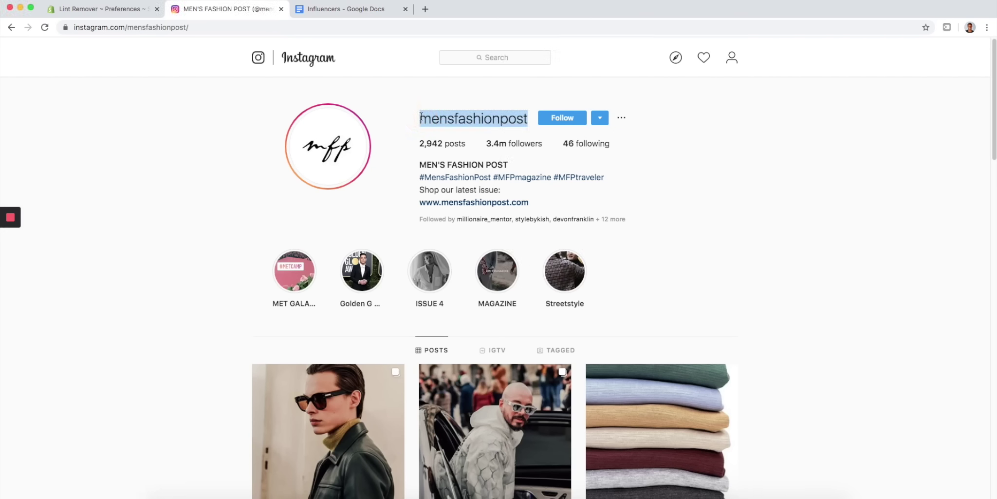
{"action": "left_click", "coordinate": [362, 9]}
{"action": "left_click", "coordinate": [349, 156]}
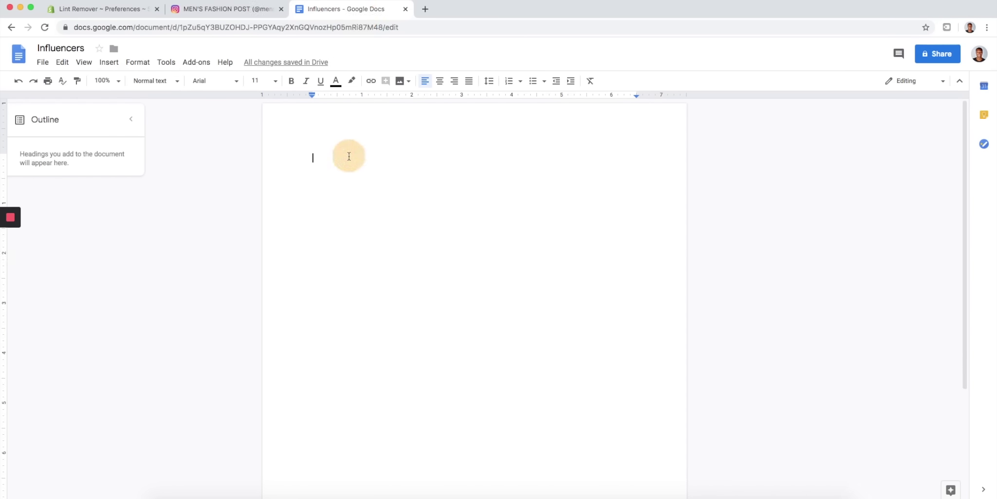
{"action": "key", "text": "super+v"}
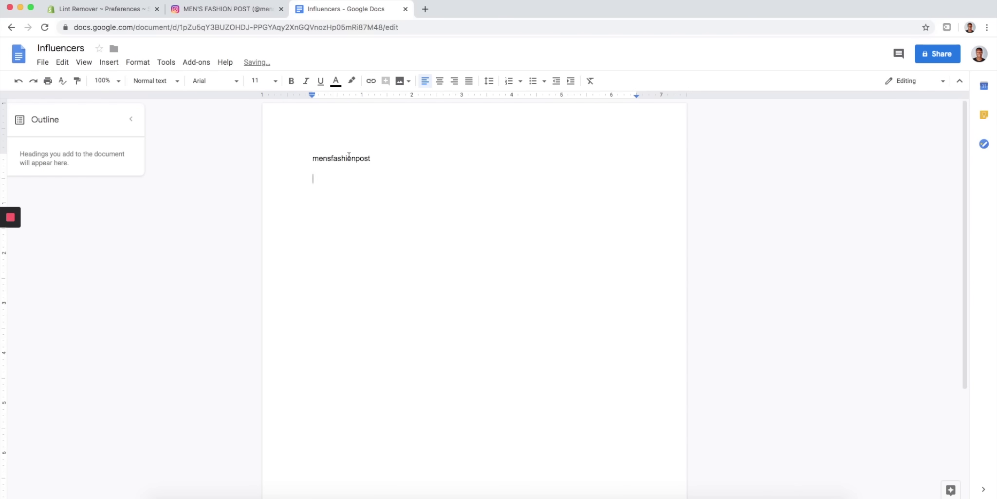
{"action": "left_click", "coordinate": [264, 11]}
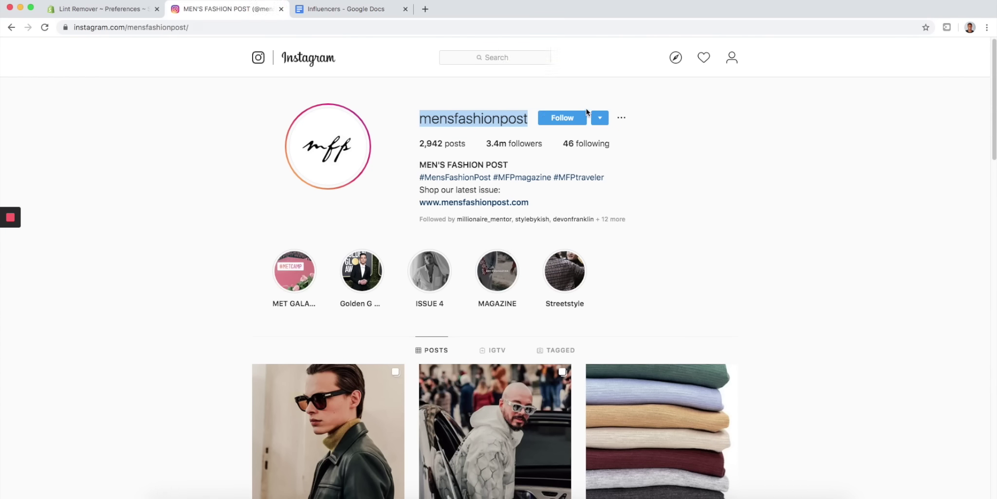
{"action": "left_click", "coordinate": [599, 121]}
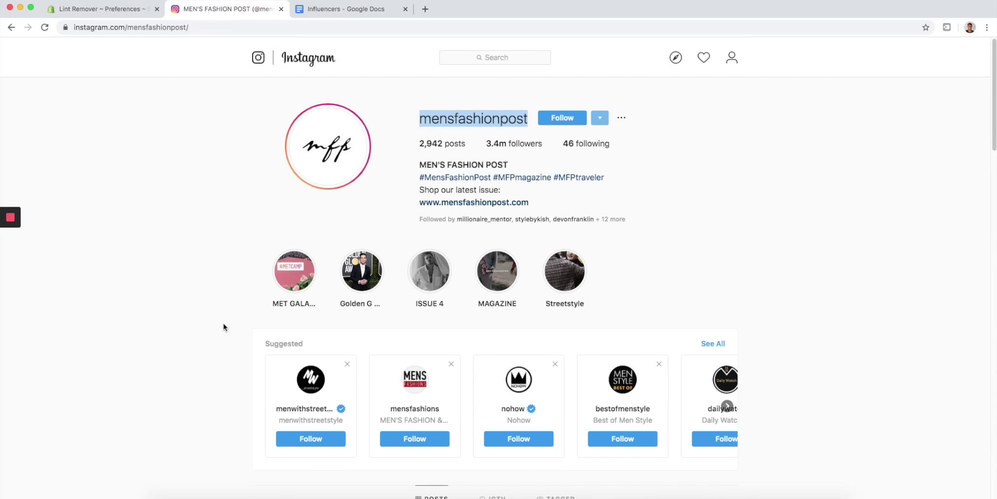
- Open mensfashions, nohow, bestofmenstyle, dailywatch, menshoesfashions and mensfashionreview from Similar Accounts in background tabs
{"action": "scroll", "coordinate": [288, 249], "scroll_direction": "down", "scroll_amount": 1}
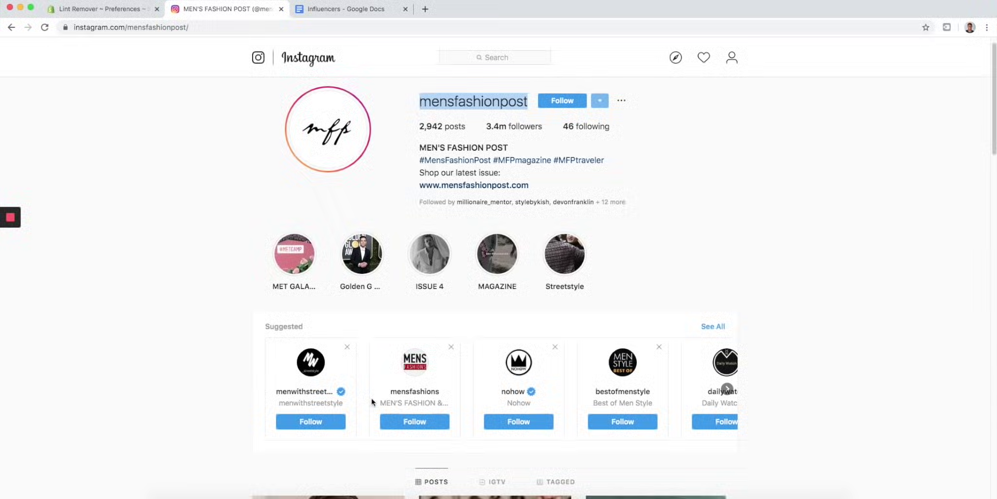
{"action": "left_click", "coordinate": [727, 389]}
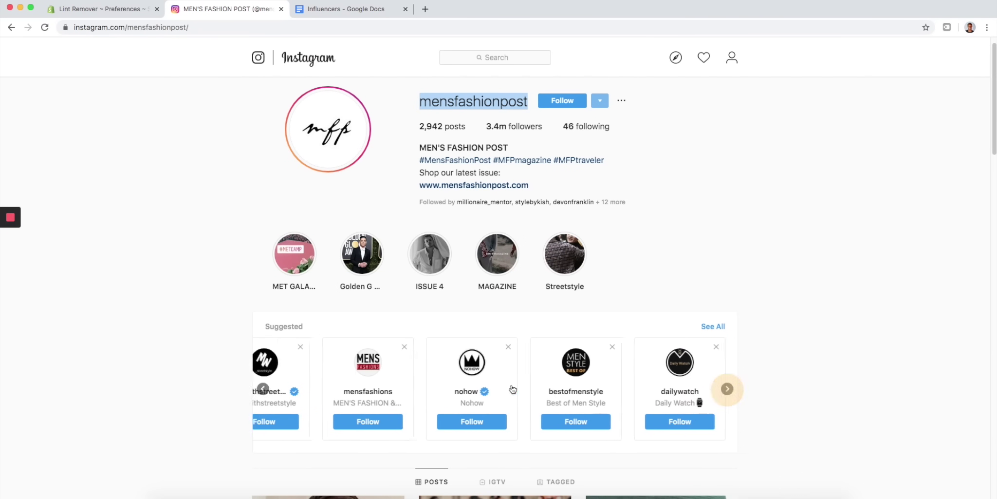
{"action": "left_click", "coordinate": [713, 326]}
{"action": "scroll", "coordinate": [517, 281], "scroll_direction": "down", "scroll_amount": 5}
{"action": "scroll", "coordinate": [516, 282], "scroll_direction": "up", "scroll_amount": 8}
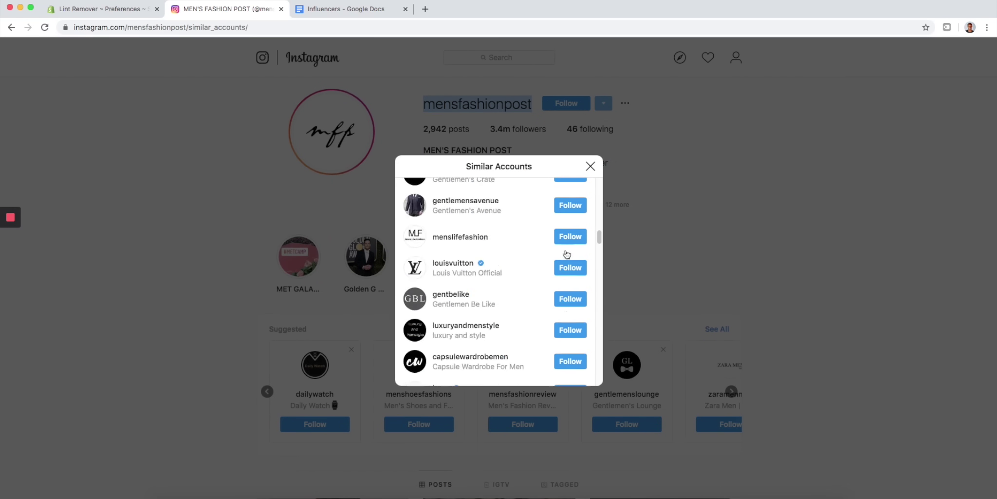
{"action": "left_click", "coordinate": [459, 222], "text": "super"}
{"action": "left_click", "coordinate": [444, 251], "text": "super"}
{"action": "left_click", "coordinate": [459, 282], "text": "super"}
{"action": "left_click", "coordinate": [452, 314], "text": "super"}
{"action": "left_click", "coordinate": [449, 345], "text": "super"}
{"action": "left_click", "coordinate": [444, 377], "text": "super"}
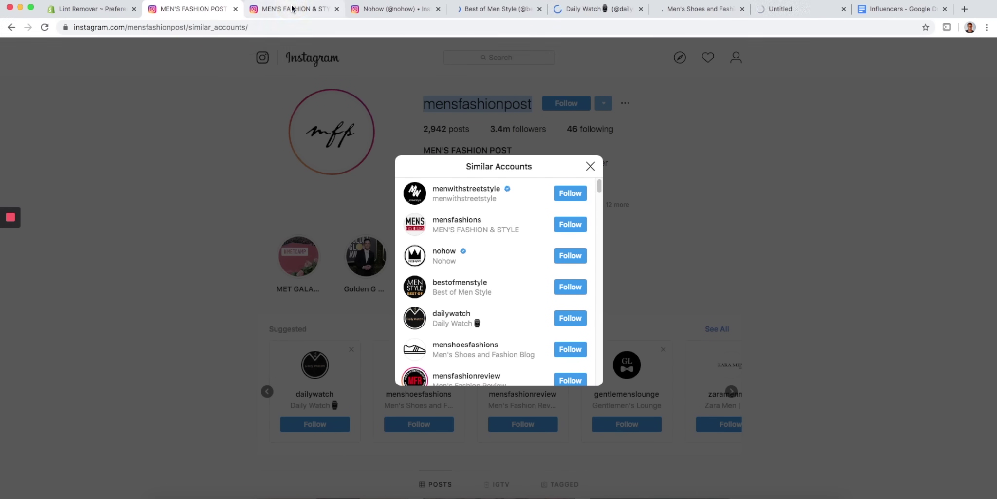
{"action": "key", "text": "ctrl+Tab"}
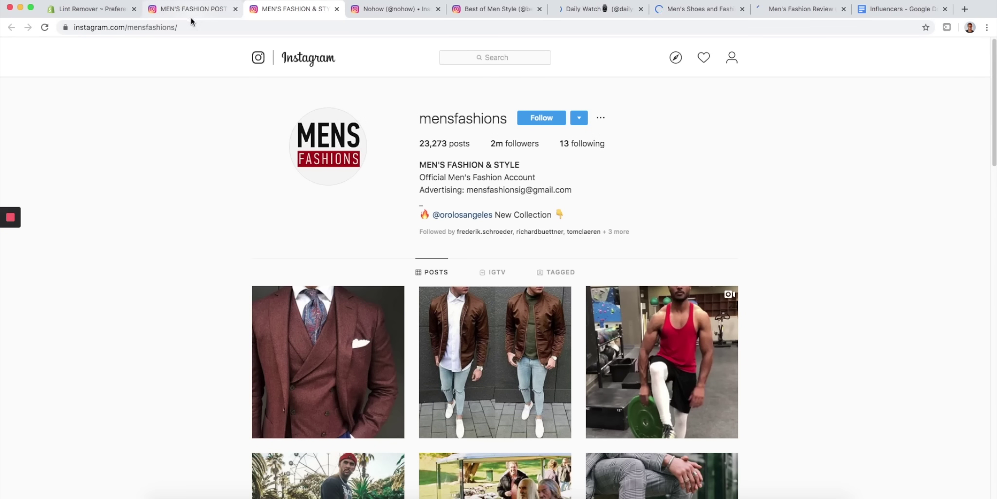
- View the mensfashions profile and its full list of similar accounts
{"action": "scroll", "coordinate": [331, 225], "scroll_direction": "down", "scroll_amount": 10}
{"action": "scroll", "coordinate": [360, 228], "scroll_direction": "up", "scroll_amount": 10}
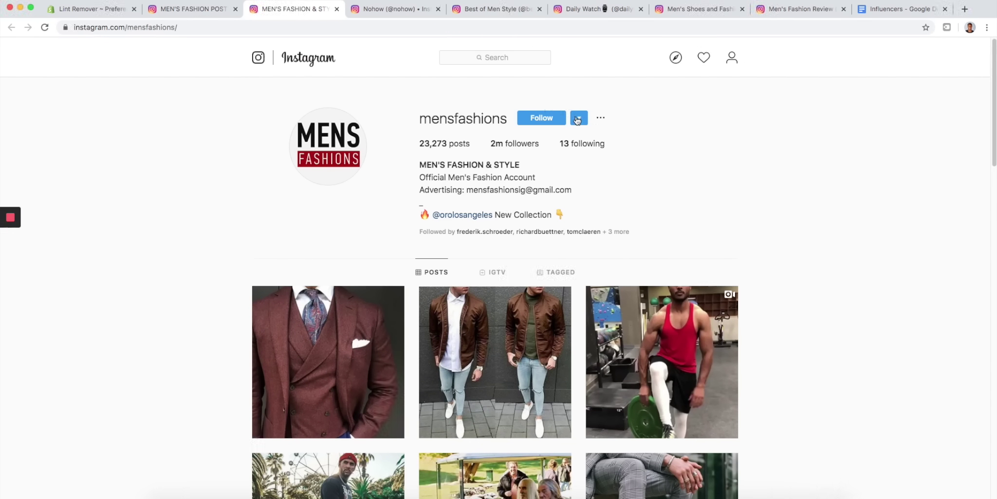
{"action": "left_click", "coordinate": [209, 9]}
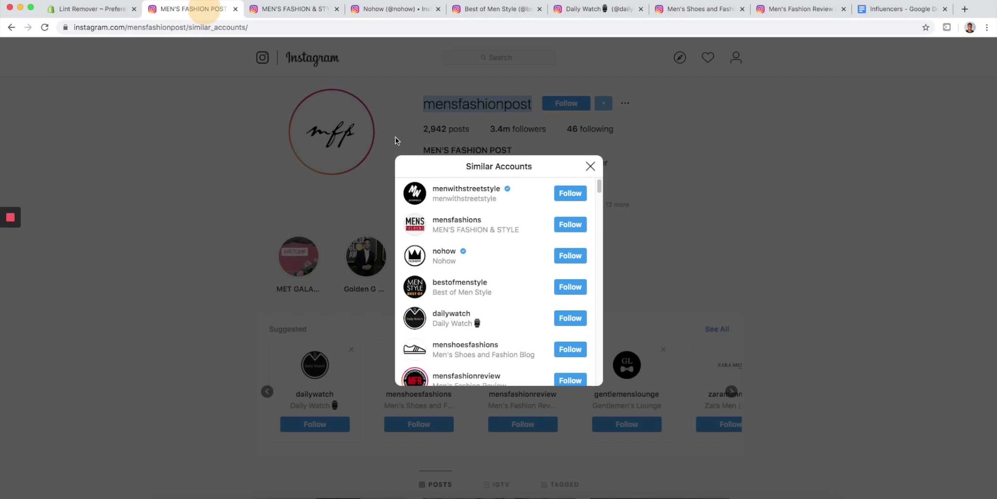
{"action": "scroll", "coordinate": [435, 307], "scroll_direction": "down", "scroll_amount": 10}
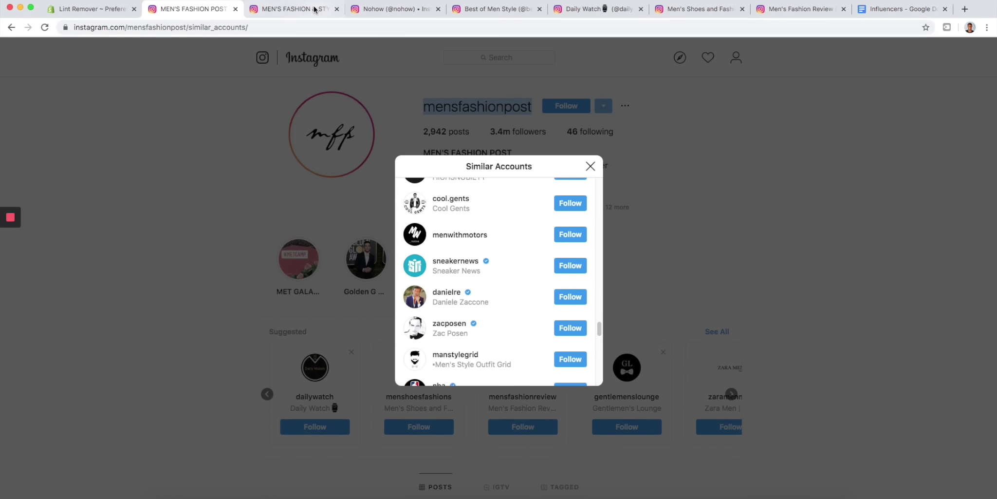
{"action": "left_click", "coordinate": [304, 10]}
{"action": "left_click", "coordinate": [578, 118]}
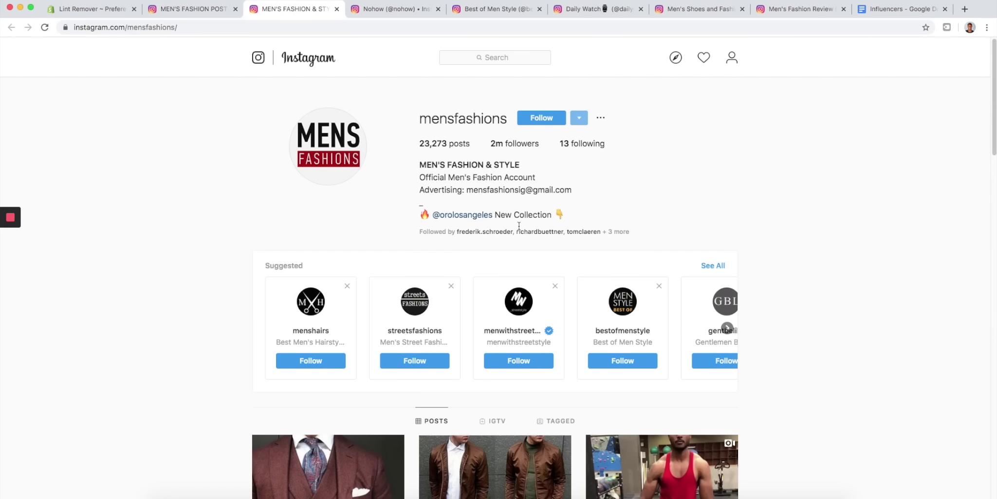
{"action": "left_click", "coordinate": [713, 265]}
{"action": "scroll", "coordinate": [494, 298], "scroll_direction": "down", "scroll_amount": 10}
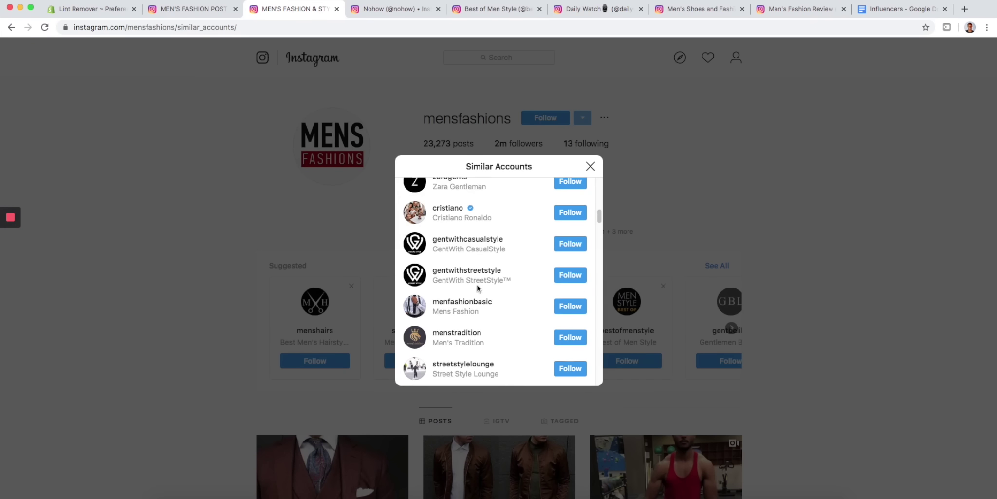
- Compare the nohow profile and mensfashionpost's similar accounts against the Influencers document
{"action": "left_click", "coordinate": [392, 10]}
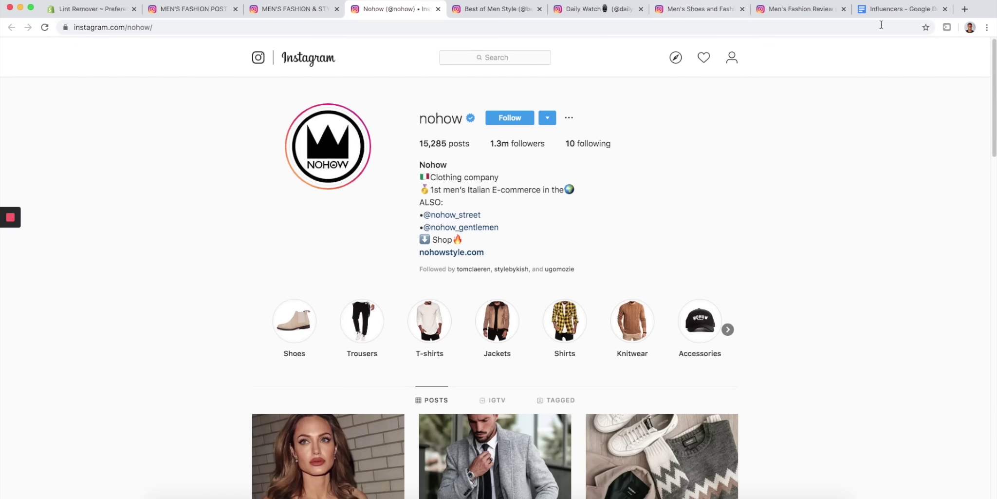
{"action": "left_click", "coordinate": [897, 9]}
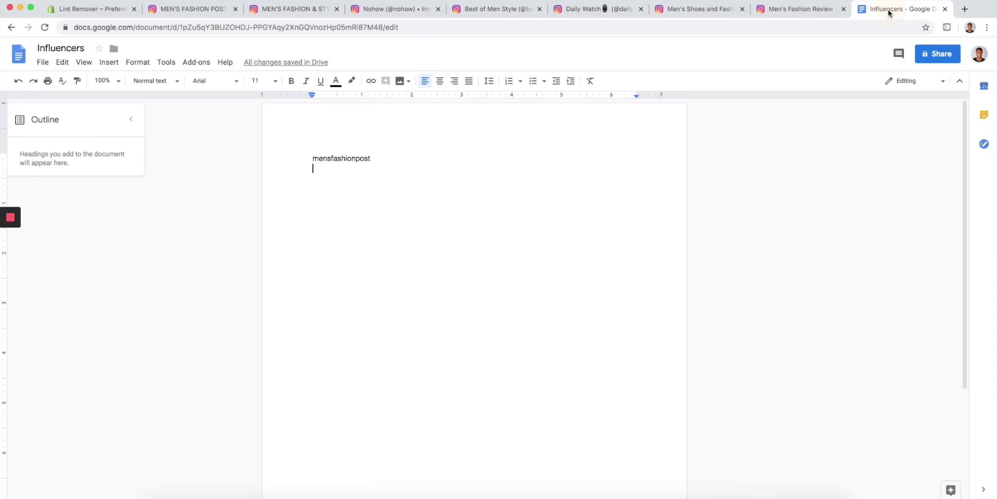
{"action": "left_click", "coordinate": [215, 11]}
{"action": "left_click", "coordinate": [589, 166]}
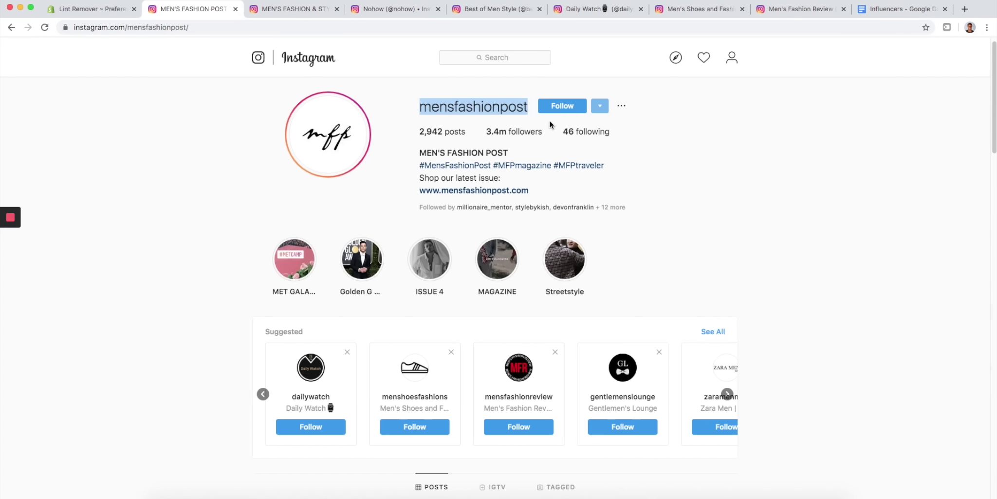
{"action": "left_click", "coordinate": [599, 106]}
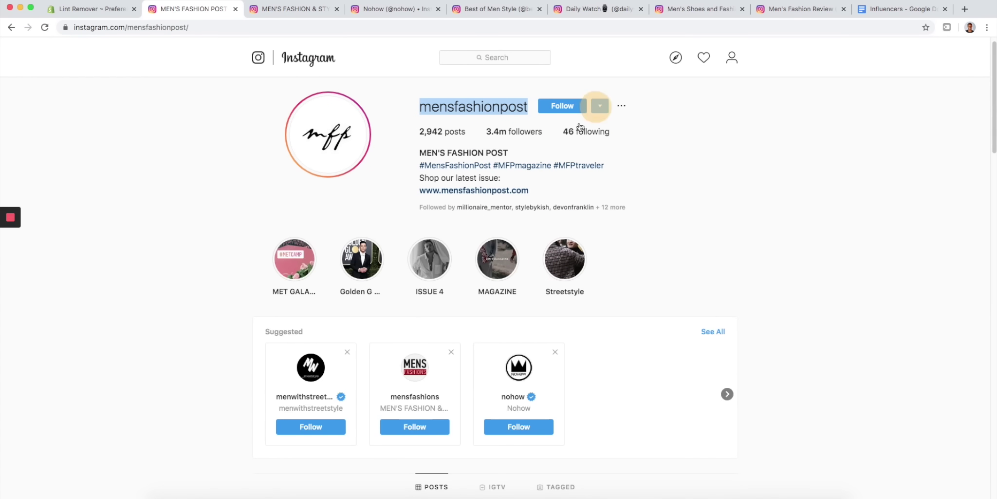
{"action": "left_click", "coordinate": [707, 332]}
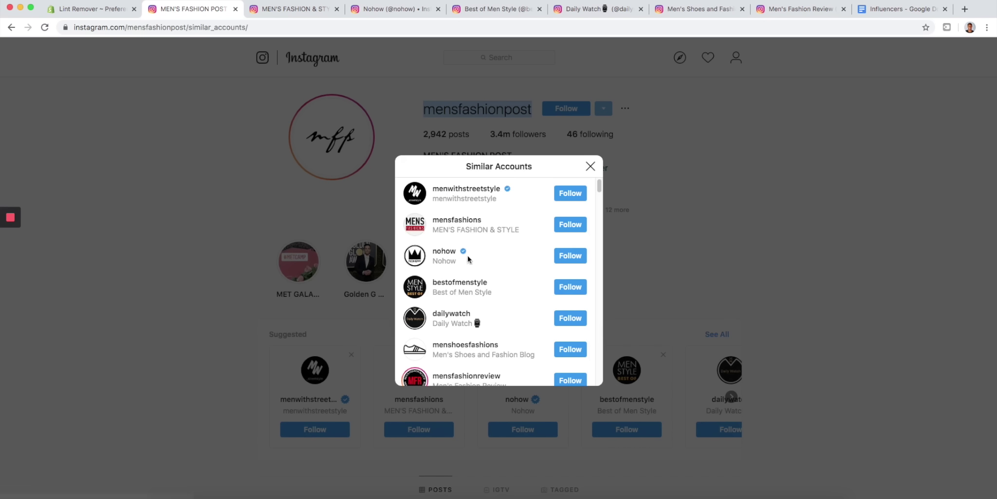
{"action": "scroll", "coordinate": [519, 267], "scroll_direction": "down", "scroll_amount": 5}
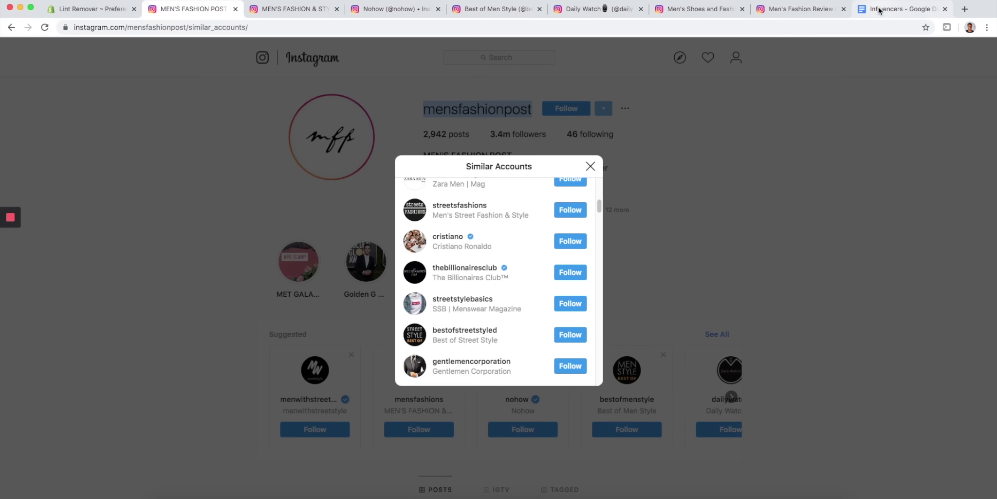
{"action": "left_click", "coordinate": [875, 8]}
{"action": "left_click", "coordinate": [310, 15]}
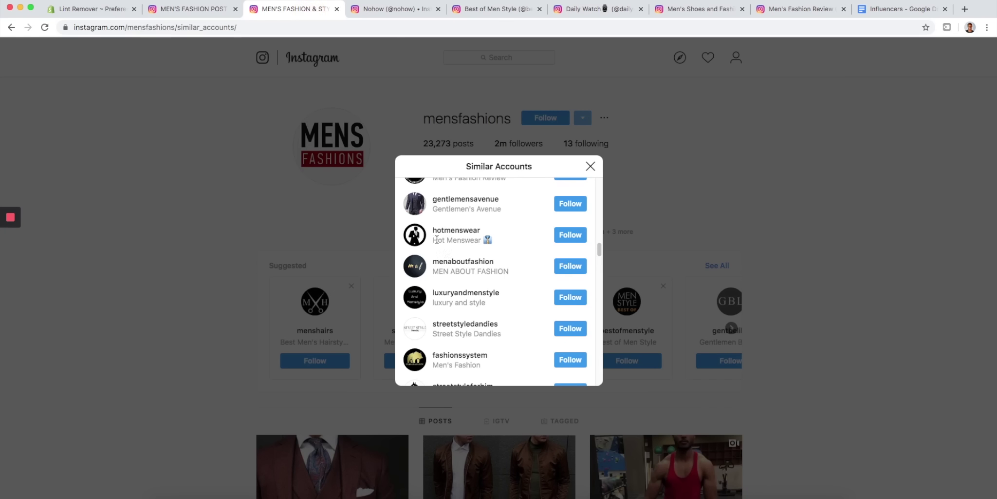
{"action": "left_click", "coordinate": [588, 166]}
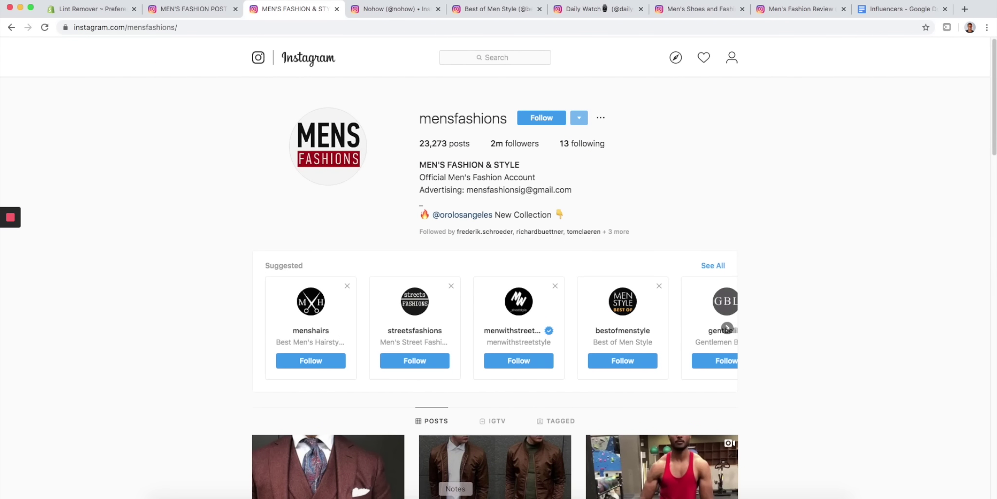
- Review the Nohow, Men's Shoes and Fashion, Men's Fashion Review and Daily Watch profiles, ending on mensfashions
{"action": "left_click", "coordinate": [910, 11]}
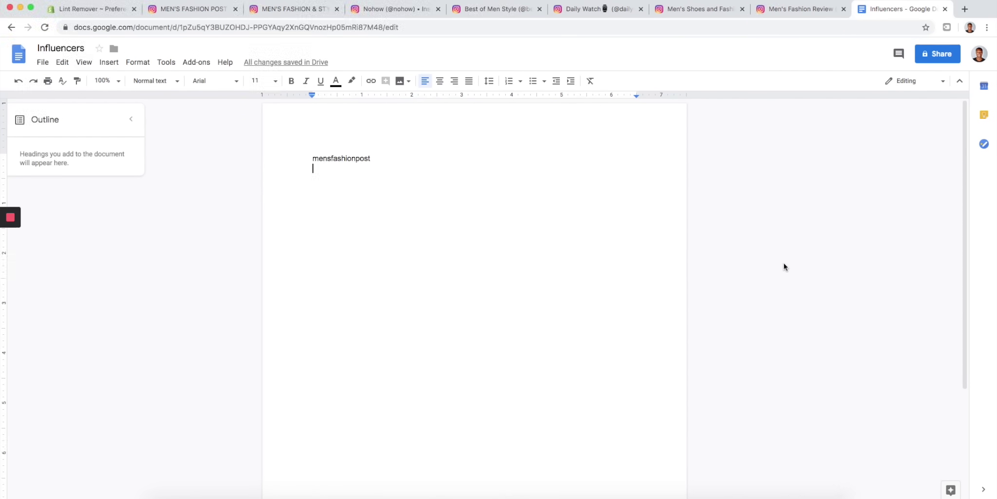
{"action": "left_click", "coordinate": [189, 10]}
{"action": "left_click", "coordinate": [265, 10]}
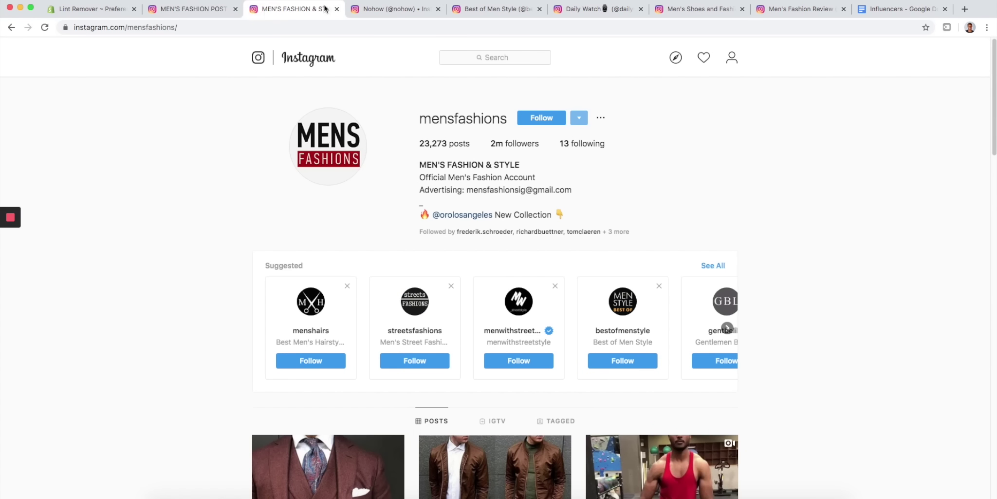
{"action": "left_click", "coordinate": [380, 15]}
{"action": "left_click", "coordinate": [197, 16]}
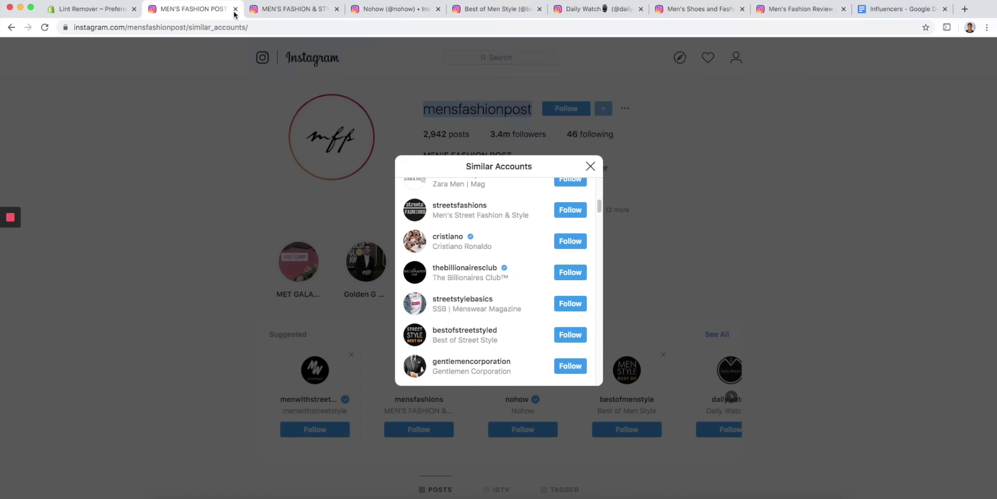
{"action": "left_click", "coordinate": [269, 10]}
{"action": "left_click", "coordinate": [376, 10]}
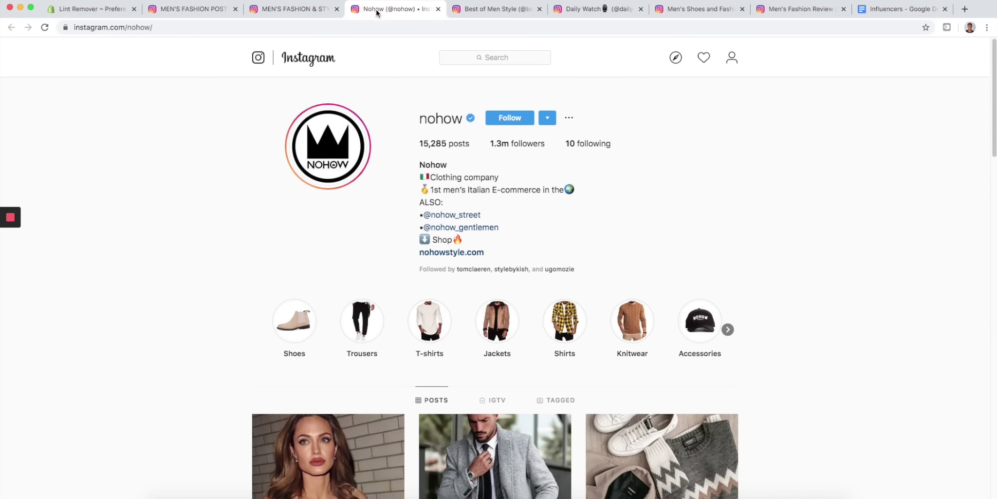
{"action": "left_click", "coordinate": [295, 9]}
{"action": "left_click", "coordinate": [188, 9]}
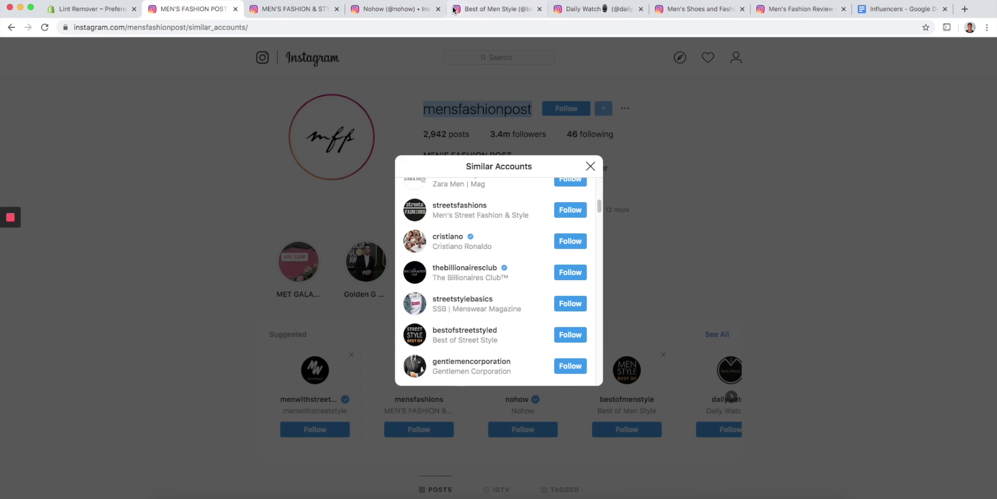
{"action": "left_click", "coordinate": [690, 11]}
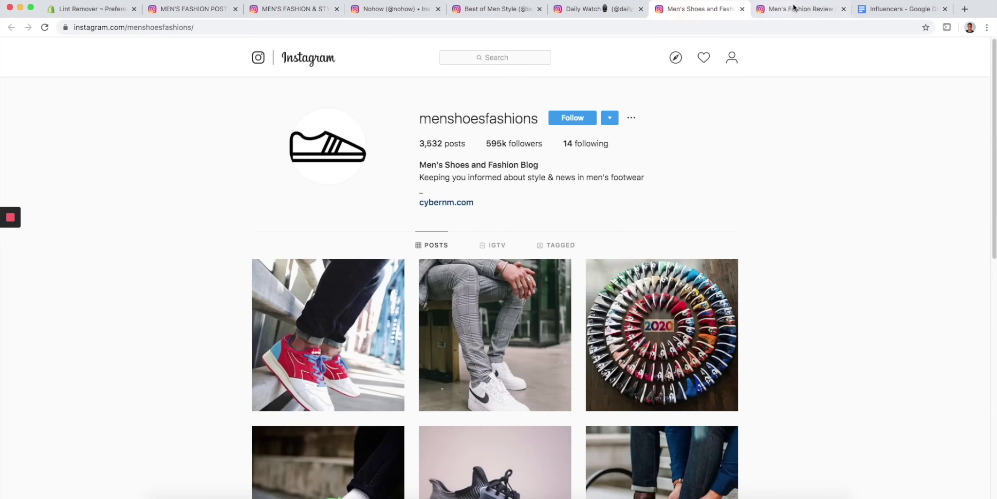
{"action": "left_click", "coordinate": [797, 12]}
{"action": "left_click", "coordinate": [883, 8]}
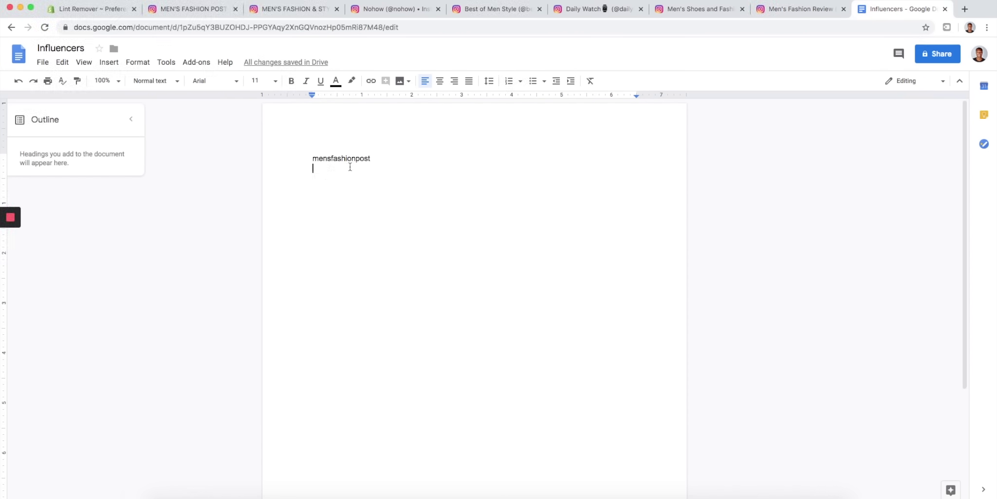
{"action": "left_click", "coordinate": [292, 7]}
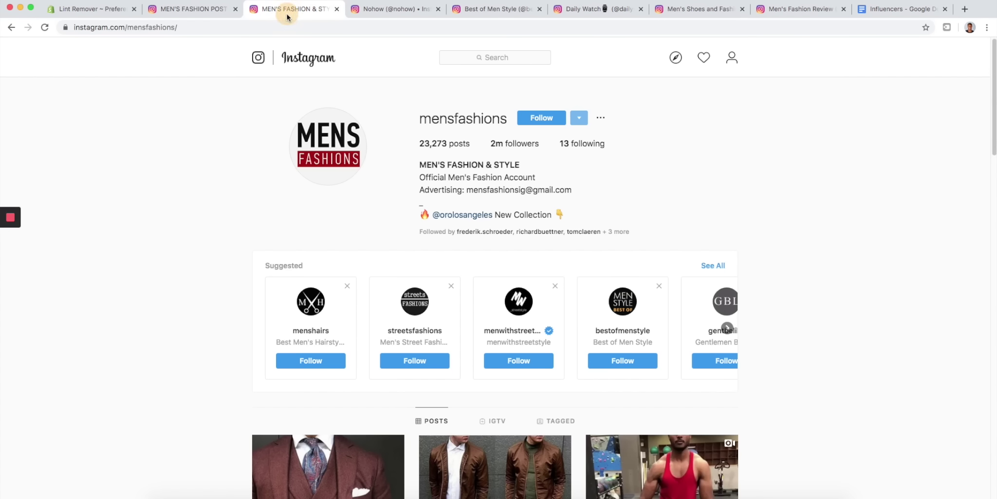
{"action": "left_click", "coordinate": [893, 10]}
{"action": "left_click", "coordinate": [588, 9]}
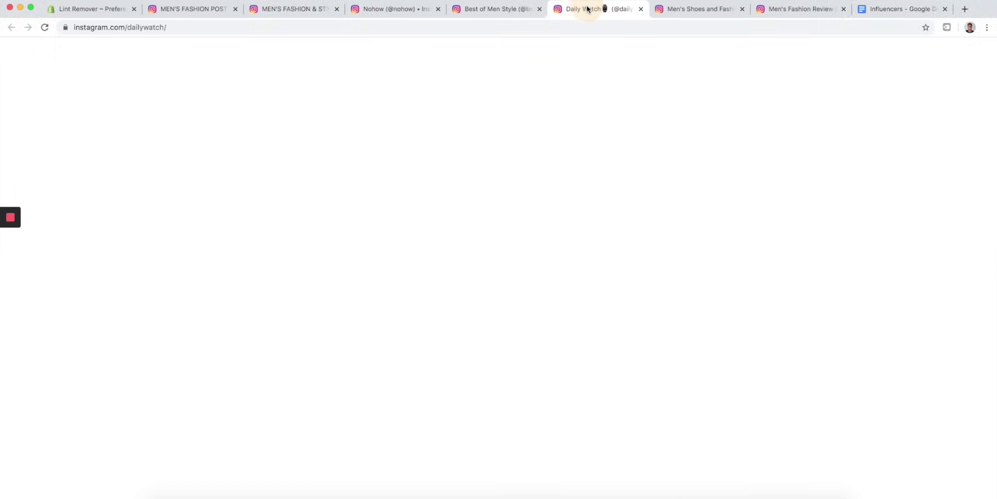
{"action": "left_click", "coordinate": [894, 9]}
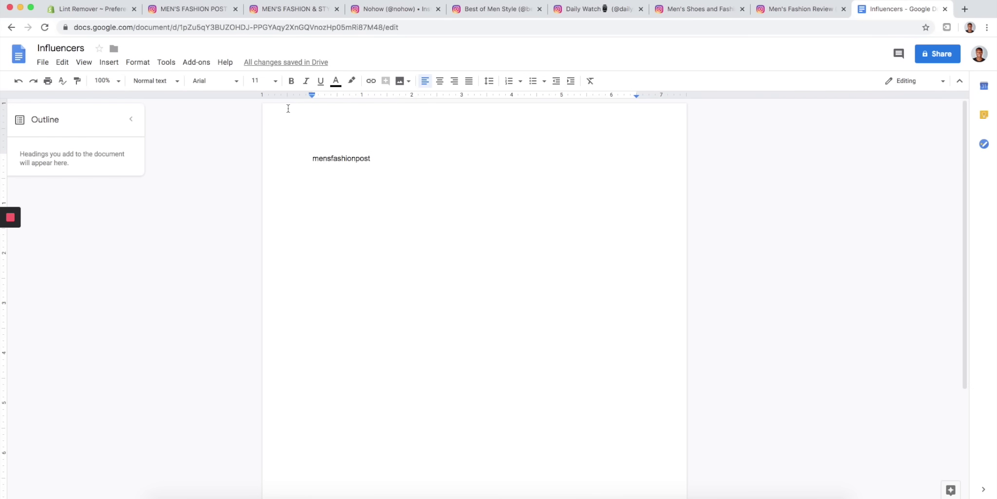
{"action": "left_click", "coordinate": [294, 12]}
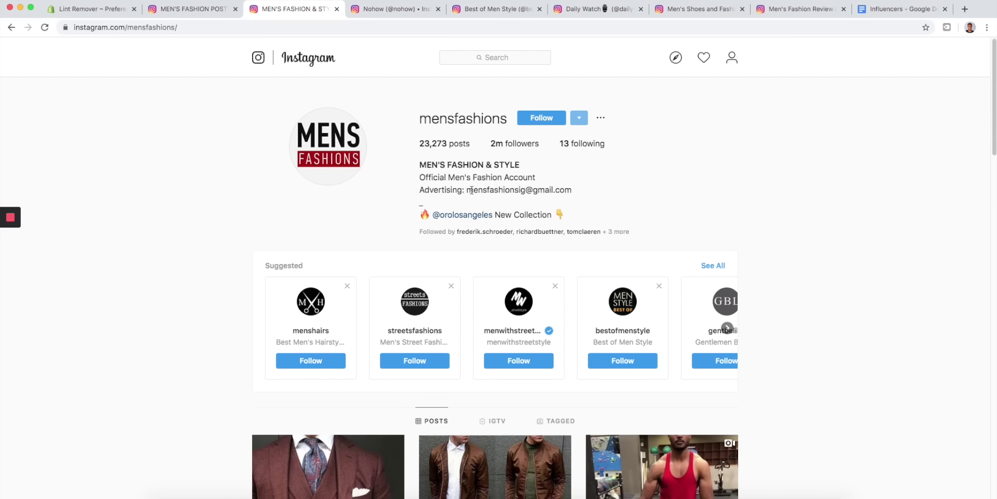
- Highlight the advertising contact e-mail address in the mensfashions bio
{"action": "left_click_drag", "start_coordinate": [466, 190], "coordinate": [569, 190]}
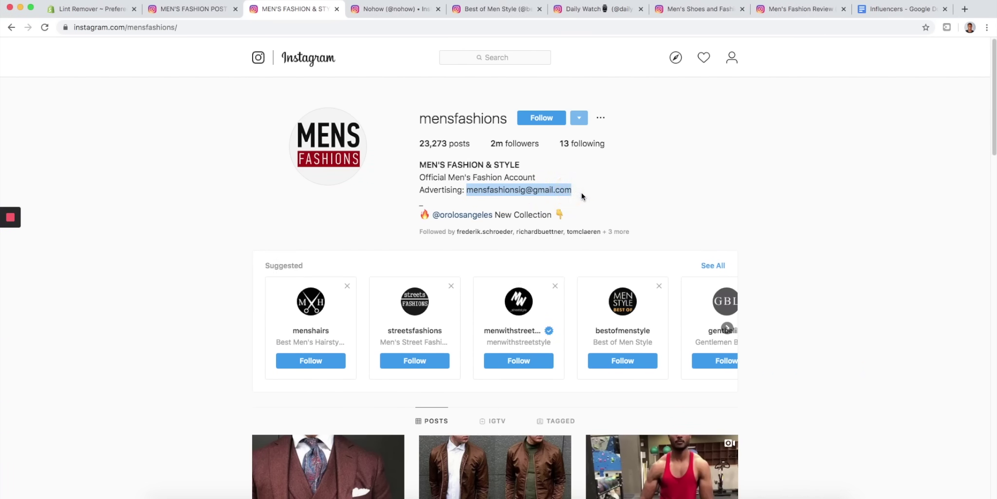
{"action": "left_click", "coordinate": [581, 193]}
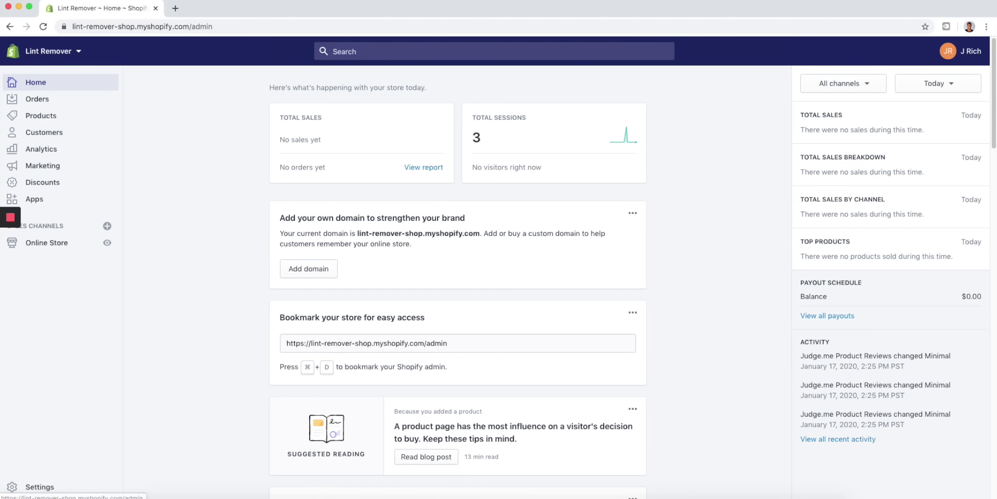
- Go to Settings > Shipping and open Manage rates for the General shipping profile
{"action": "left_click", "coordinate": [43, 486]}
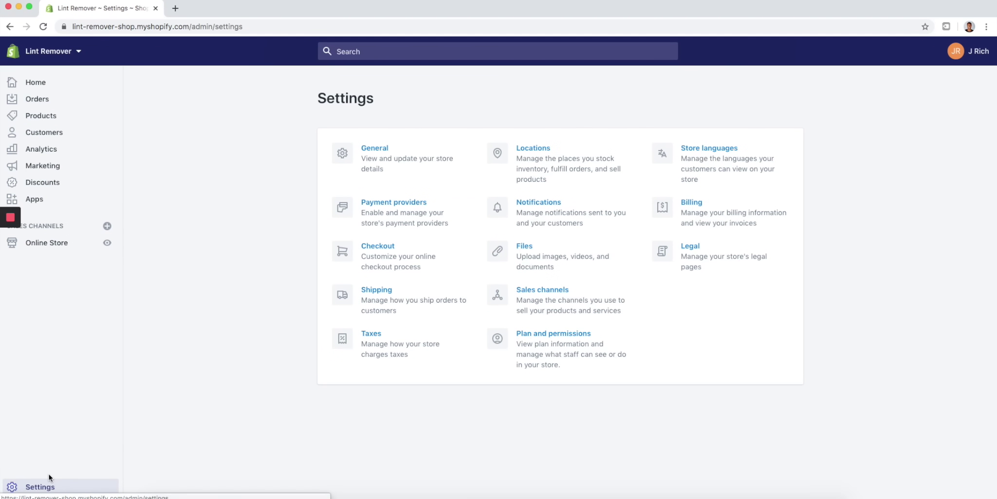
{"action": "left_click", "coordinate": [380, 296]}
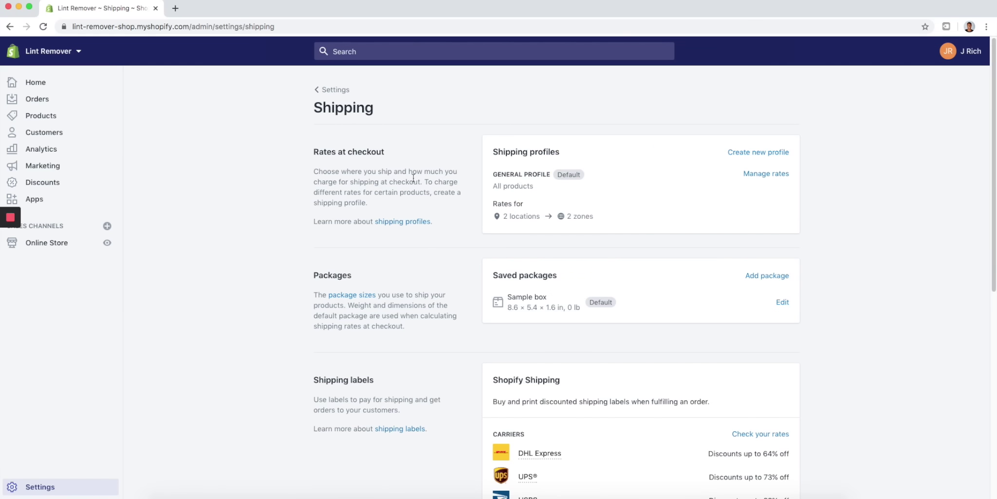
{"action": "left_click", "coordinate": [764, 175]}
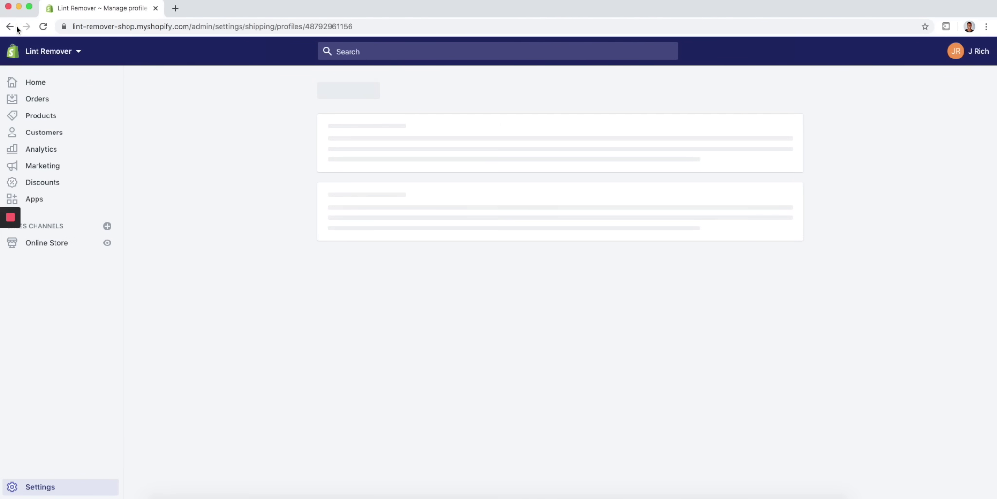
{"action": "left_click", "coordinate": [16, 27]}
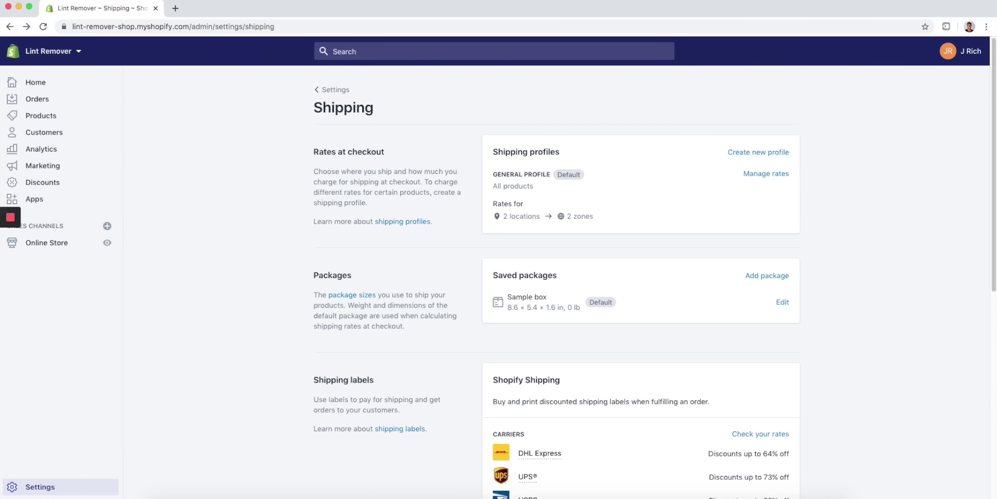
{"action": "left_click", "coordinate": [46, 486]}
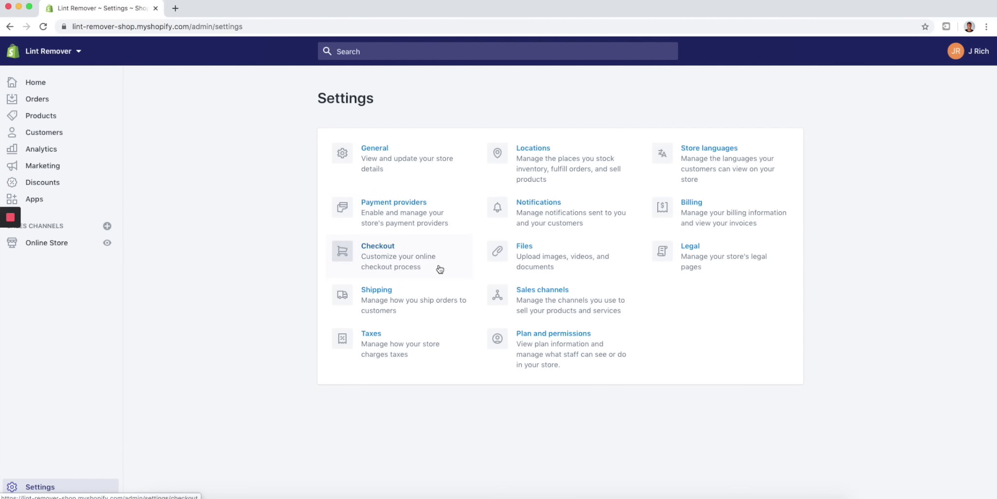
{"action": "left_click", "coordinate": [379, 293]}
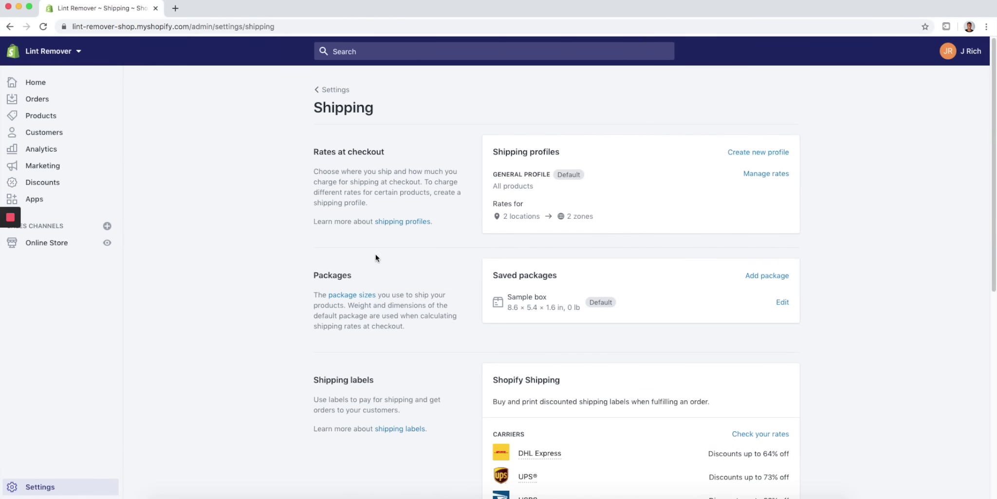
{"action": "left_click", "coordinate": [756, 173]}
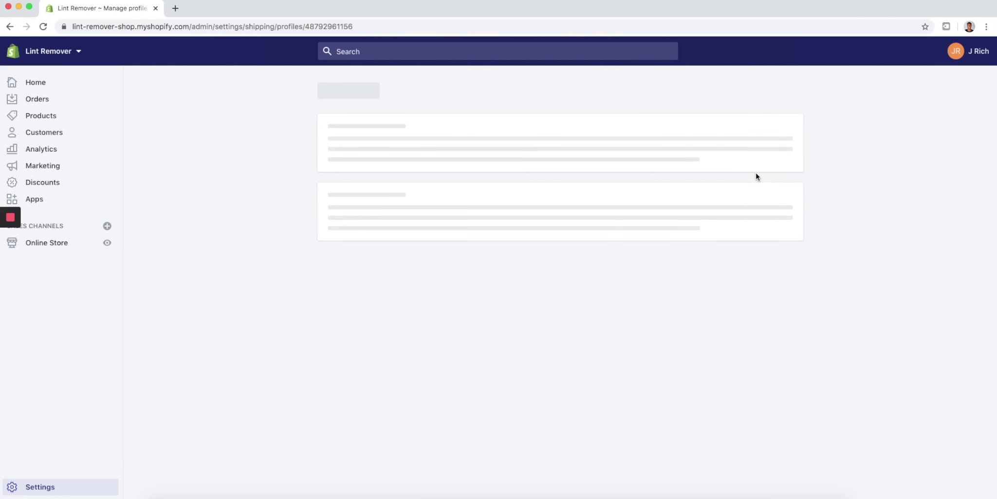
- Delete the two Expedited rates and the 0lb–5lb and 5lb–70lb Standard rates from the Domestic zone
{"action": "scroll", "coordinate": [552, 185], "scroll_direction": "down", "scroll_amount": 5}
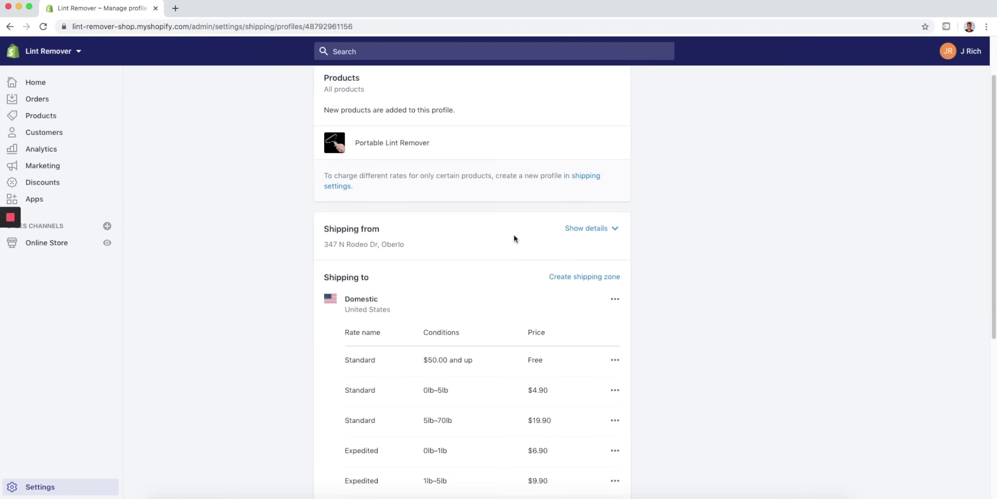
{"action": "scroll", "coordinate": [509, 291], "scroll_direction": "down", "scroll_amount": 5}
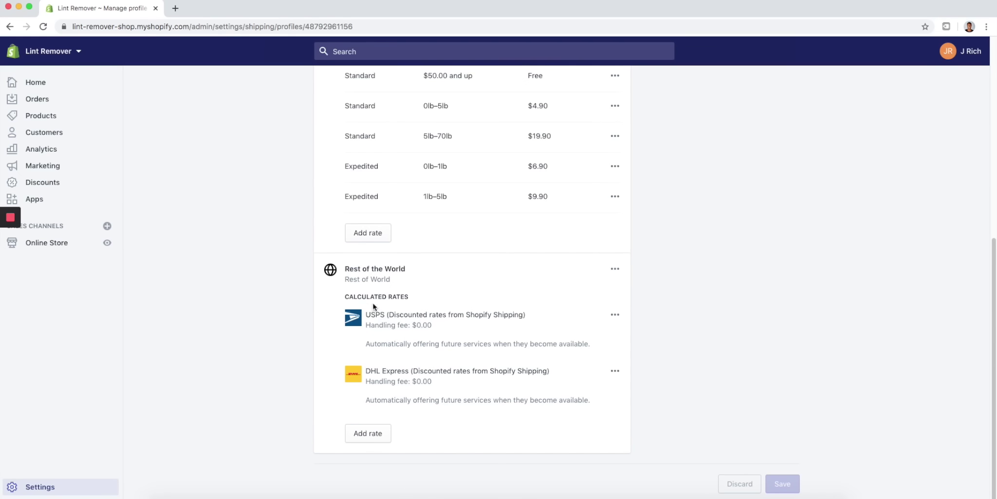
{"action": "scroll", "coordinate": [381, 292], "scroll_direction": "up", "scroll_amount": 3}
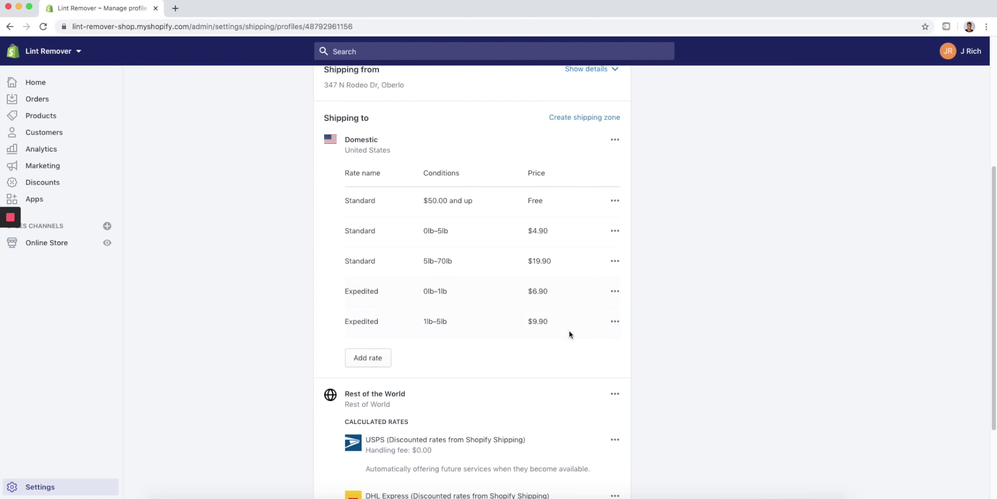
{"action": "left_click", "coordinate": [615, 321]}
{"action": "left_click", "coordinate": [602, 366]}
{"action": "left_click", "coordinate": [615, 291]}
{"action": "left_click", "coordinate": [598, 333]}
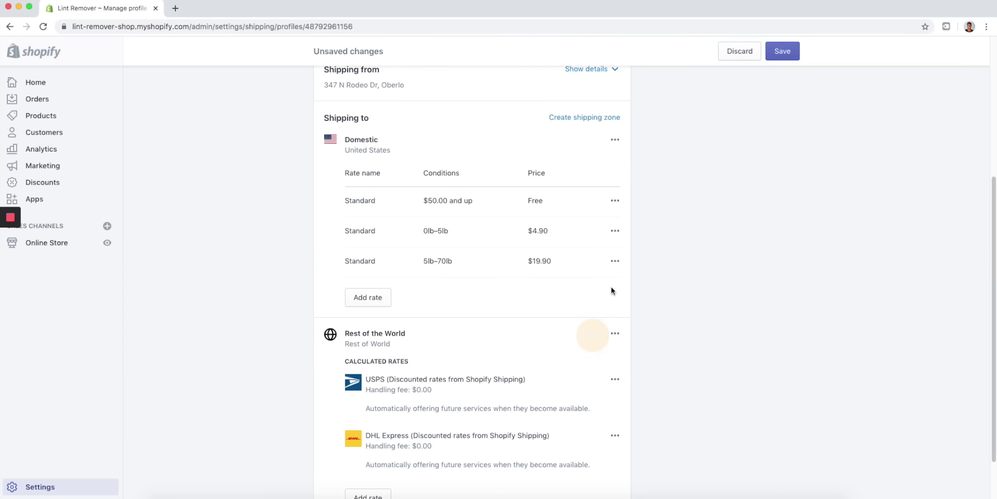
{"action": "left_click", "coordinate": [615, 260]}
{"action": "left_click", "coordinate": [594, 305]}
{"action": "left_click", "coordinate": [615, 230]}
{"action": "left_click", "coordinate": [589, 276]}
- Change the free Standard rate's minimum order price from 50.00 to 0
{"action": "left_click", "coordinate": [614, 200]}
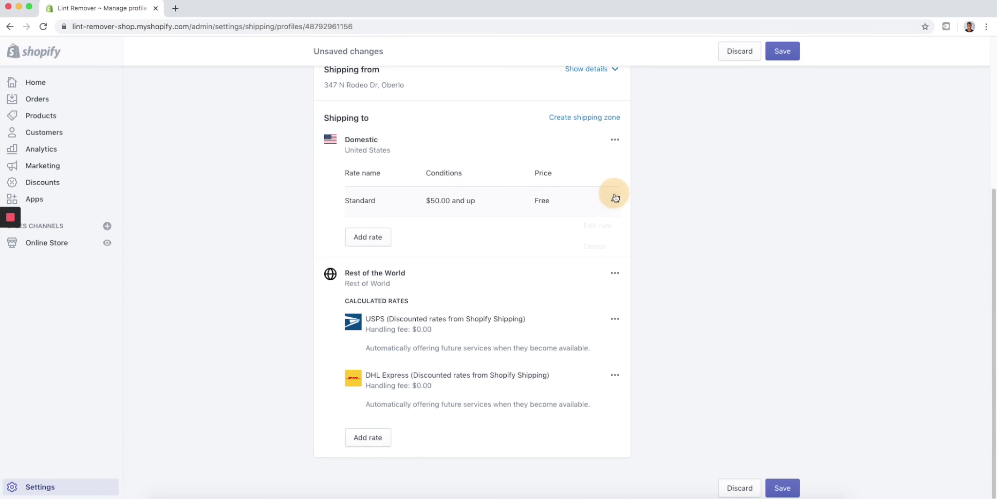
{"action": "left_click", "coordinate": [599, 226]}
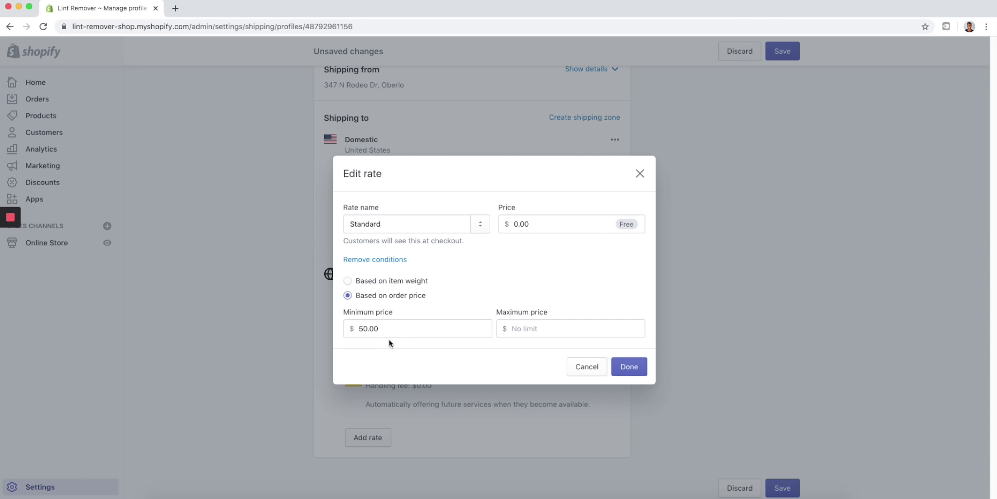
{"action": "left_click_drag", "start_coordinate": [410, 329], "coordinate": [346, 329]}
{"action": "type", "text": "0"}
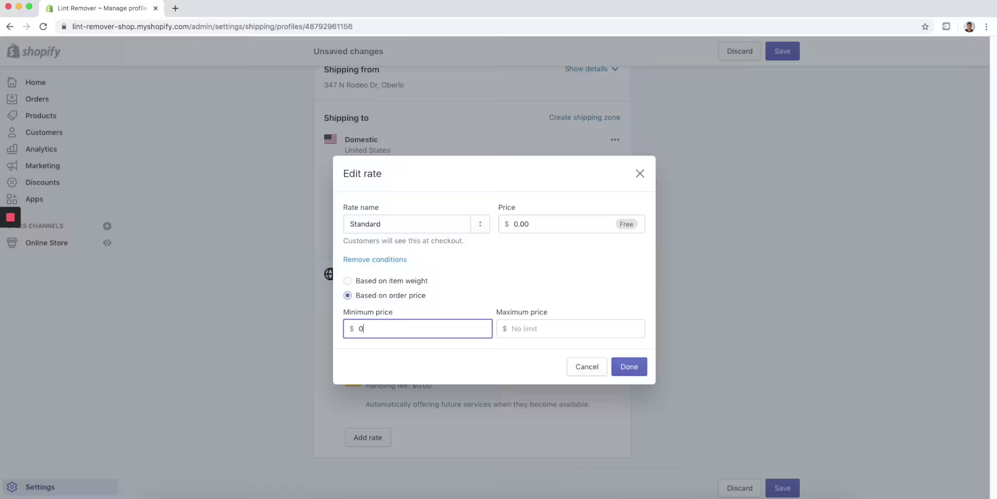
{"action": "left_click", "coordinate": [631, 368]}
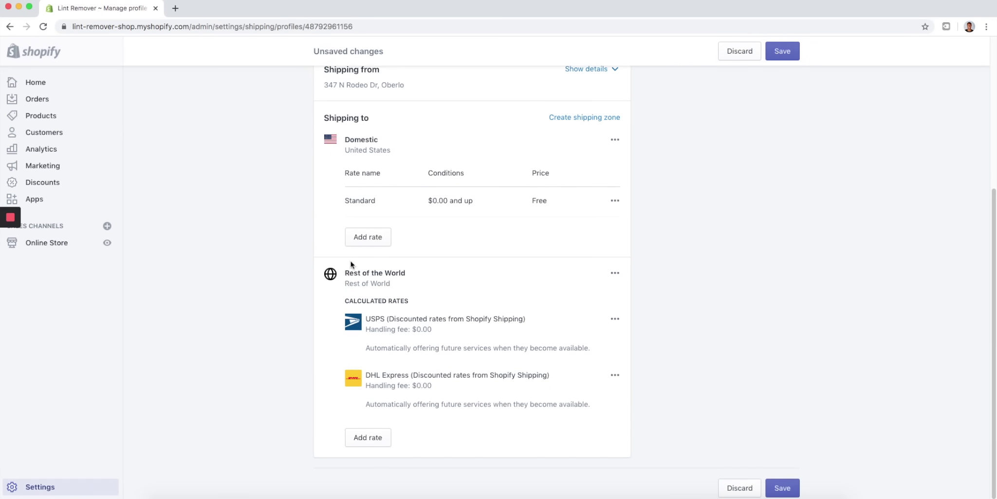
- Remove the USPS calculated and DHL Express rates from Rest of the World
{"action": "left_click", "coordinate": [615, 319]}
{"action": "left_click", "coordinate": [594, 365]}
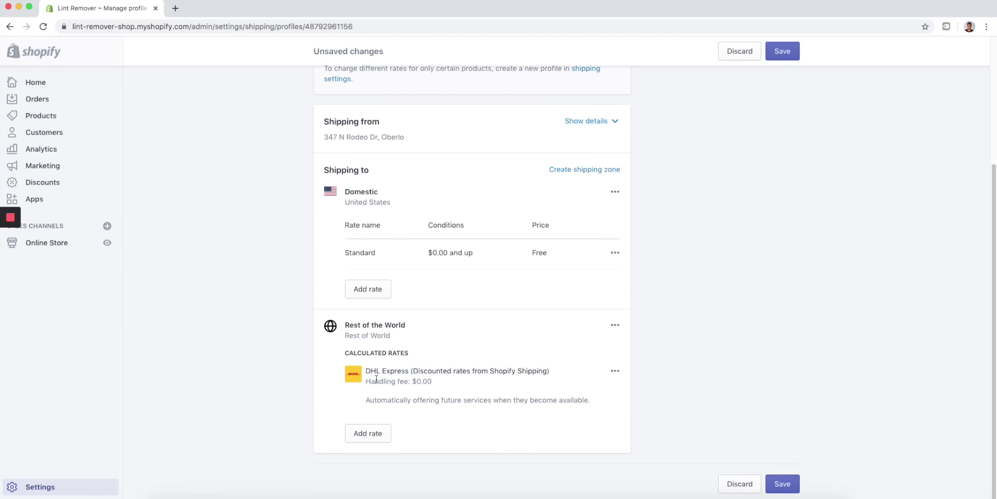
{"action": "left_click", "coordinate": [616, 371]}
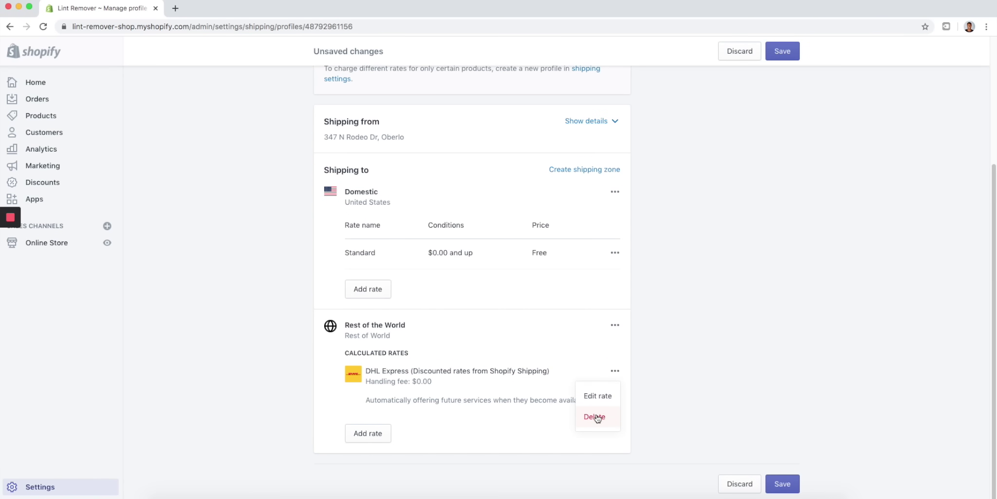
{"action": "left_click", "coordinate": [595, 417]}
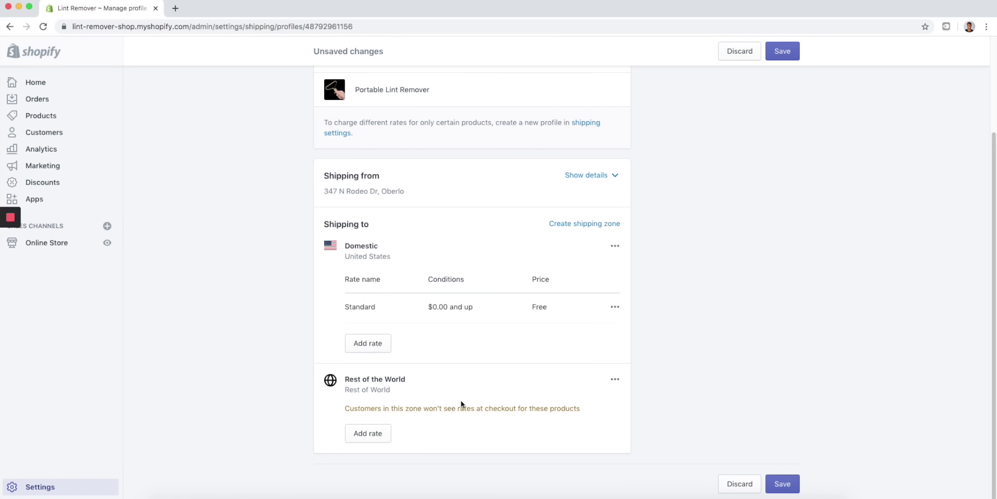
- Add a free 'Standard' rate based on order price with minimum 0, then save the profile
{"action": "left_click", "coordinate": [615, 379]}
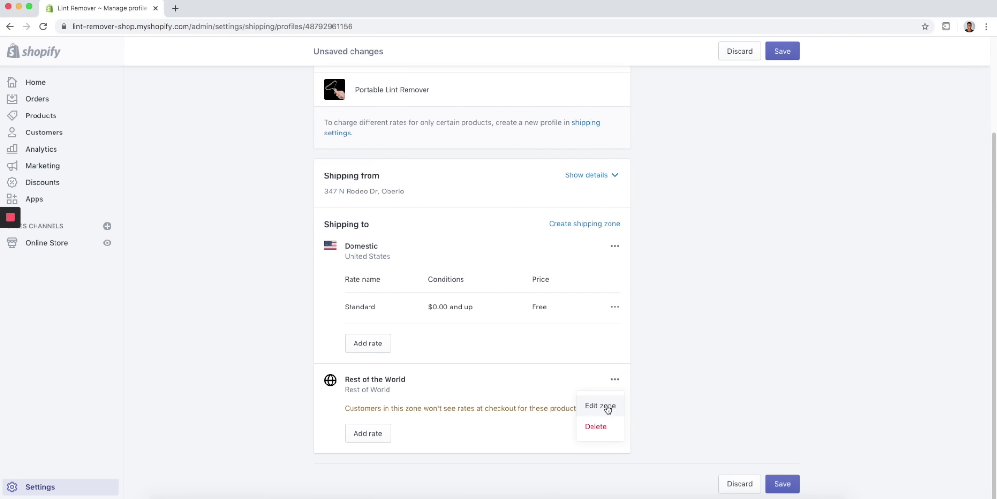
{"action": "left_click", "coordinate": [366, 432]}
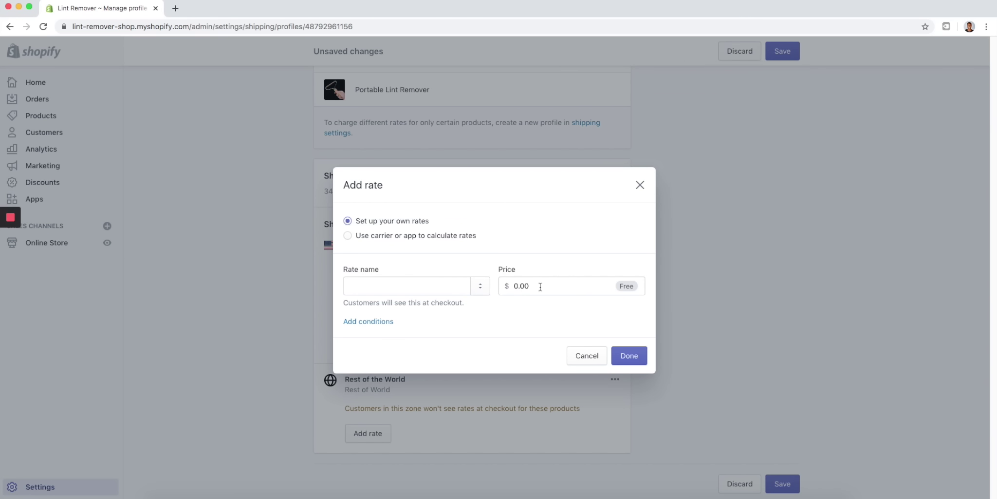
{"action": "left_click", "coordinate": [366, 322]}
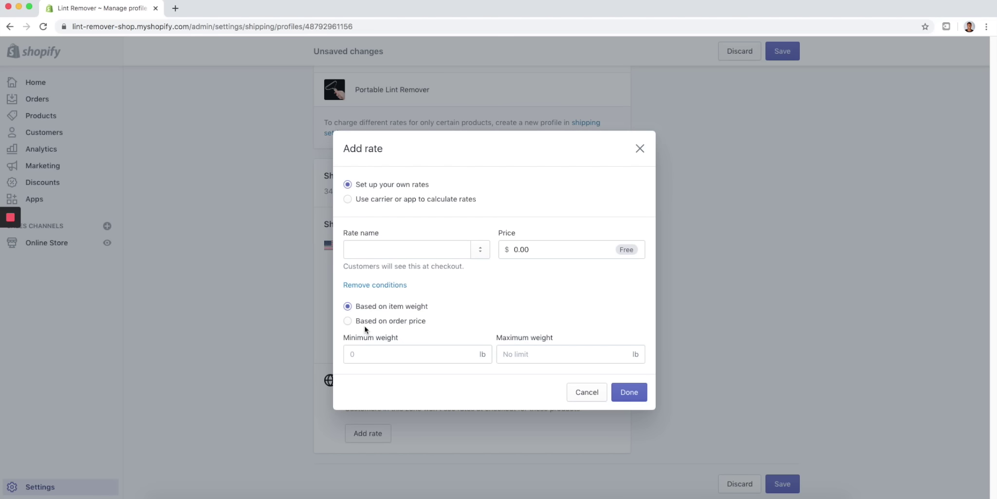
{"action": "left_click", "coordinate": [348, 321]}
{"action": "type", "text": "0"}
{"action": "left_click", "coordinate": [384, 253]}
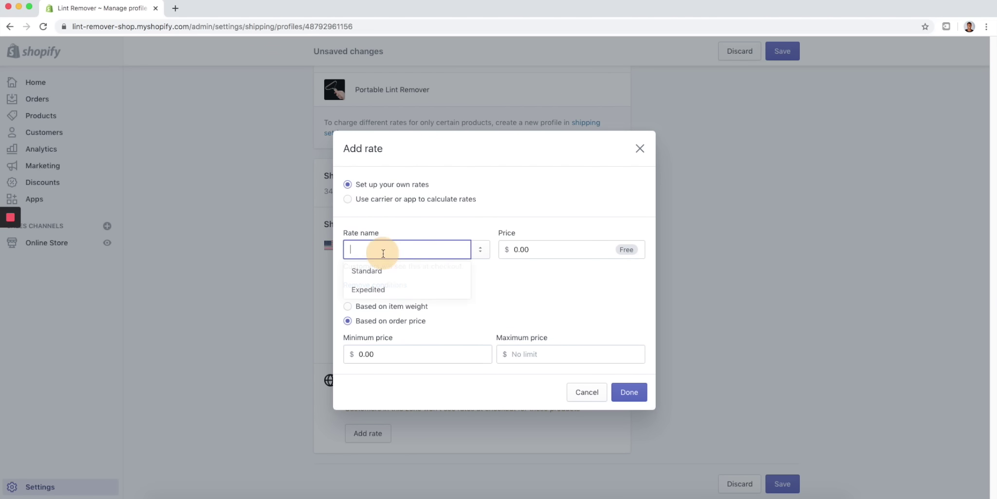
{"action": "type", "text": "Standard"}
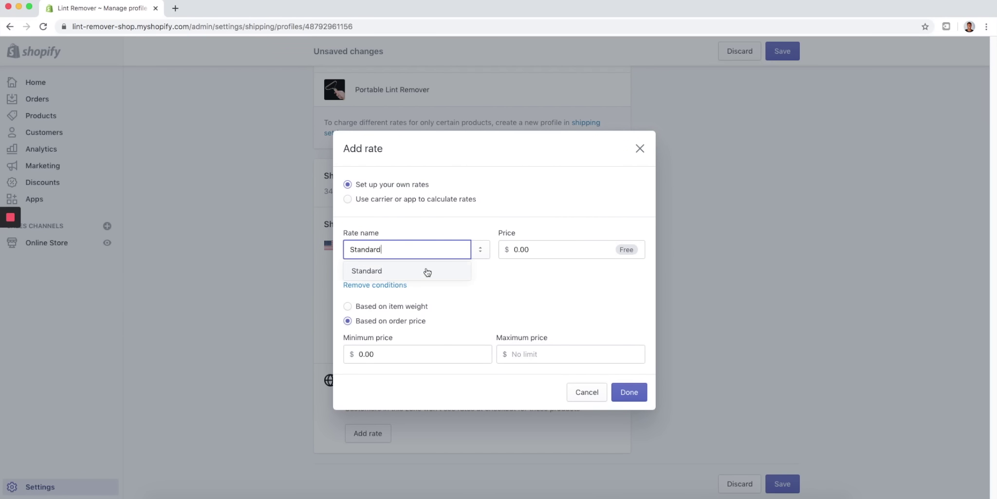
{"action": "left_click", "coordinate": [425, 270]}
{"action": "left_click", "coordinate": [618, 390]}
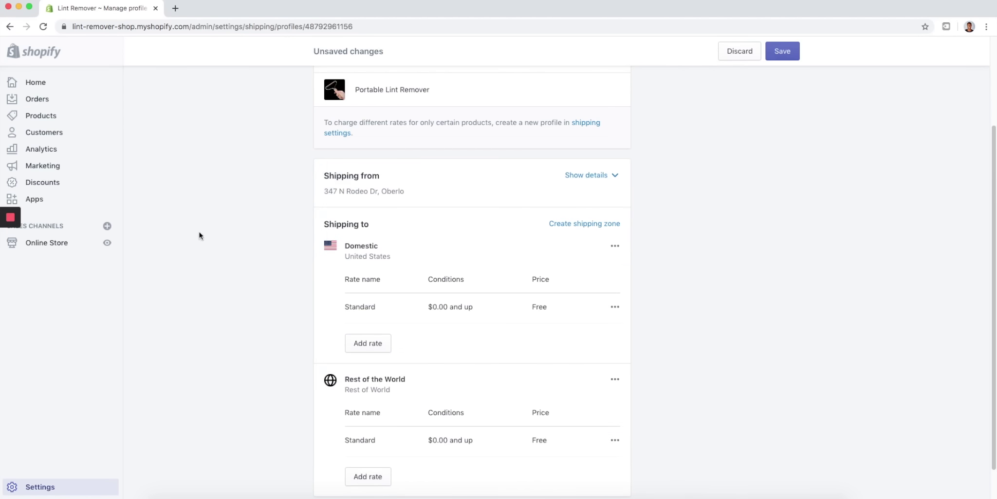
{"action": "left_click", "coordinate": [782, 49]}
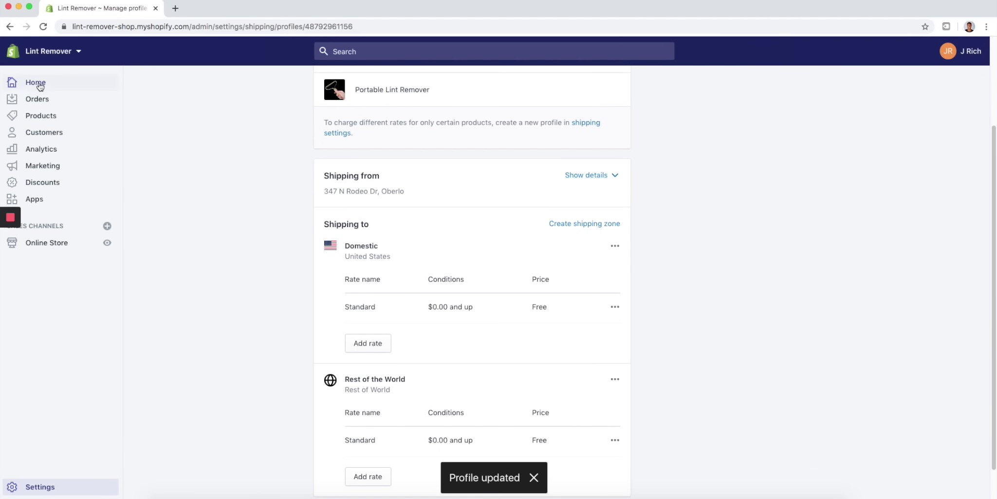
- Review Shopify Payments and PayPal under Settings > Payment providers, then go back to Home
{"action": "left_click", "coordinate": [69, 88]}
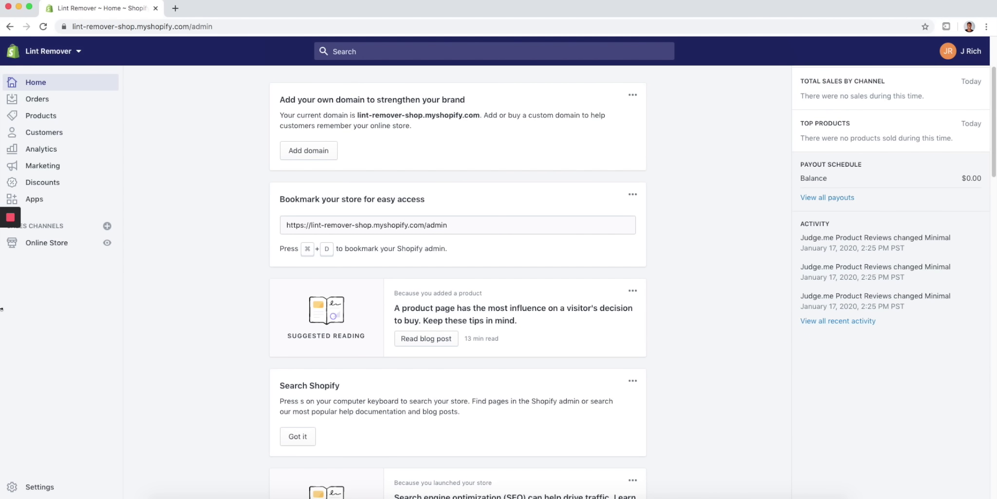
{"action": "left_click", "coordinate": [39, 486]}
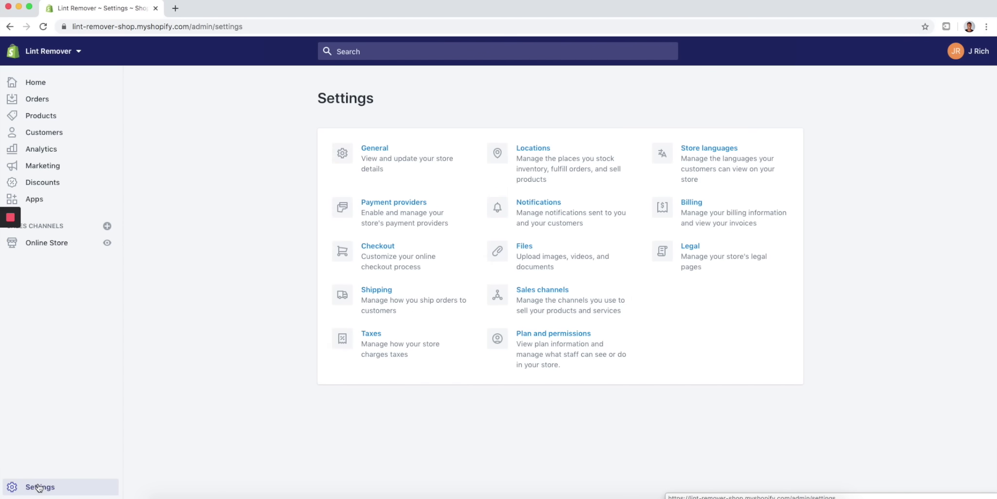
{"action": "left_click", "coordinate": [392, 204]}
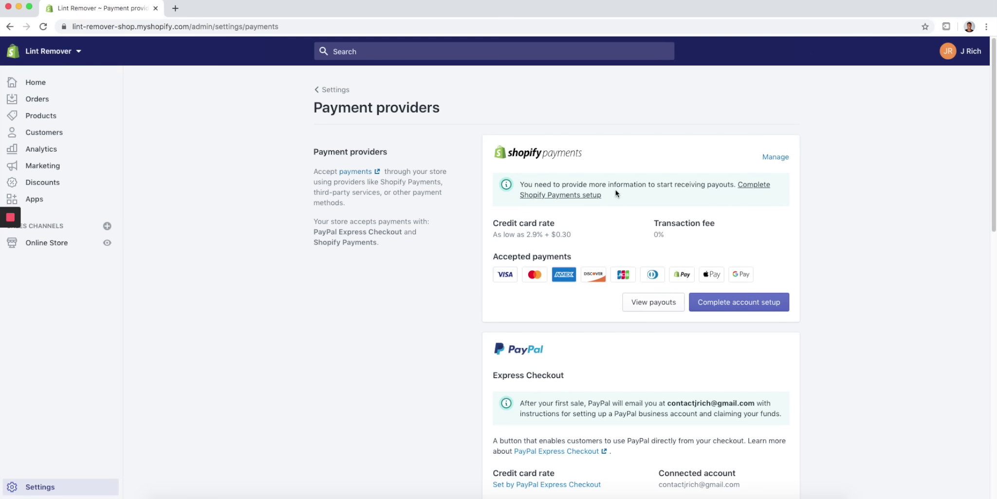
{"action": "scroll", "coordinate": [383, 258], "scroll_direction": "down", "scroll_amount": 3}
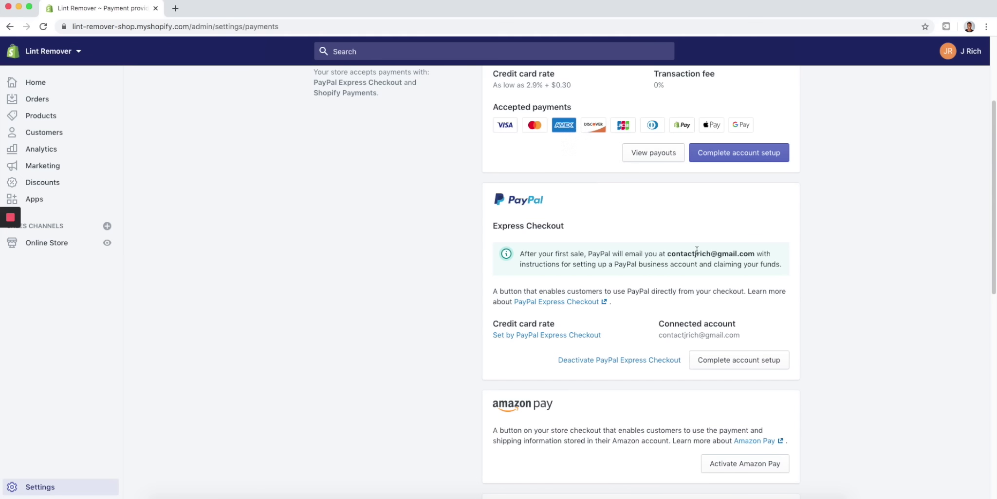
{"action": "scroll", "coordinate": [684, 184], "scroll_direction": "up", "scroll_amount": 5}
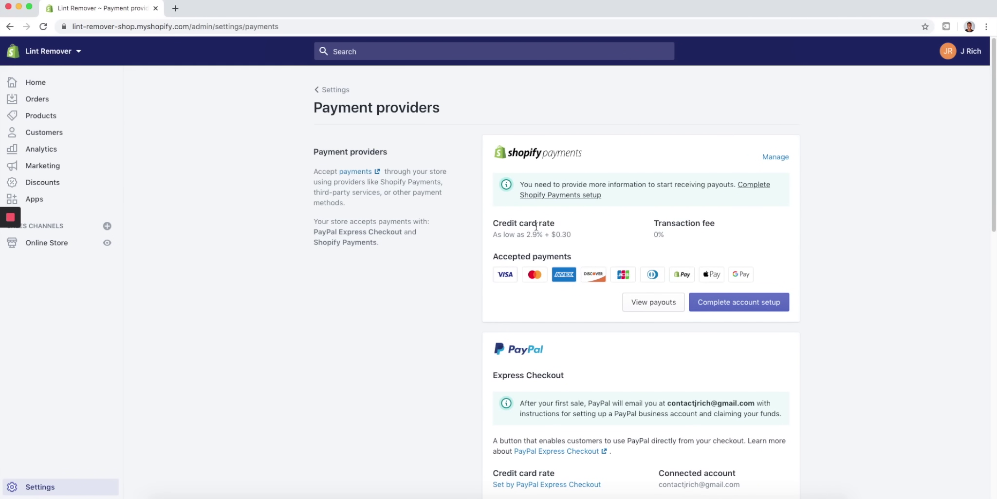
{"action": "left_click", "coordinate": [34, 86]}
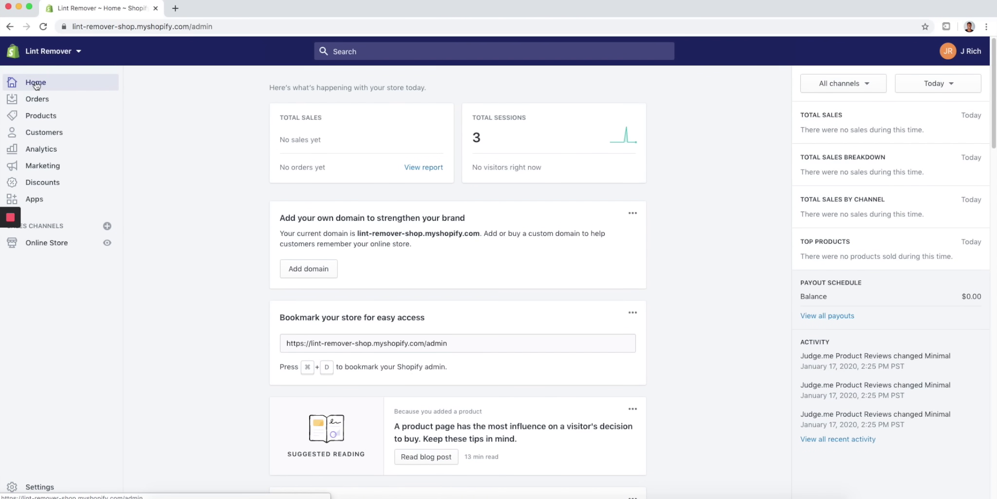